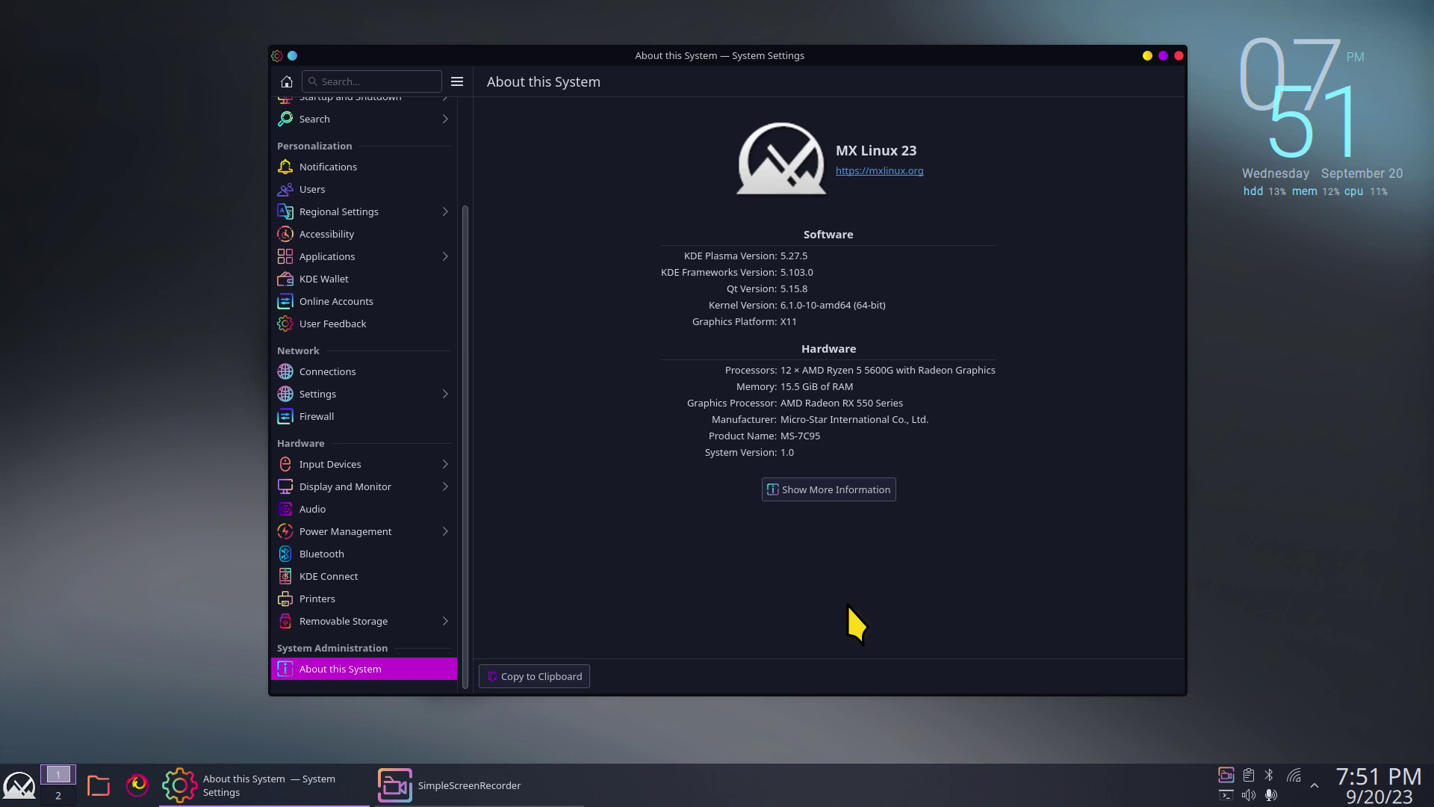
Close System Settings, bring up the shutdown and log-out screen to view its options, and cancel it.
key(ctrl+q)
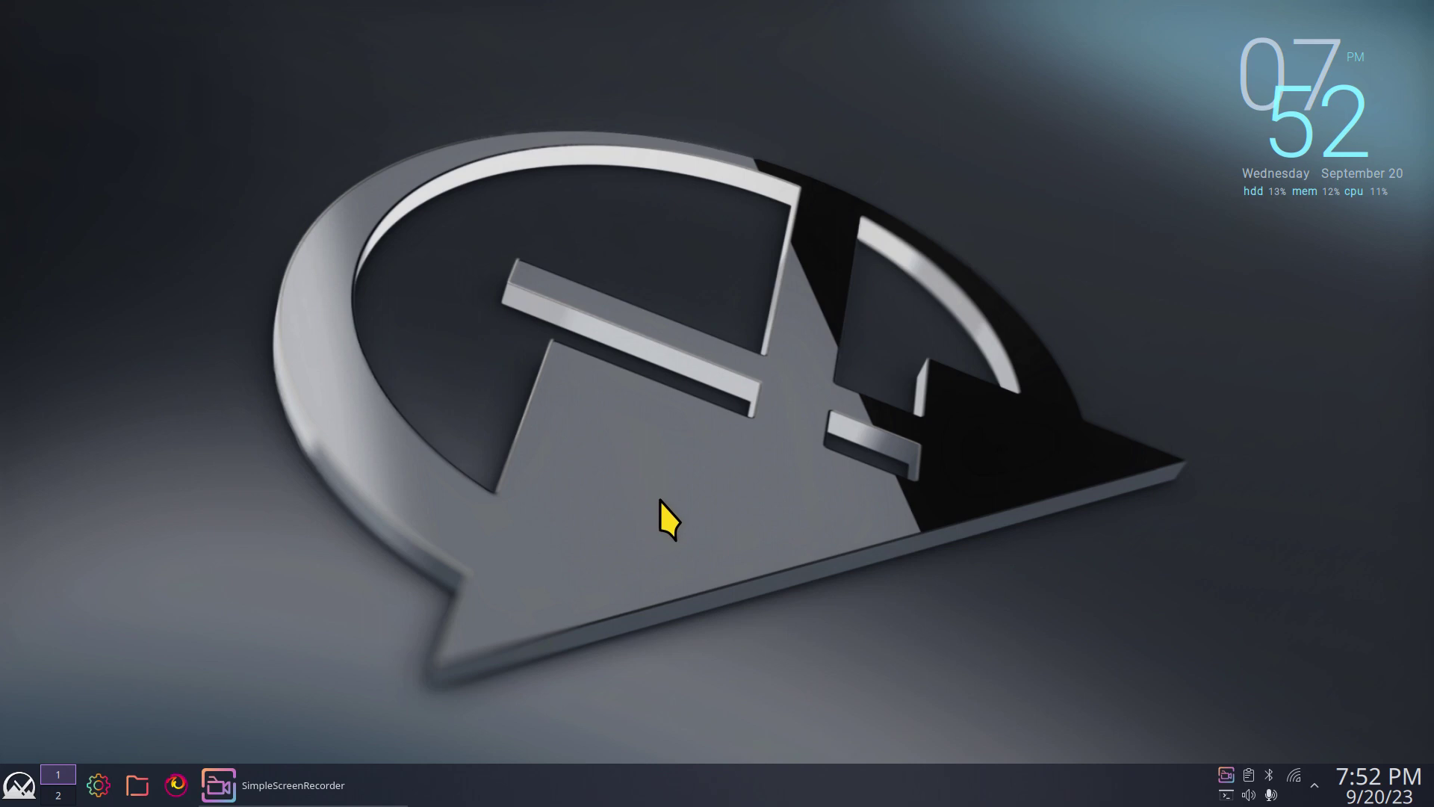
click(18, 786)
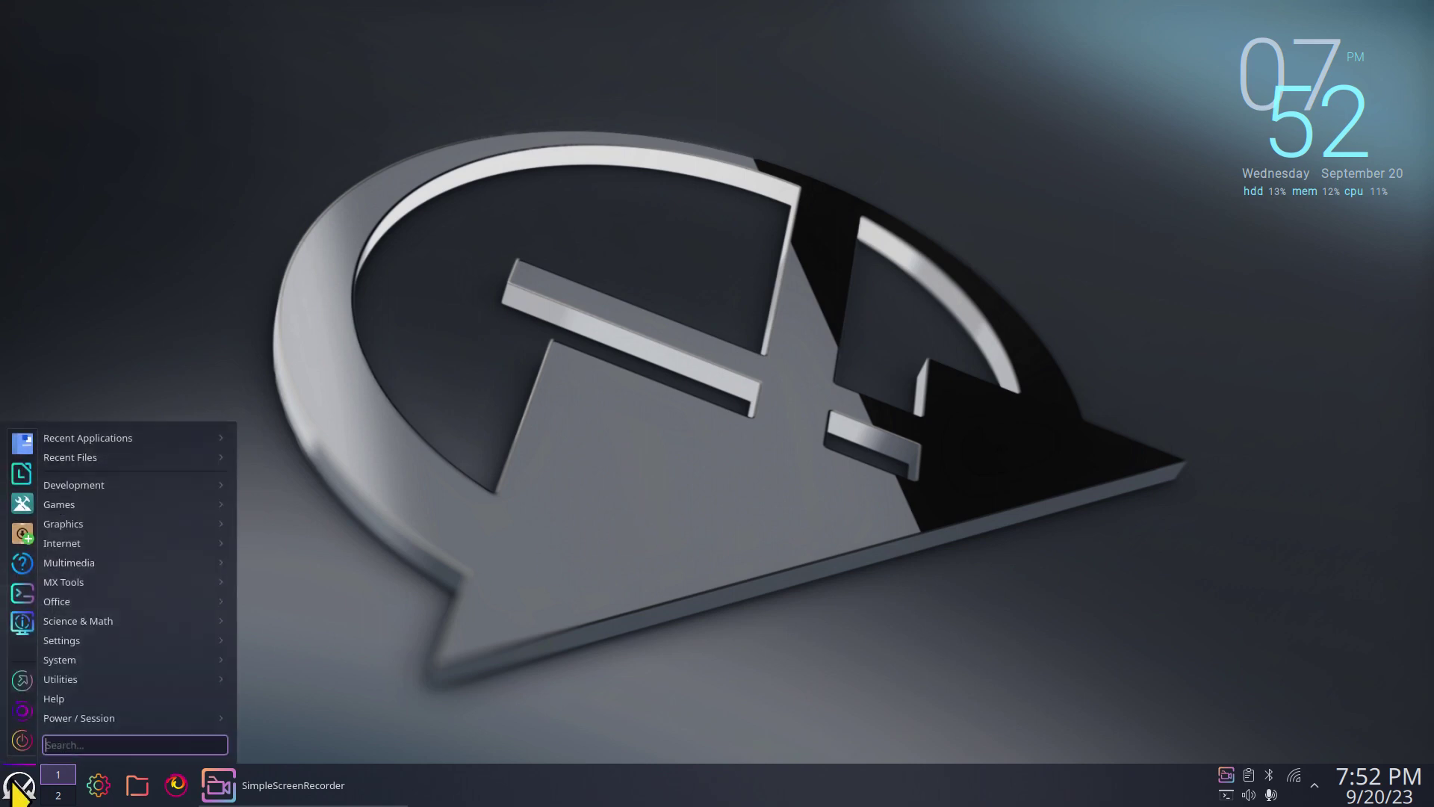
click(22, 741)
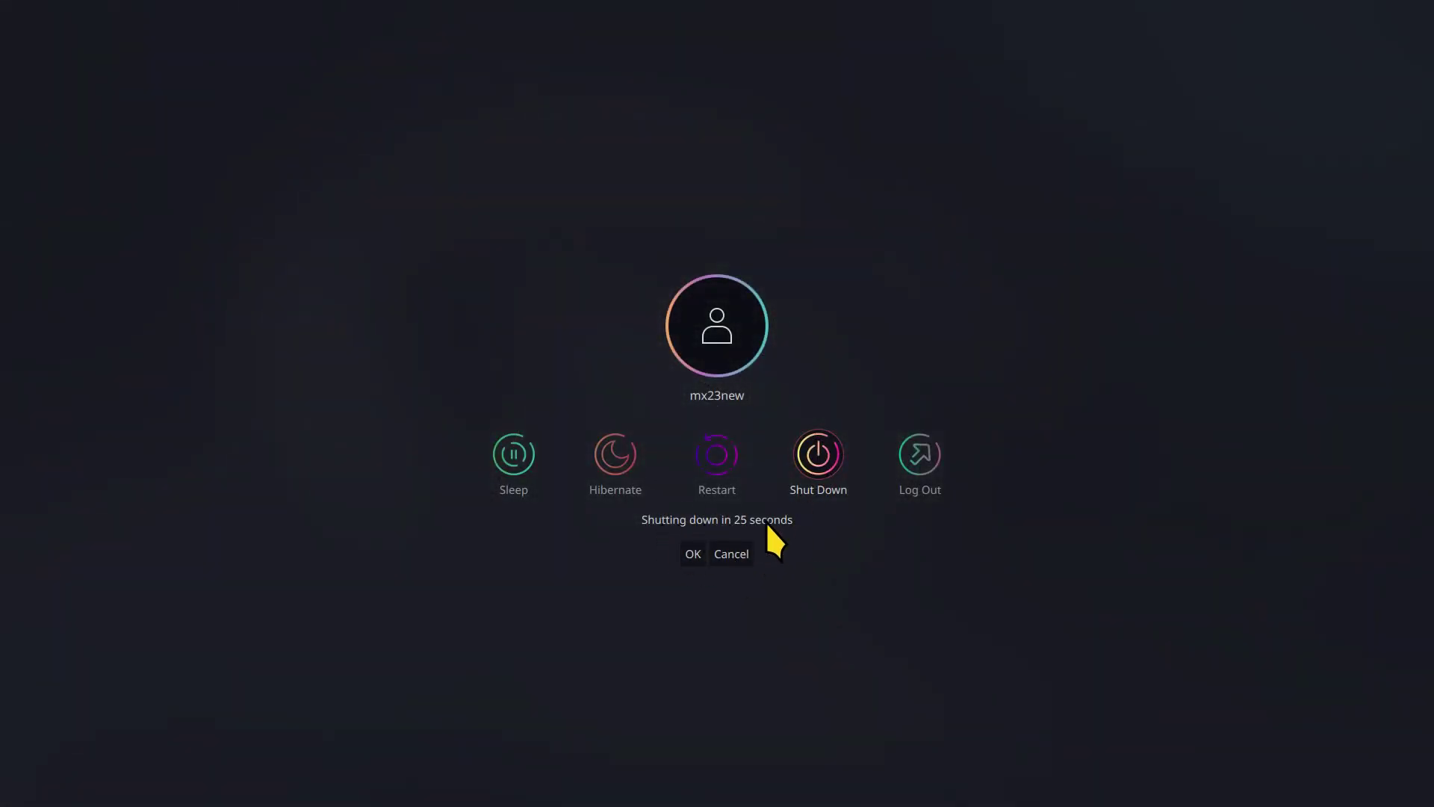
click(738, 554)
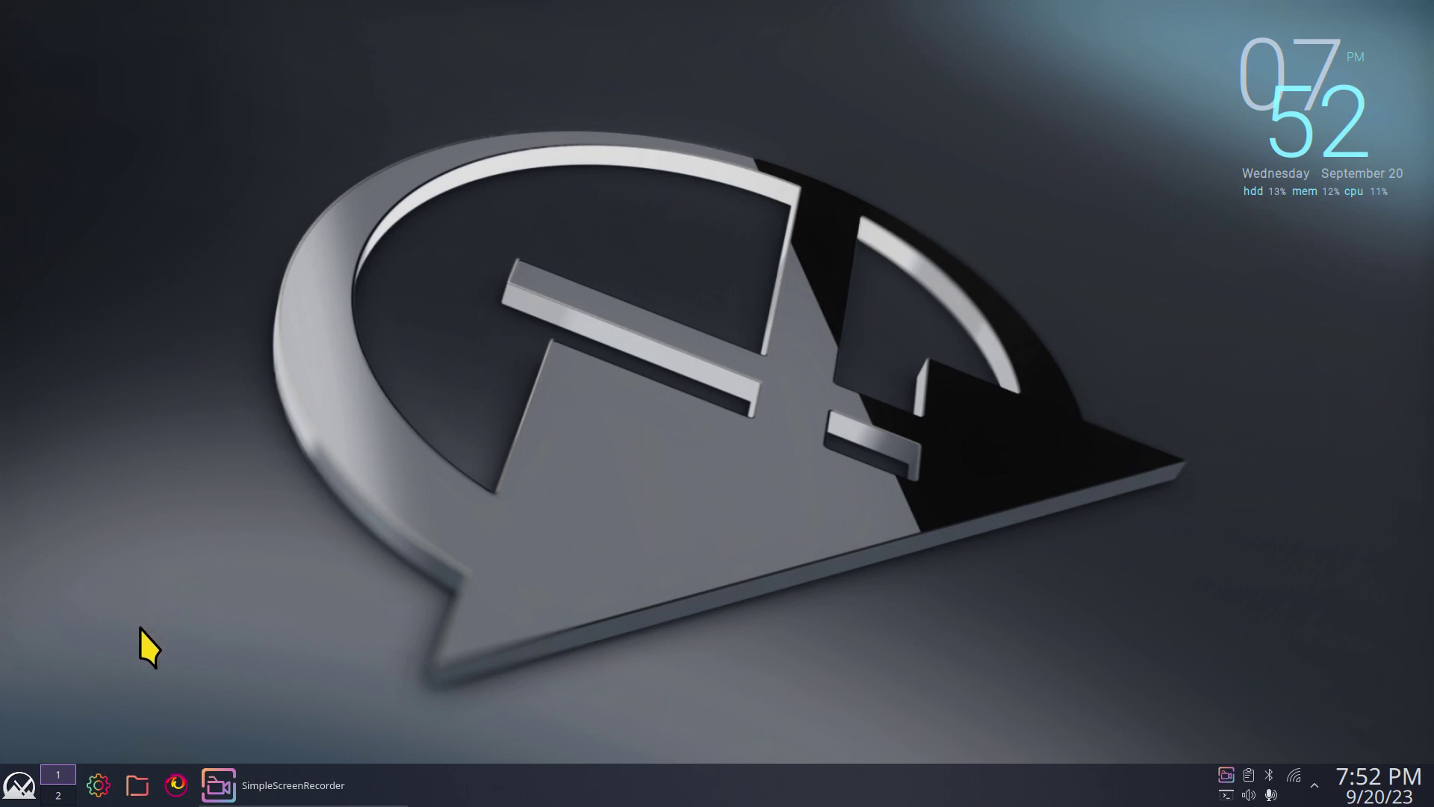
Look through the application launcher's Internet and Settings categories and close the launcher.
click(18, 784)
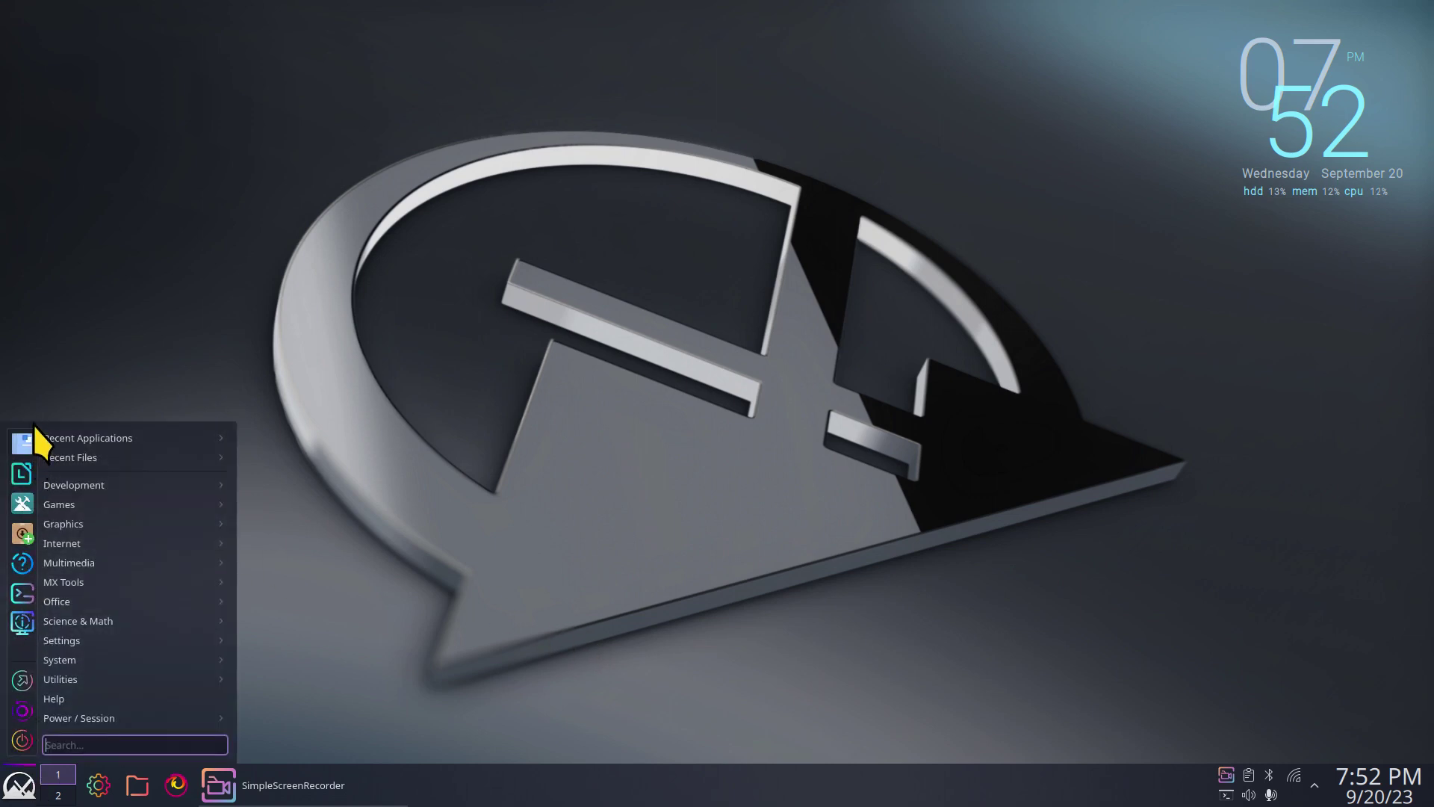
mouse_move(92, 552)
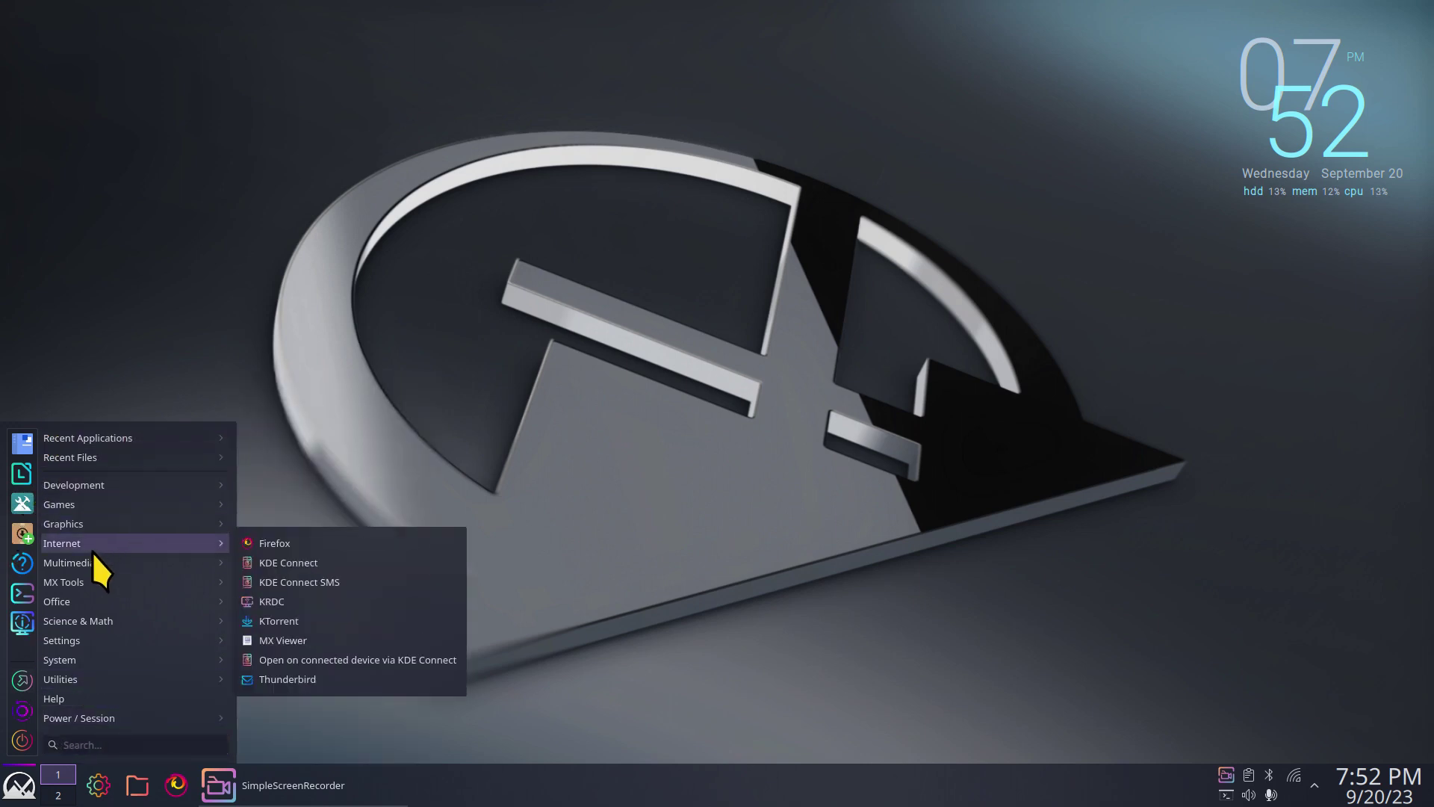
mouse_move(57, 634)
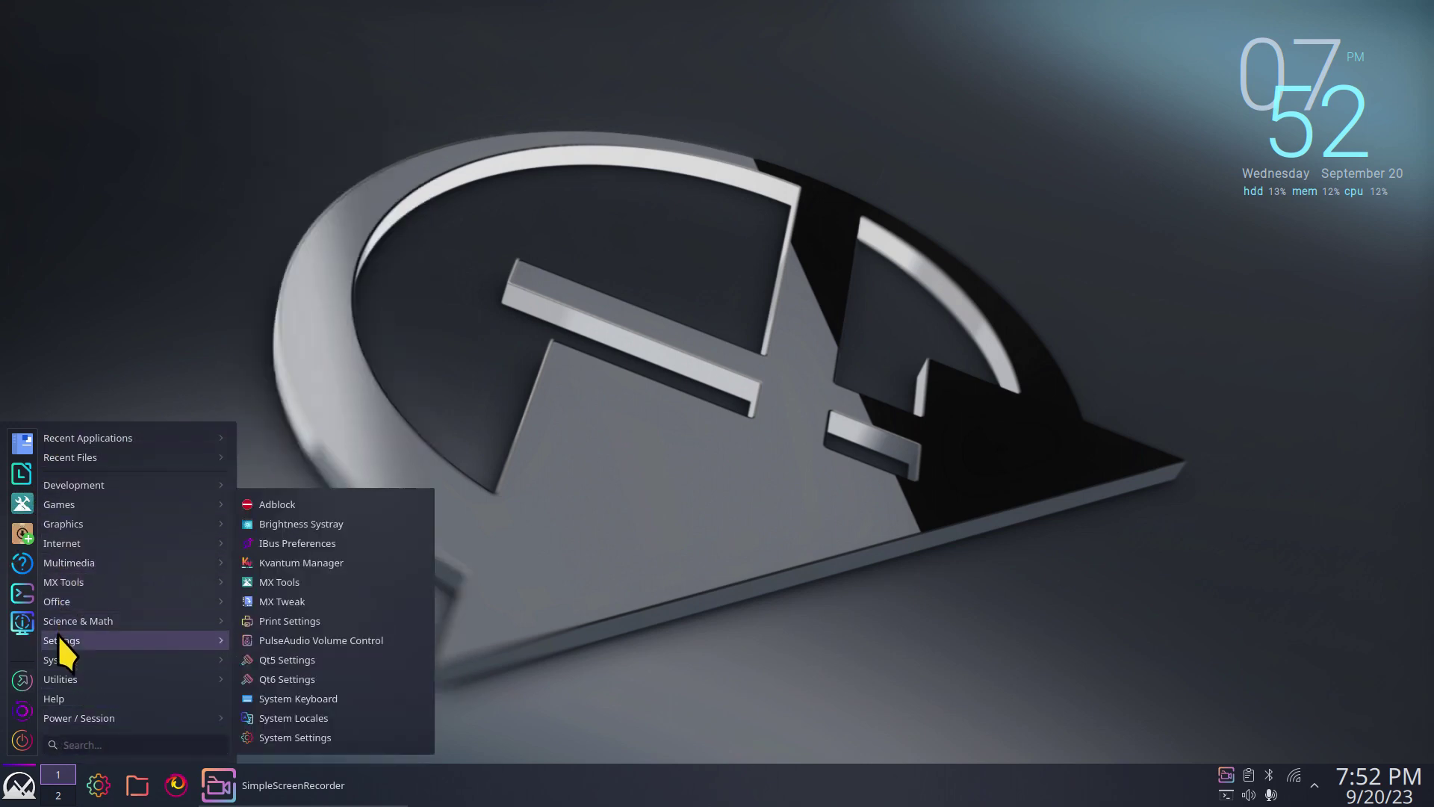
click(544, 594)
Open the file manager at Home, close the extra Home tab, and move the window toward the desktop's upper-left area.
click(137, 785)
click(284, 228)
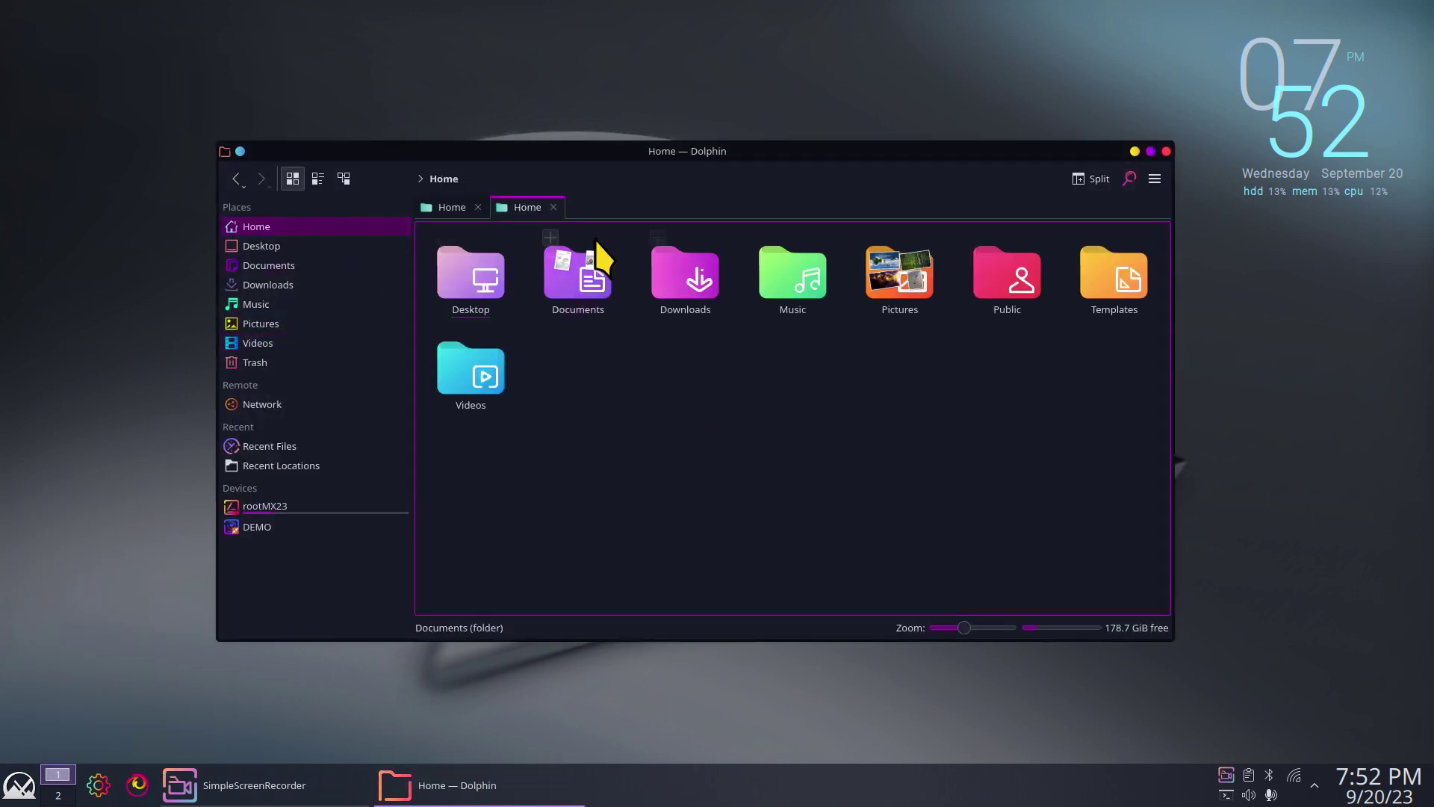
click(555, 208)
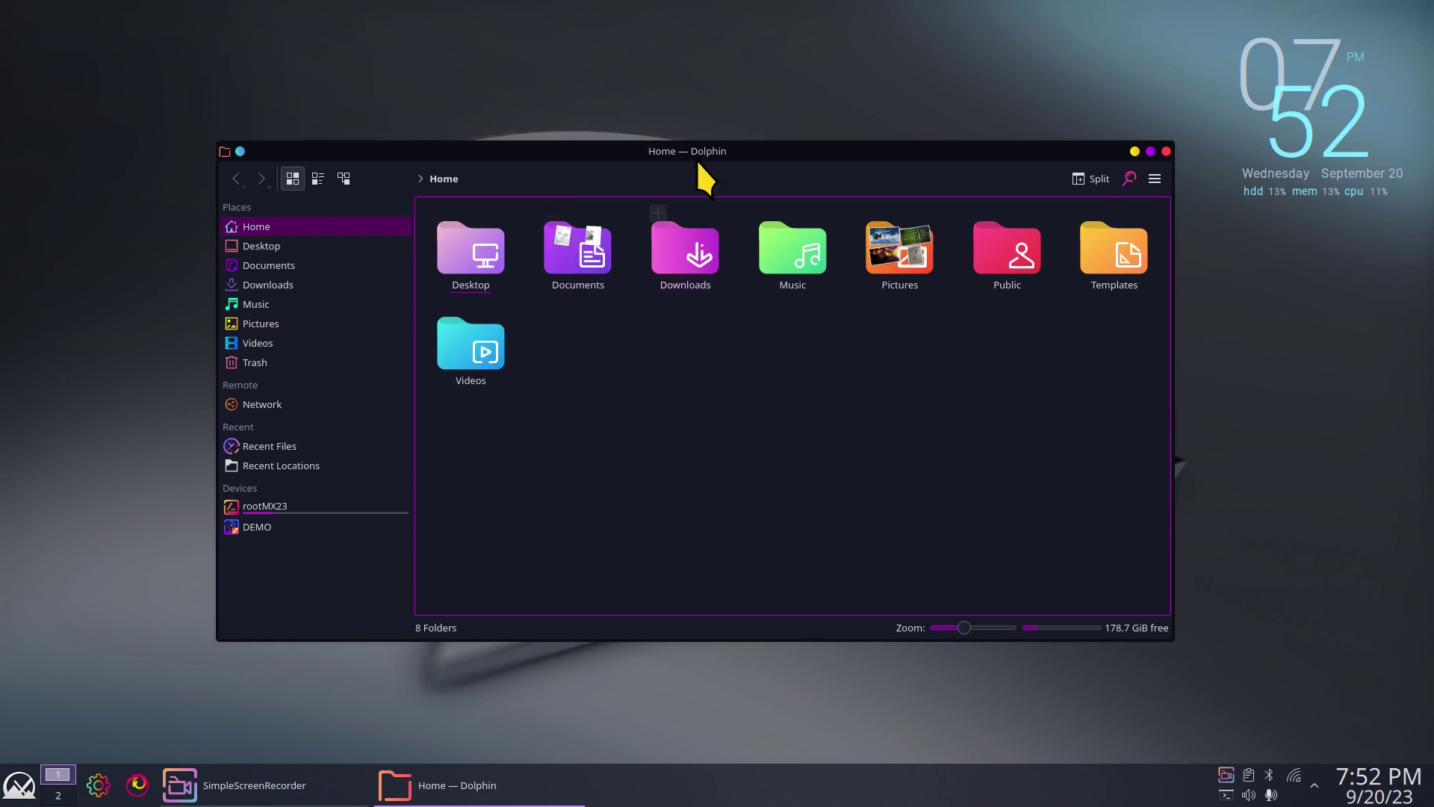
drag(731, 153, 642, 89)
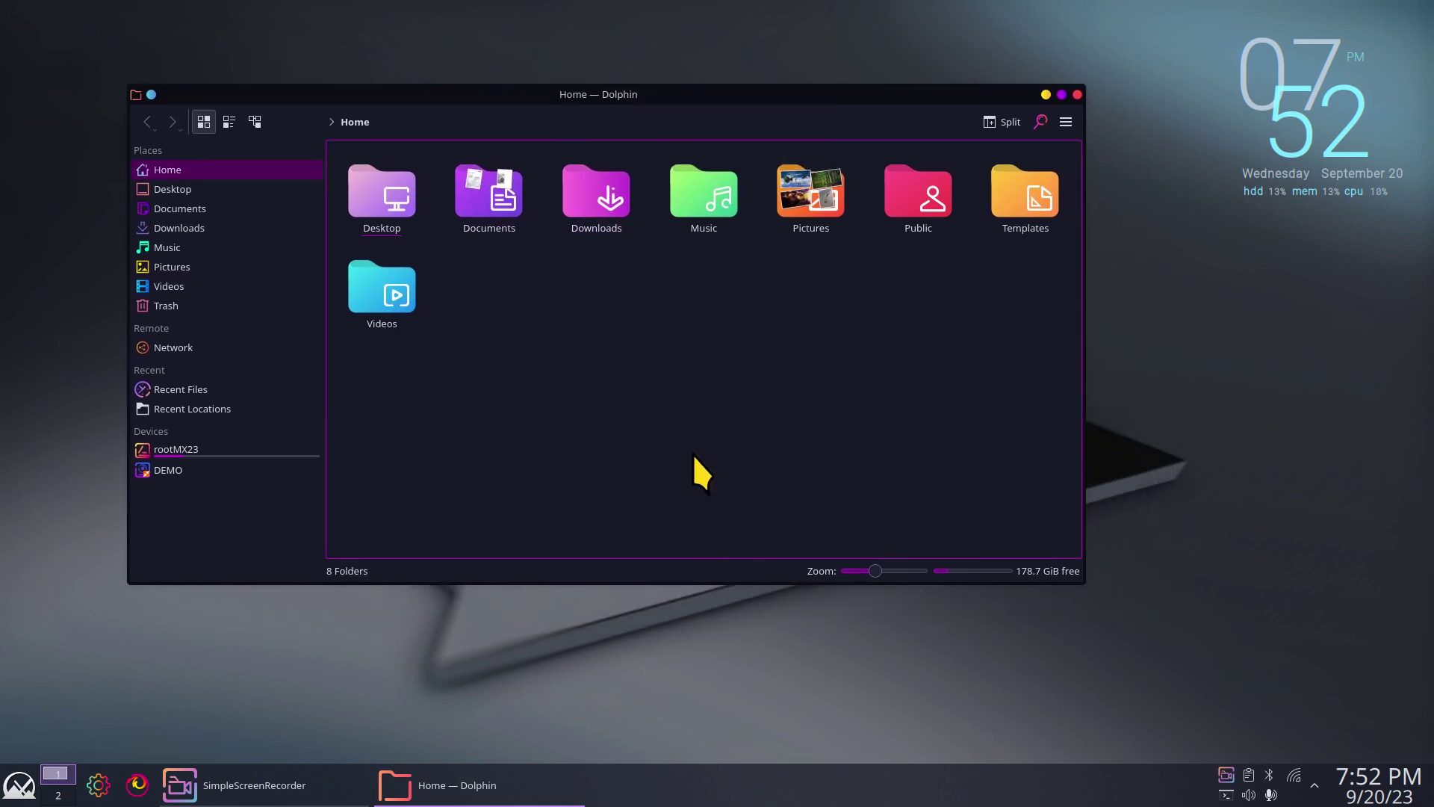
Enlarge the folder icons in Home and try the file manager window maximized before restoring its size.
scroll(683, 463, up, 4)
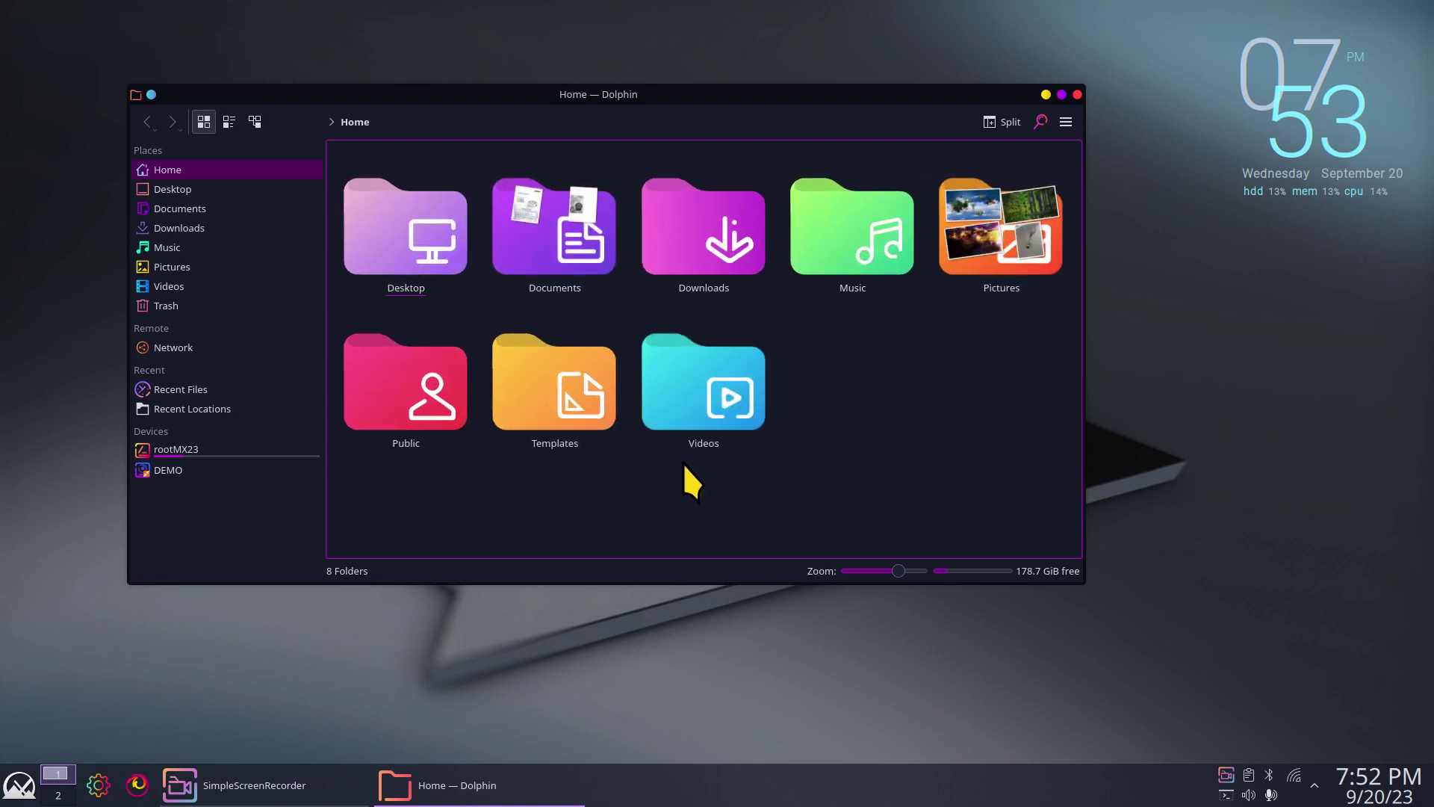
scroll(683, 463, down, 1)
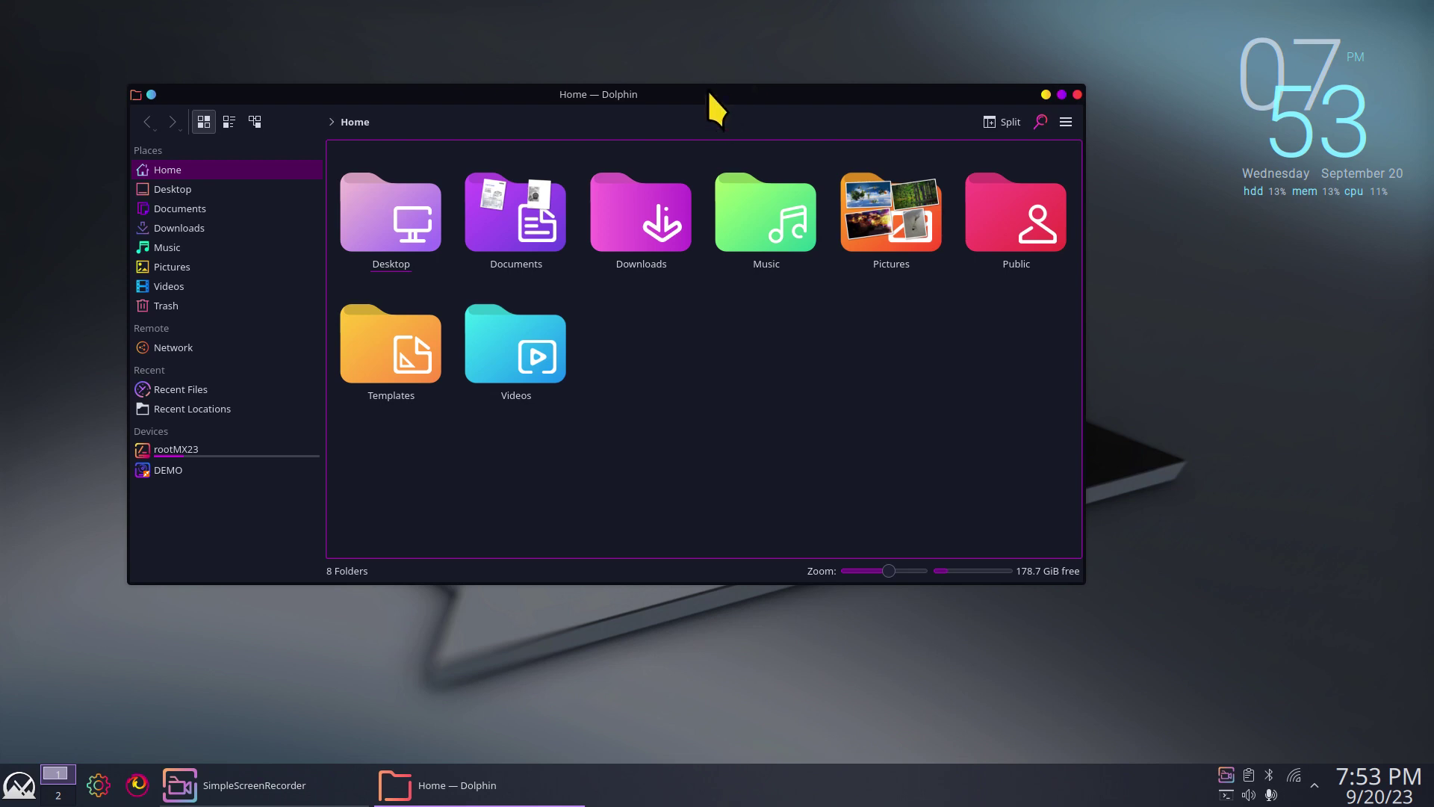
double_click(706, 90)
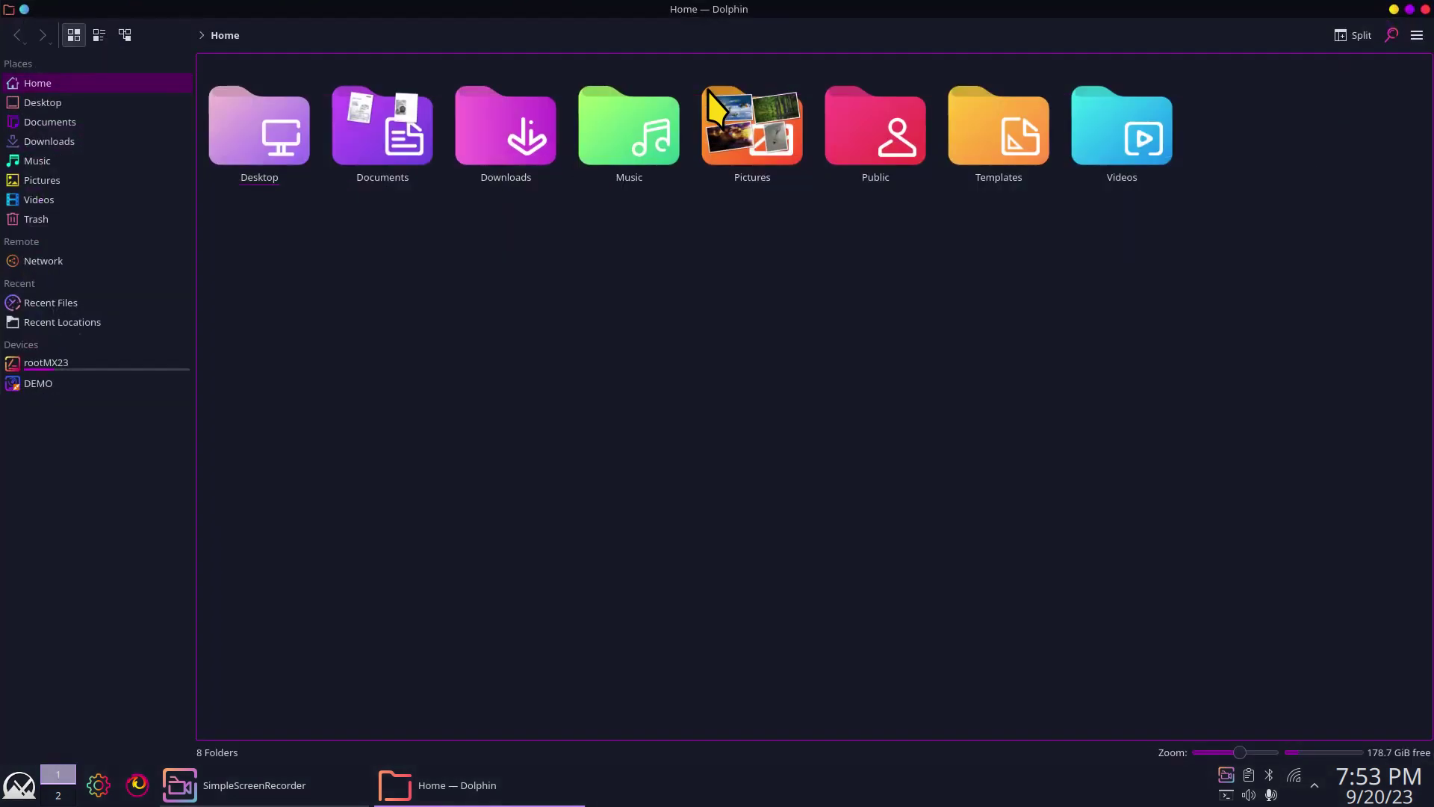
double_click(481, 18)
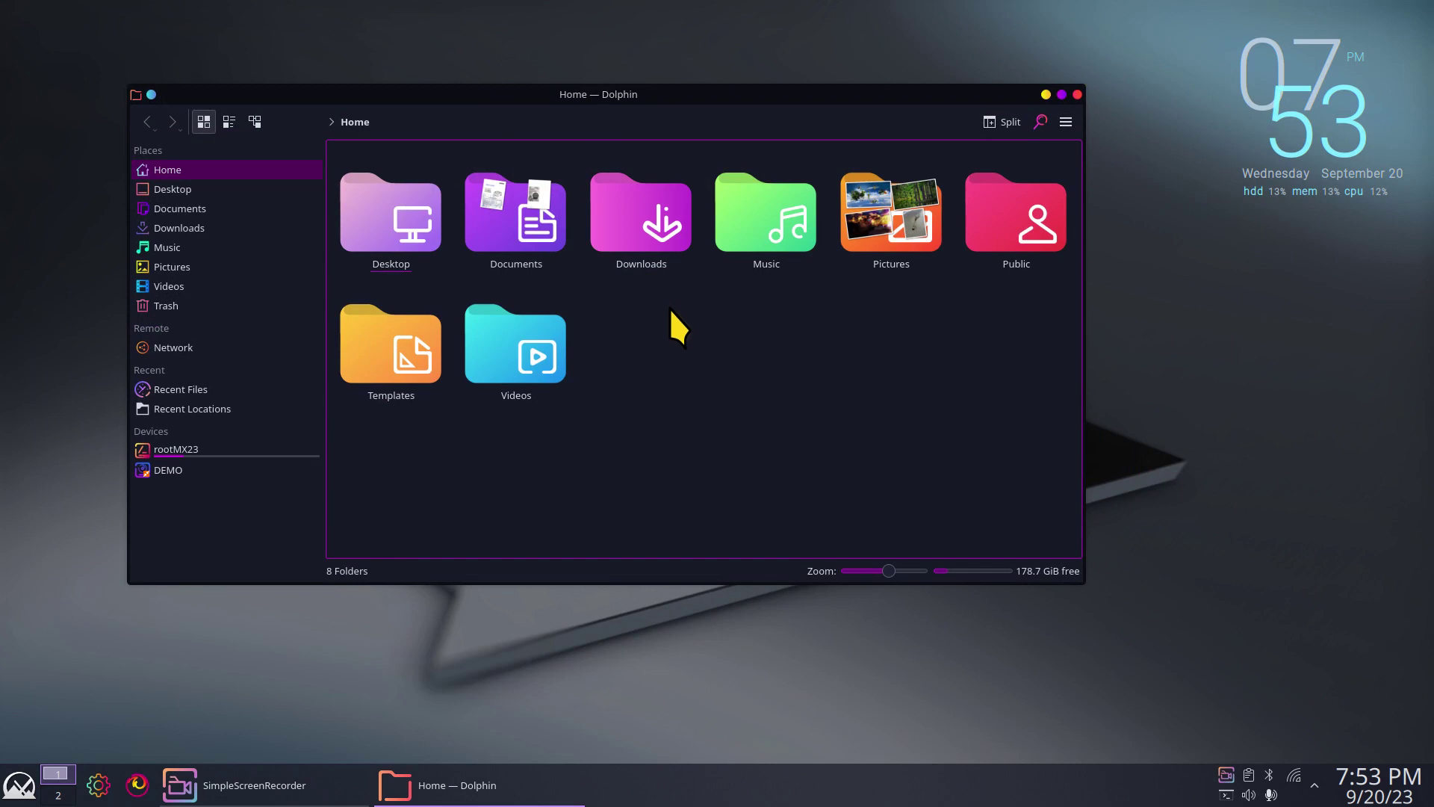
Try several folder icon sizes in Home, return to the smaller size, and close the file manager.
ctrl+scroll(714, 369, down, 2)
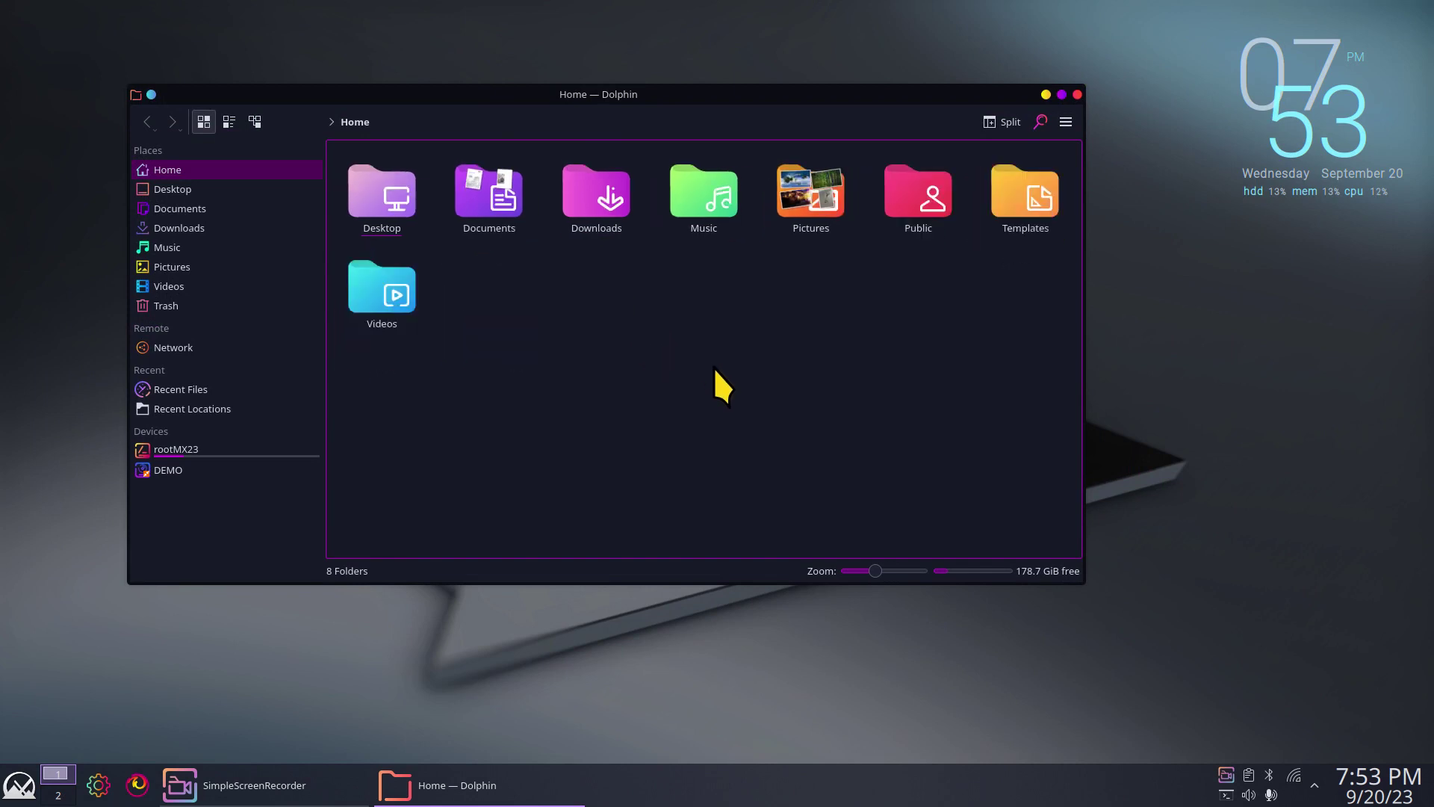
ctrl+scroll(714, 366, up, 5)
ctrl+scroll(714, 366, down, 4)
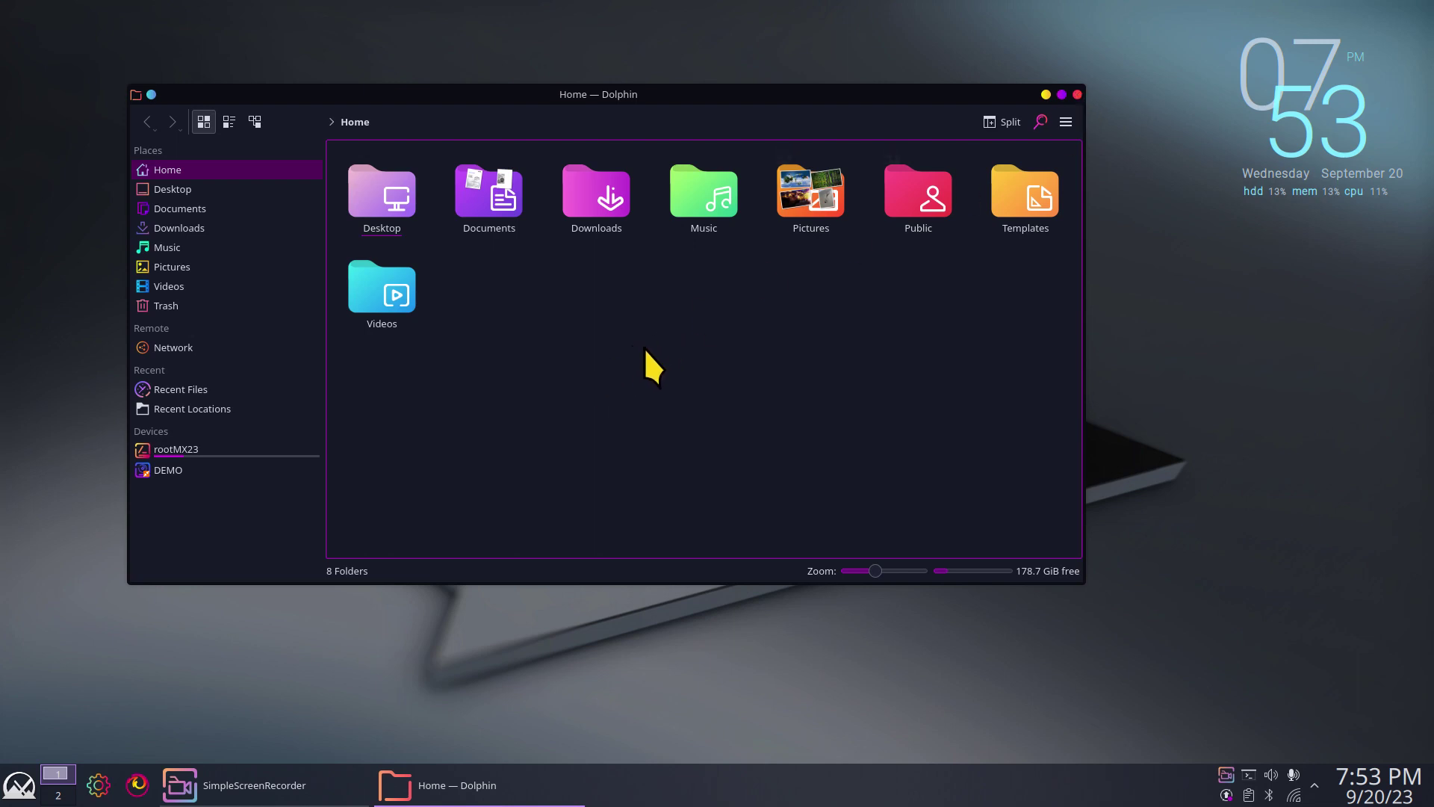
click(1077, 94)
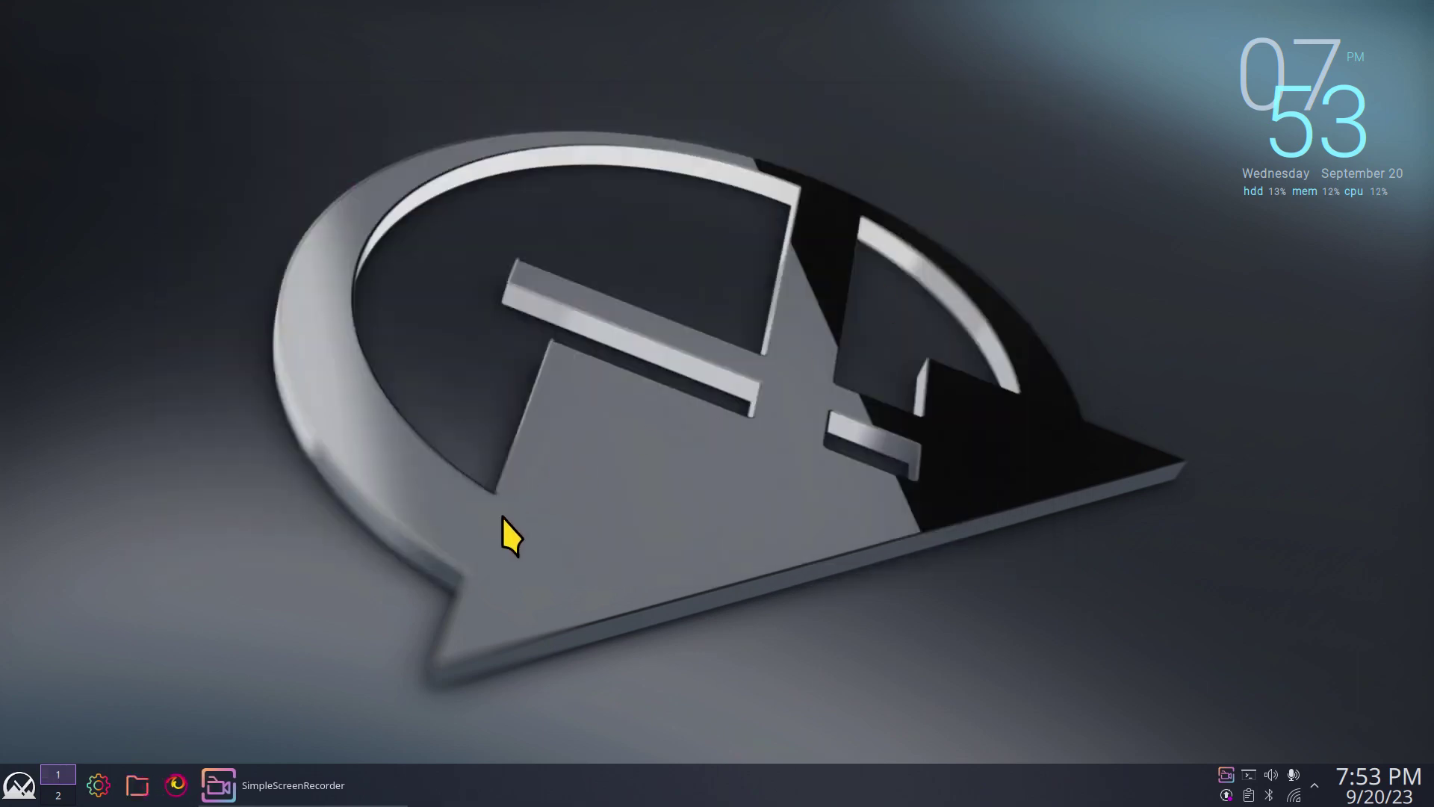
Open System Settings and show the Global Theme page of the Appearance settings.
click(97, 784)
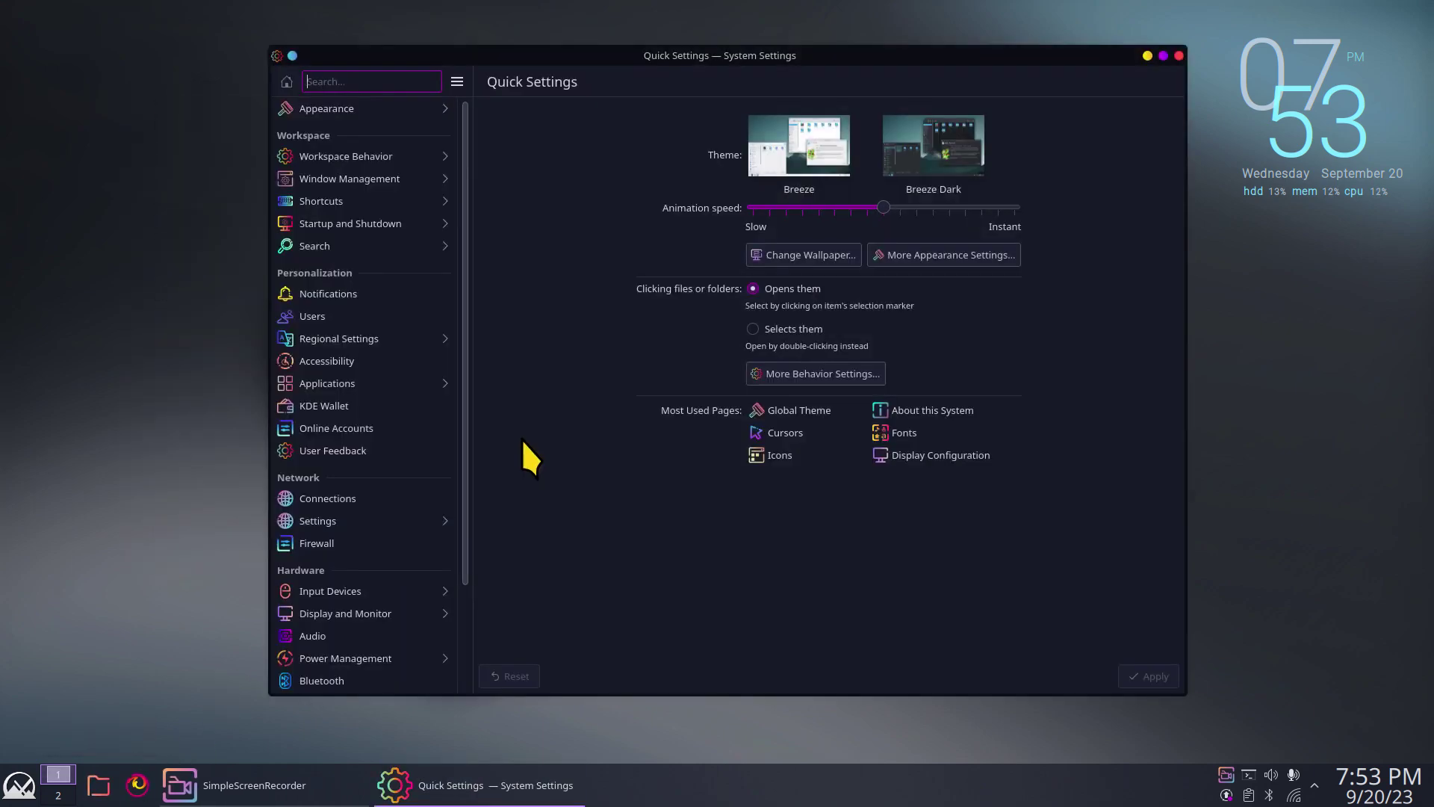
click(366, 109)
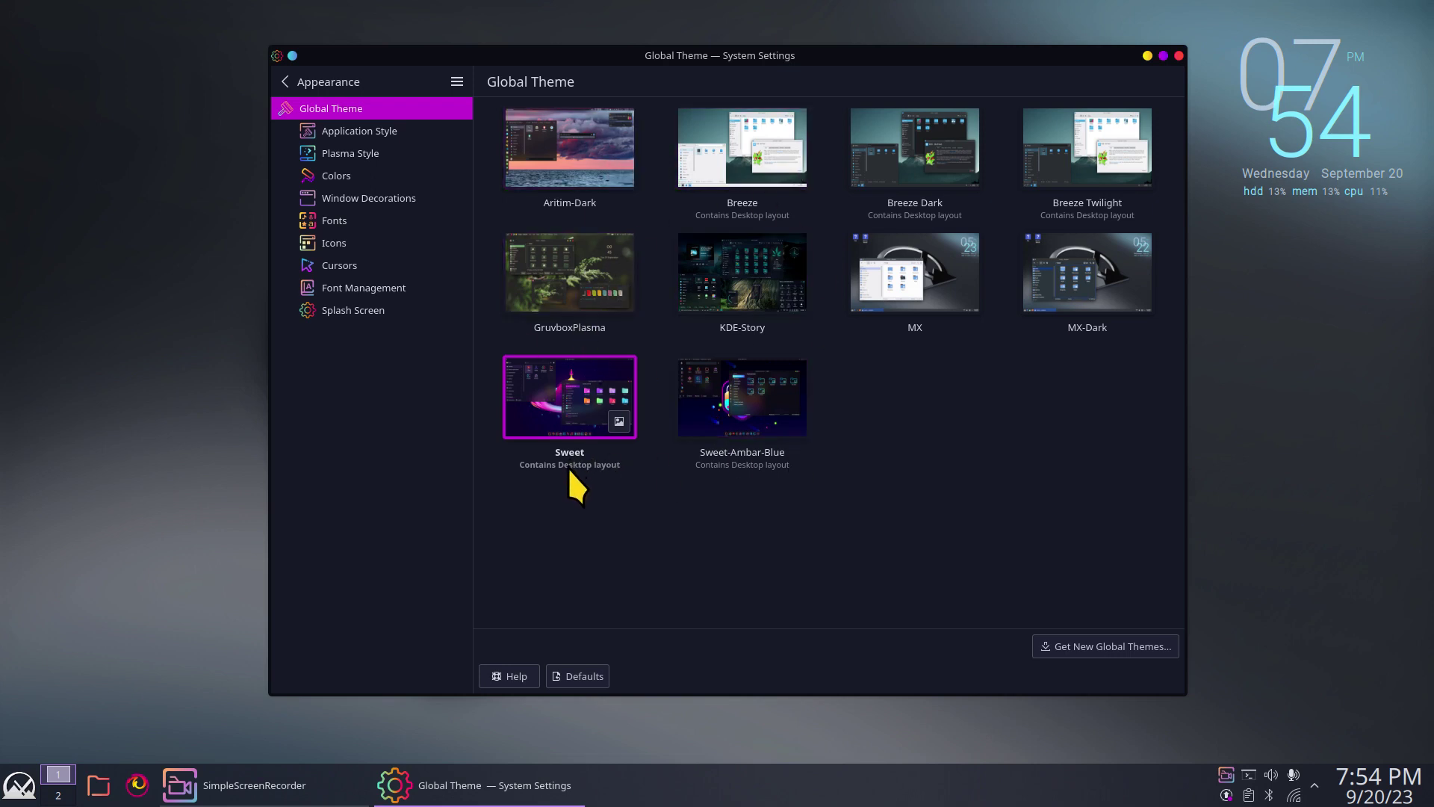
Switch to Firefox, view the MX Linux Blog at several zoom levels, and close the browser.
click(139, 785)
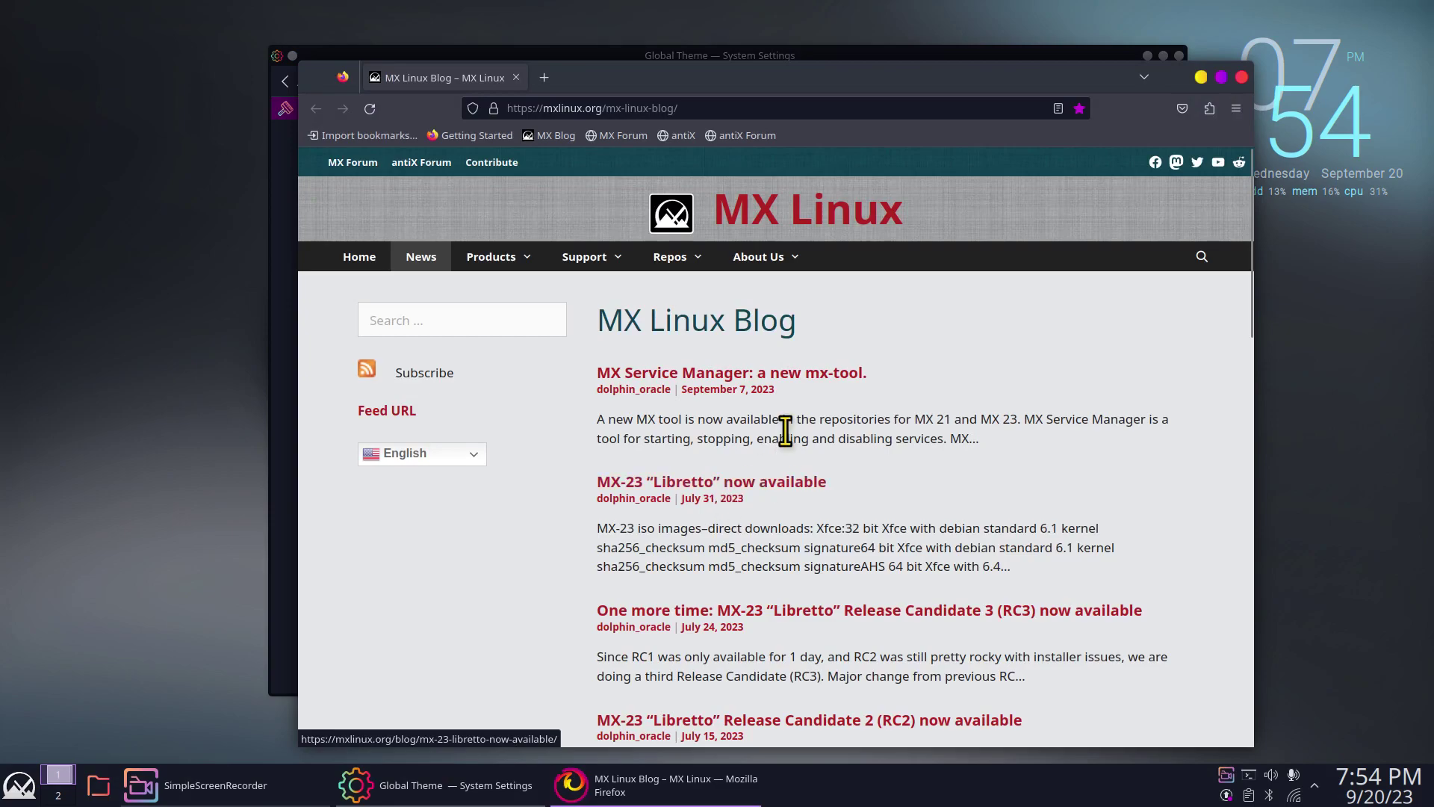
ctrl+scroll(799, 412, down, 4)
ctrl+scroll(800, 419, up, 8)
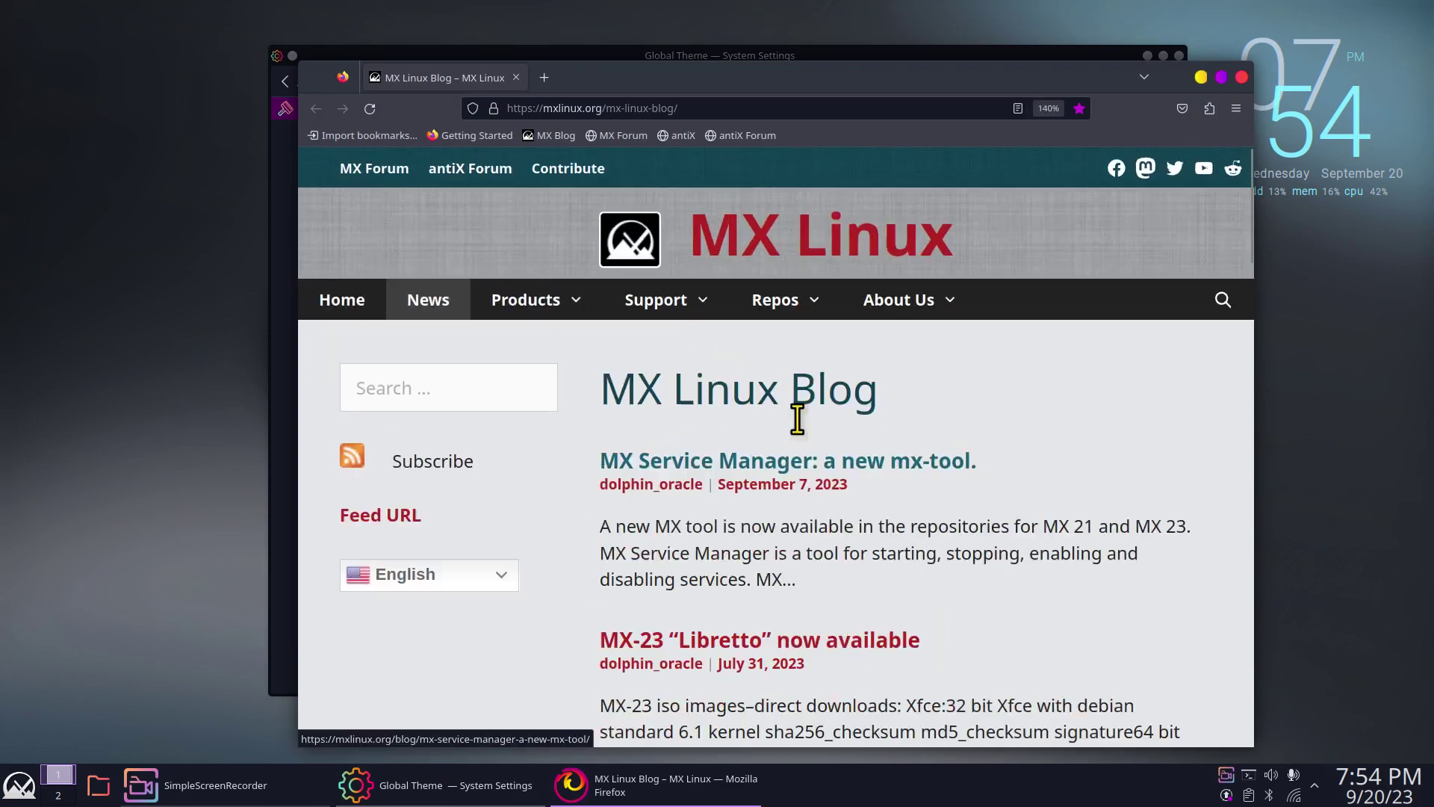
ctrl+scroll(796, 420, down, 5)
ctrl+scroll(798, 420, up, 2)
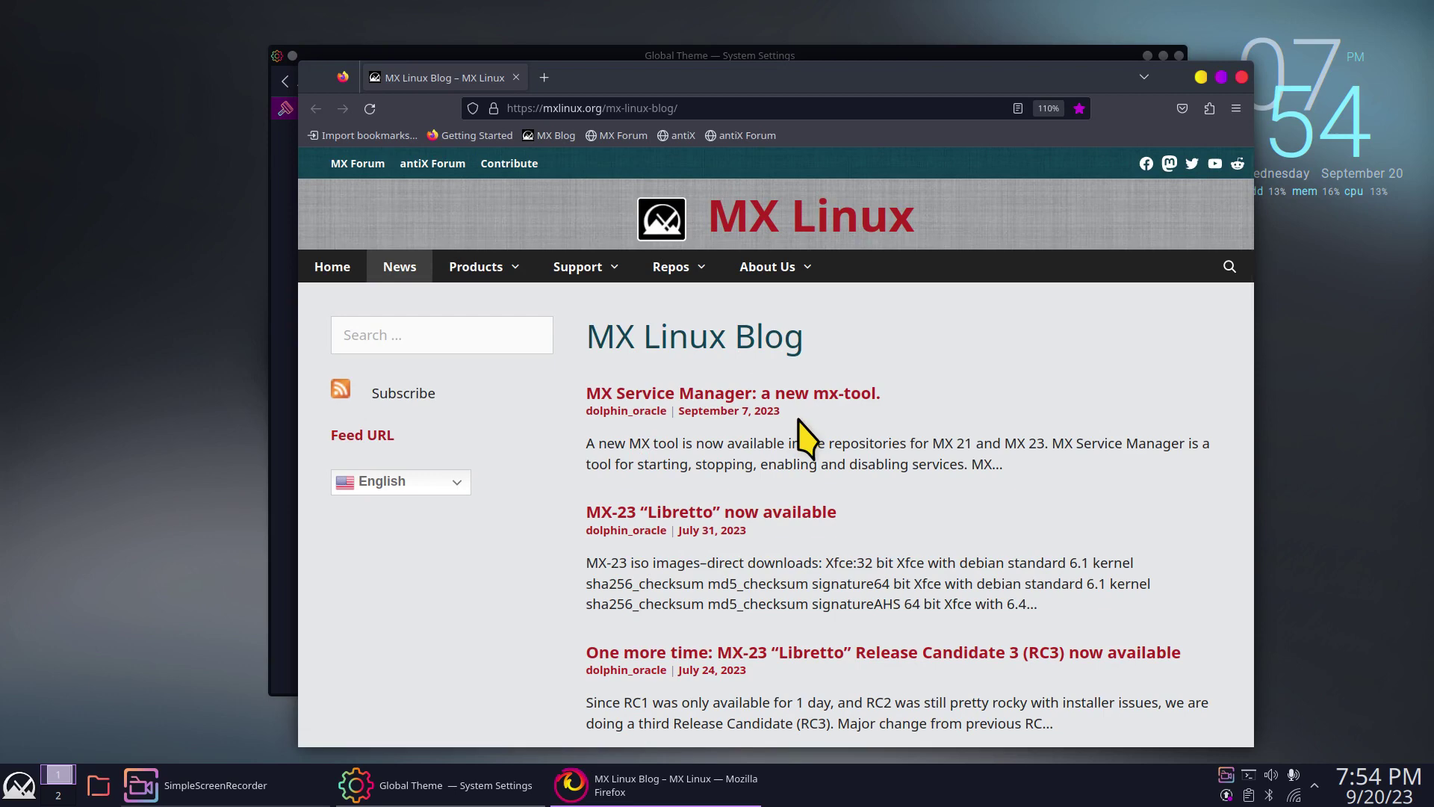
key(ctrl+w)
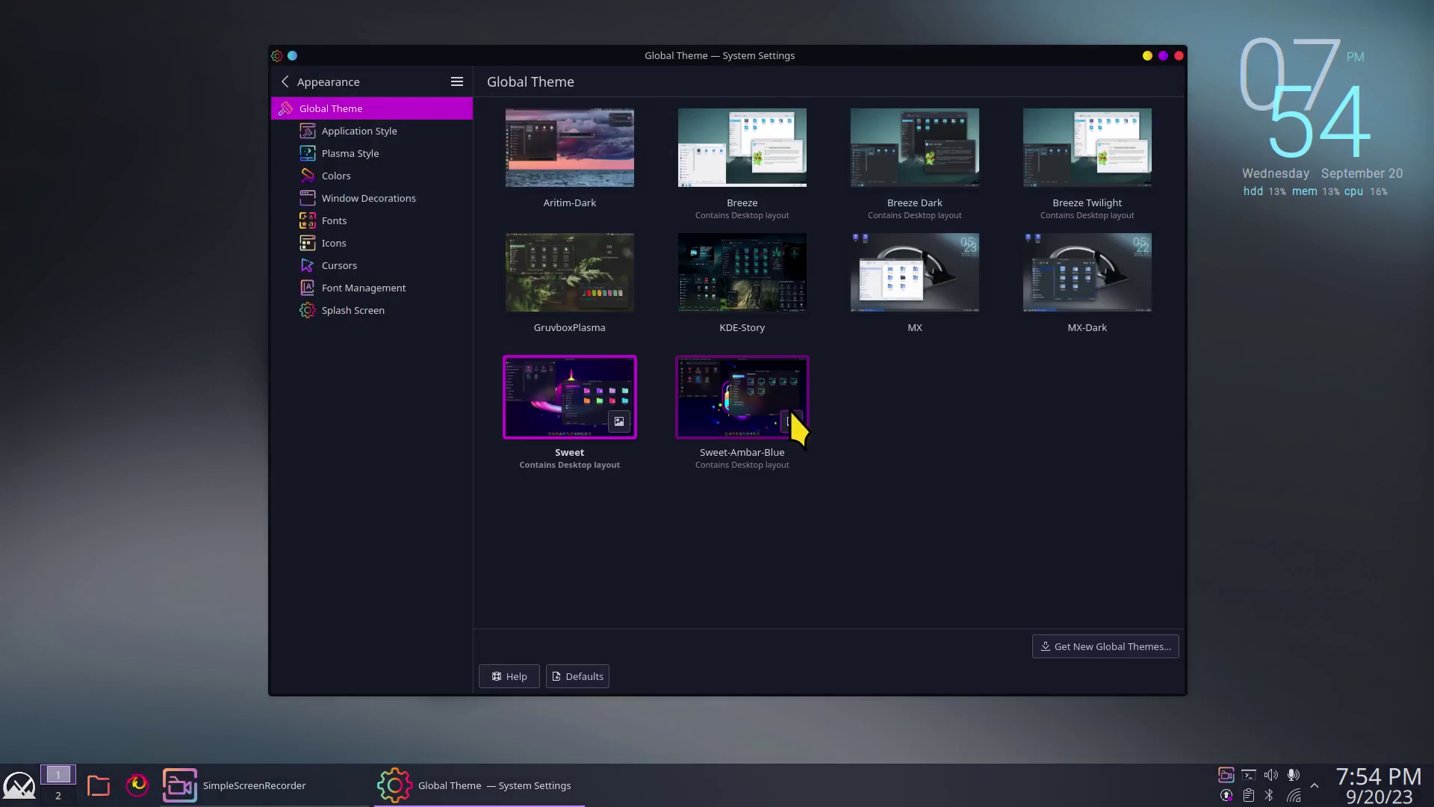
Review the Application Style, Plasma Style, Colors and Window Decorations pages for the themes in use.
click(348, 131)
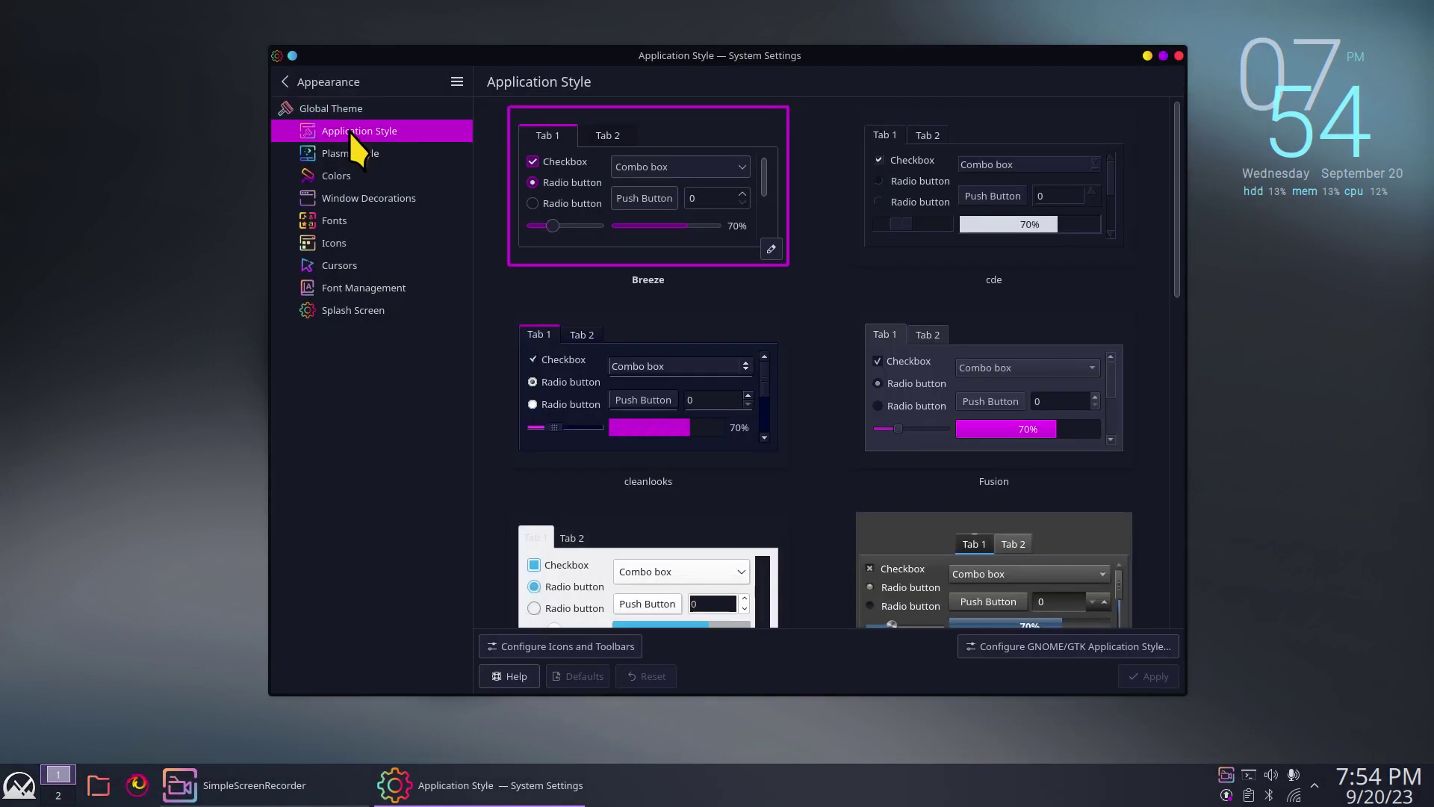
click(349, 156)
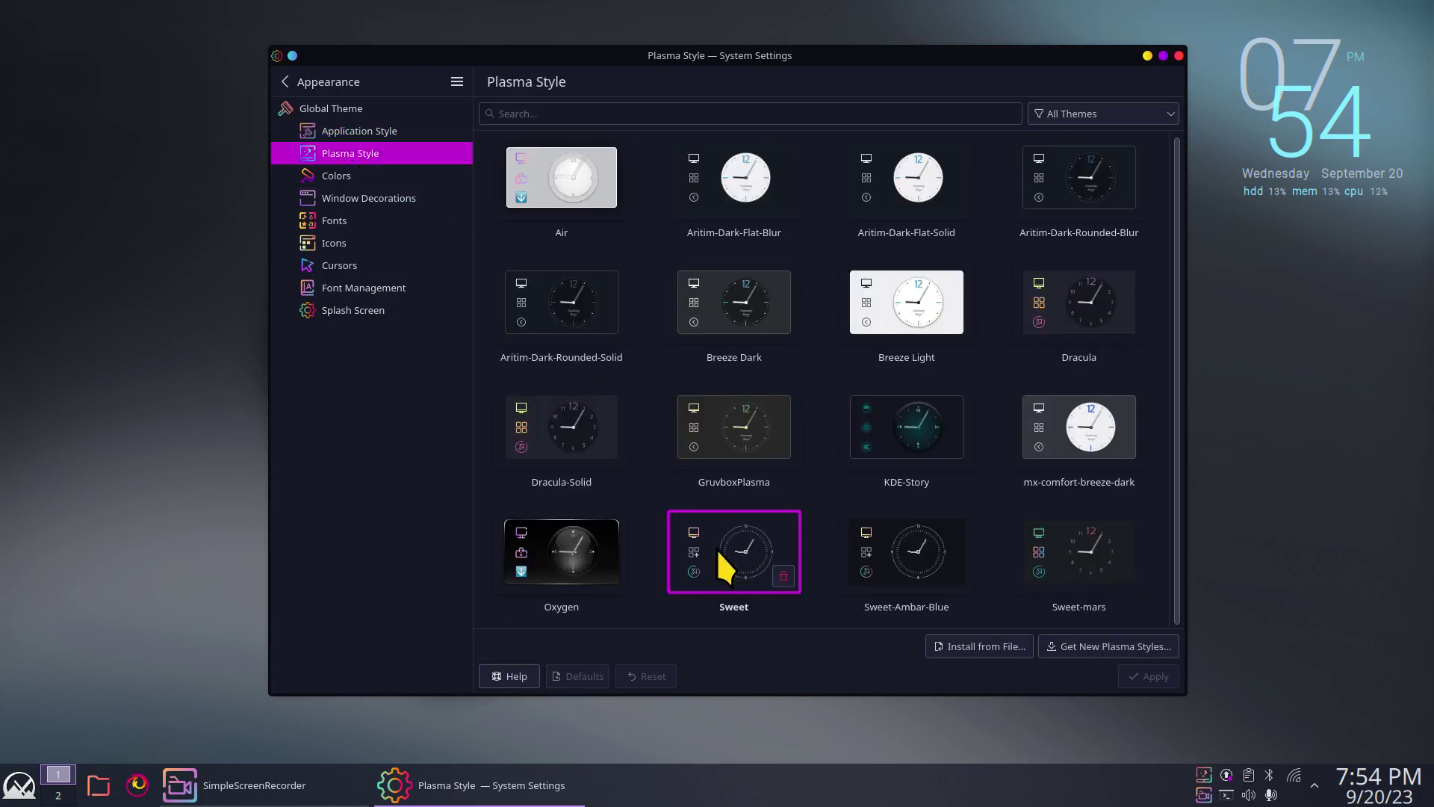
click(336, 176)
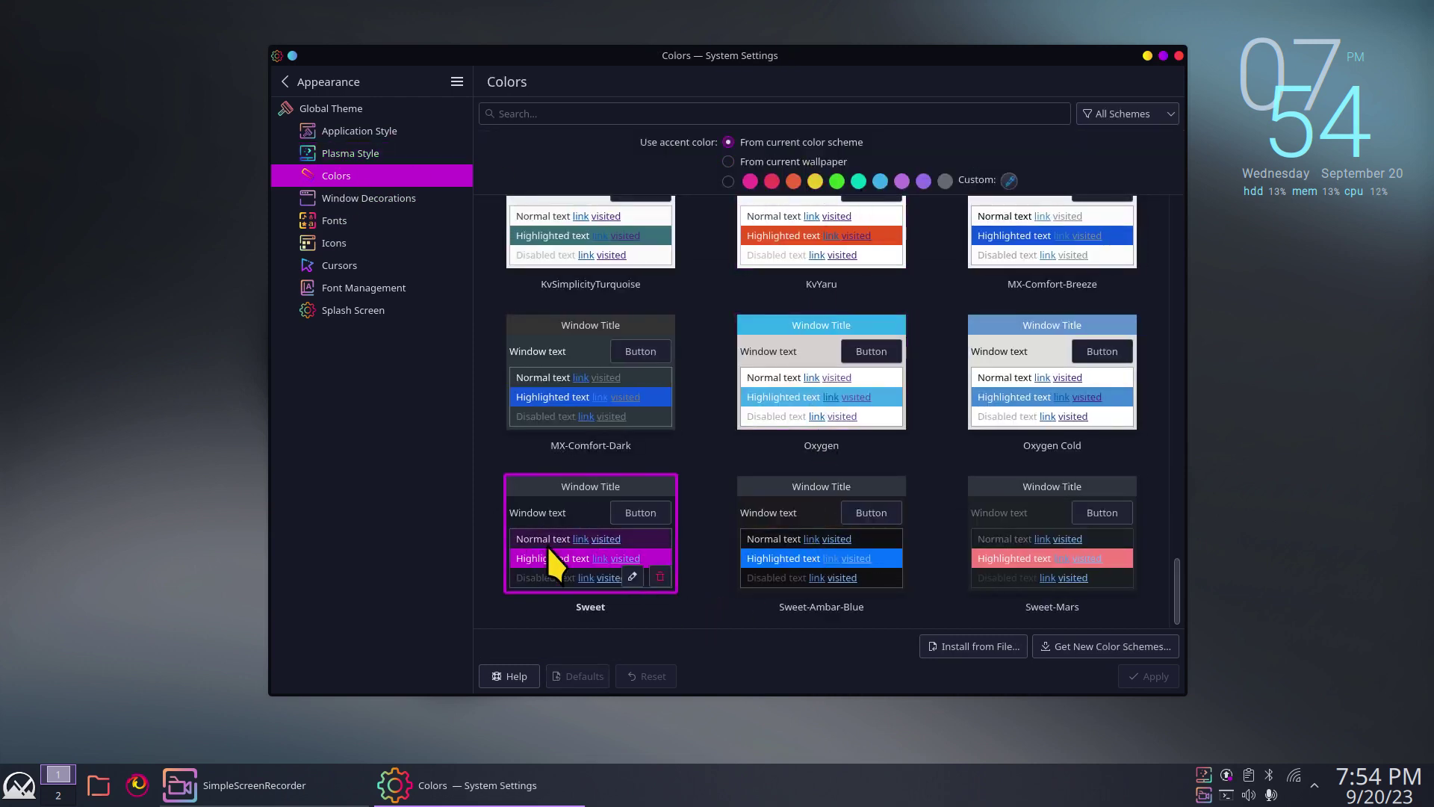
click(337, 196)
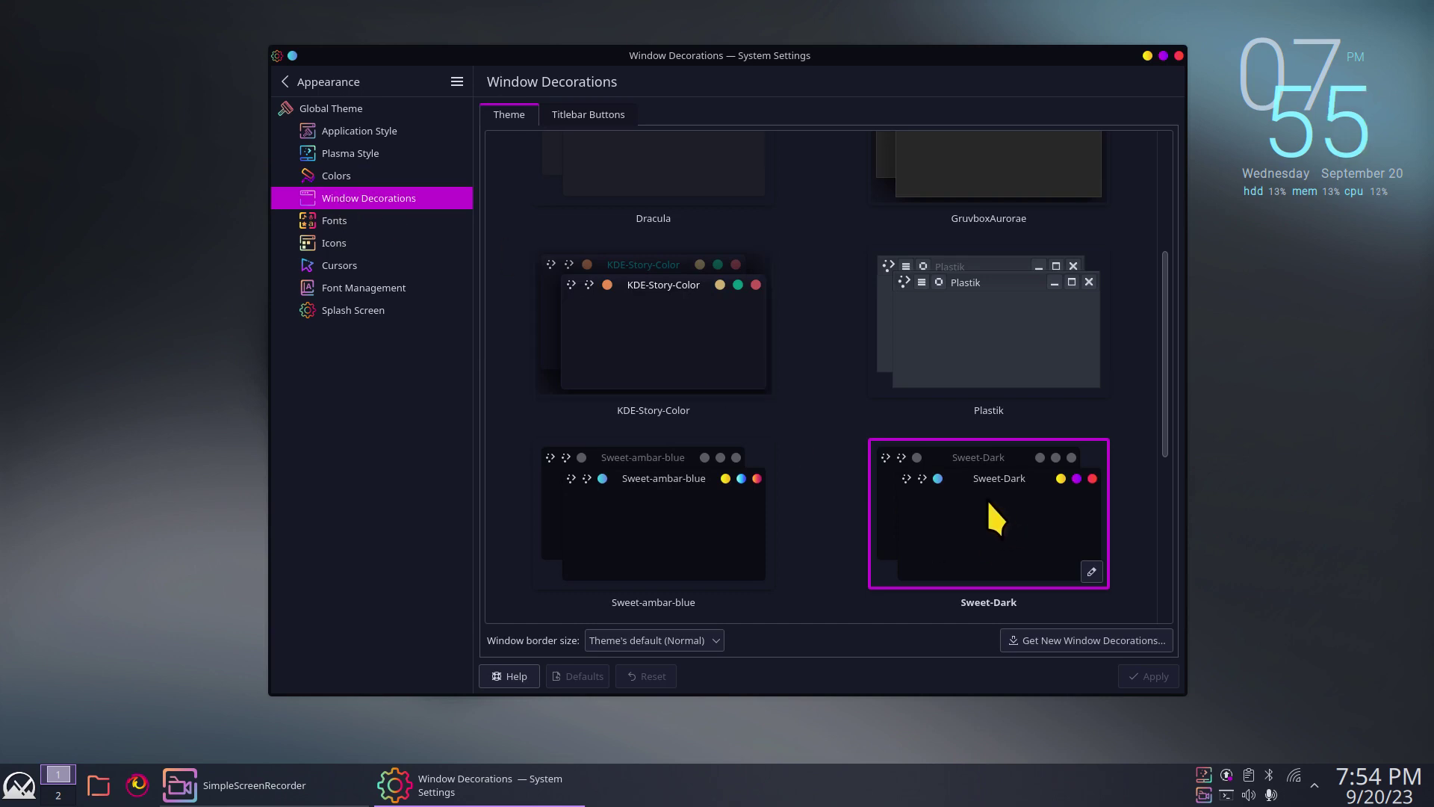
Review the icon themes, compare candy-icons with the folders in the file manager, and show the Cursors page.
click(337, 245)
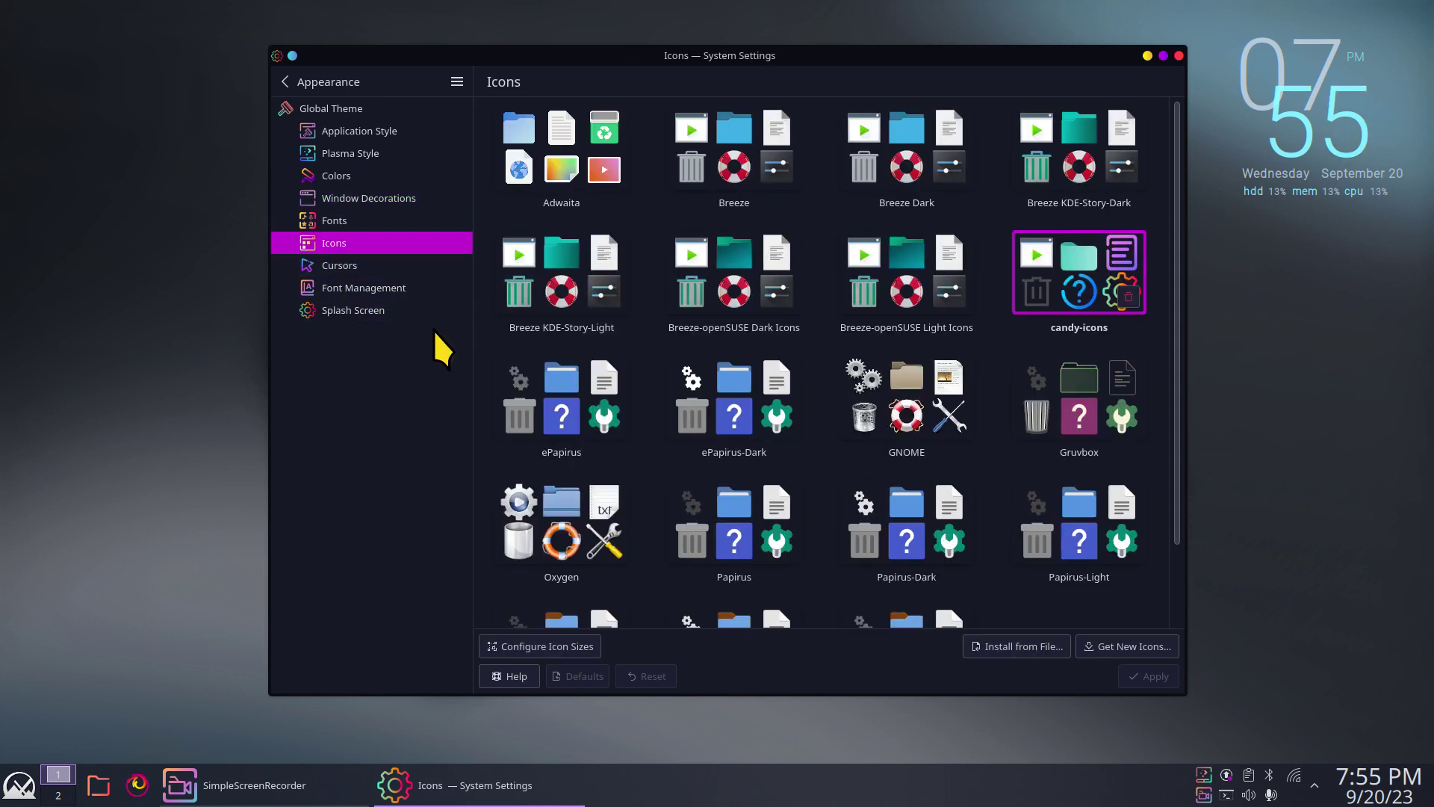
scroll(1027, 411, down, 2)
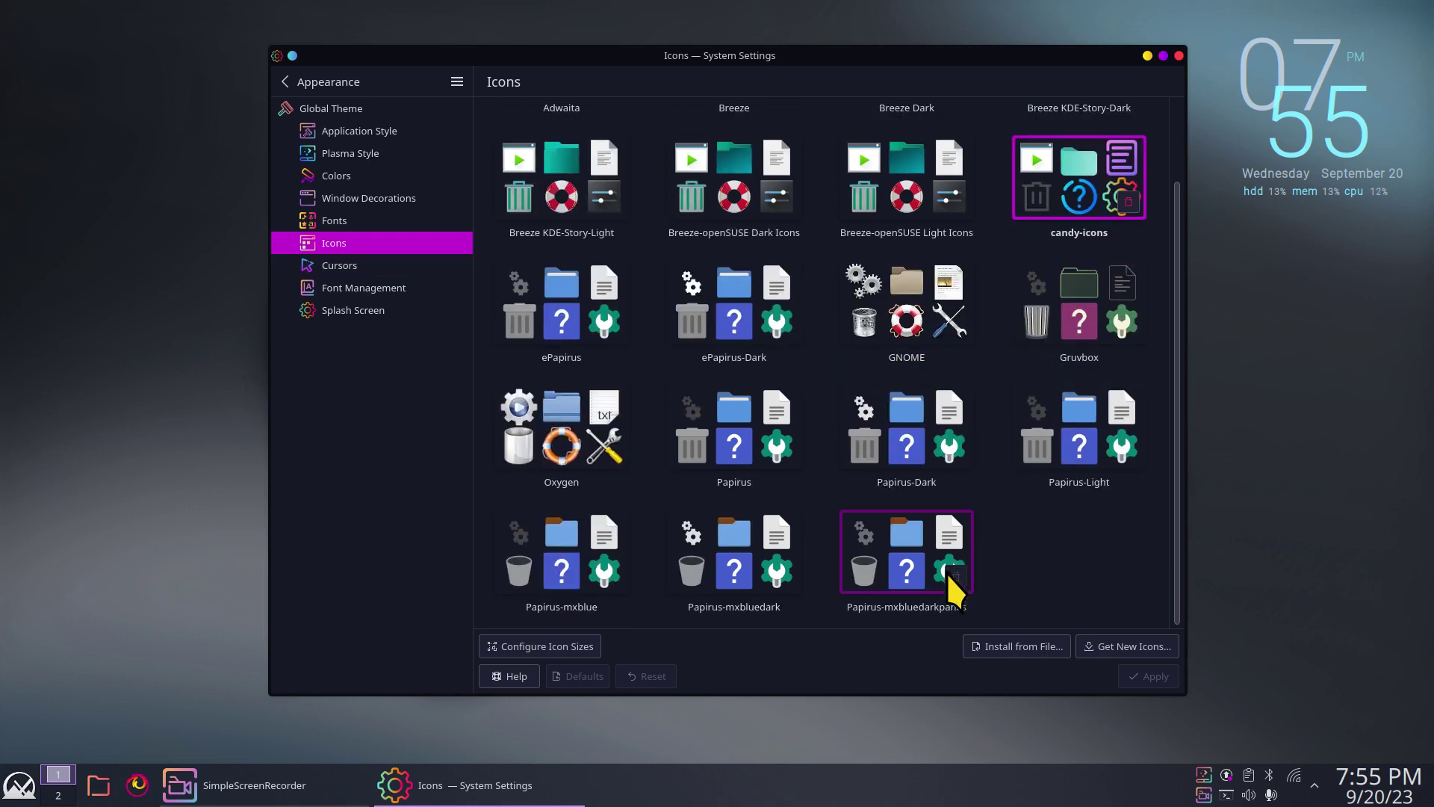
scroll(1082, 578, up, 2)
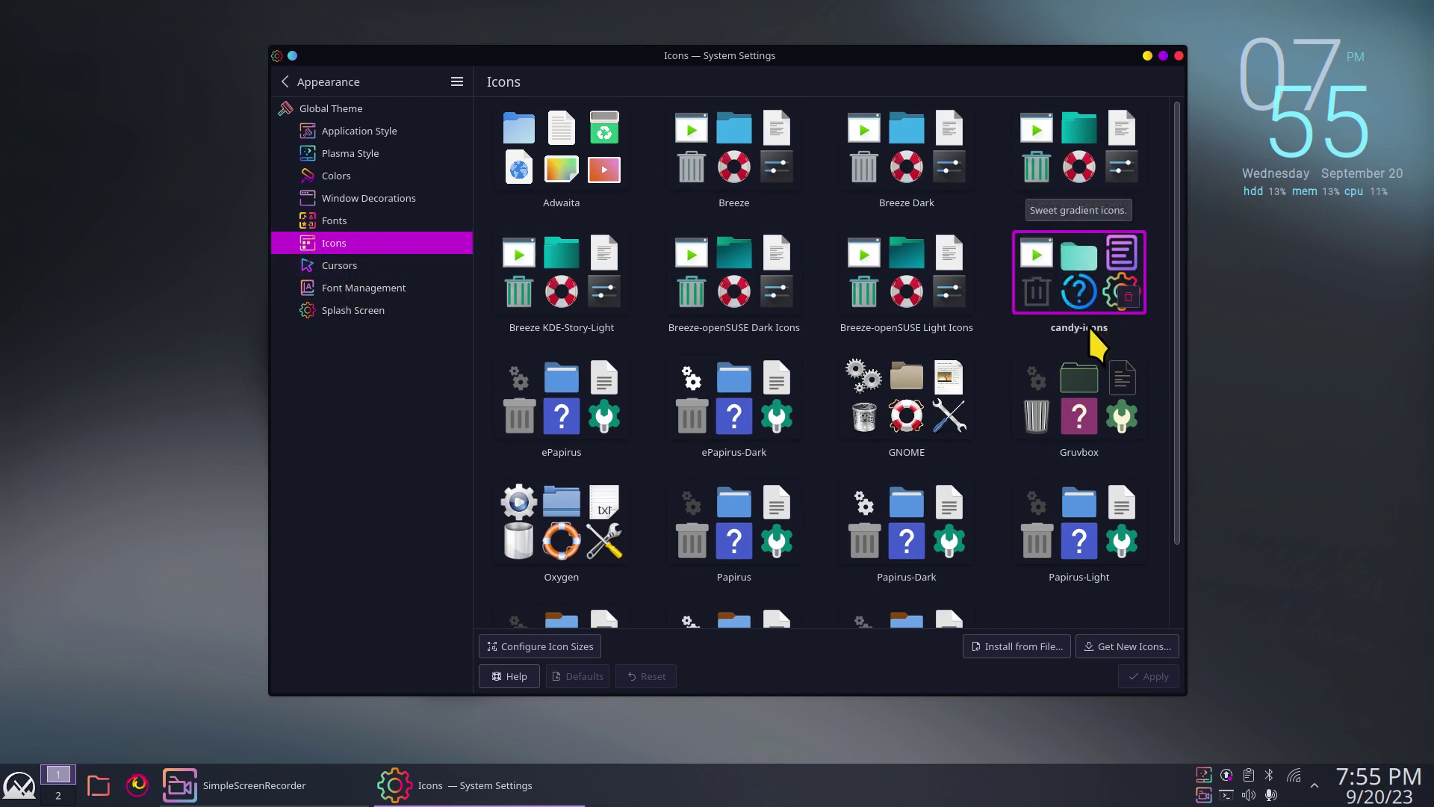
click(98, 785)
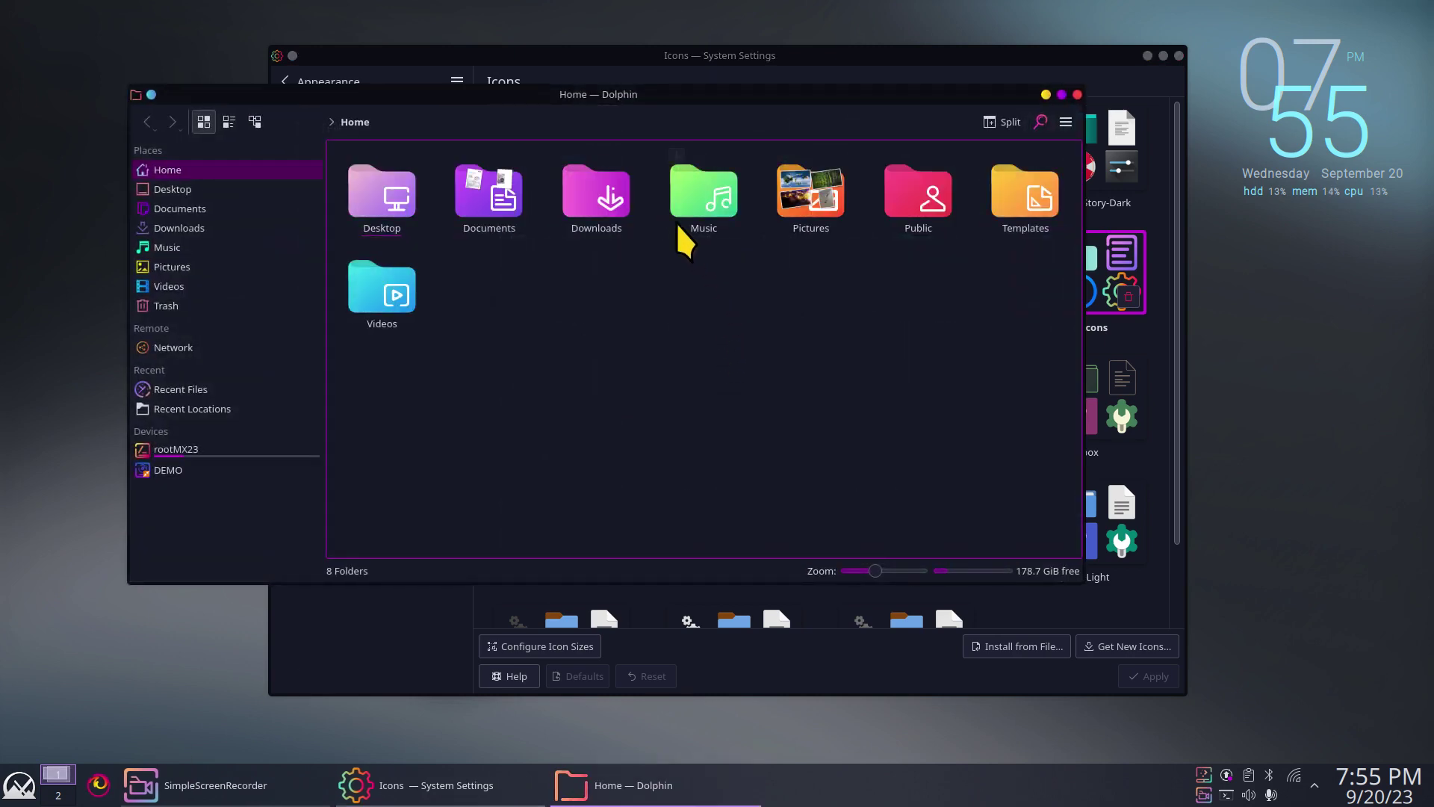
click(1077, 94)
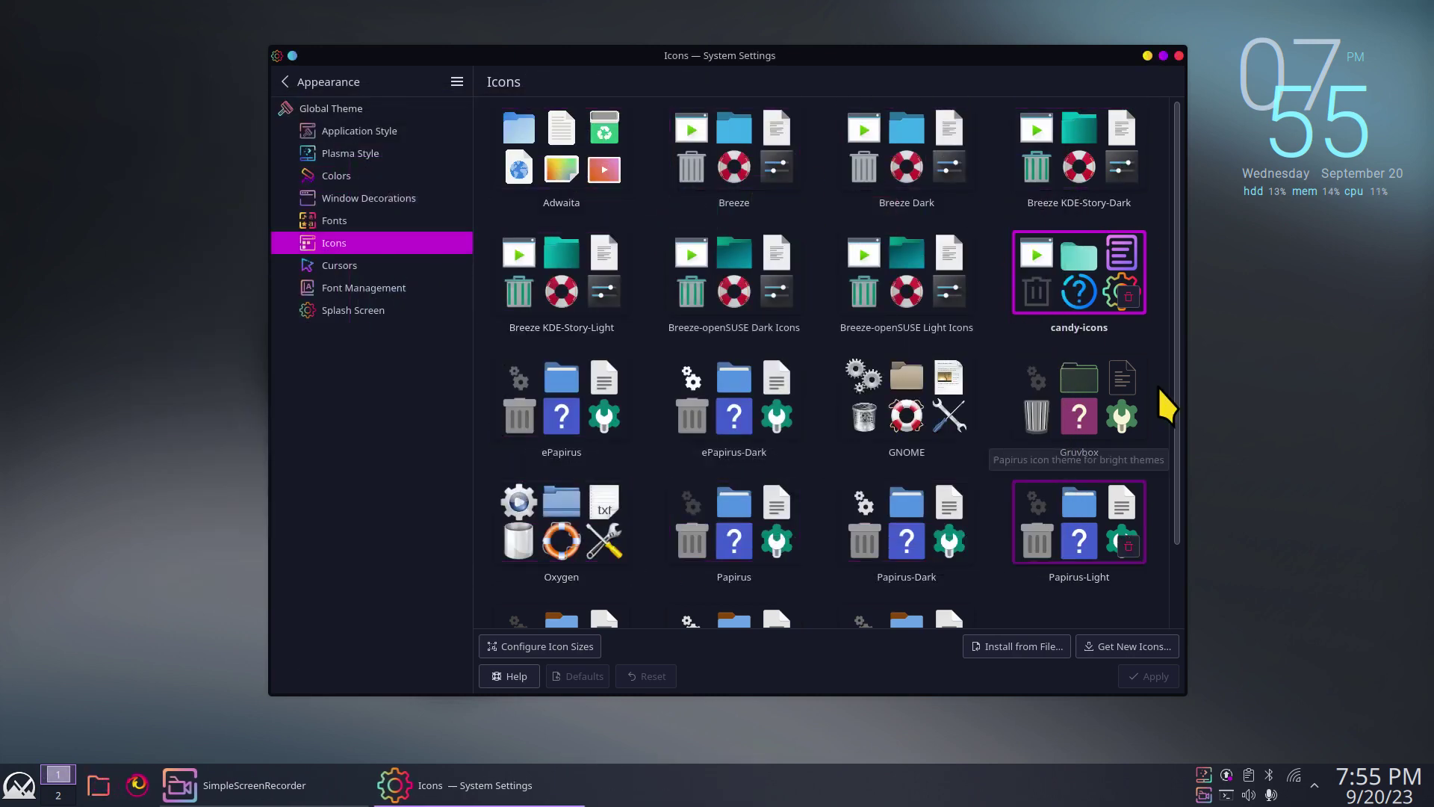
click(343, 271)
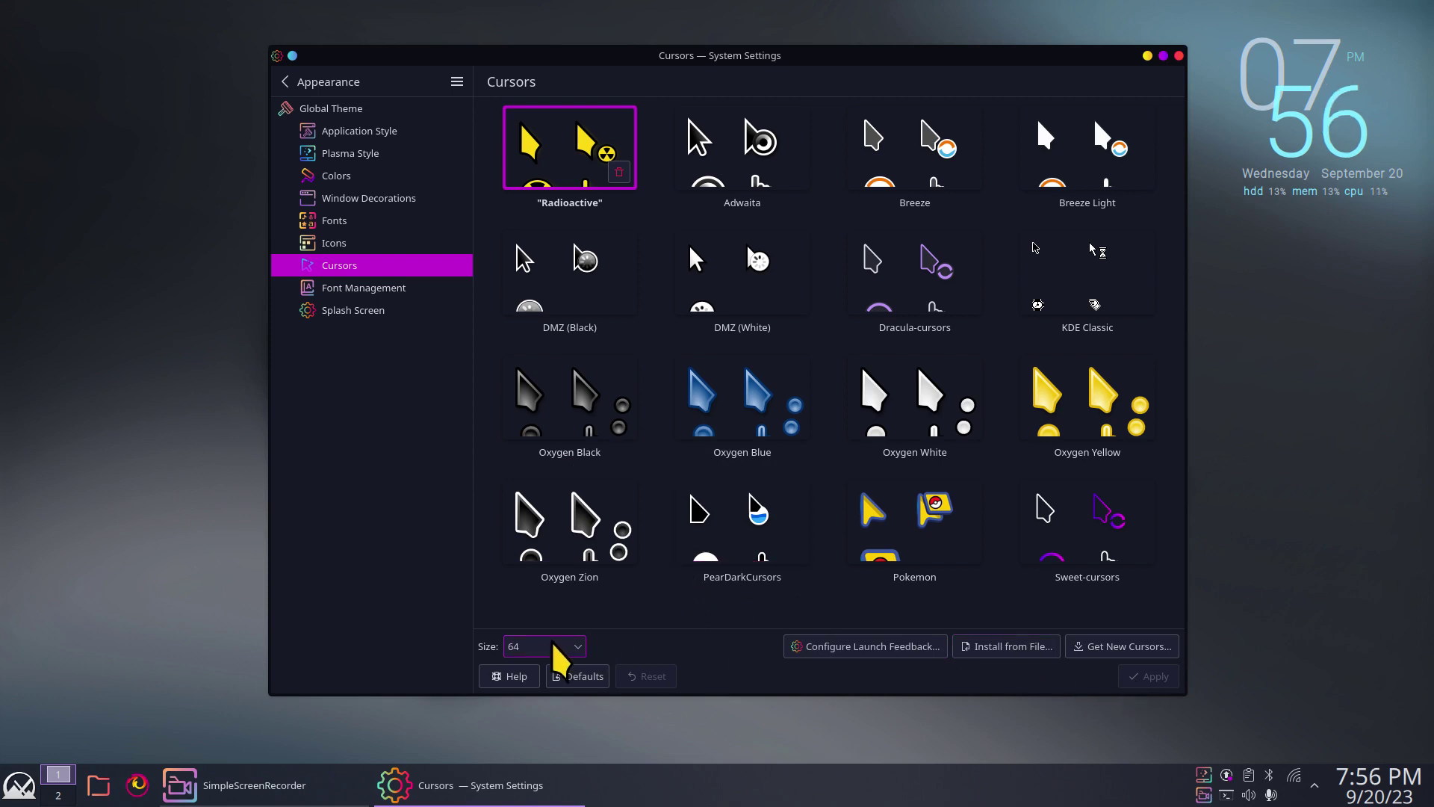
Show the session screen with its sleep, restart, shut down and log out options, and cancel it.
click(19, 784)
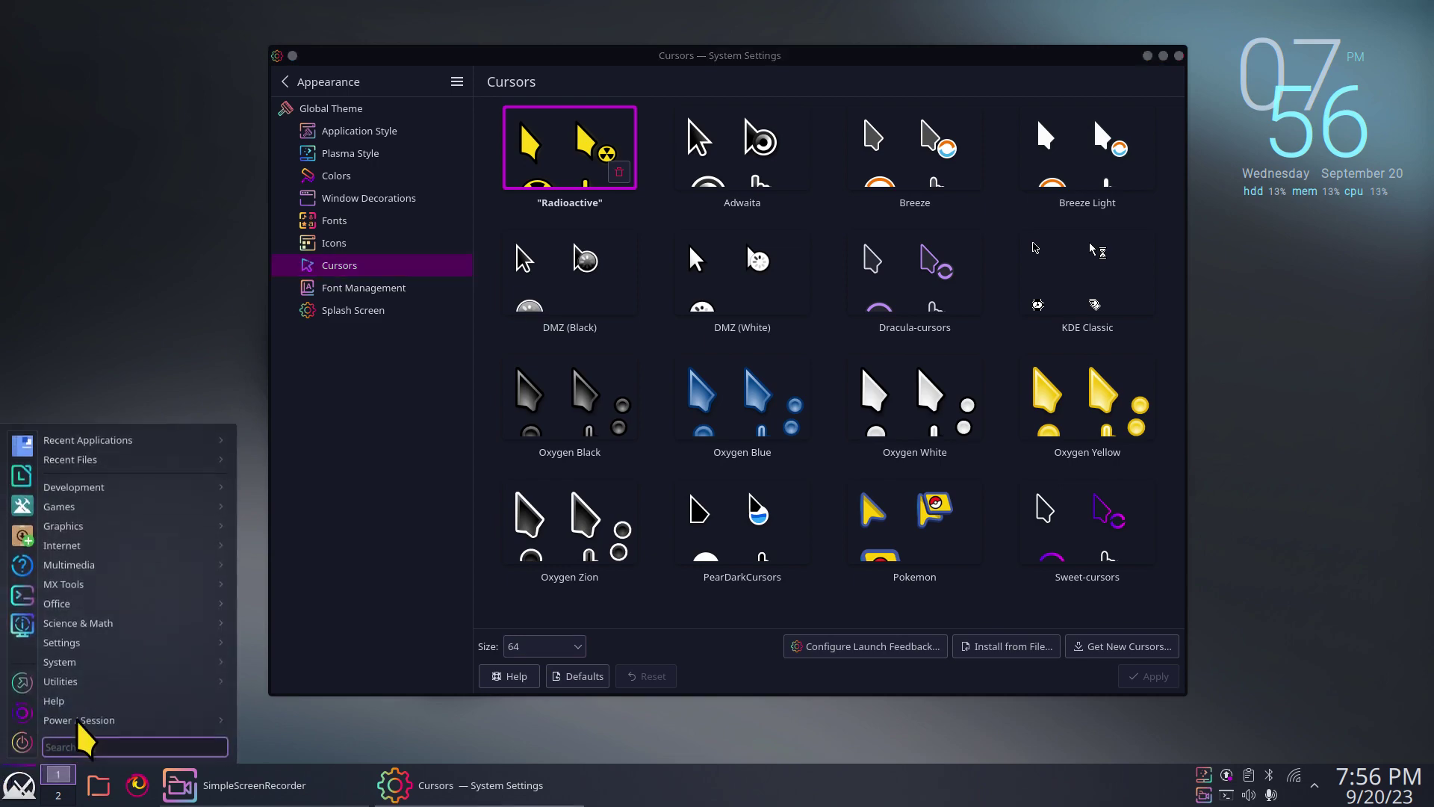
click(78, 720)
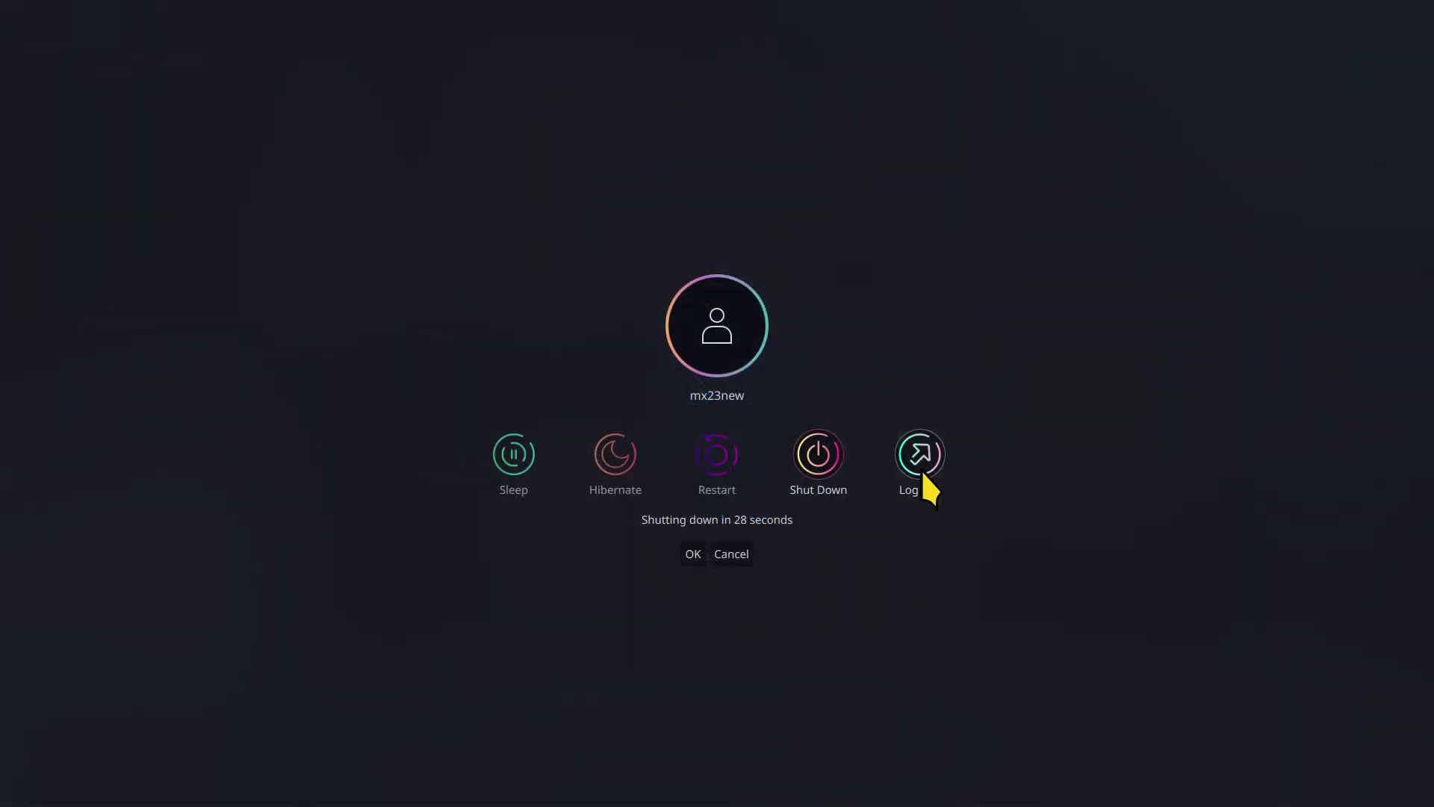
click(732, 557)
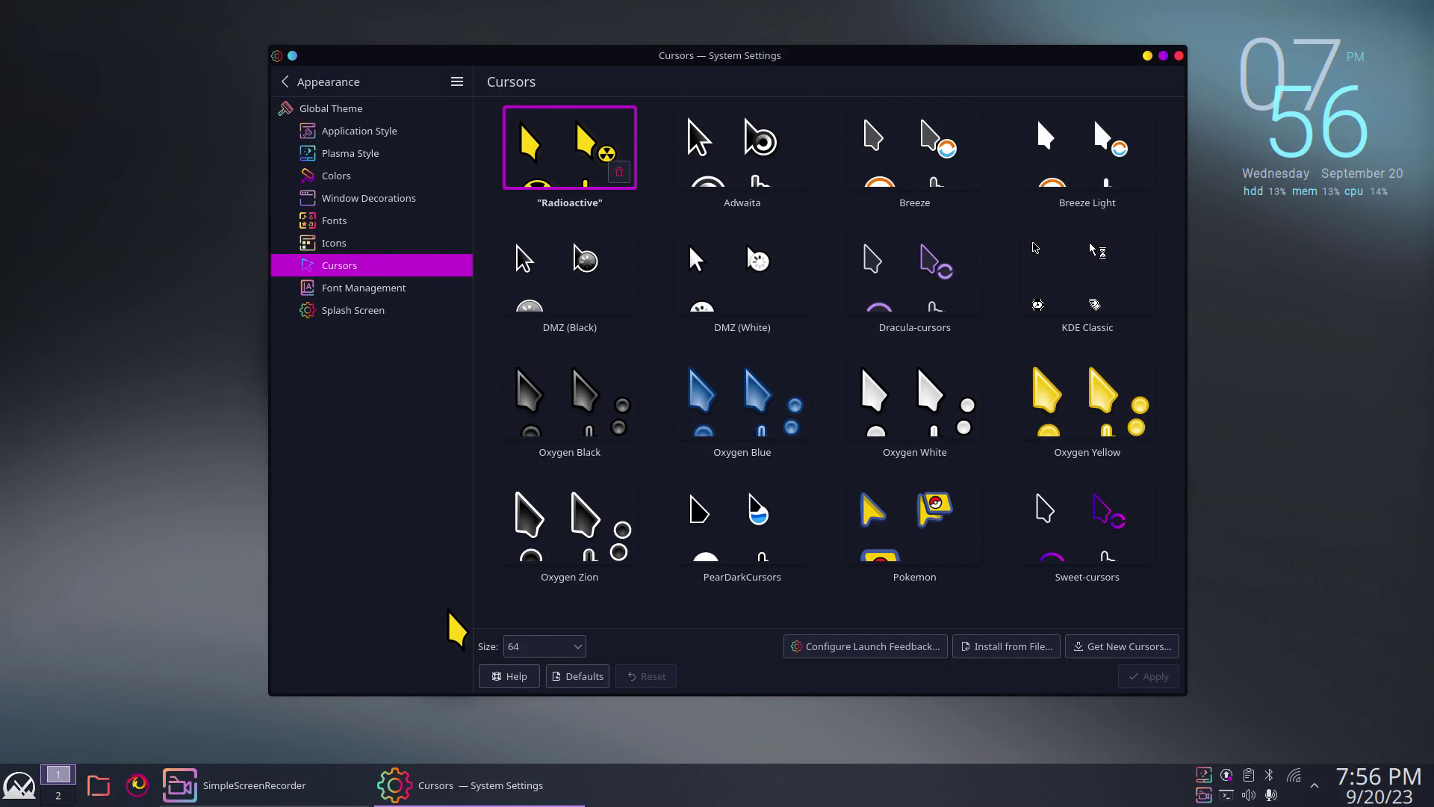
In the Workspace Behavior settings, make clicking files or folders select them, apply the change and close System Settings.
click(286, 82)
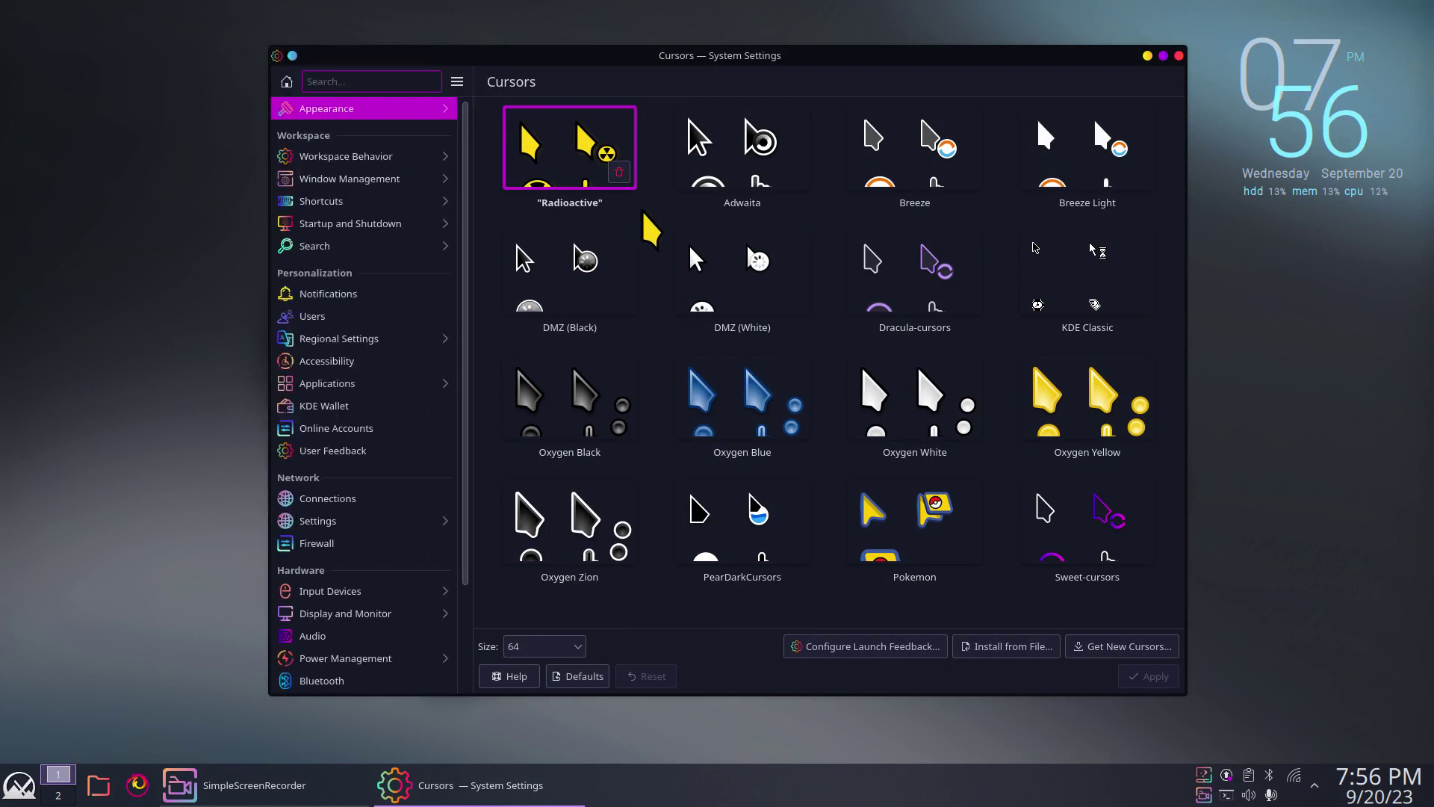
click(347, 160)
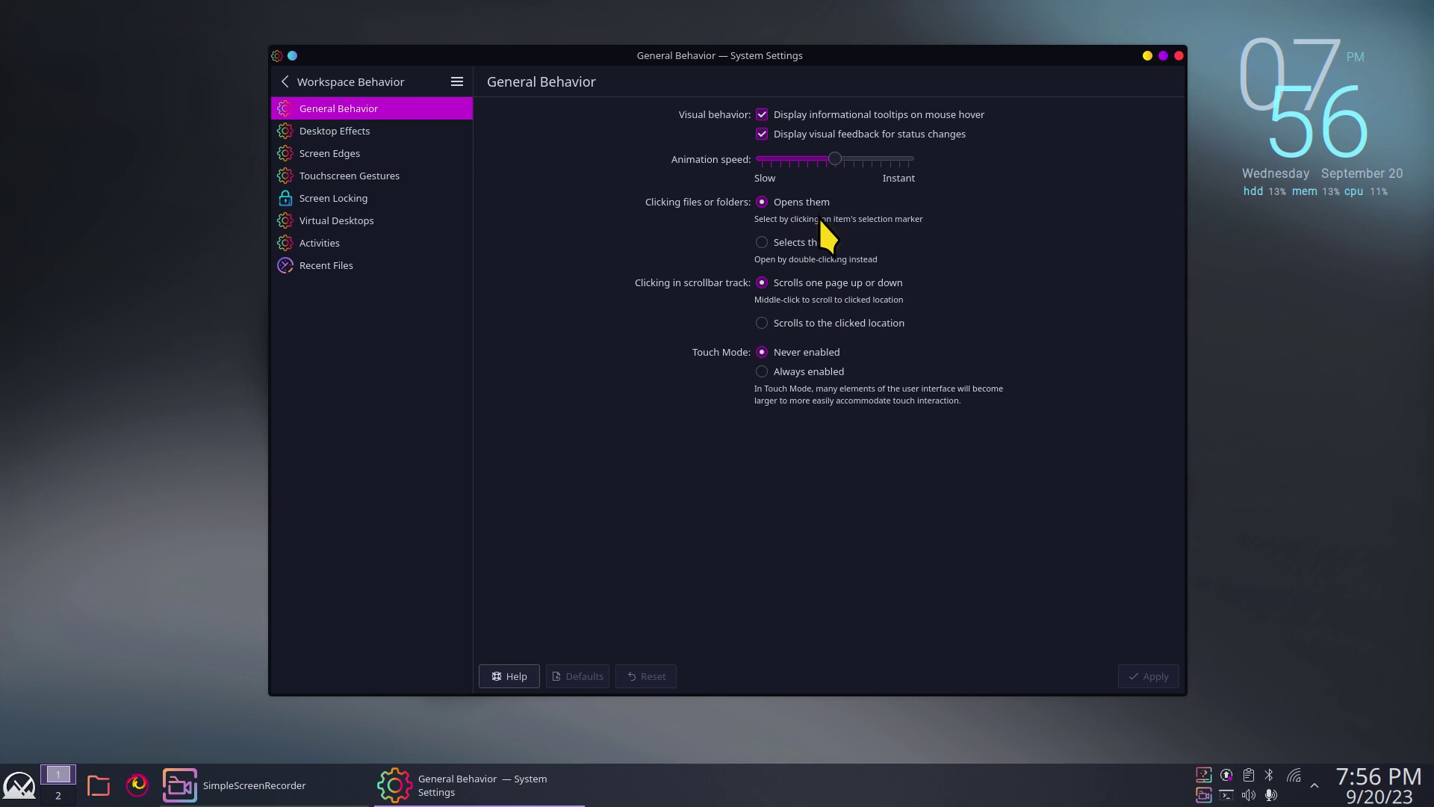
click(792, 243)
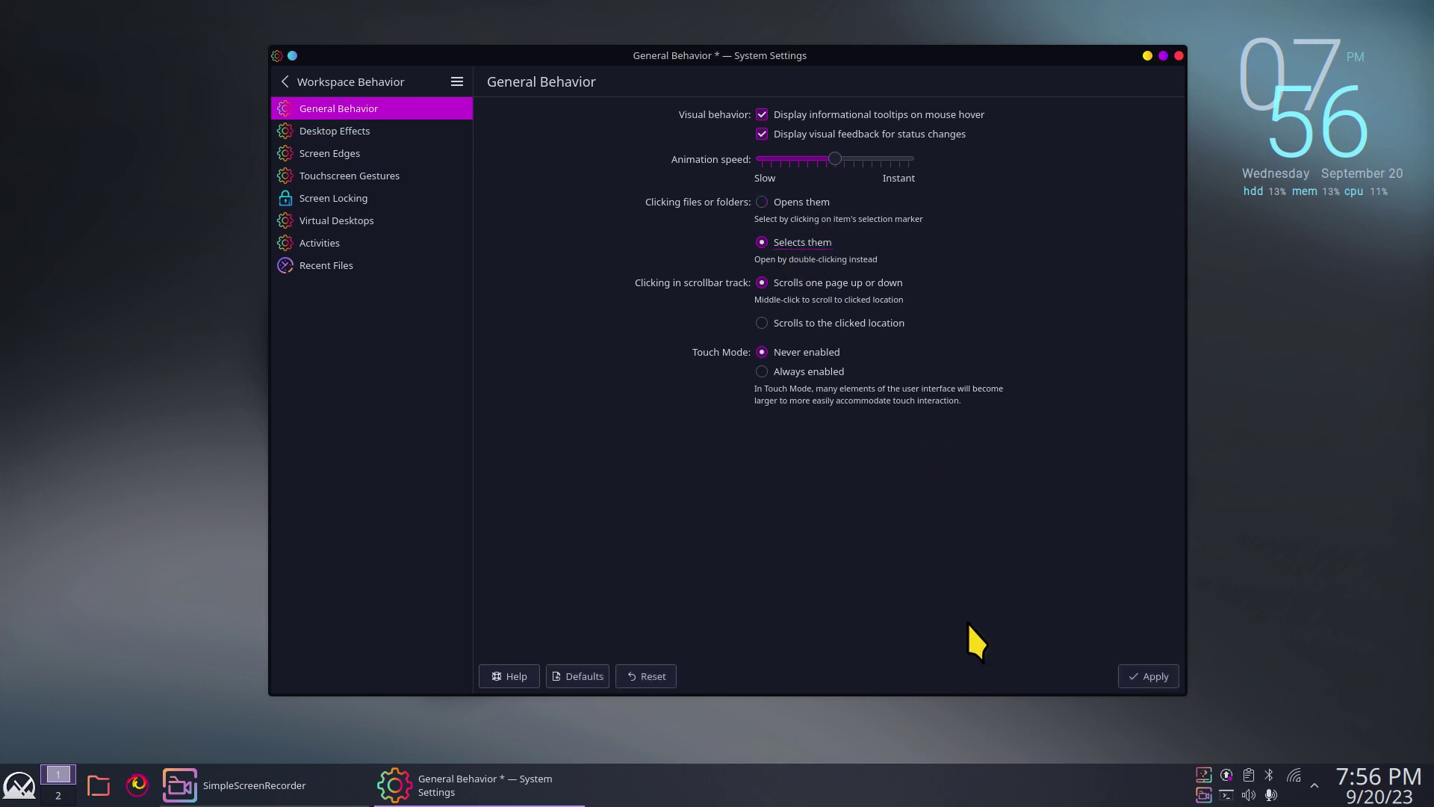
click(1137, 675)
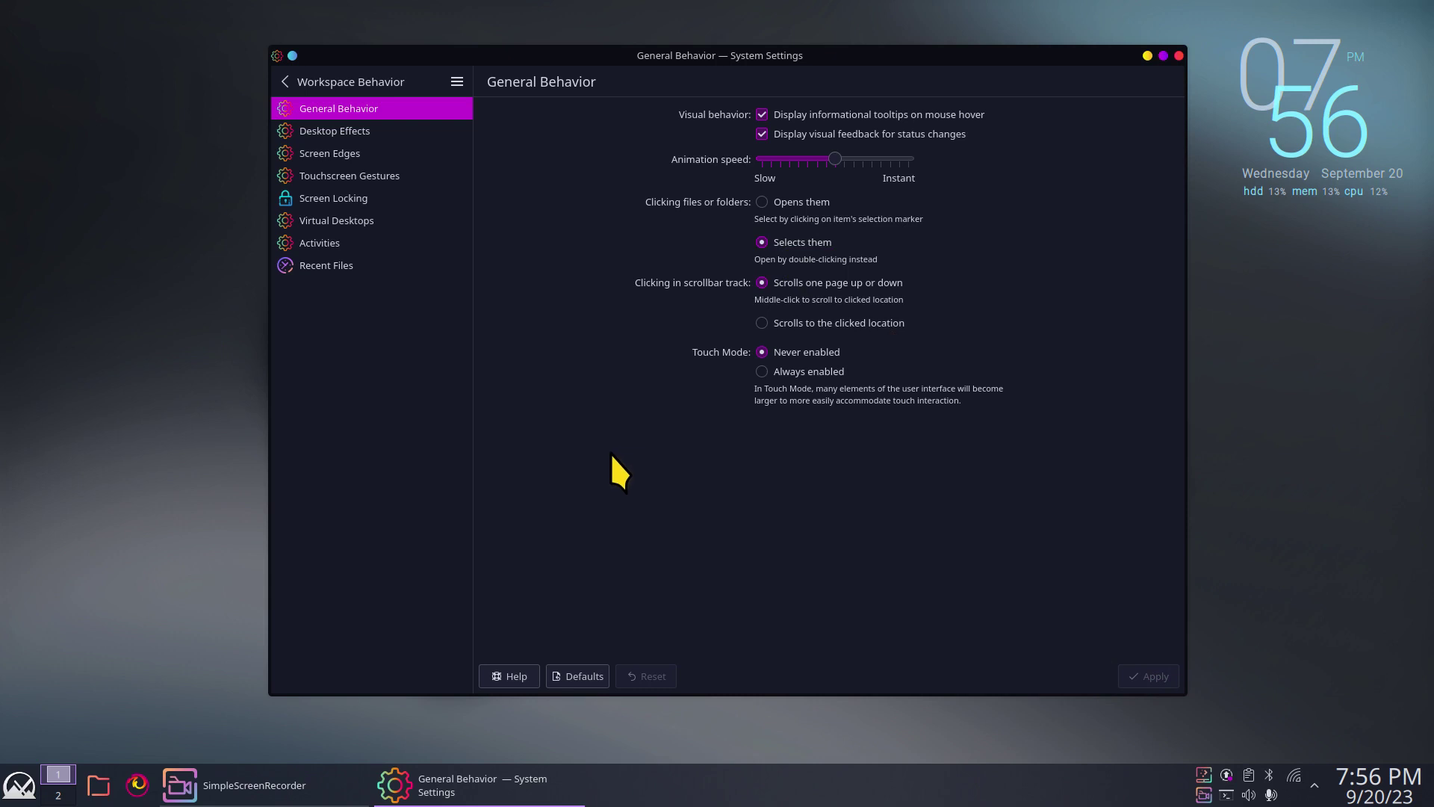
click(1178, 56)
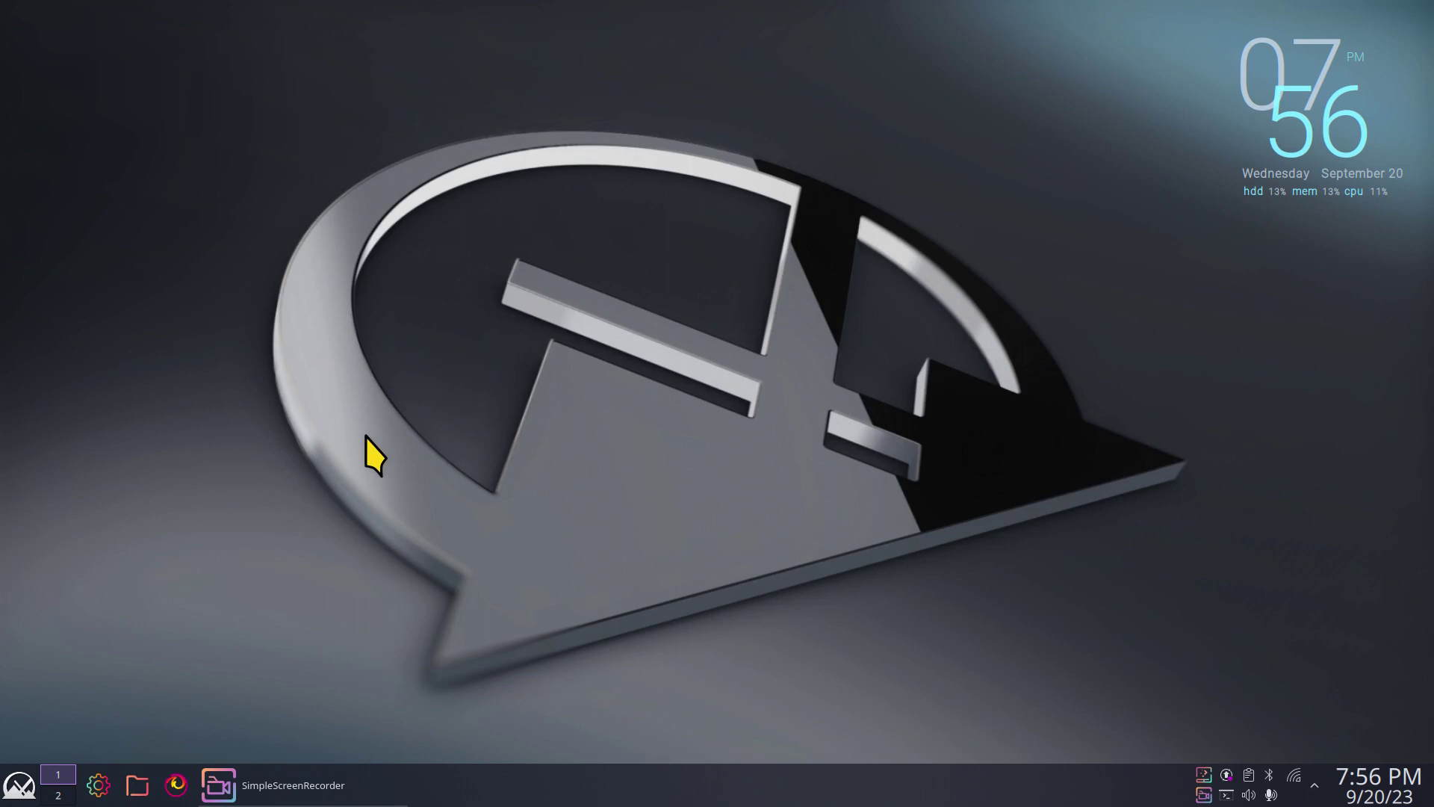
Show the cascading application menu with its categories and close it.
click(20, 785)
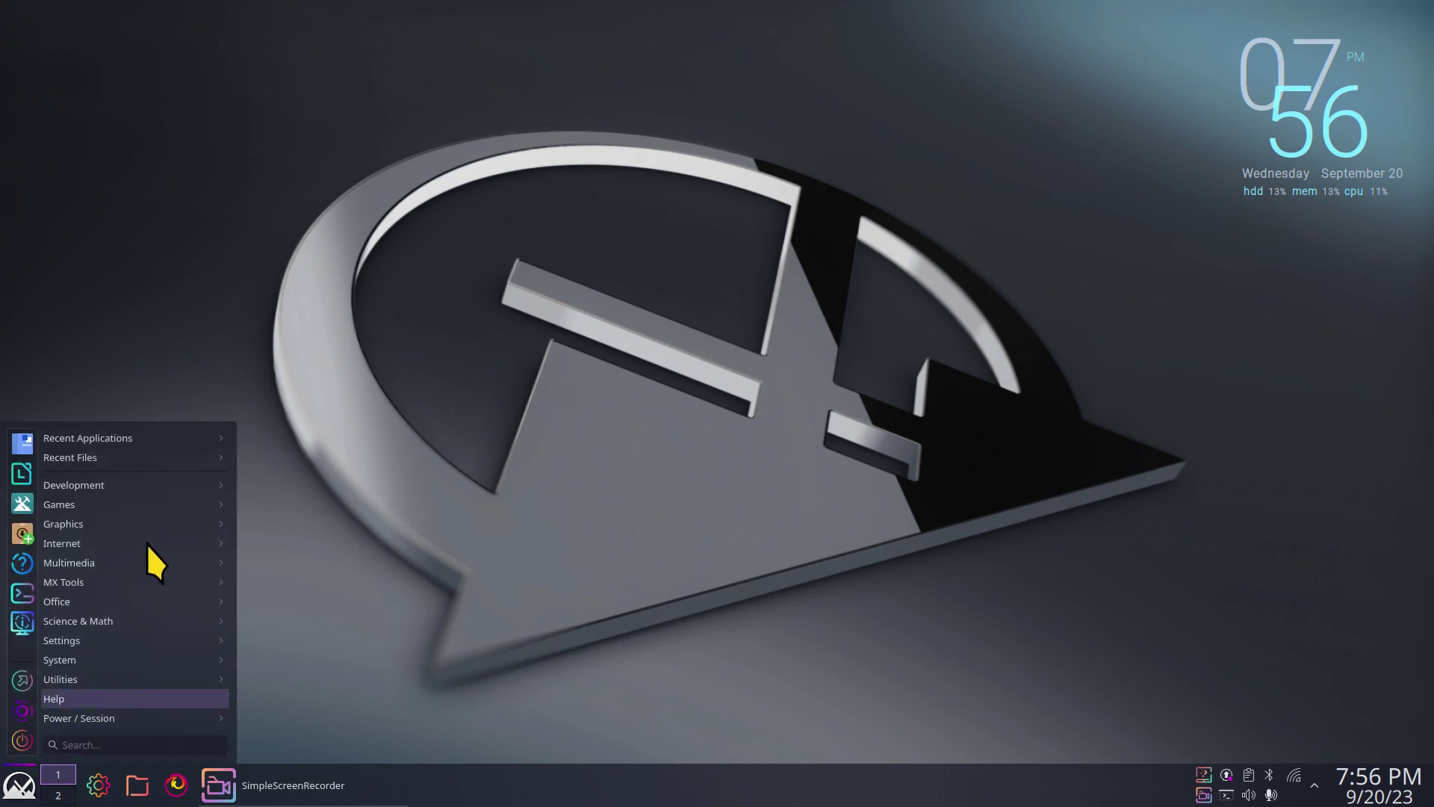
mouse_move(184, 552)
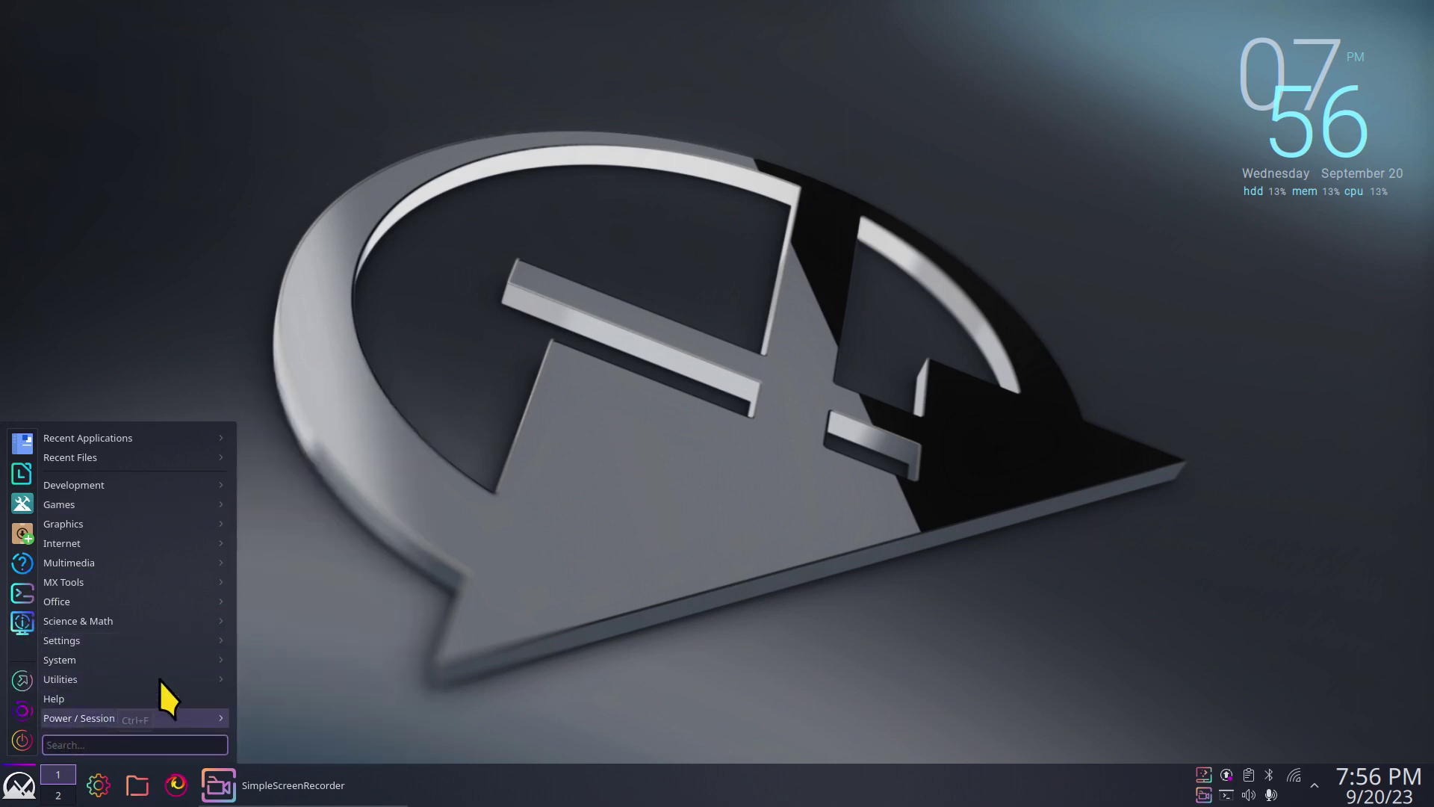
click(394, 595)
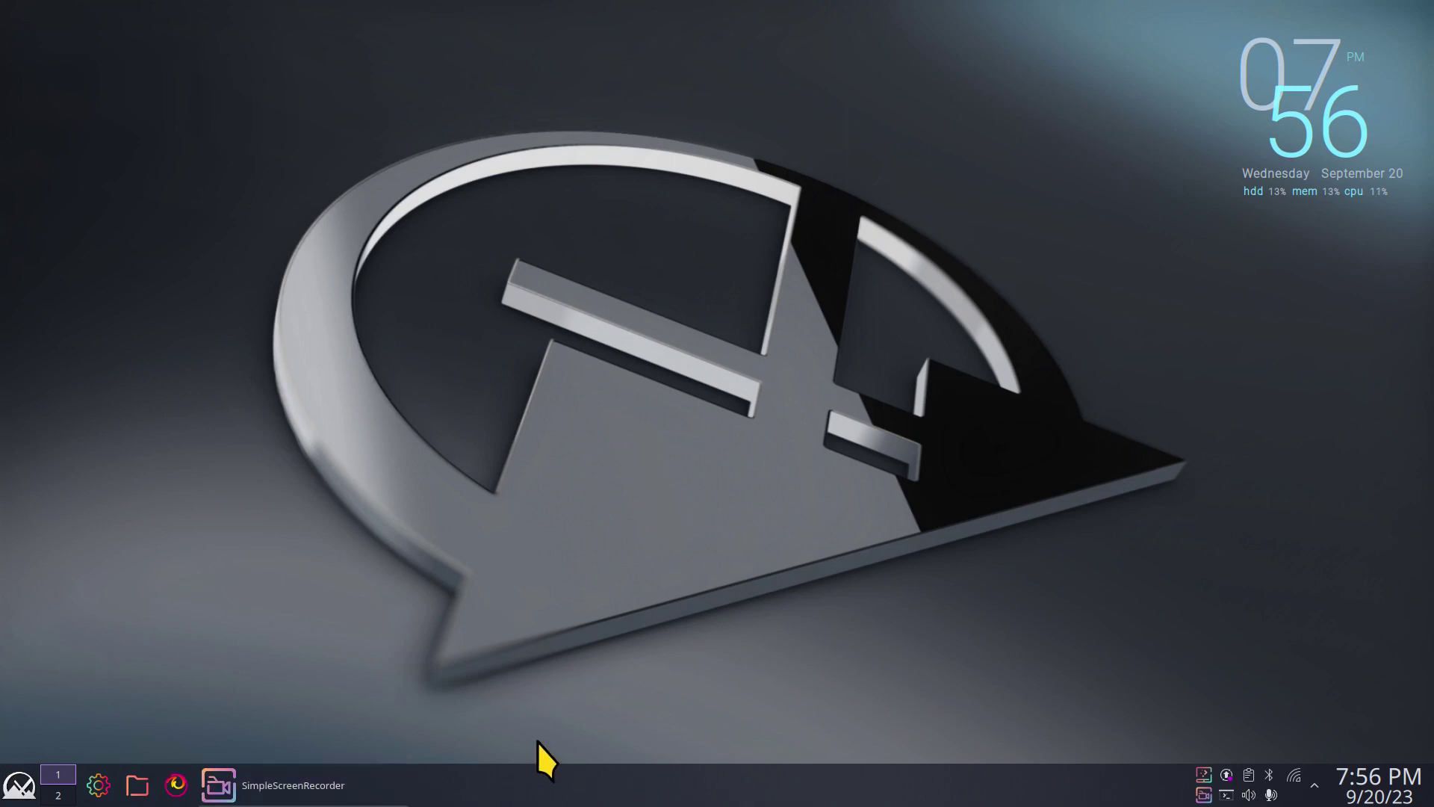
Enter the panel's edit mode, review the panel and Task Manager options, and leave edit mode.
right_click(666, 800)
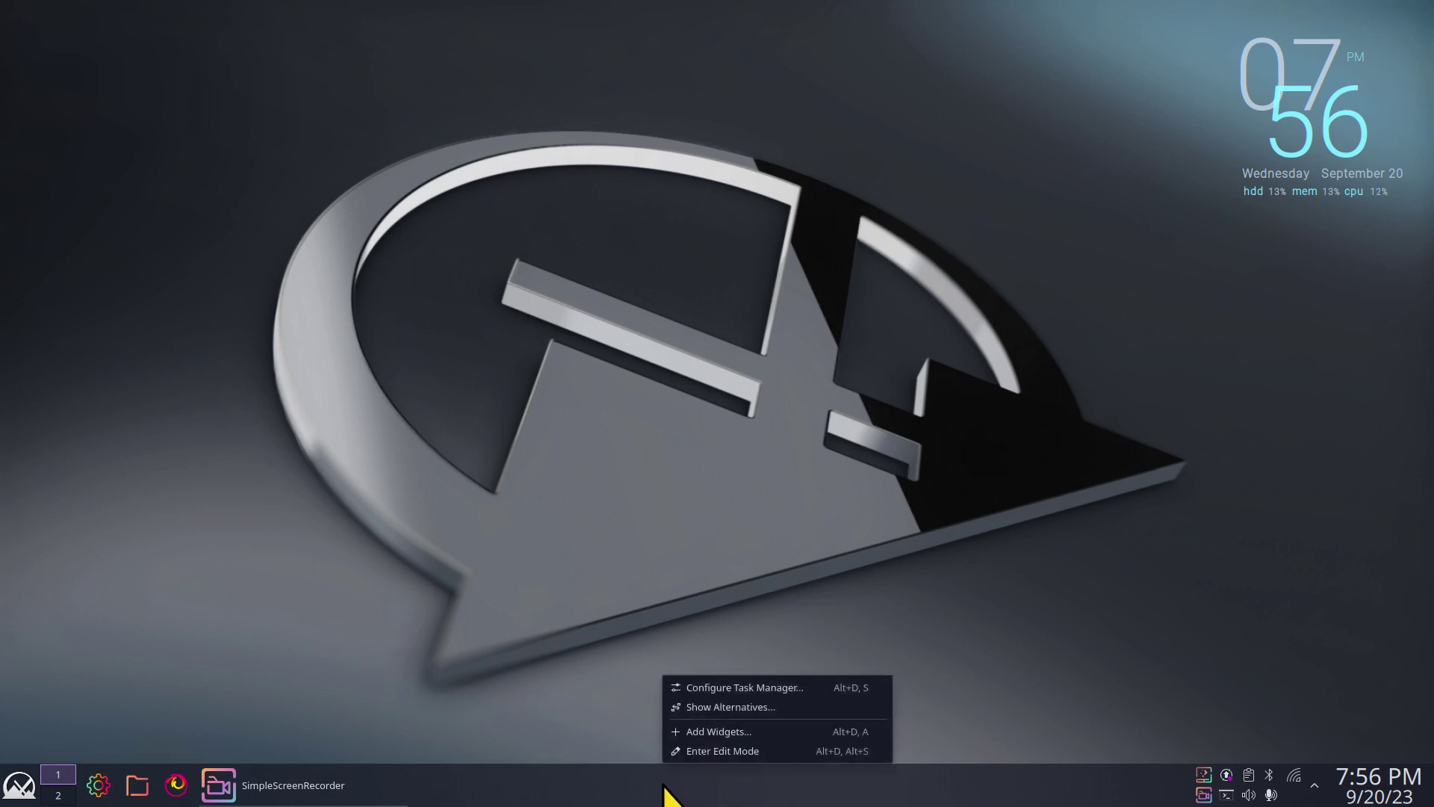
click(729, 755)
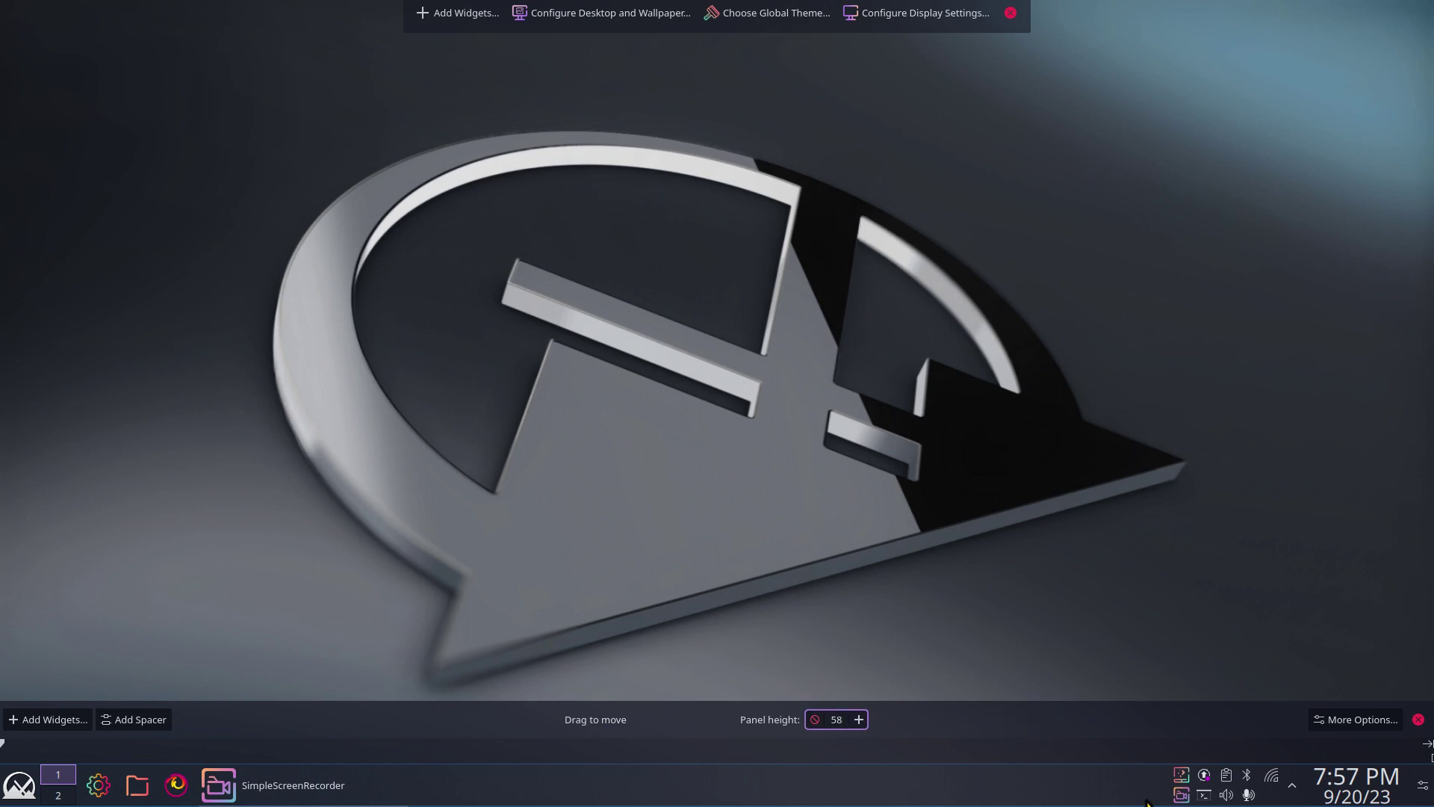
mouse_move(1150, 792)
mouse_move(623, 784)
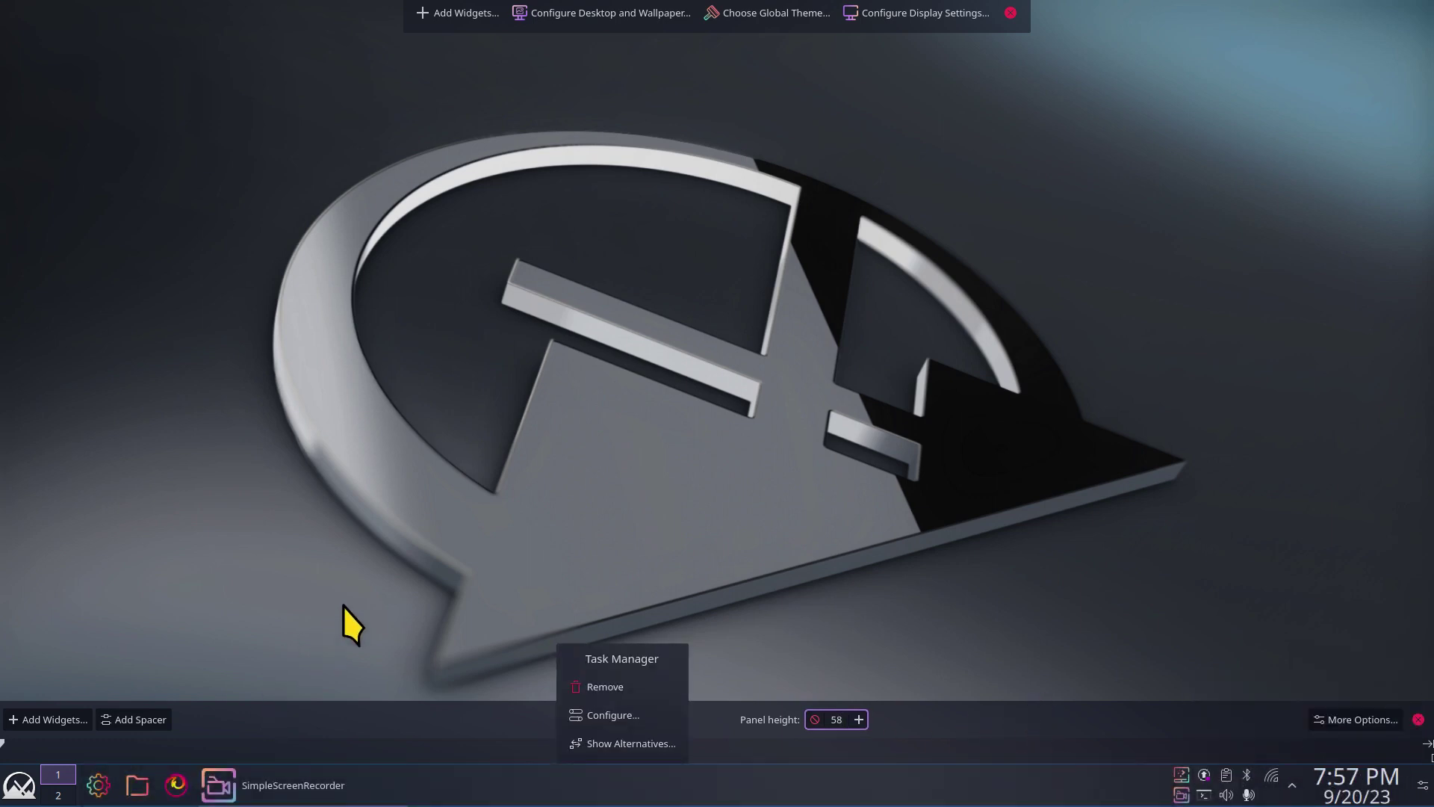
click(1011, 13)
click(1012, 15)
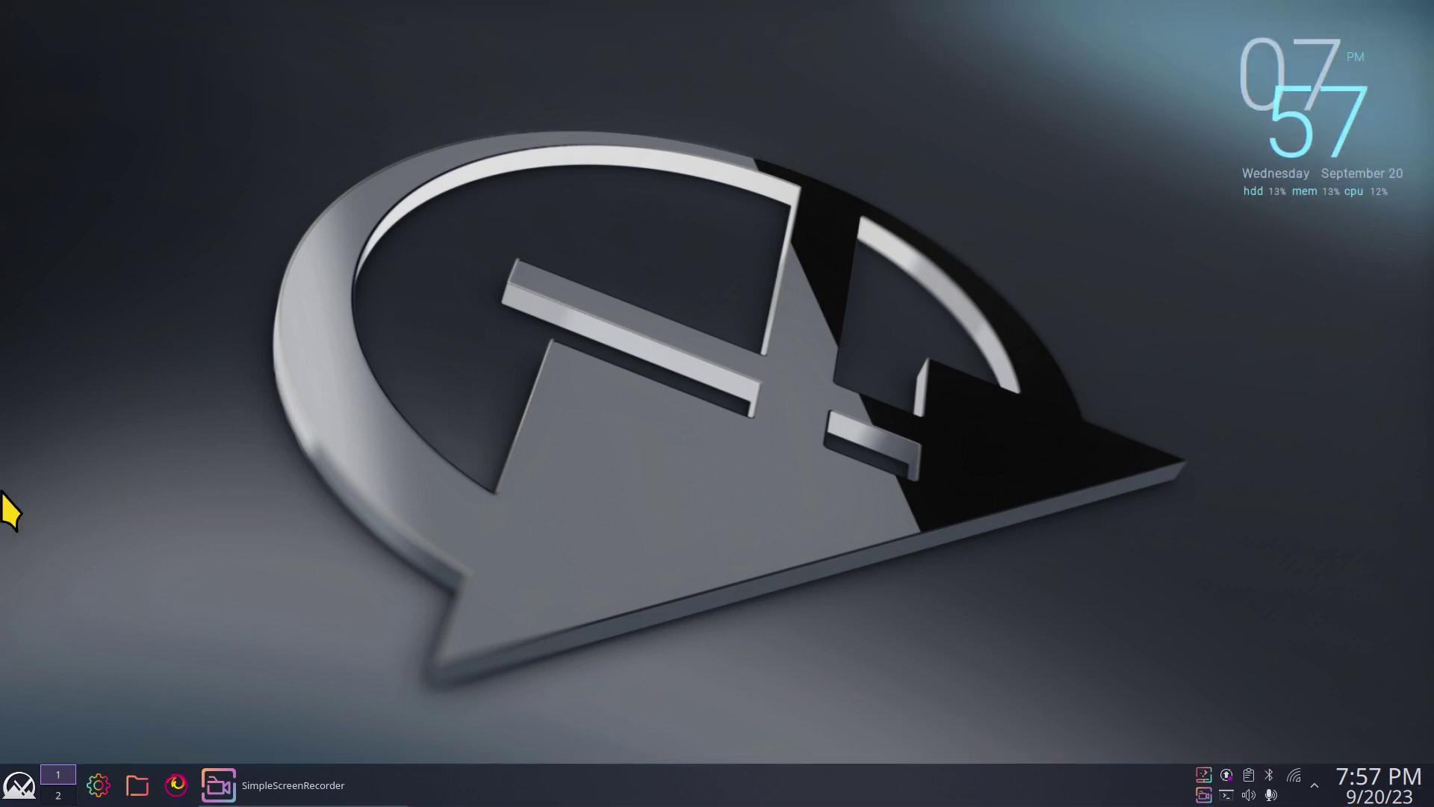
Switch the panel's launcher widget to the NavDexie menu launcher.
right_click(20, 784)
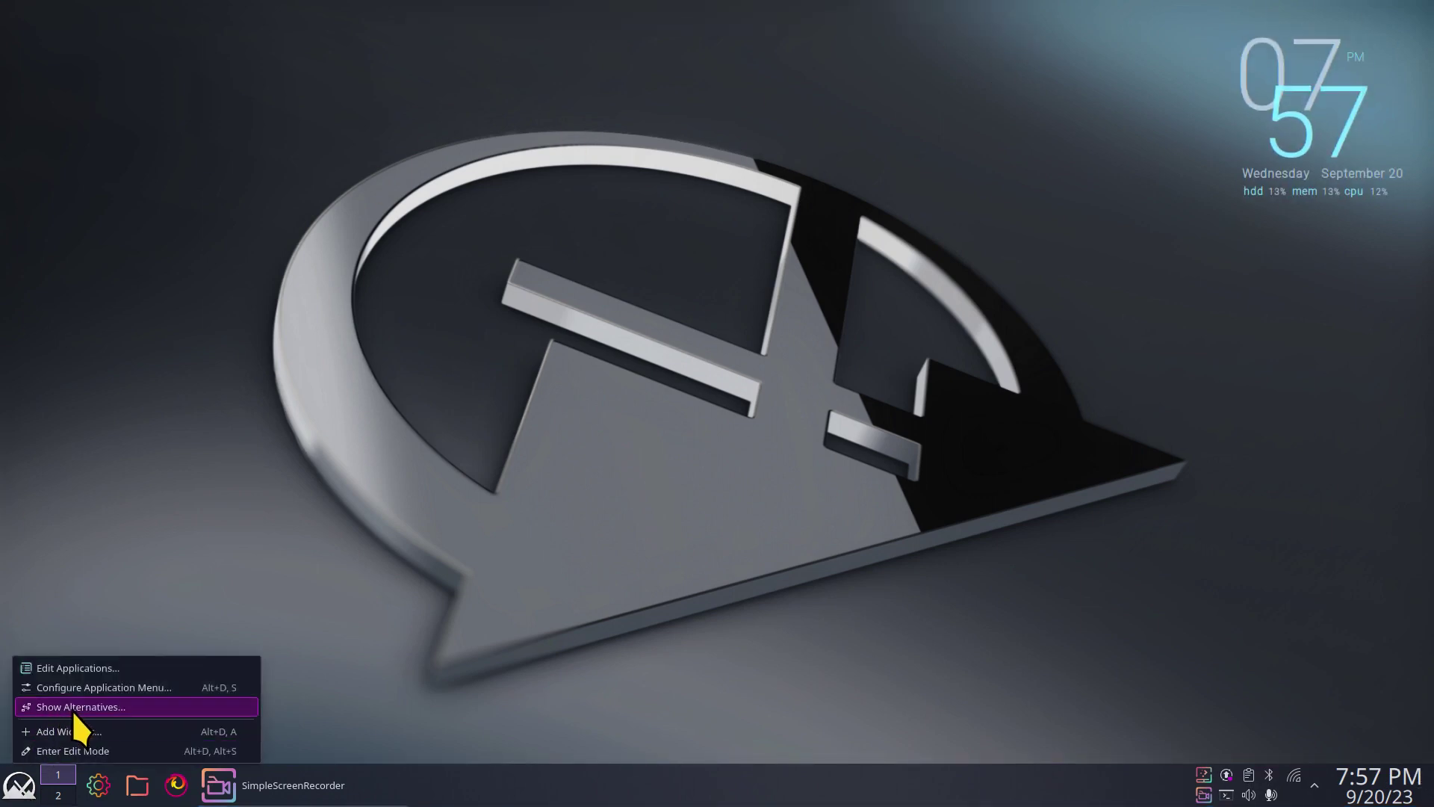
click(299, 635)
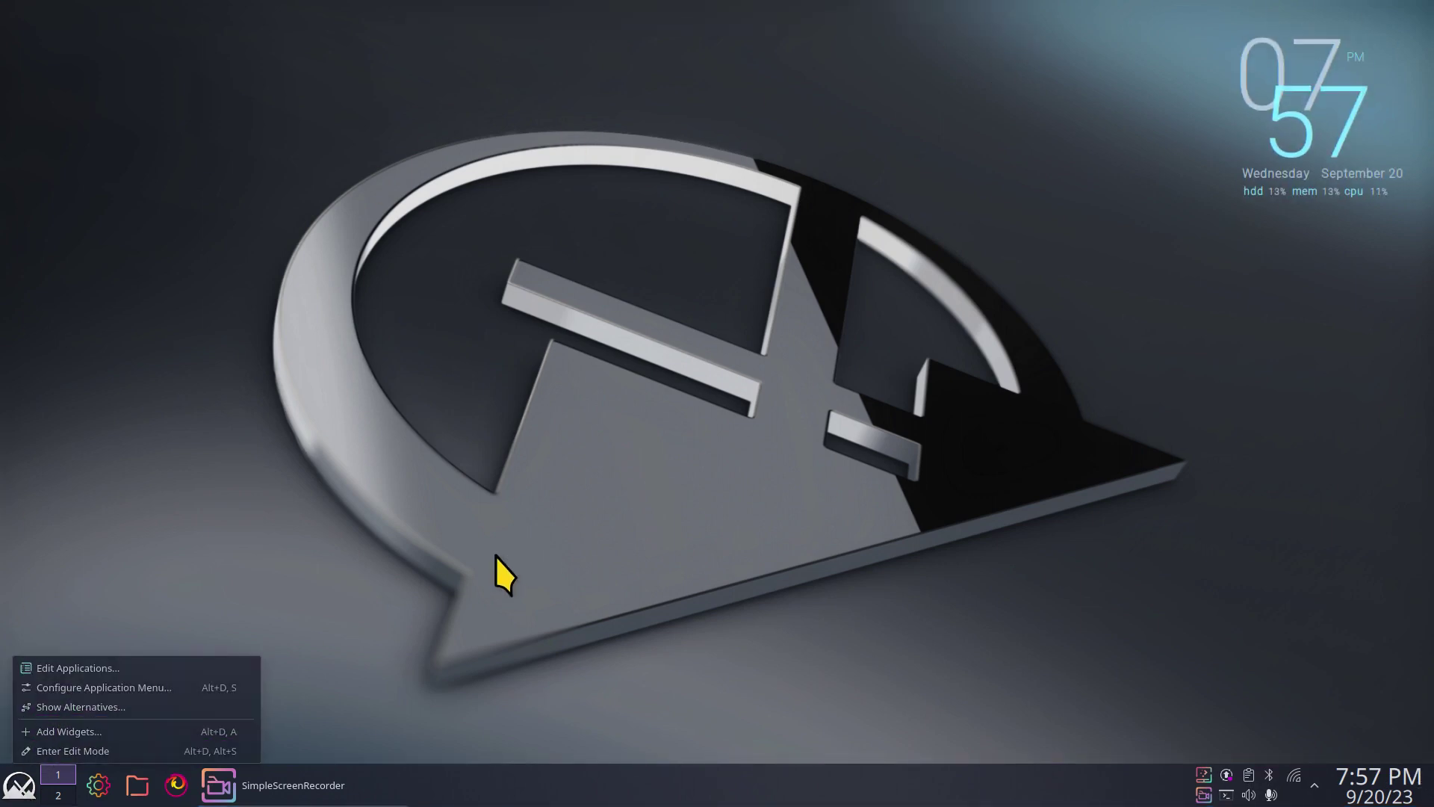
right_click(24, 791)
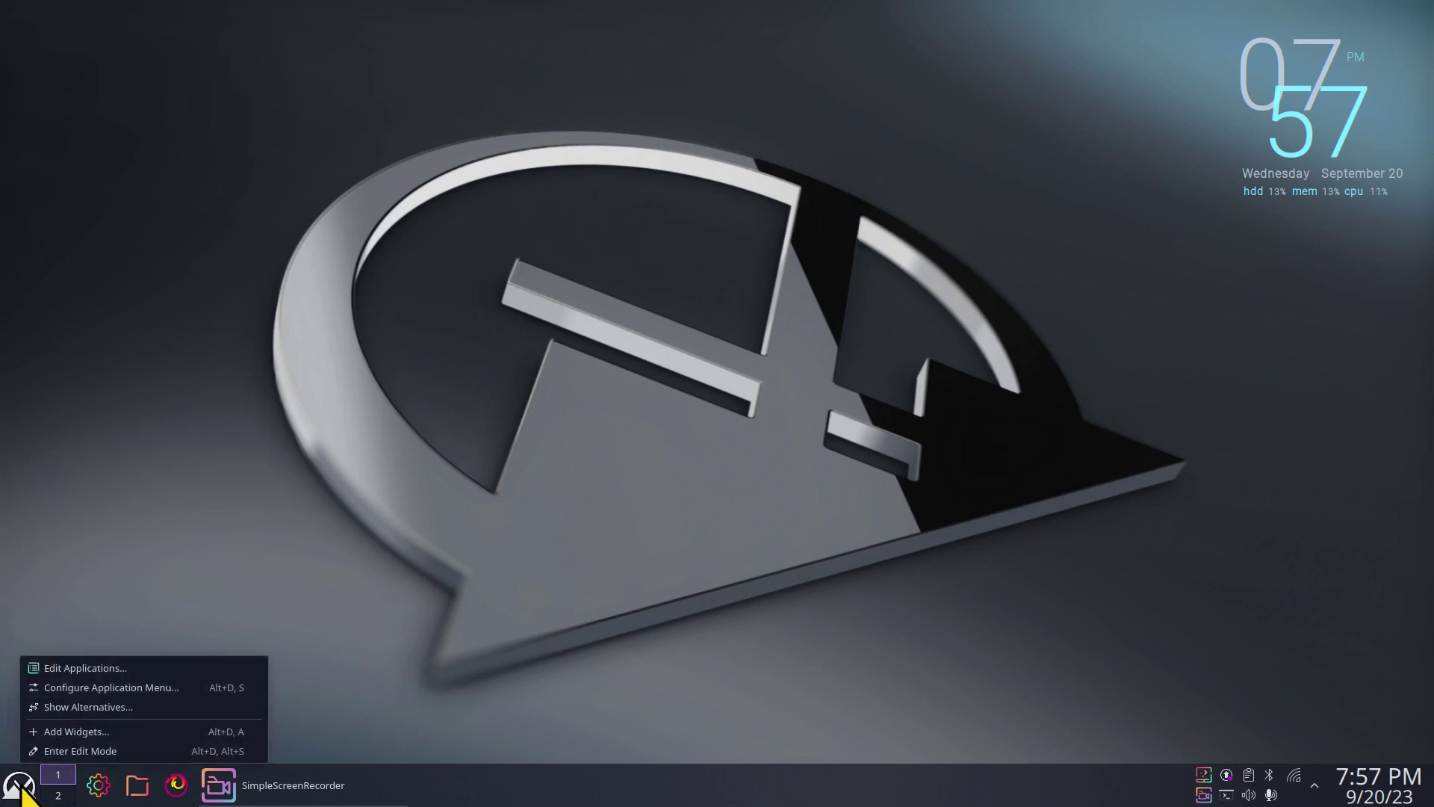
click(74, 706)
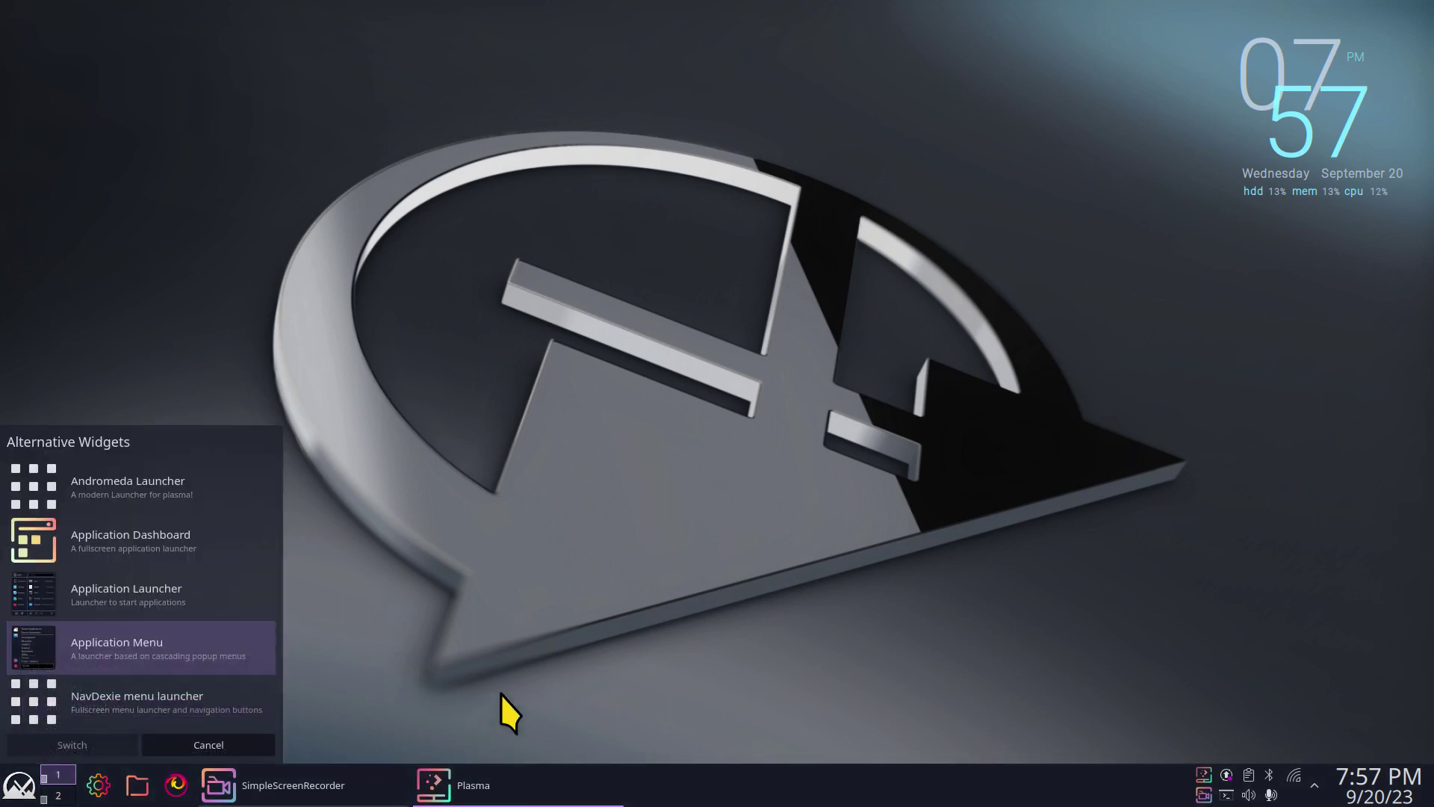
click(90, 700)
click(82, 741)
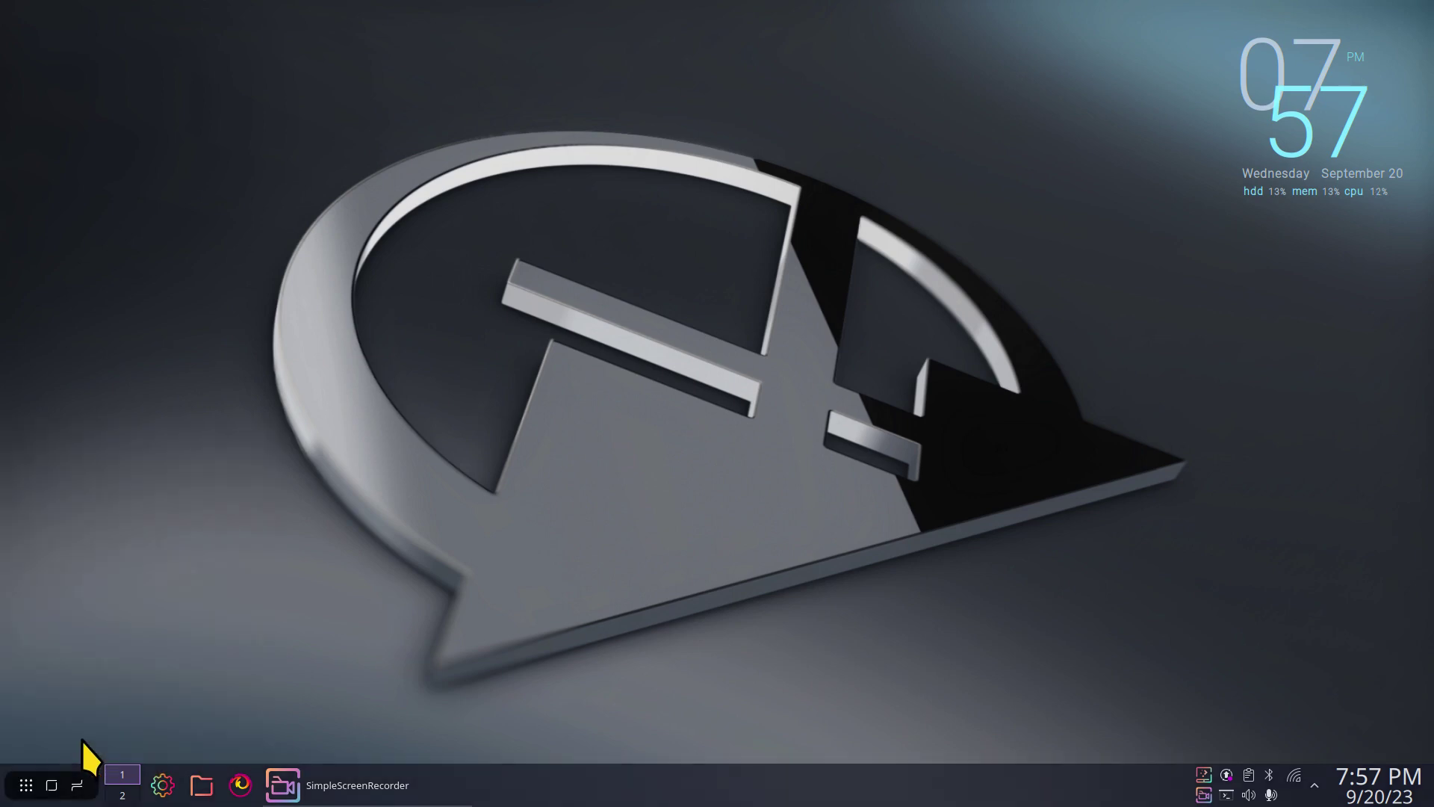
Search the NavDexie launcher for "calc", open KCalc from it, and close the calculator.
click(26, 788)
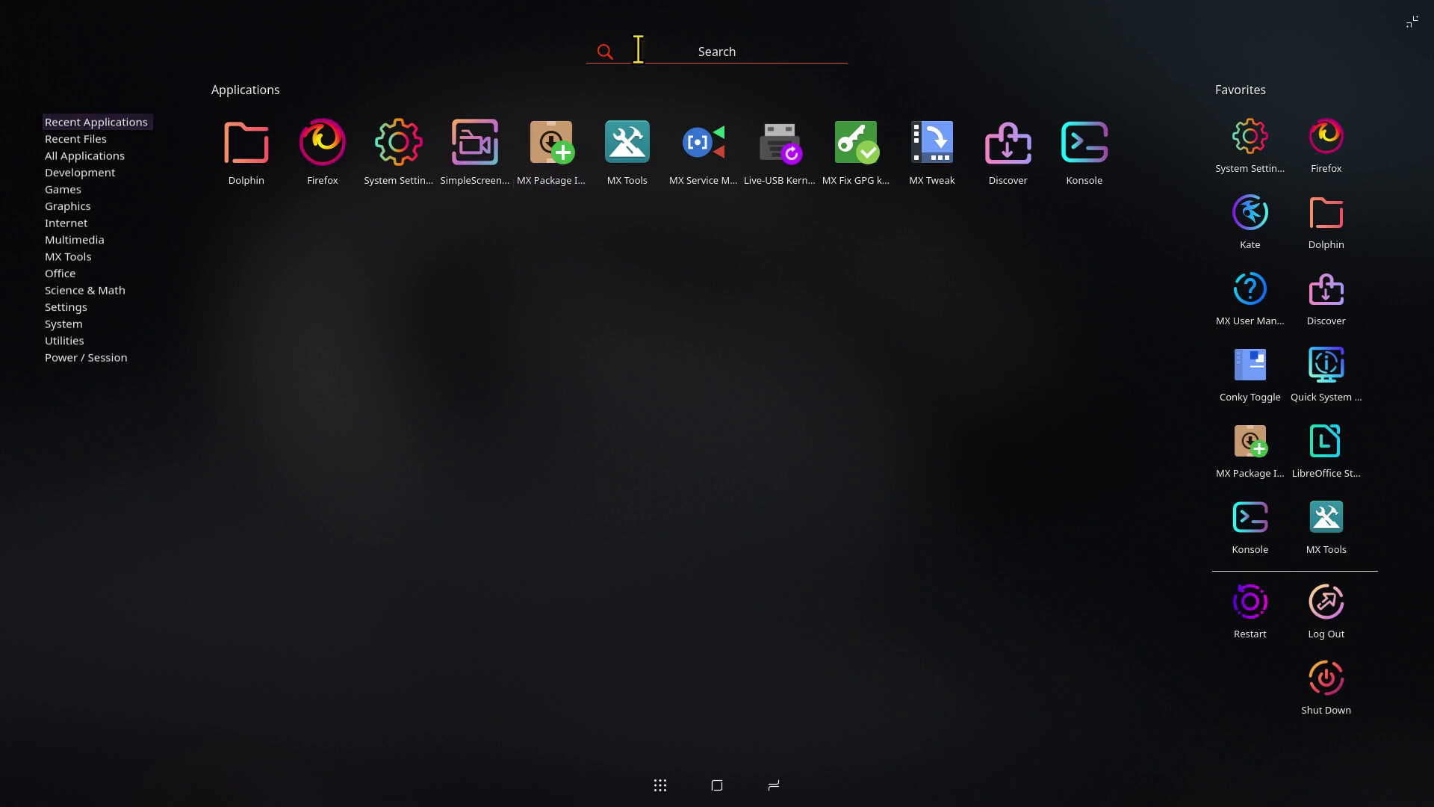
text(calc)
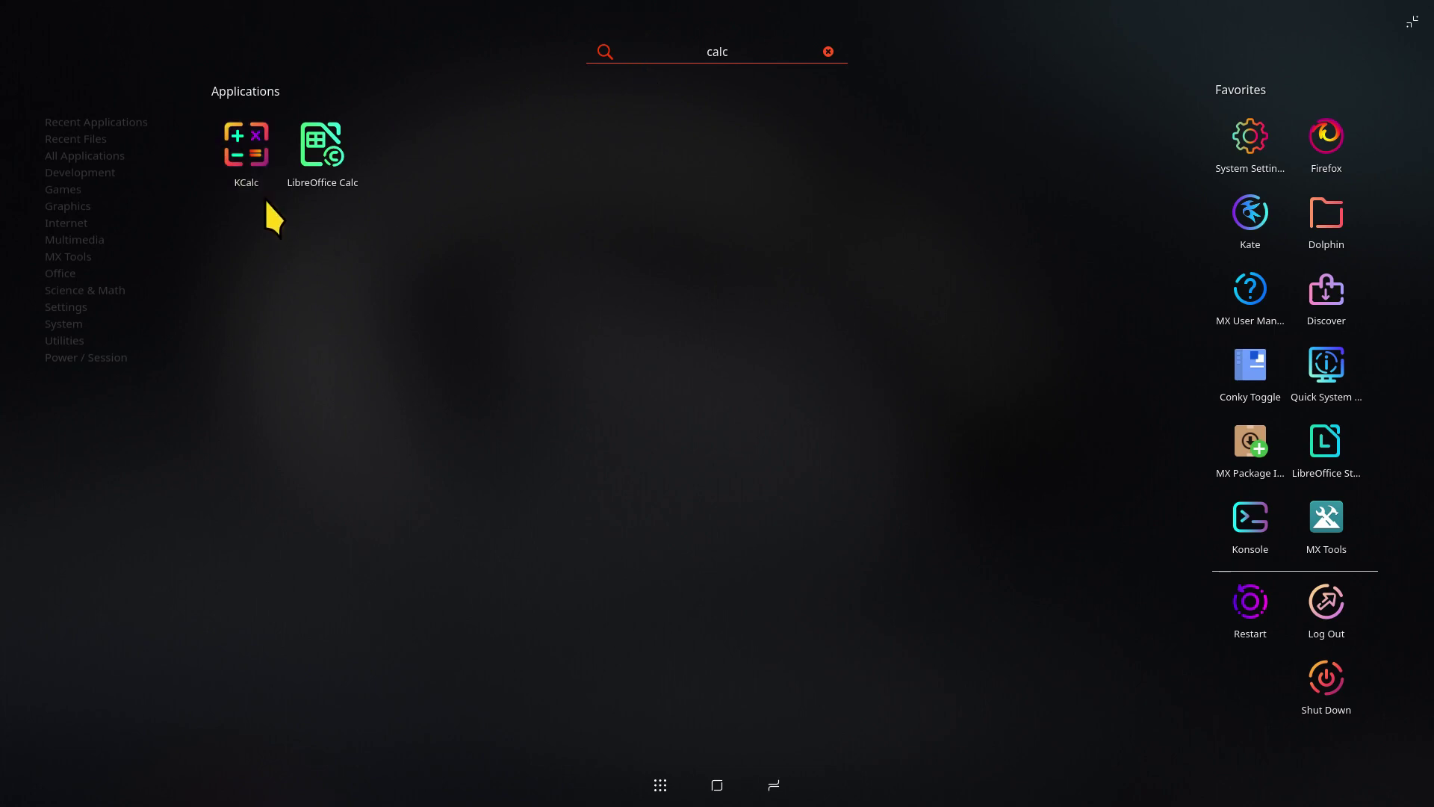
click(245, 150)
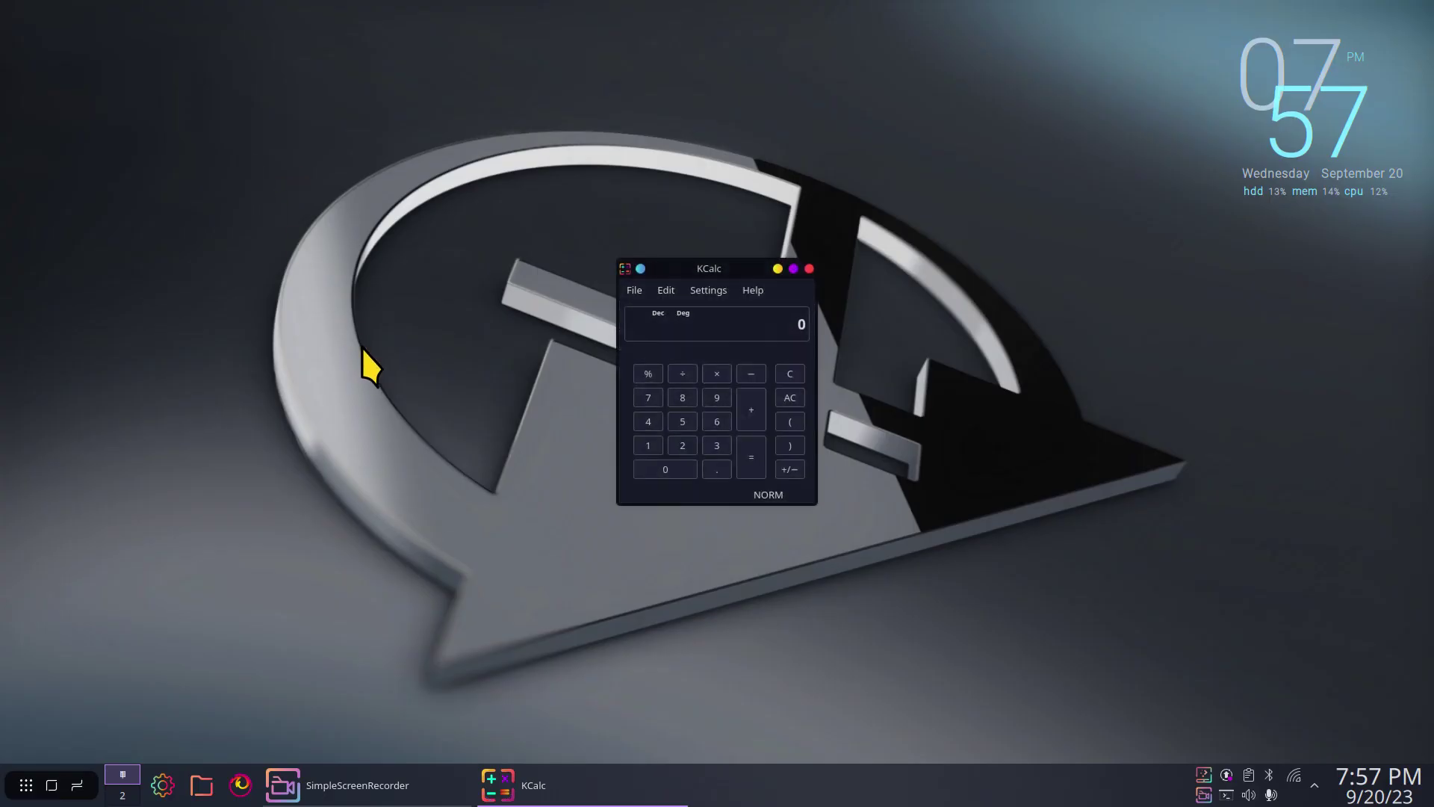
click(809, 268)
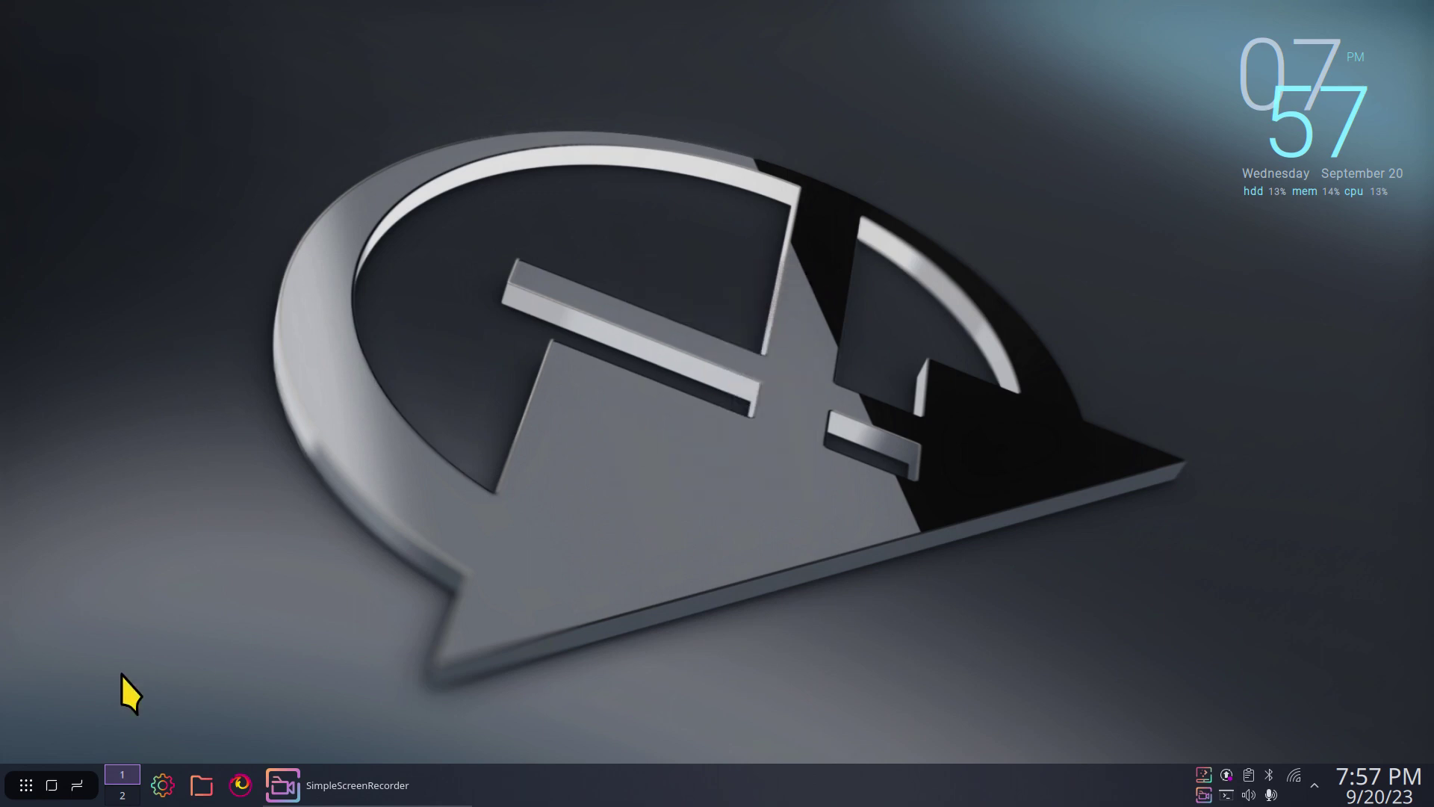
View the alternative launcher widgets without switching, and browse the full-screen NavDexie menu's categories, including Multimedia.
right_click(19, 792)
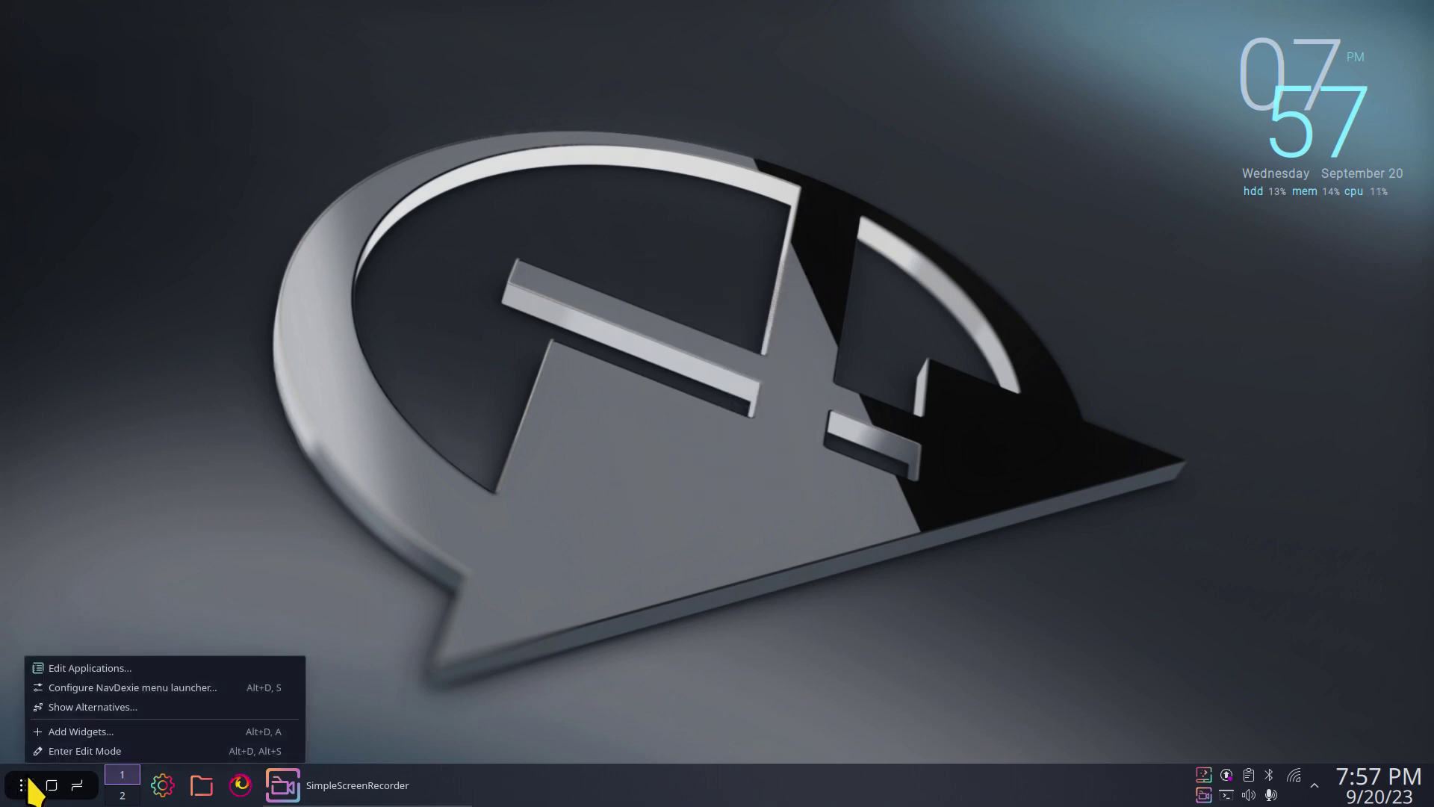
click(78, 710)
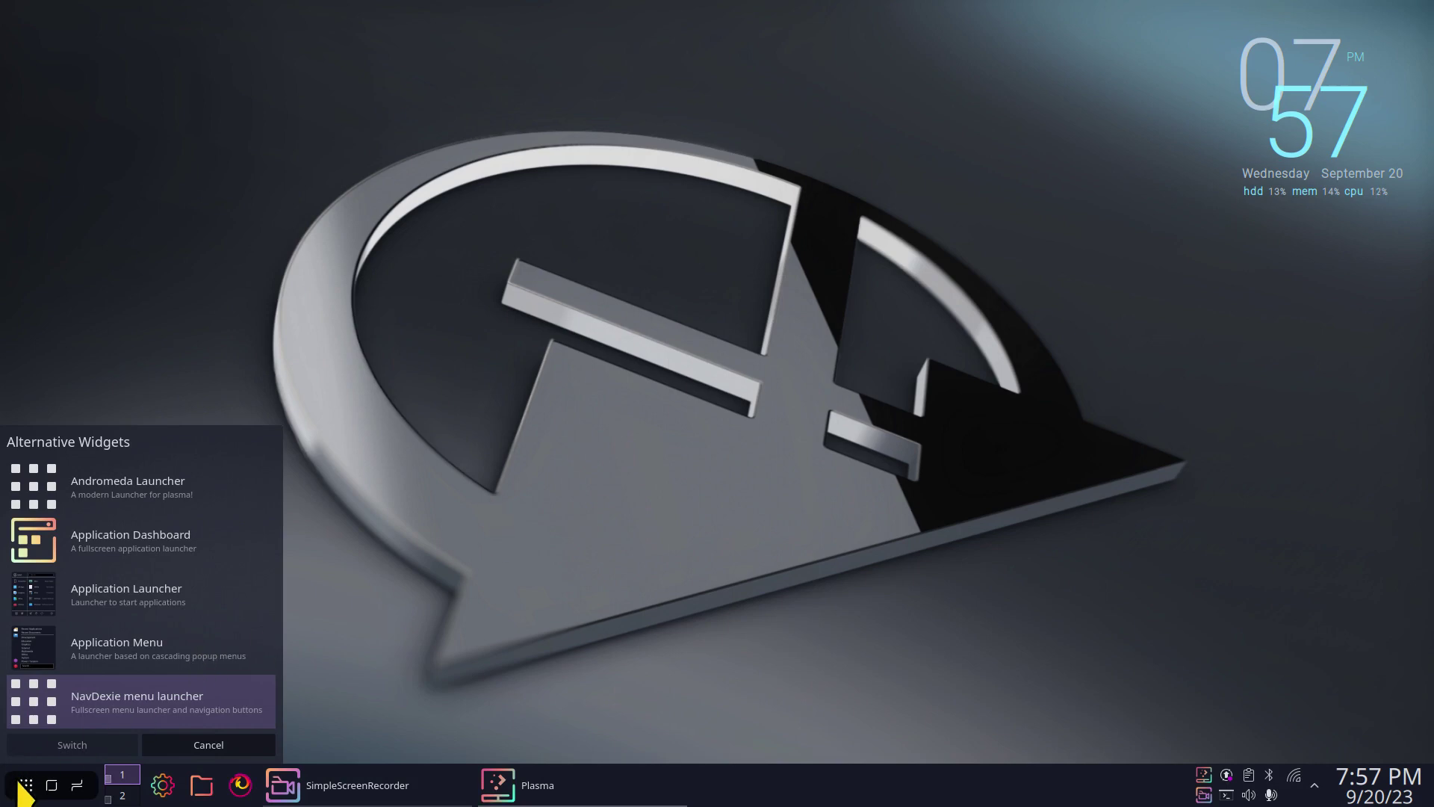
click(232, 747)
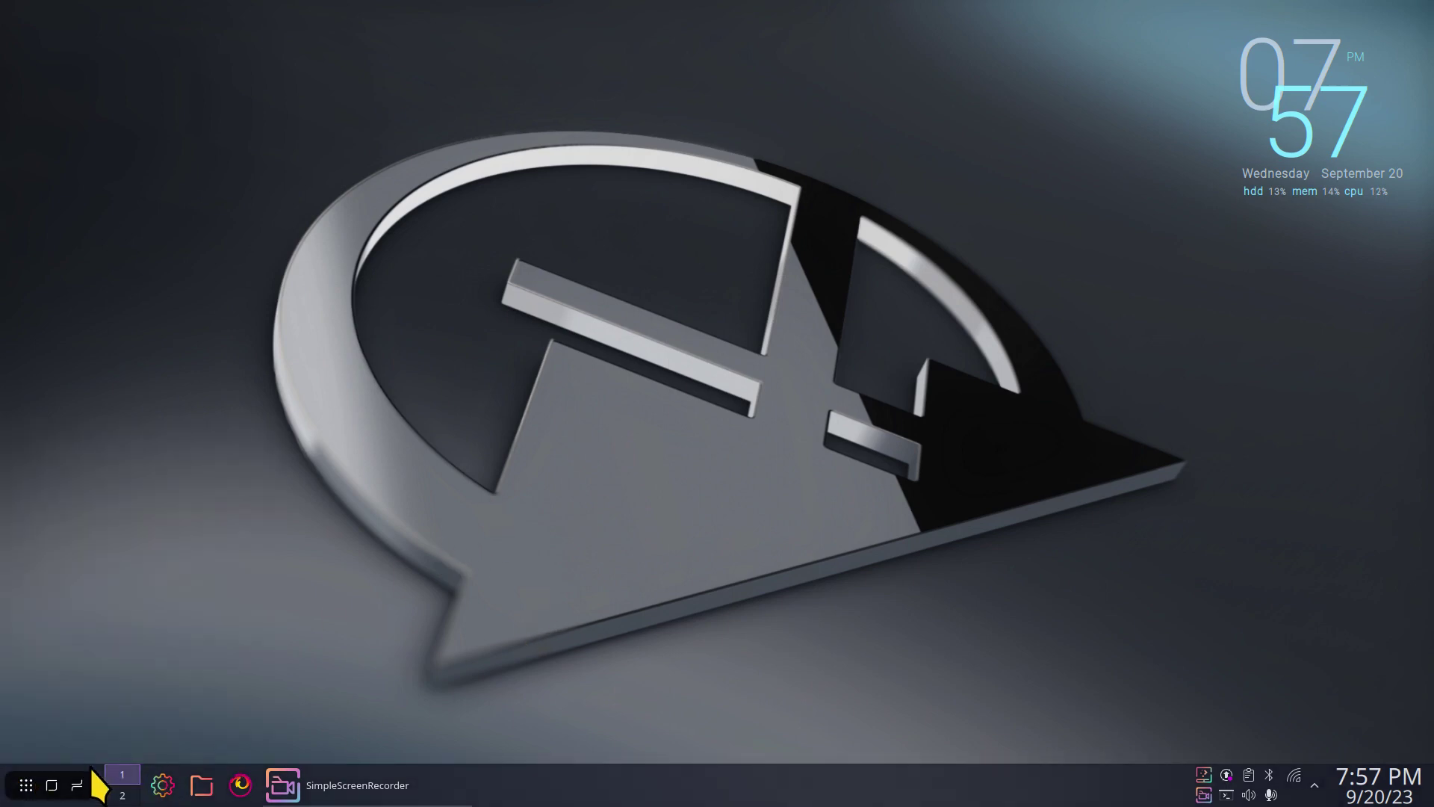
click(27, 785)
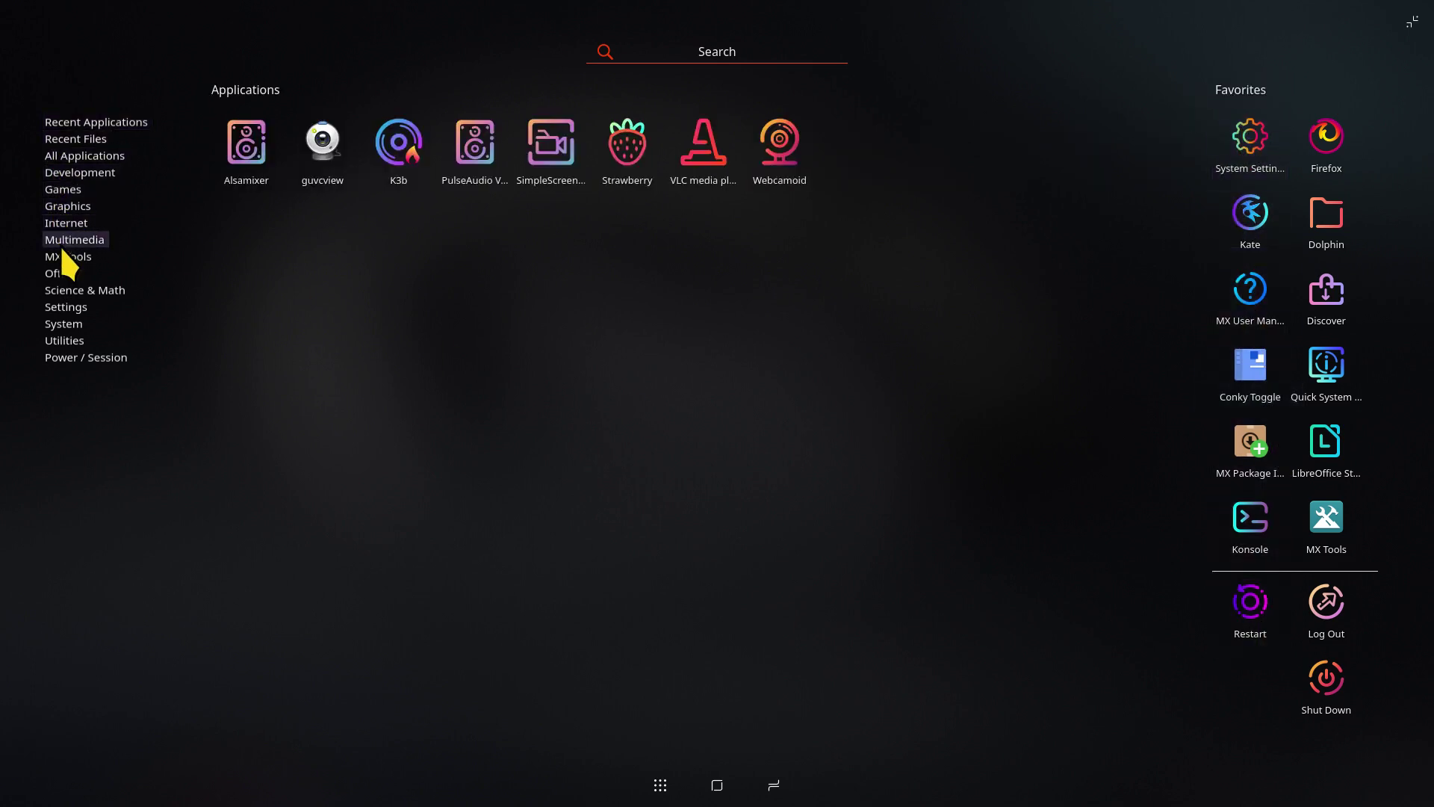
click(889, 427)
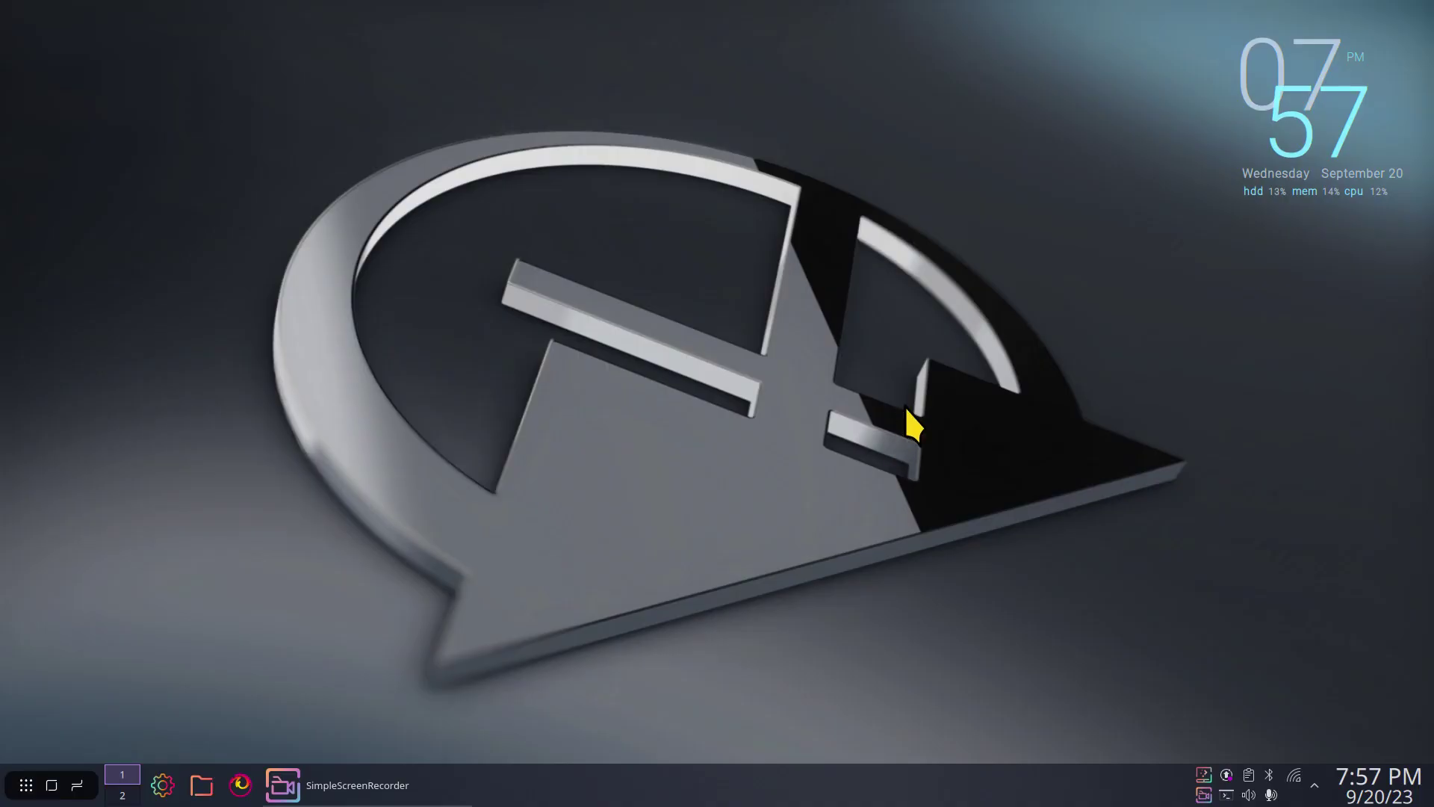
Switch the launcher widget back to Application Menu, and open and close the menu to check it.
right_click(26, 789)
click(91, 706)
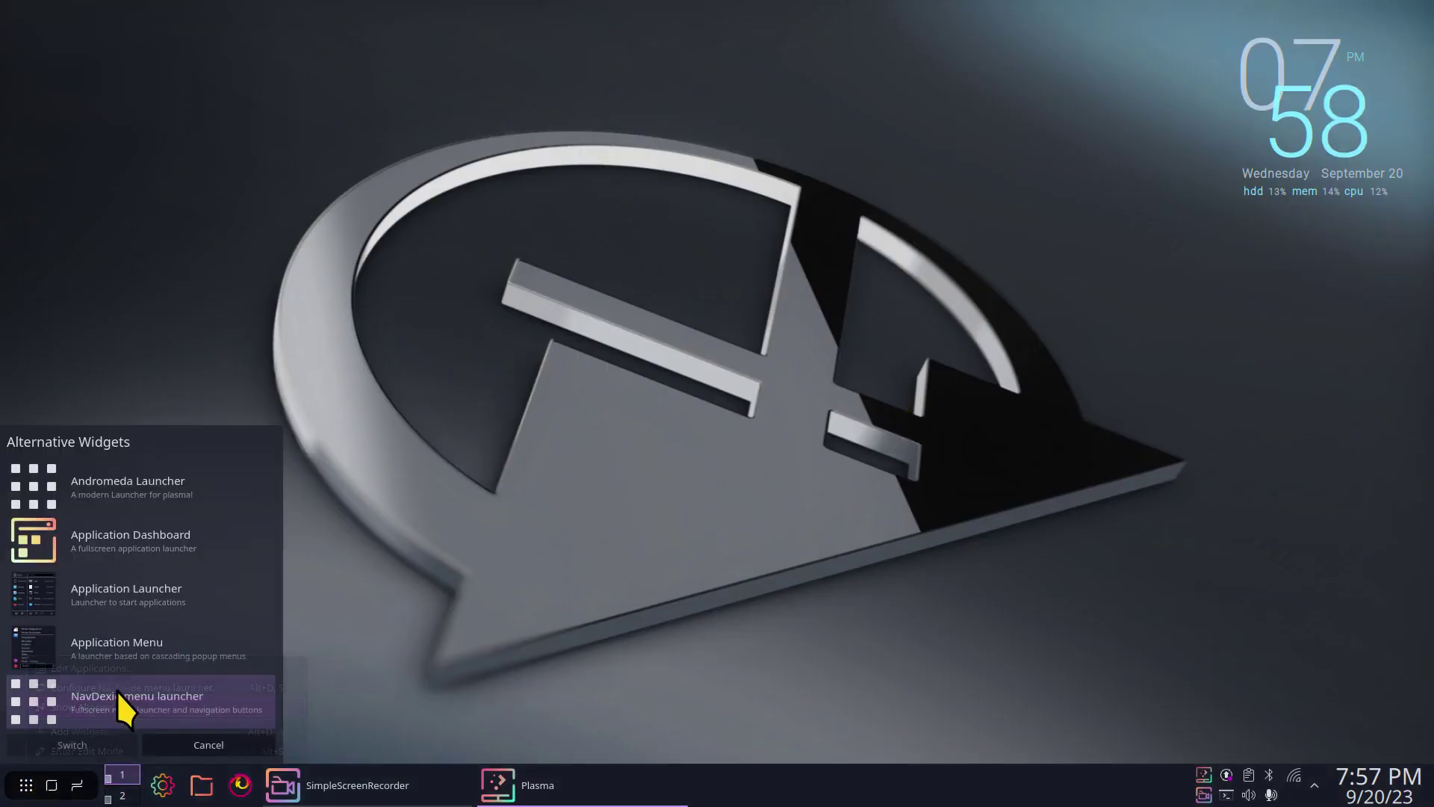
click(95, 647)
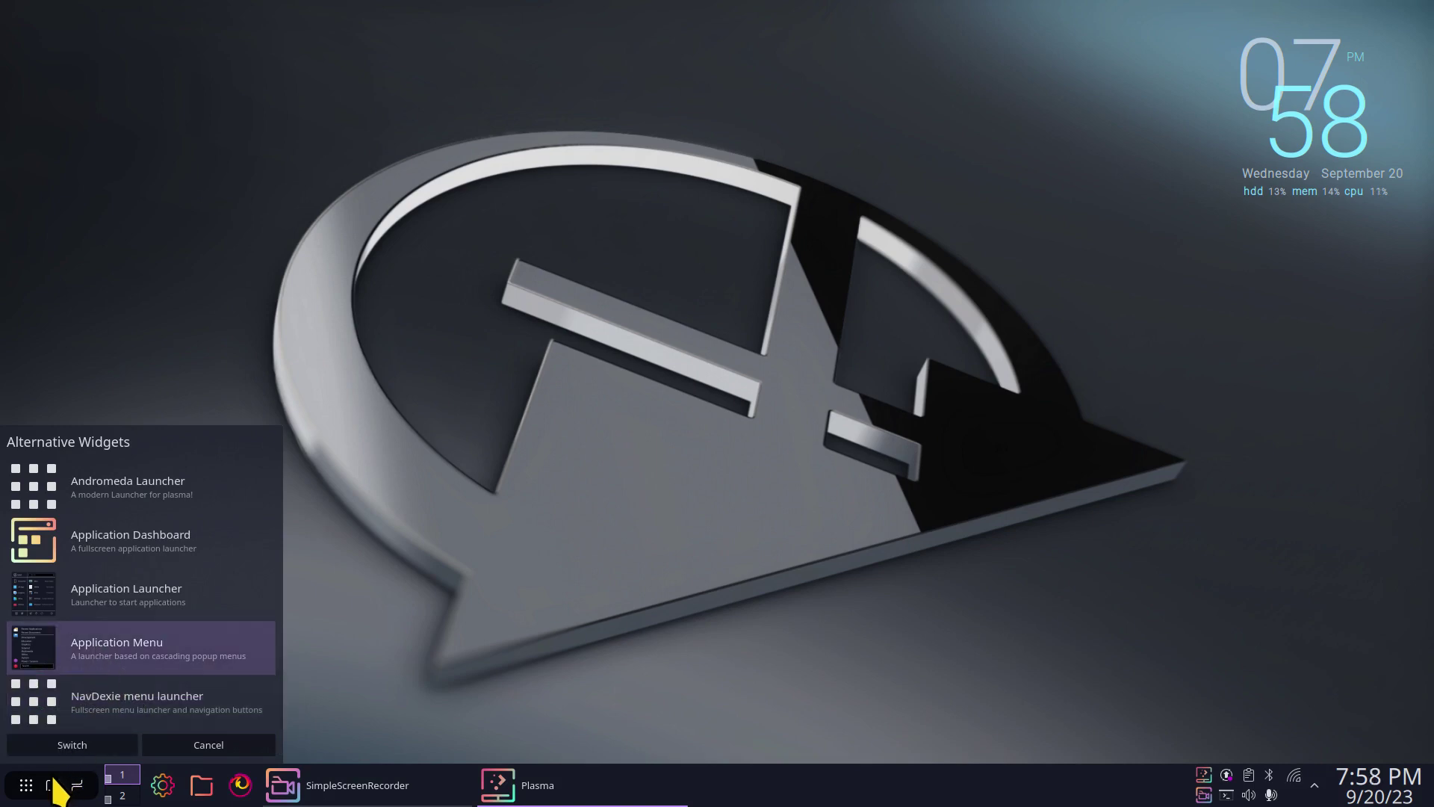
click(60, 748)
click(18, 785)
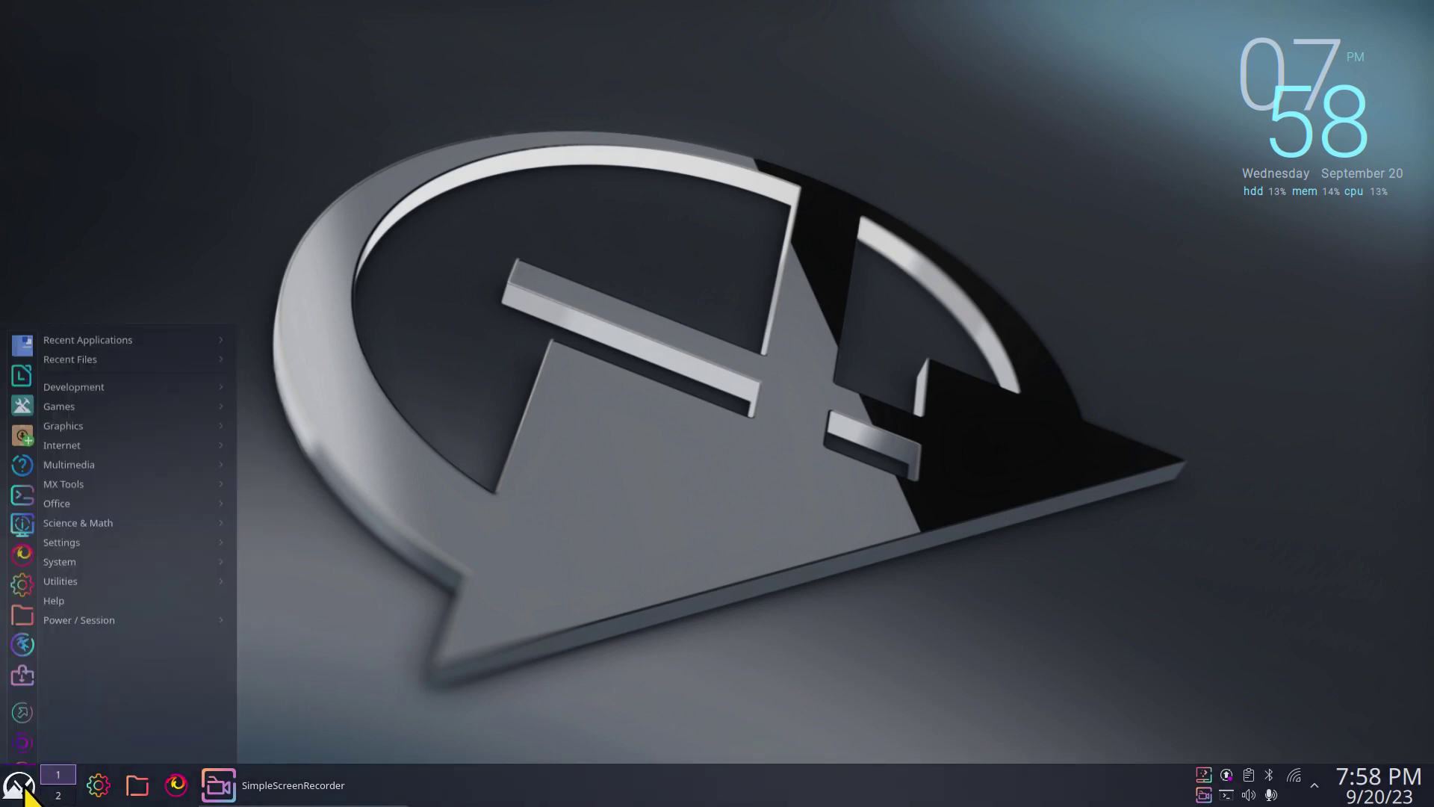
click(321, 613)
Switch the launcher widget to Application Launcher and open it to show its favorites and categories.
right_click(20, 784)
click(78, 707)
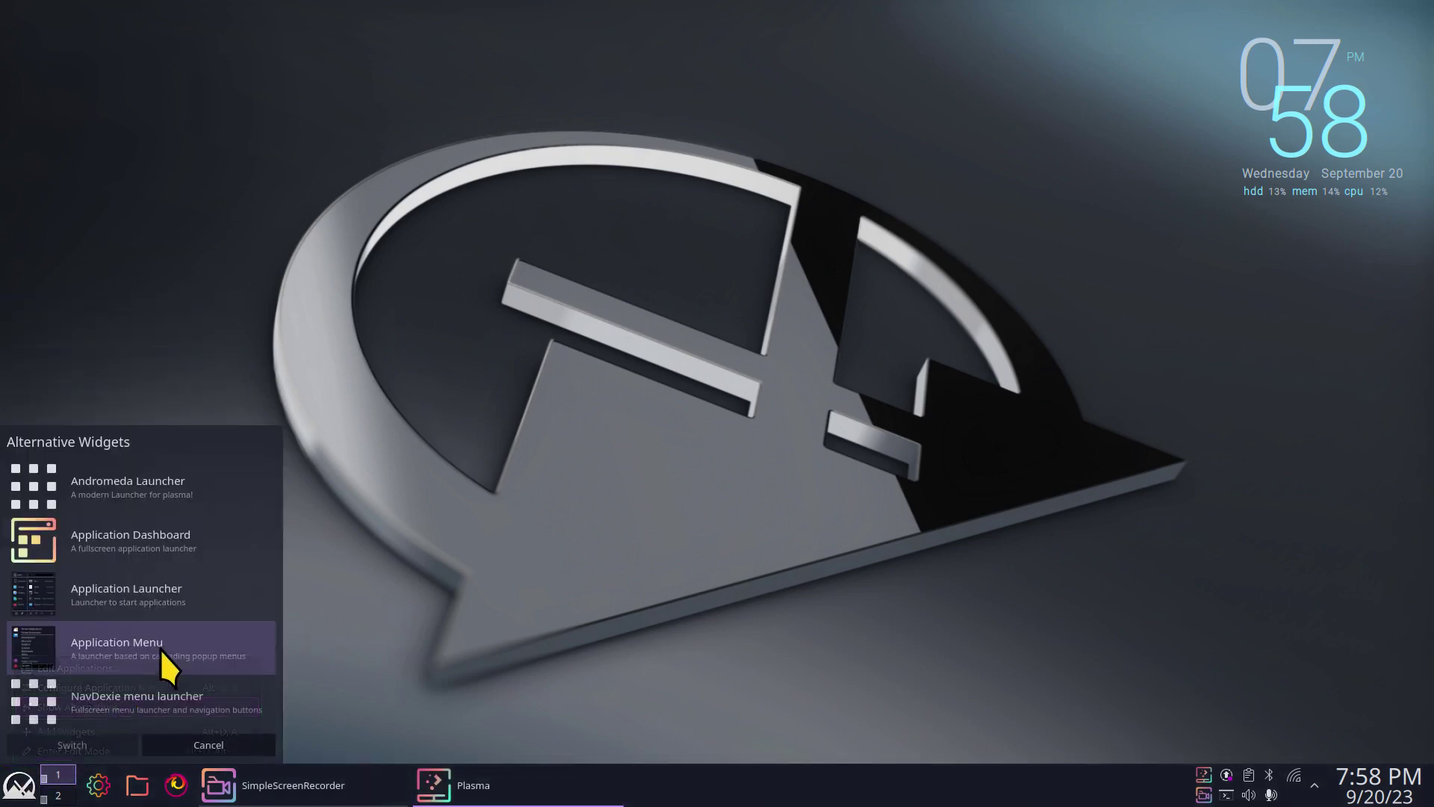
click(112, 590)
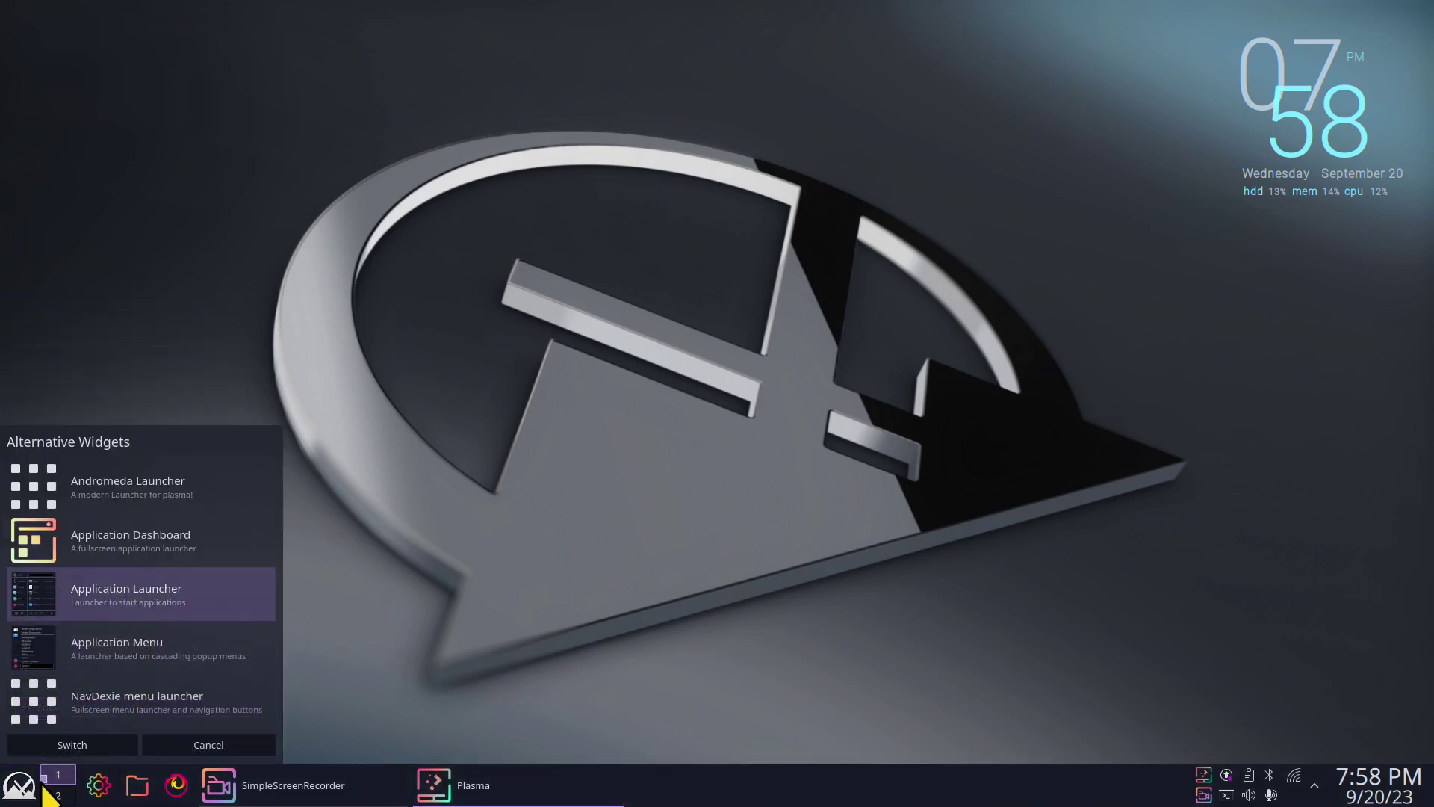
click(69, 745)
click(21, 788)
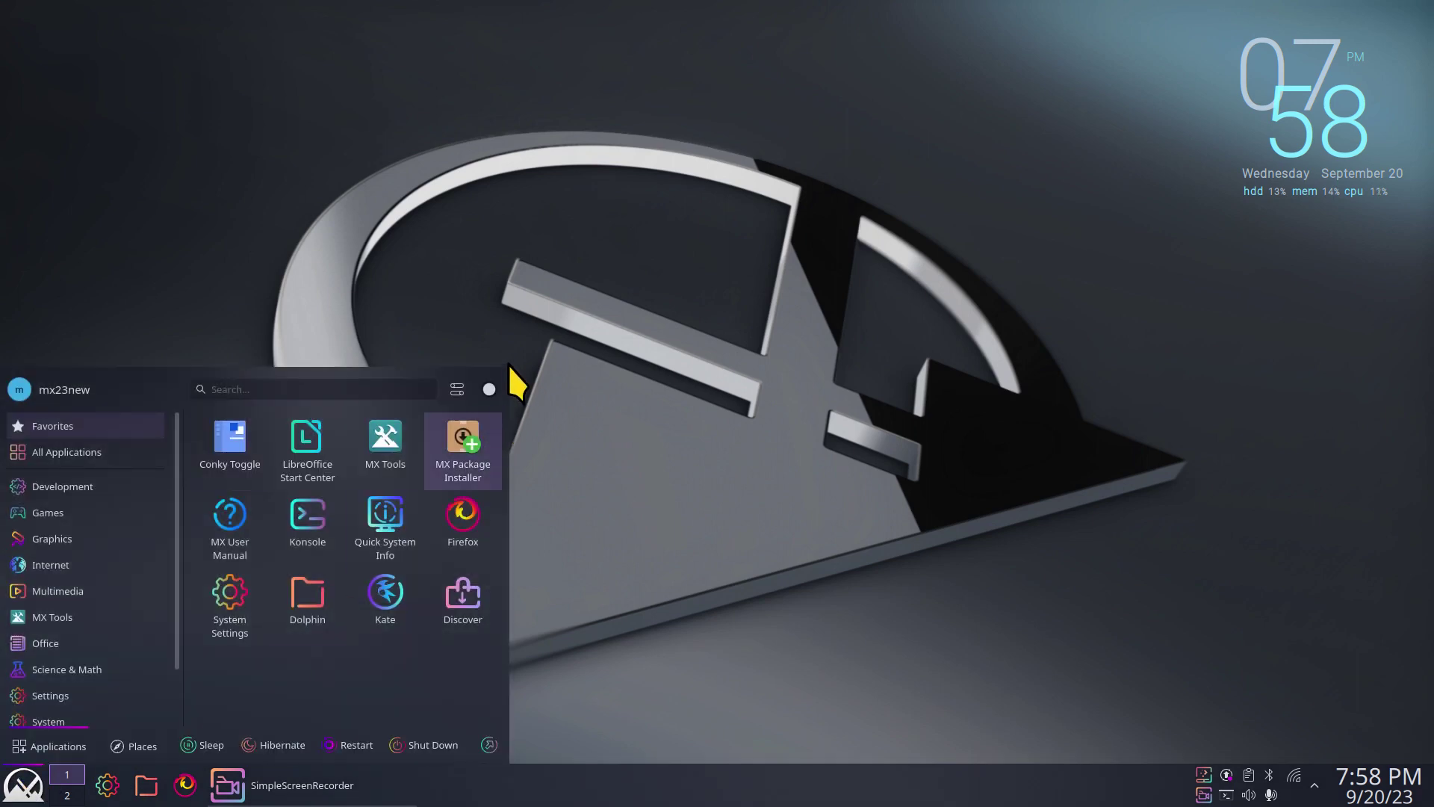
Enlarge the Application Launcher menu, and switch the launcher widget to Application Dashboard.
drag(504, 364, 560, 180)
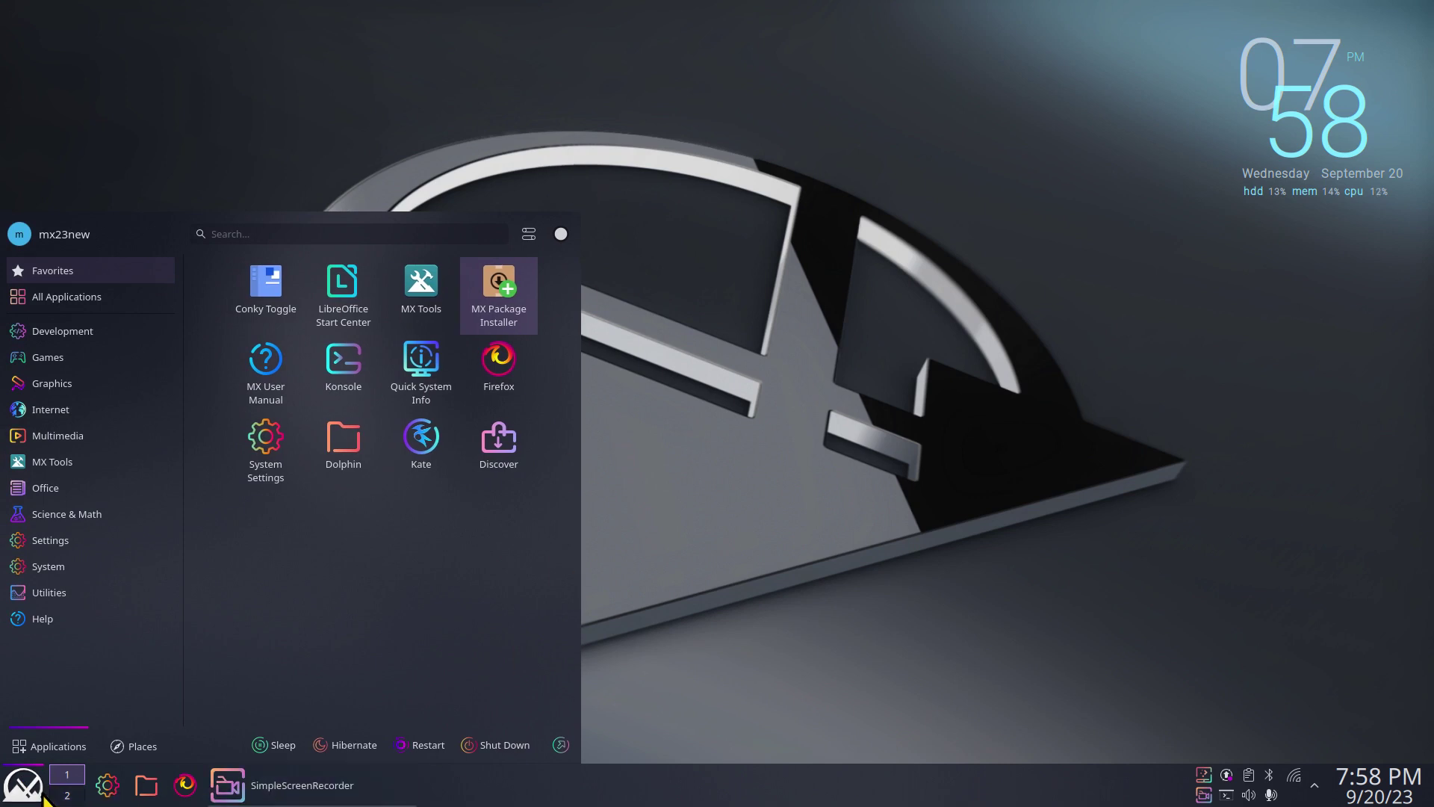
right_click(24, 778)
click(65, 705)
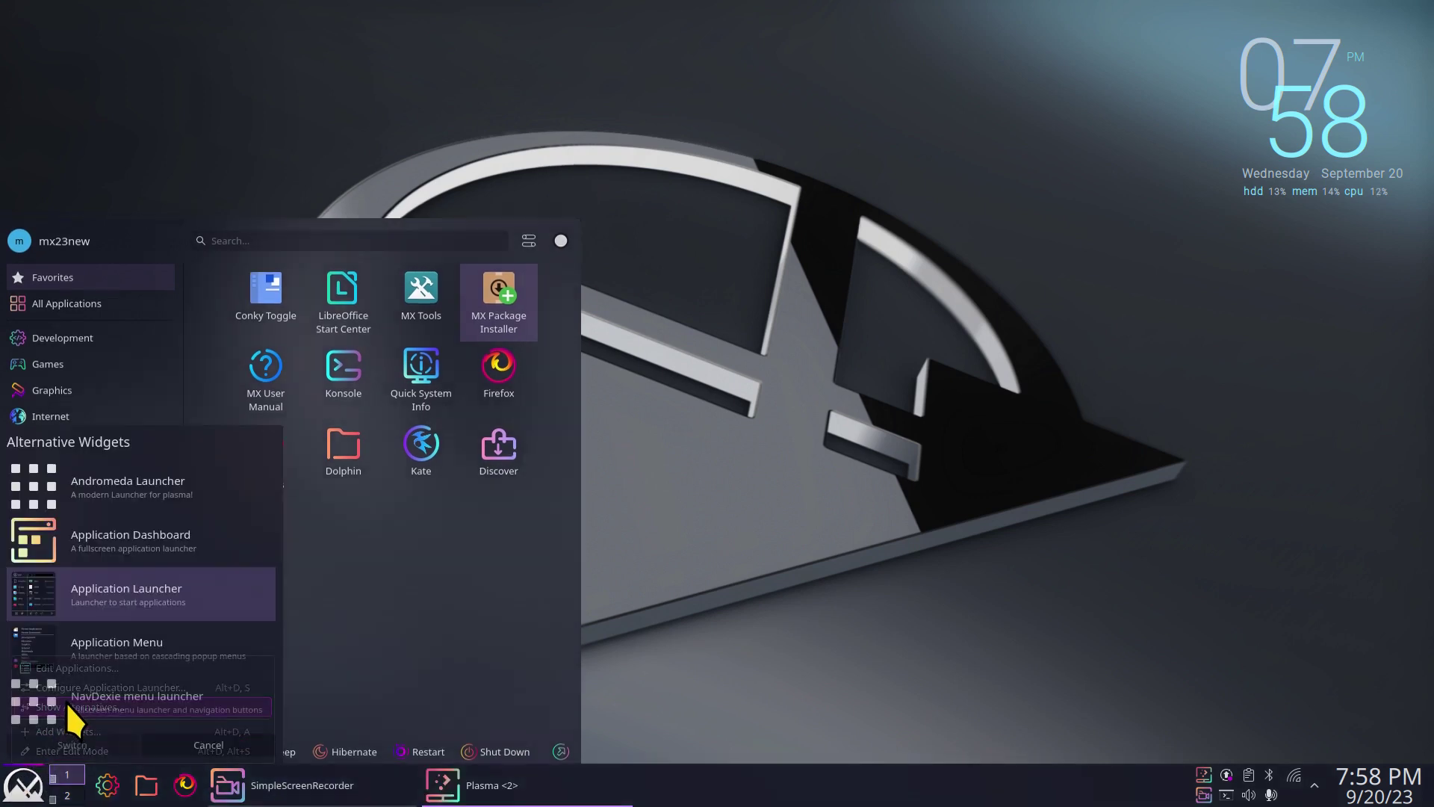
click(109, 532)
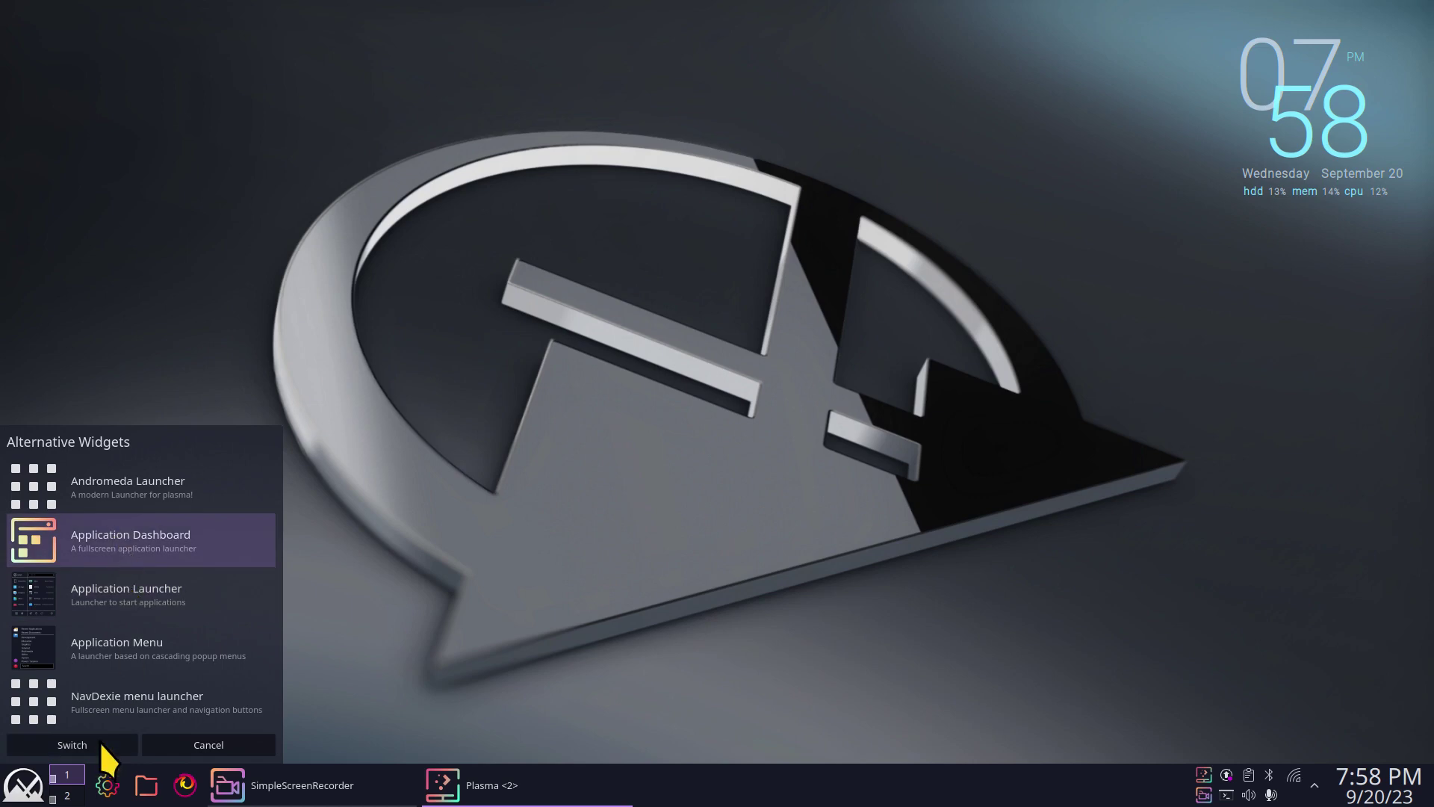
click(61, 747)
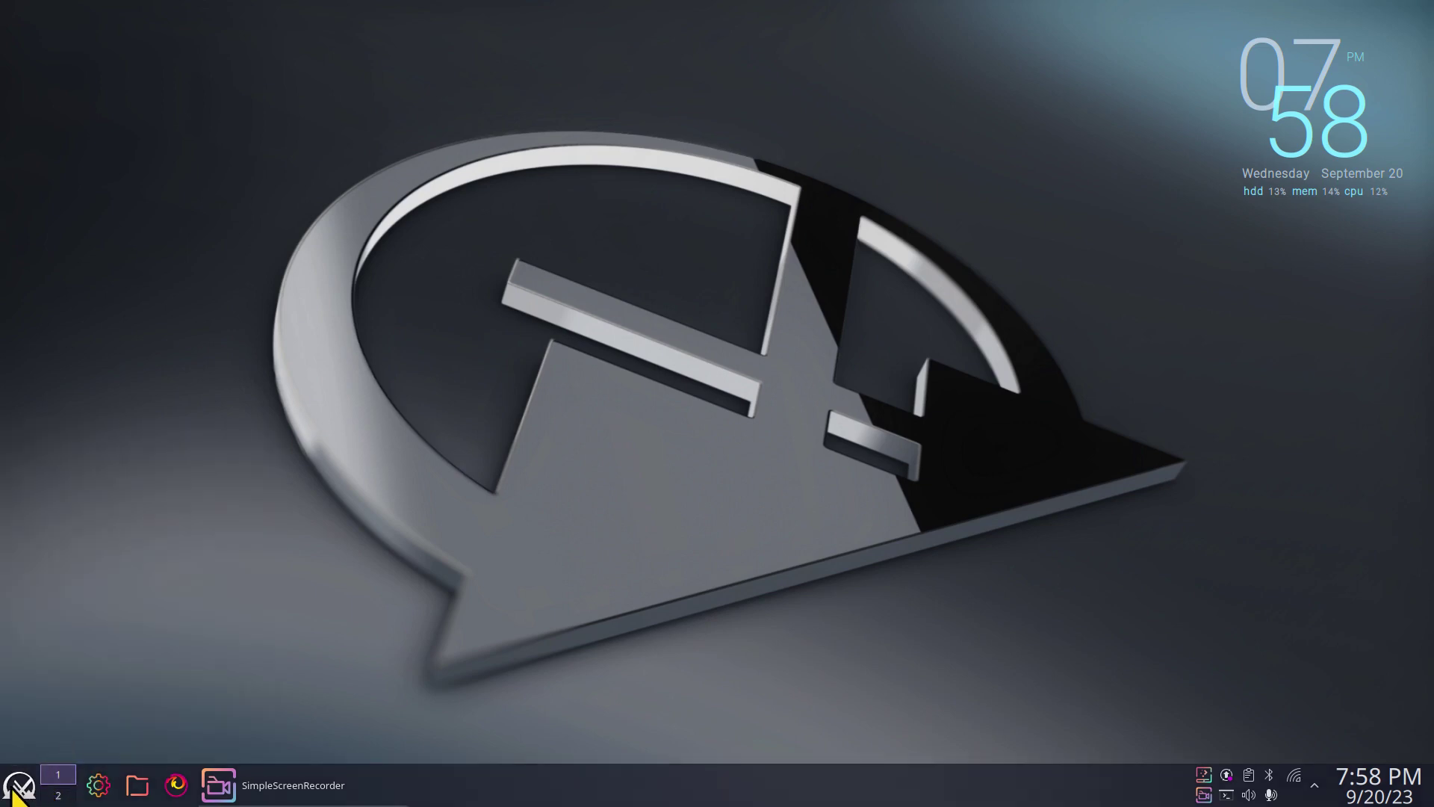
Open the full-screen Application Dashboard, browse its Recent Files, Internet, System and Power / Session categories, and close it.
click(15, 793)
mouse_move(1172, 210)
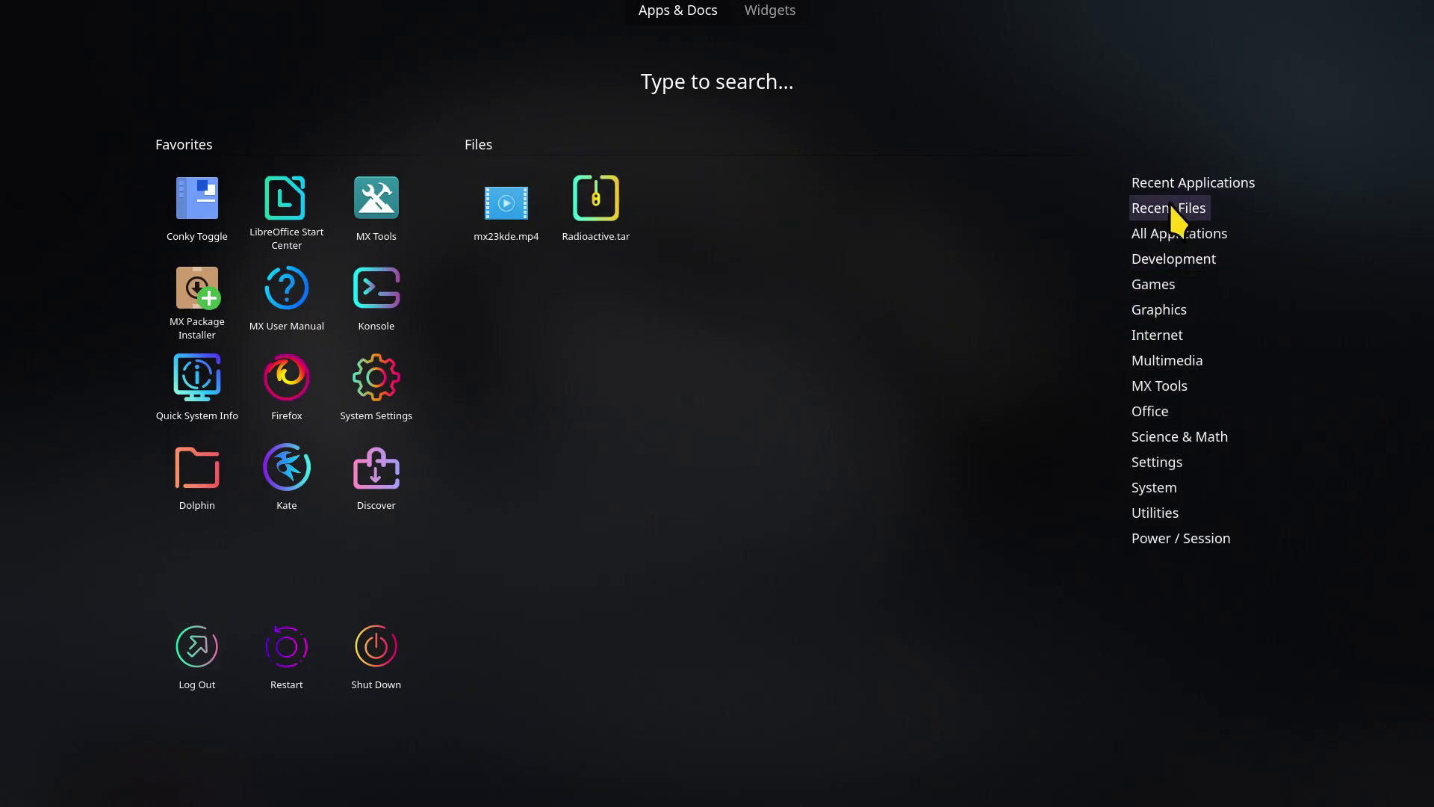
mouse_move(1170, 344)
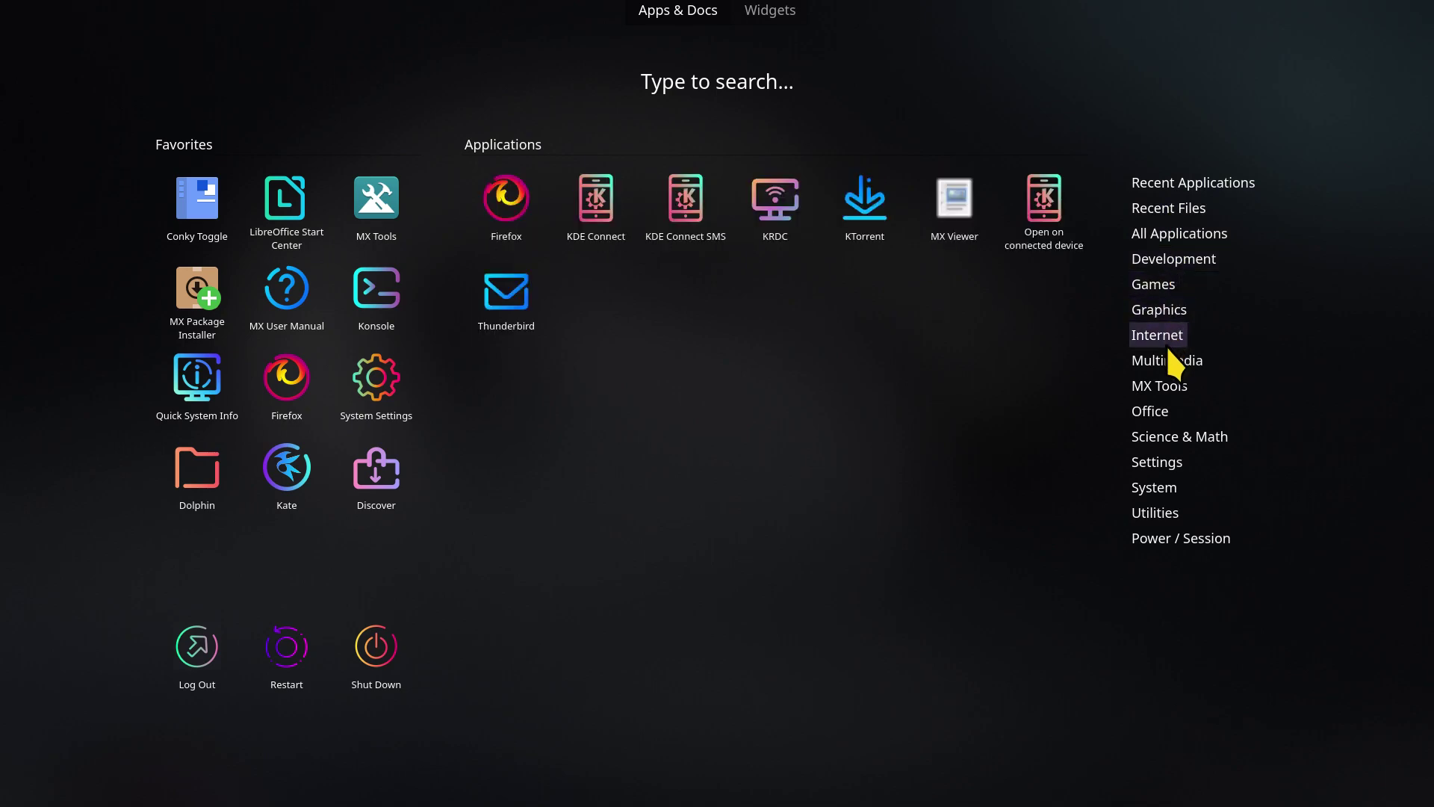
mouse_move(1170, 497)
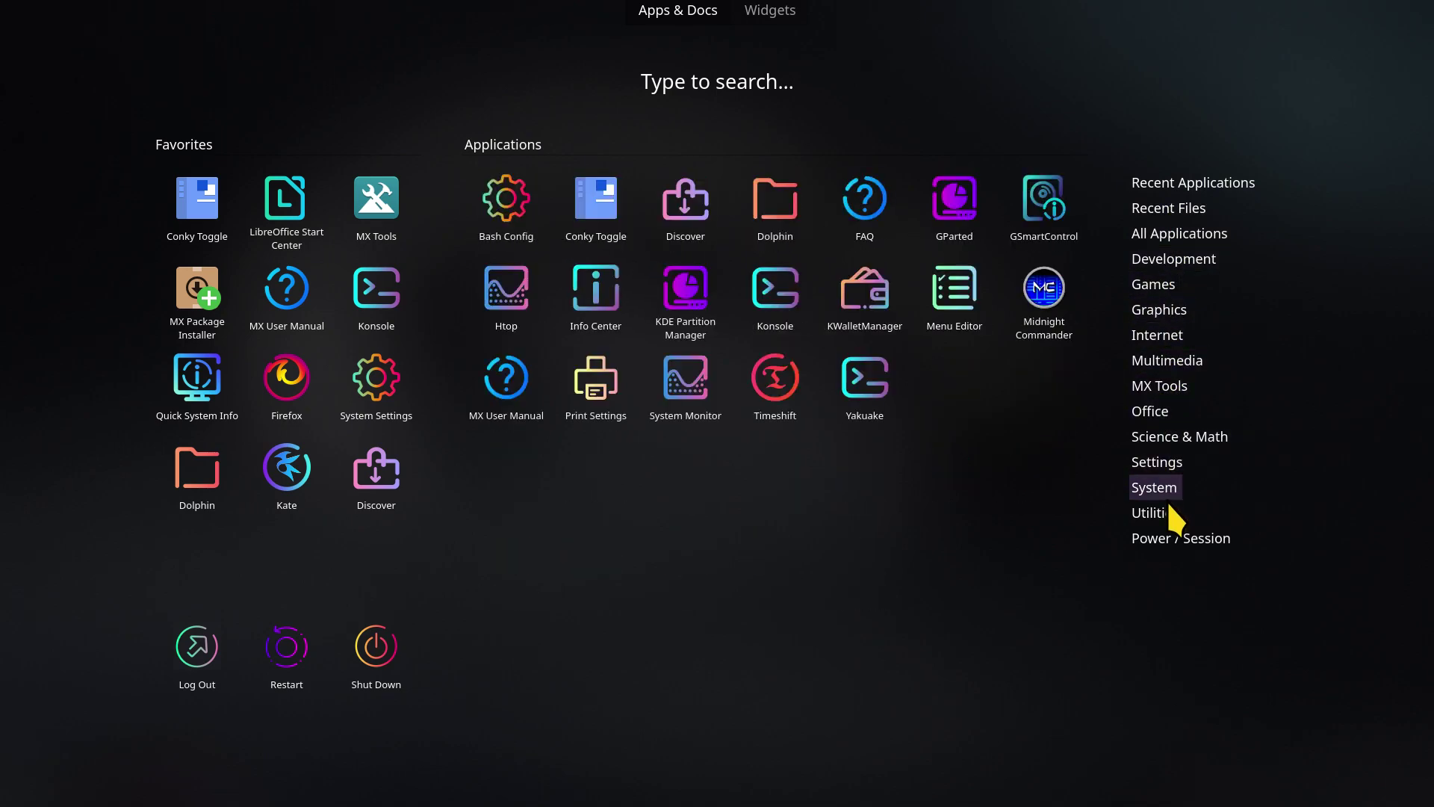
mouse_move(1165, 538)
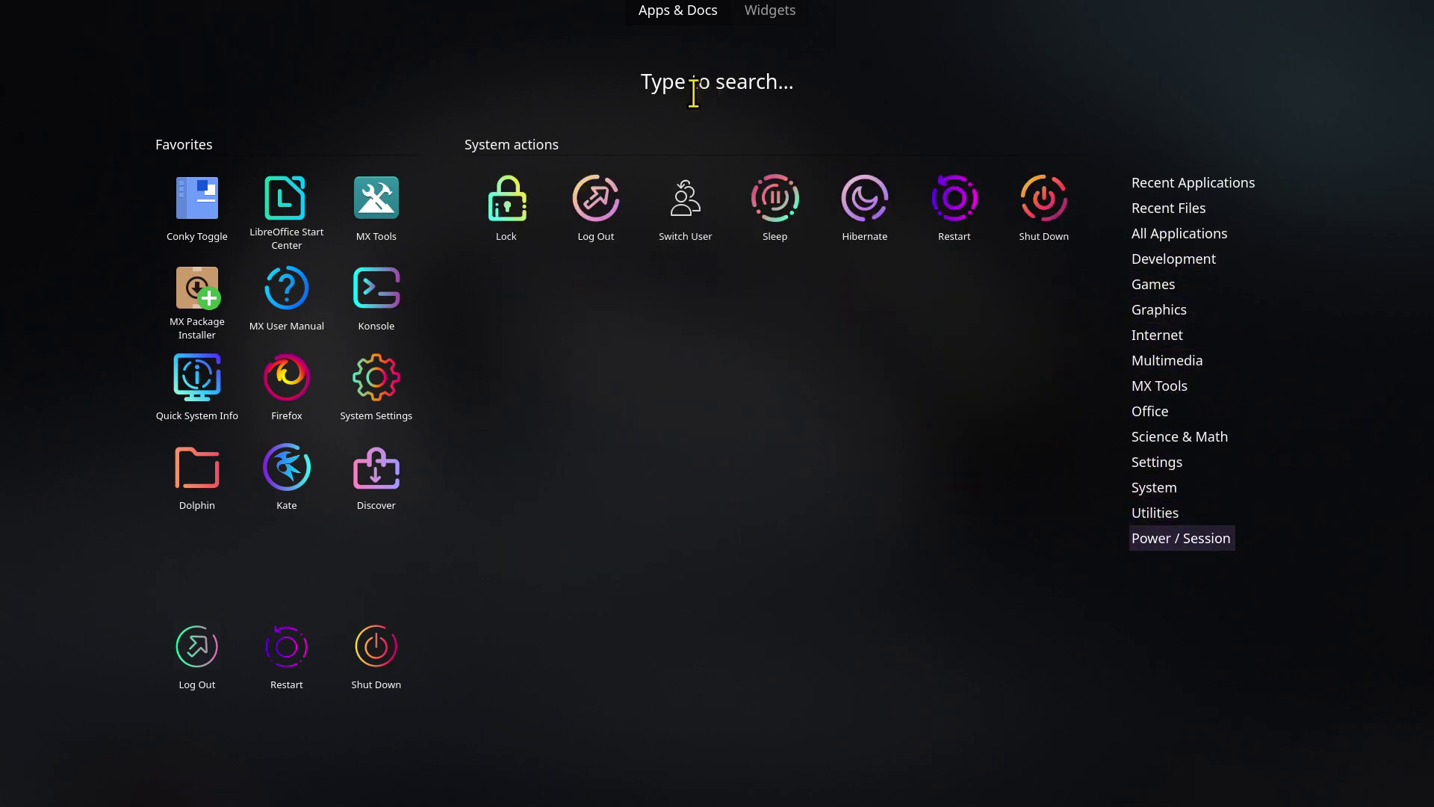
click(500, 631)
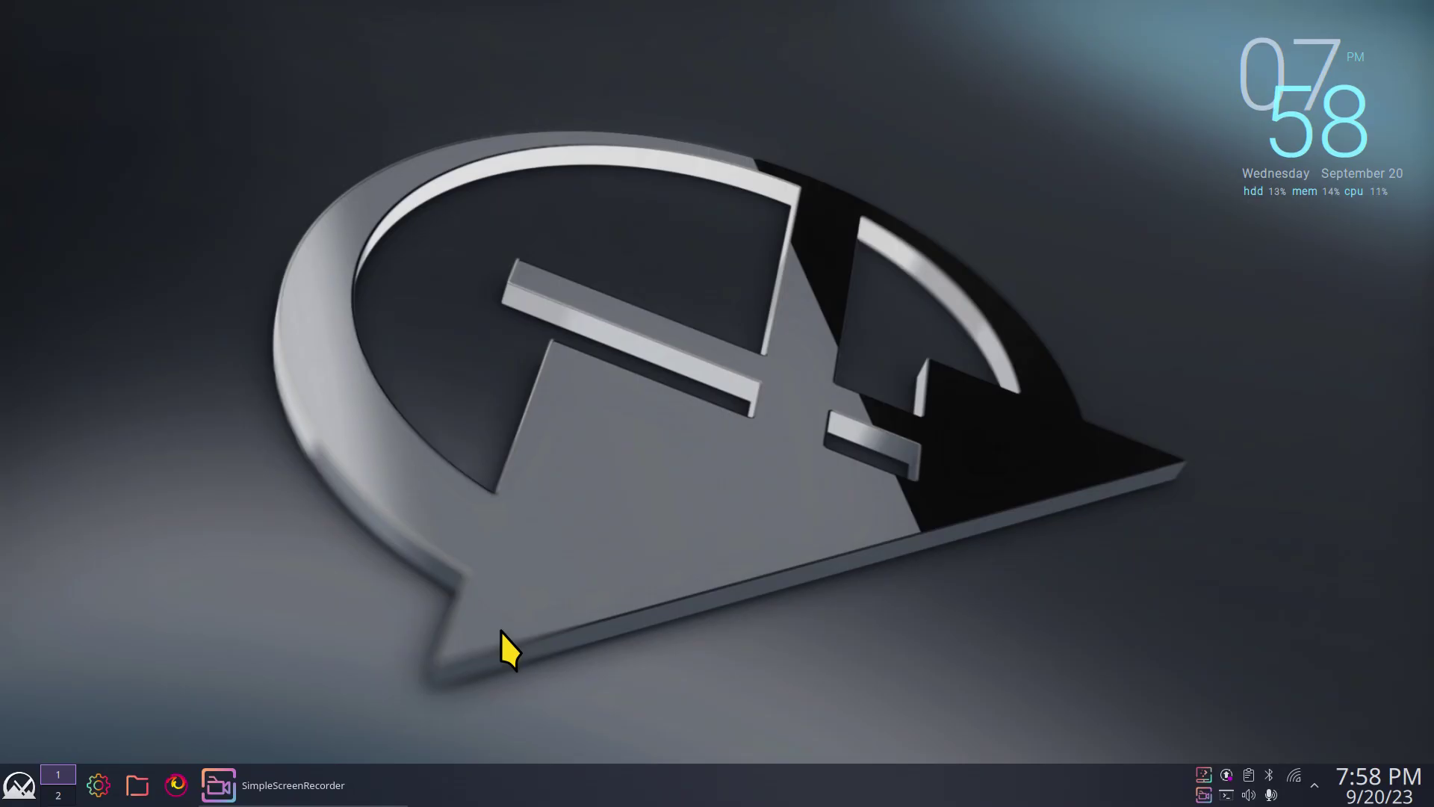
Search from the empty desktop for "cal" and dismiss the search without launching anything.
text(cal)
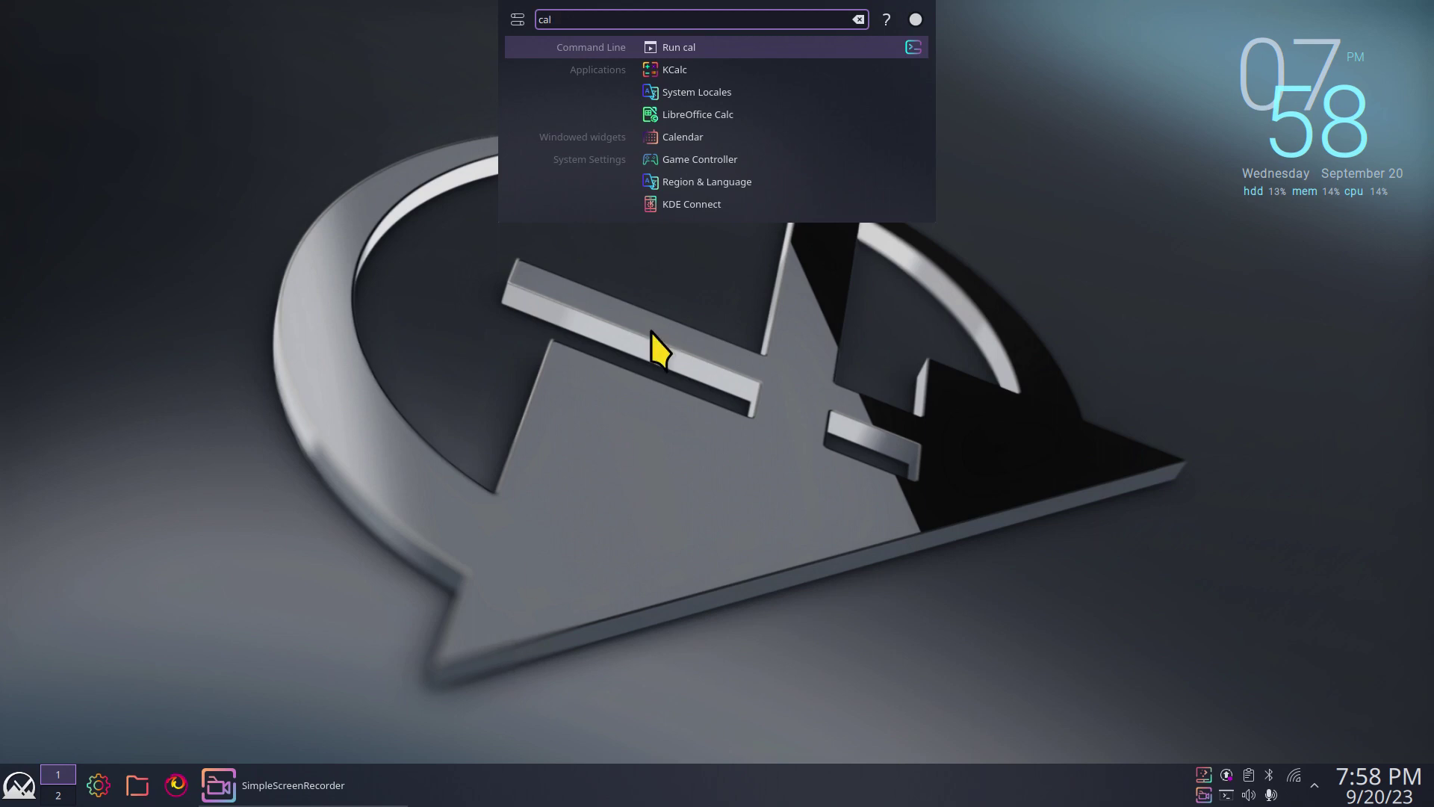
click(489, 493)
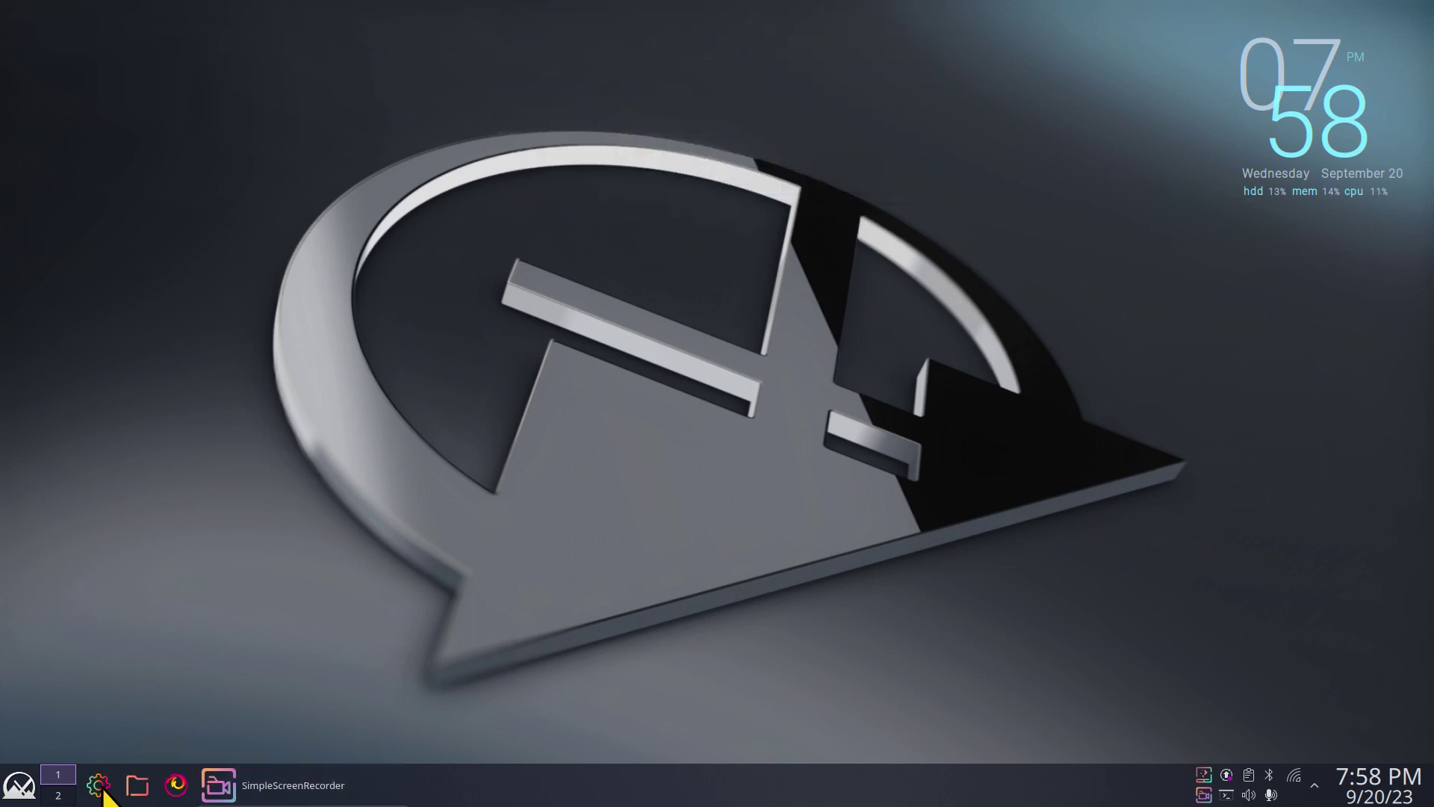
Switch the launcher widget from Application Dashboard to Andromeda Launcher.
right_click(18, 785)
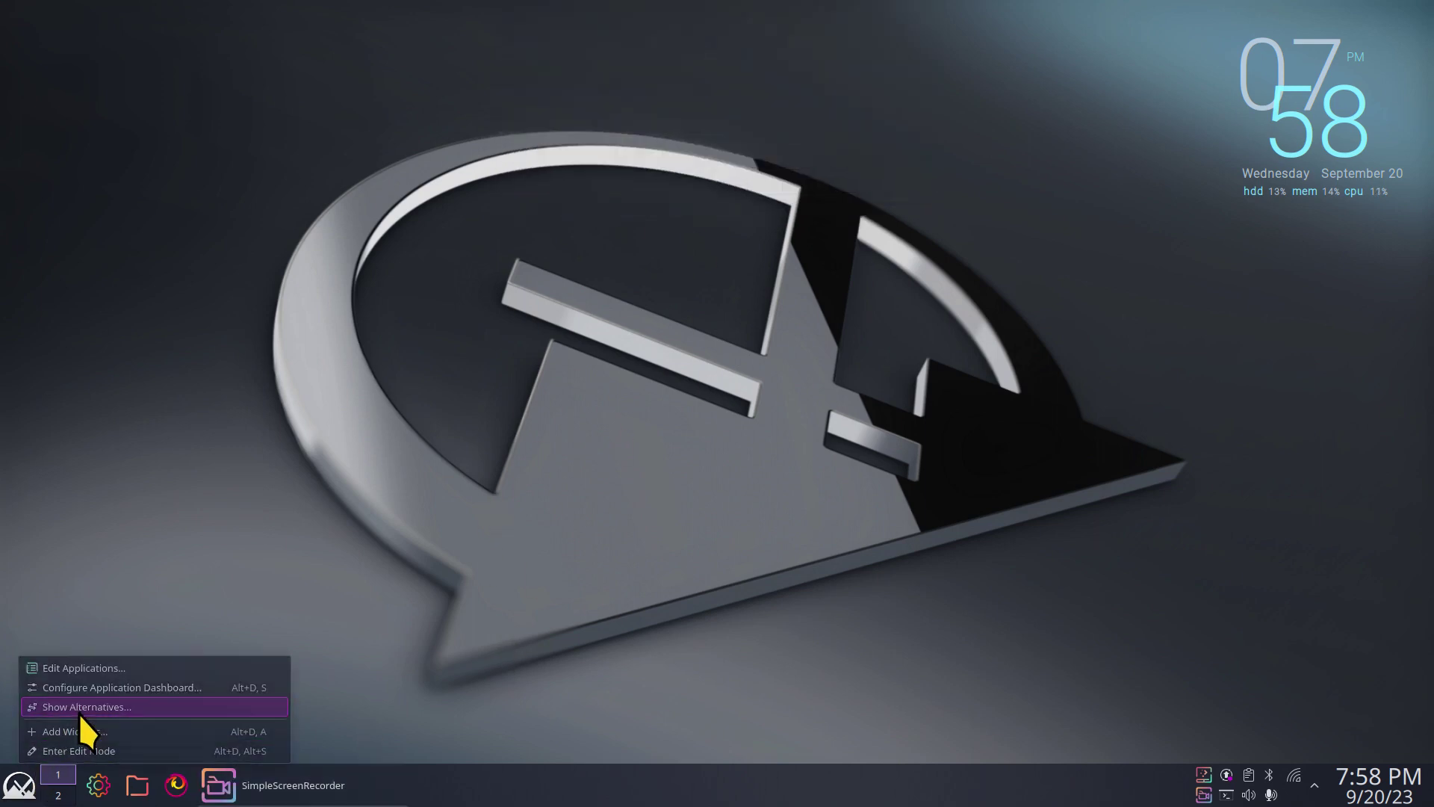
click(82, 706)
click(204, 507)
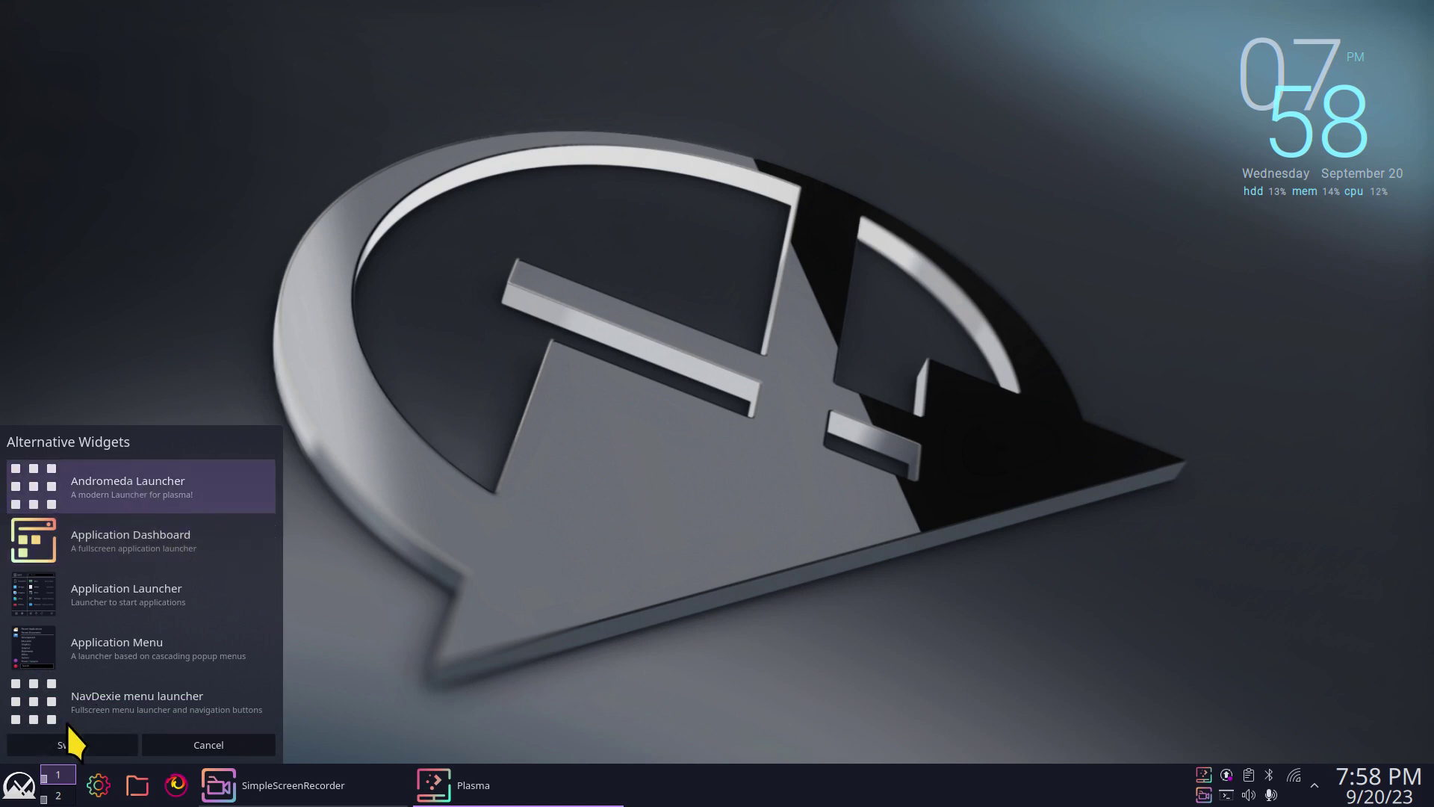
click(54, 745)
Open the Andromeda Launcher, look through its favorite apps and the All apps list, and close it.
click(20, 785)
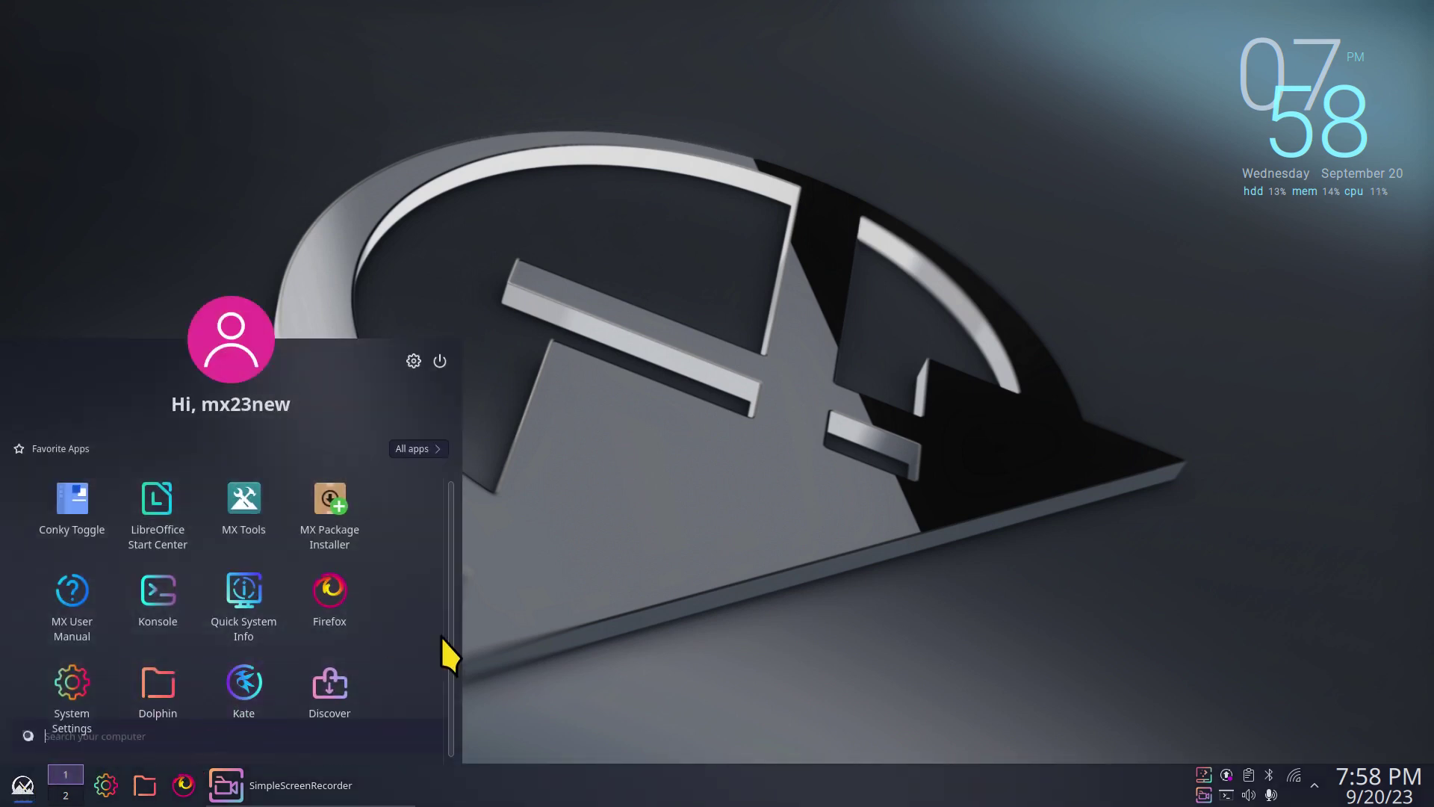
scroll(456, 571, down, 1)
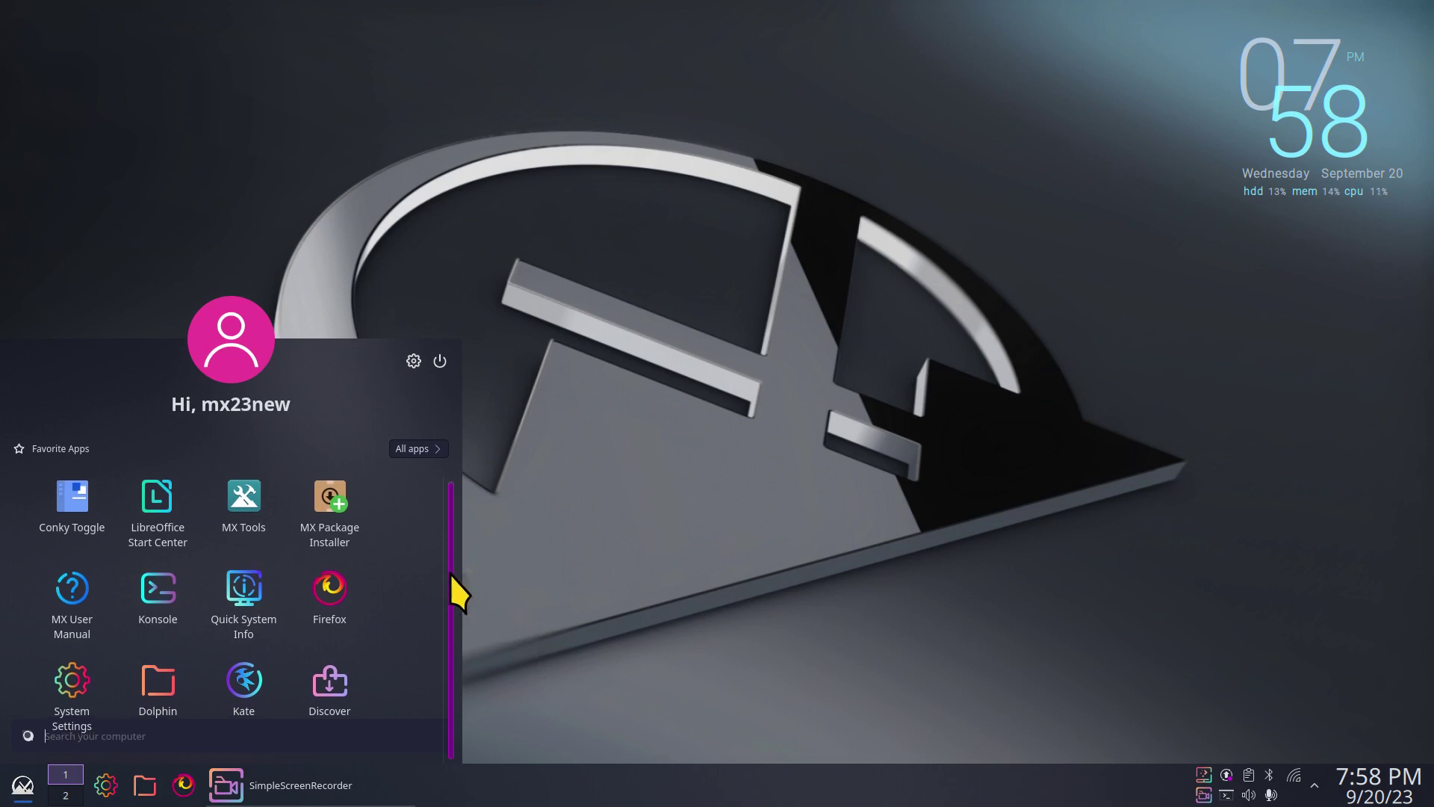
click(420, 448)
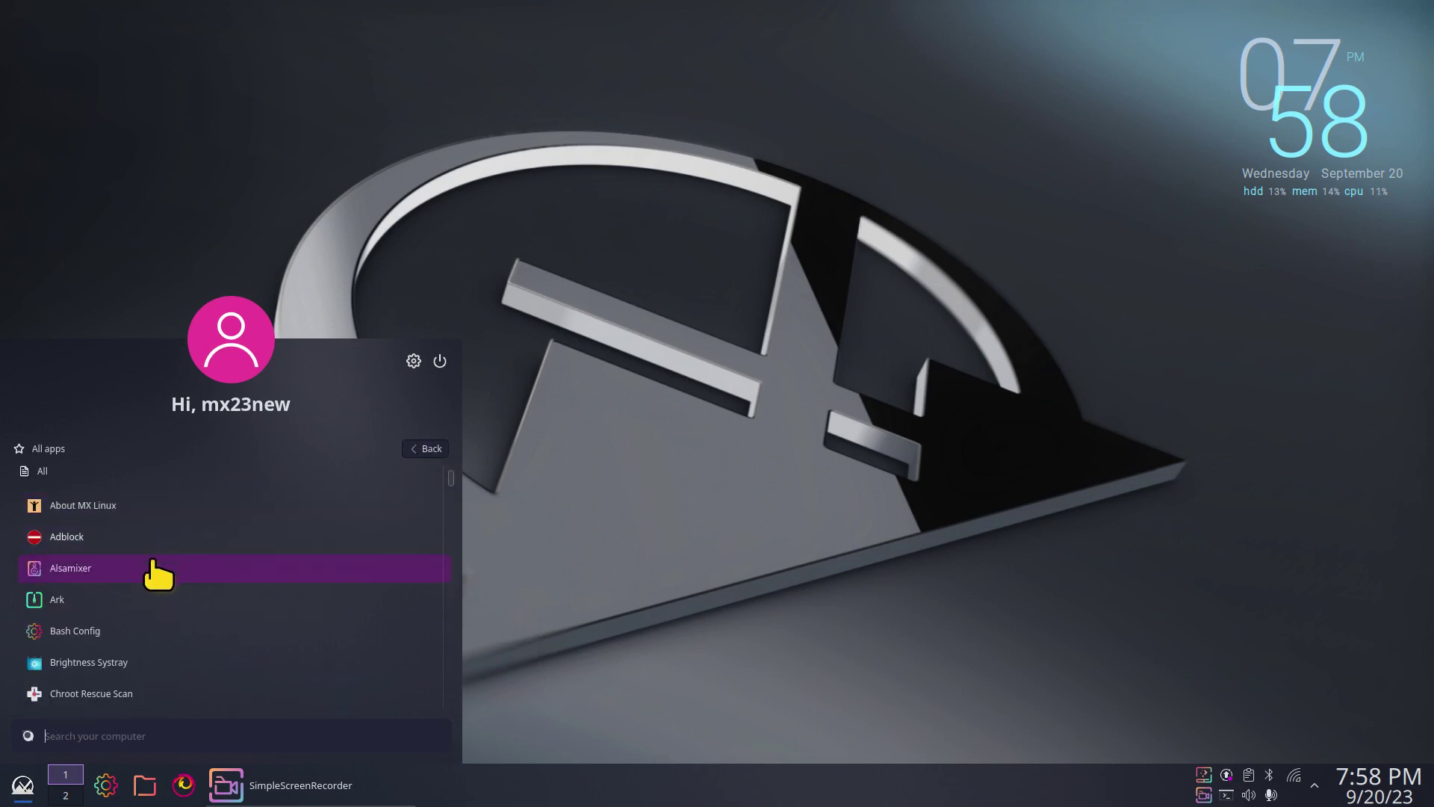
scroll(157, 590, down, 6)
scroll(159, 596, down, 3)
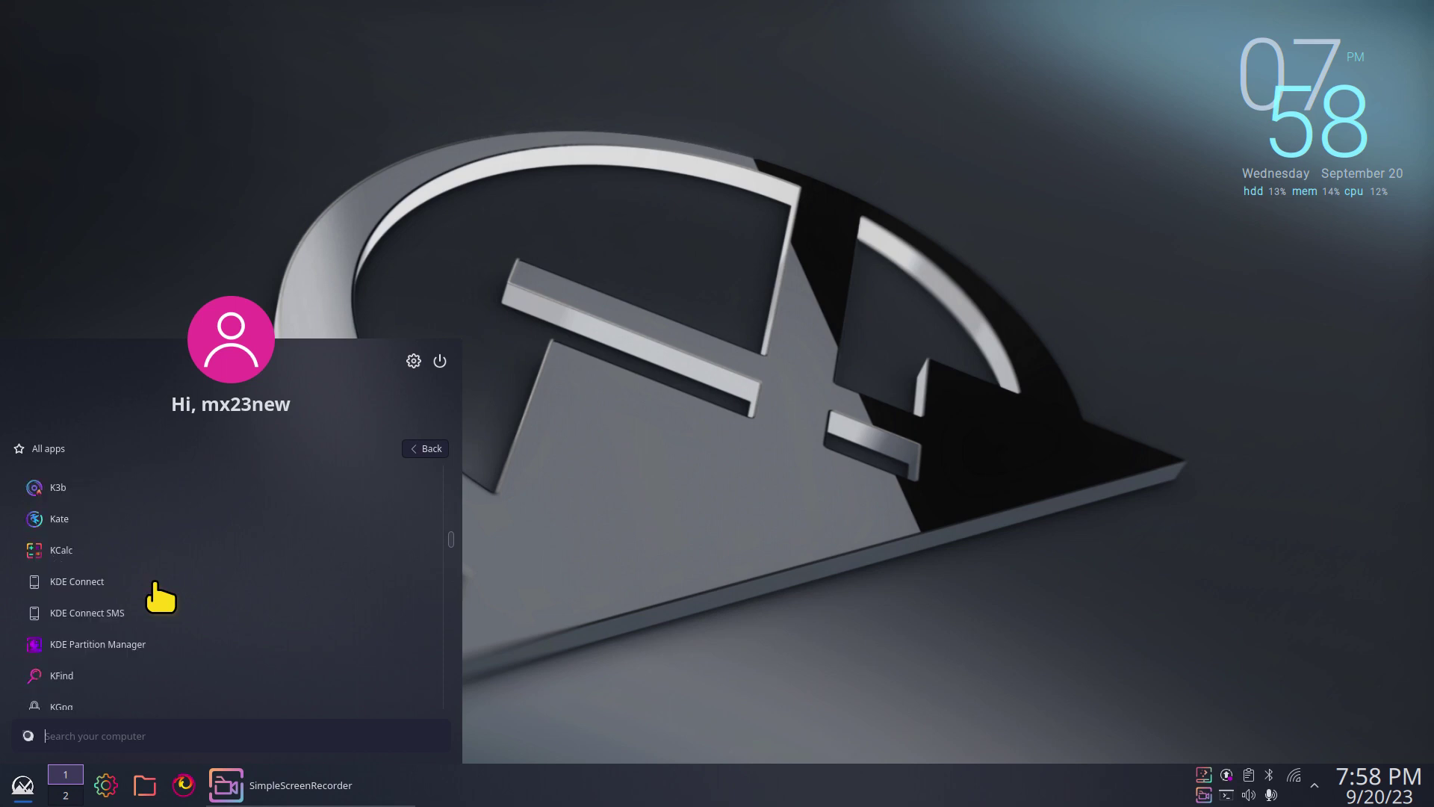
scroll(158, 609, up, 5)
scroll(158, 609, up, 5)
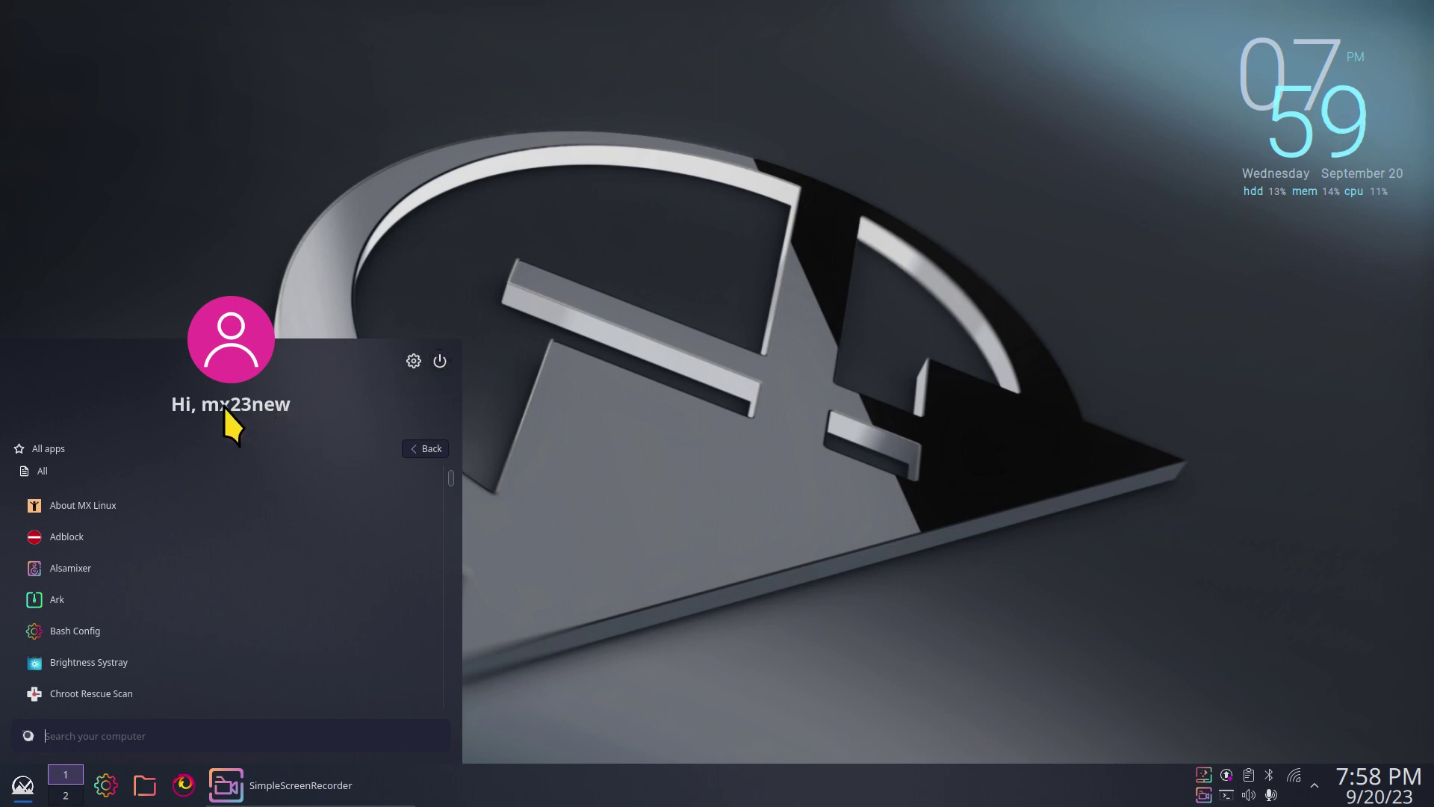
click(604, 493)
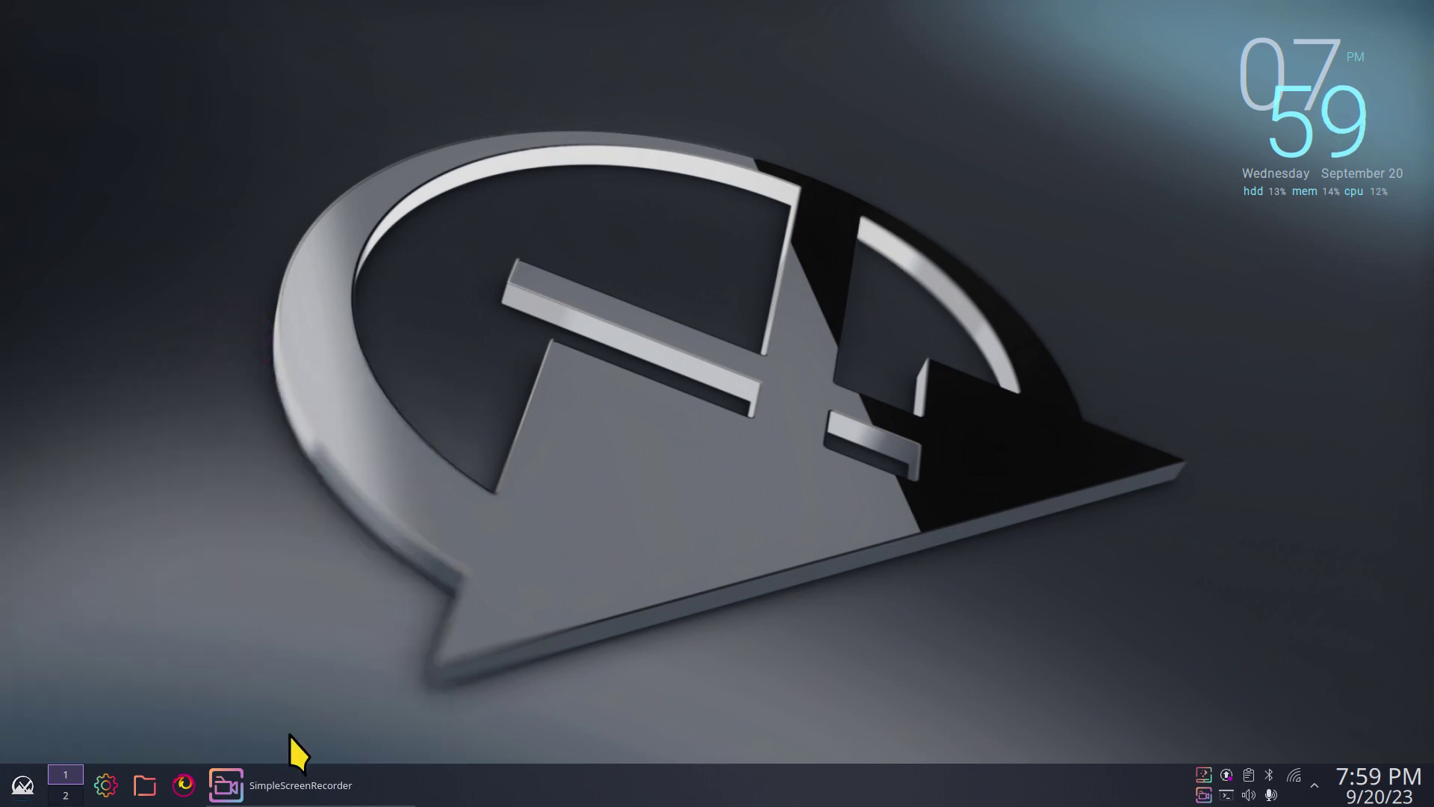
Switch the launcher widget back to Application Launcher, open its menu and widen it slightly.
right_click(22, 786)
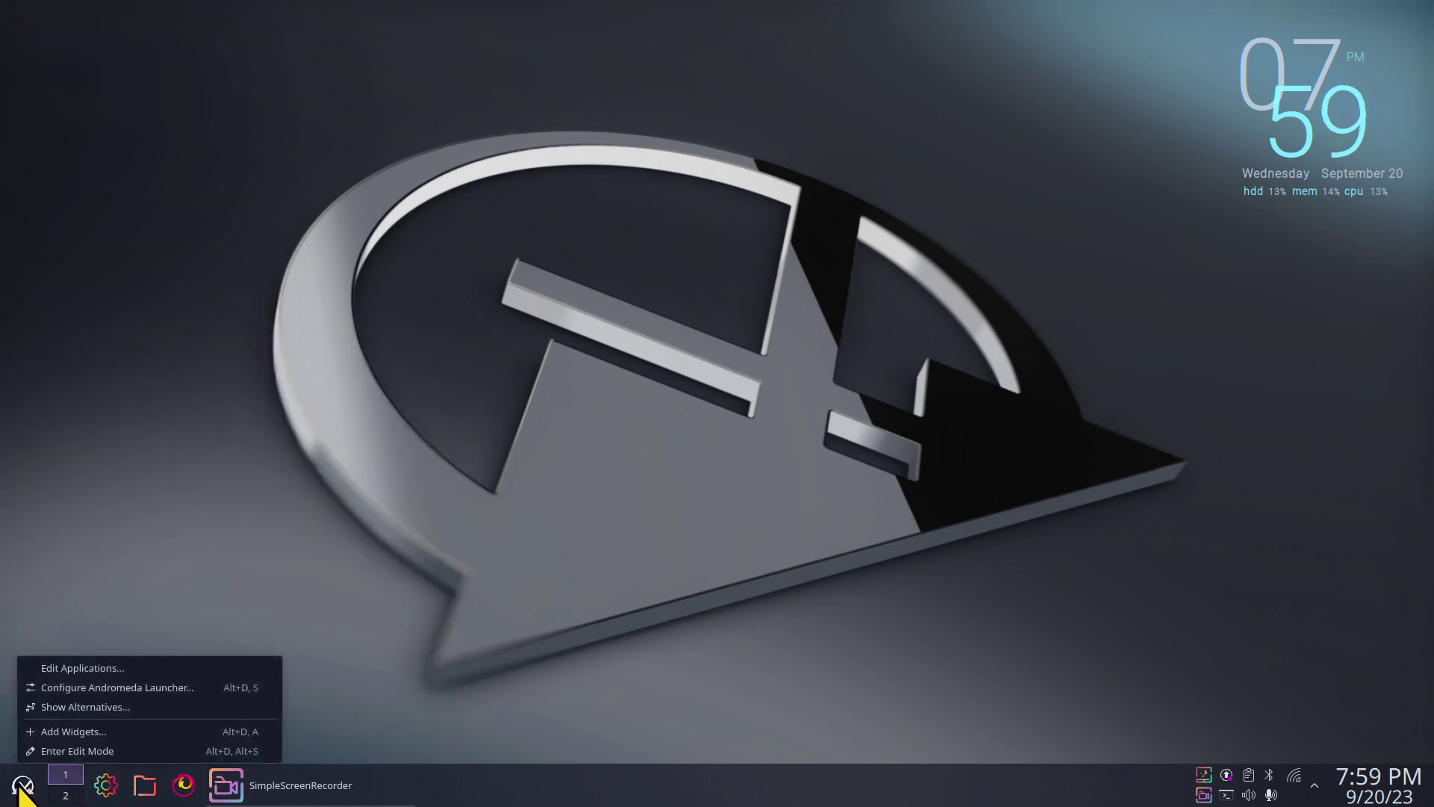
click(83, 707)
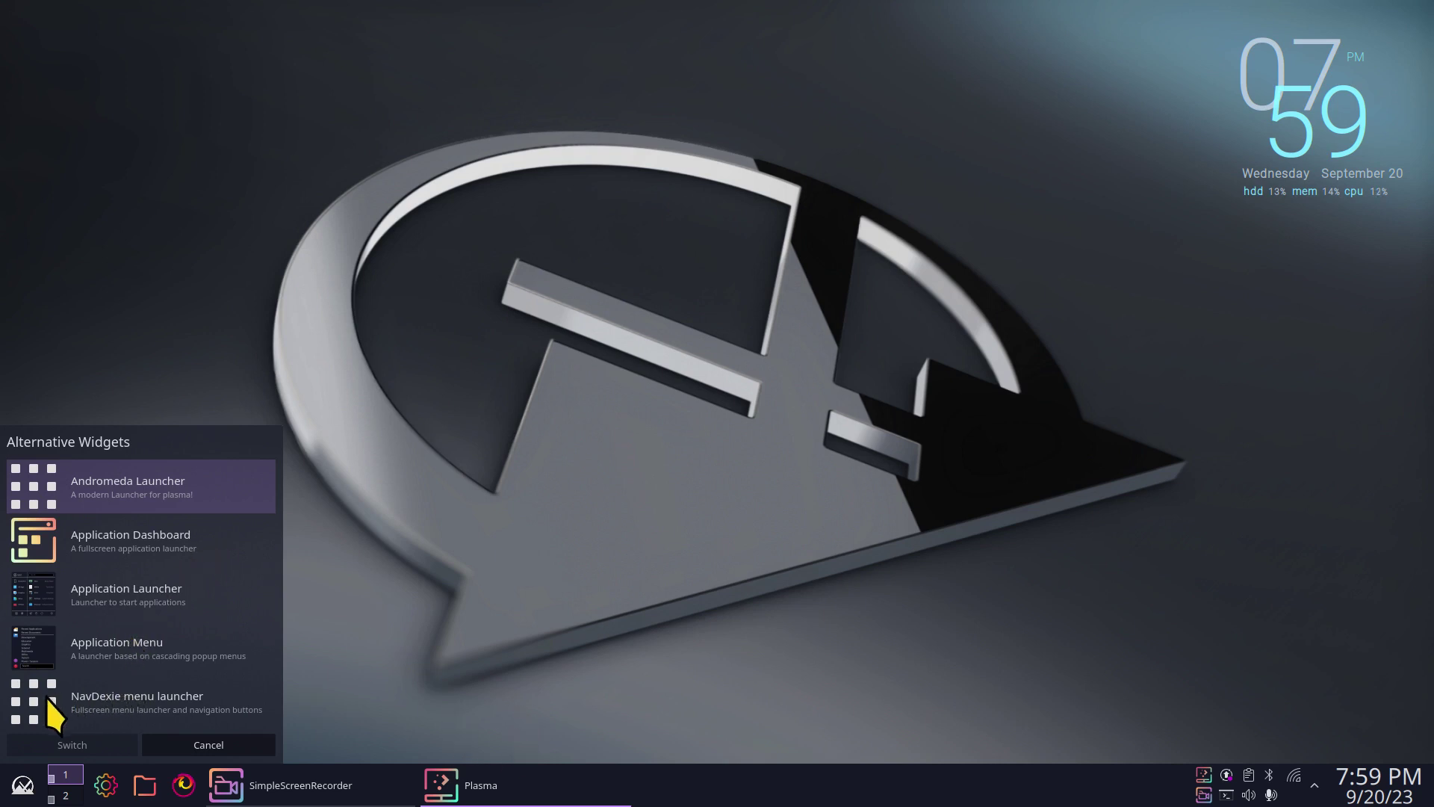
click(33, 598)
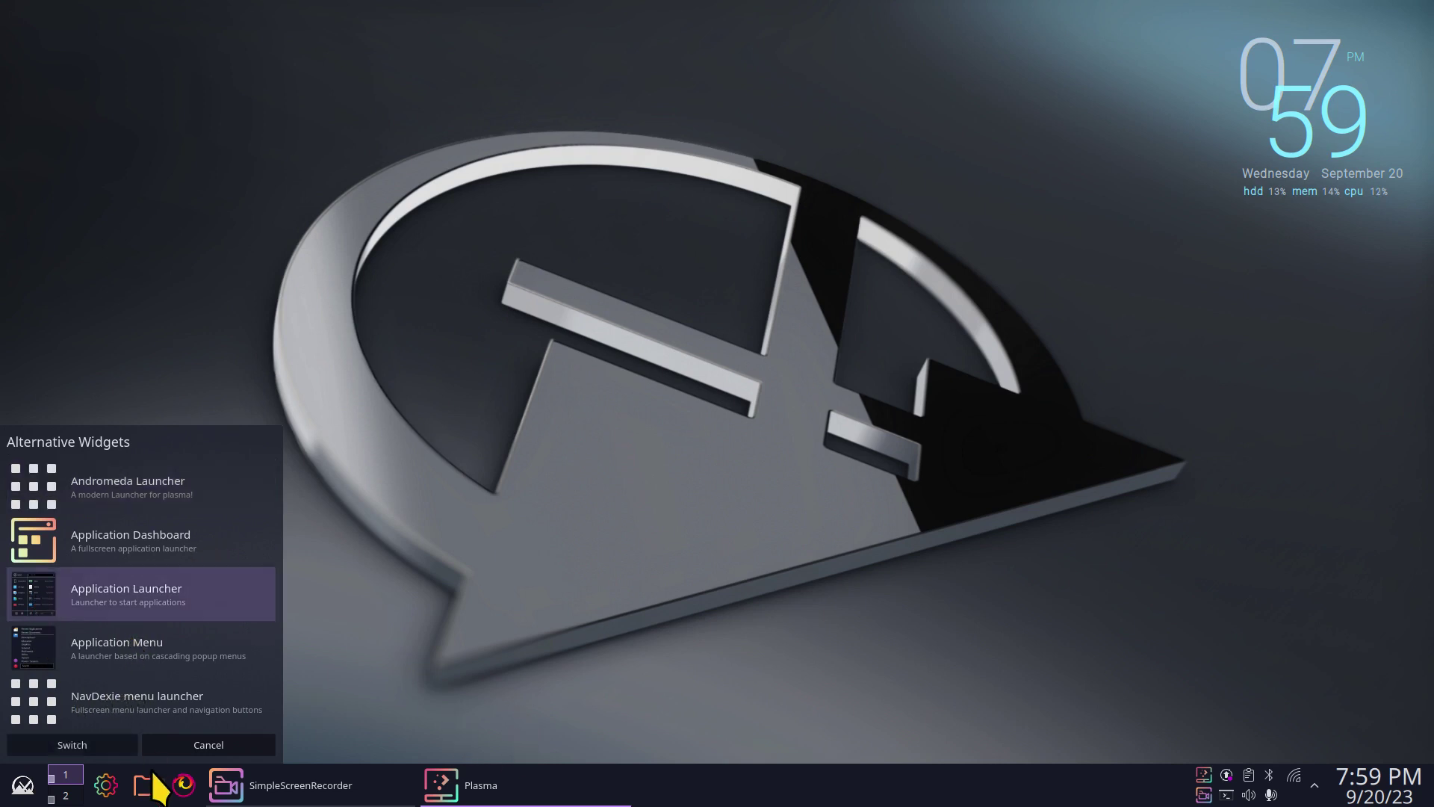
click(86, 745)
click(21, 783)
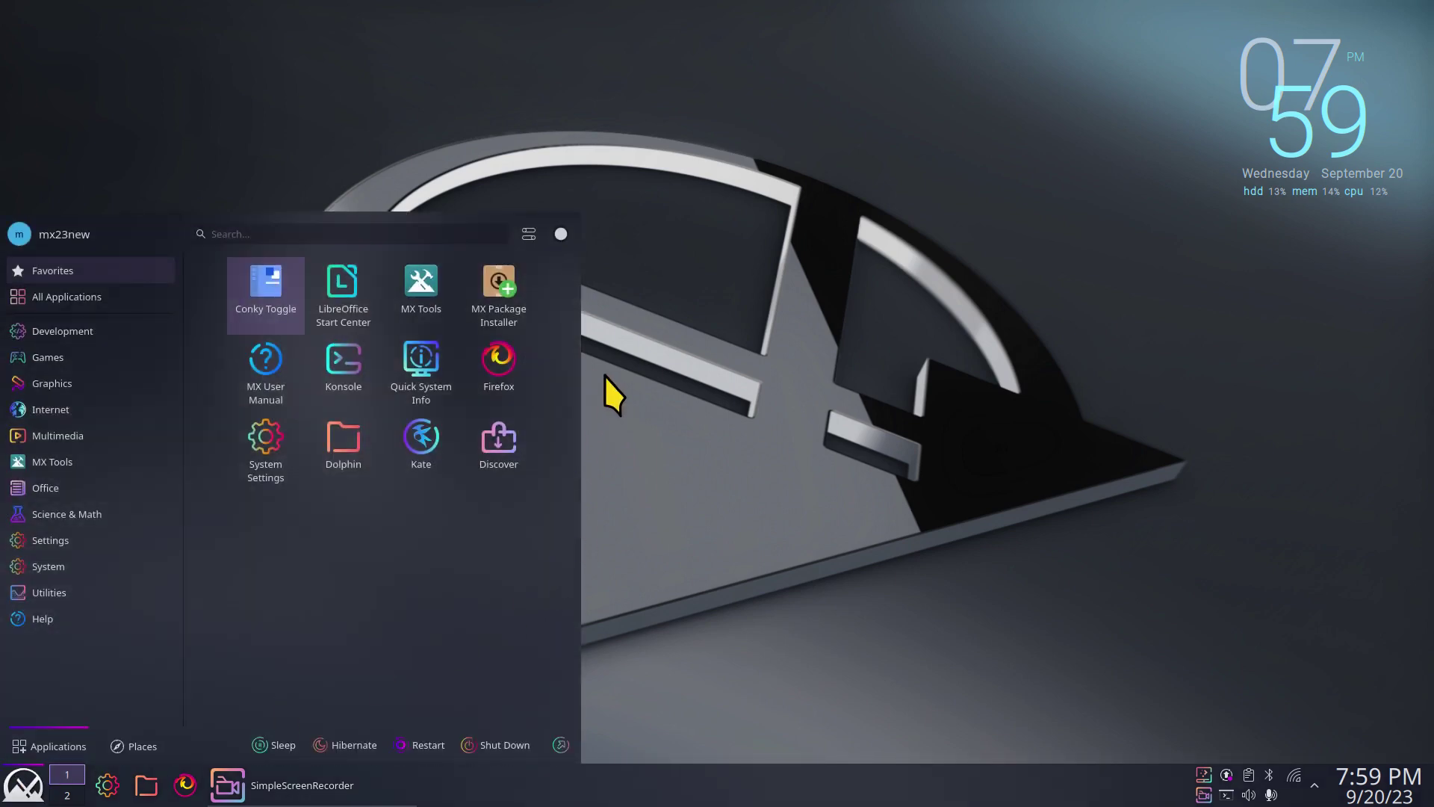
mouse_move(576, 218)
mouse_down()
mouse_move(482, 296)
mouse_move(548, 284)
mouse_move(569, 214)
mouse_up()
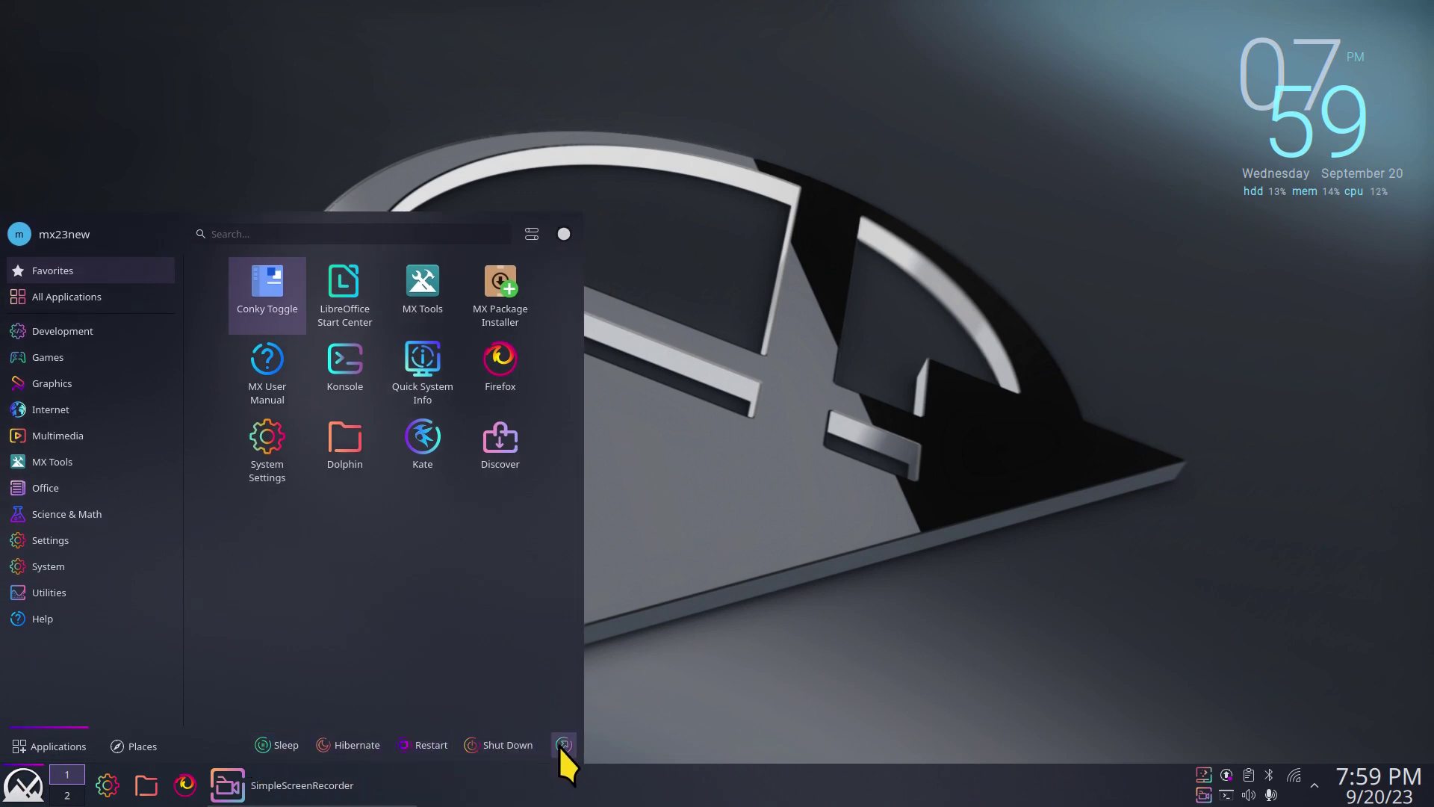
Bring up the shut-down screen from the launcher menu to view its session options, and cancel it.
click(508, 745)
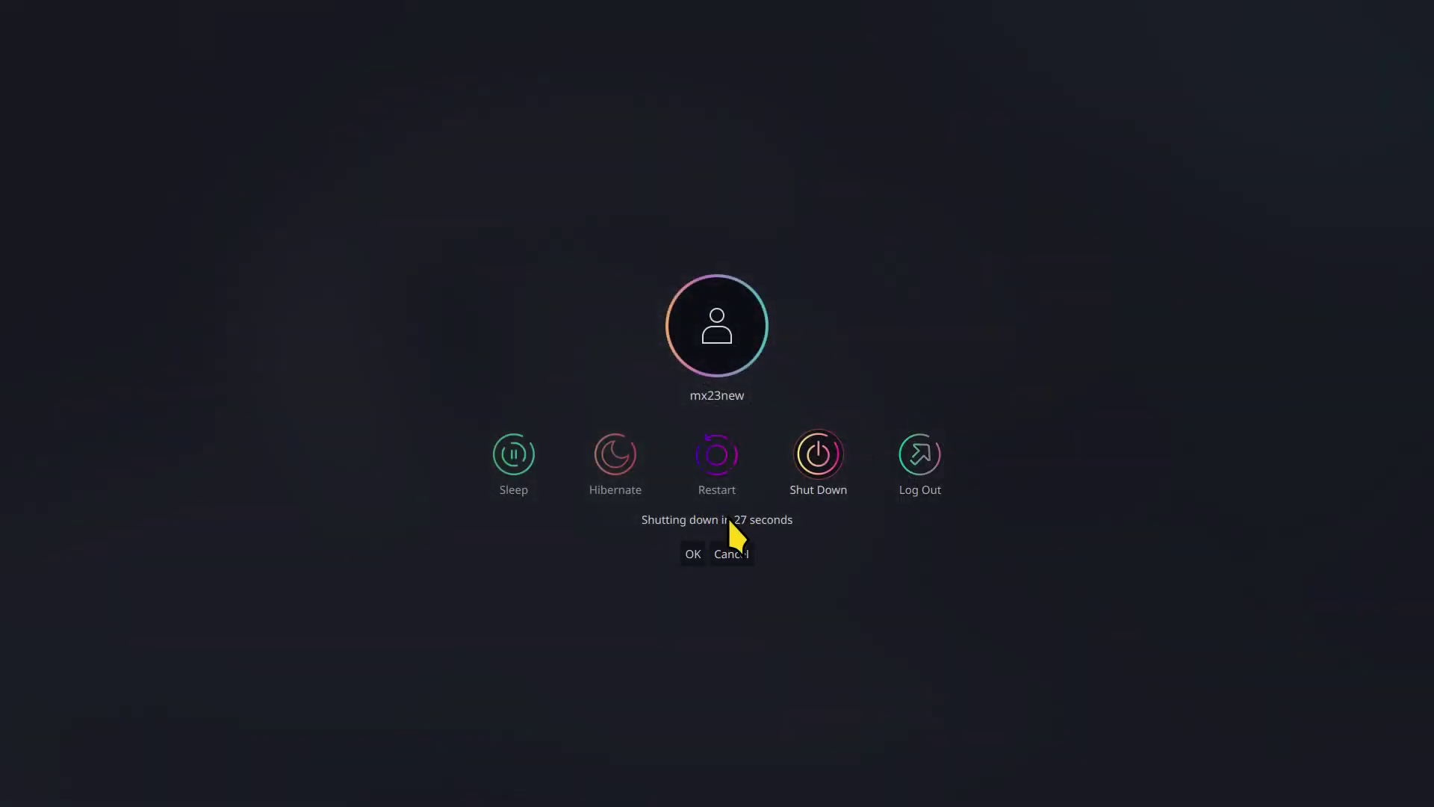
click(728, 554)
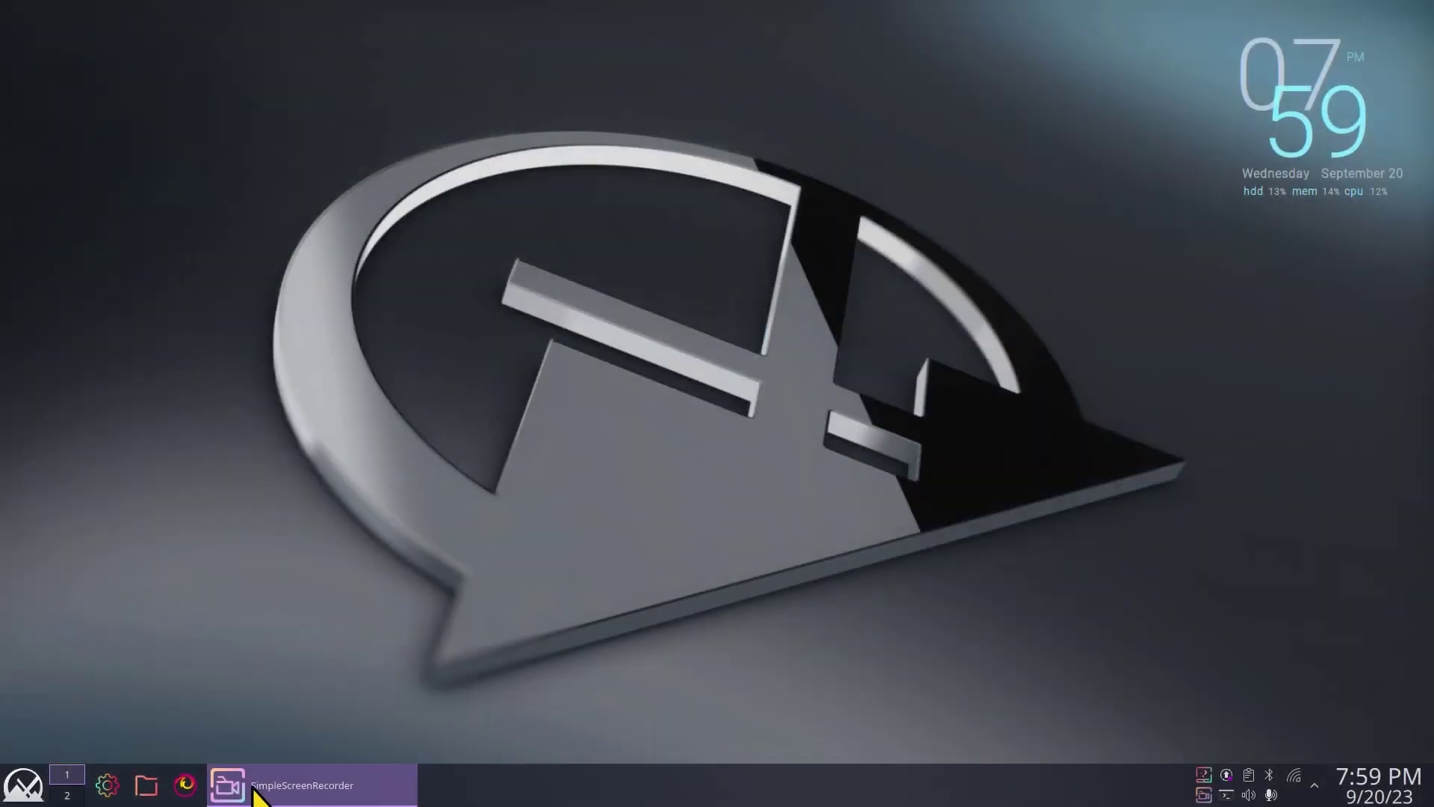
Open the Global Theme settings, select Sweet-Ambar-Blue, and review the individual layout and appearance components it can apply.
click(112, 784)
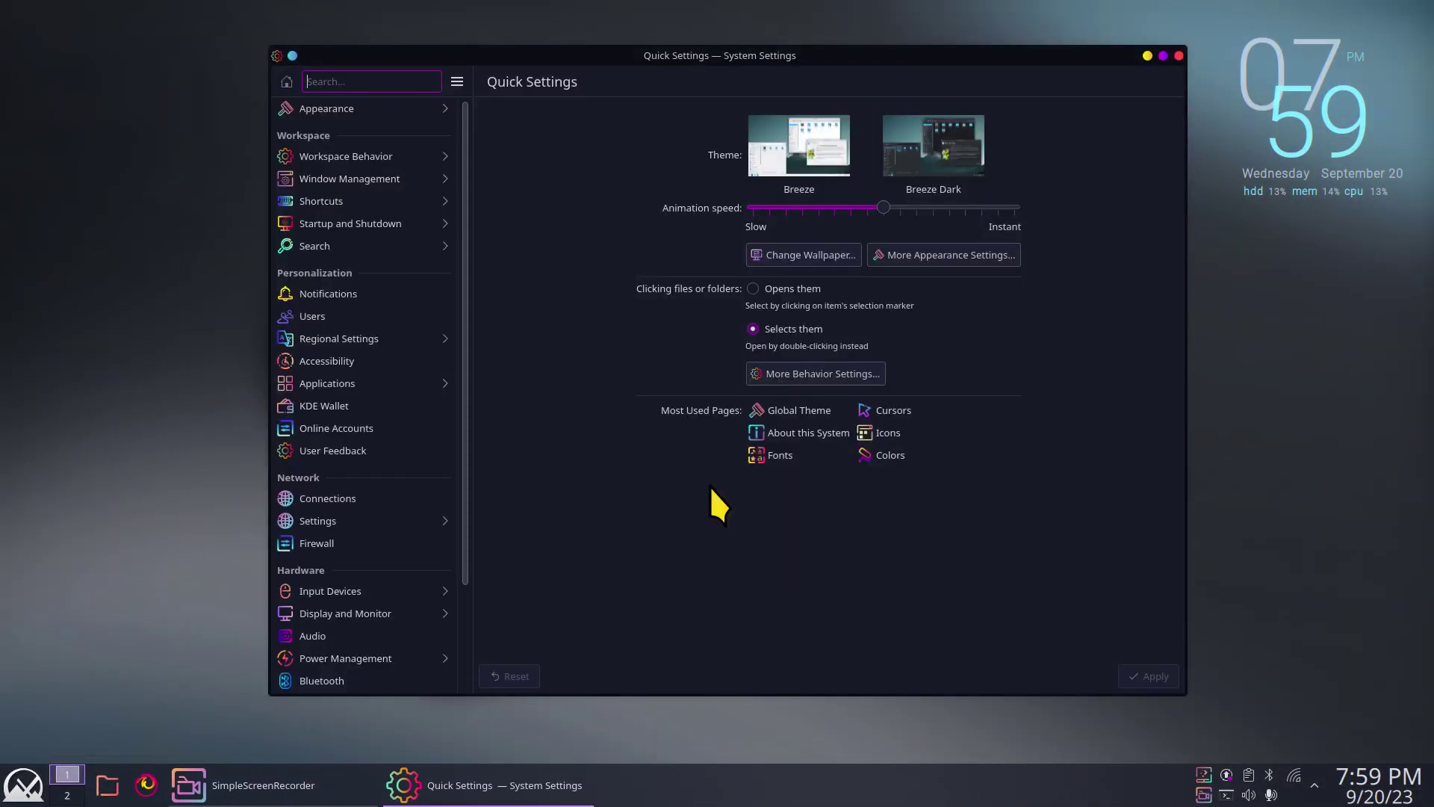
click(390, 108)
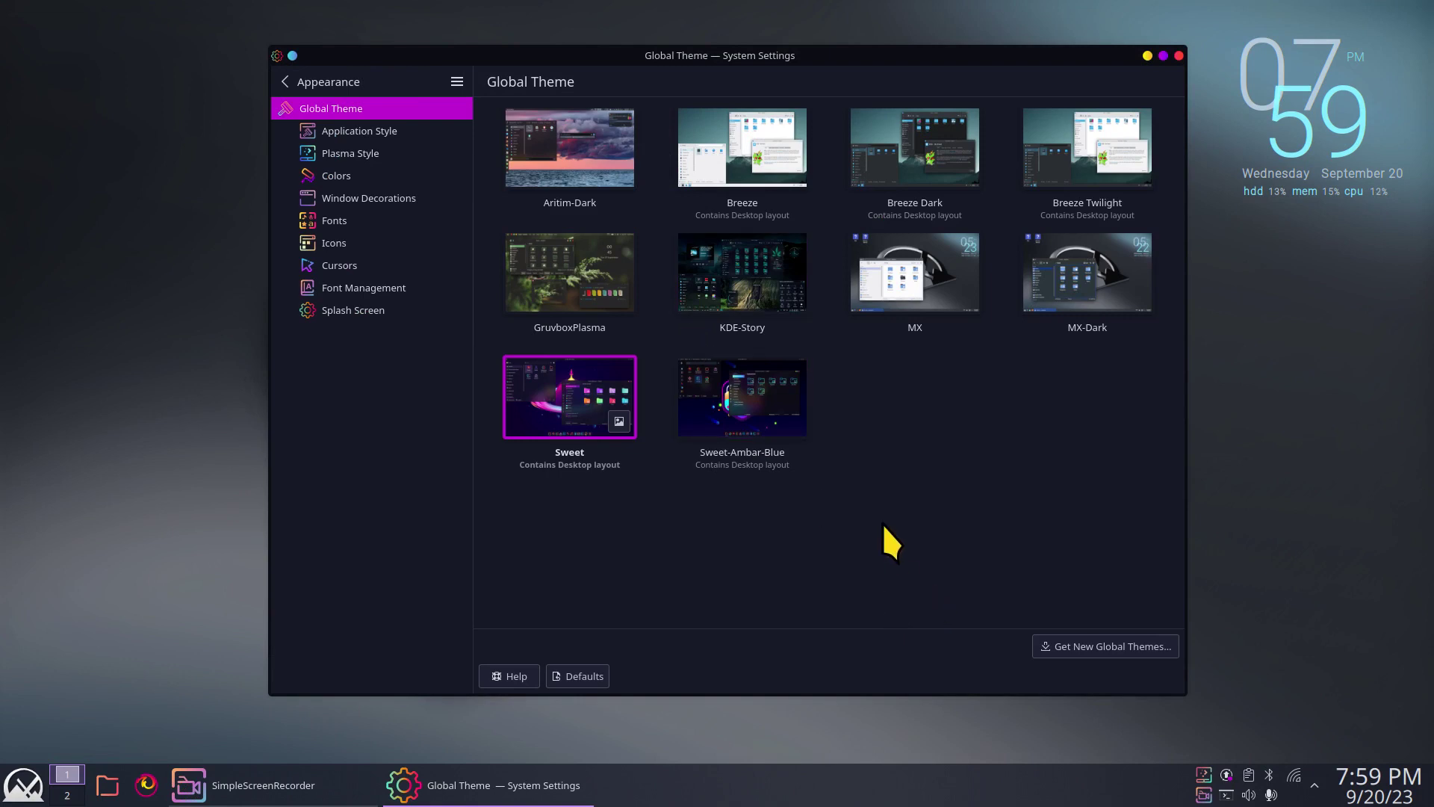
click(736, 394)
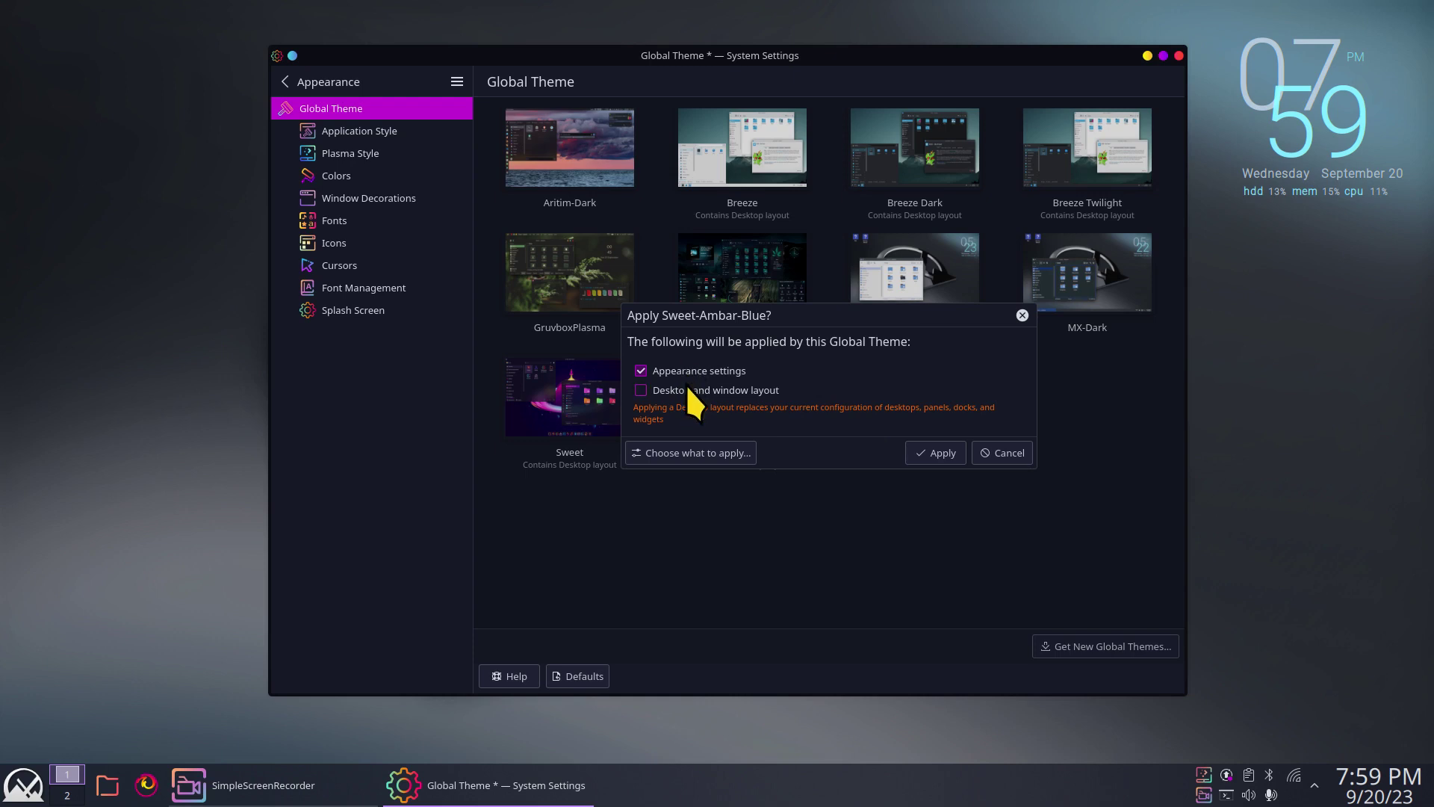
click(663, 452)
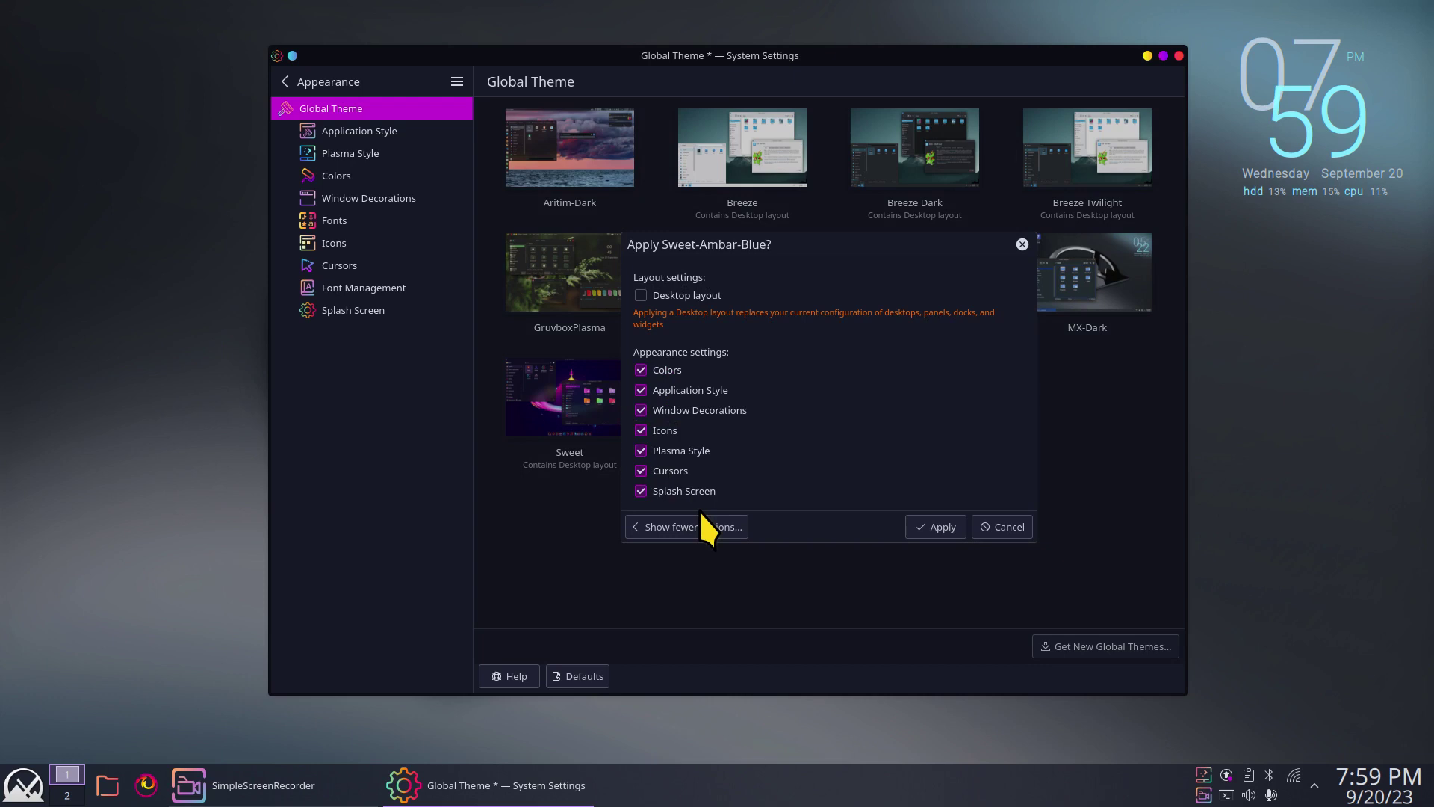
click(706, 519)
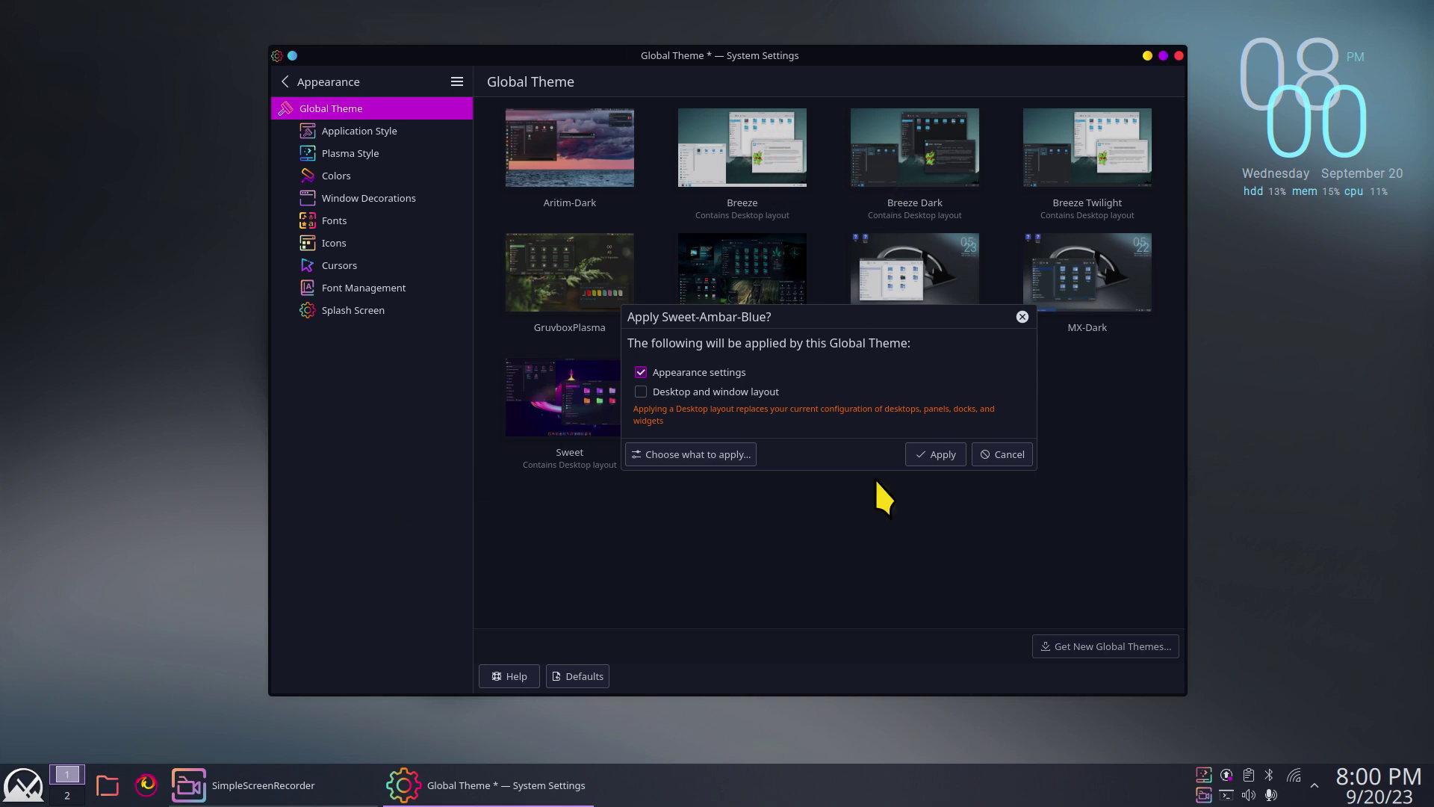
Apply the Sweet-Ambar-Blue theme with both appearance settings and desktop and window layout, and close System Settings.
click(639, 391)
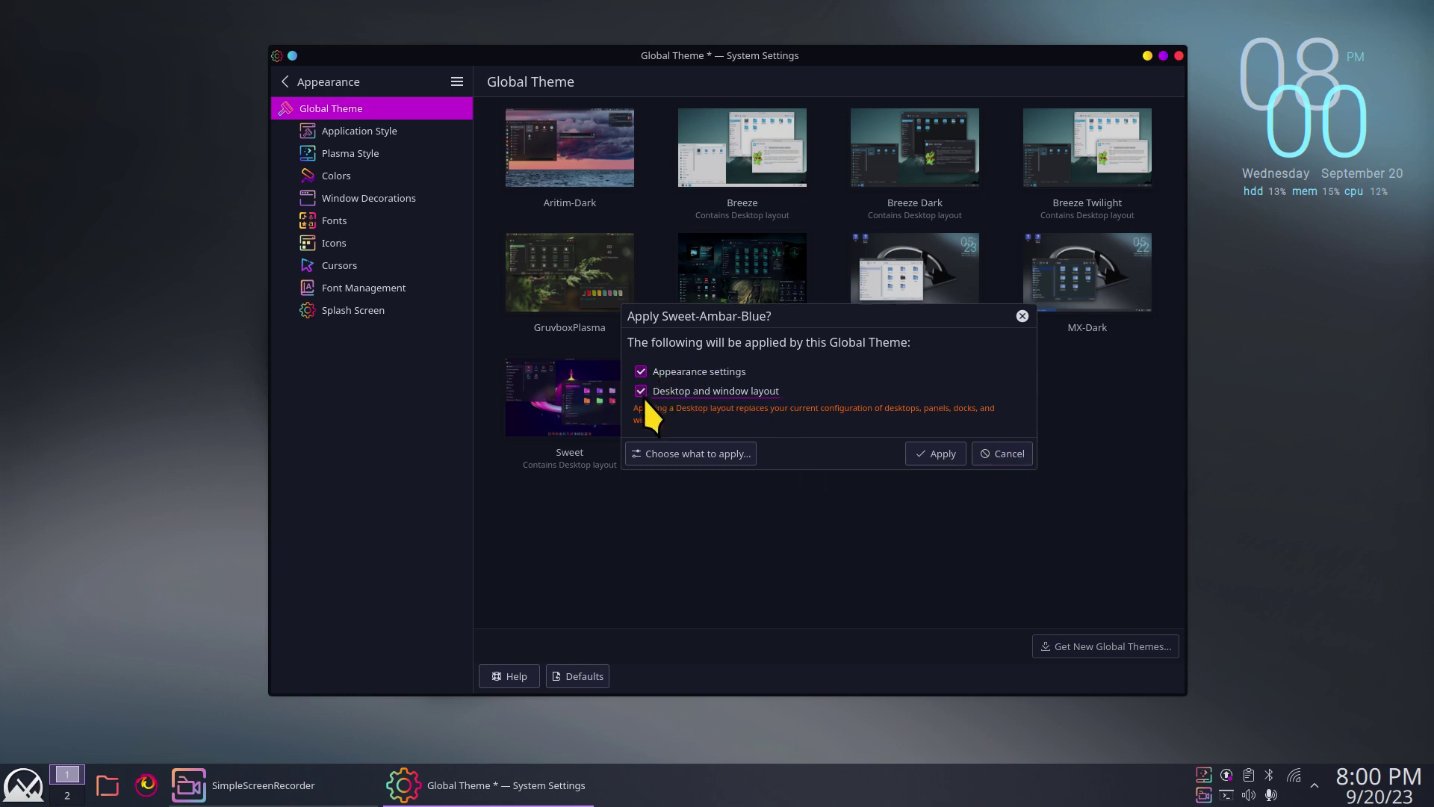
click(939, 453)
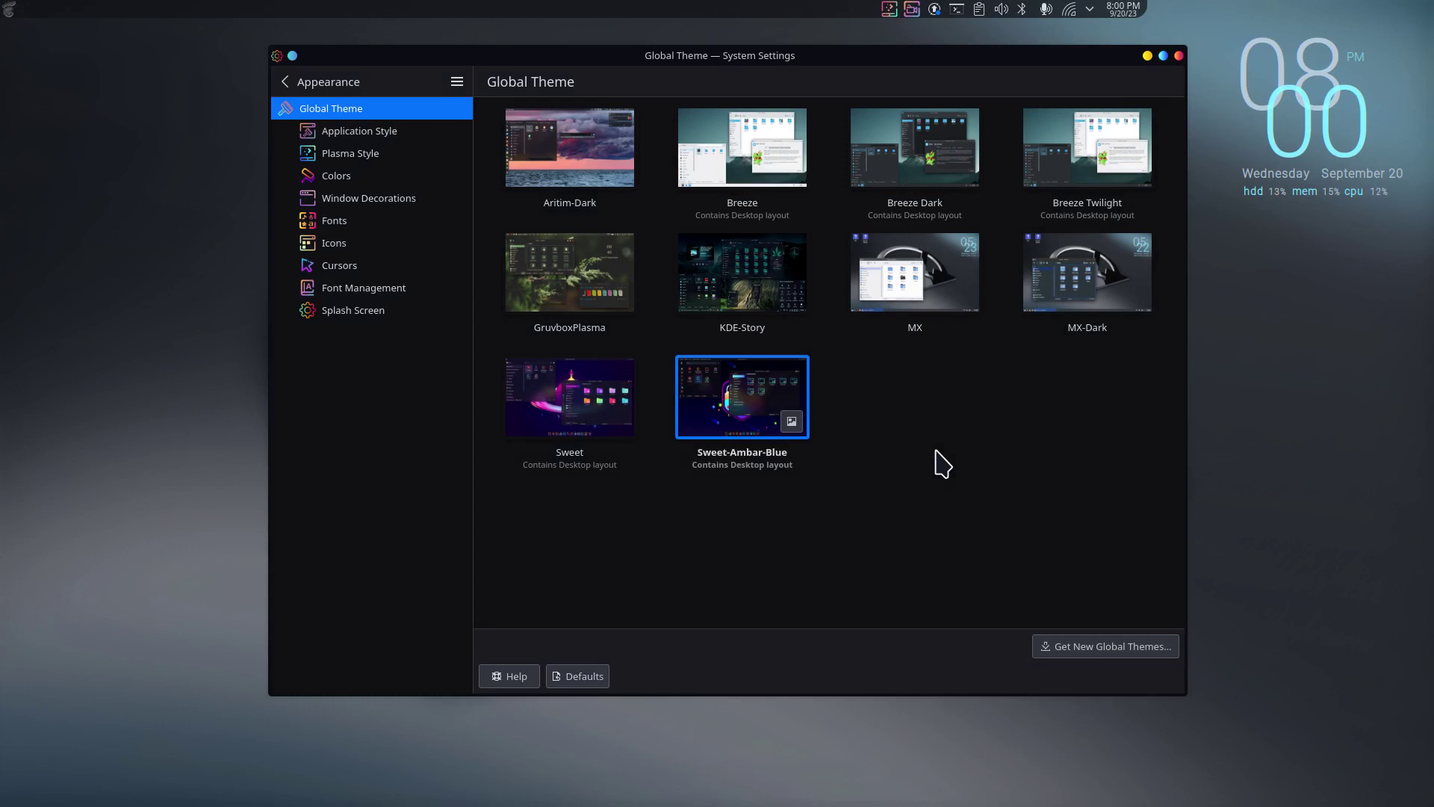
click(1179, 55)
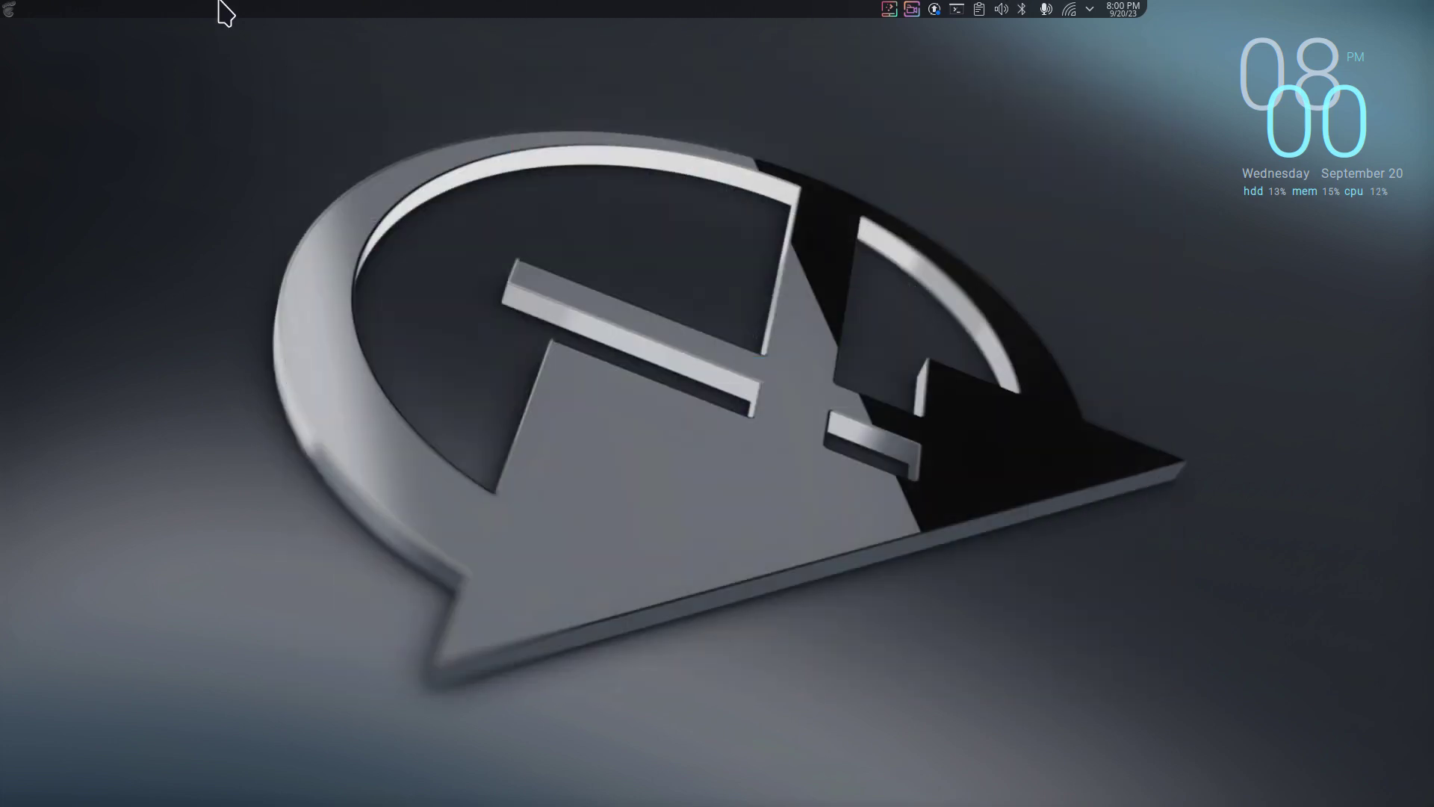
Open the application launcher menu from the new theme's panel.
key(super)
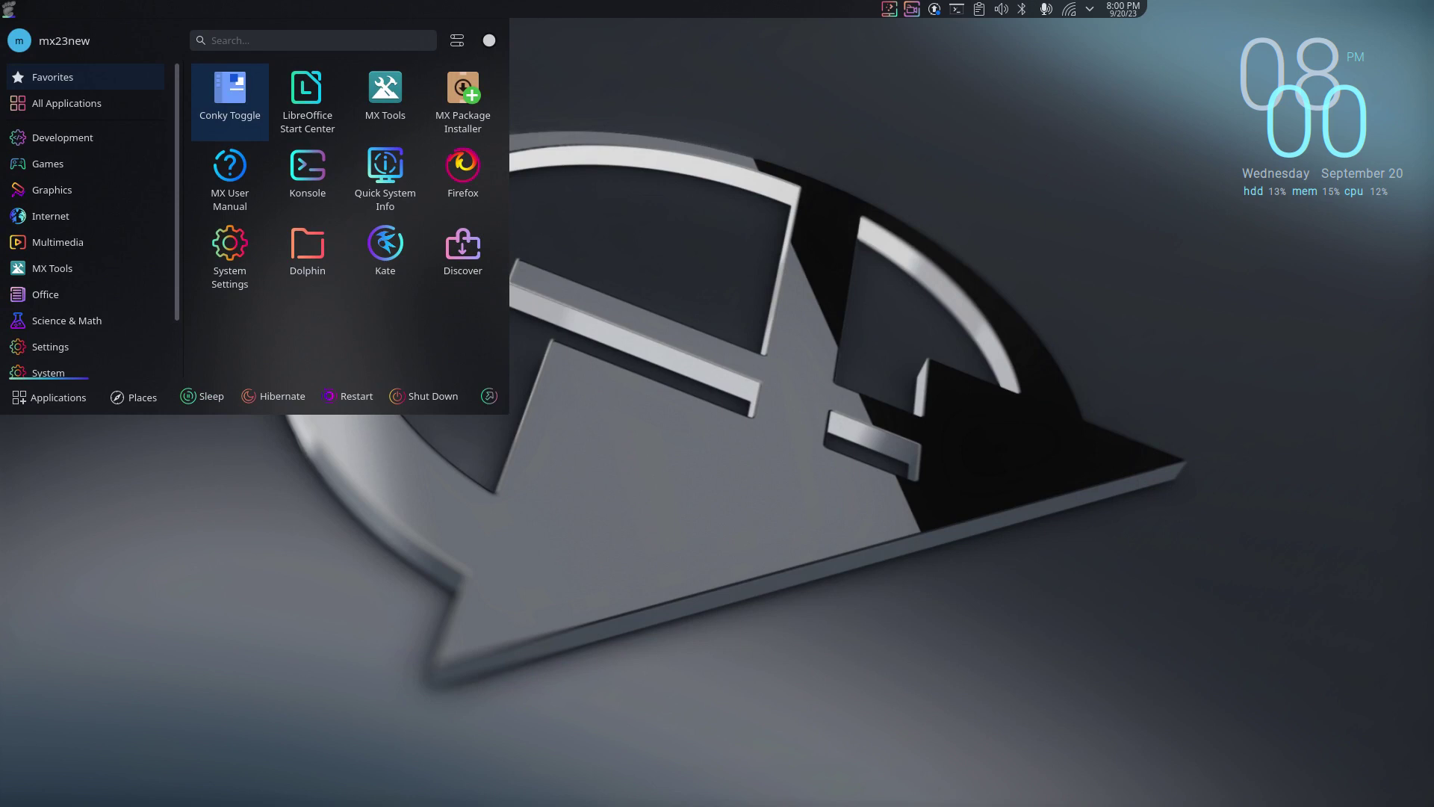
Open System Settings from the launcher and apply the Sweet global theme with only its appearance settings.
click(298, 598)
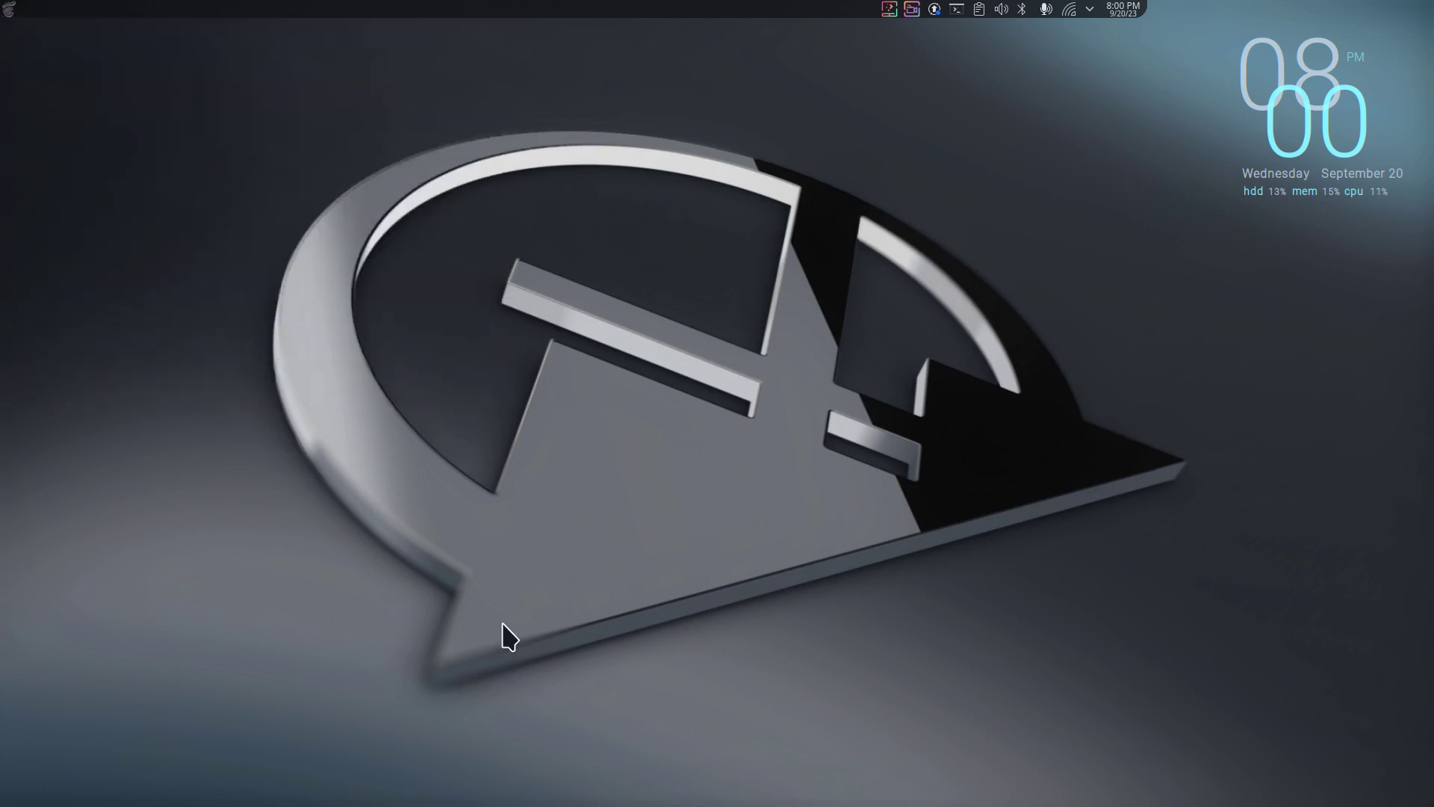
click(9, 9)
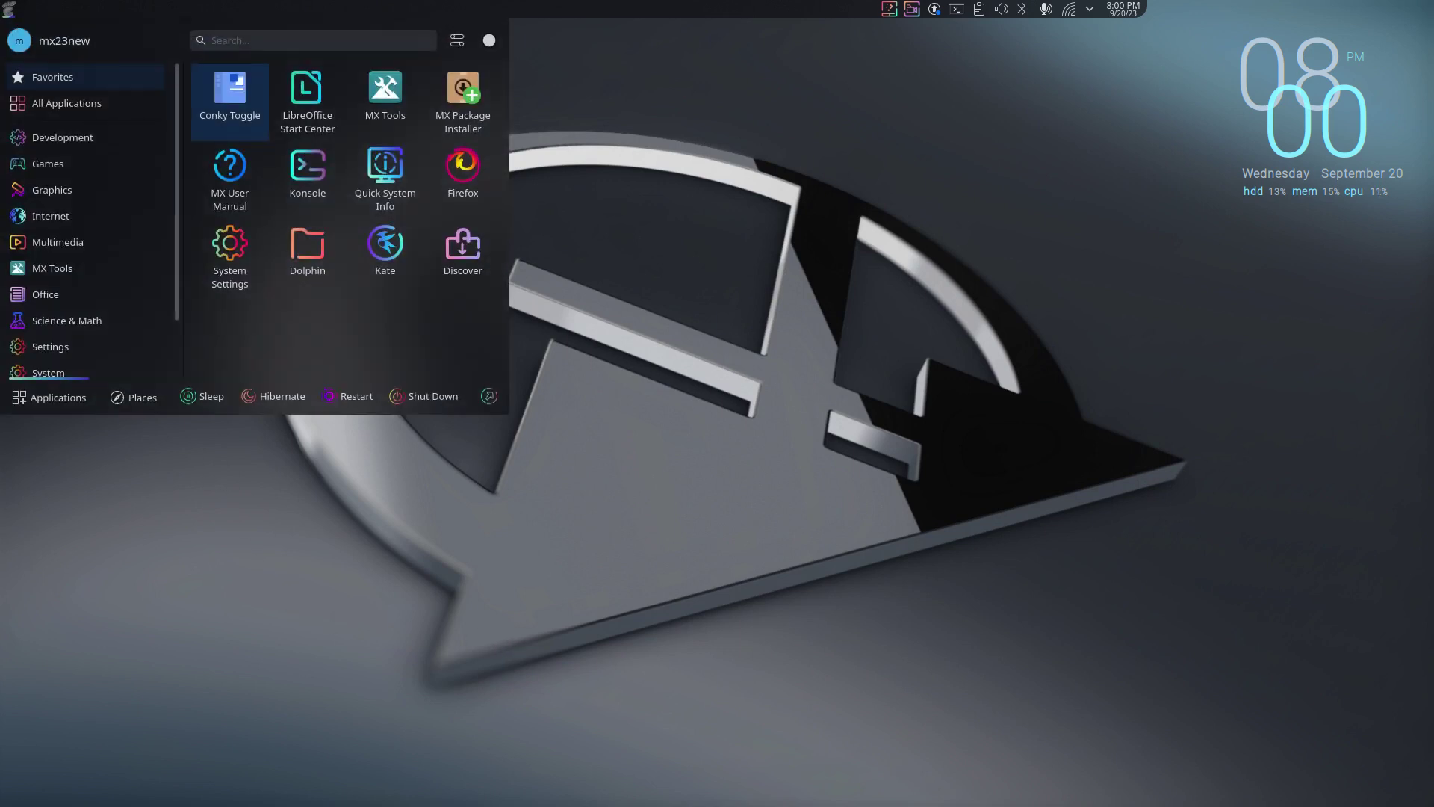
key(Down)
key(Down)
key(Return)
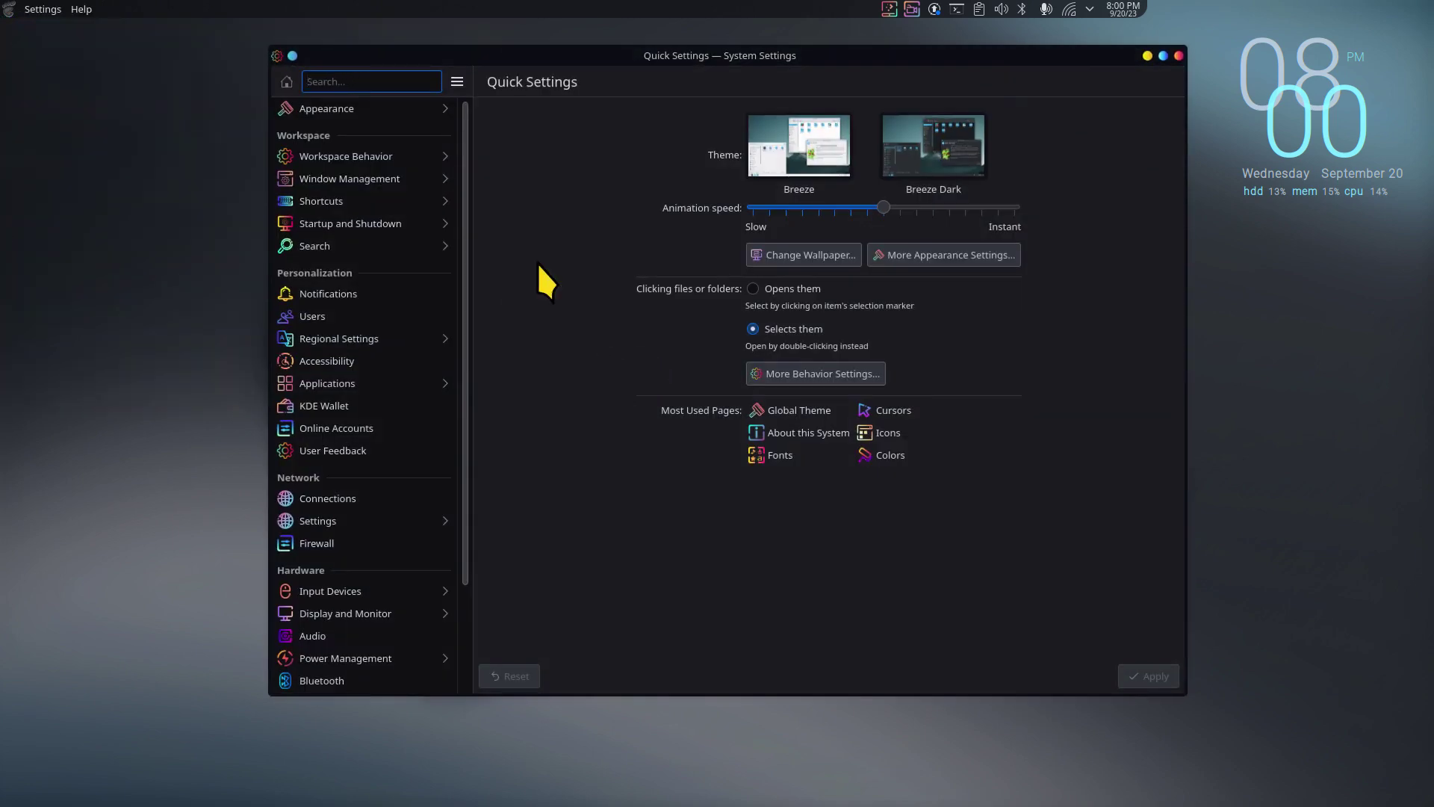
click(355, 110)
click(569, 400)
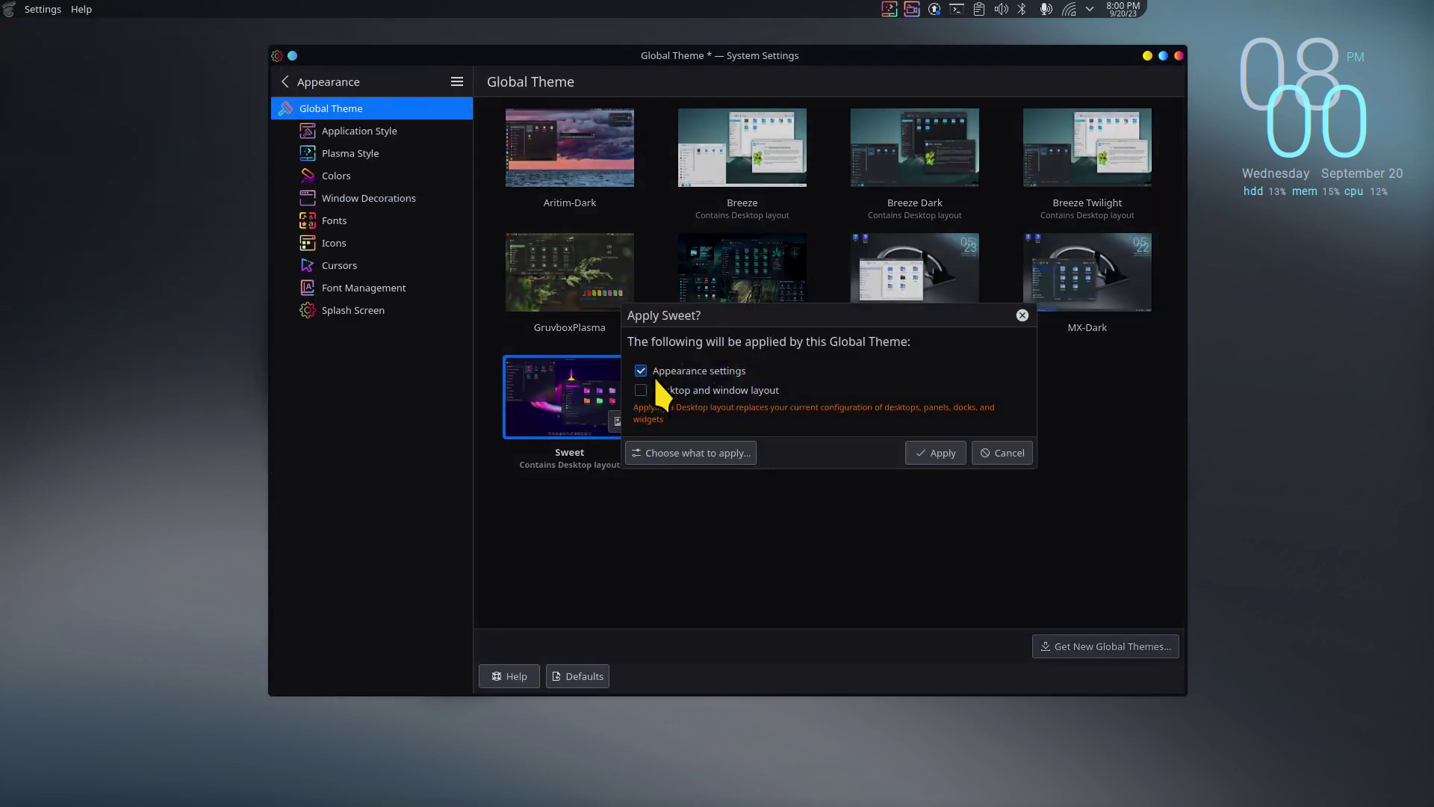
click(932, 457)
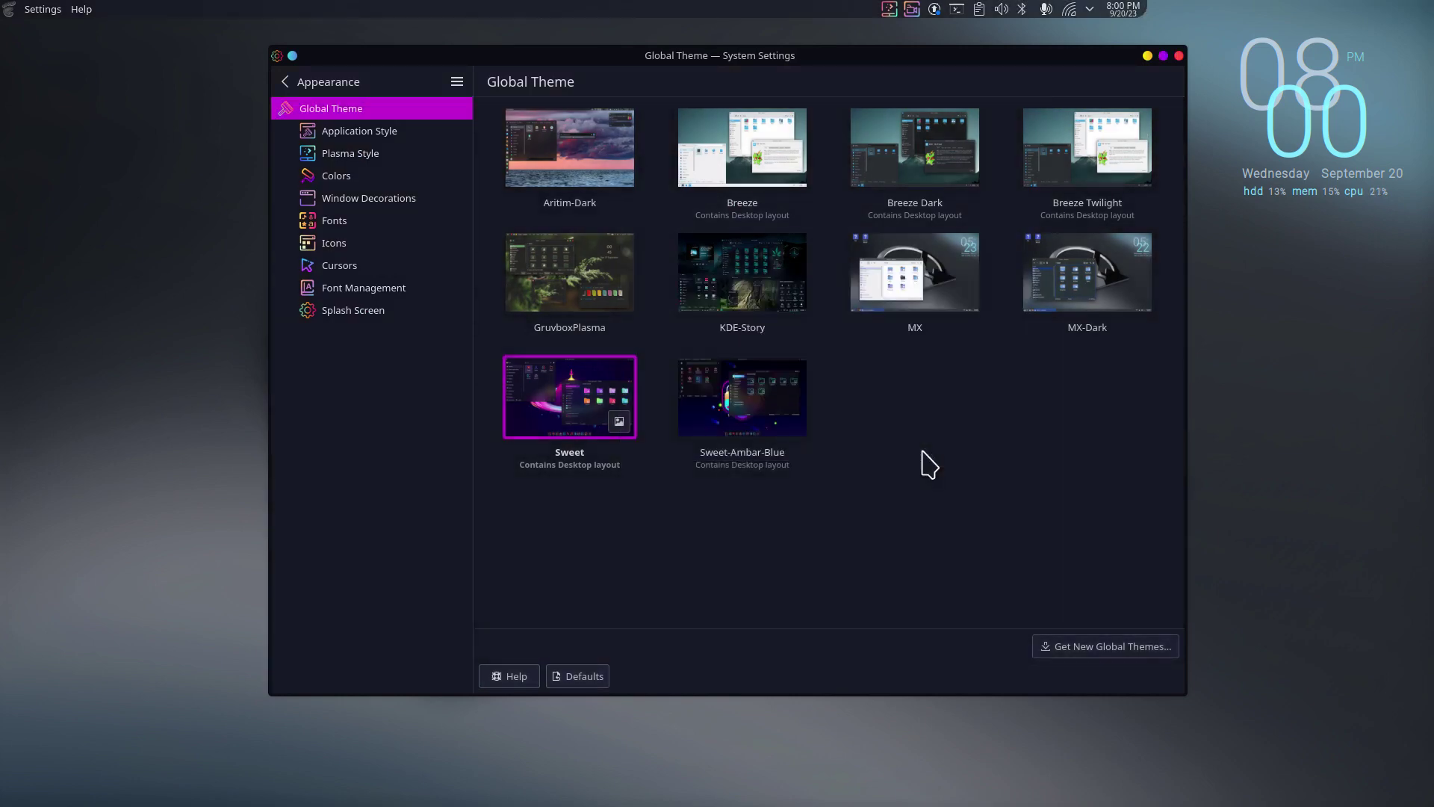
Close System Settings and view the application launcher styled with the Sweet theme.
click(1179, 56)
click(9, 9)
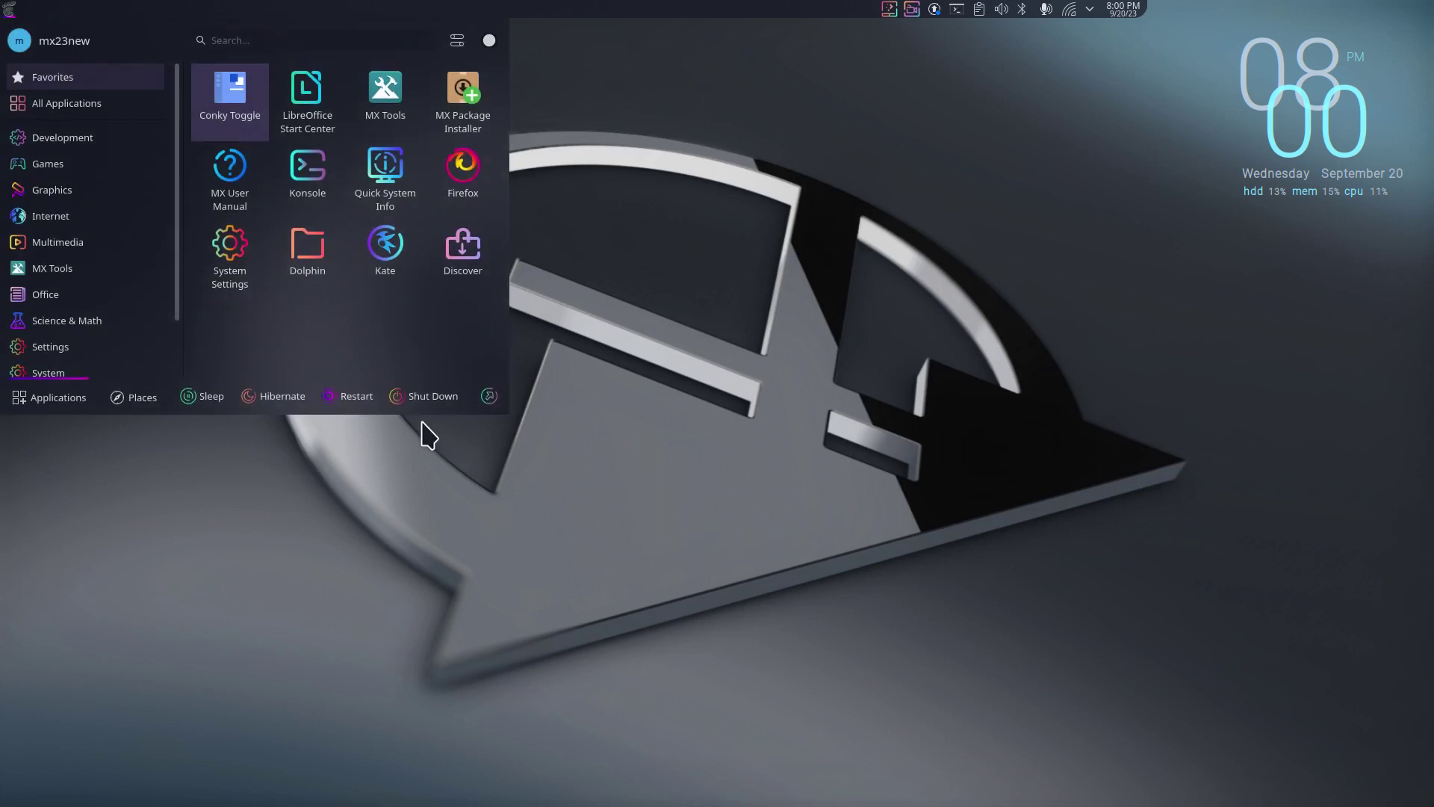
click(683, 202)
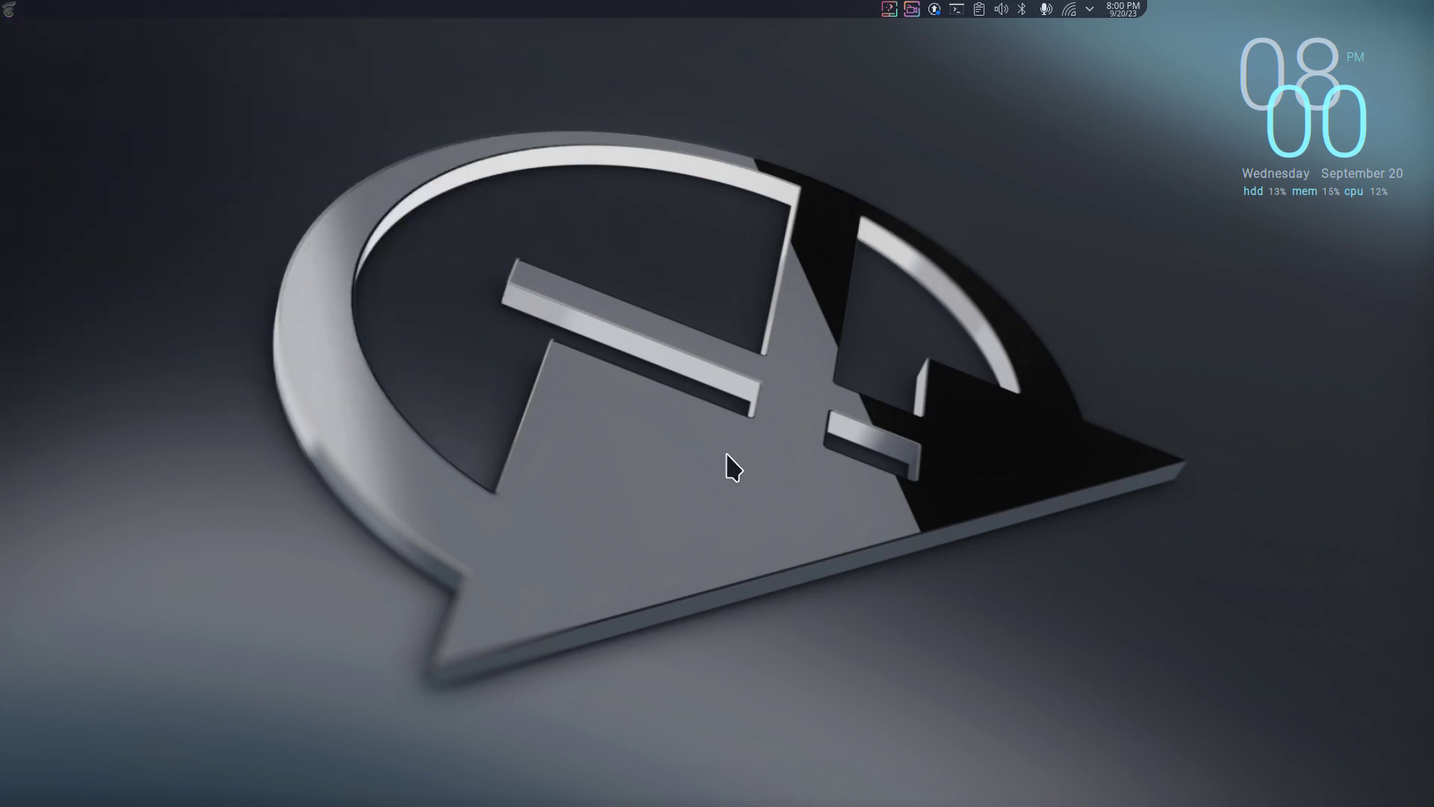
Search for "twe" to open MX Tweak, reset the KDE/Plasma defaults, and close the tool.
key(alt+space)
text(twe)
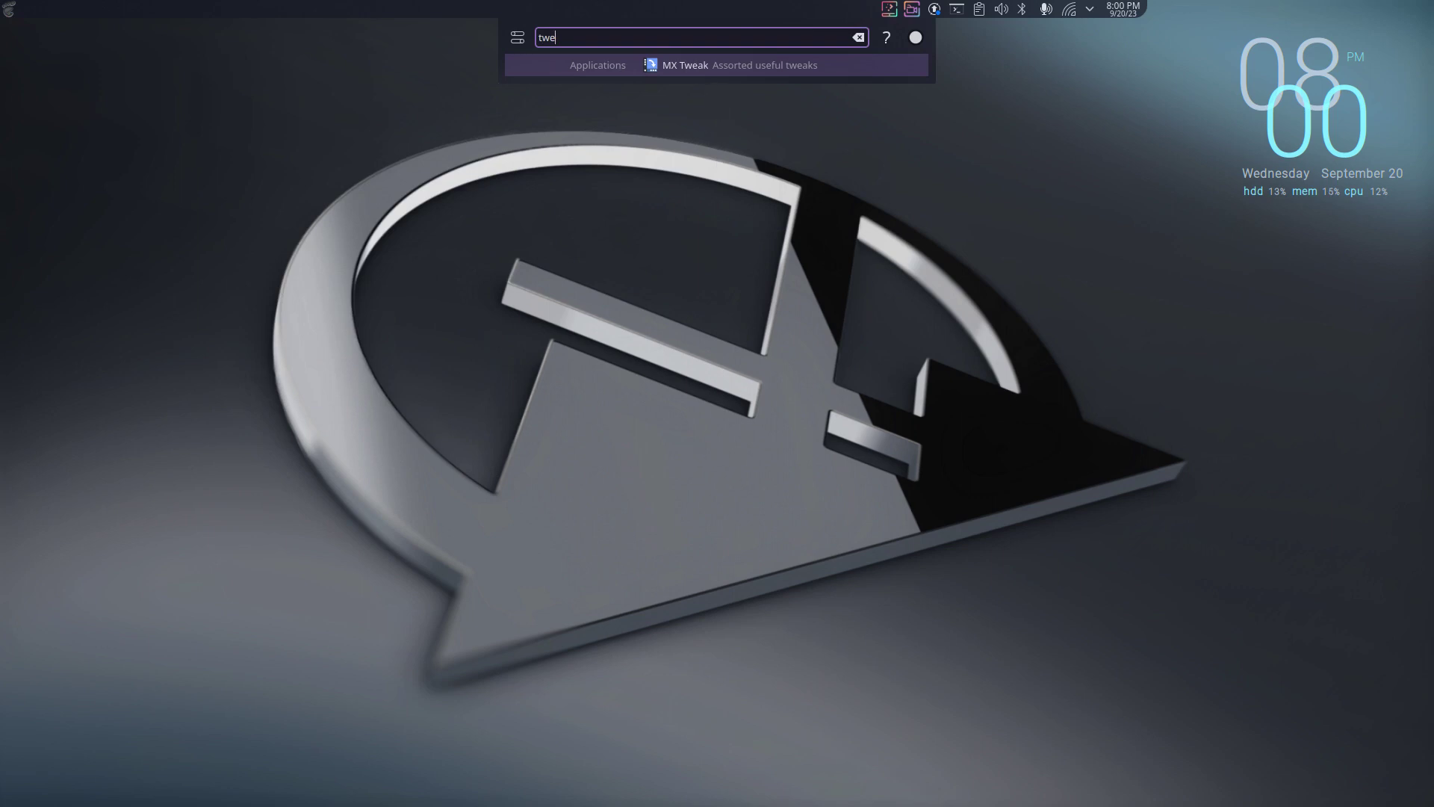
click(698, 68)
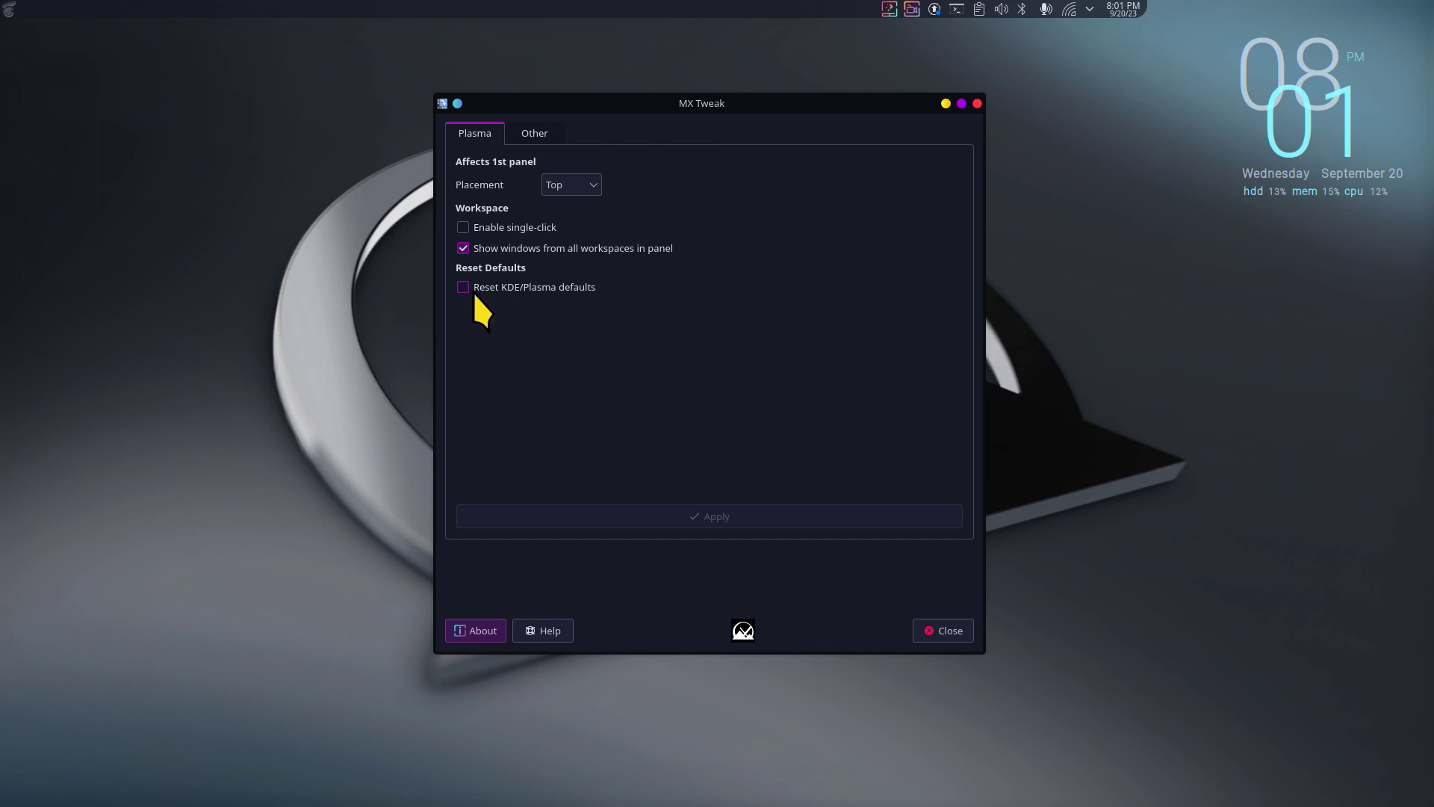
drag(729, 109, 655, 152)
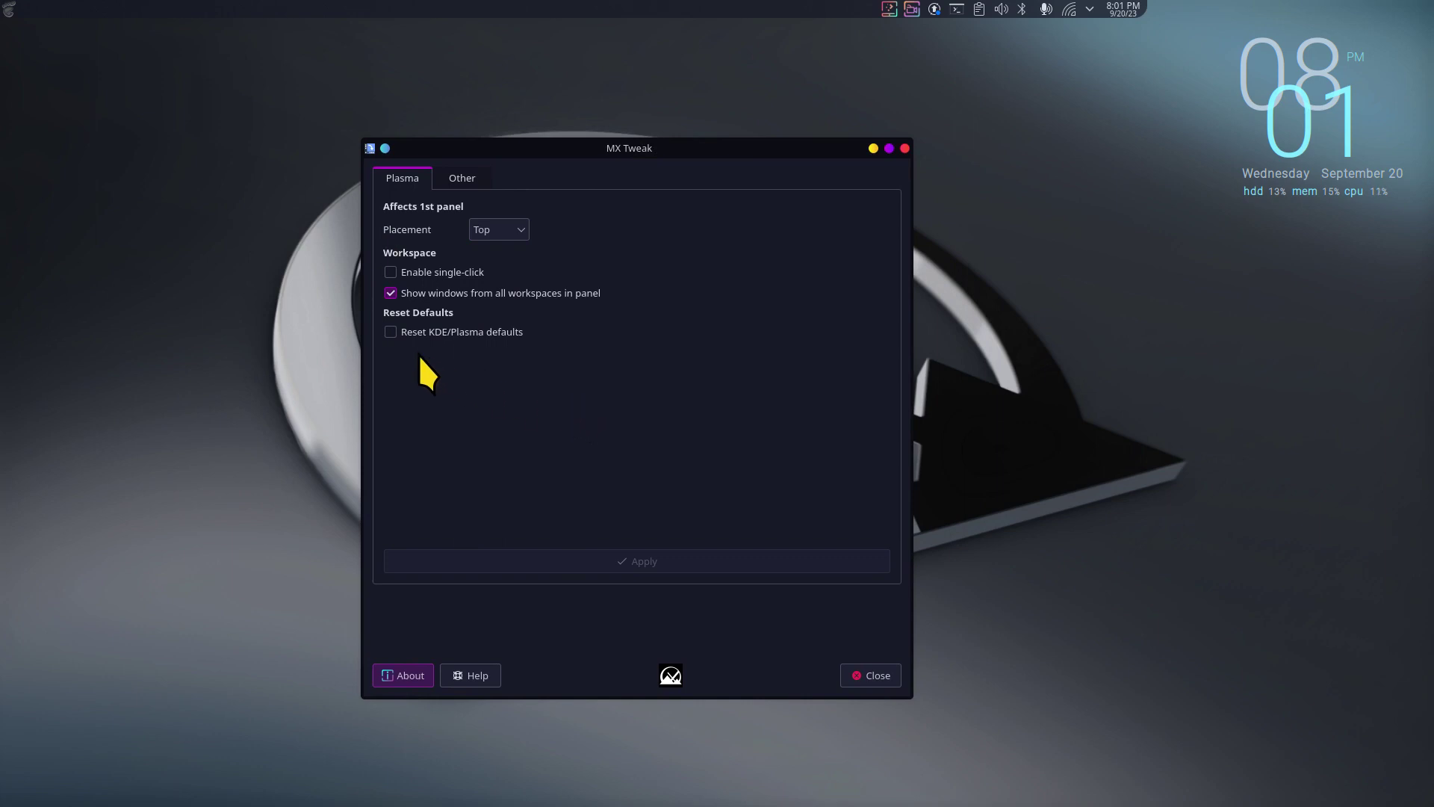
click(390, 329)
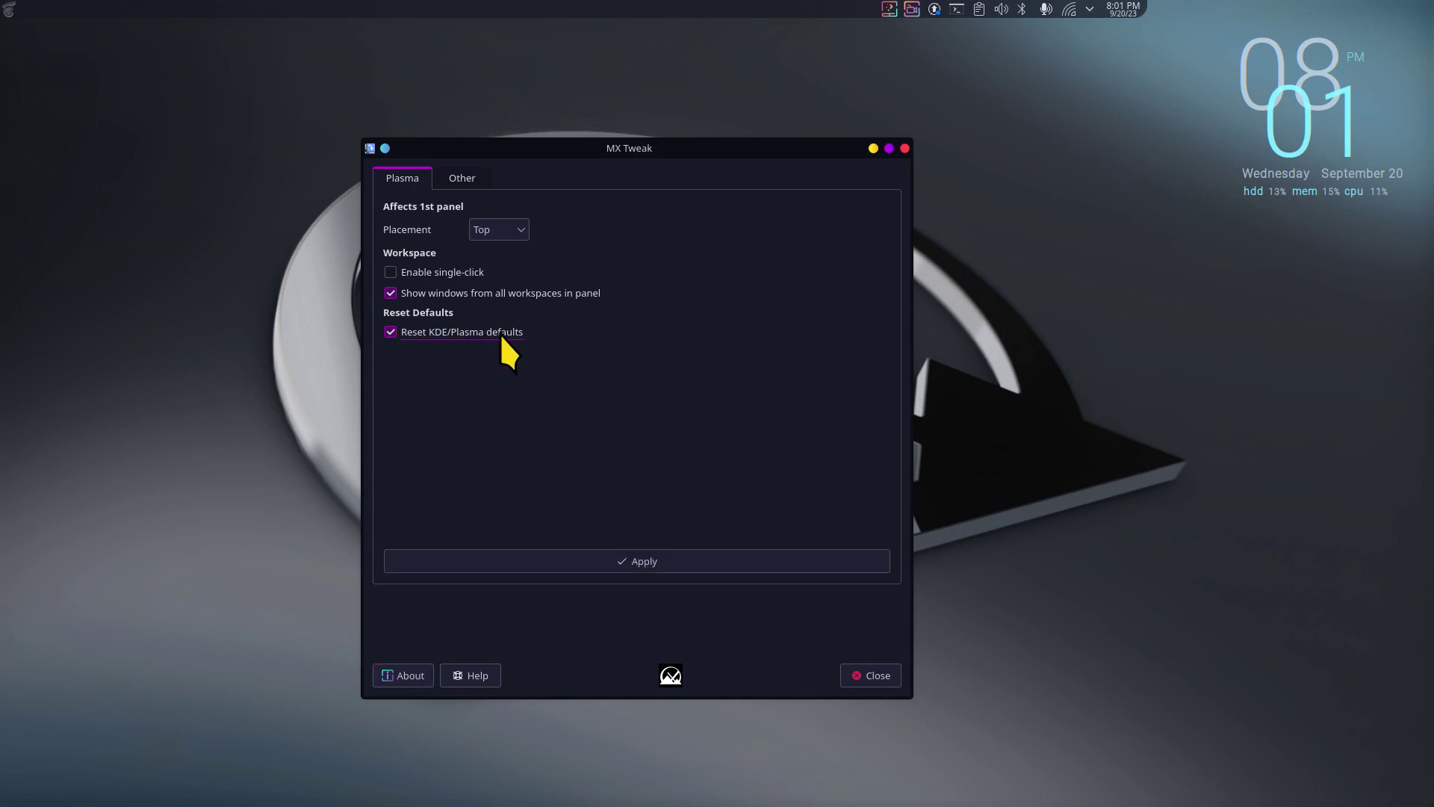
click(618, 553)
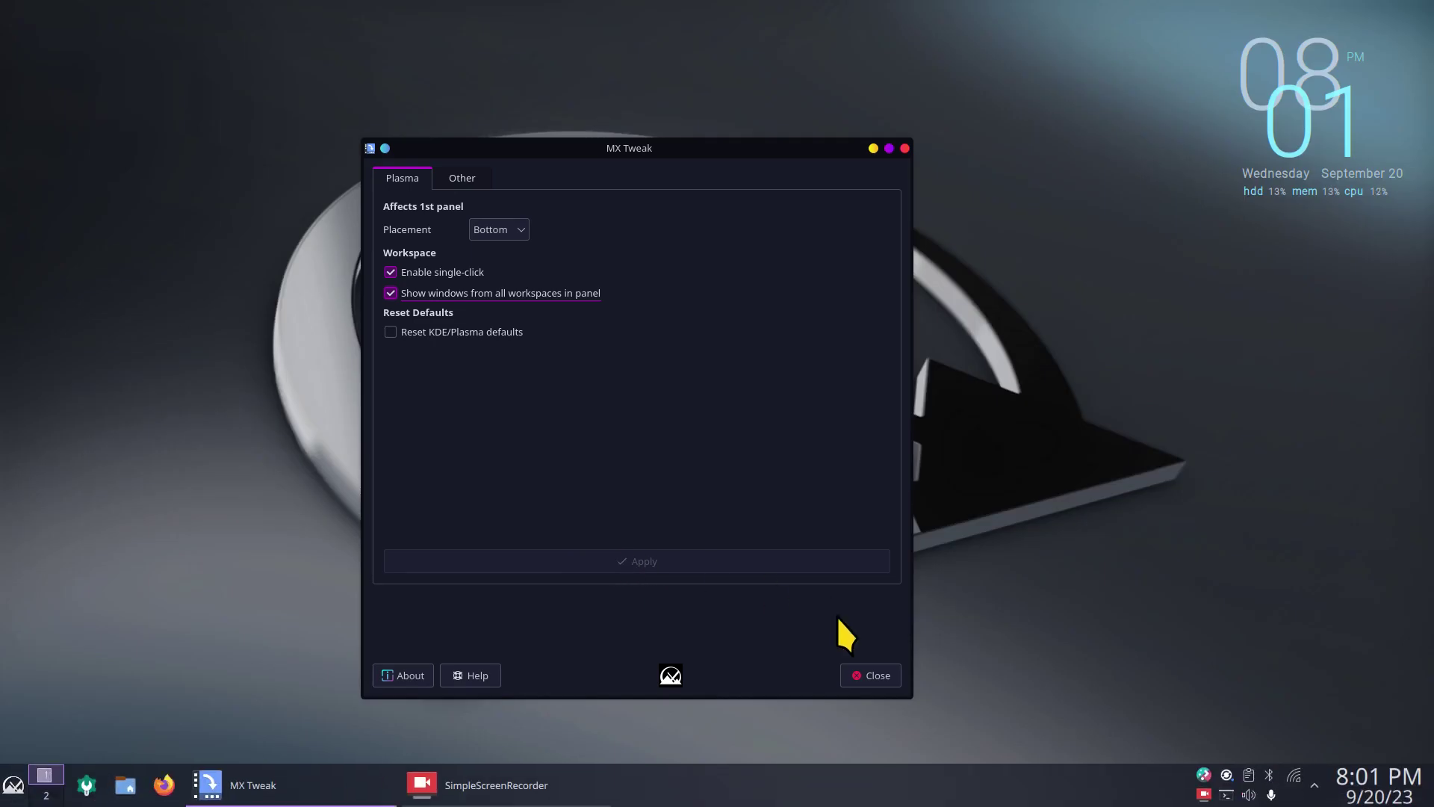
click(866, 675)
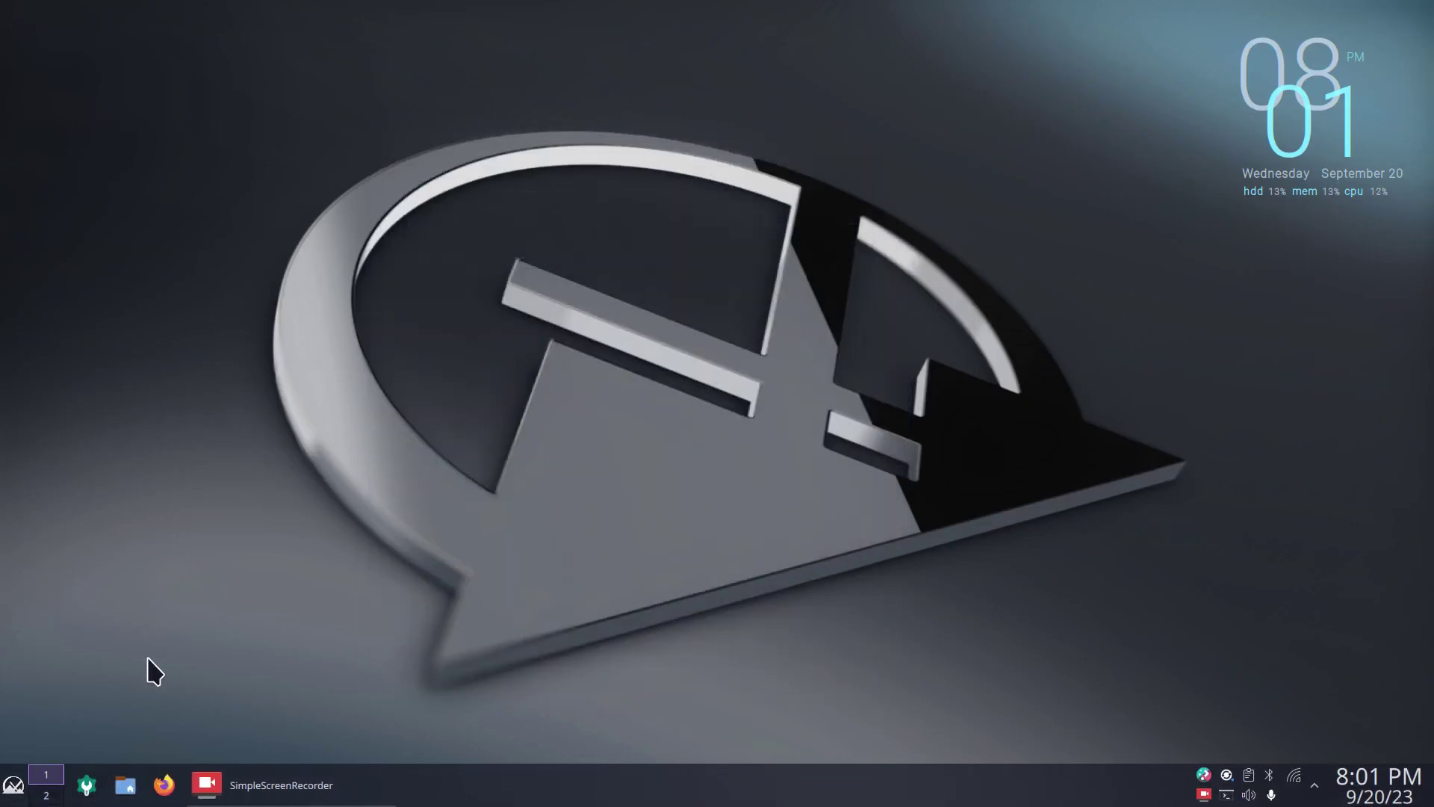
View the default application menu, then reapply the Sweet global theme in System Settings with only its appearance settings.
click(14, 784)
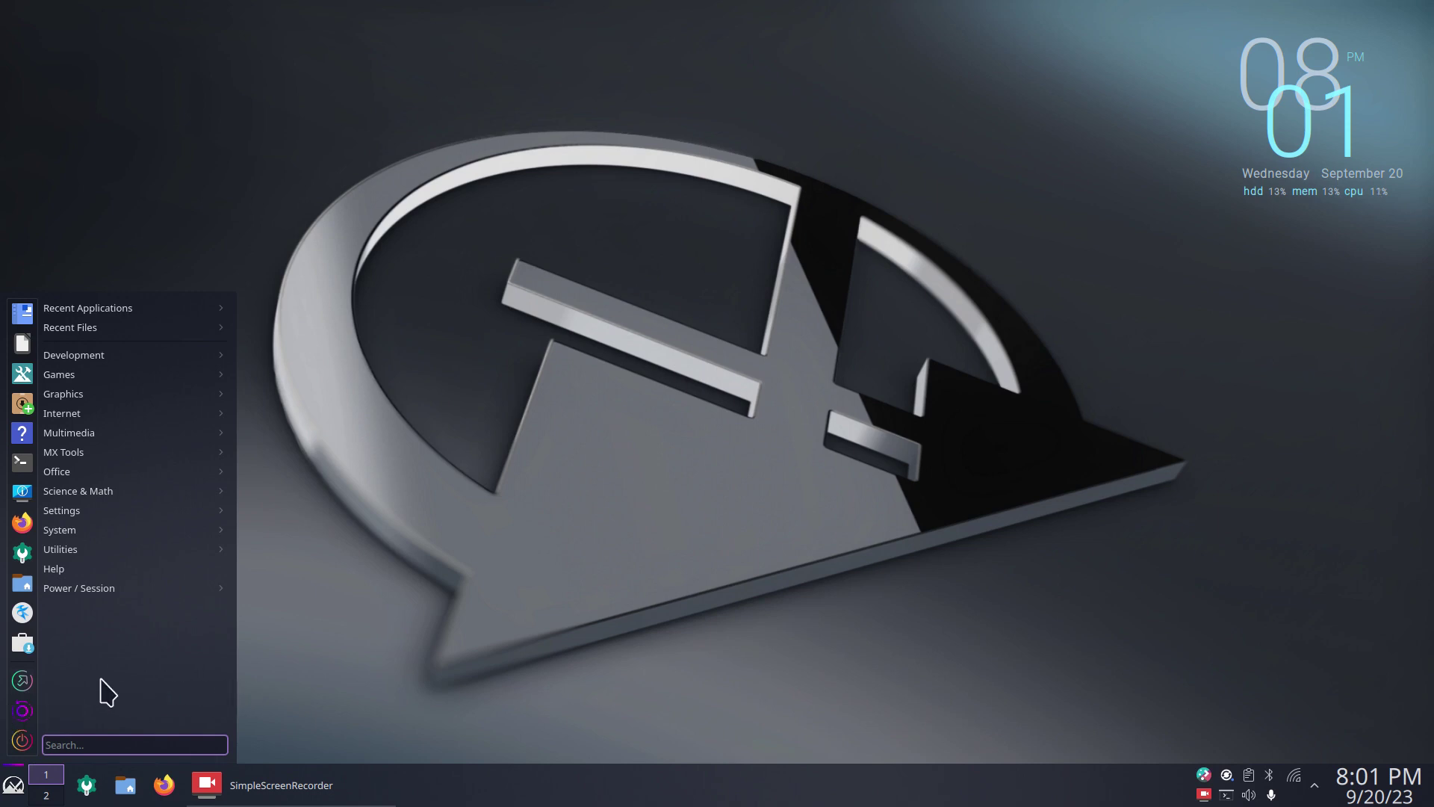
click(87, 784)
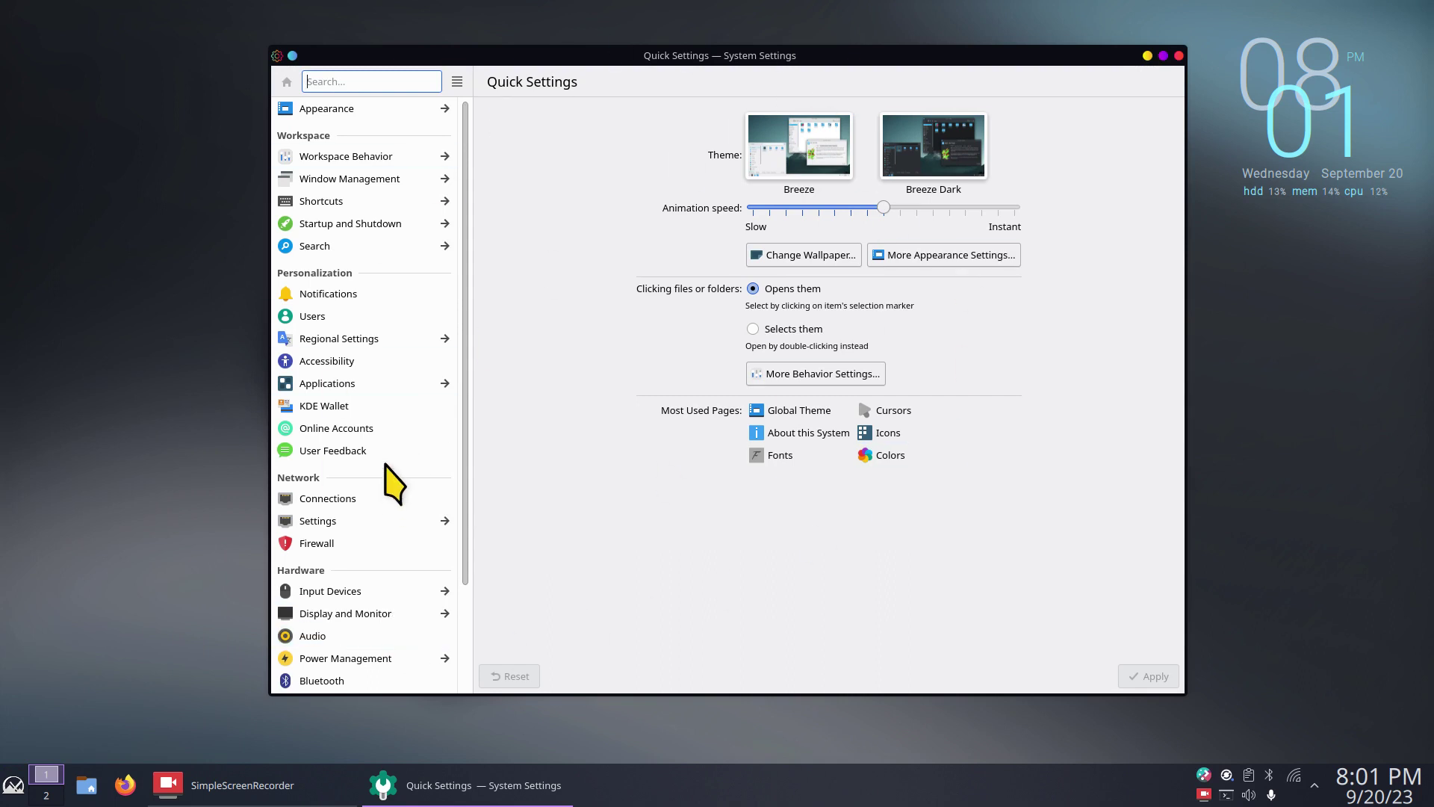
click(14, 786)
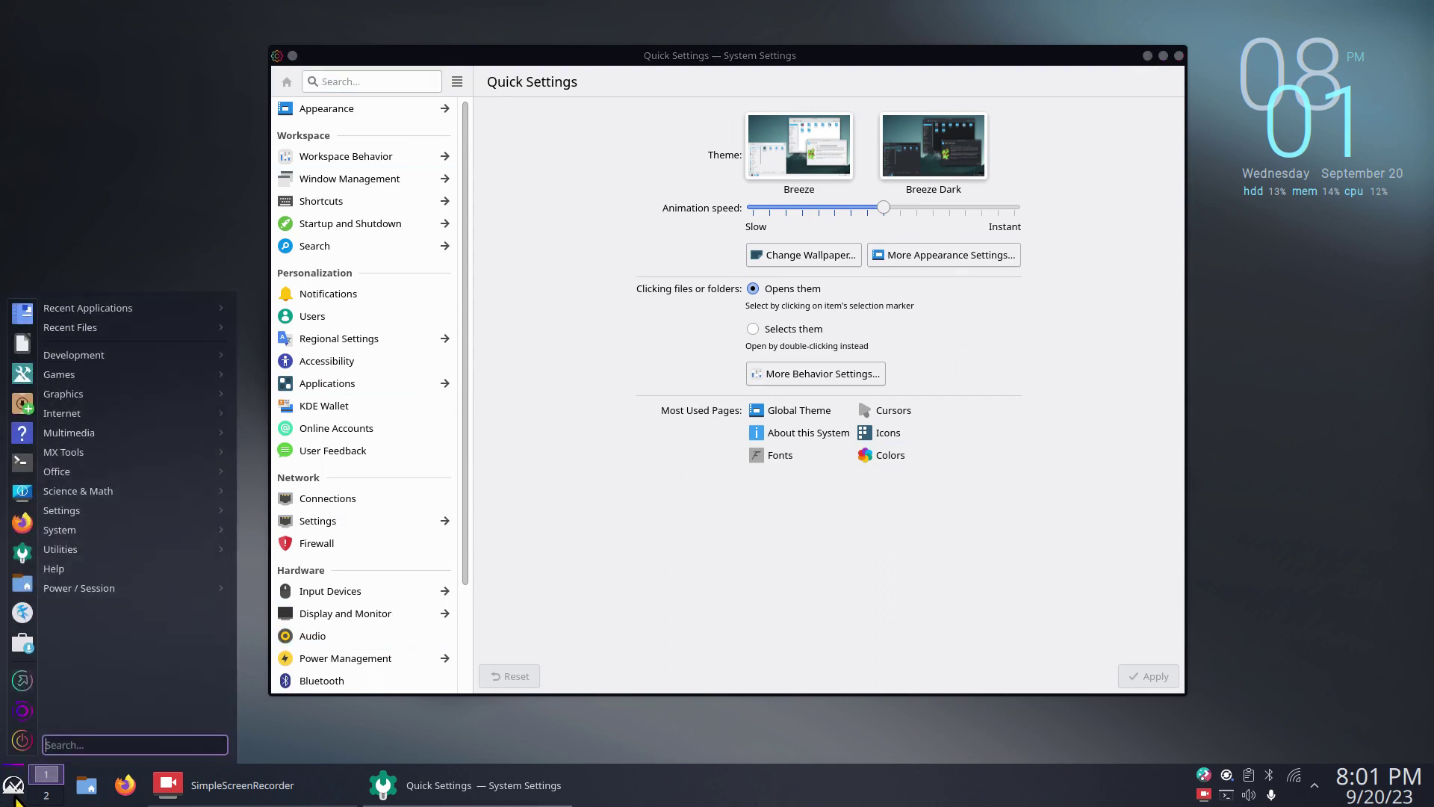
click(635, 460)
click(424, 108)
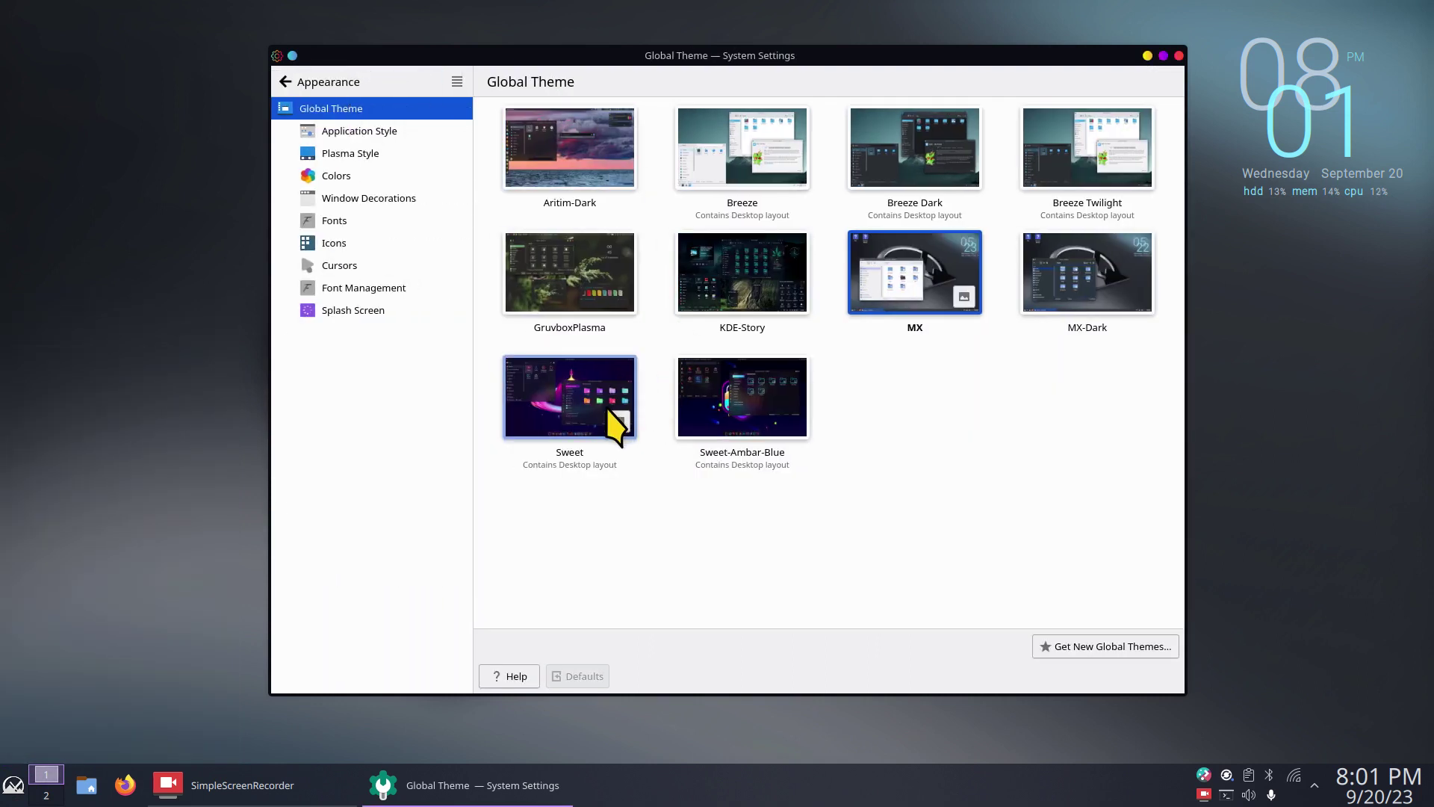
click(544, 377)
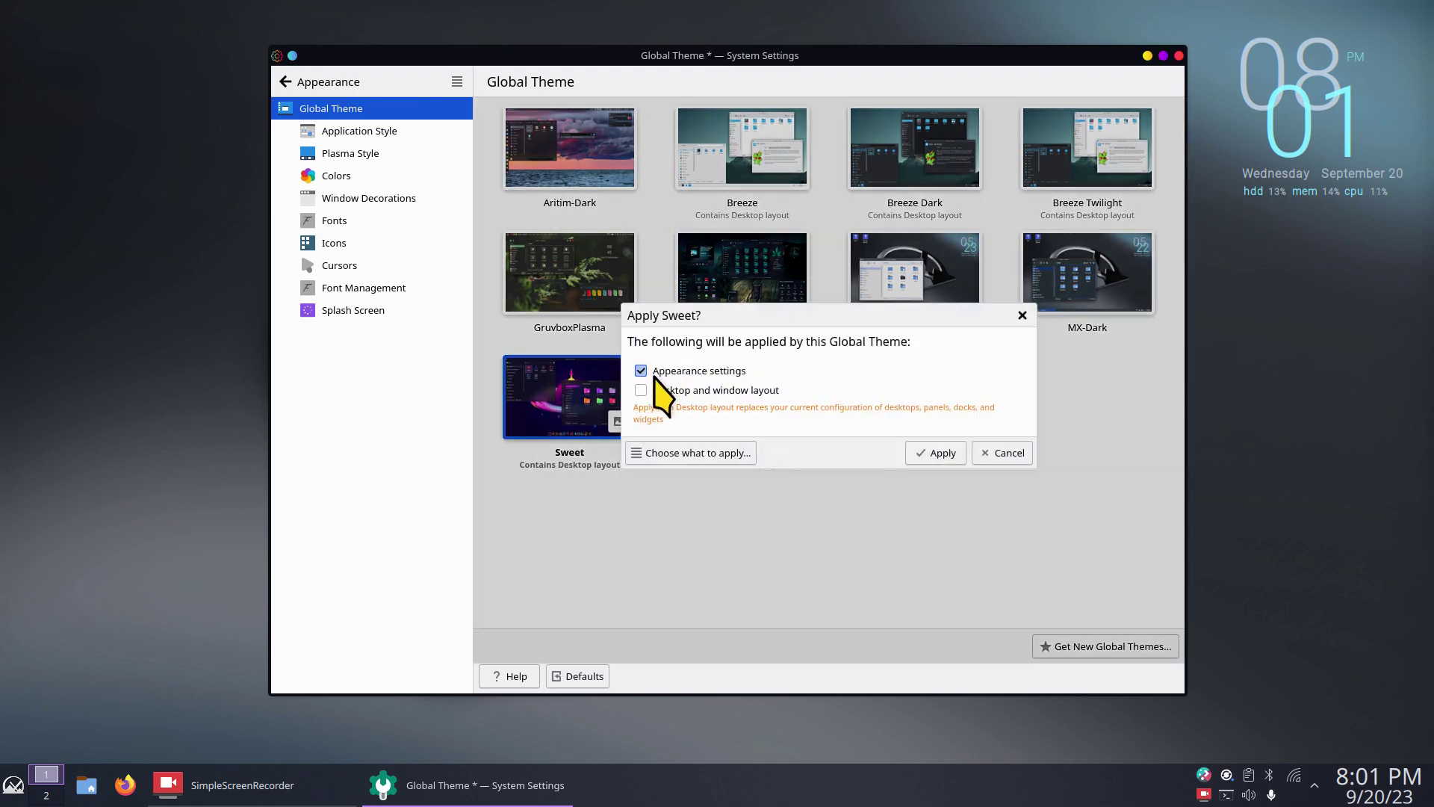
click(938, 452)
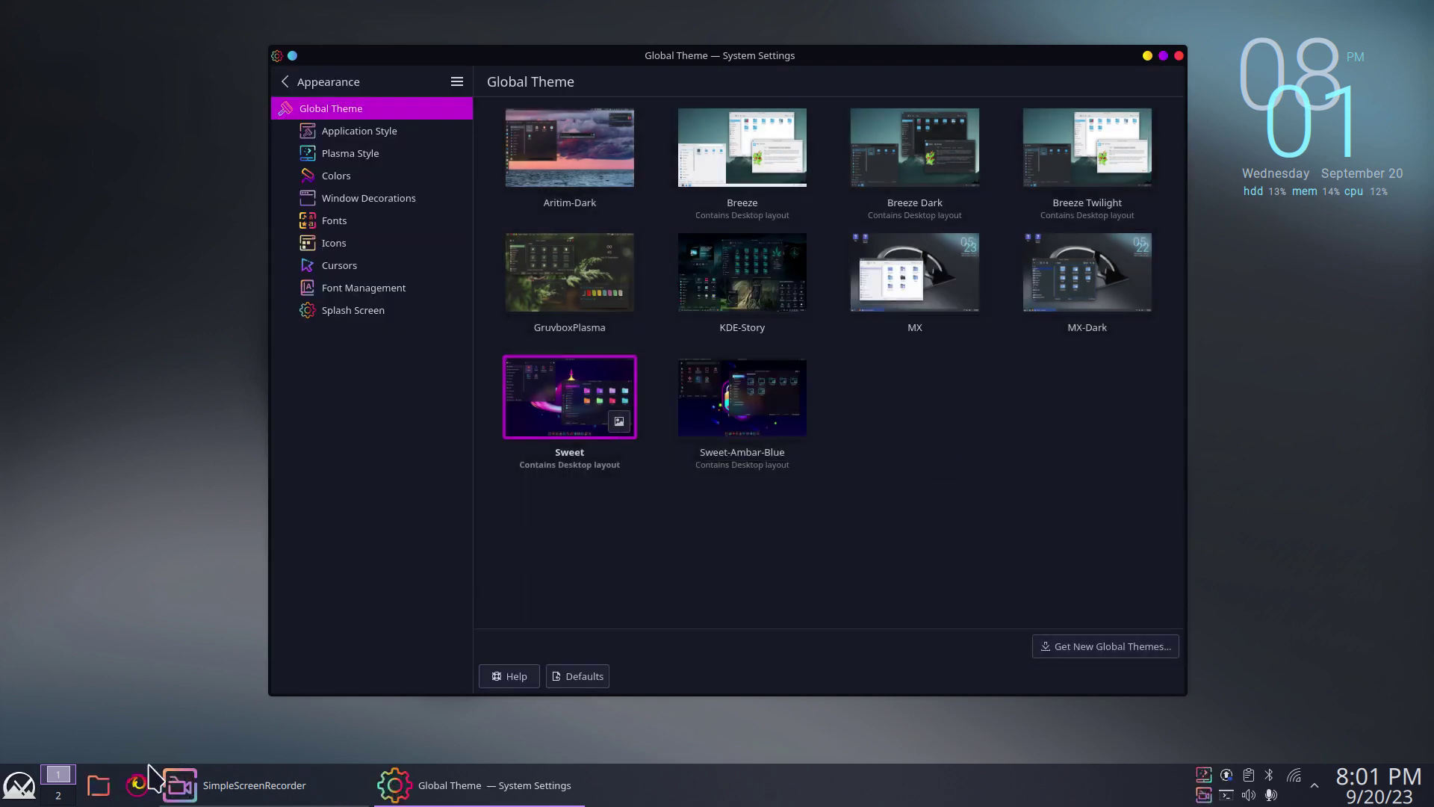
Examine the Sweet theme in the Dolphin home folder and on the shut-down screen, cancelling the shutdown and closing Dolphin.
click(100, 792)
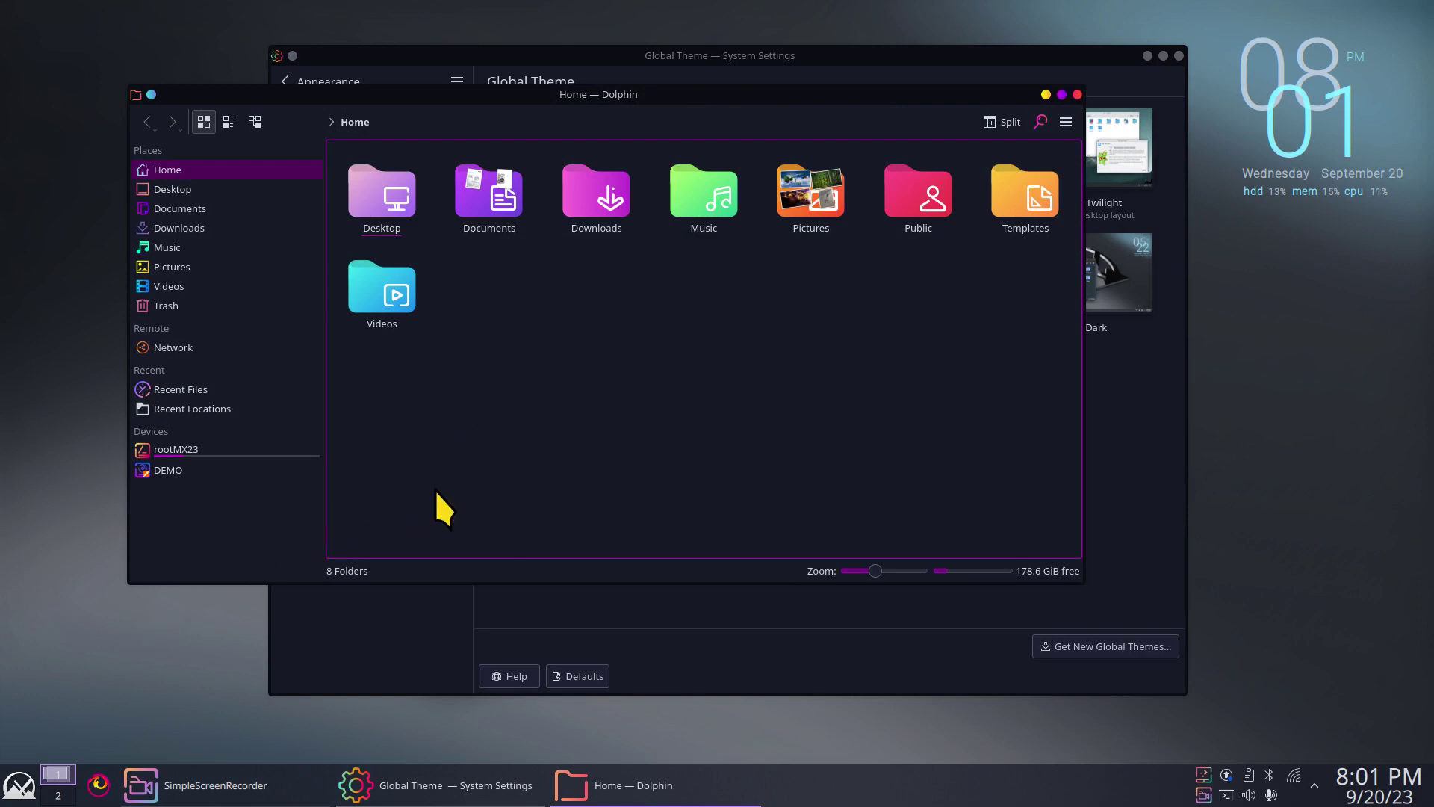
click(29, 786)
click(22, 740)
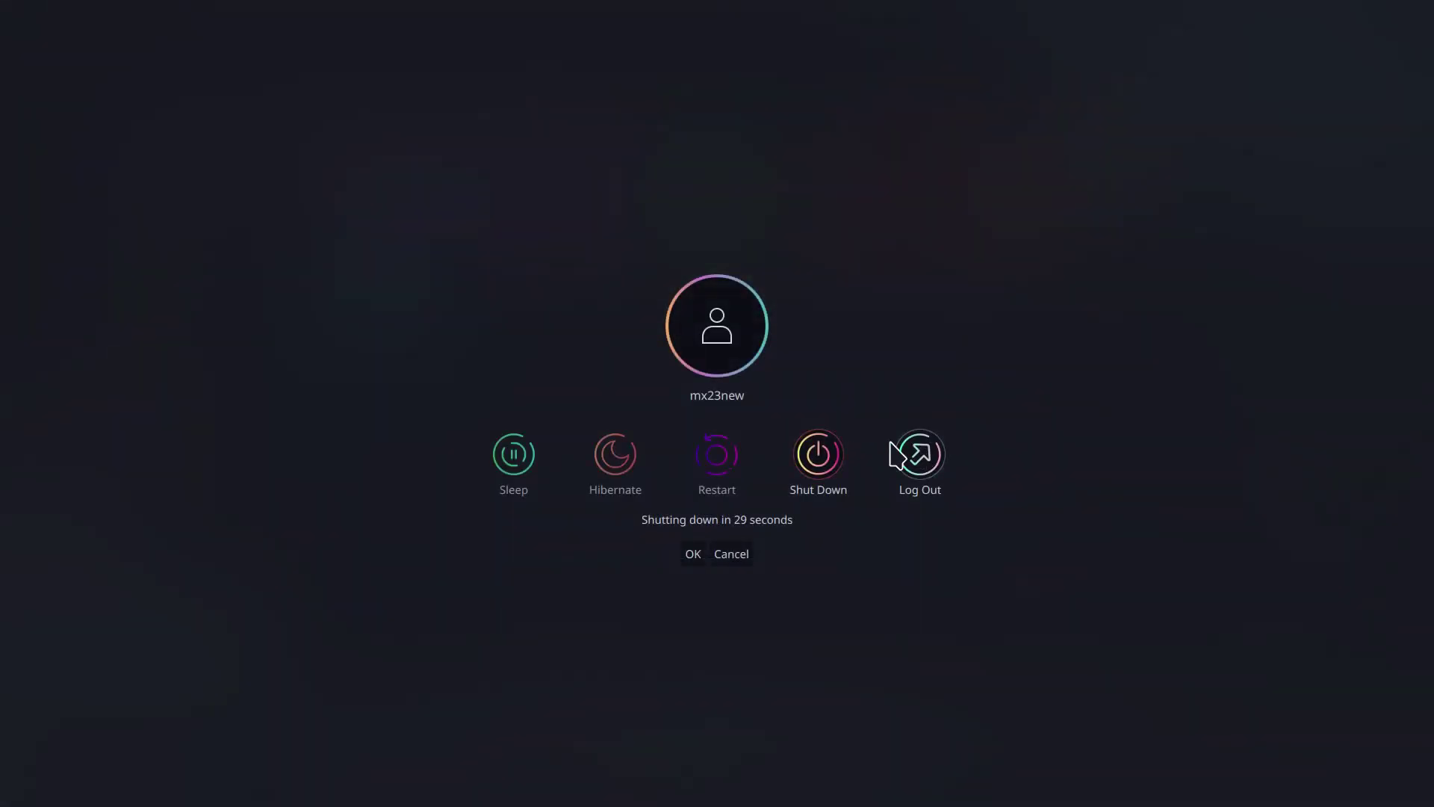
click(732, 554)
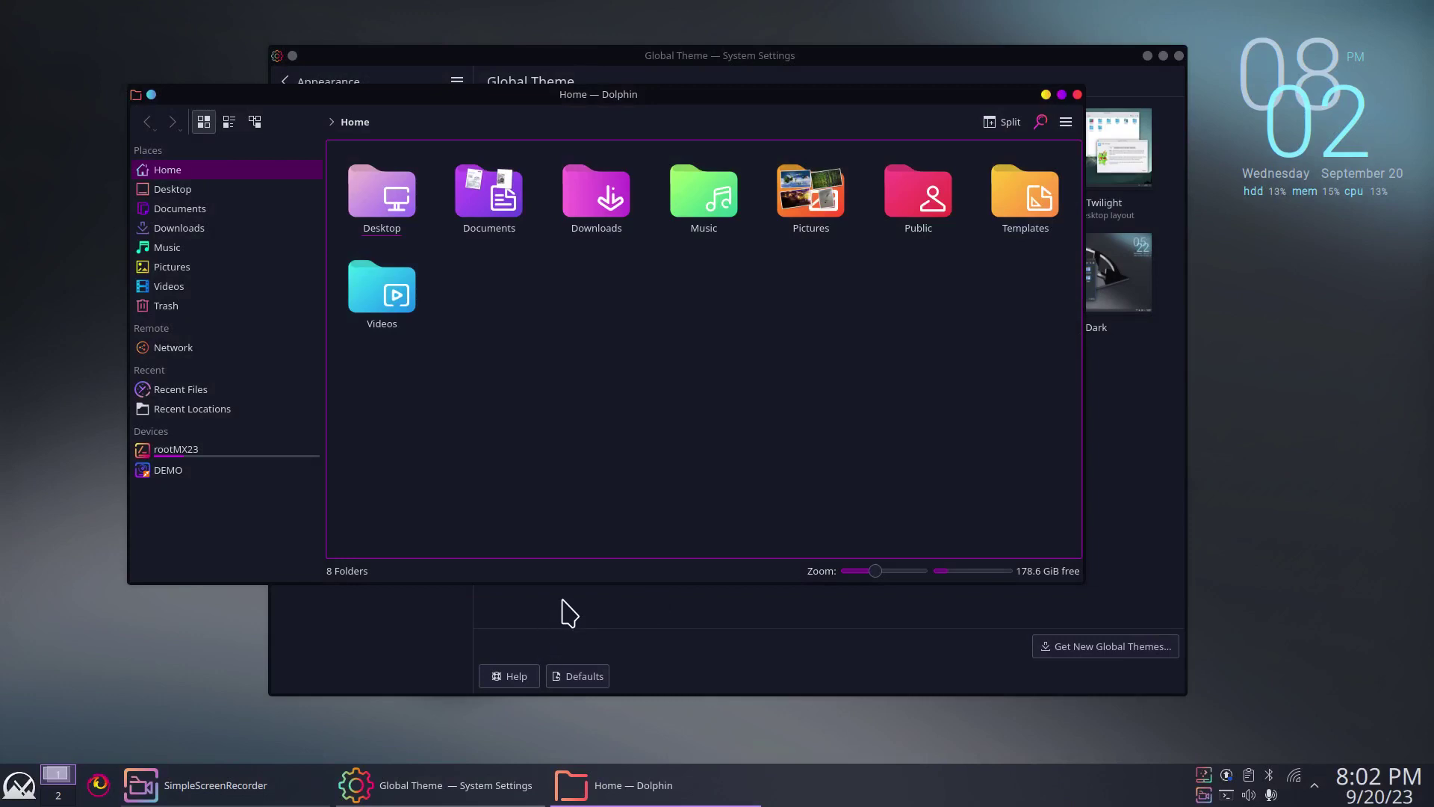
click(1077, 94)
Select the KDE-Story global theme, review its individual appearance components, and apply it.
click(738, 291)
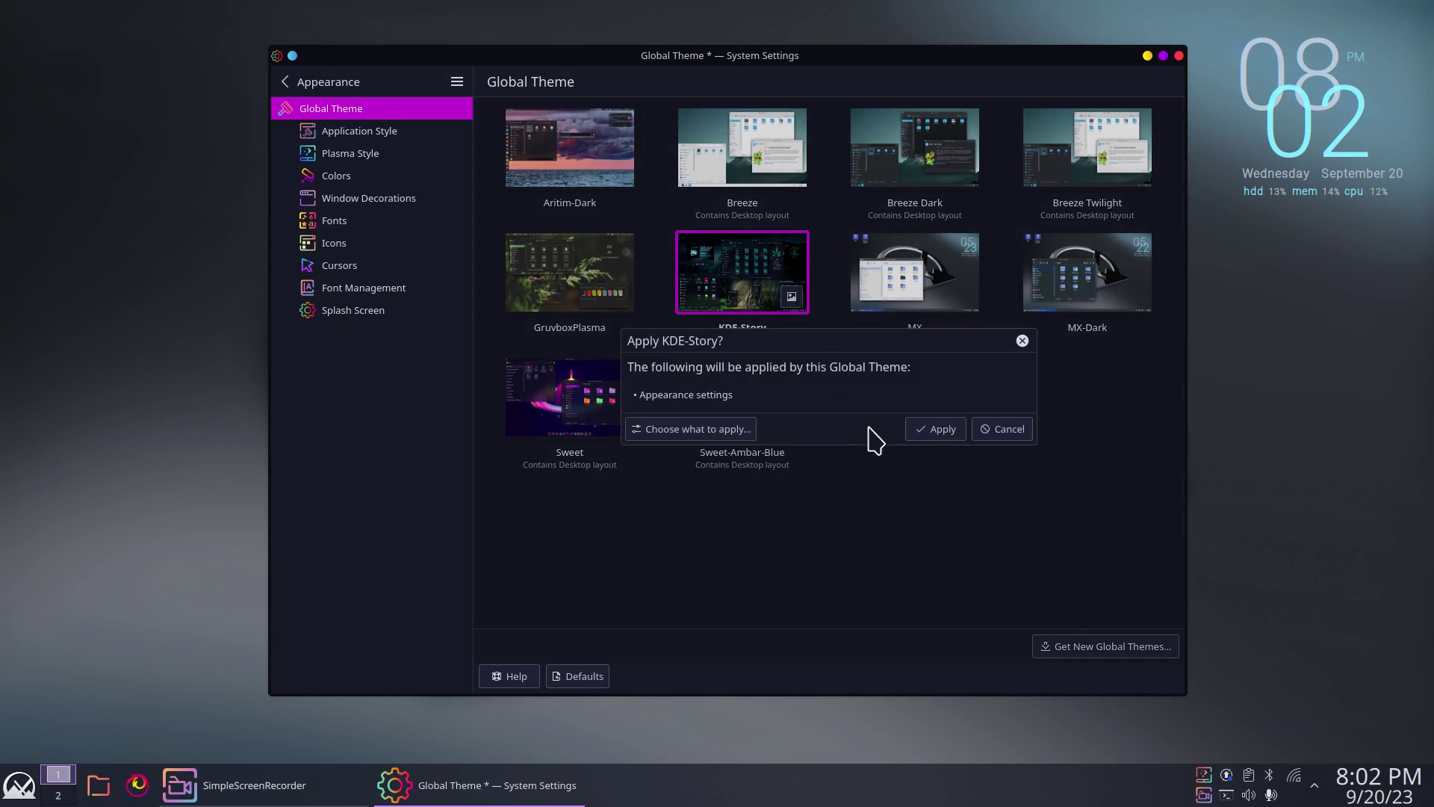
click(701, 428)
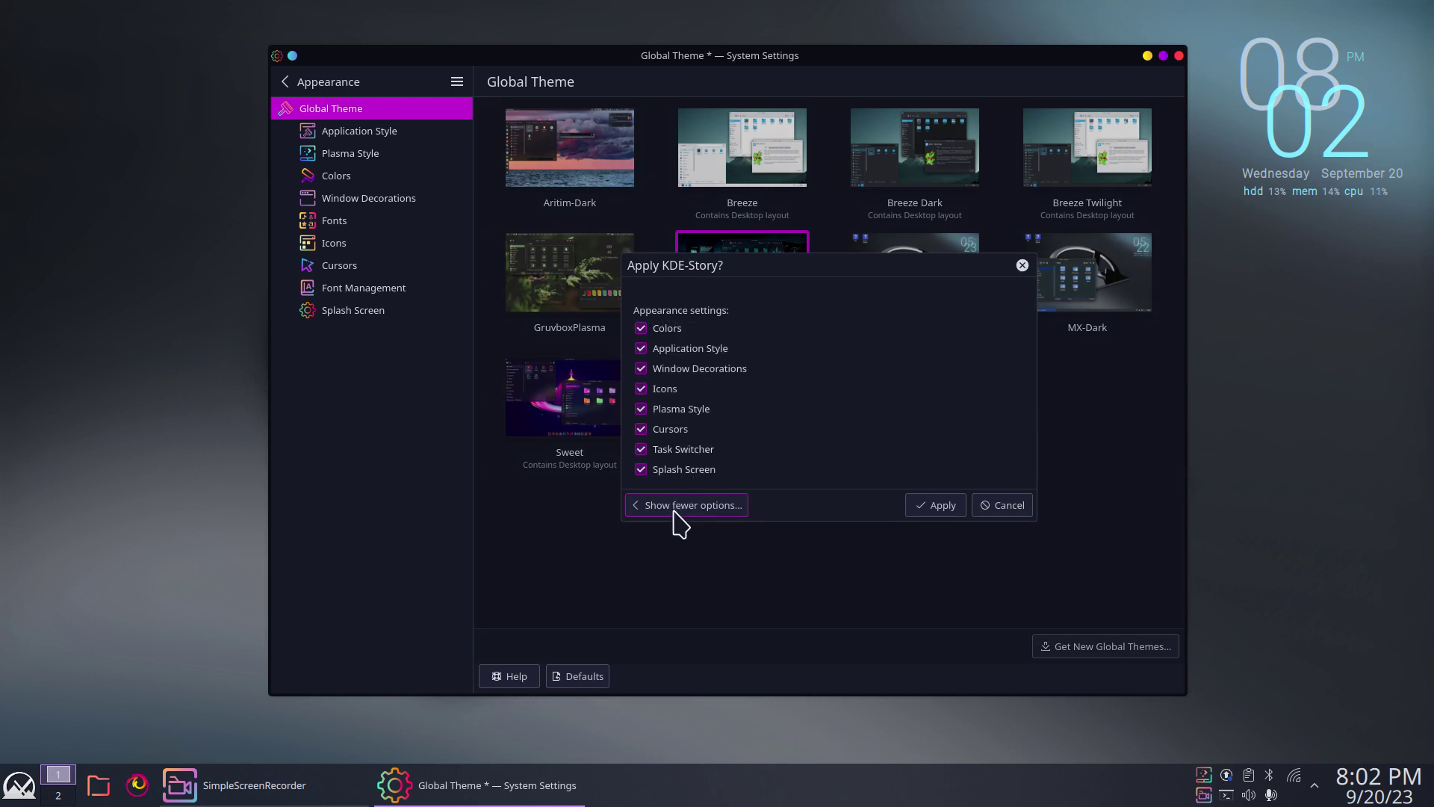
click(676, 505)
click(936, 430)
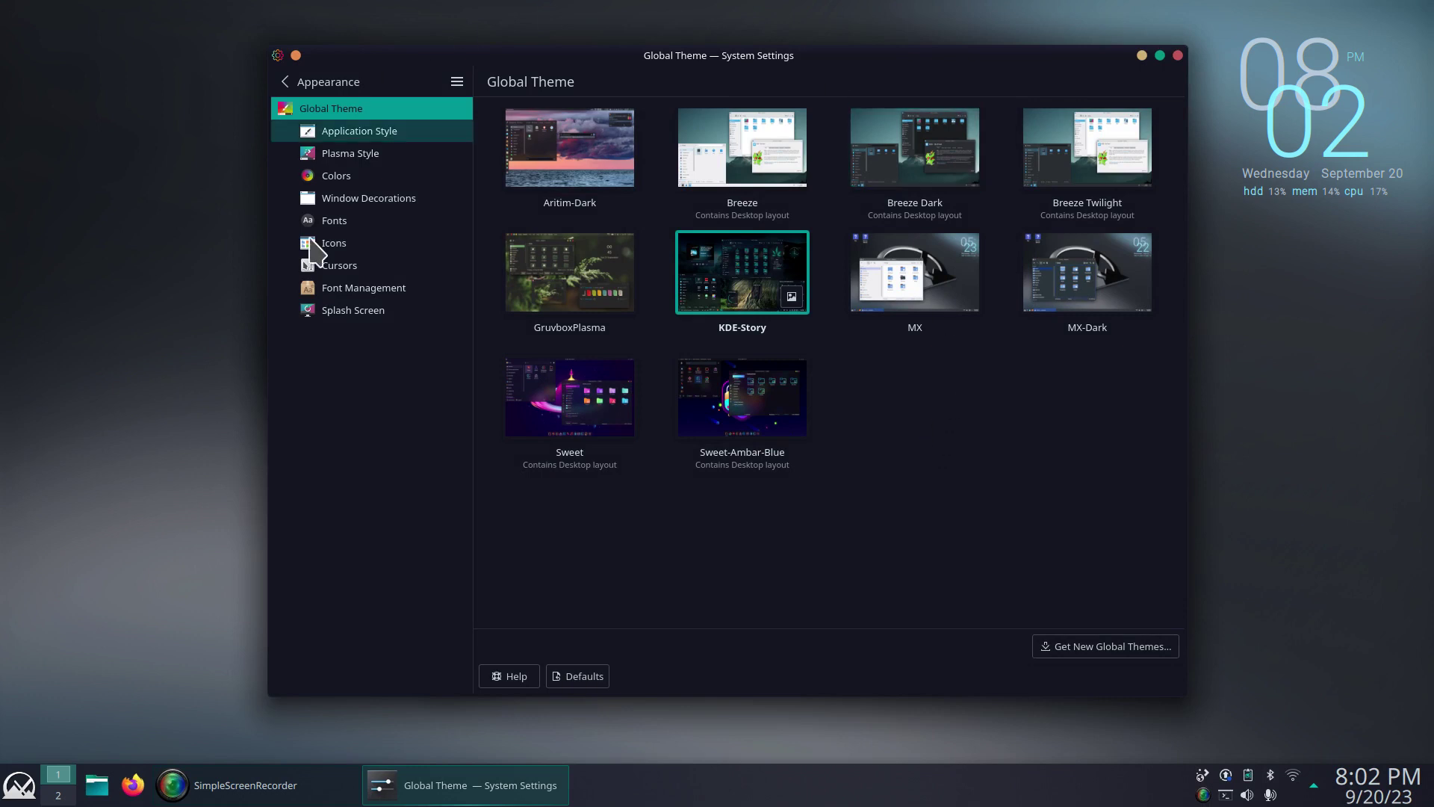
Examine the KDE-Story folder icons in Dolphin, try the window's context help on the folder view, and close Dolphin.
click(99, 783)
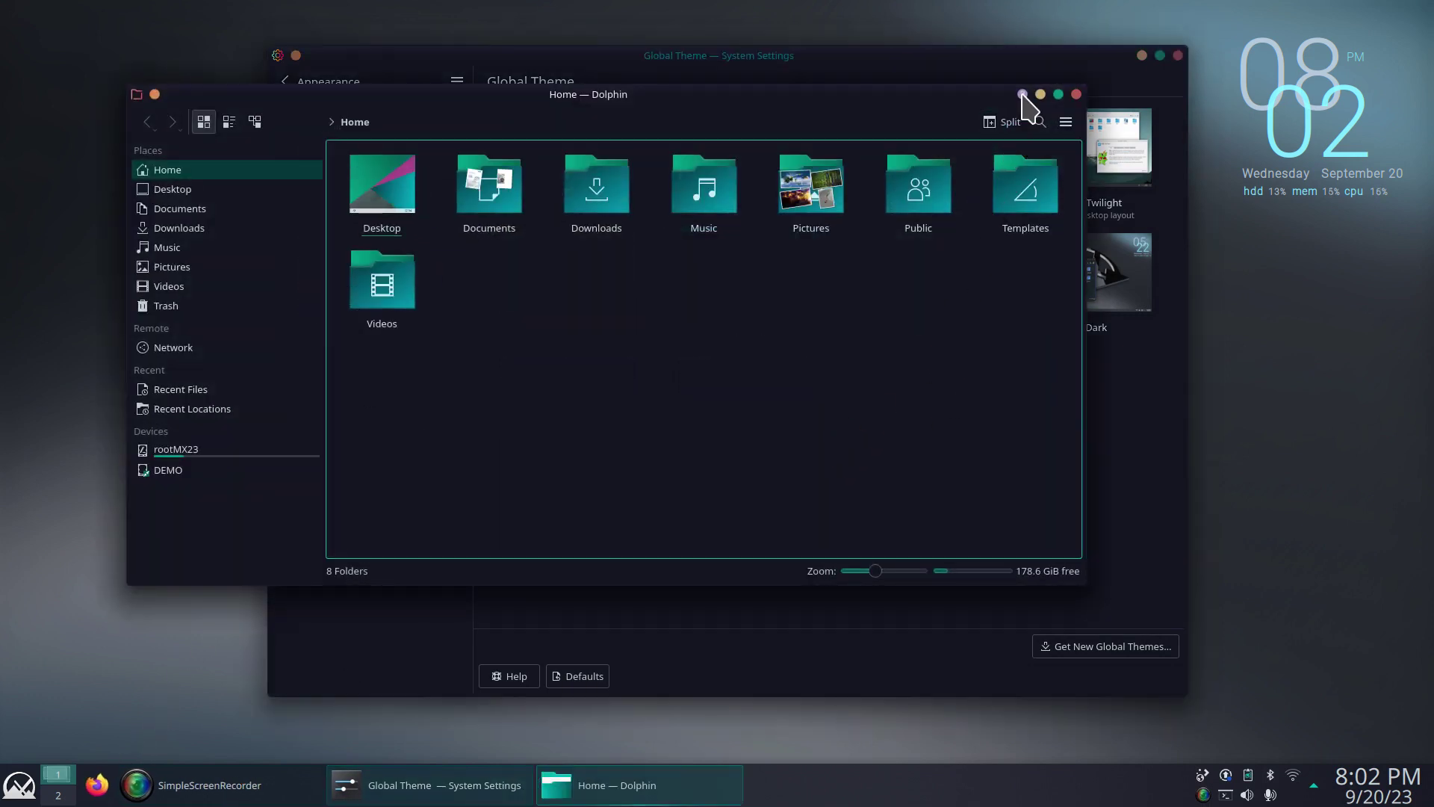
drag(893, 95, 929, 220)
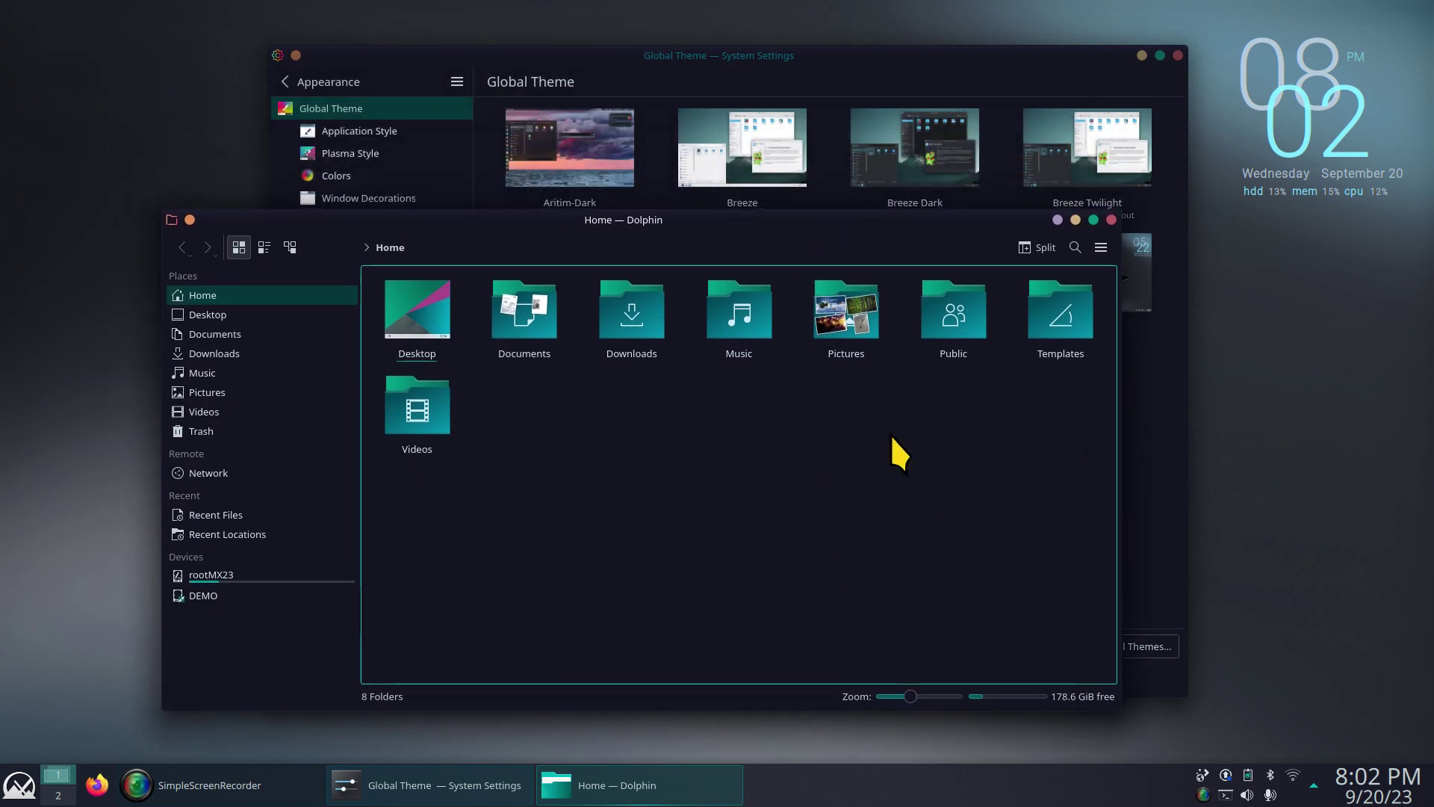
click(1058, 220)
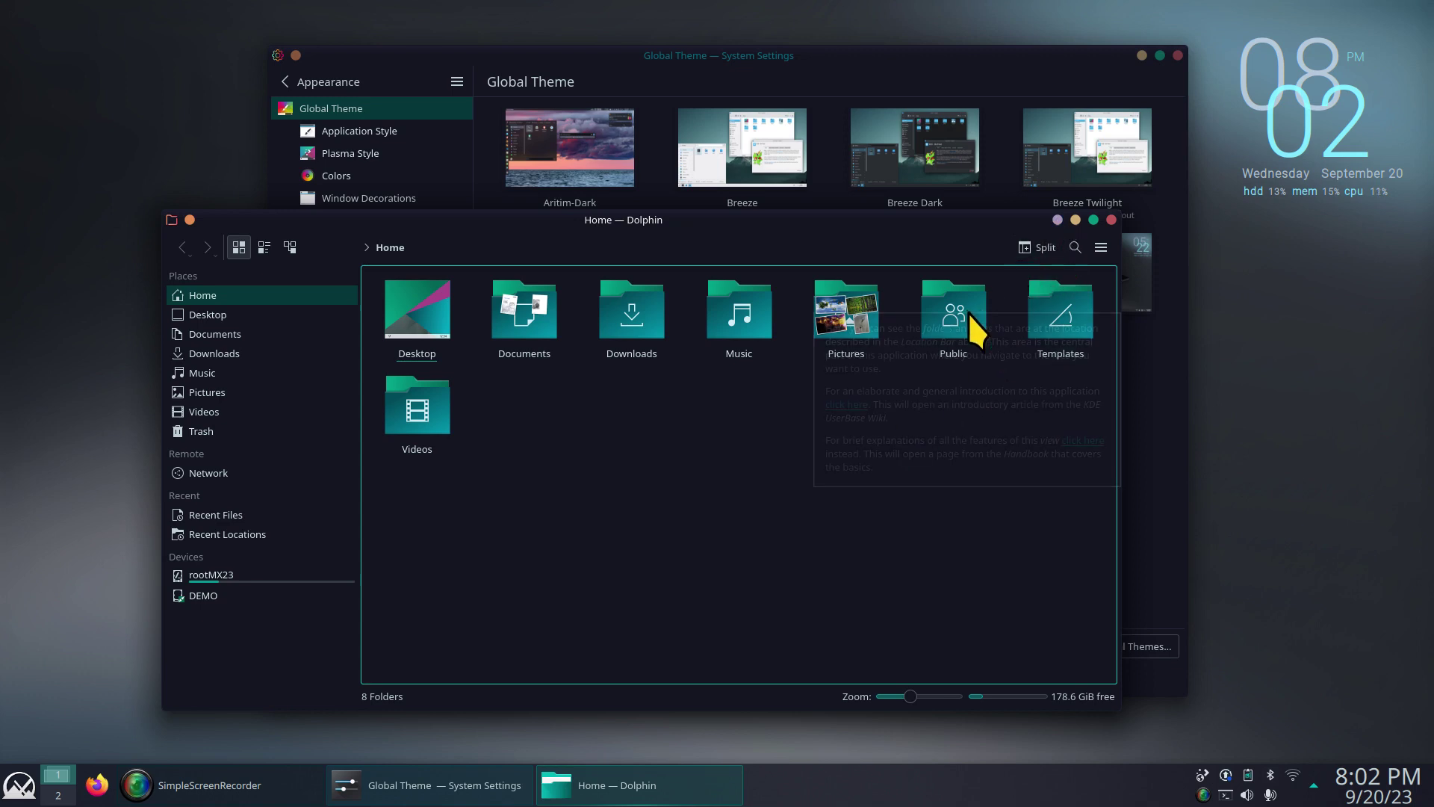
click(969, 317)
click(761, 505)
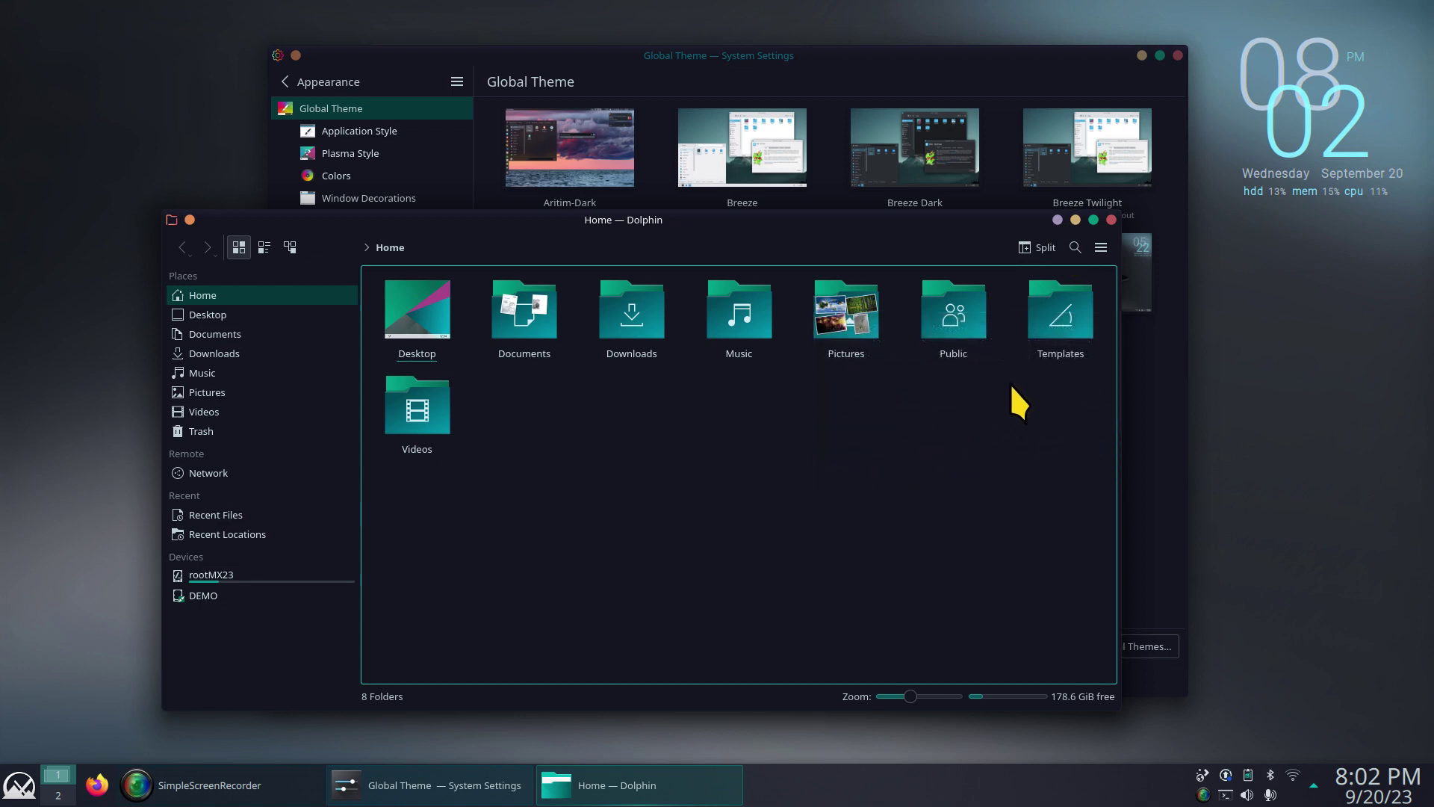
click(1112, 219)
View the KDE-Story styling of the application menu and the shut-down screen, and cancel the shutdown.
click(3, 795)
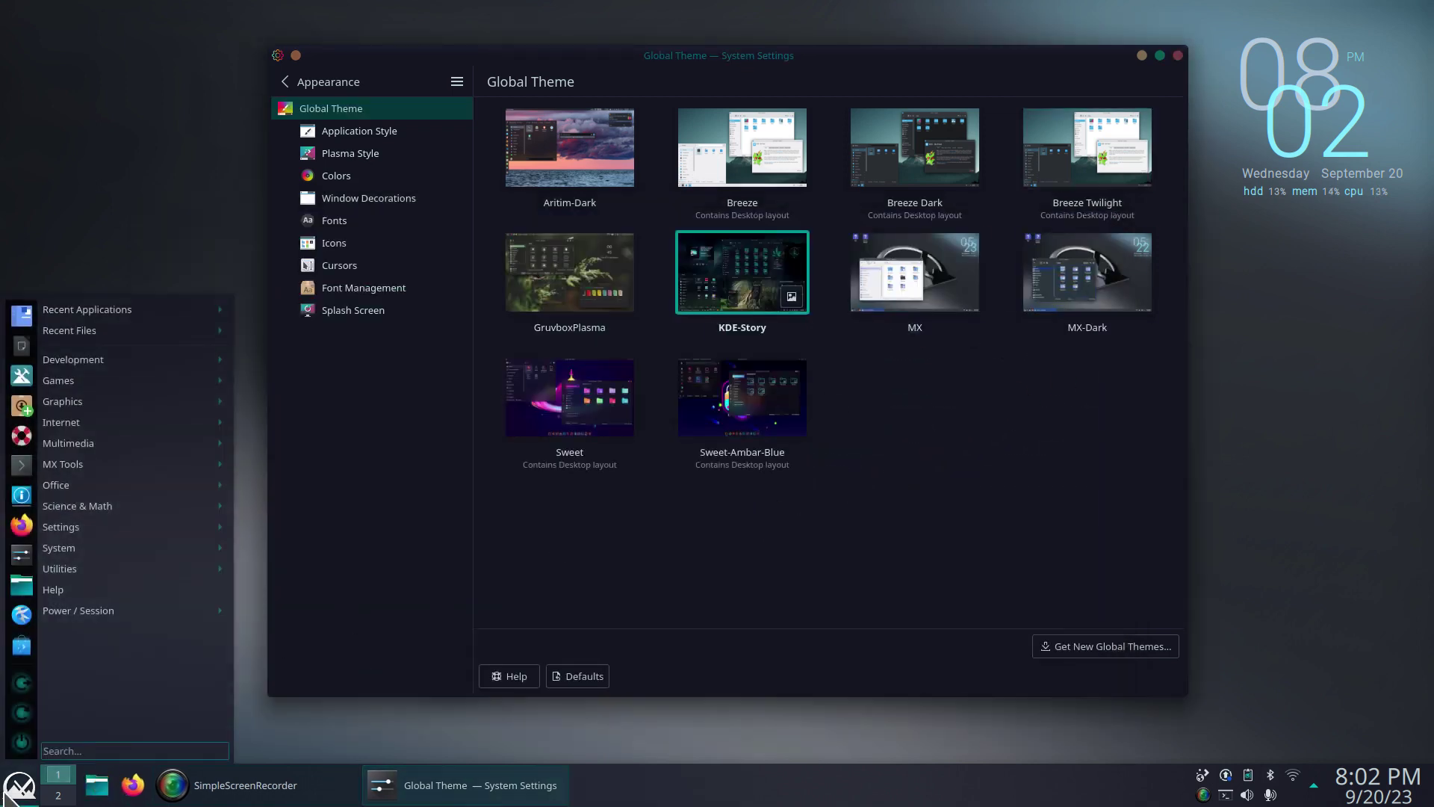
right_click(9, 792)
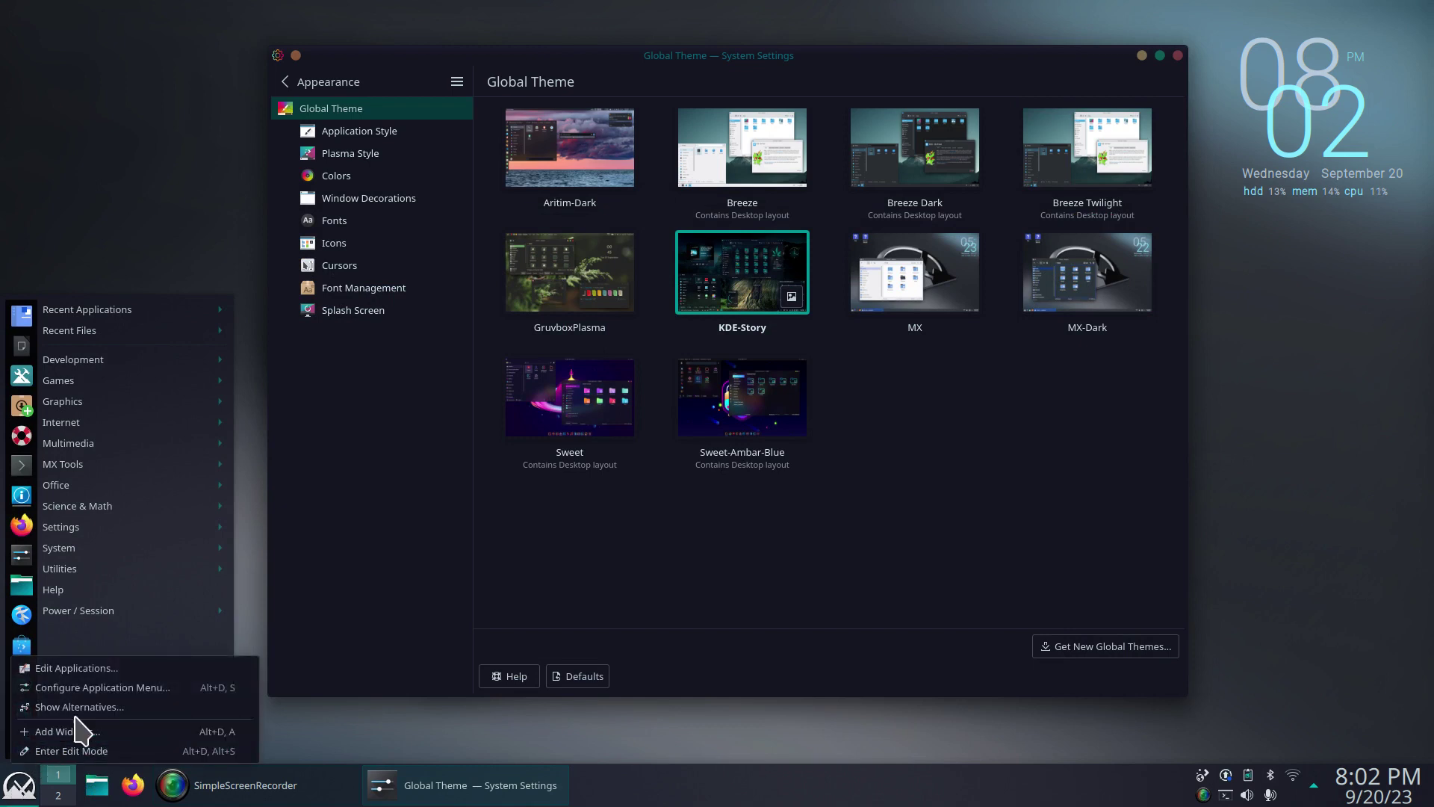
click(433, 545)
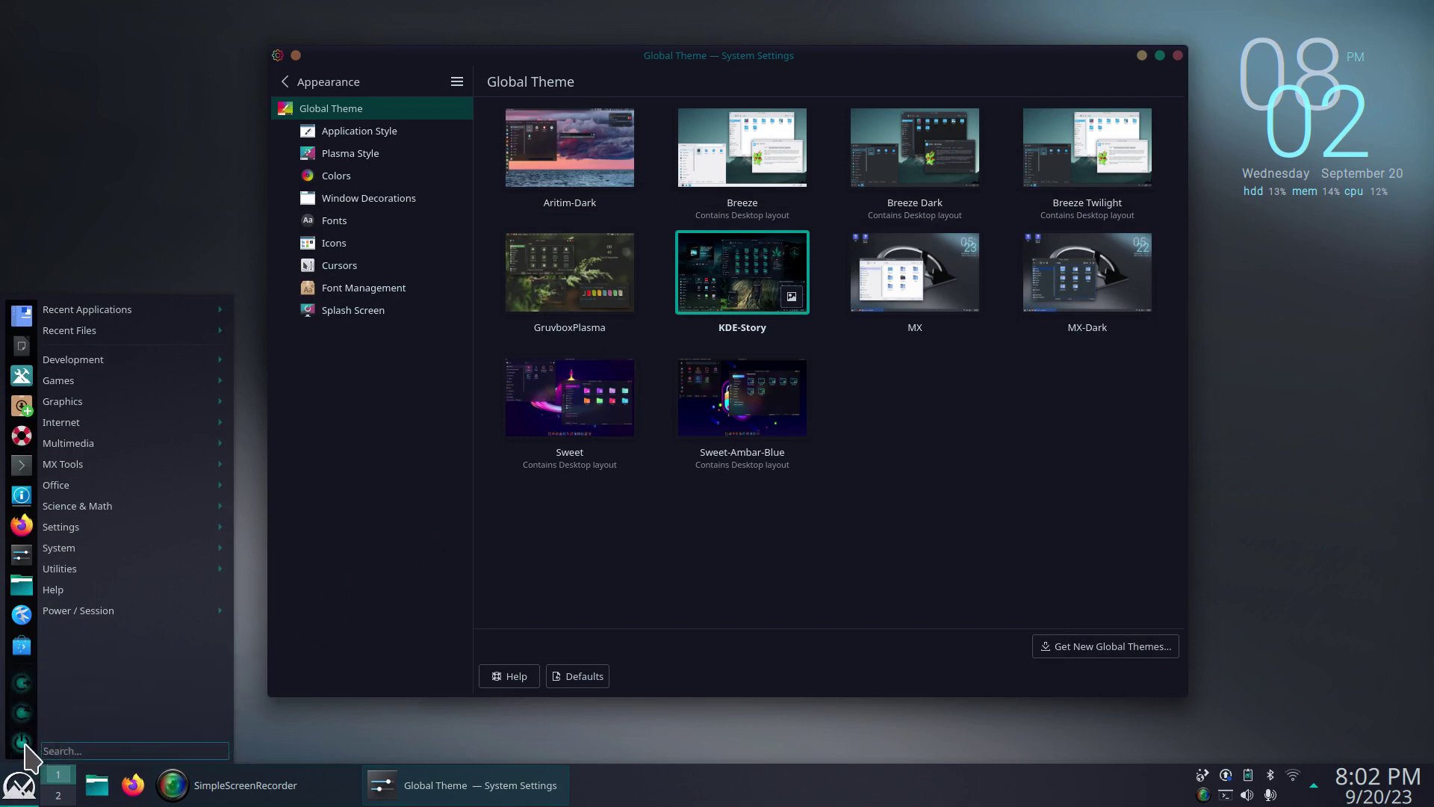
click(22, 743)
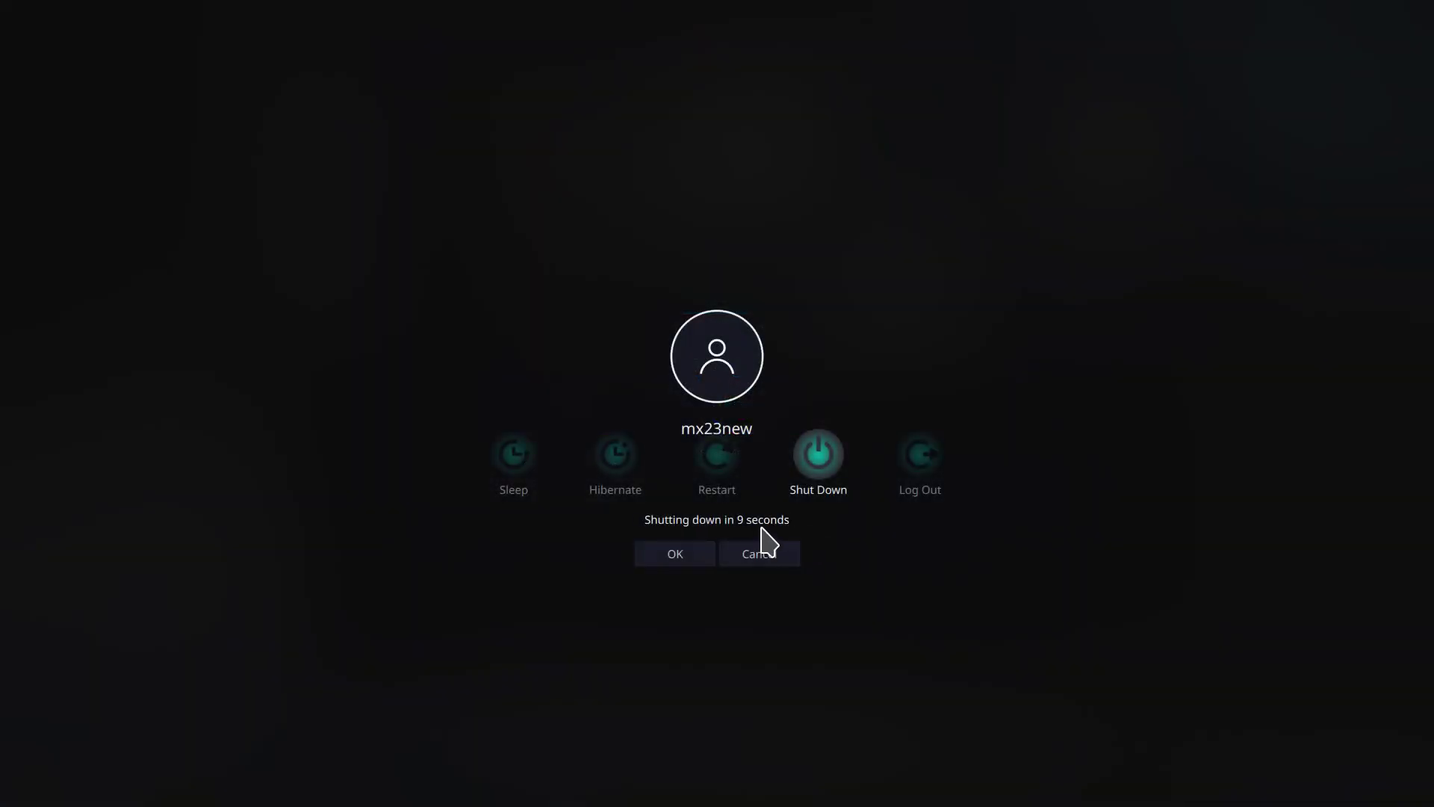
click(758, 554)
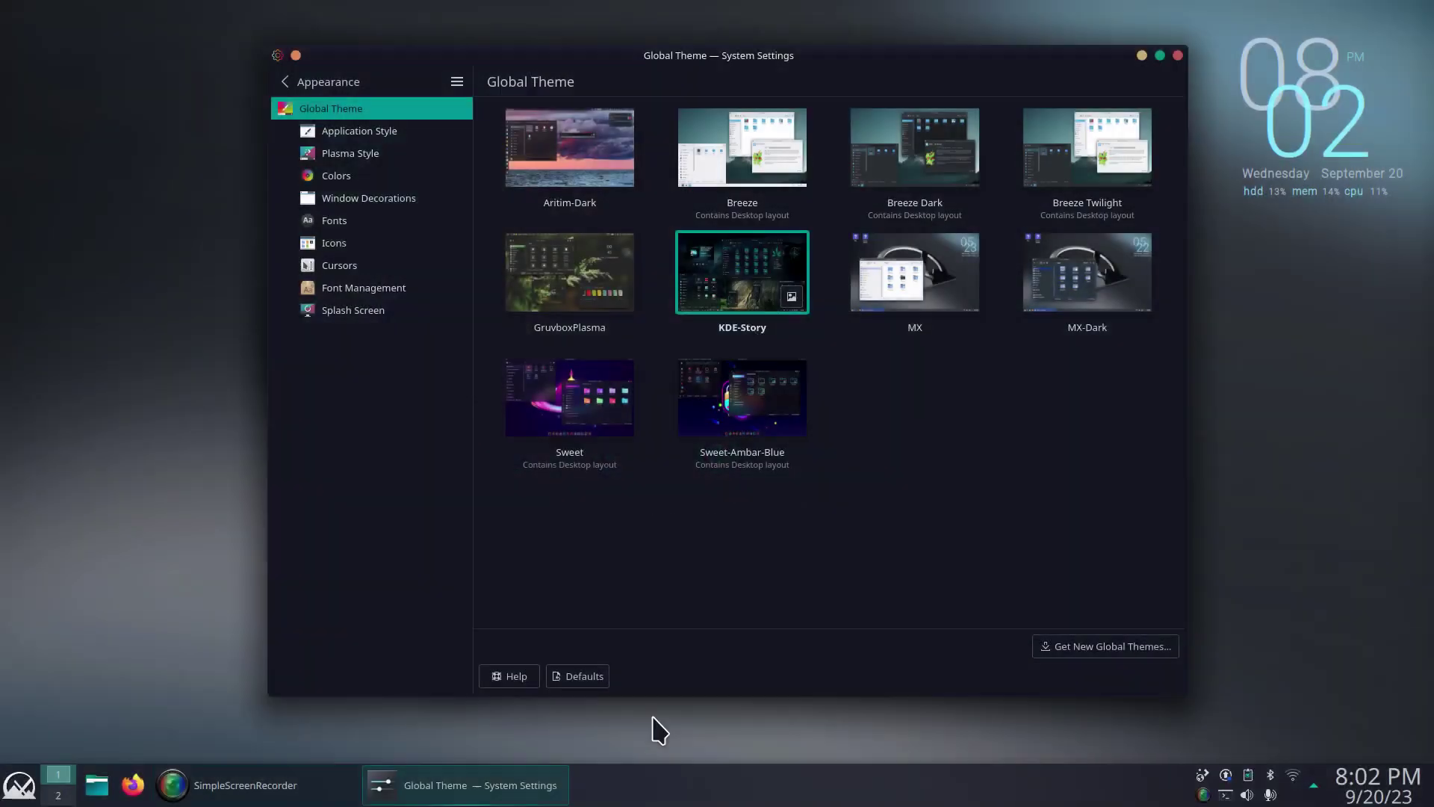
Switch the panel's application menu to the Application Dashboard alternative.
right_click(19, 786)
click(88, 707)
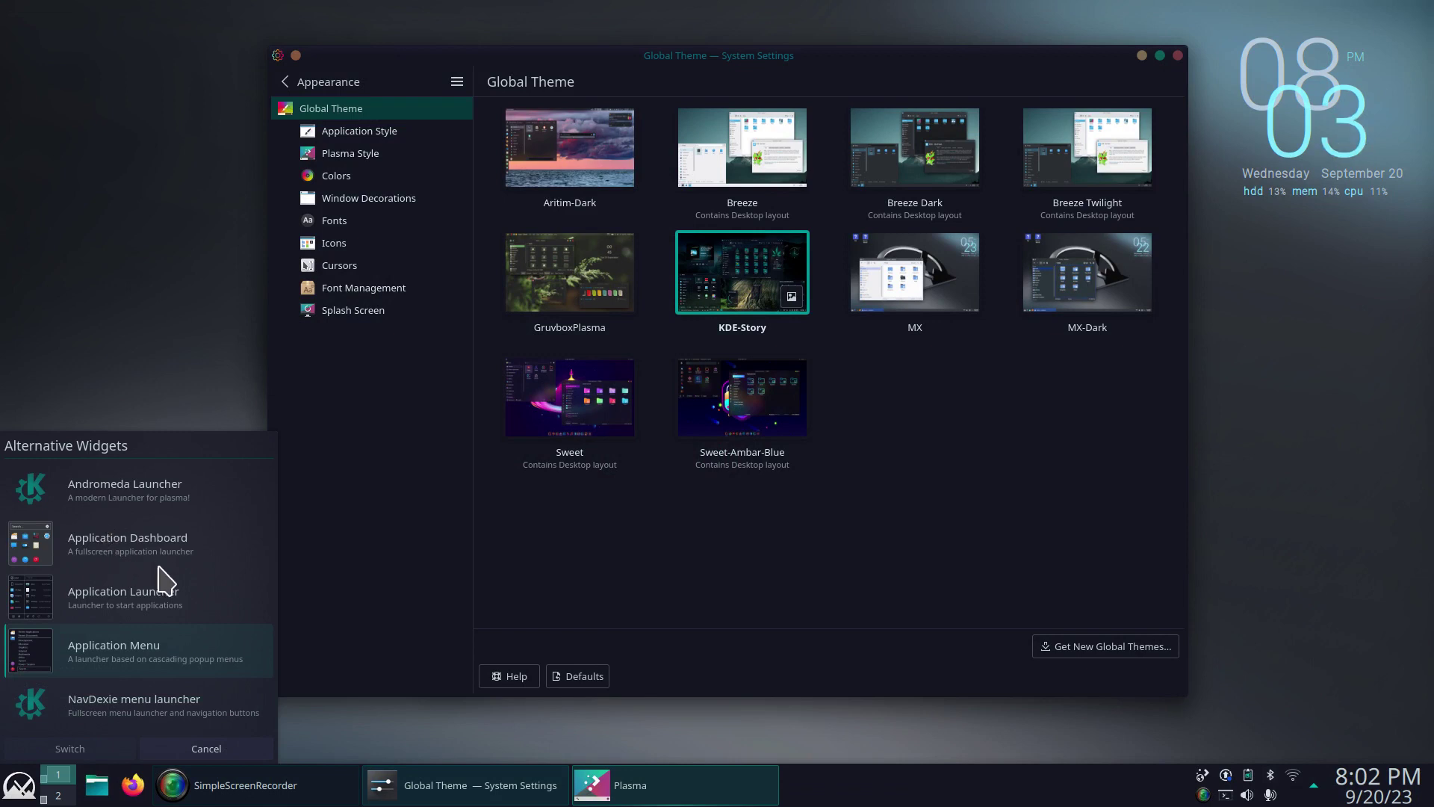
click(68, 541)
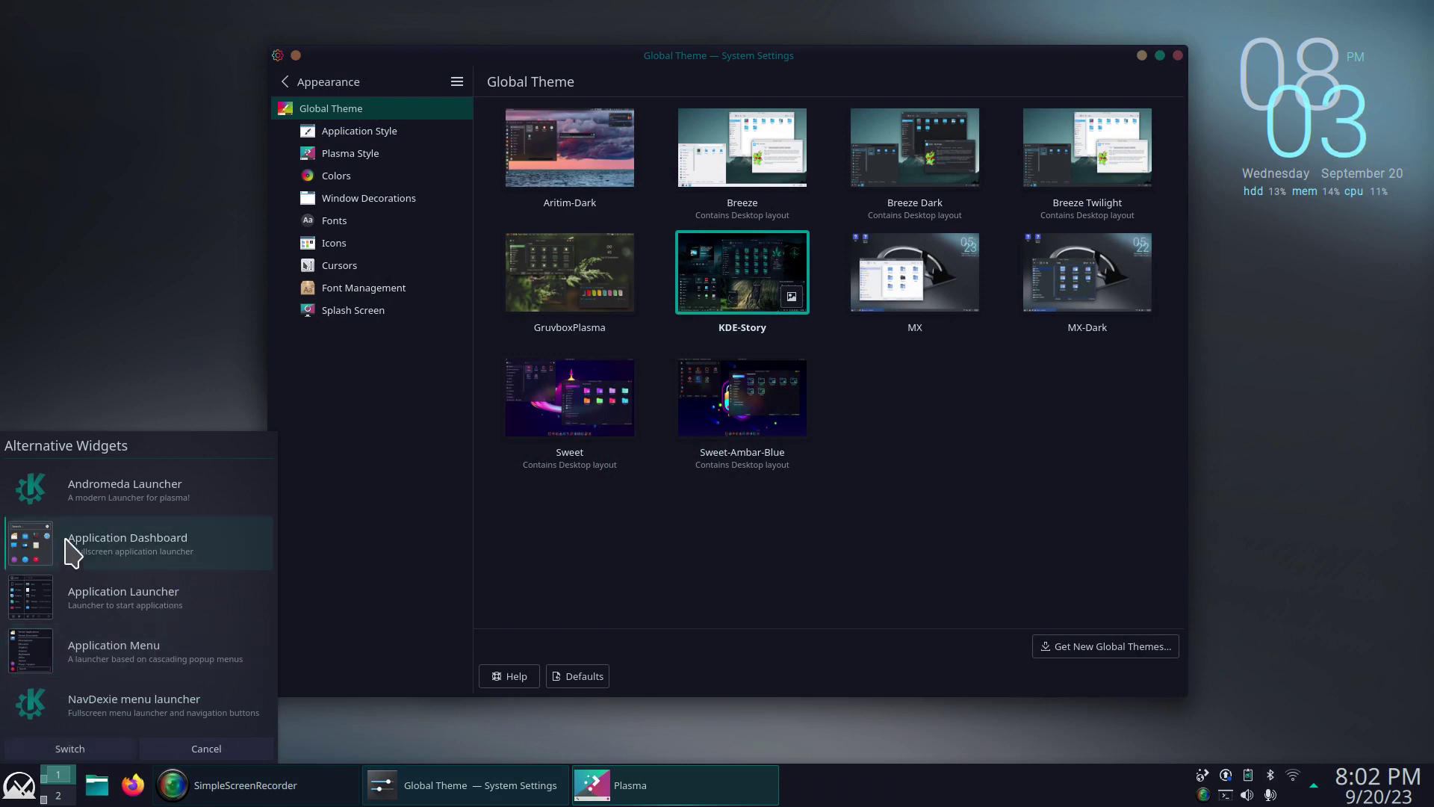
click(58, 750)
Browse the Application Dashboard's Multimedia, Settings and Power / Session categories, and close the dashboard.
click(15, 788)
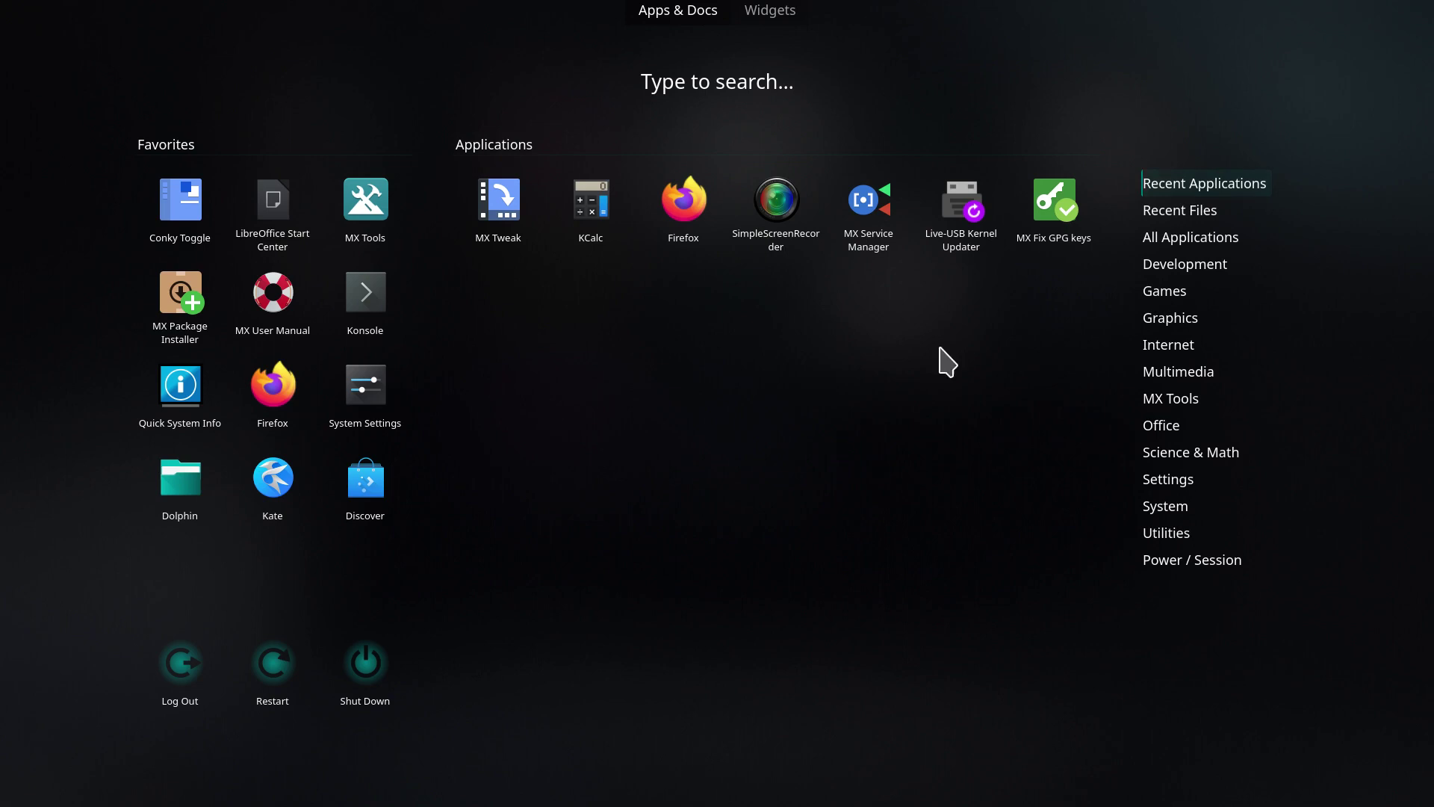
mouse_move(1179, 351)
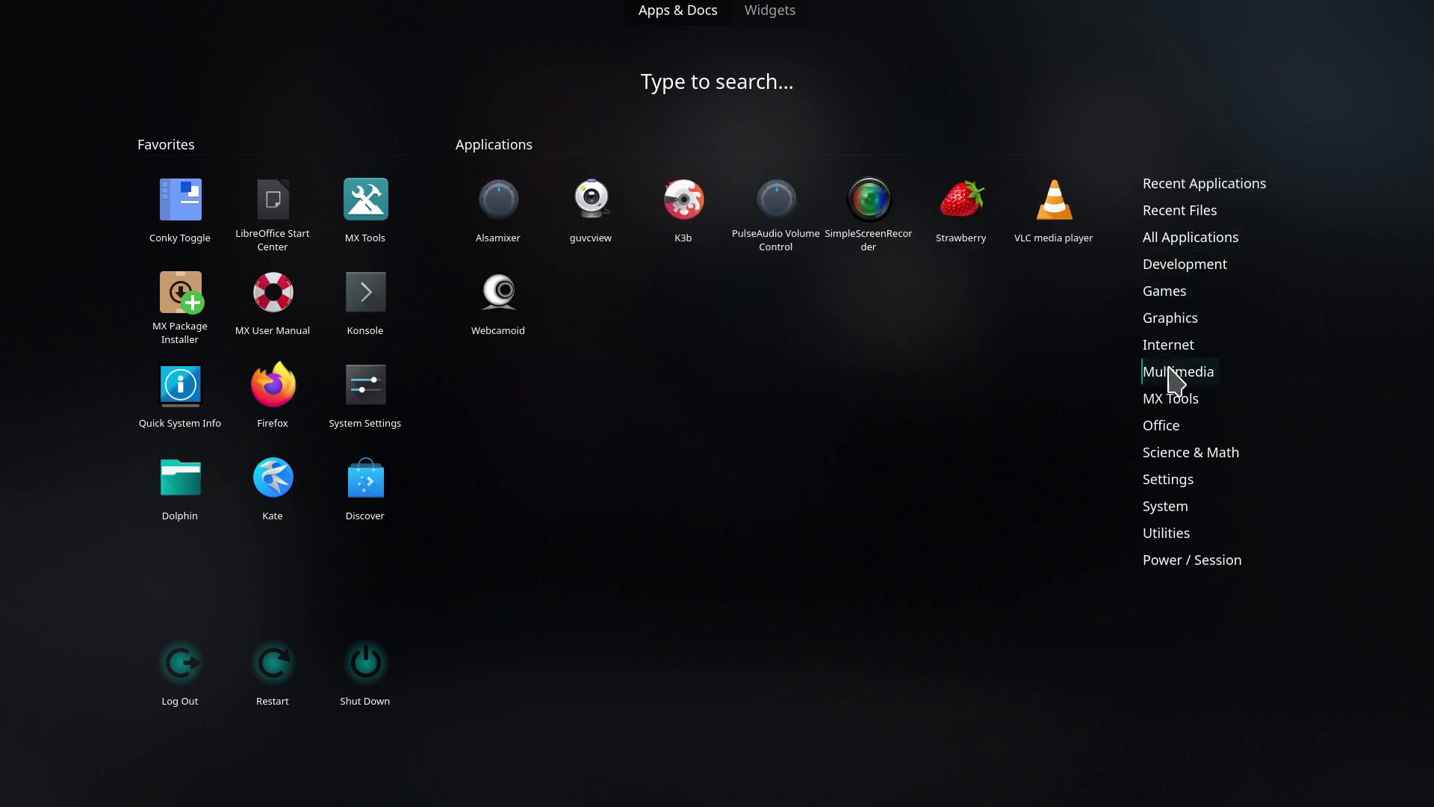
mouse_move(1178, 484)
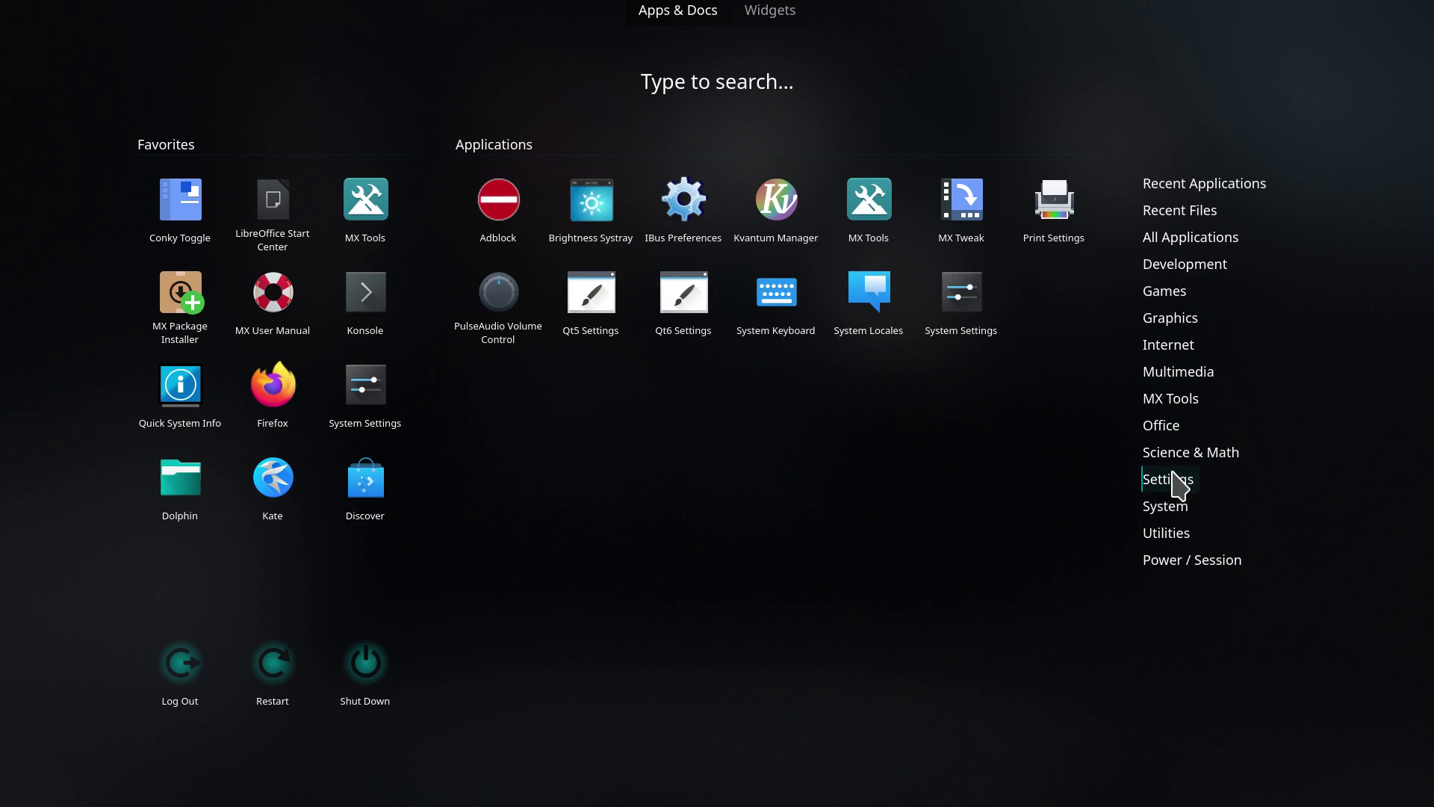
mouse_move(1186, 543)
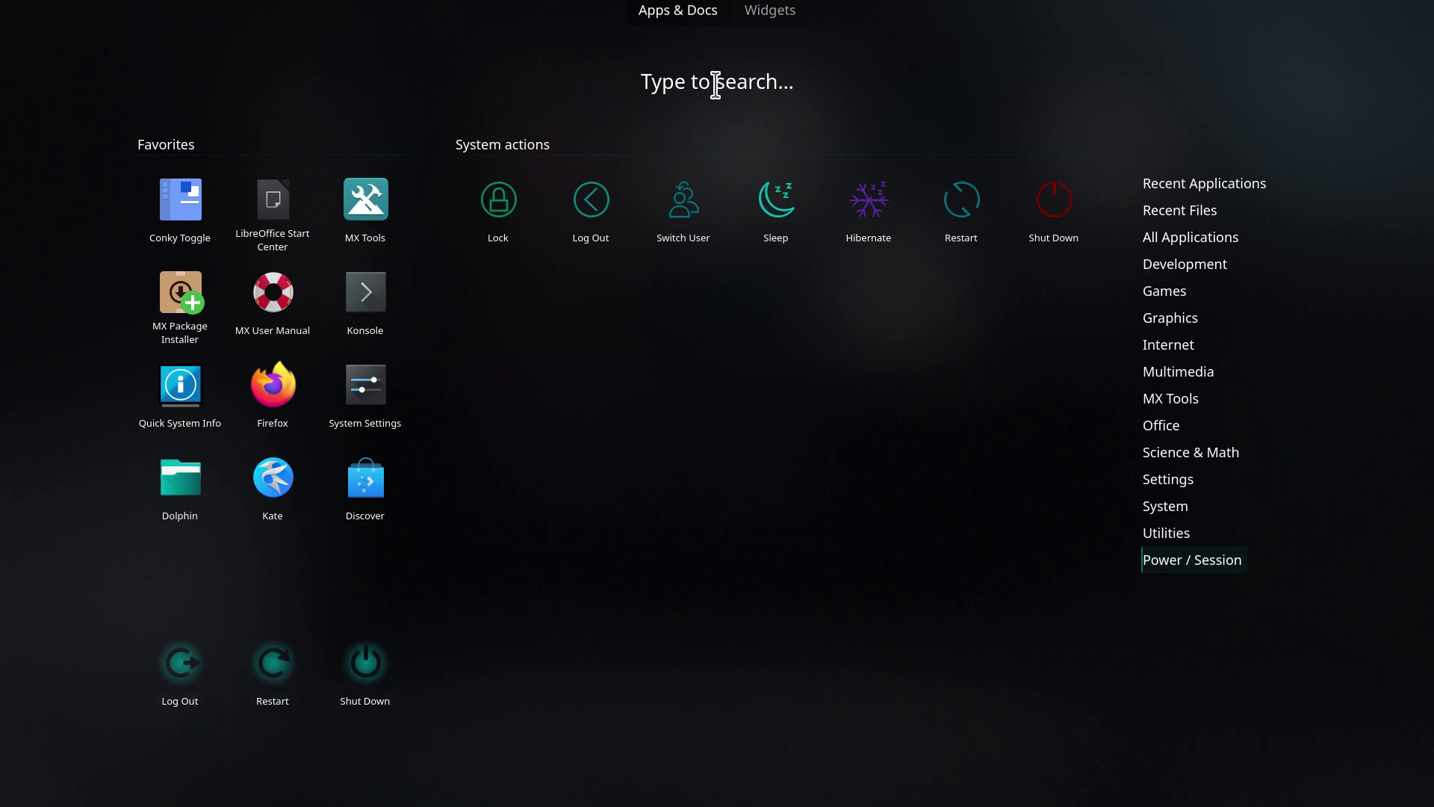
click(693, 432)
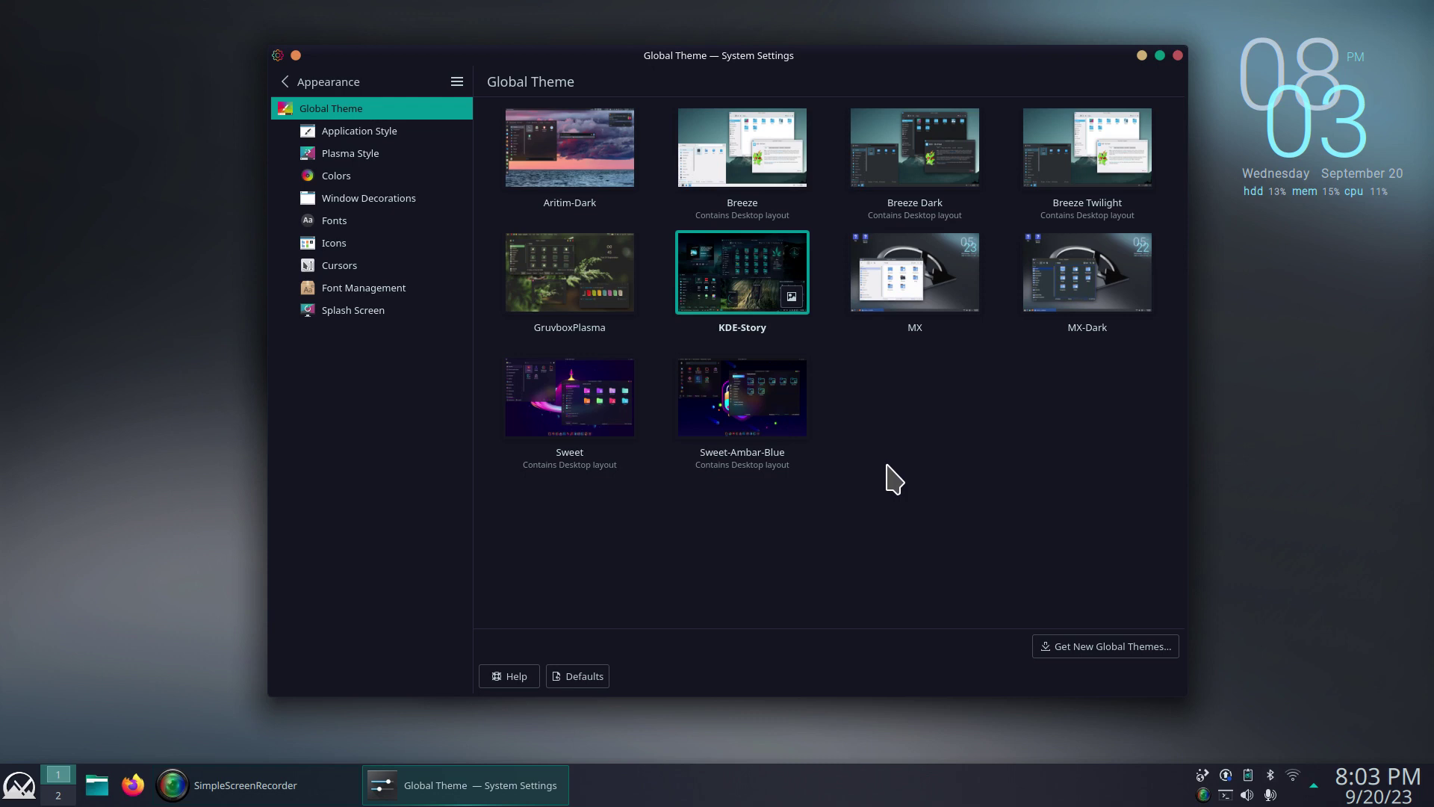
Select the GruvboxPlasma global theme, review its individual appearance components, and apply it.
click(556, 289)
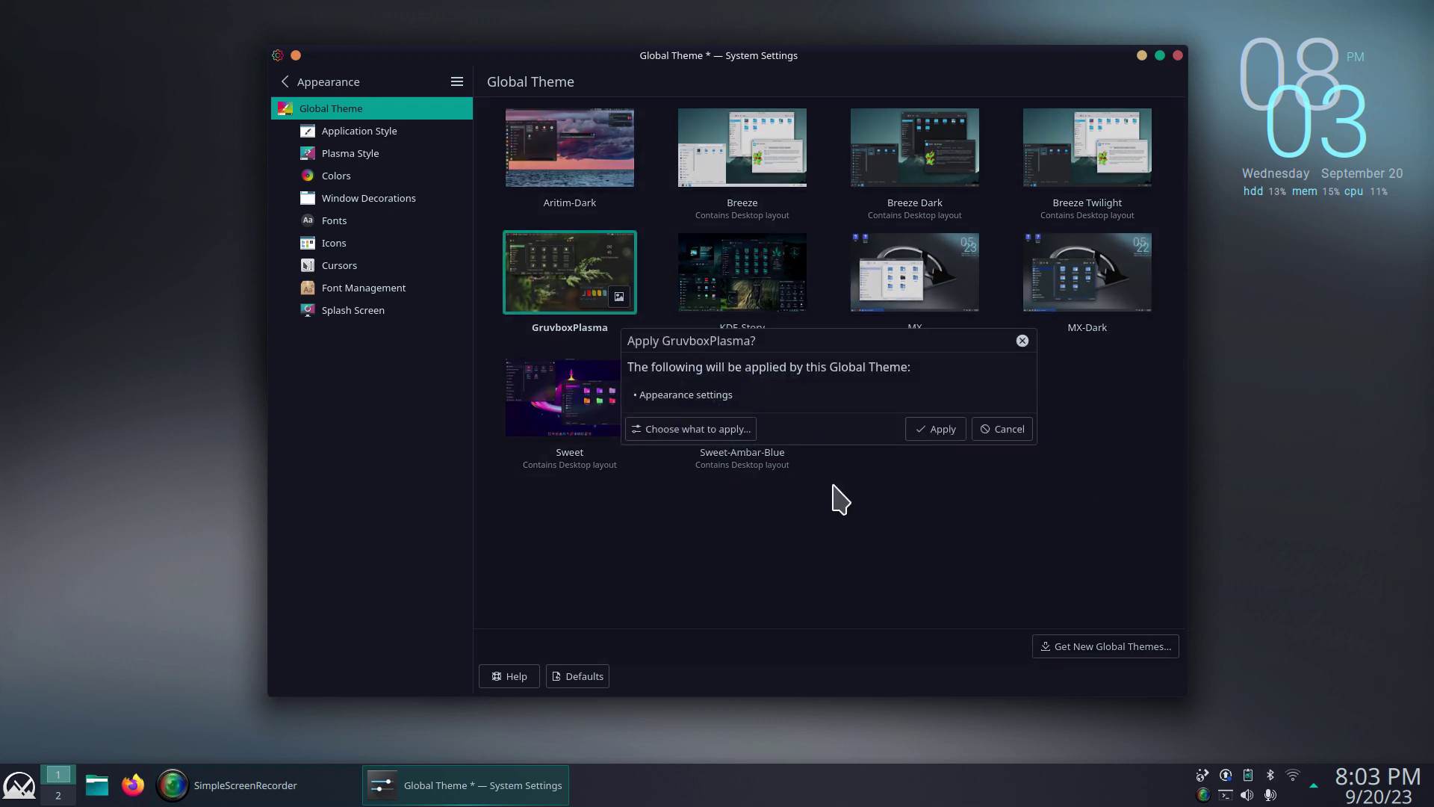
click(679, 431)
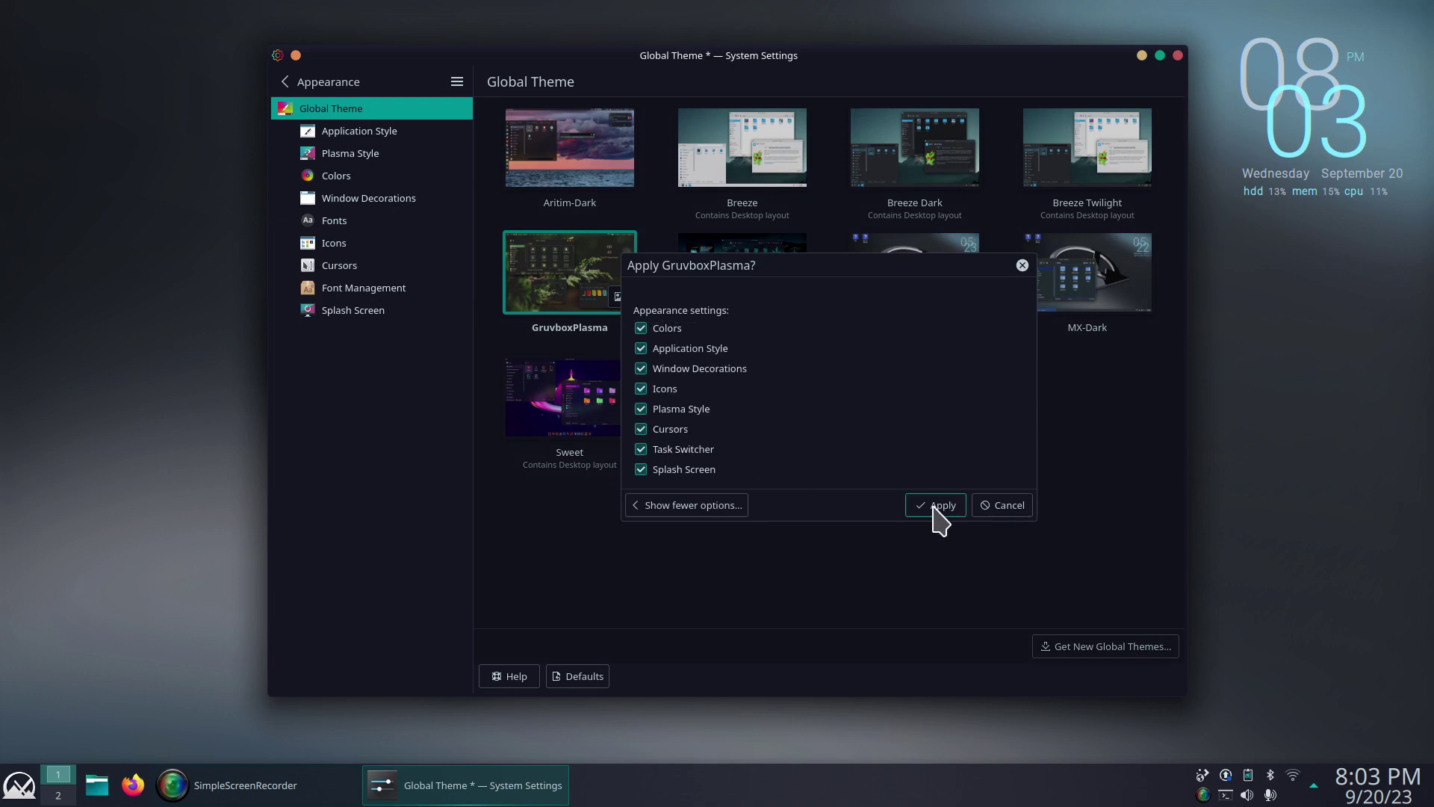
click(732, 507)
click(933, 428)
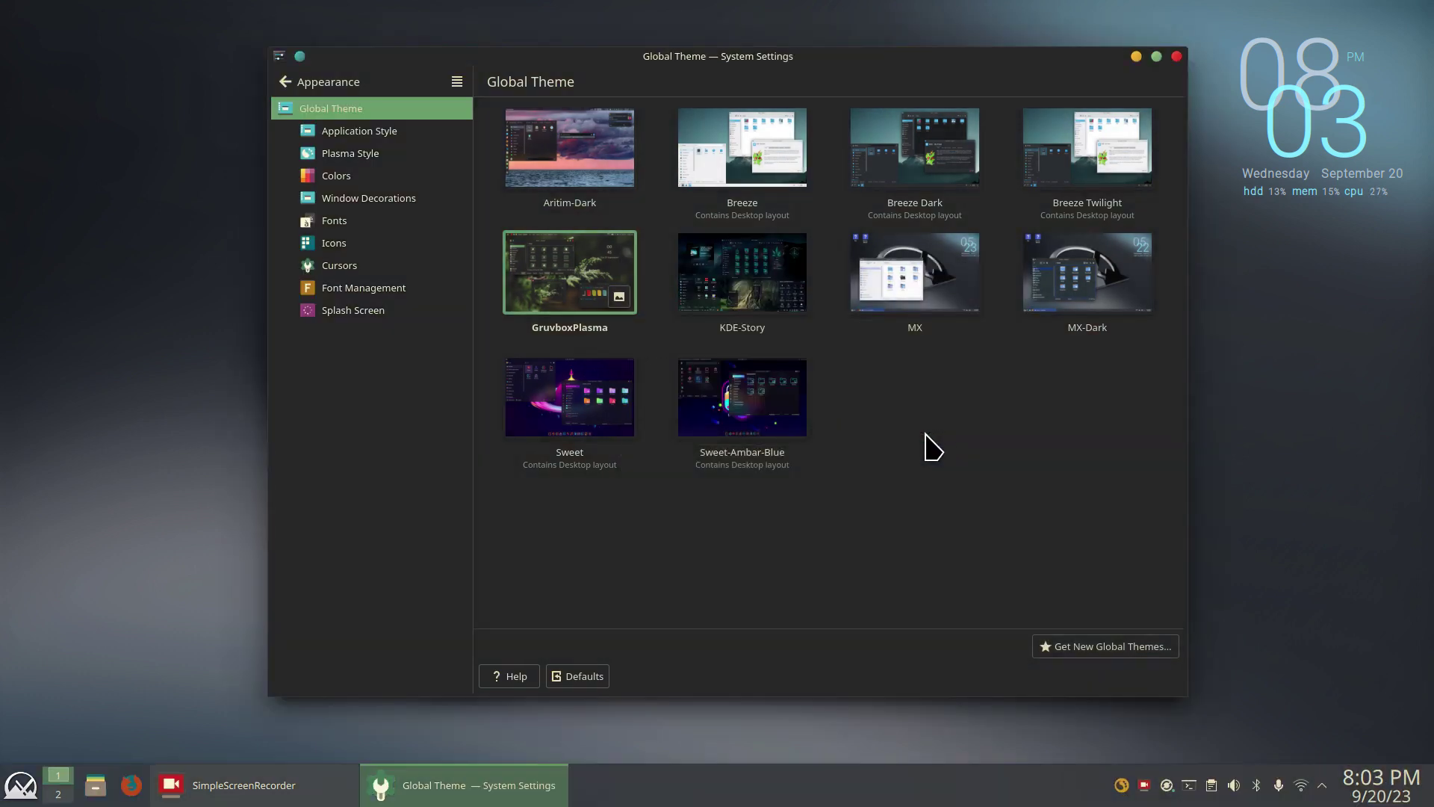
Close System Settings and examine the GruvboxPlasma styling in Dolphin, trying the context help on the folder view before closing Dolphin.
click(1177, 57)
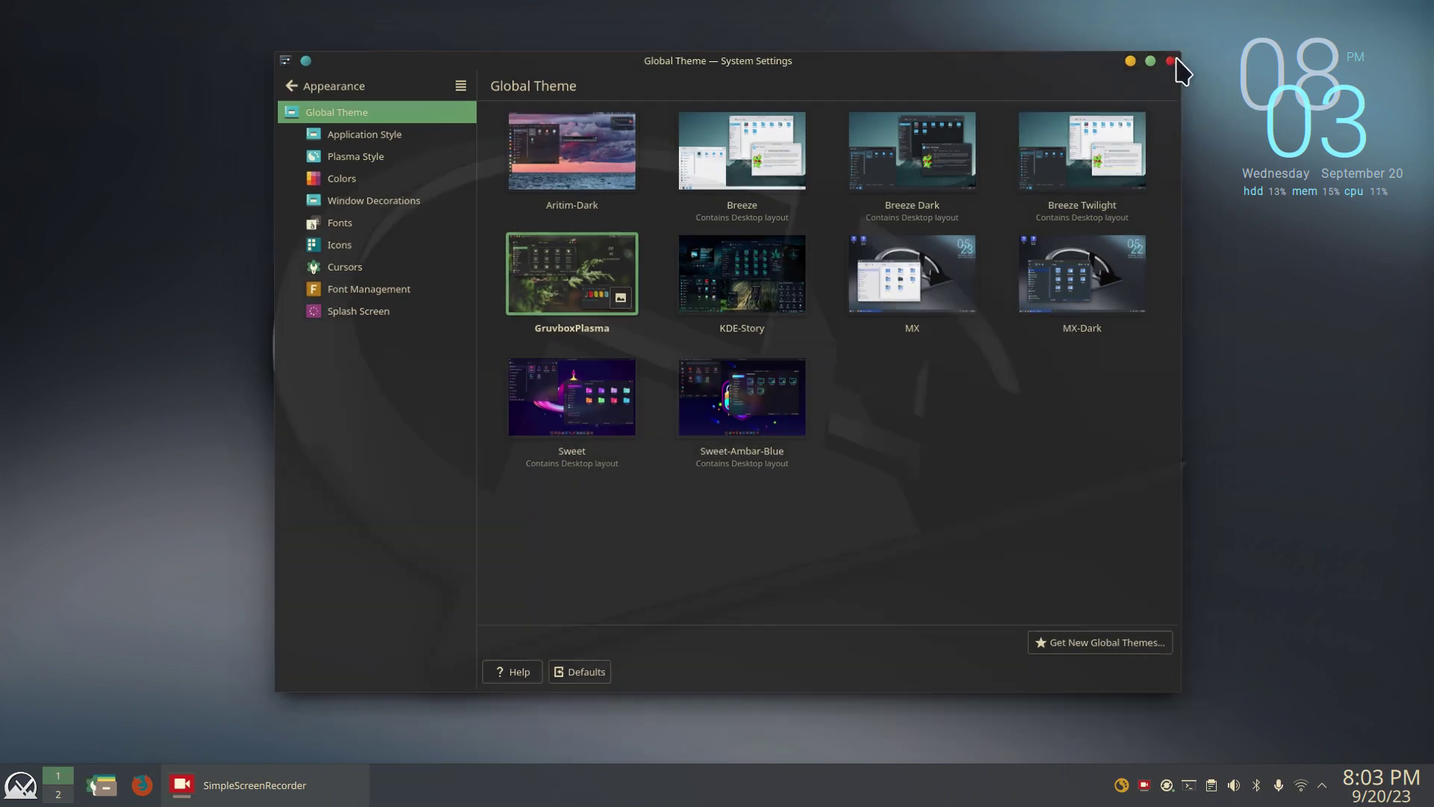
click(132, 785)
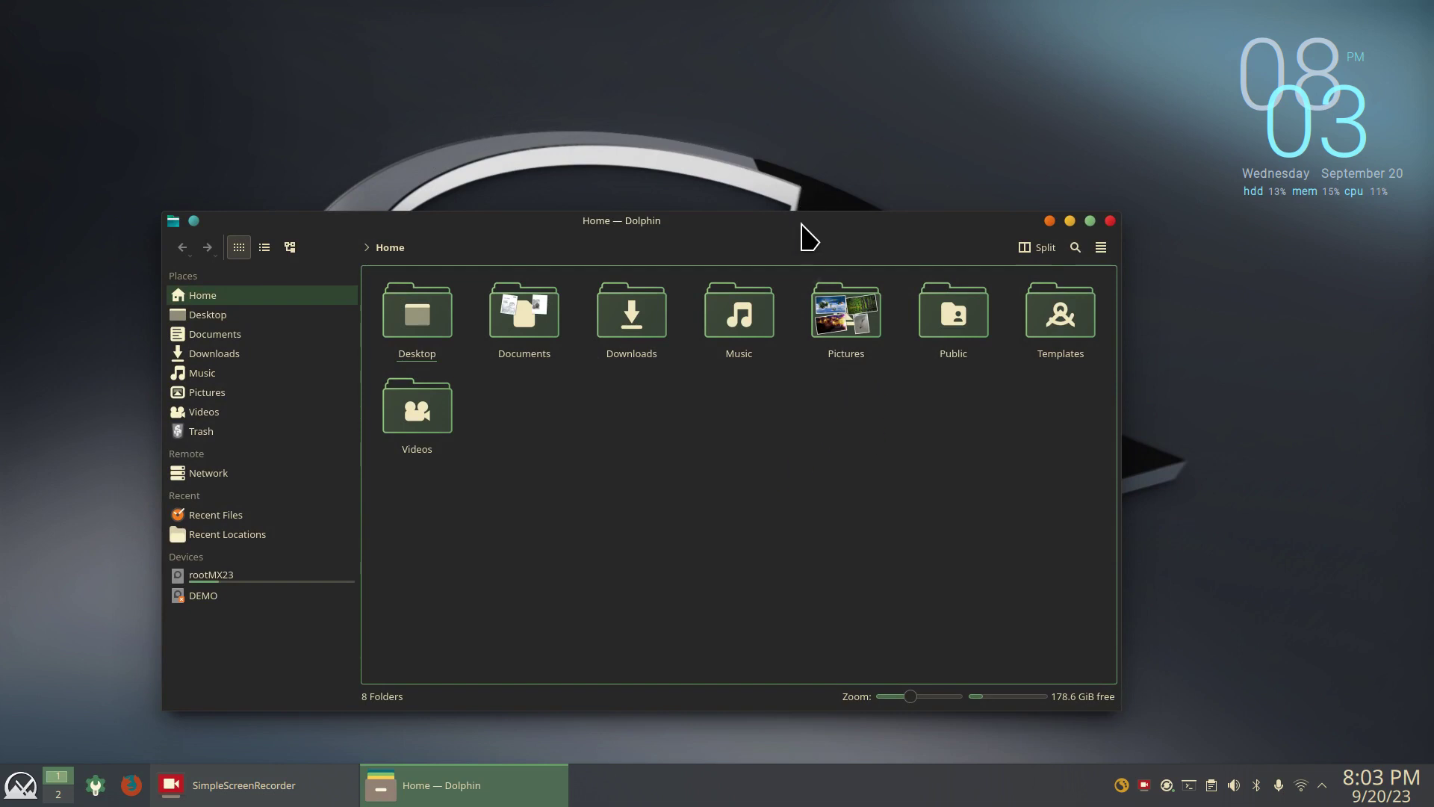
drag(801, 223, 844, 110)
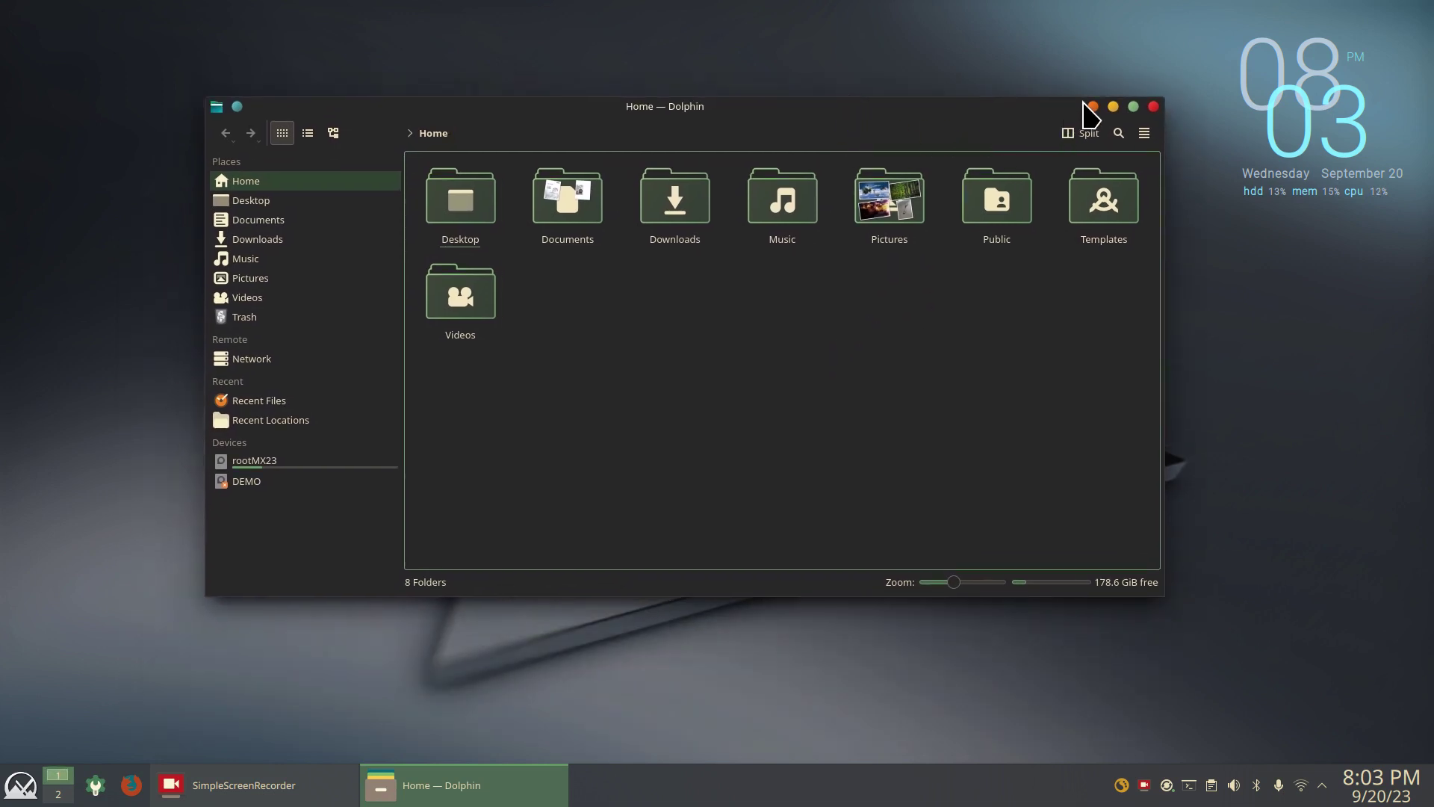
click(1093, 107)
click(1007, 210)
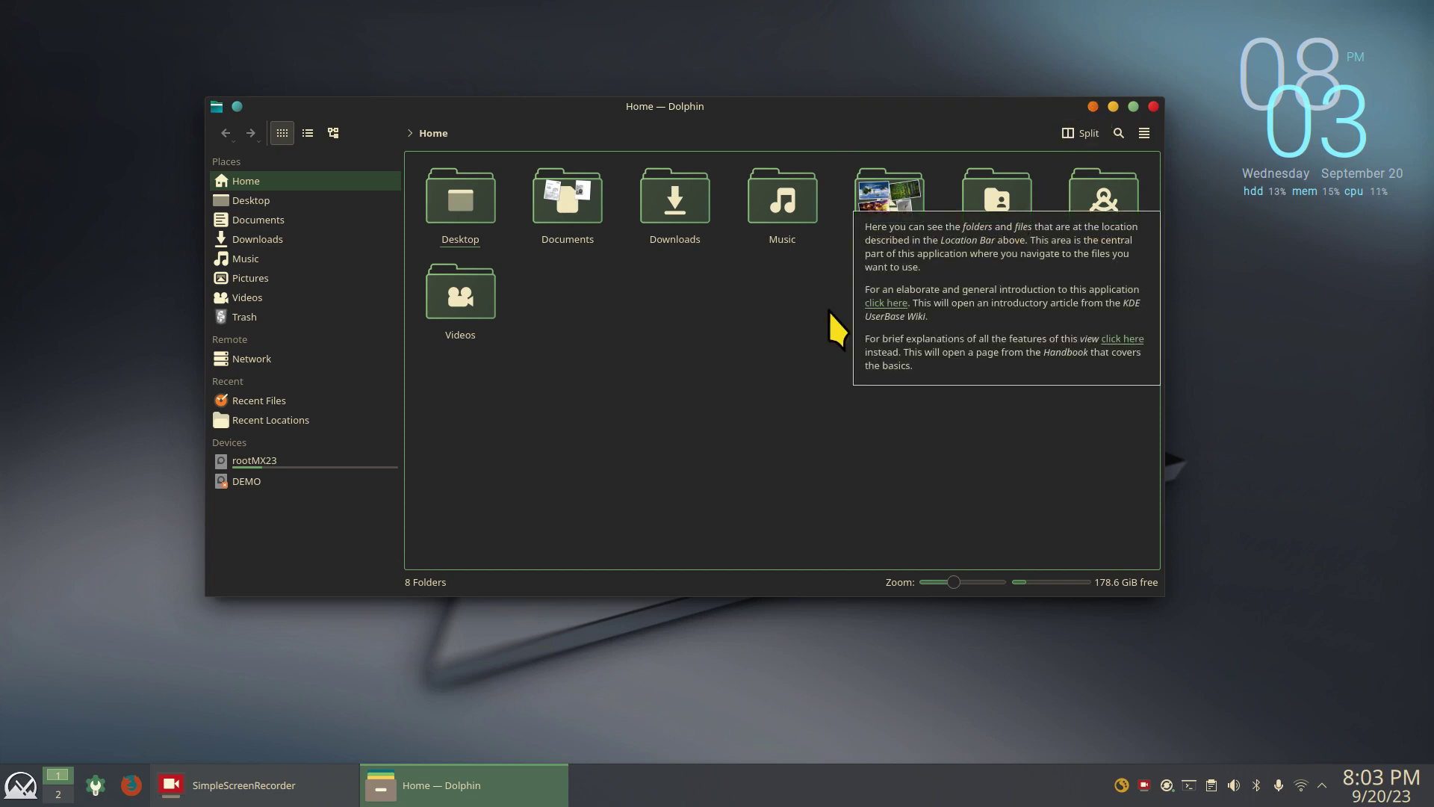
click(836, 329)
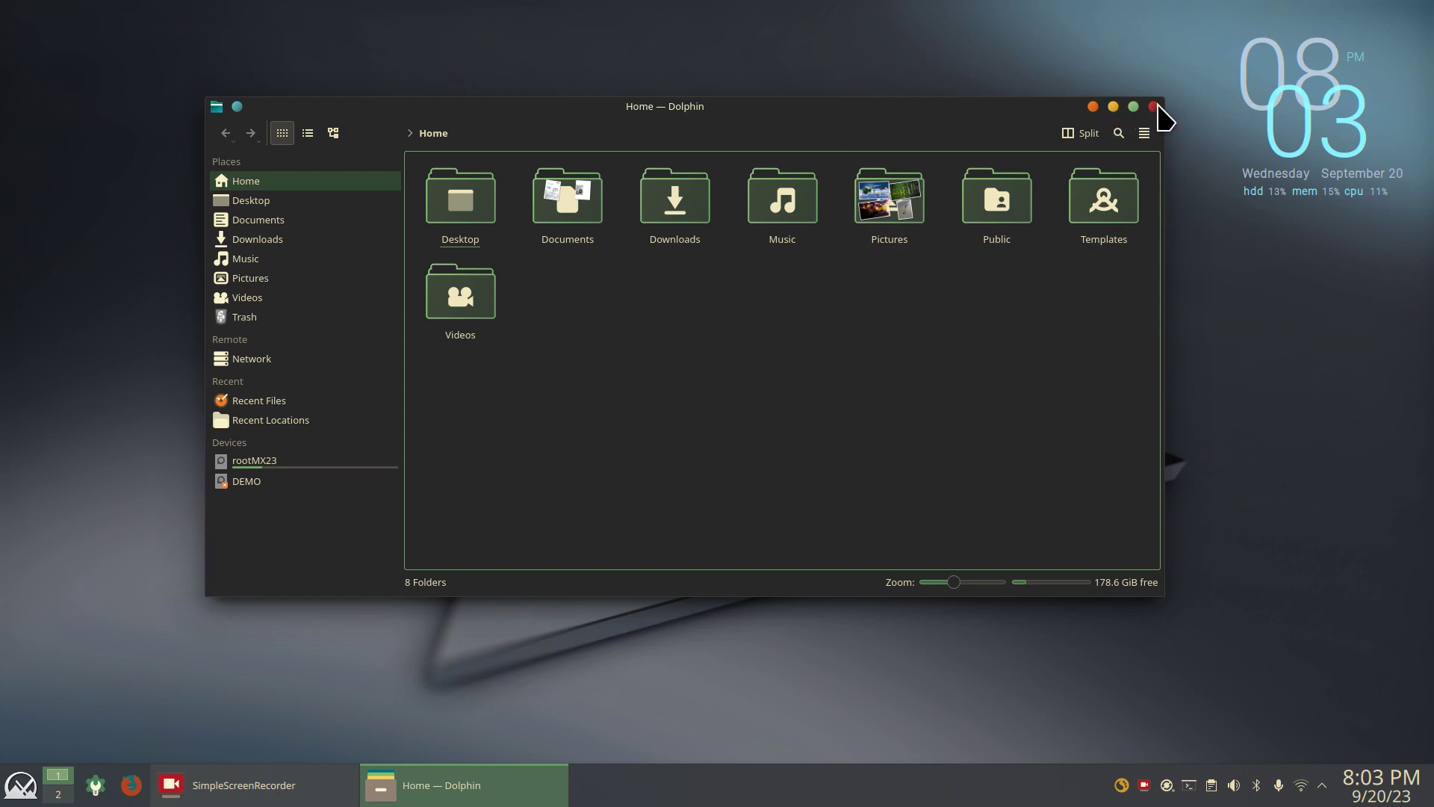
click(1154, 106)
View the GruvboxPlasma styling of the Application Dashboard and the shut-down screen, and cancel the shutdown.
click(21, 785)
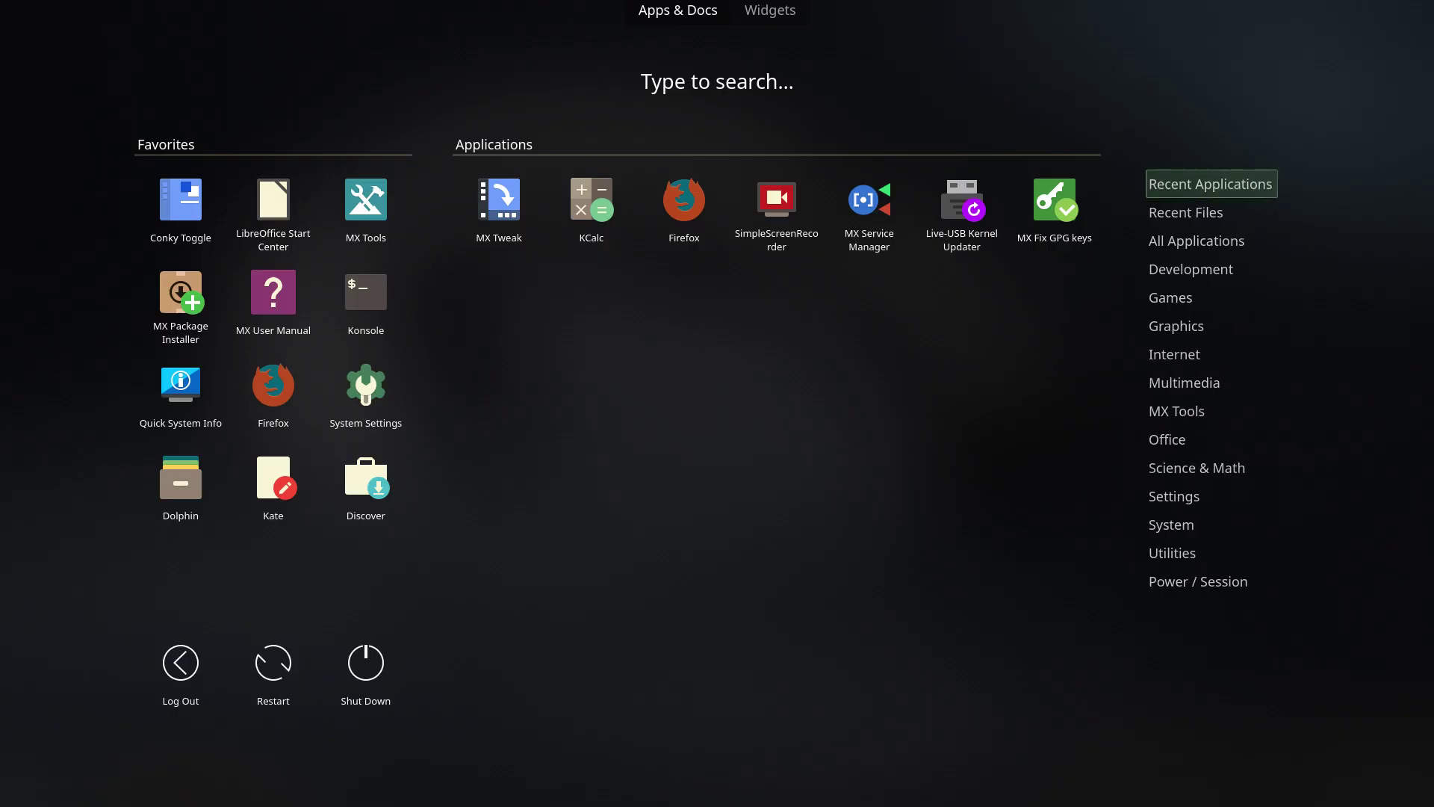
click(365, 671)
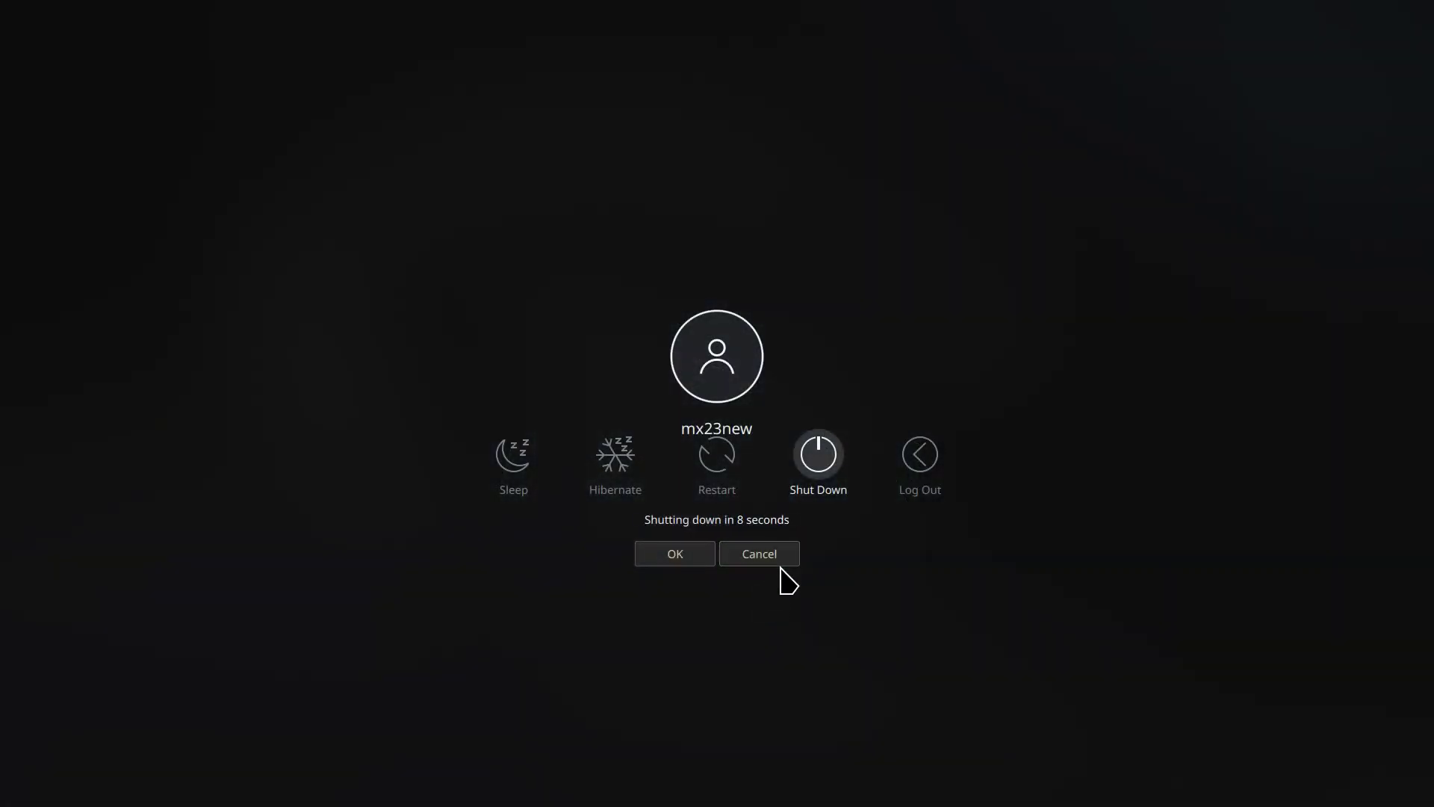
click(769, 558)
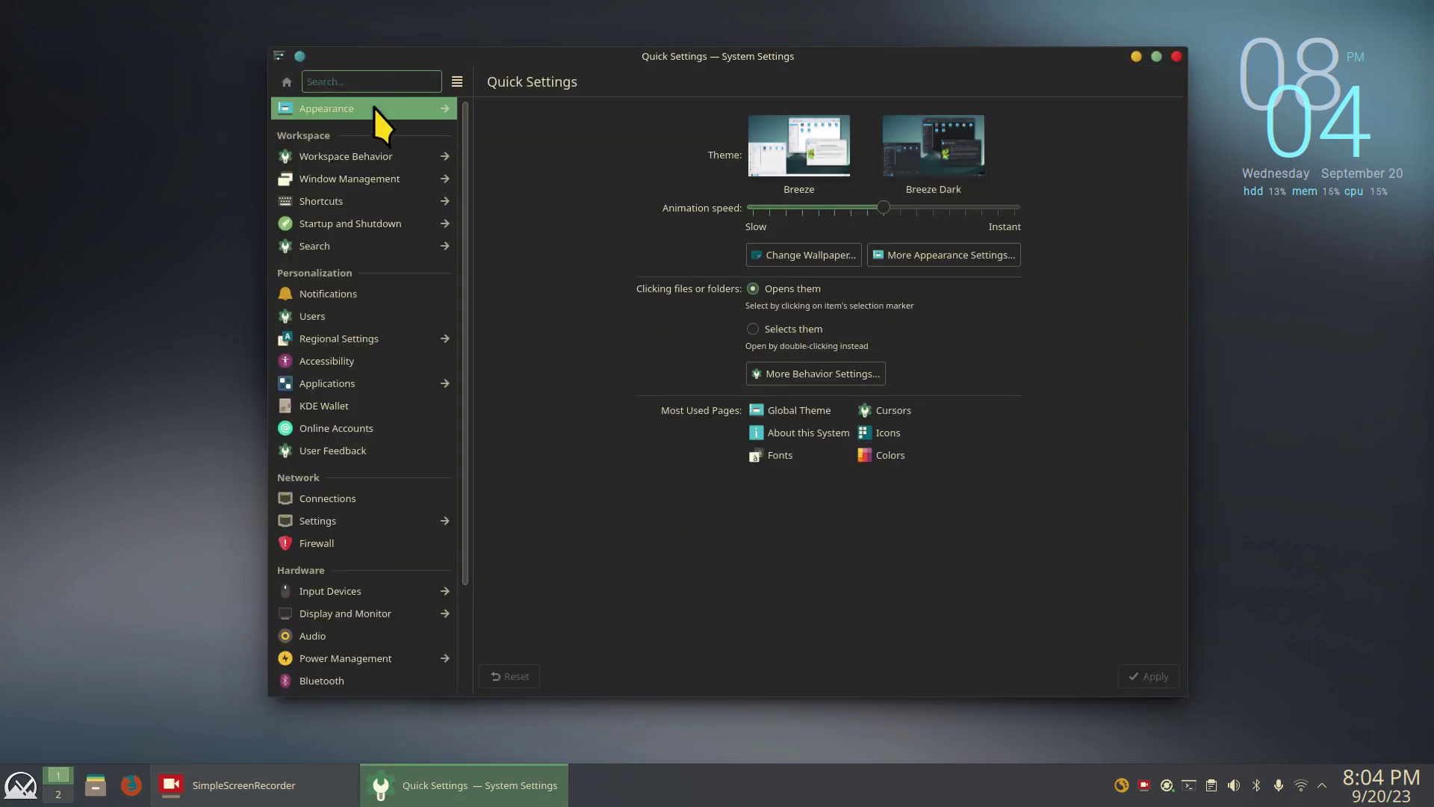
Apply the Aritim-Dark global theme from the Appearance settings.
click(375, 106)
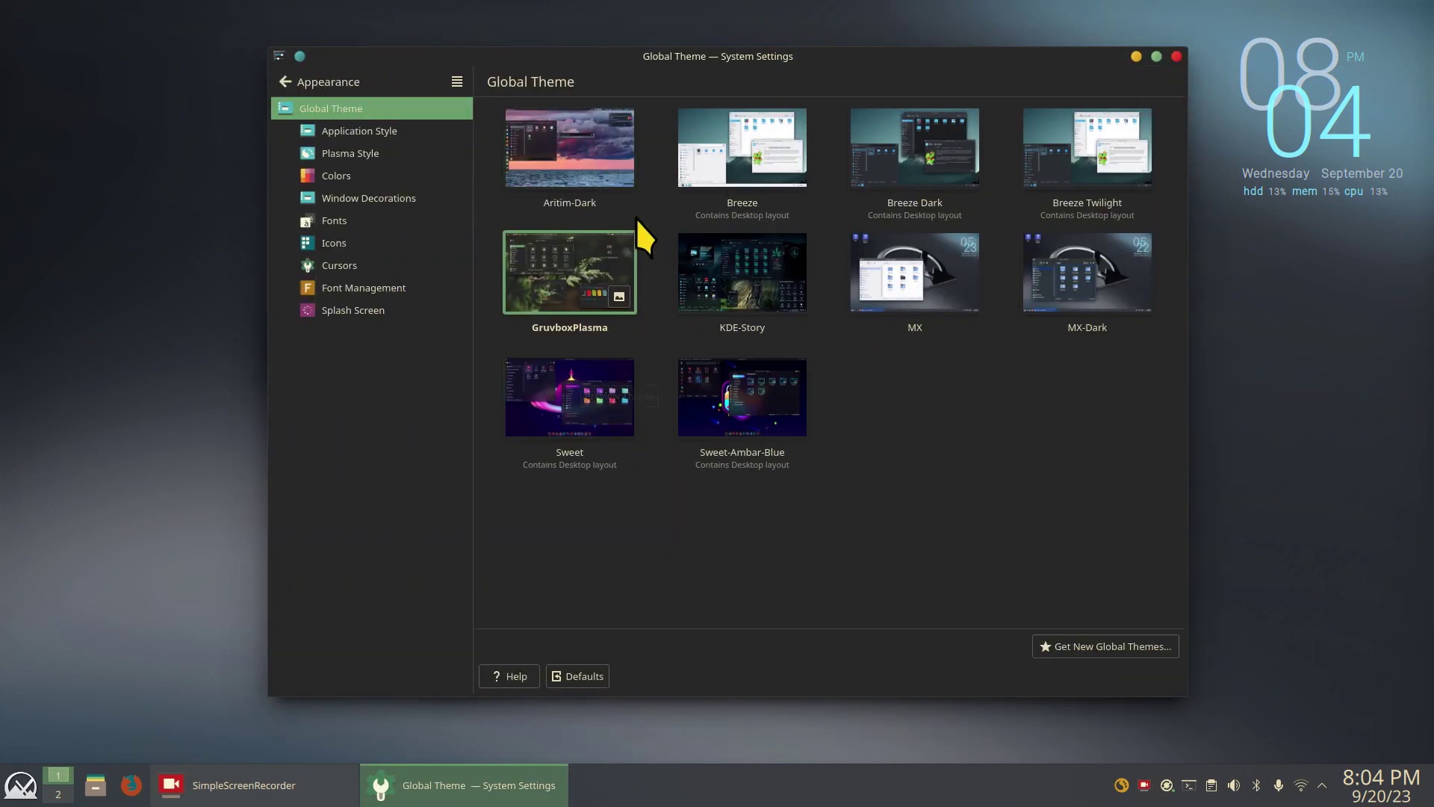
click(558, 153)
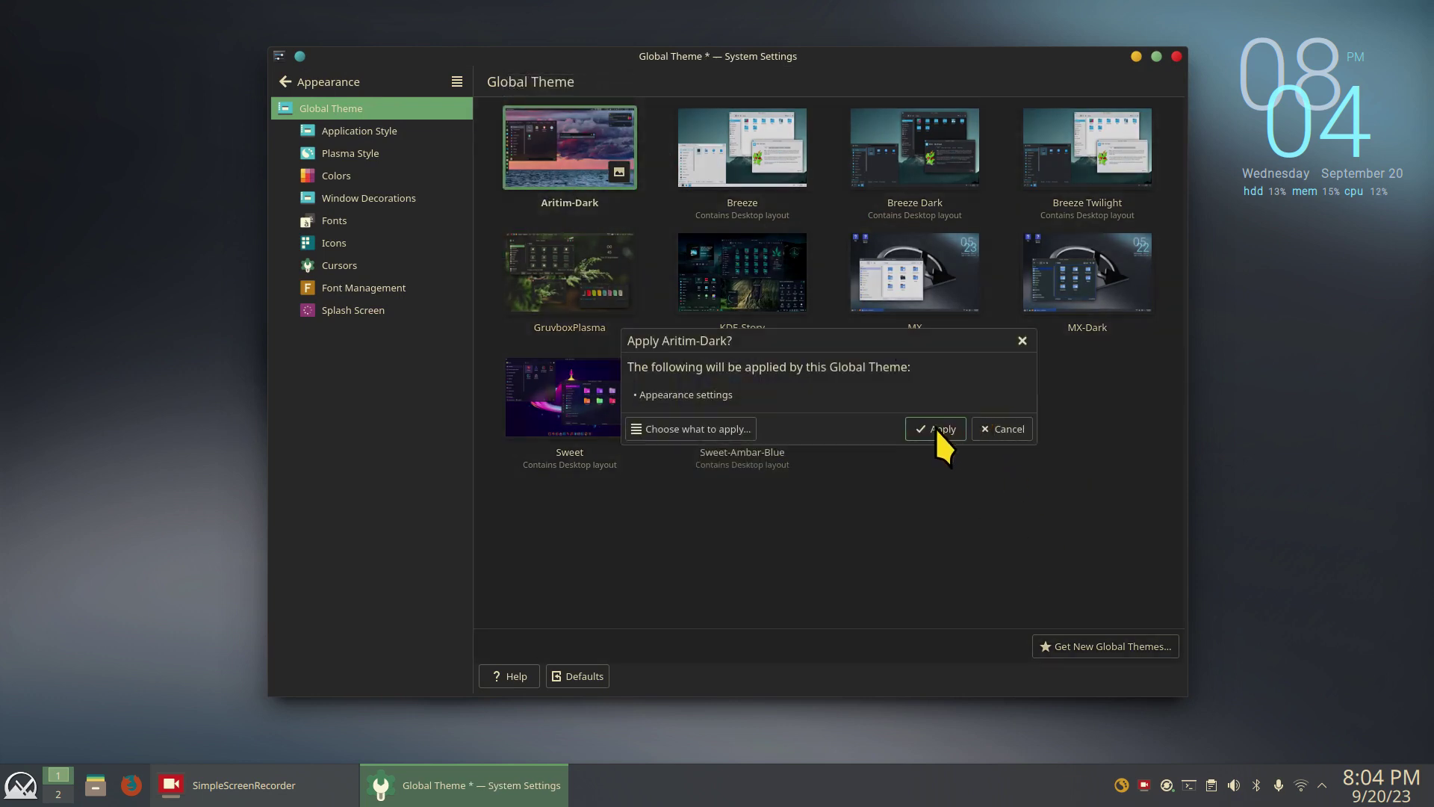
click(938, 429)
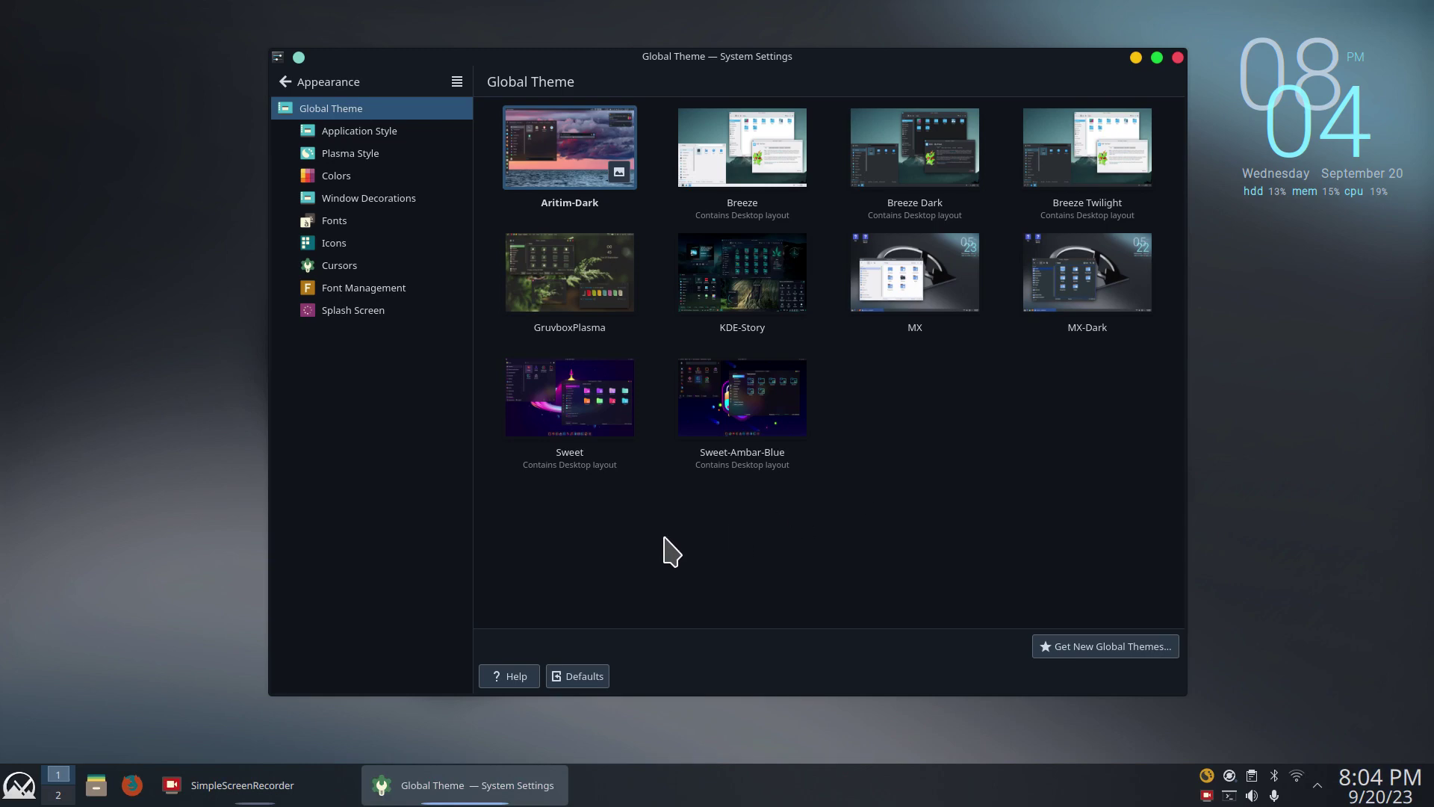
Examine the home folder icons in Dolphin at smaller and larger zoom levels under Aritim-Dark, and close Dolphin.
click(96, 785)
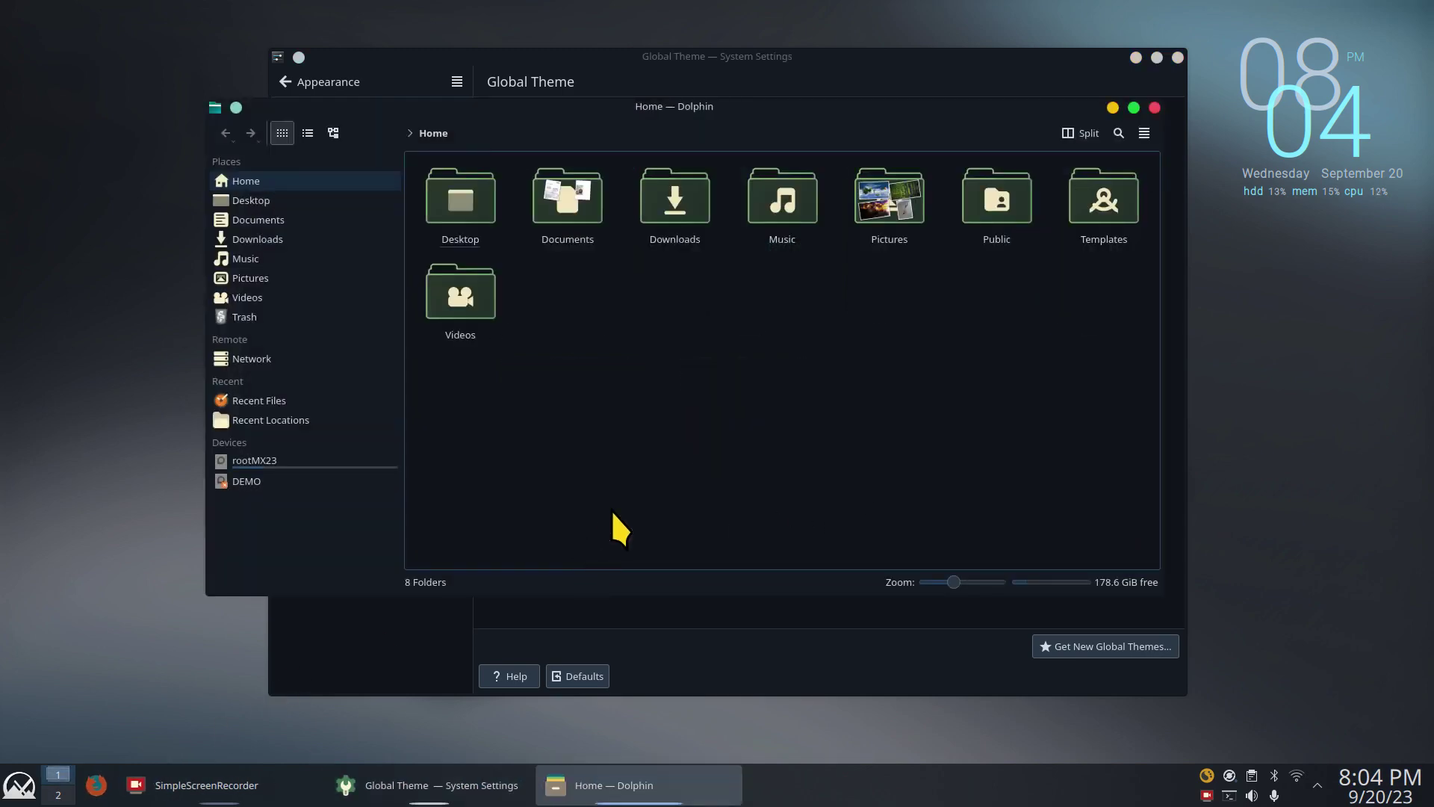
scroll(742, 476, down, 1)
scroll(741, 476, down, 3)
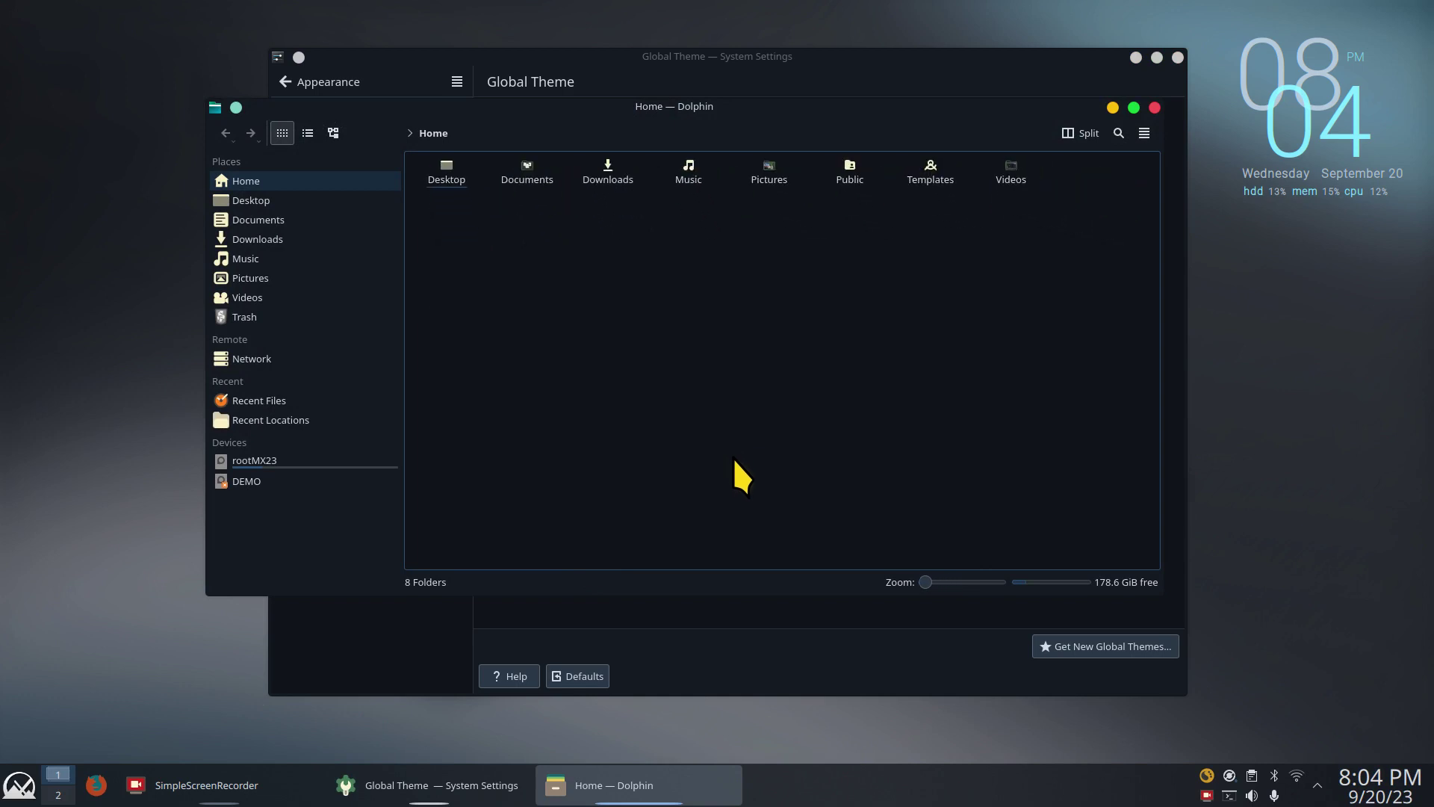
scroll(736, 469, up, 5)
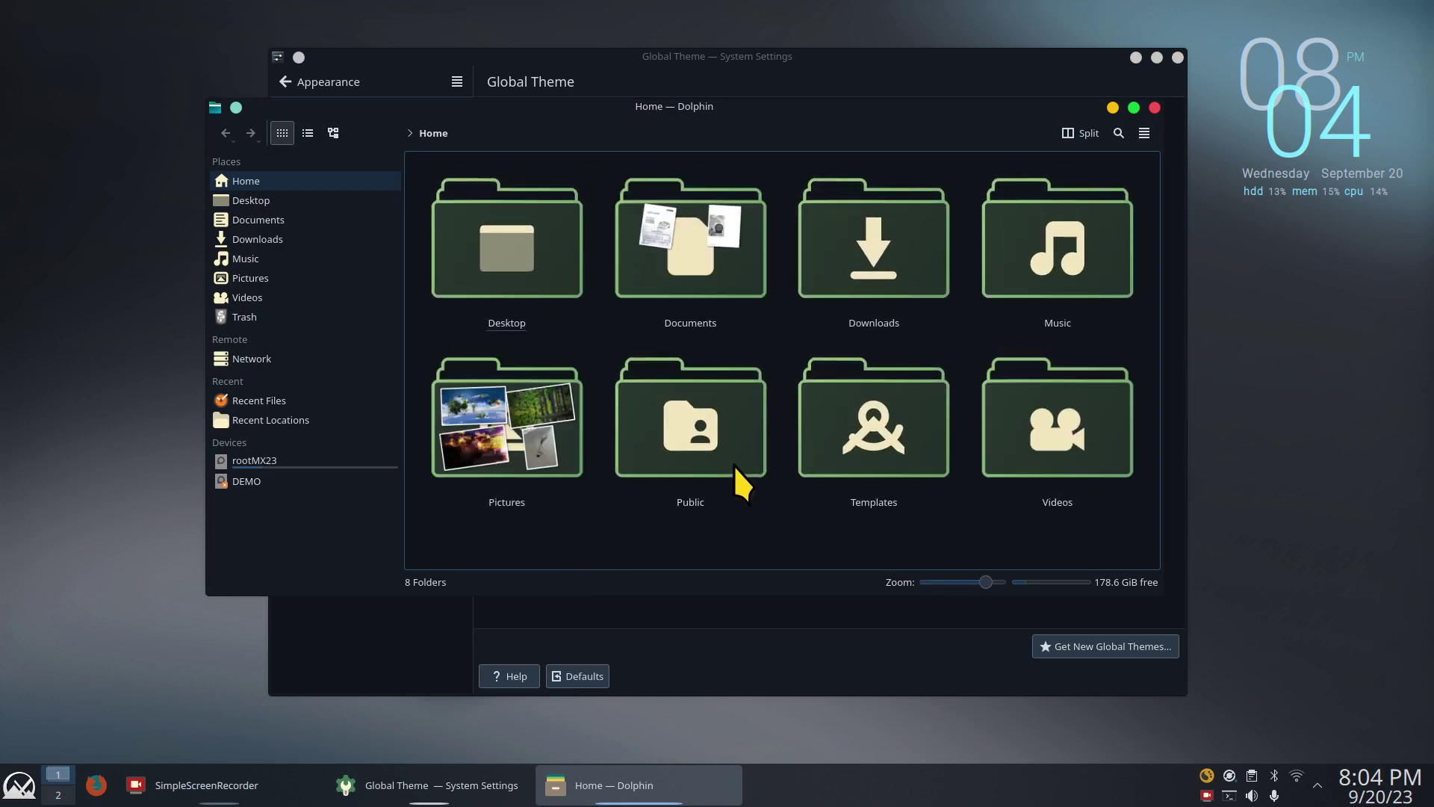
scroll(736, 478, down, 1)
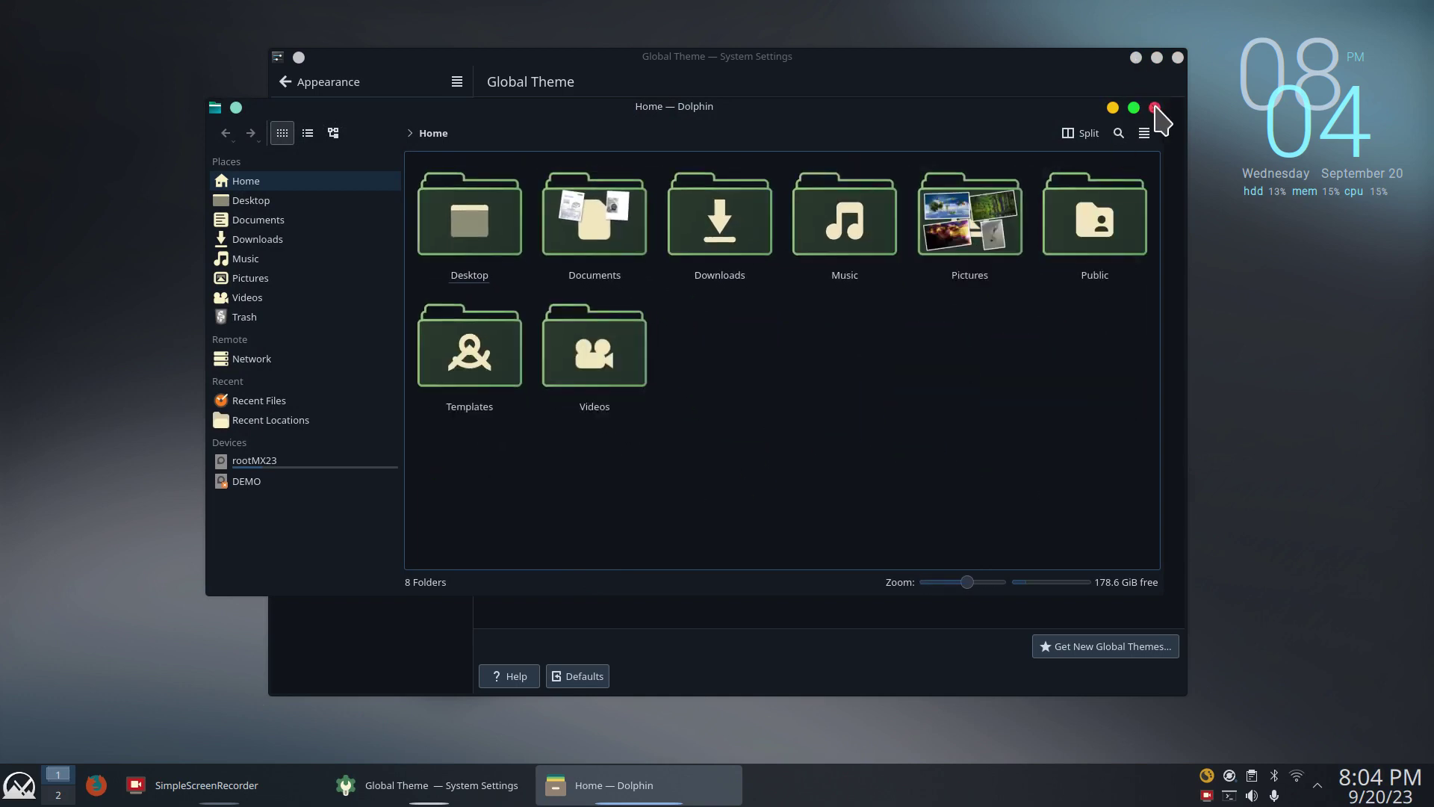
click(1155, 108)
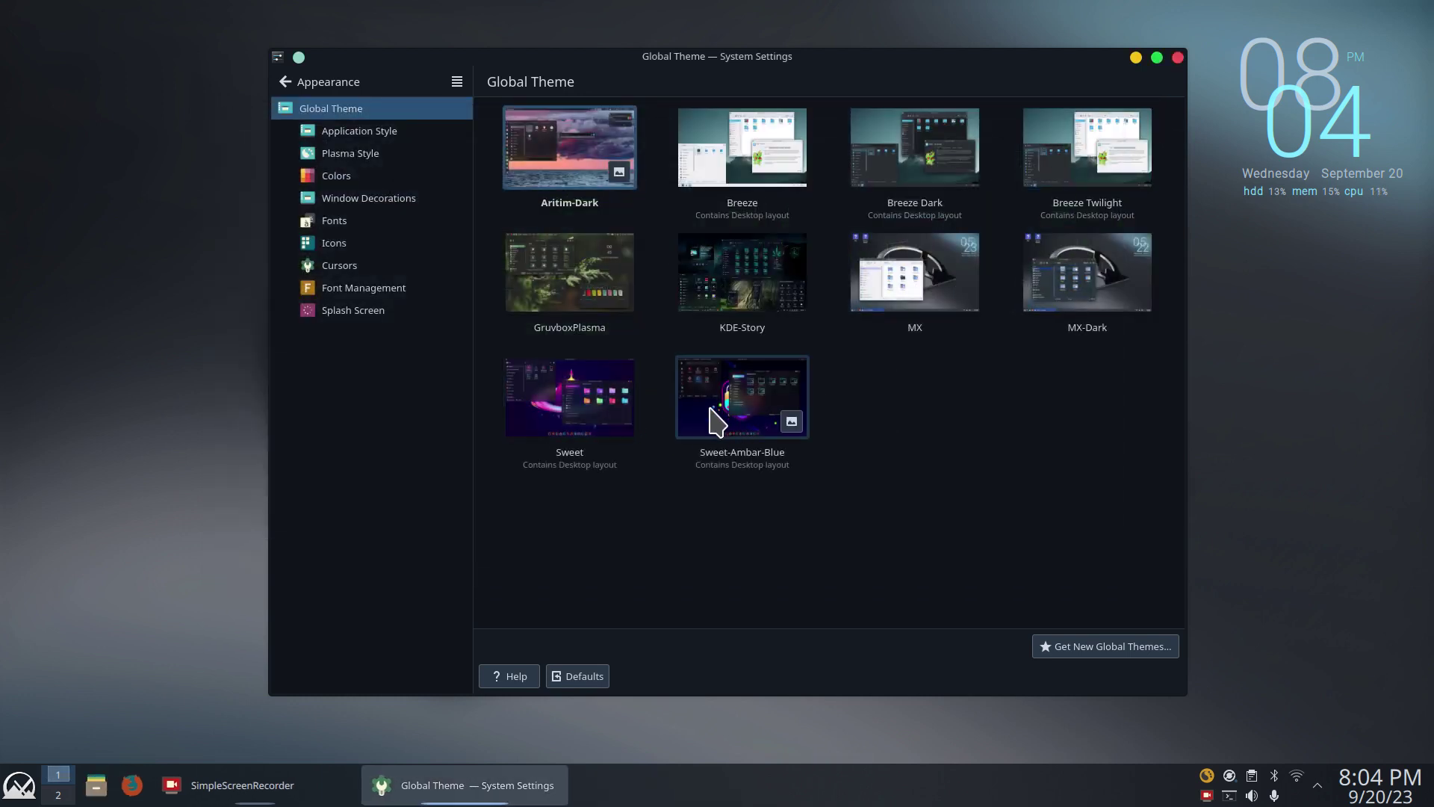
Apply the appearance settings of the Sweet-Ambar-Blue global theme and check its folder icons in Dolphin.
click(733, 402)
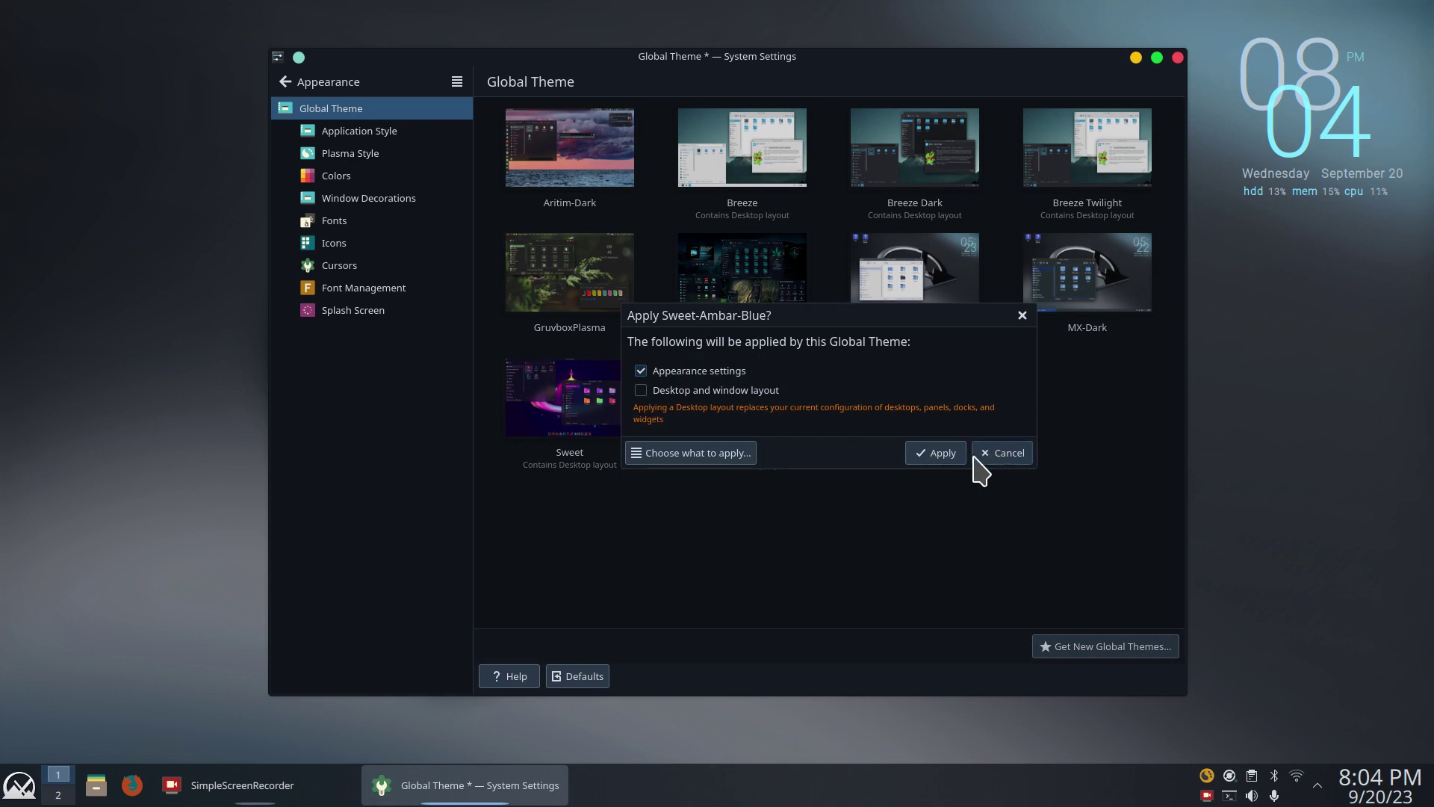
click(938, 454)
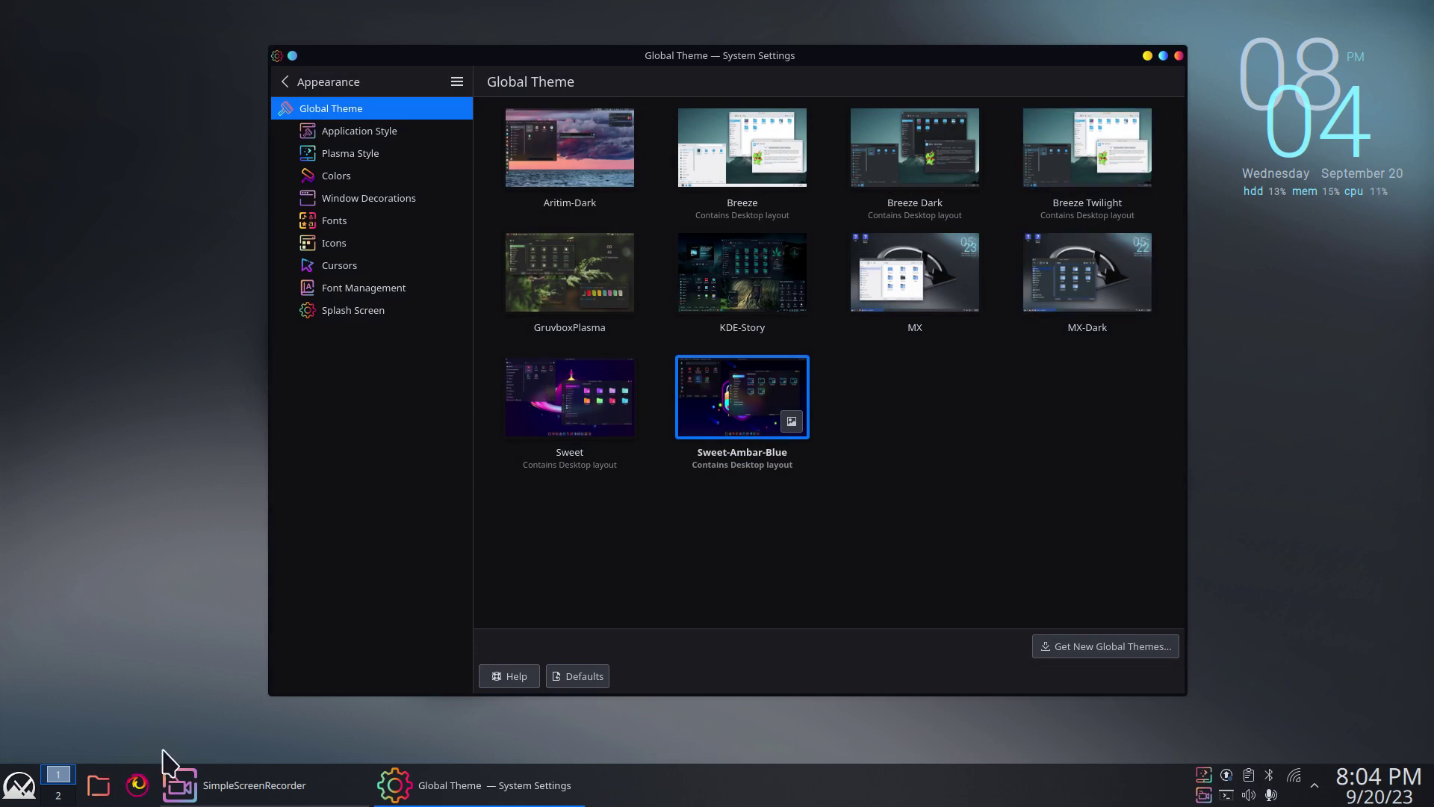
click(100, 786)
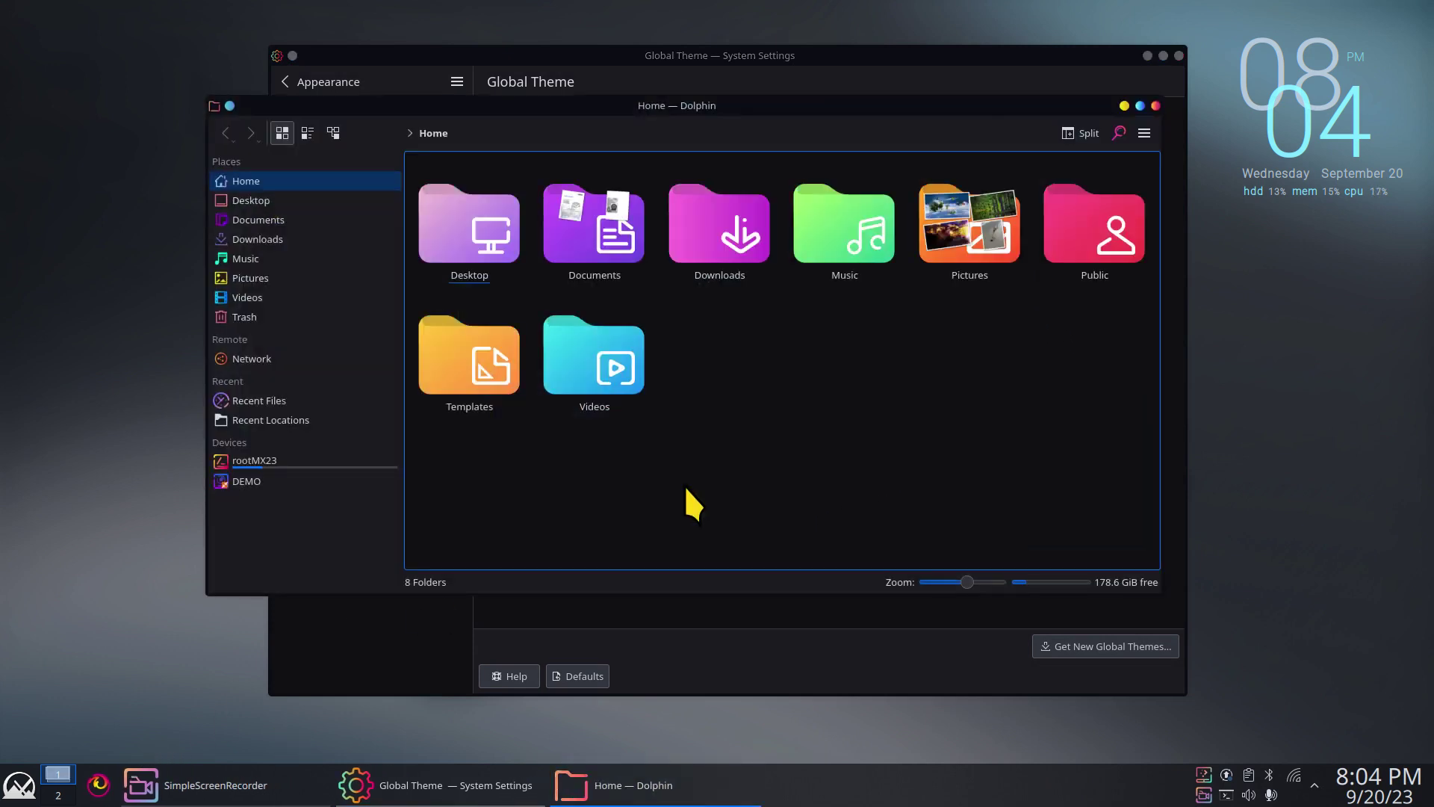
click(1156, 106)
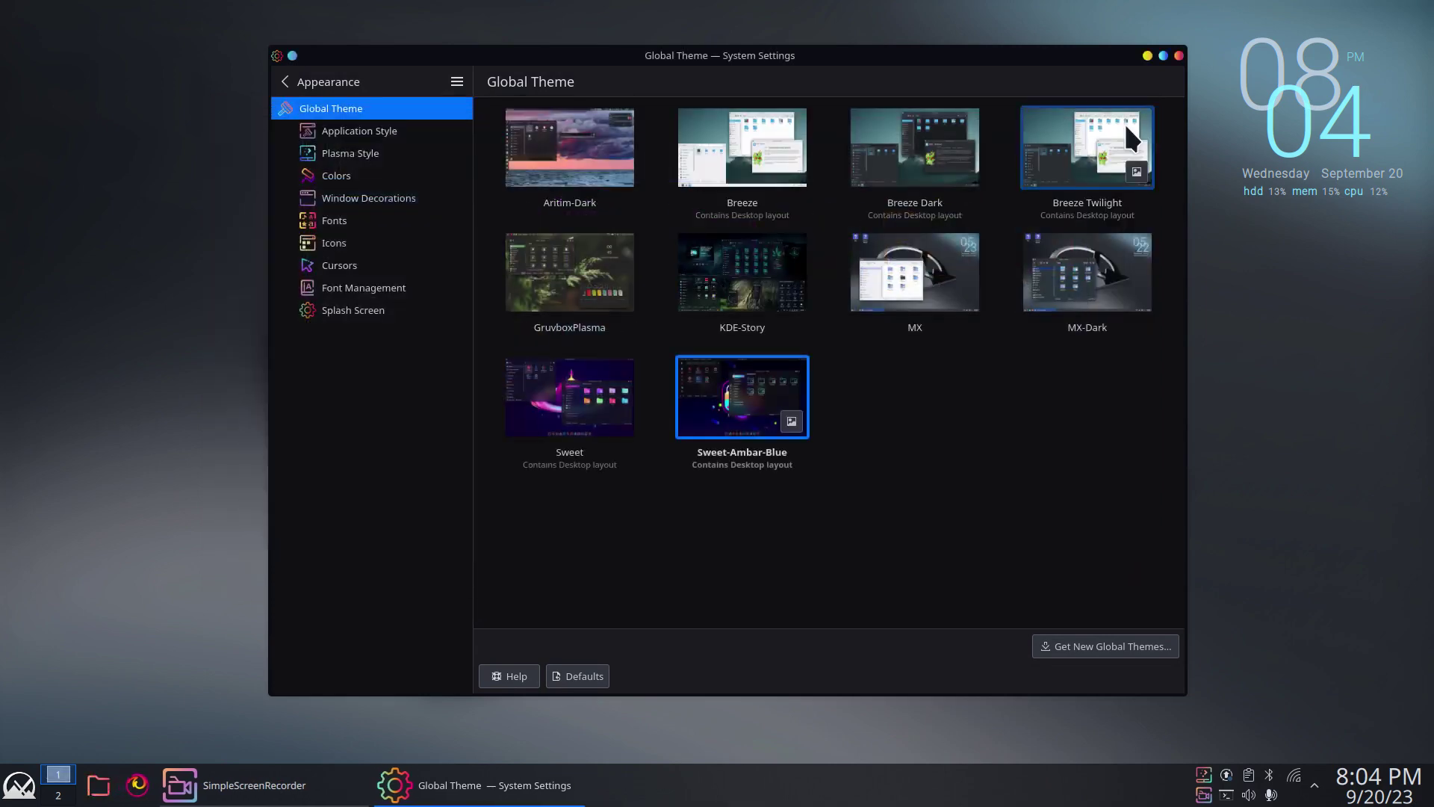
Look over the installed icon themes, return to Global Theme, and view the Application Dashboard's Sweet-Ambar-Blue styling.
click(334, 248)
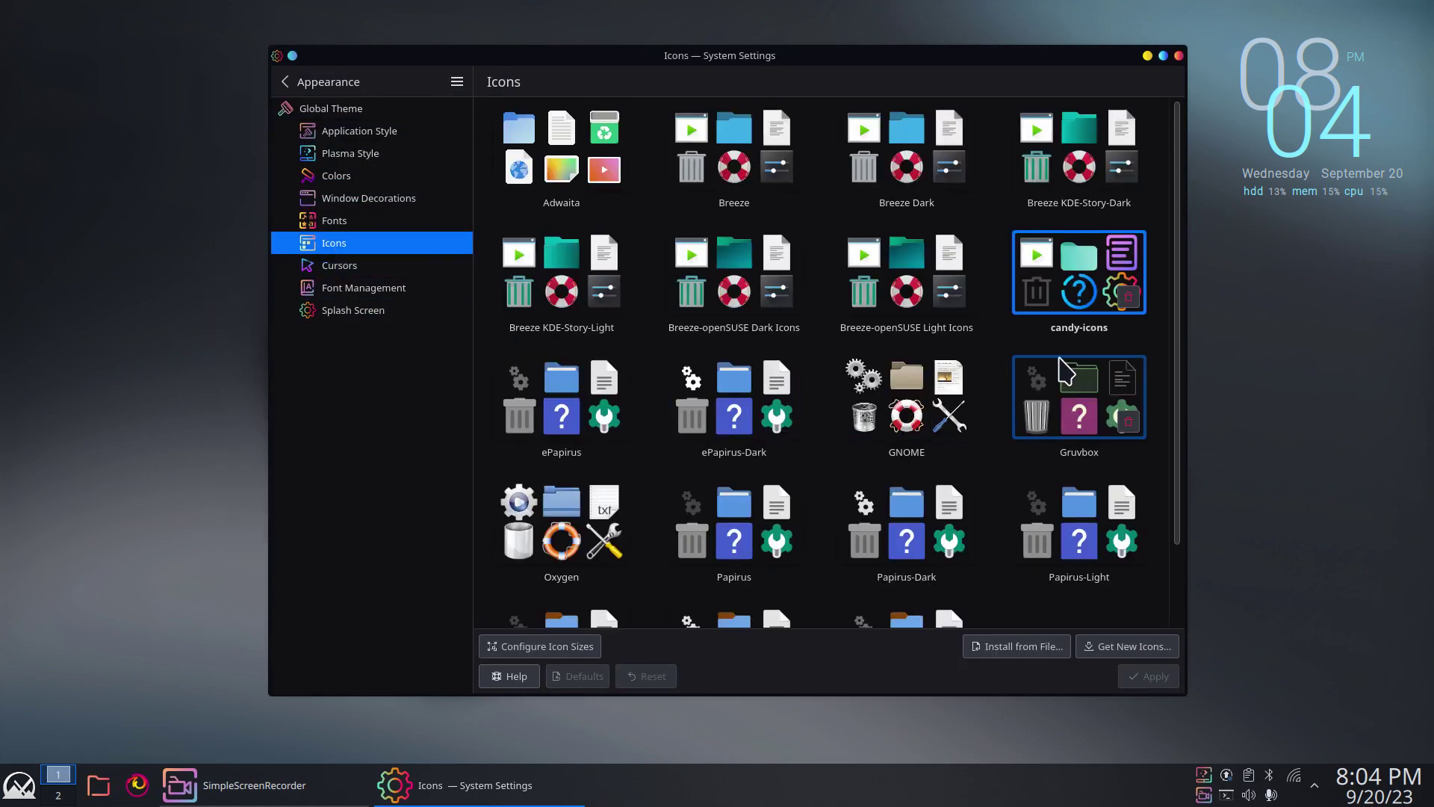
click(331, 108)
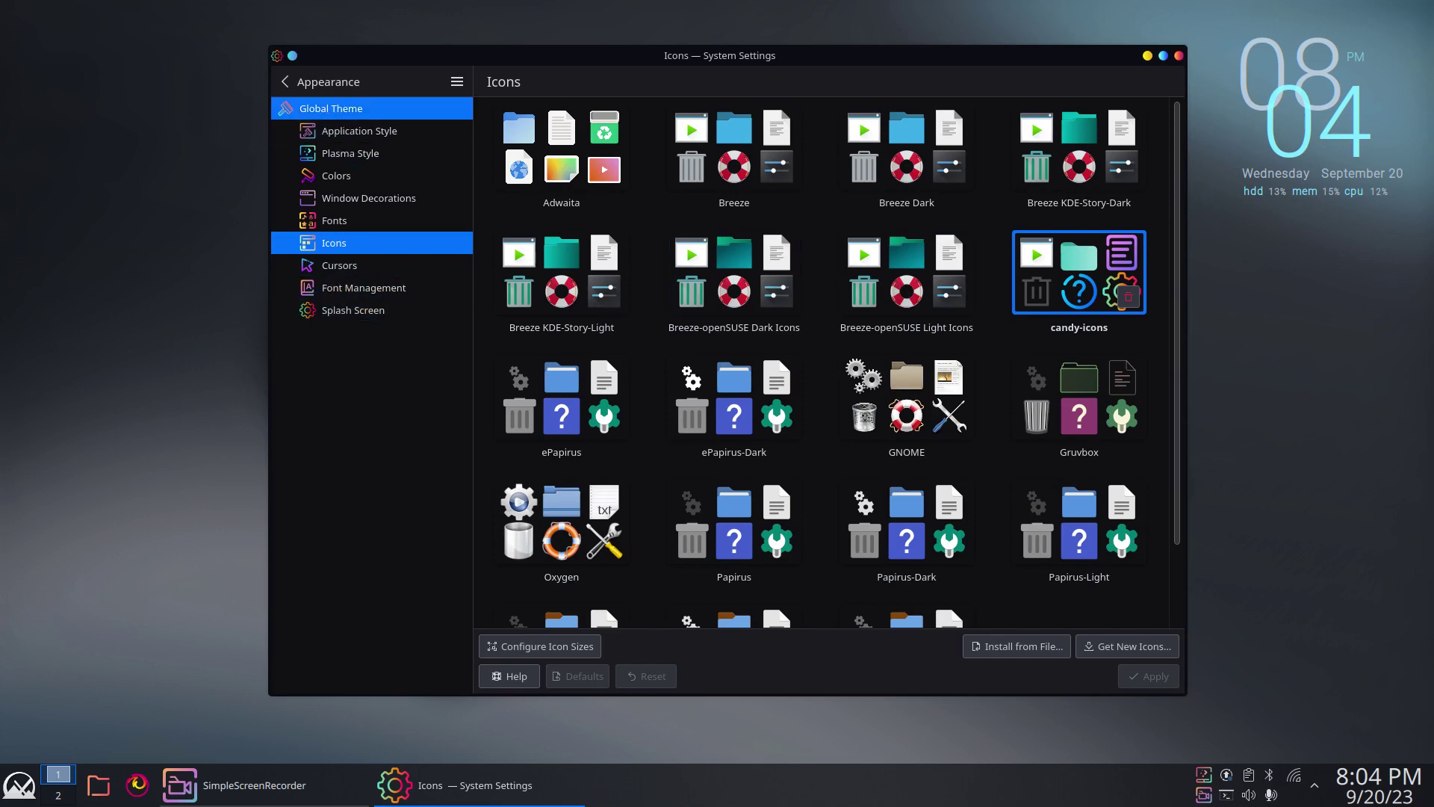
click(26, 791)
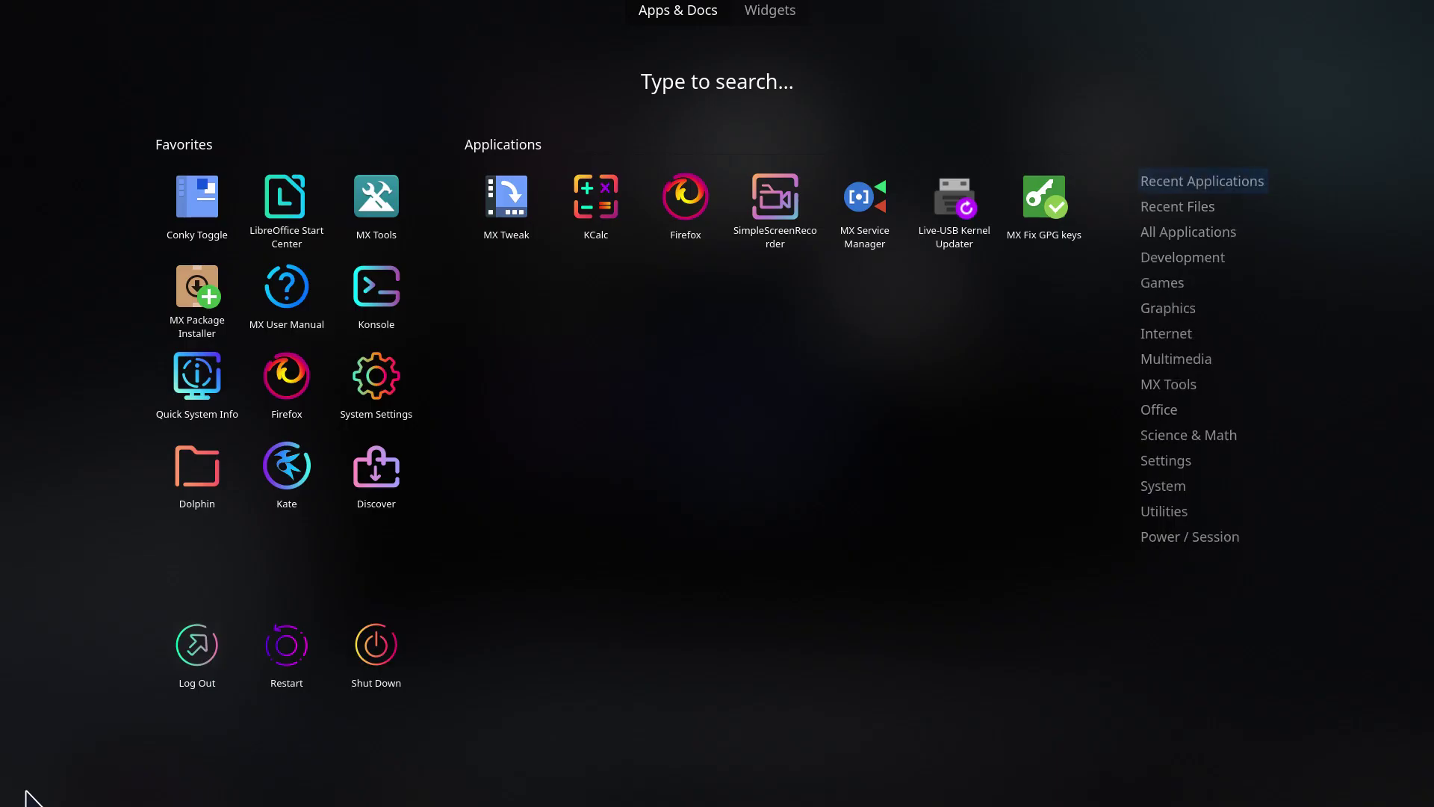
click(893, 488)
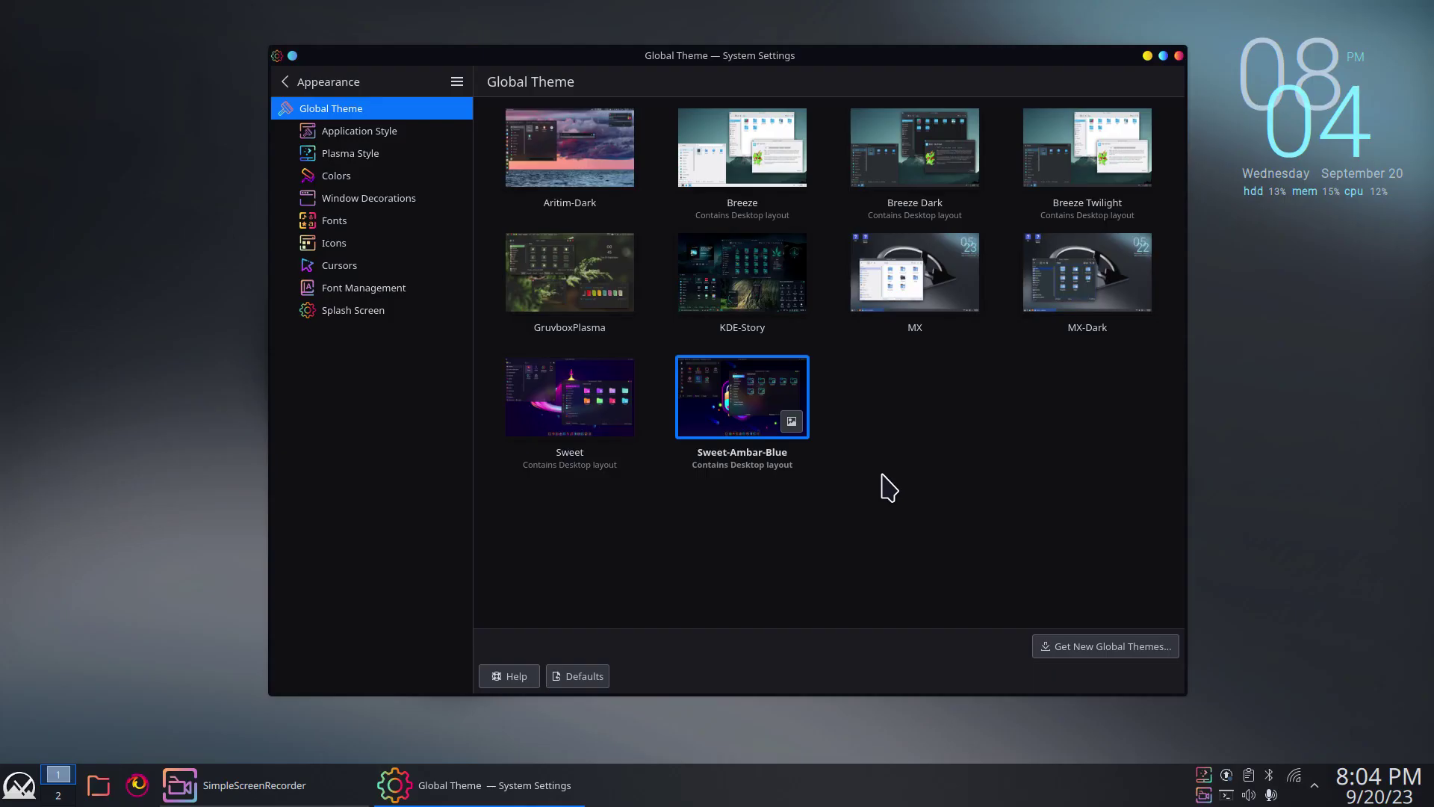
Switch the application launcher to NavDexie menu launcher, view its full-screen menu, and close the menu.
right_click(16, 788)
click(75, 709)
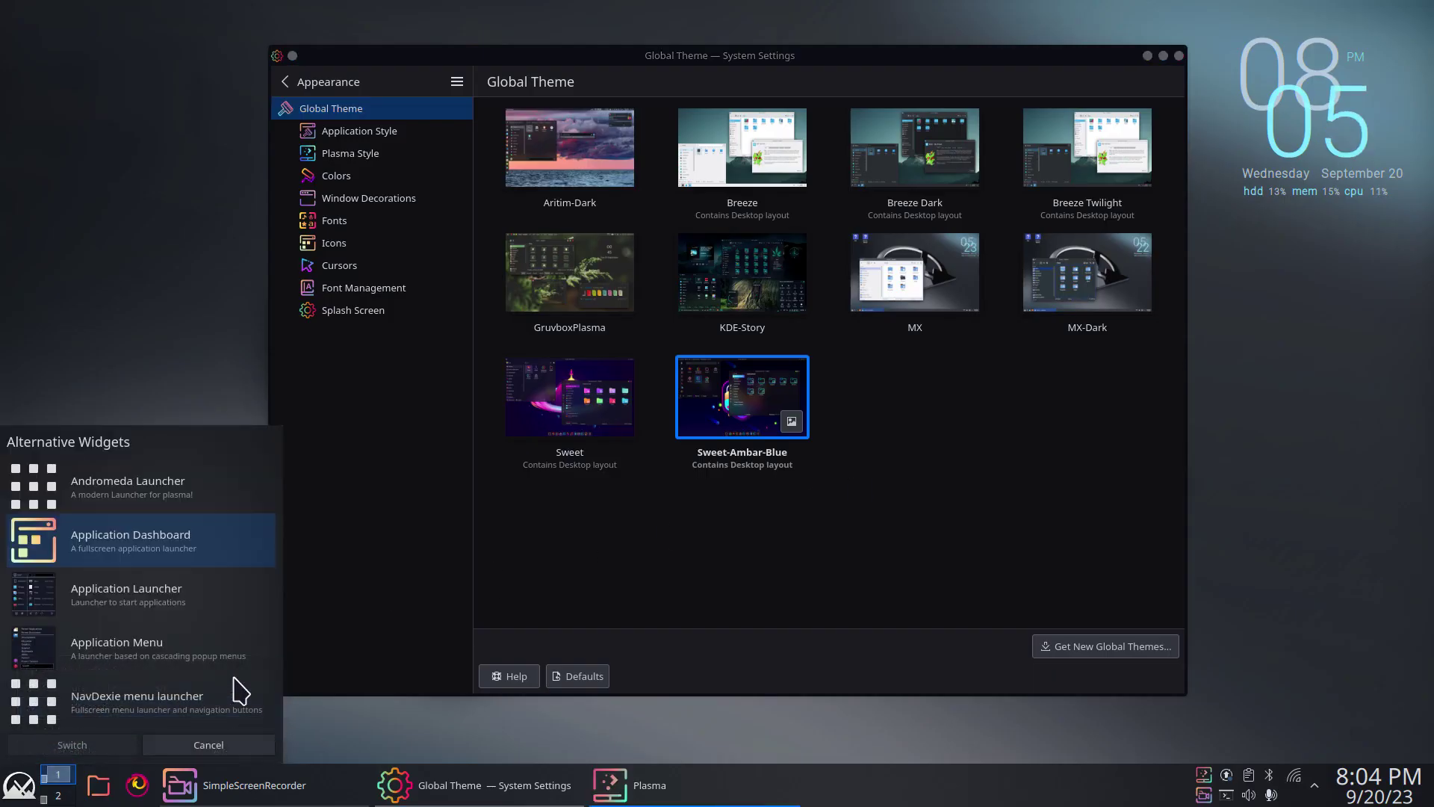
click(104, 715)
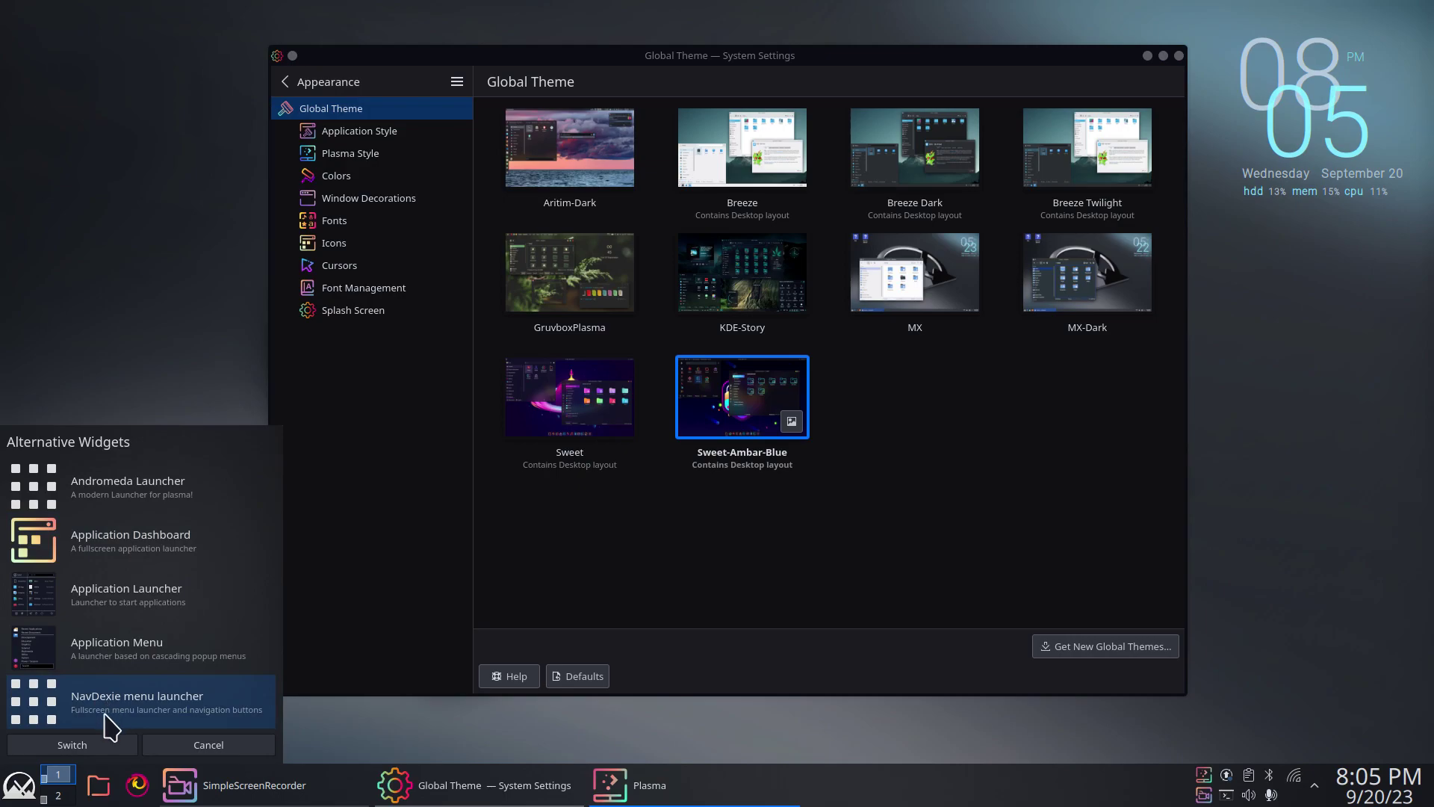
click(72, 744)
click(25, 786)
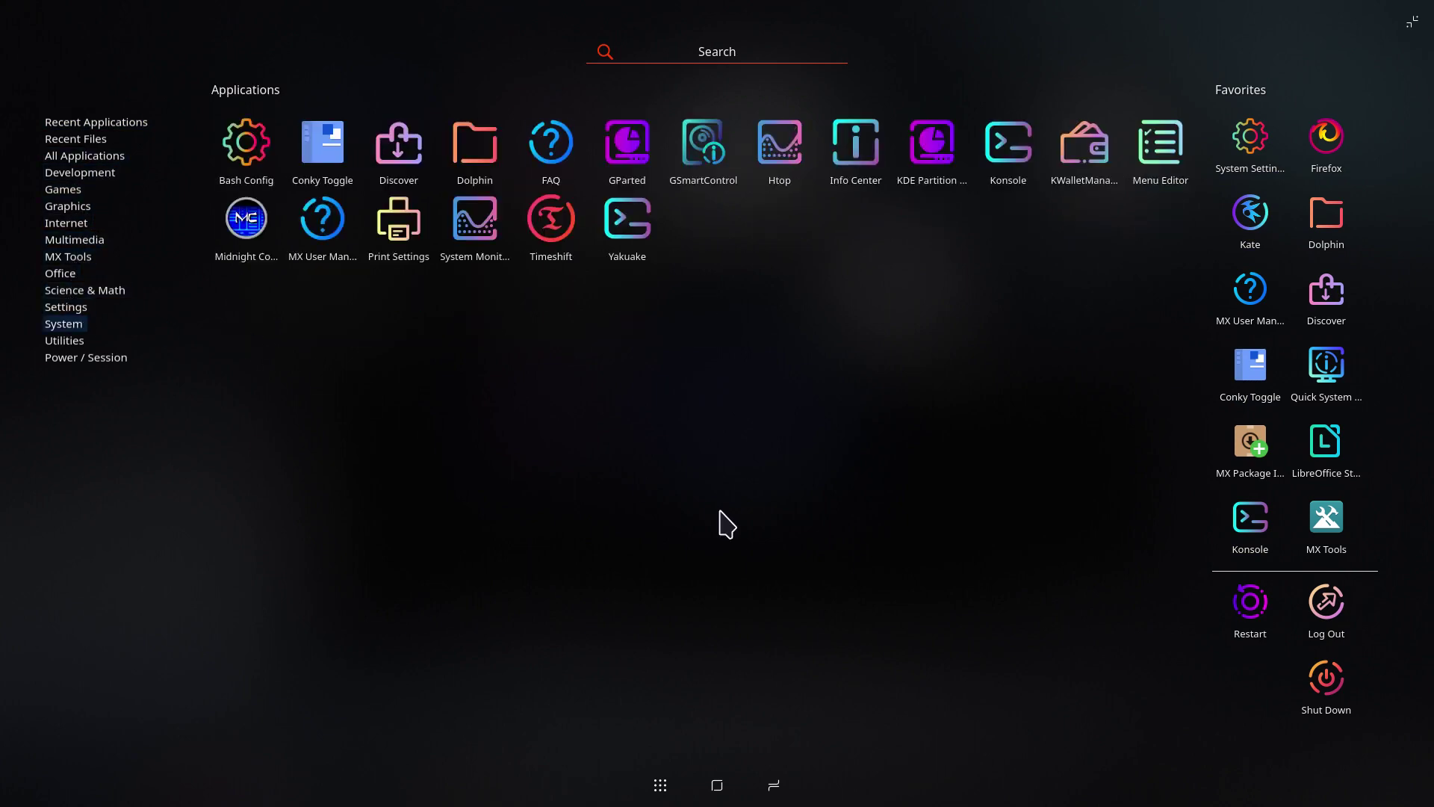
click(1416, 28)
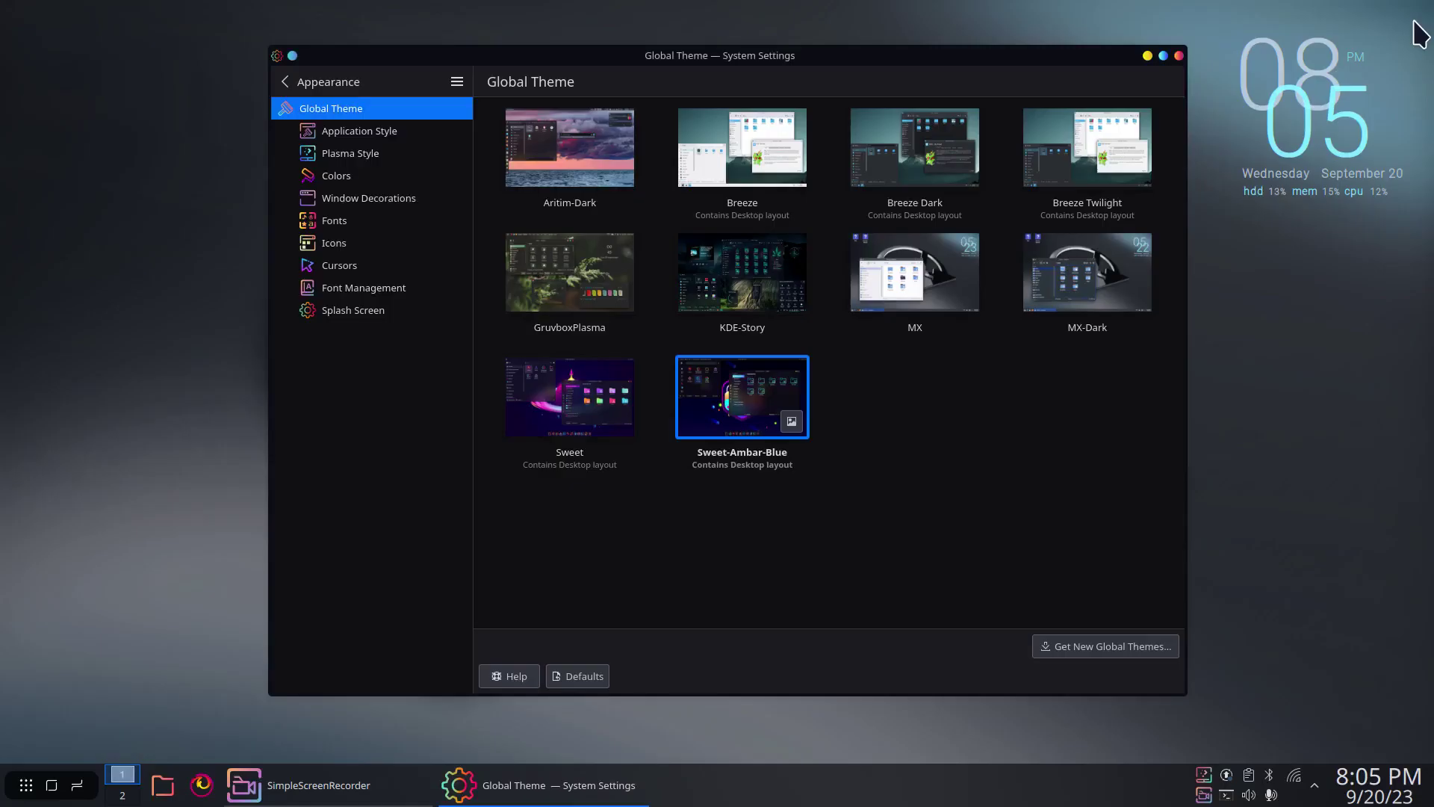
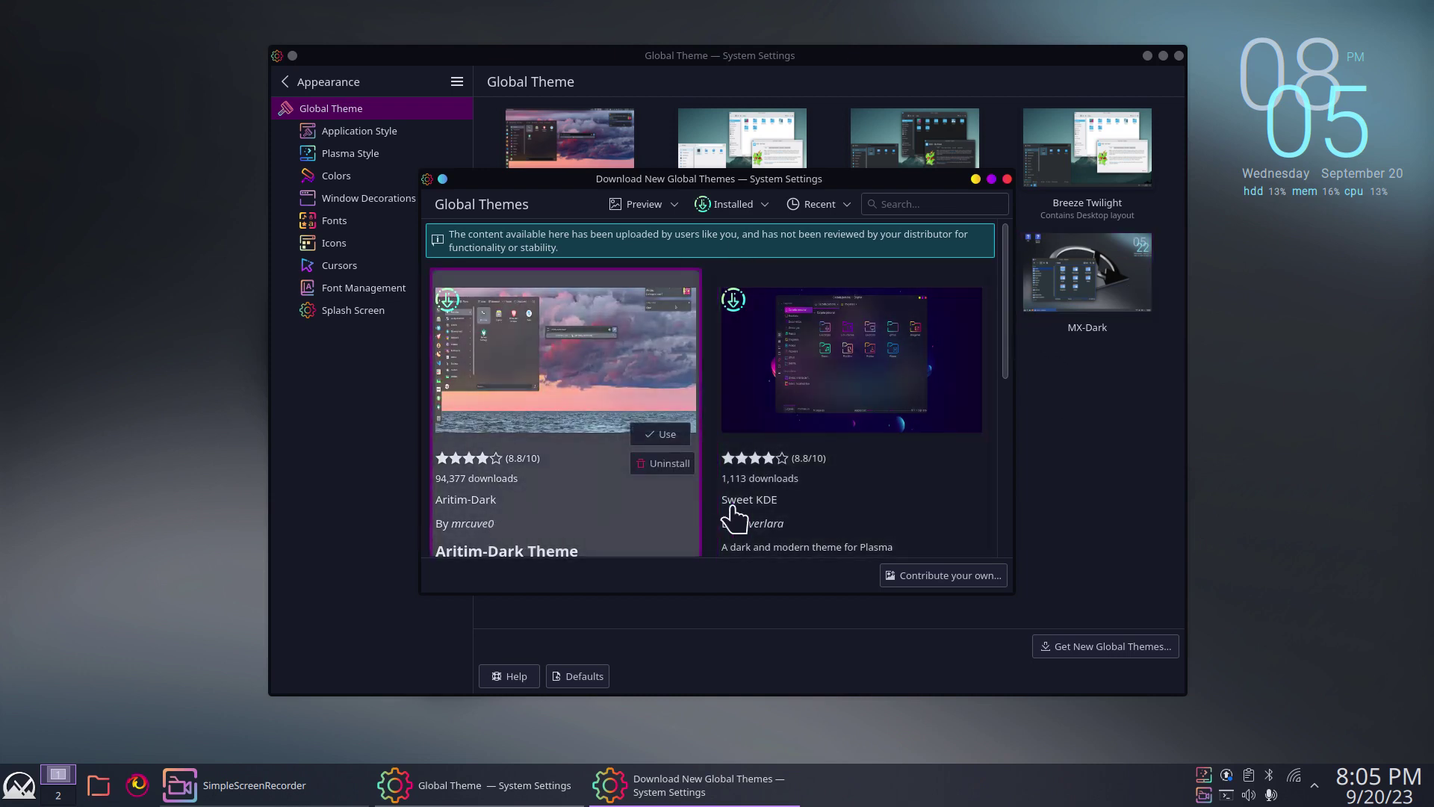
Look through the installed entries in the Download New Global Themes window down to Gruvbox Look and Feel, and close it.
drag(1012, 349, 1012, 490)
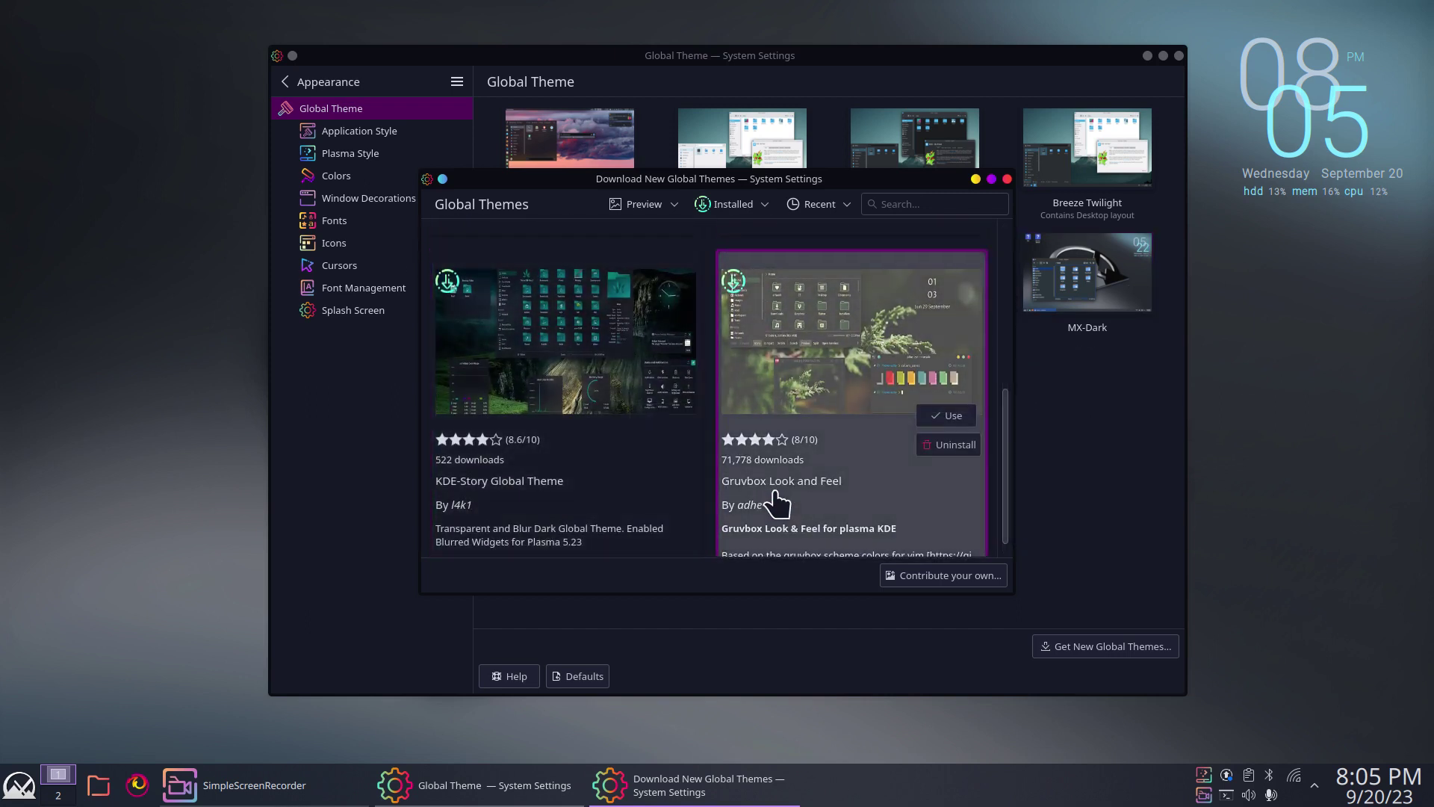
drag(1005, 471, 1013, 517)
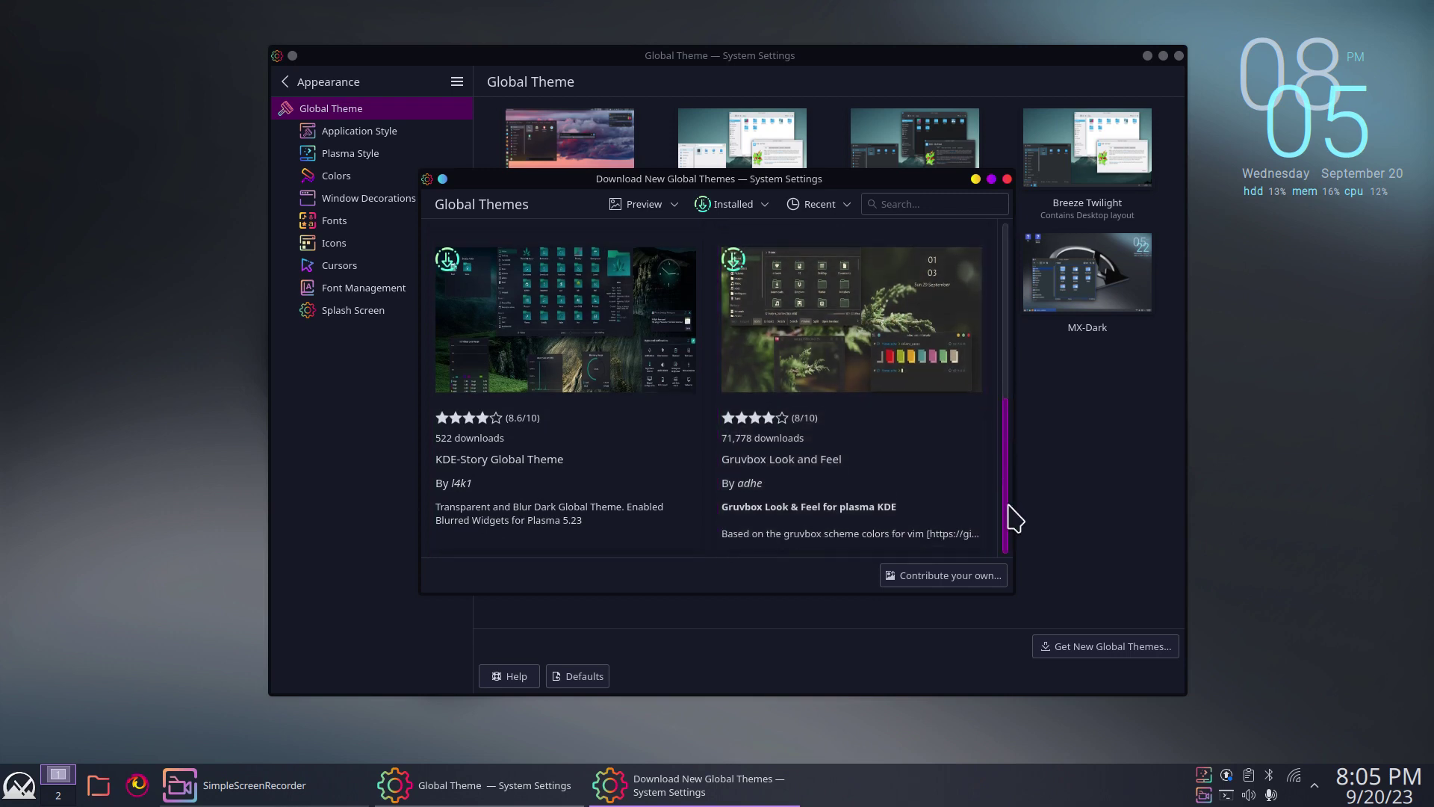
mouse_move(922, 468)
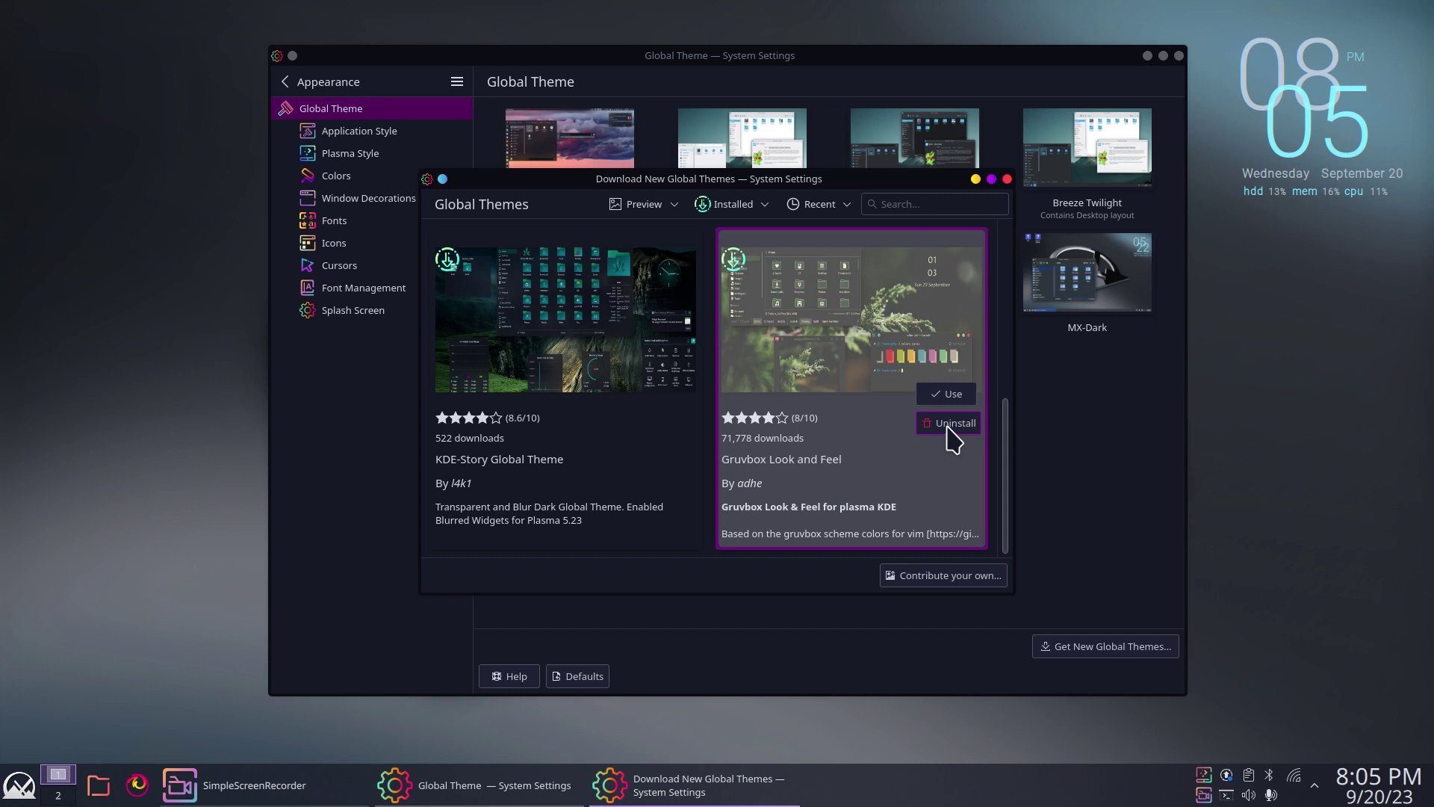
click(1007, 179)
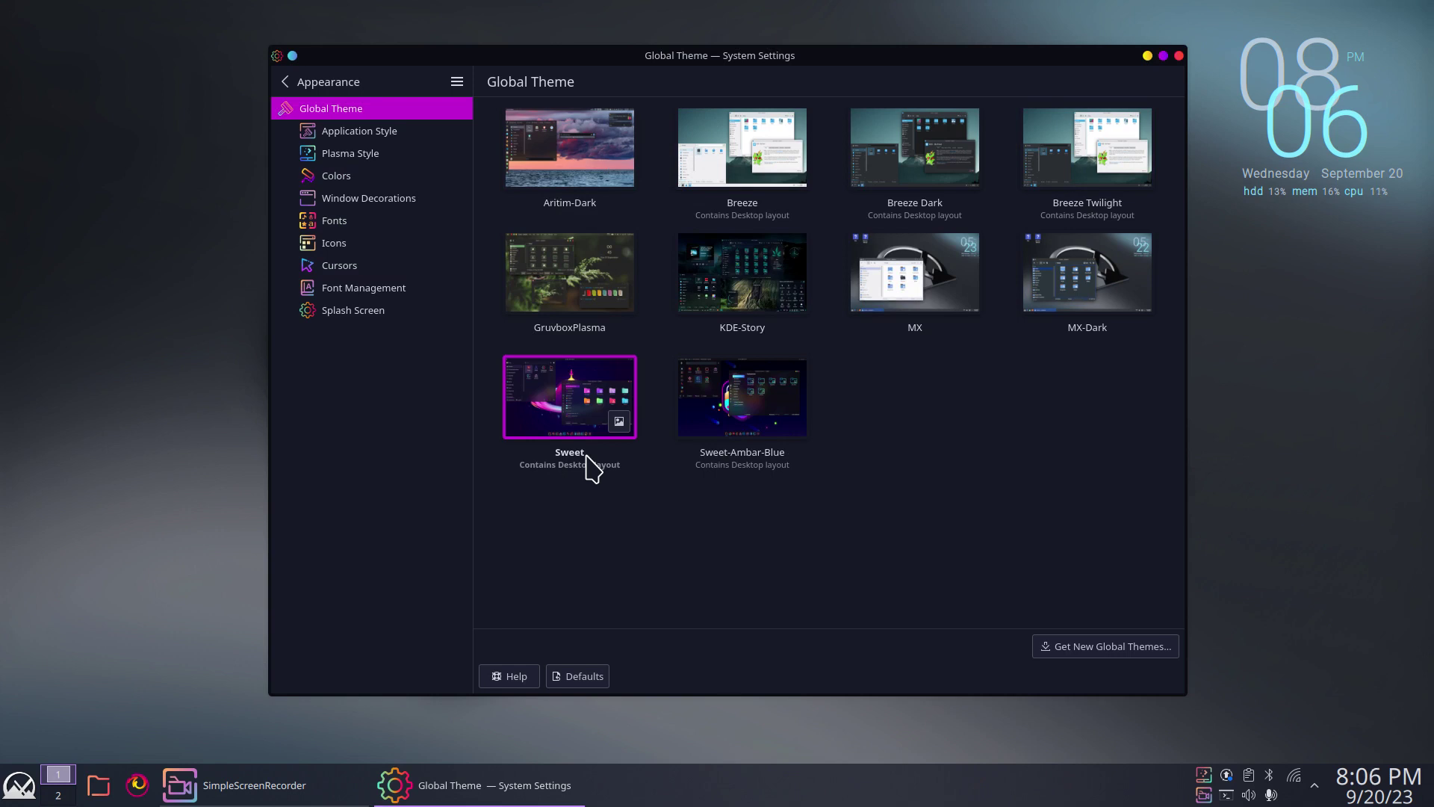
Look over the installed cursor themes, return to Global Theme discarding the pending changes, and close System Settings.
click(343, 272)
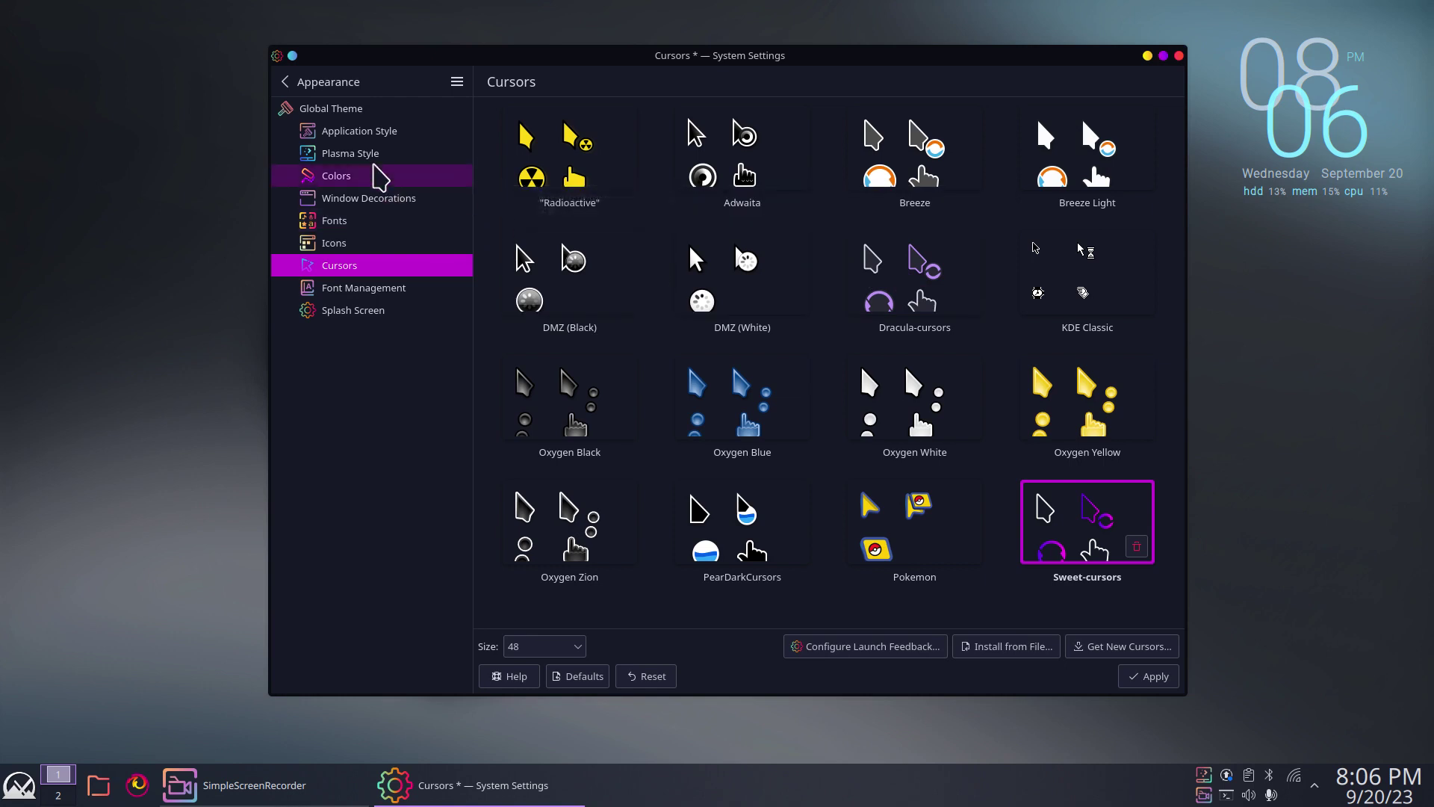
click(333, 112)
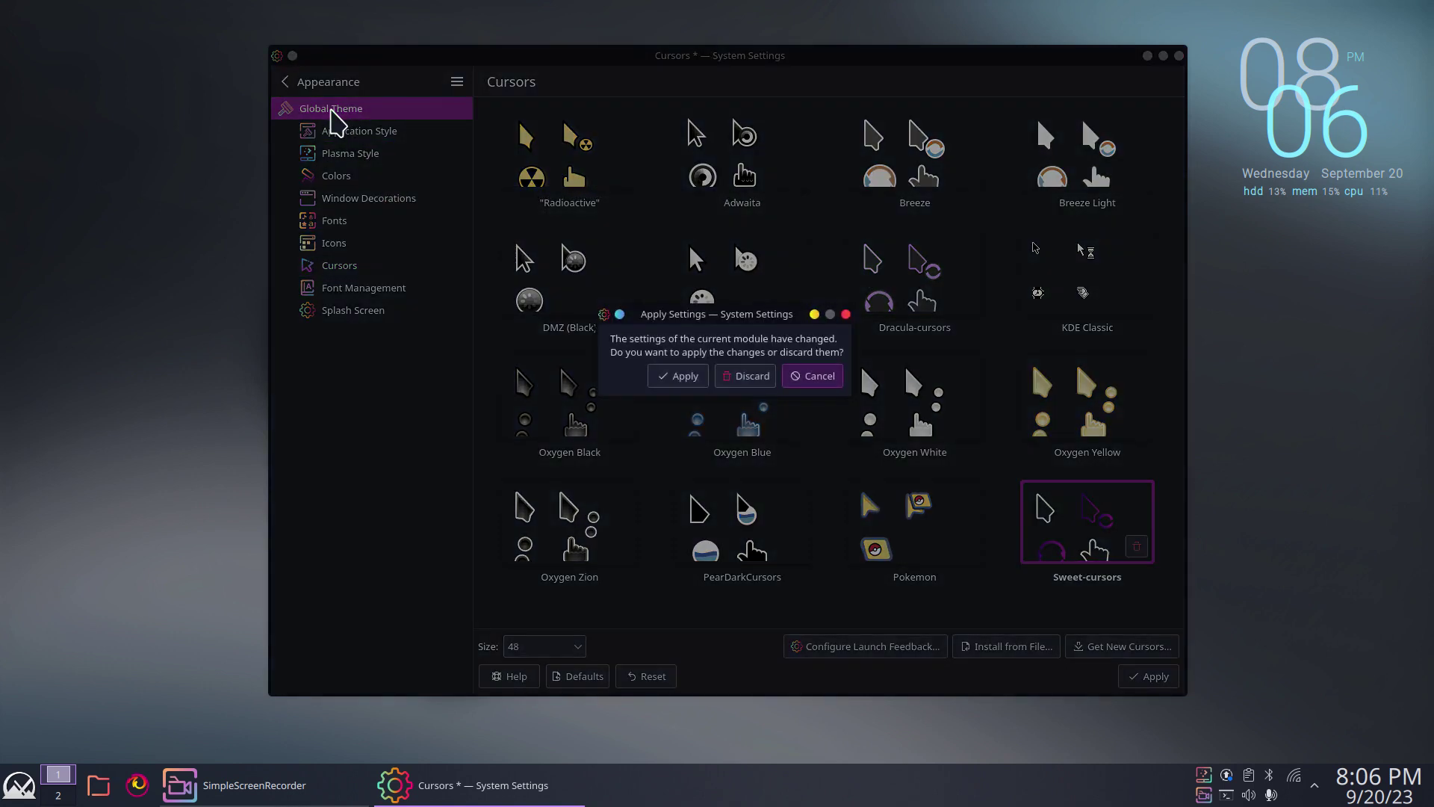
click(744, 376)
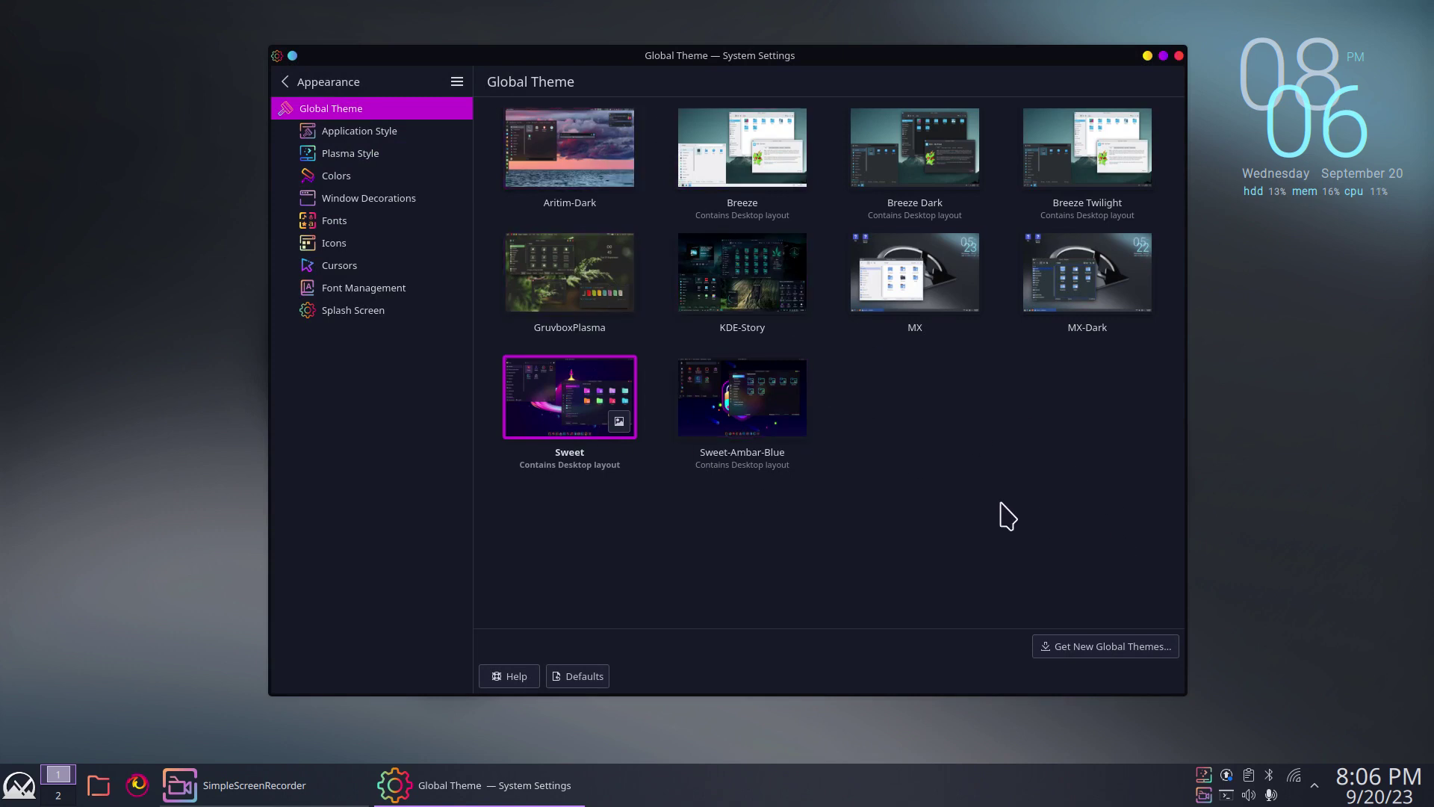
click(1179, 55)
Open the desktop's wallpaper settings and enlarge the window to fit four wallpapers per row.
right_click(430, 98)
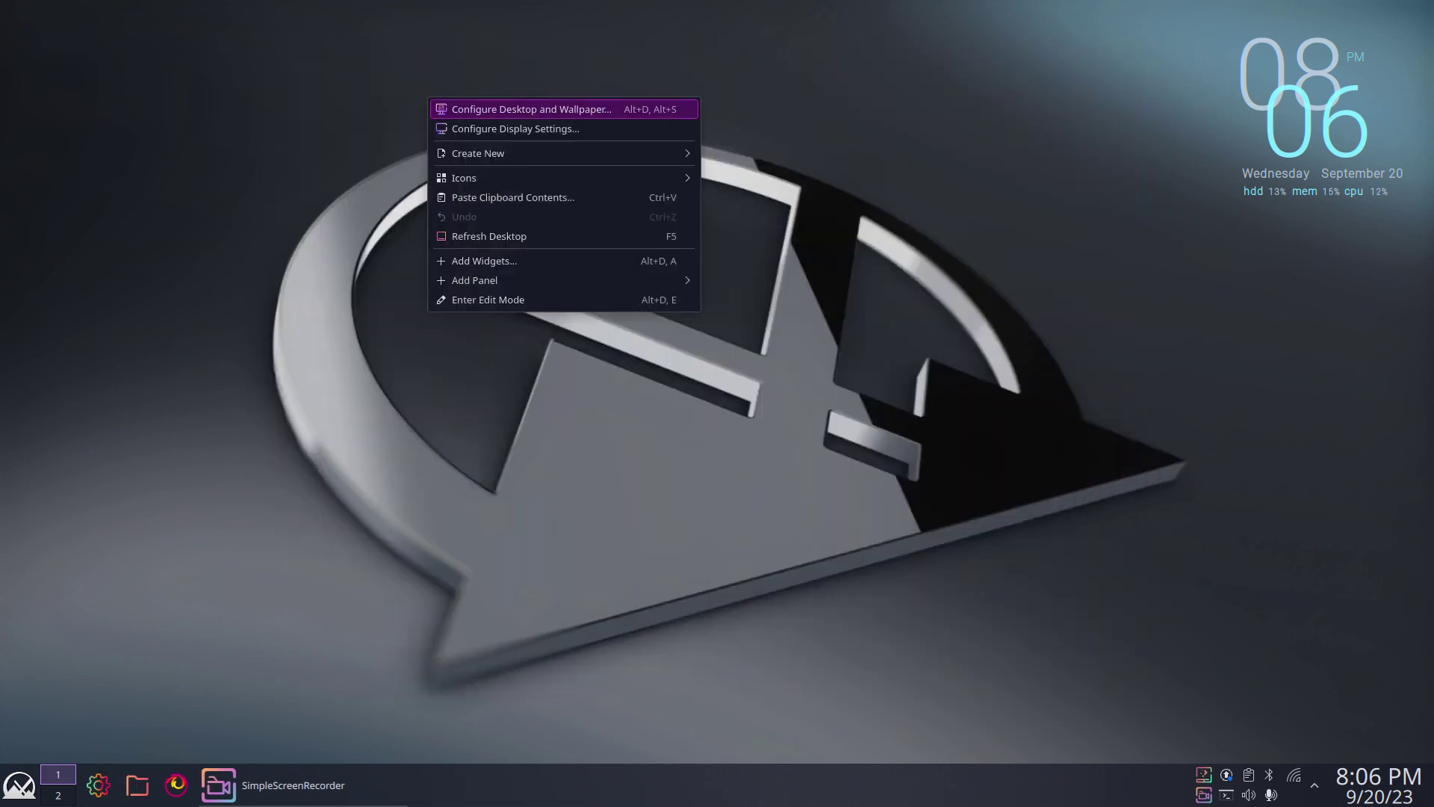
click(448, 109)
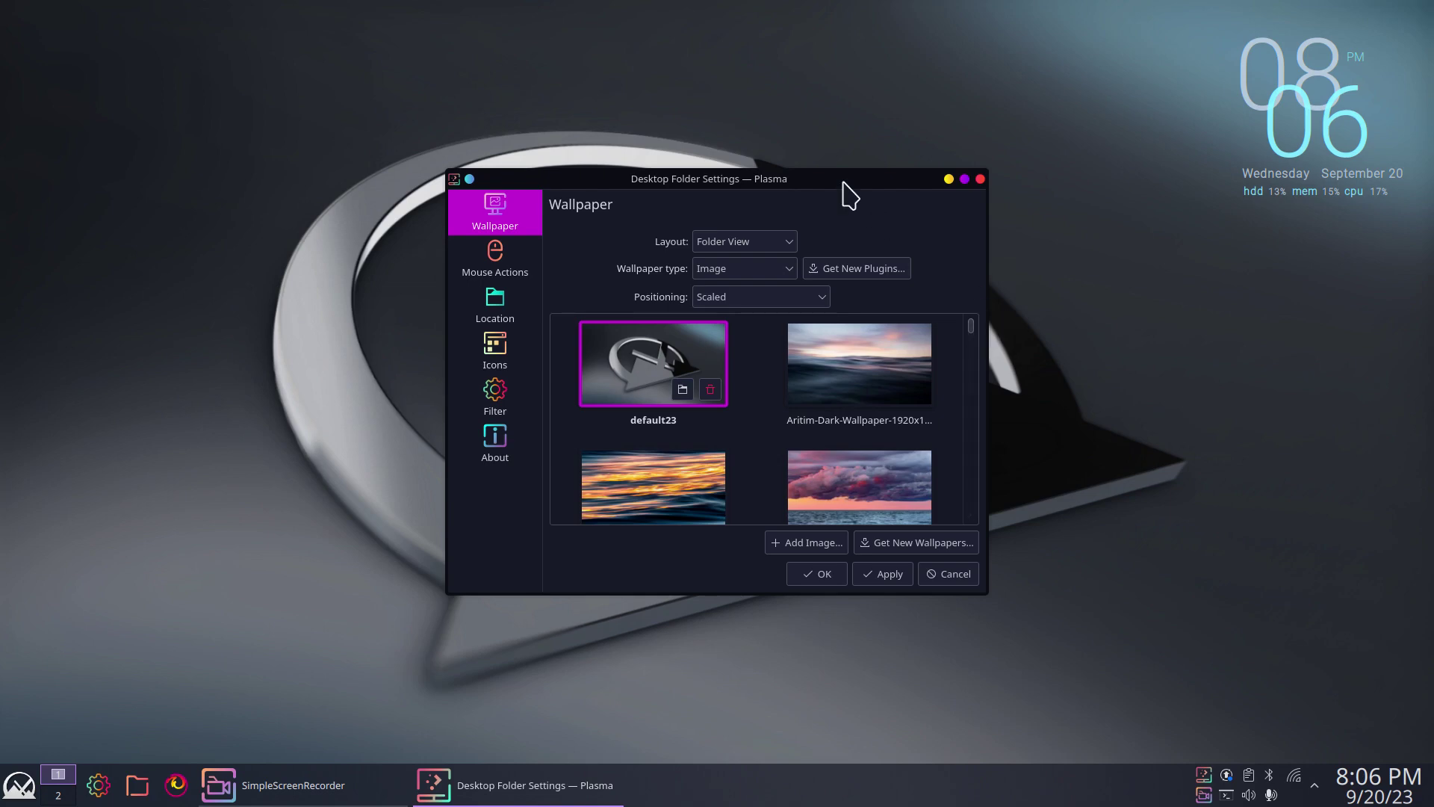
drag(812, 192, 666, 132)
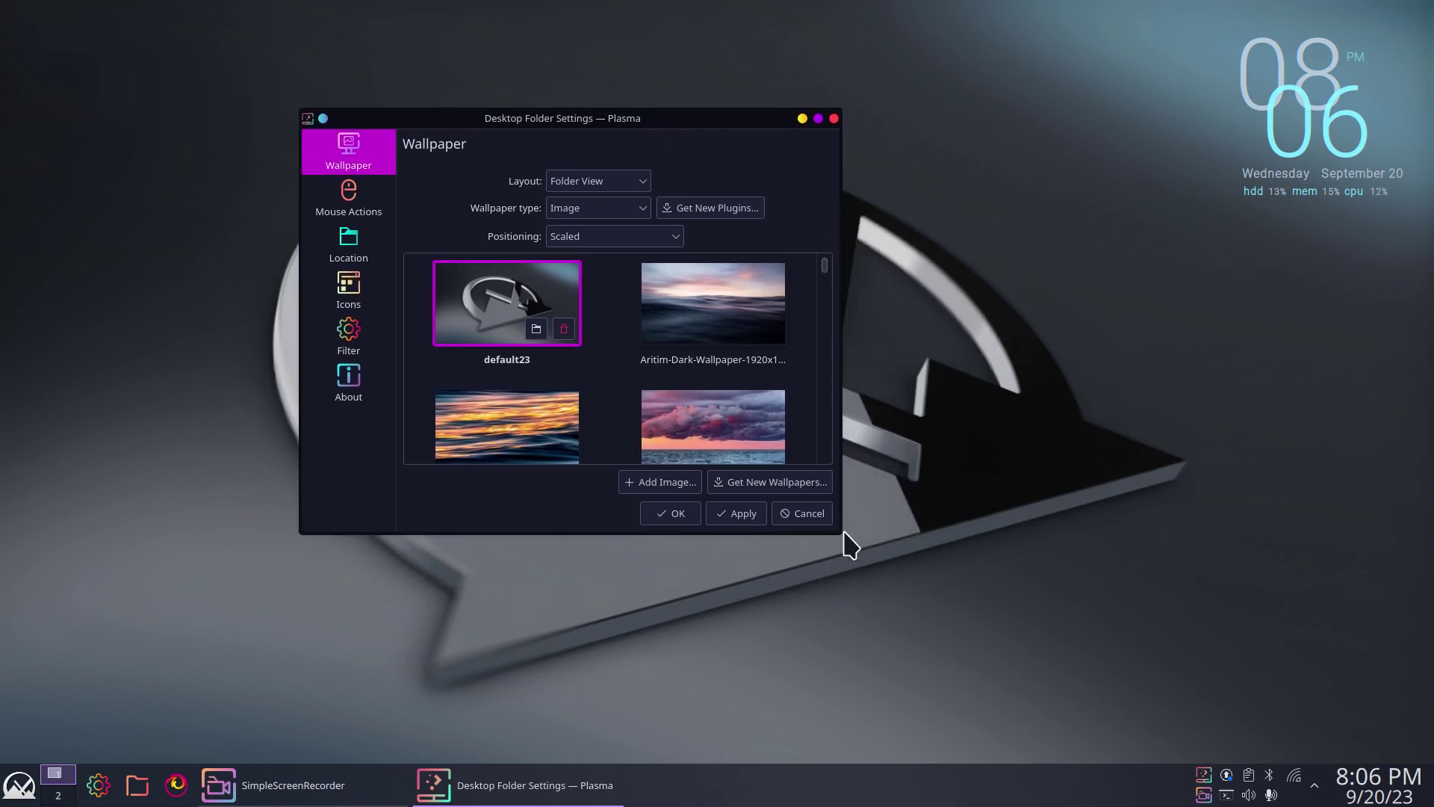
drag(842, 533, 1188, 712)
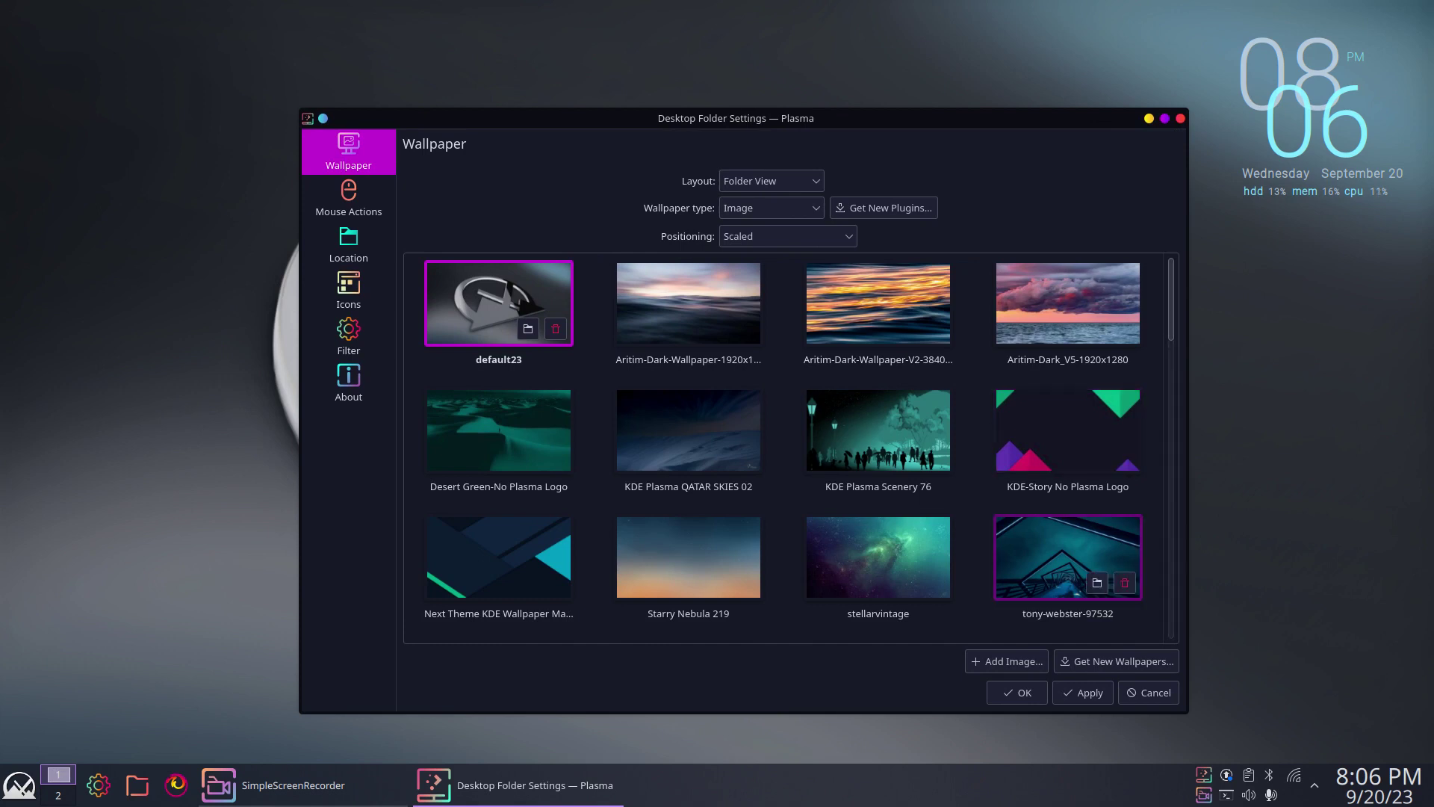
Browse the available wallpapers down to the Sweet and dracula images, and close the wallpaper settings discarding any changes.
scroll(1171, 374, down, 5)
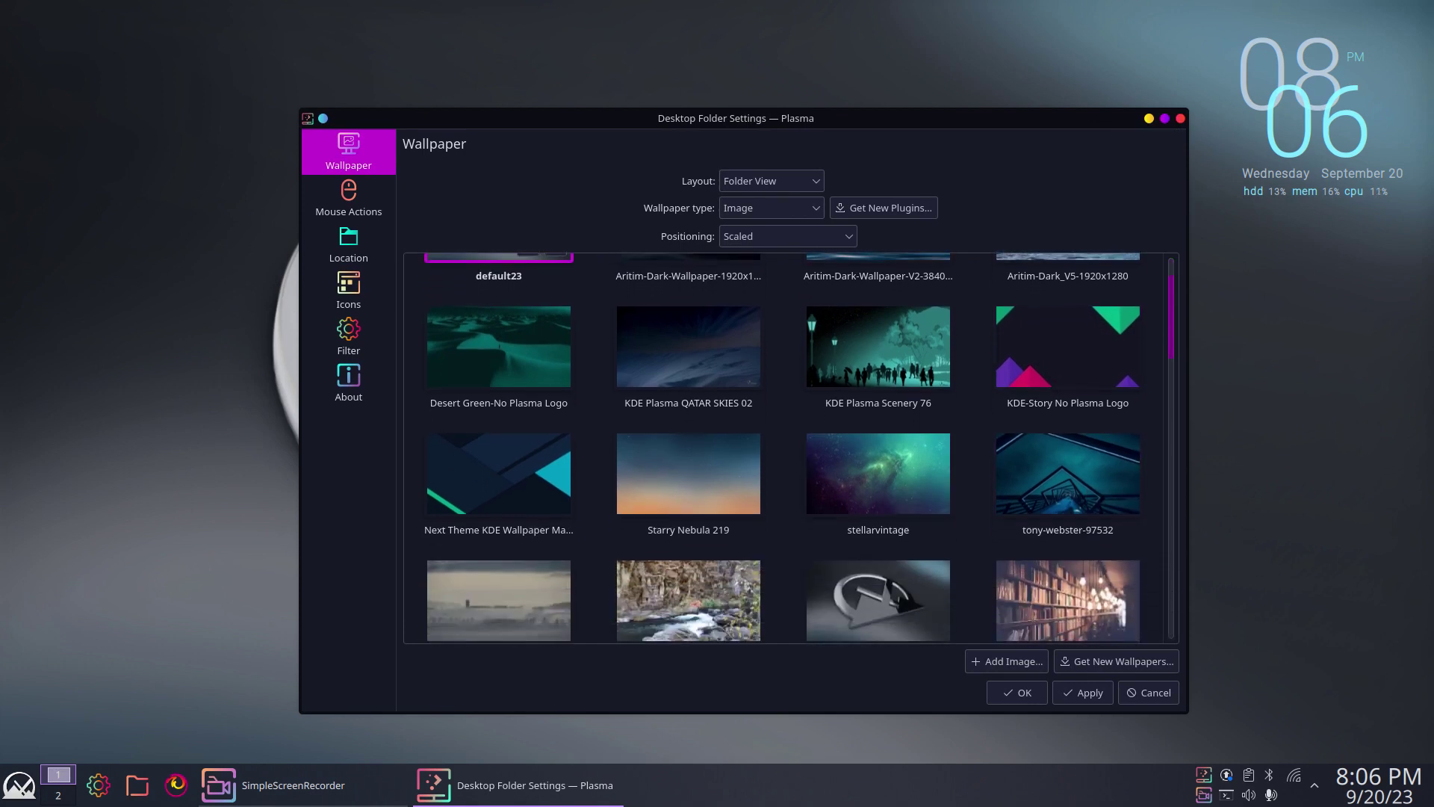
scroll(1171, 374, down, 8)
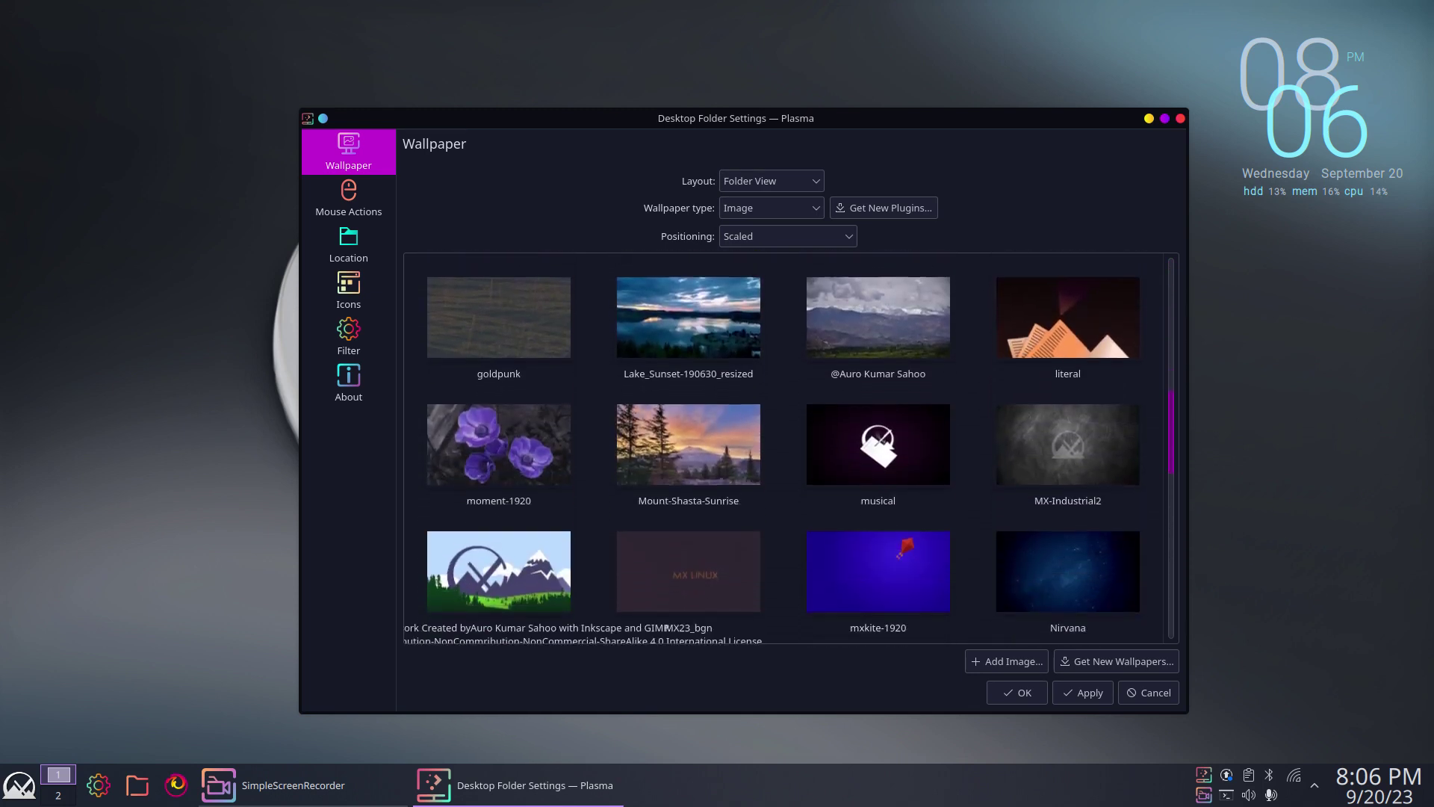
scroll(1171, 449, down, 8)
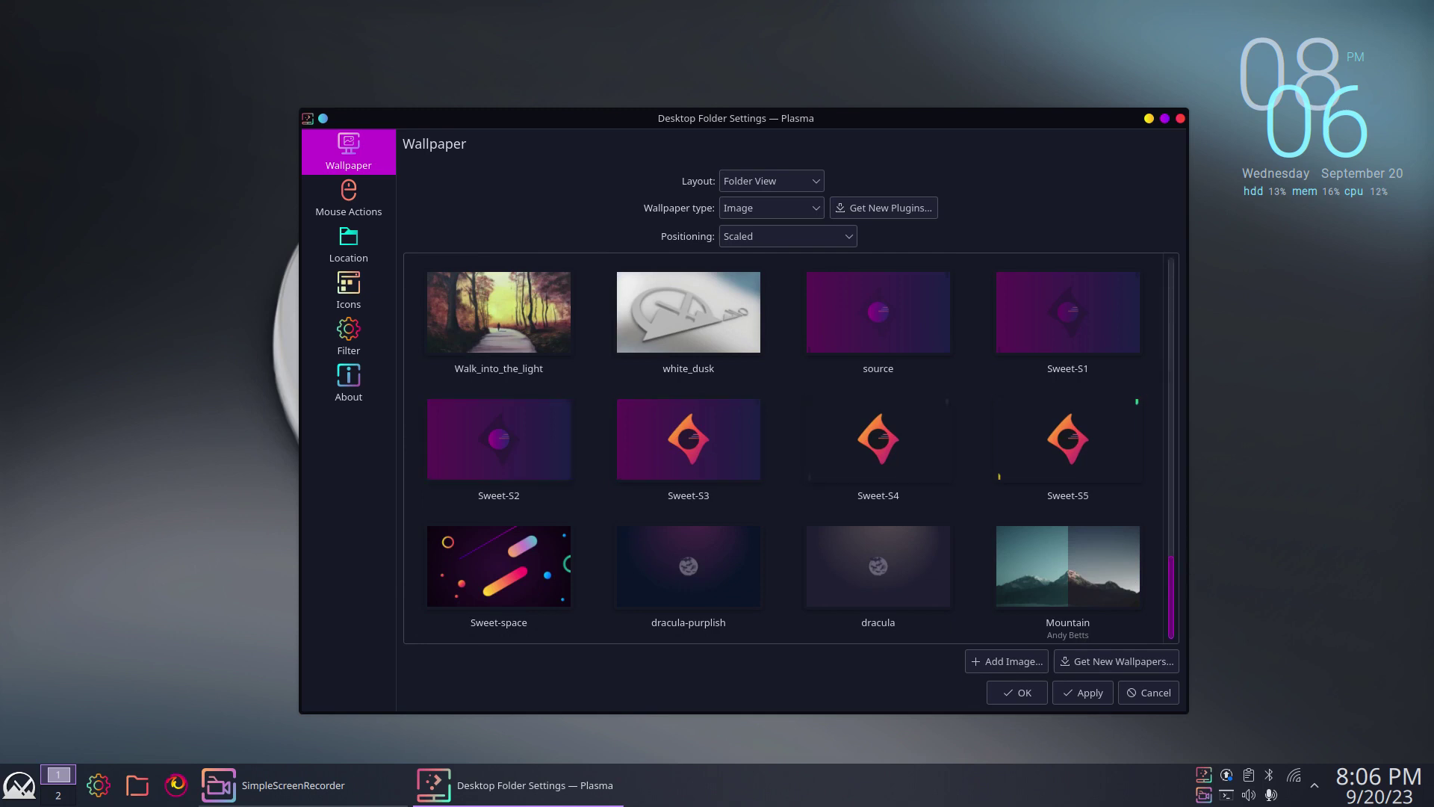
click(688, 566)
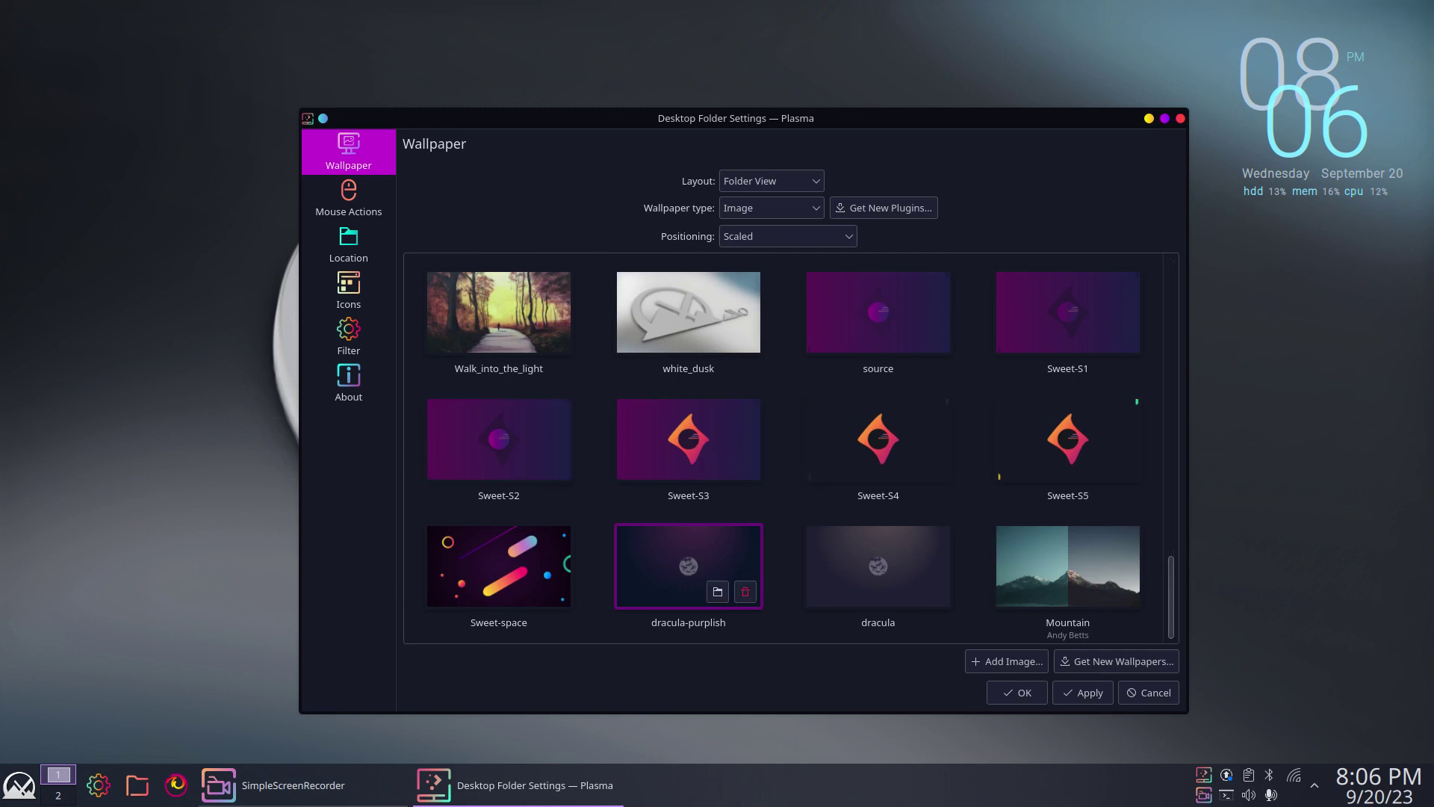
click(878, 566)
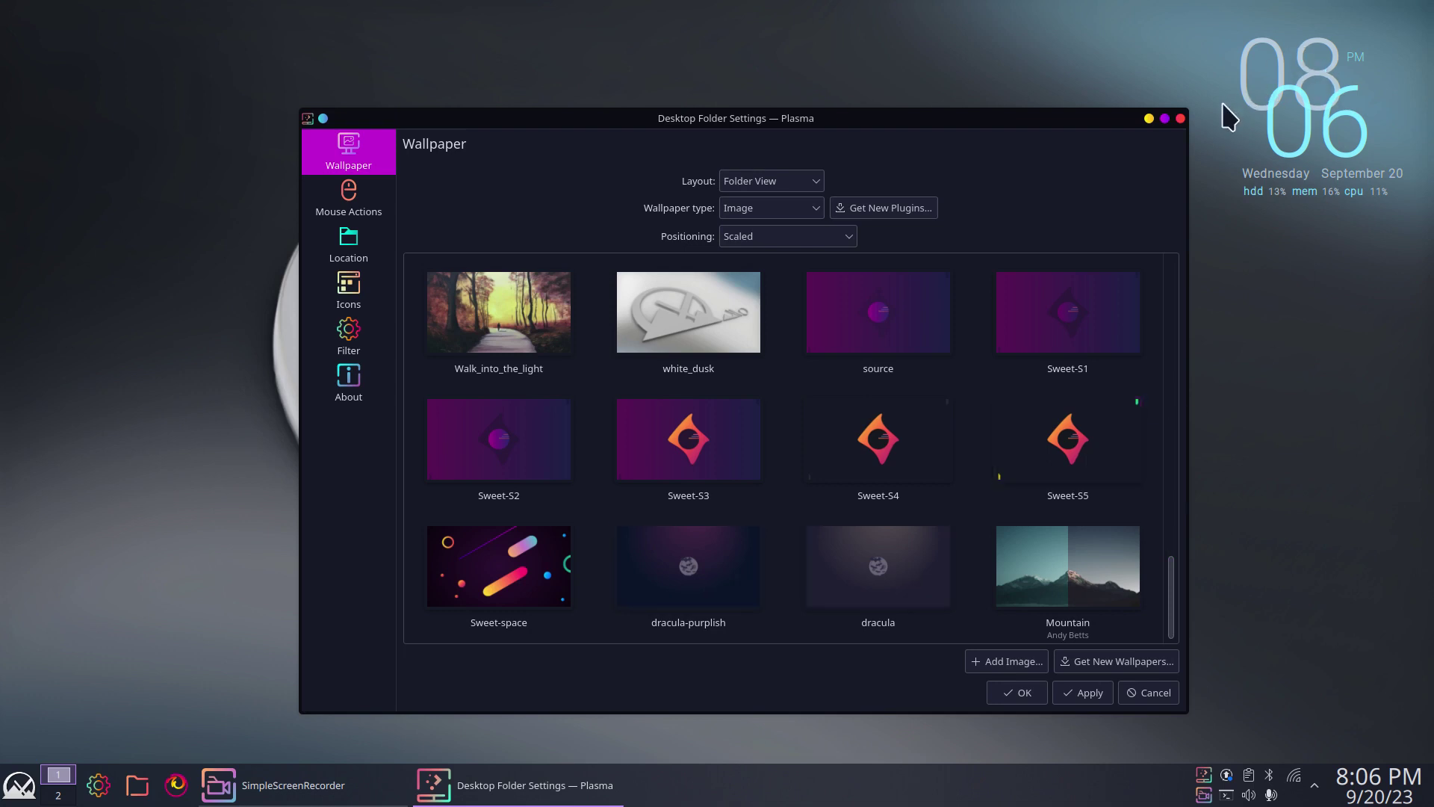
click(1180, 118)
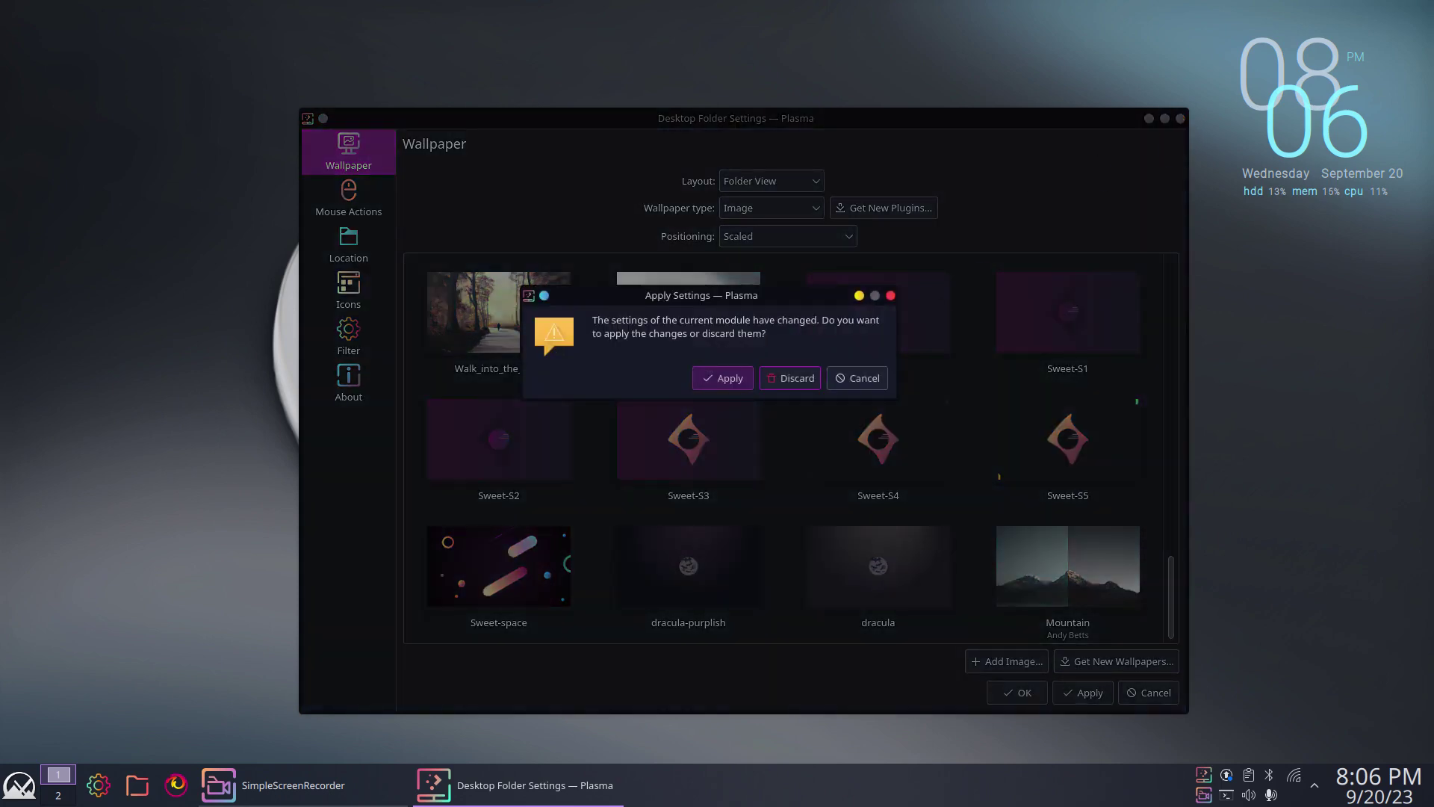
click(797, 380)
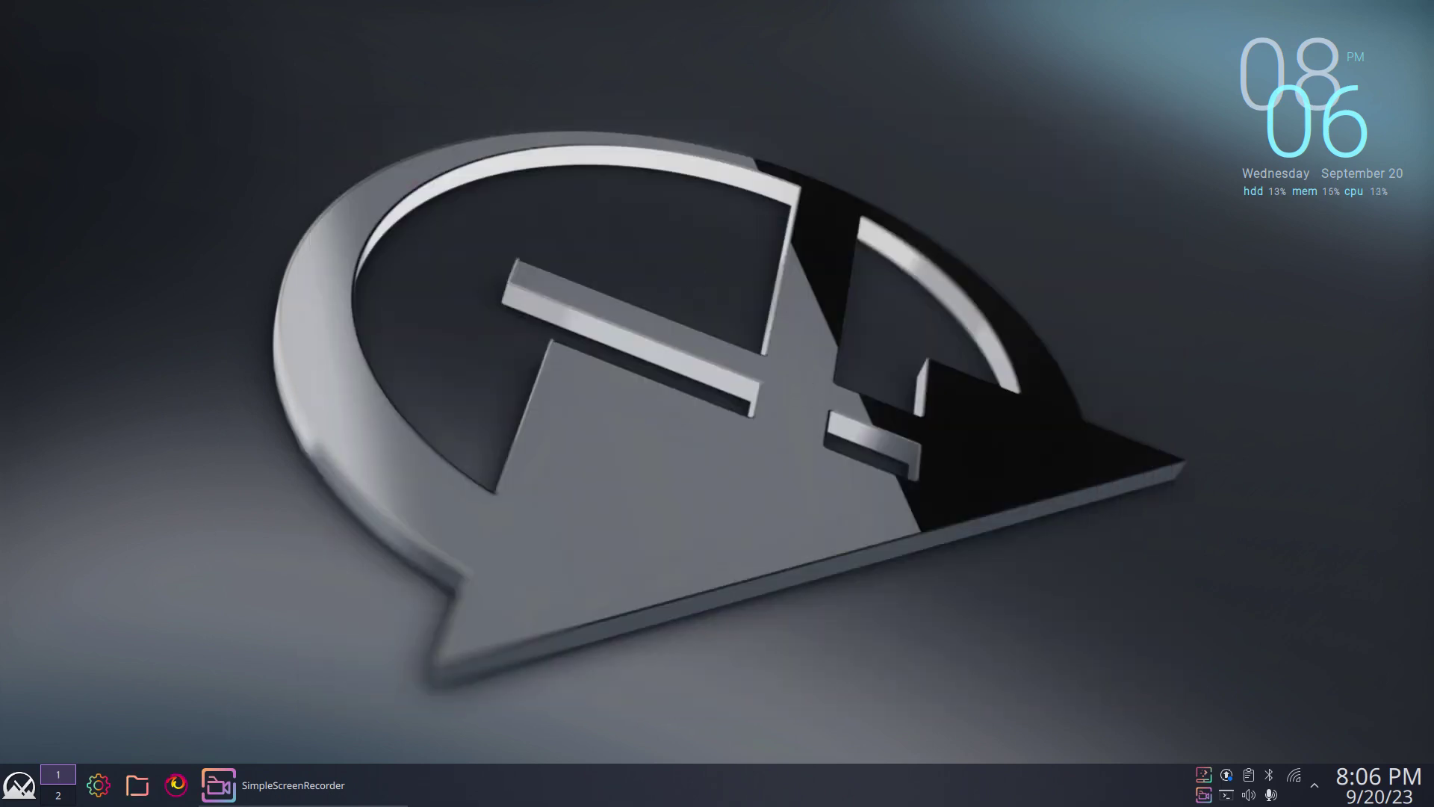
Open the home folder in a maximized Dolphin window and show its hidden files.
click(136, 784)
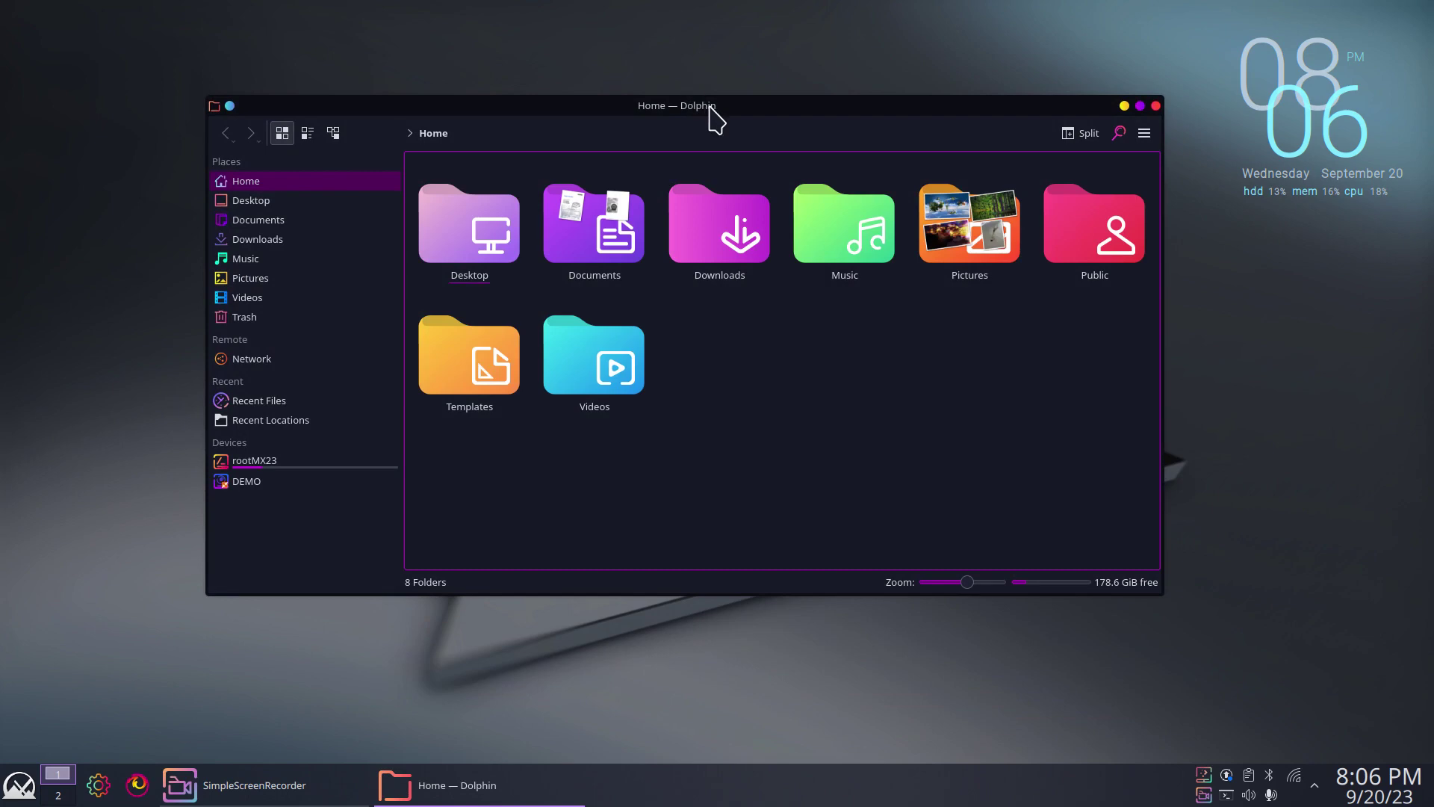
double_click(710, 113)
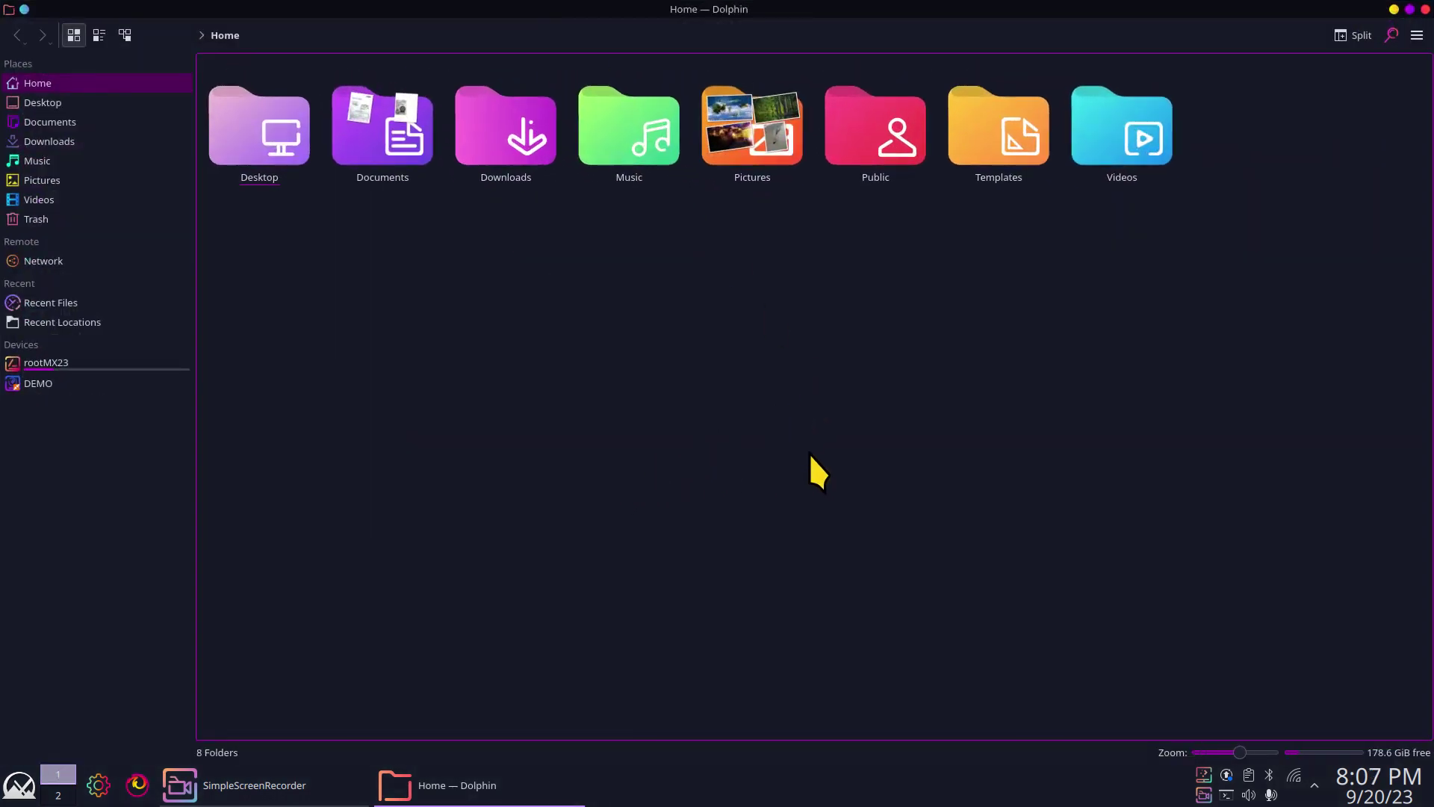
click(1417, 35)
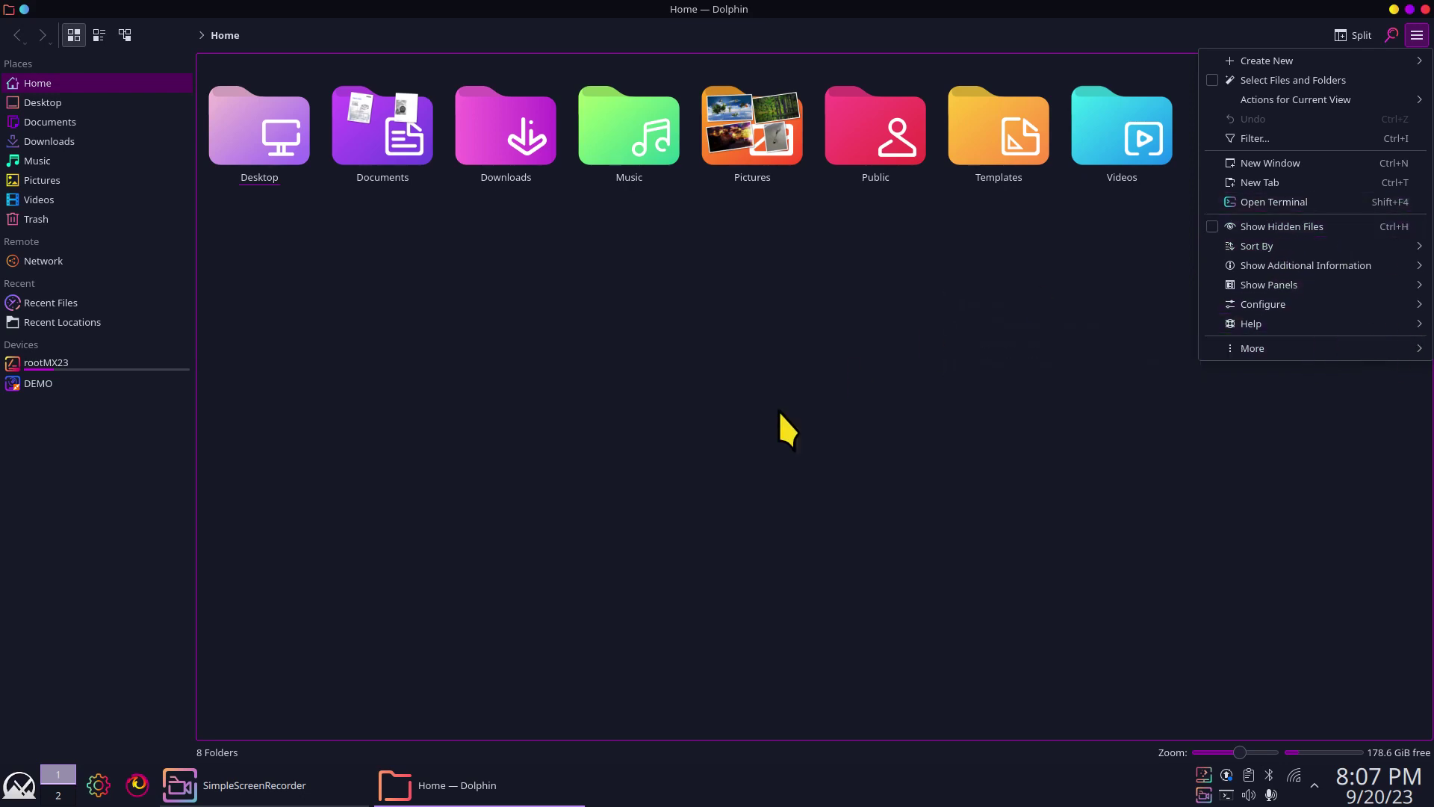
click(675, 452)
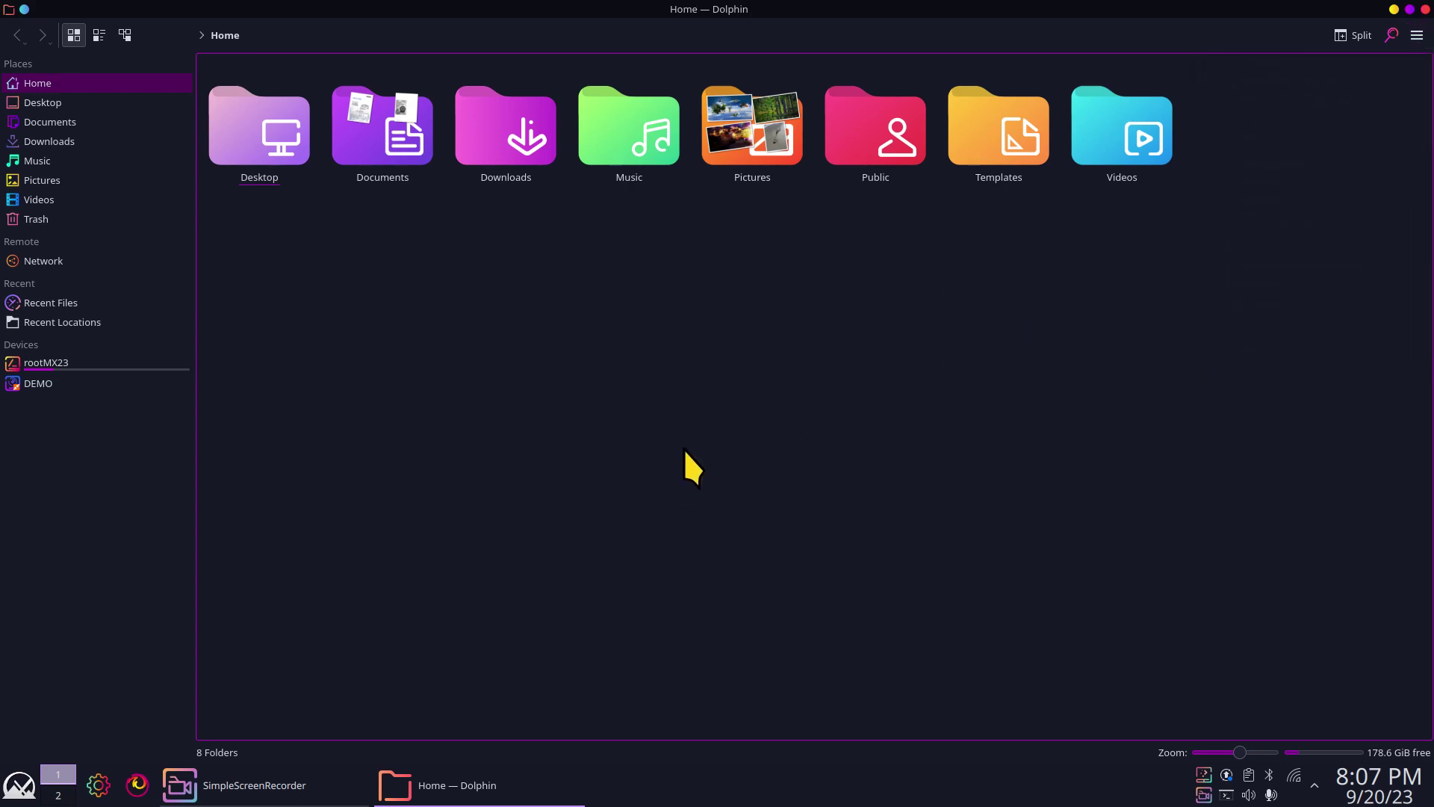
key(ctrl+h)
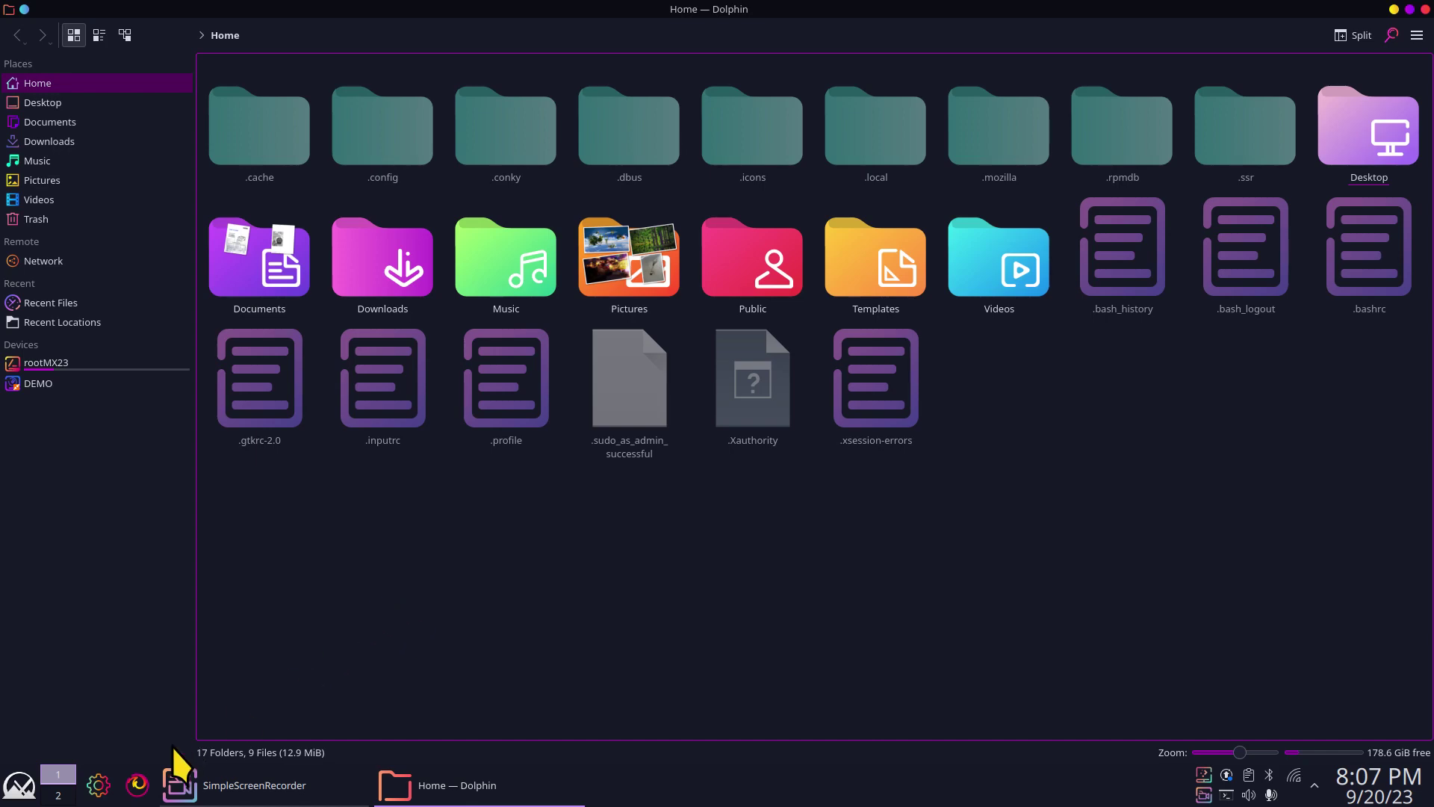
View the cursor themes in System Settings' Appearance section, and close the settings discarding the pending changes.
click(100, 781)
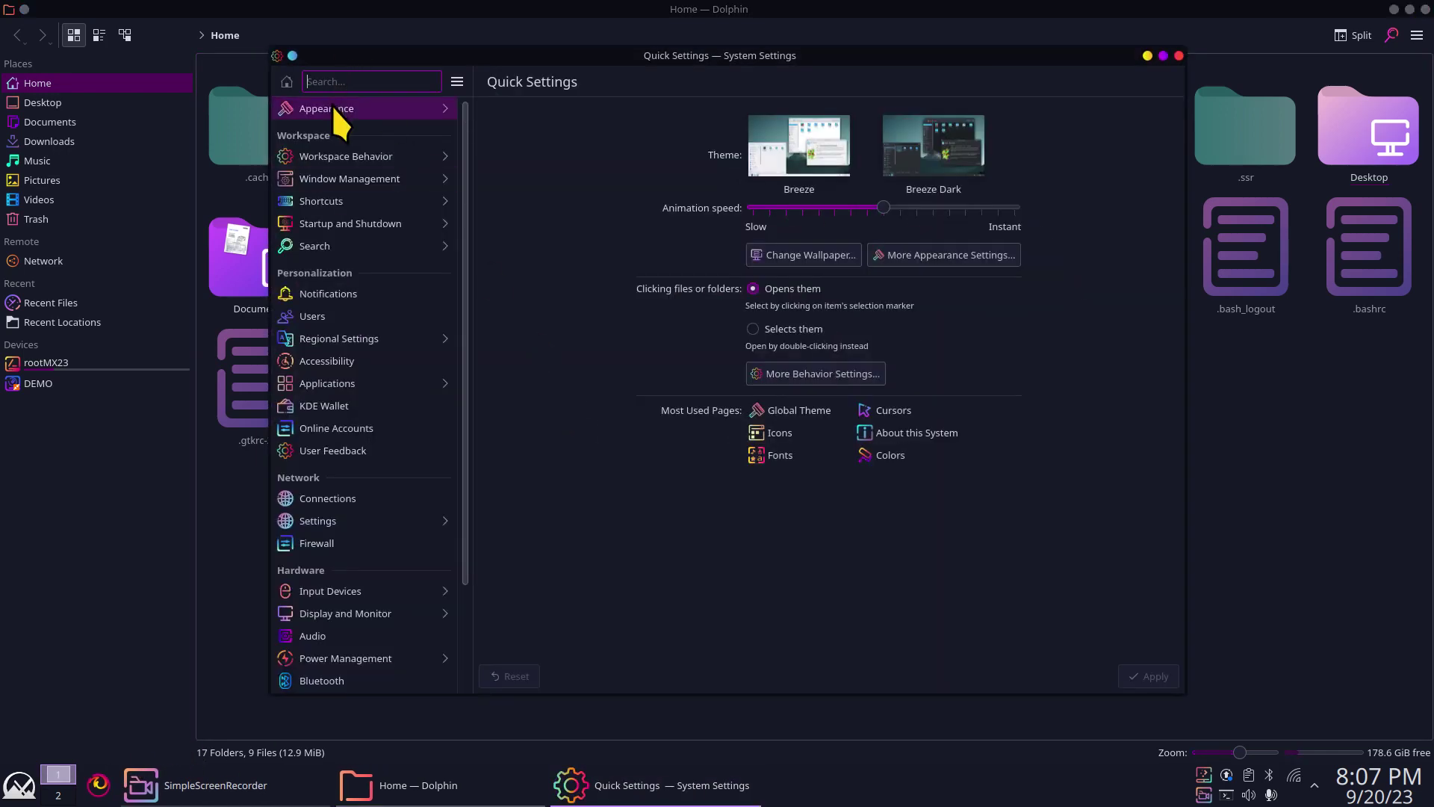
click(335, 109)
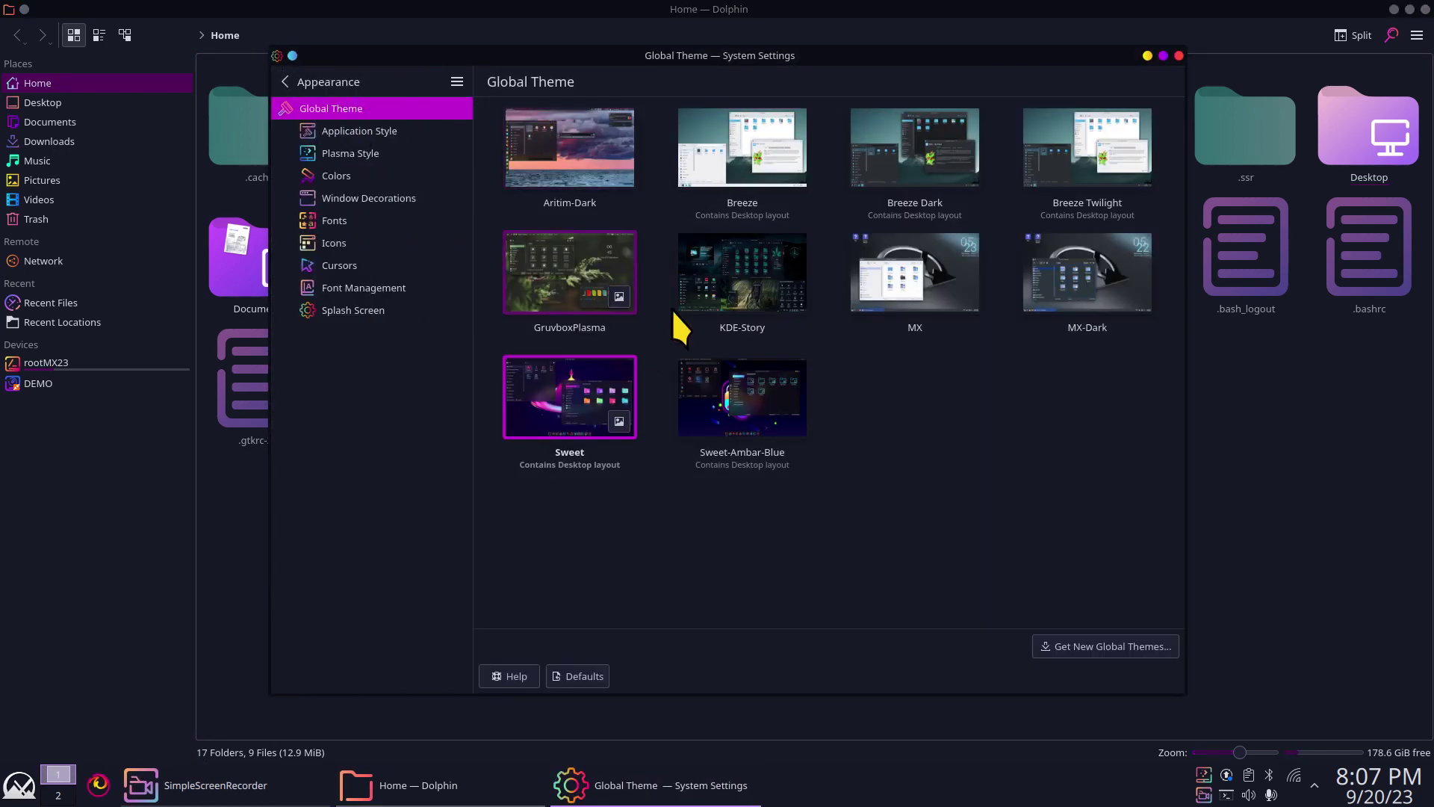
click(354, 262)
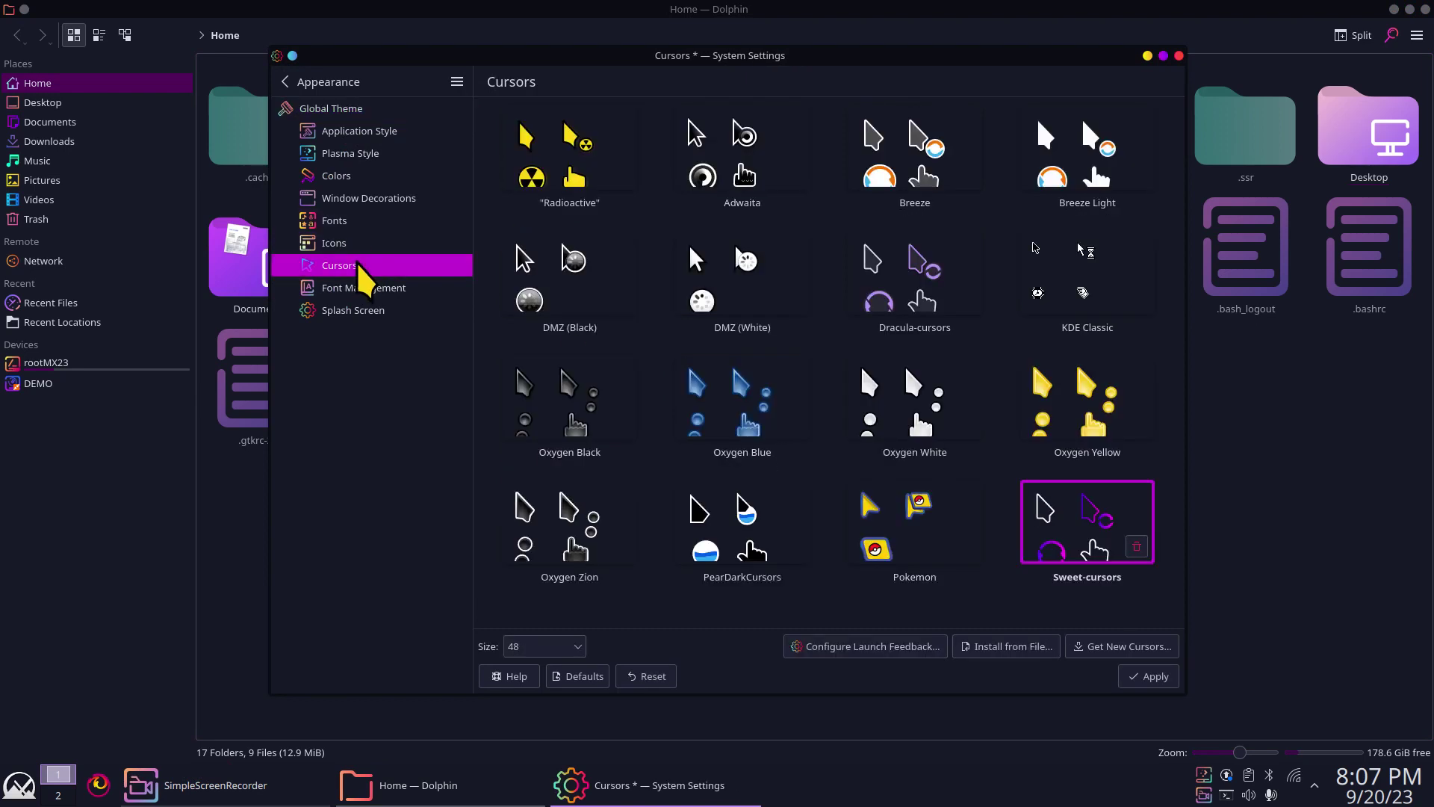
click(1179, 55)
click(747, 375)
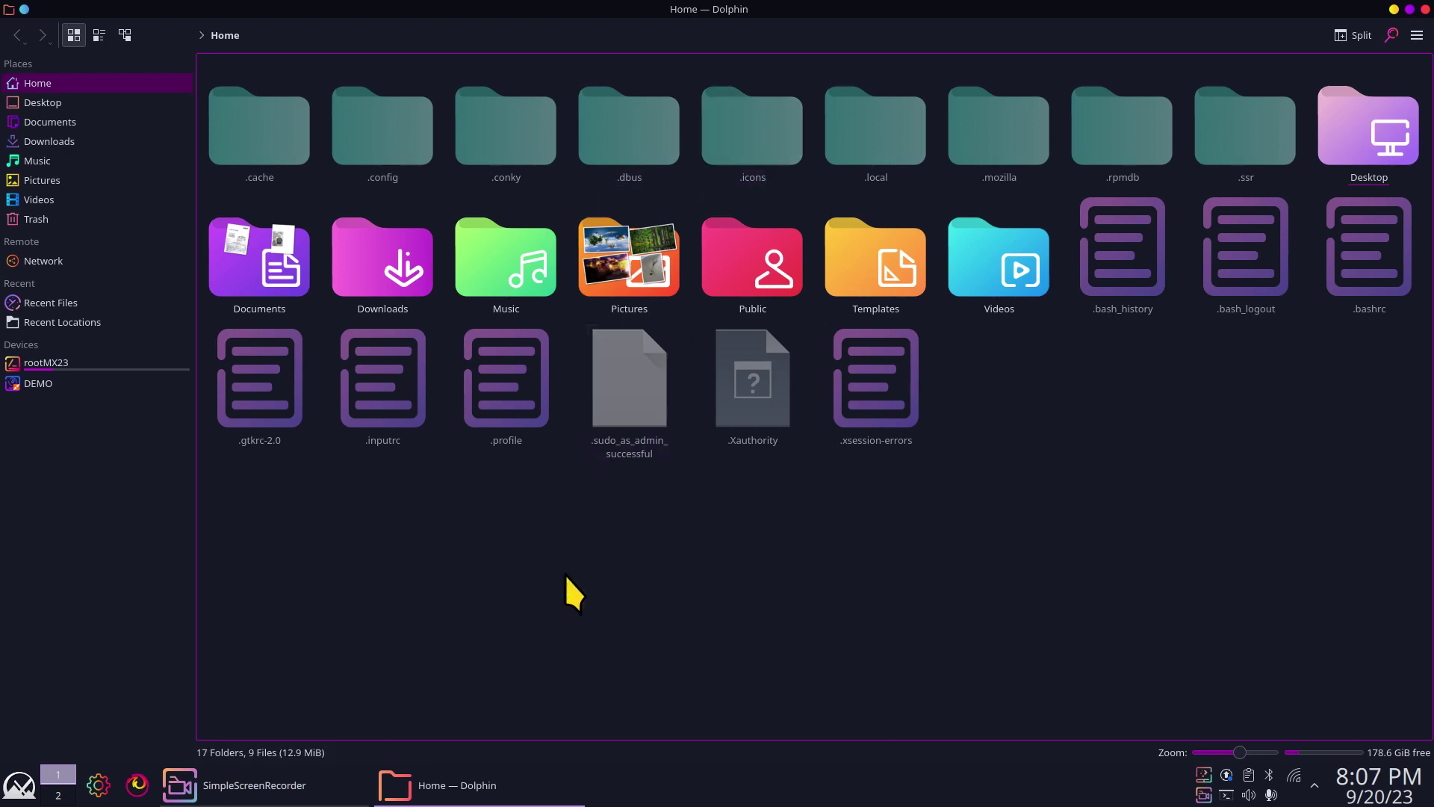
View the Create New options for the home folder in Dolphin and dismiss them.
right_click(493, 509)
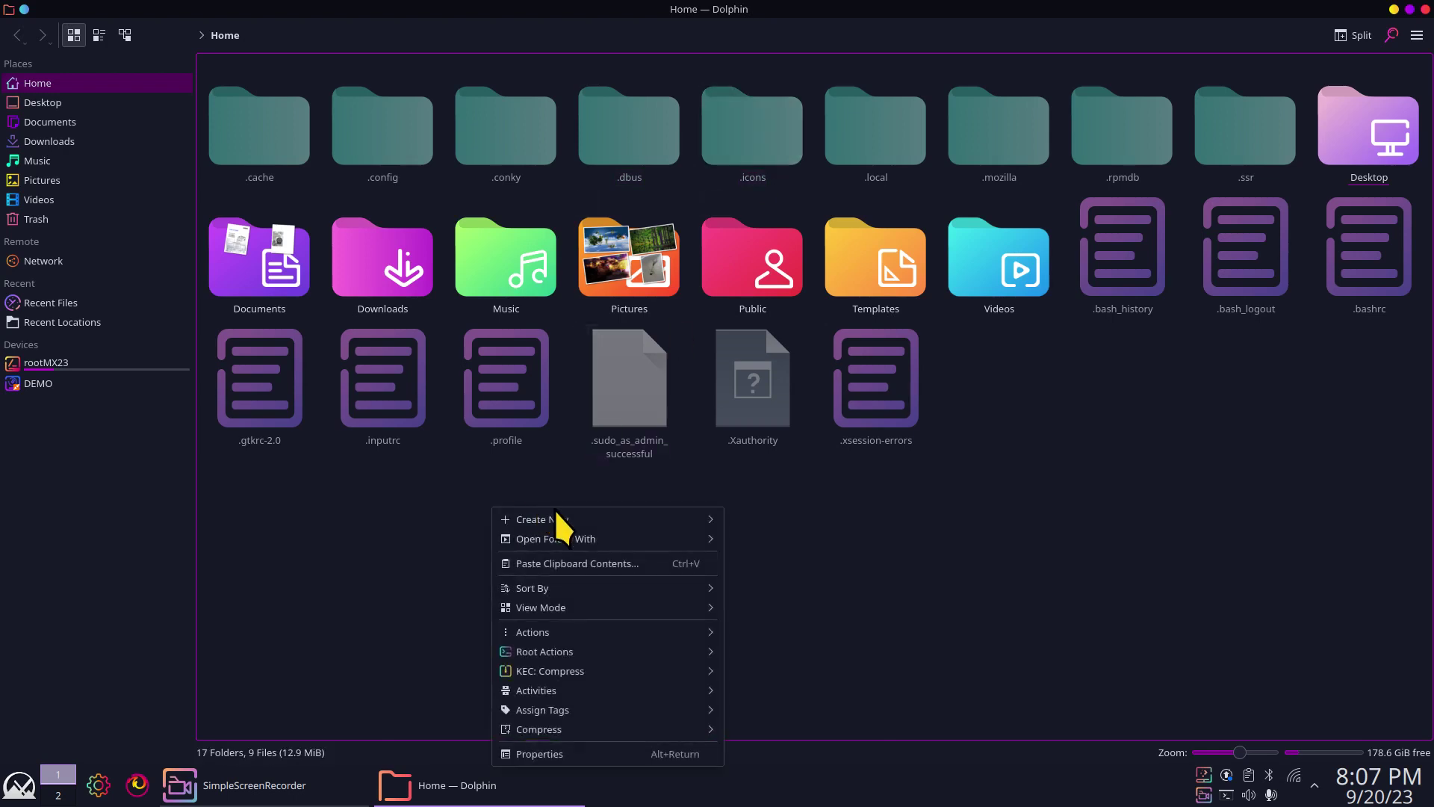
mouse_move(557, 518)
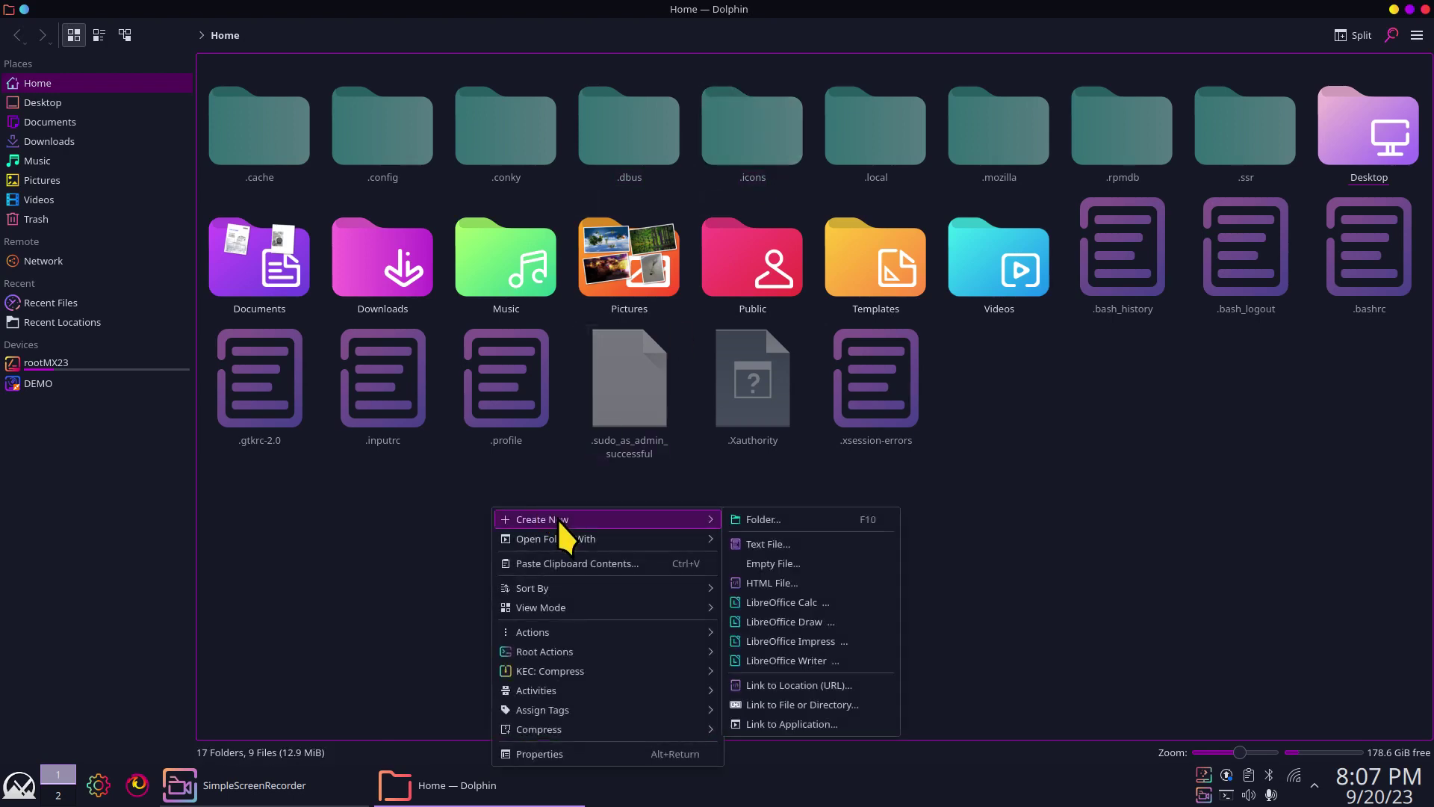
click(337, 514)
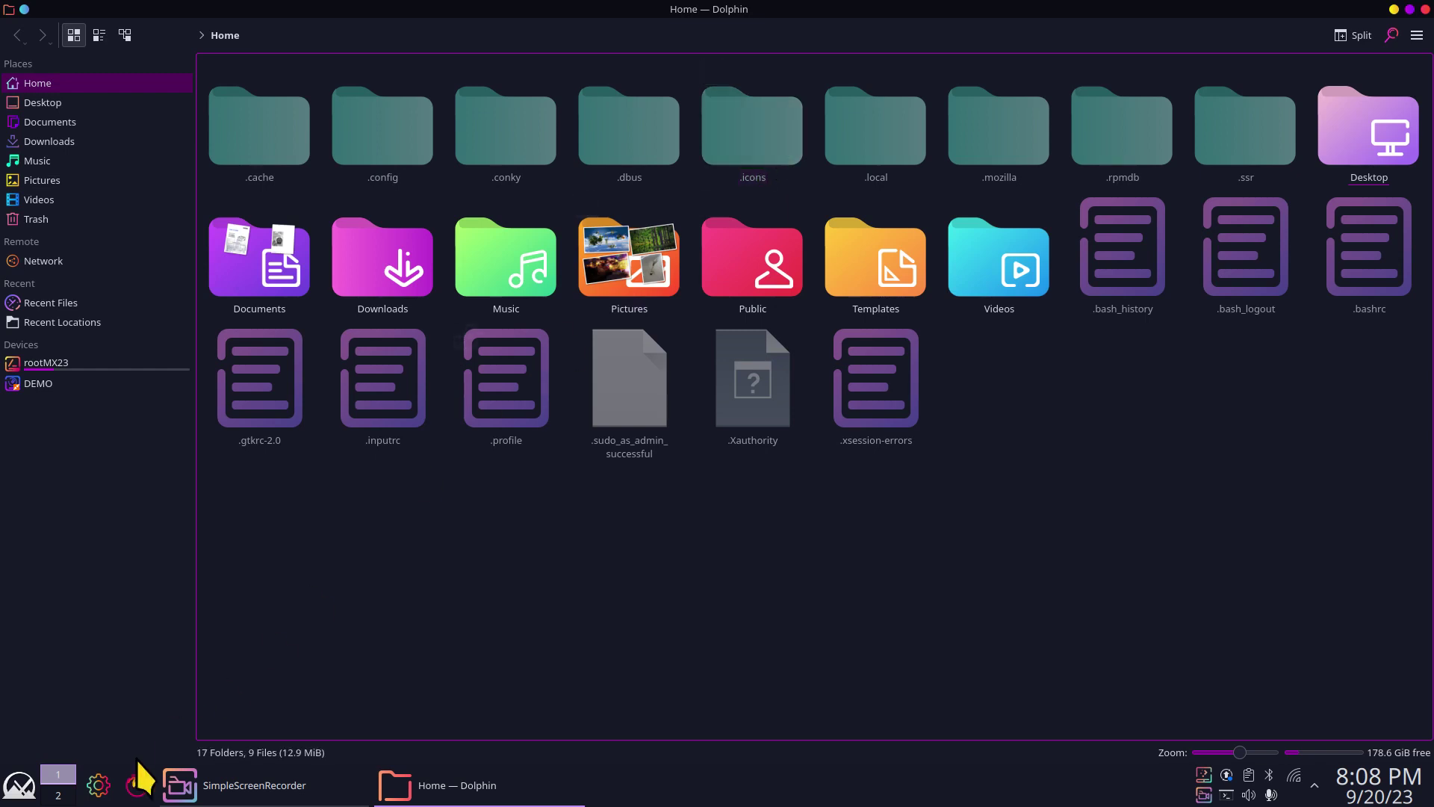
Look over the cursor themes, including Oxygen Yellow, in System Settings' Appearance section, and close the settings discarding the pending changes.
click(98, 784)
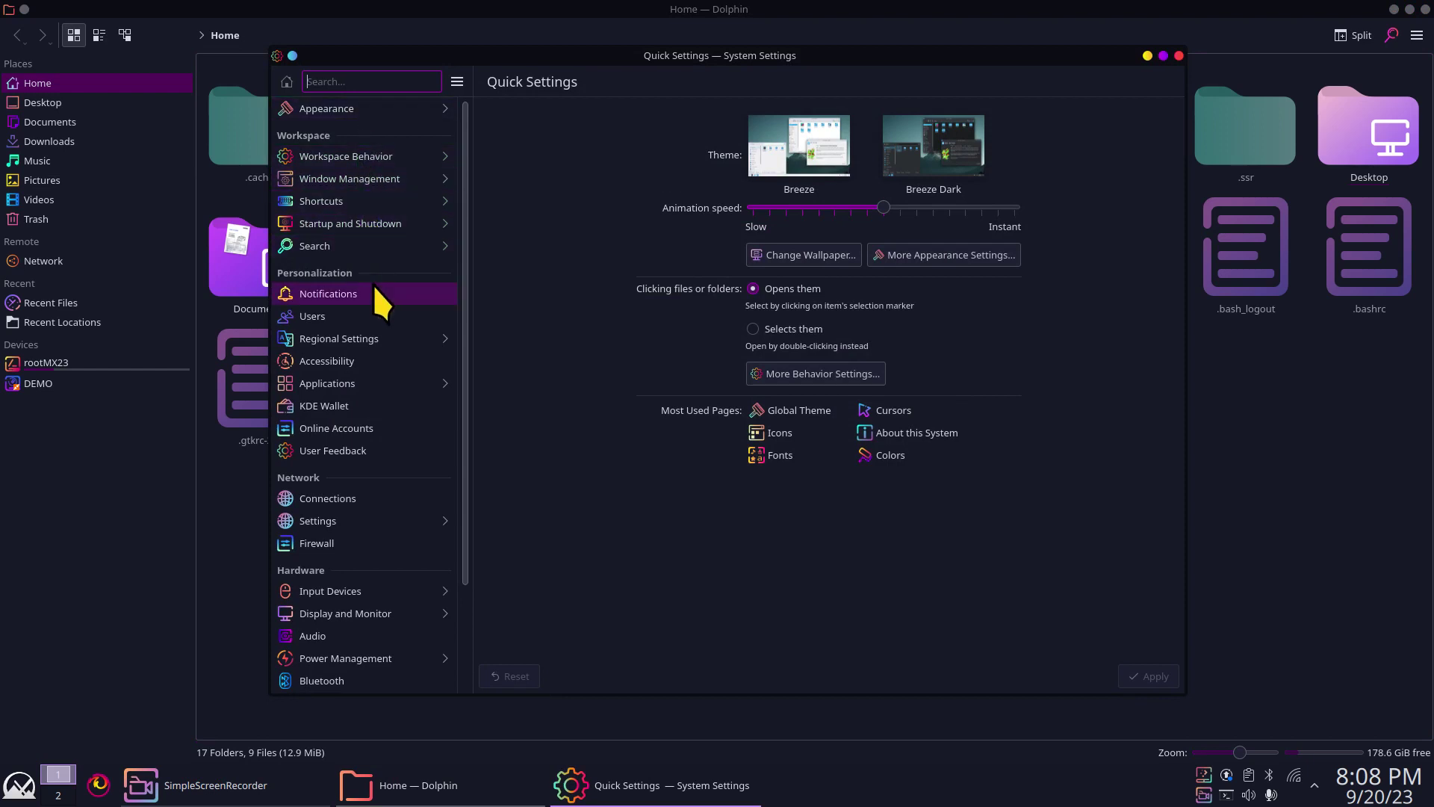
click(361, 106)
click(346, 266)
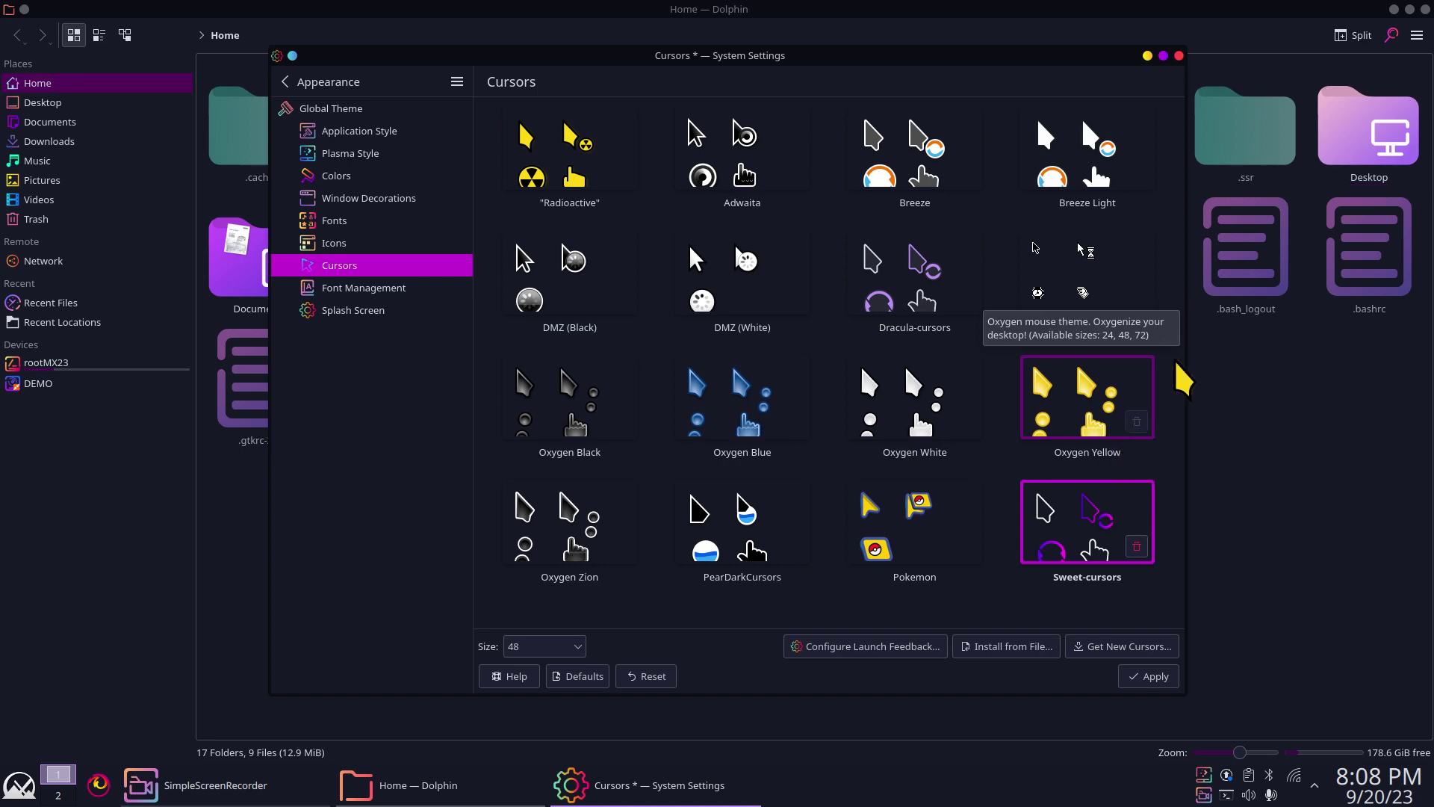
click(1179, 56)
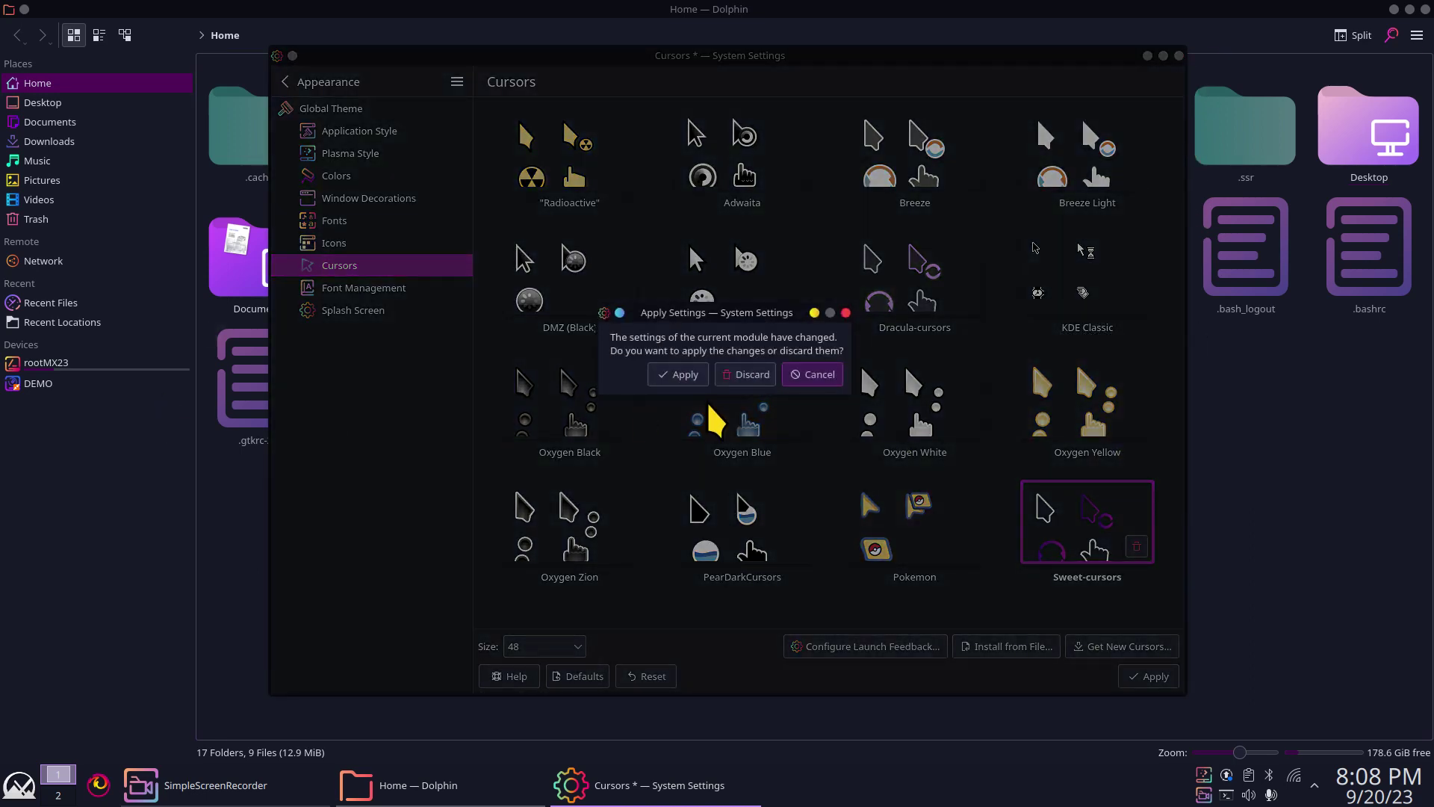
click(744, 374)
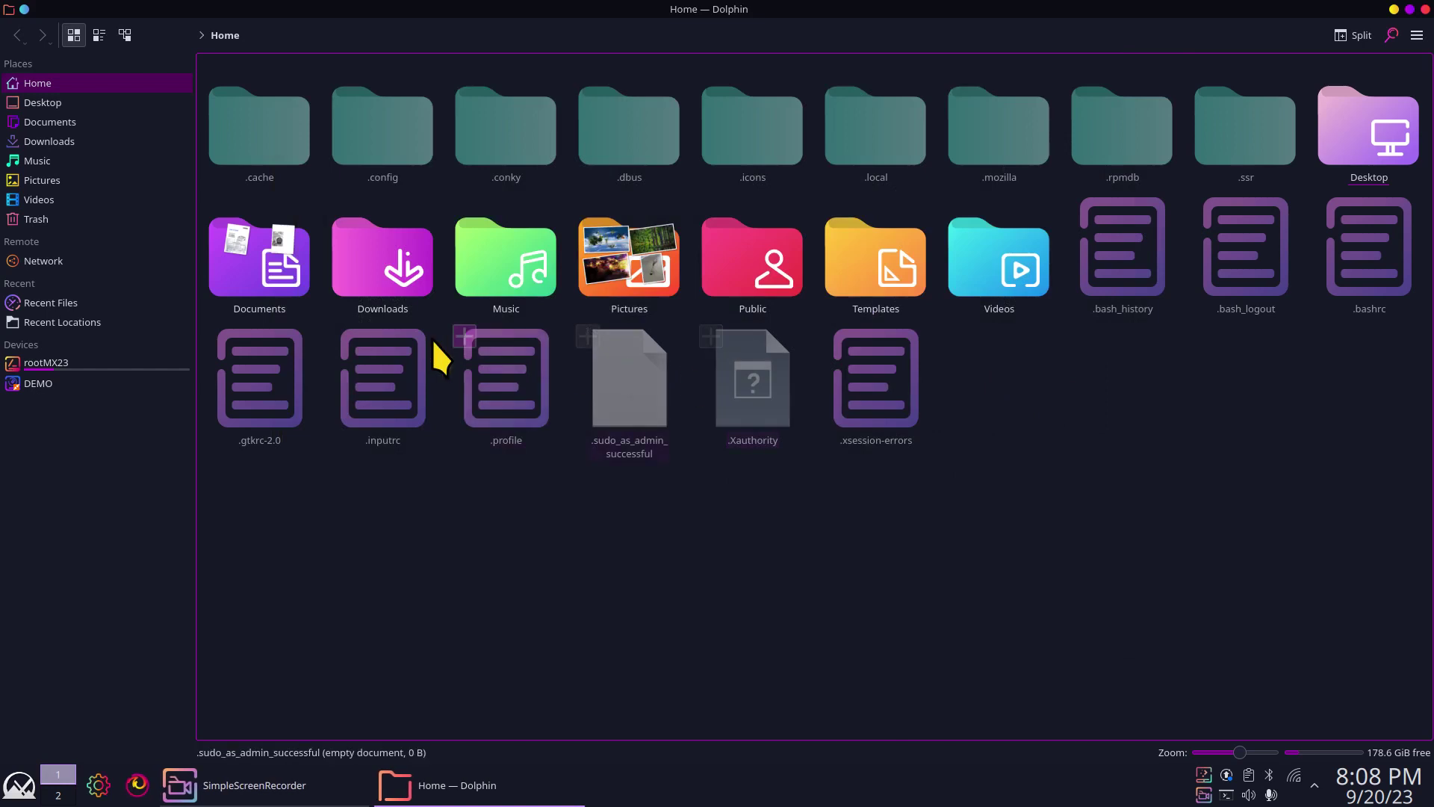
Browse the rootMX23 device in Dolphin to its usr/share folder.
click(45, 363)
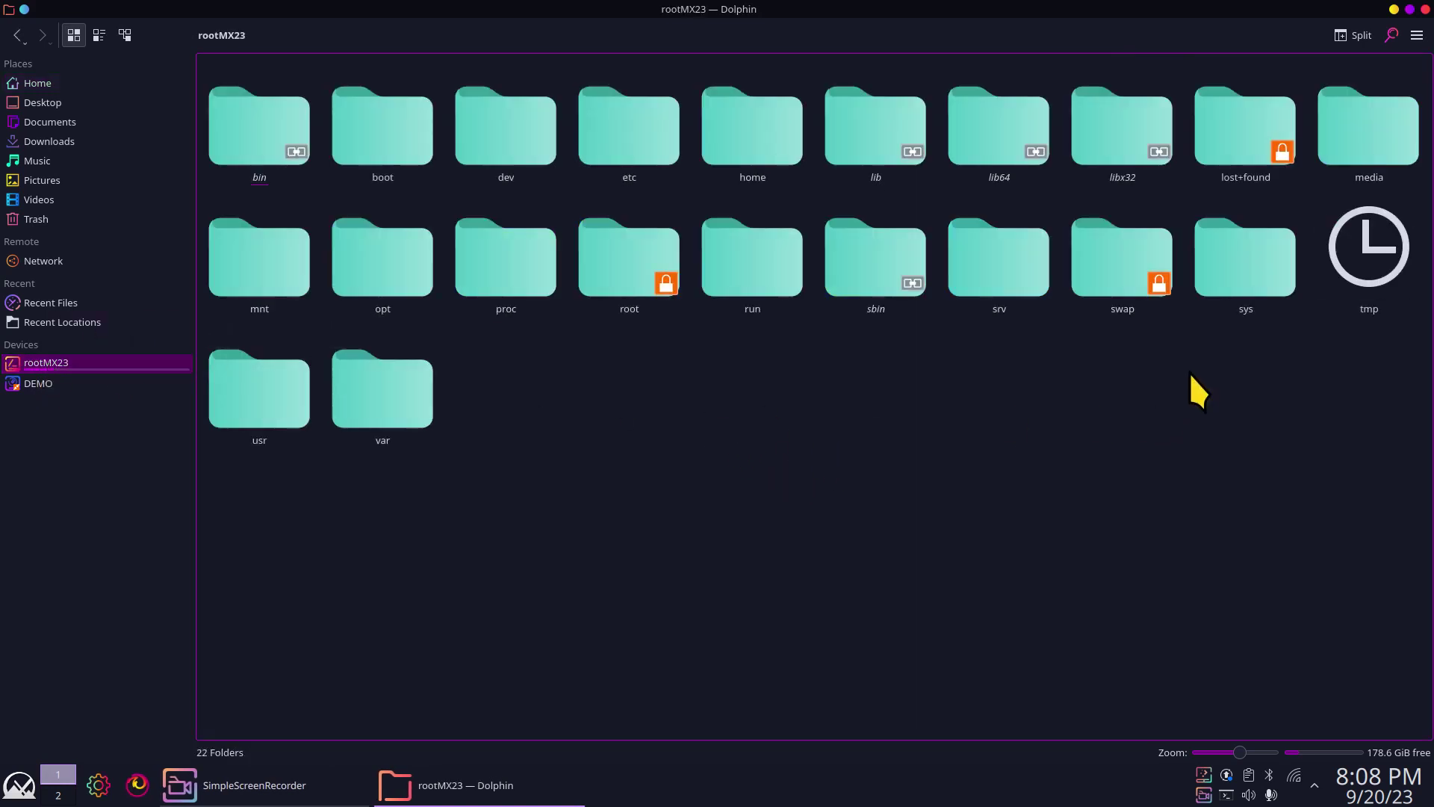
double_click(263, 399)
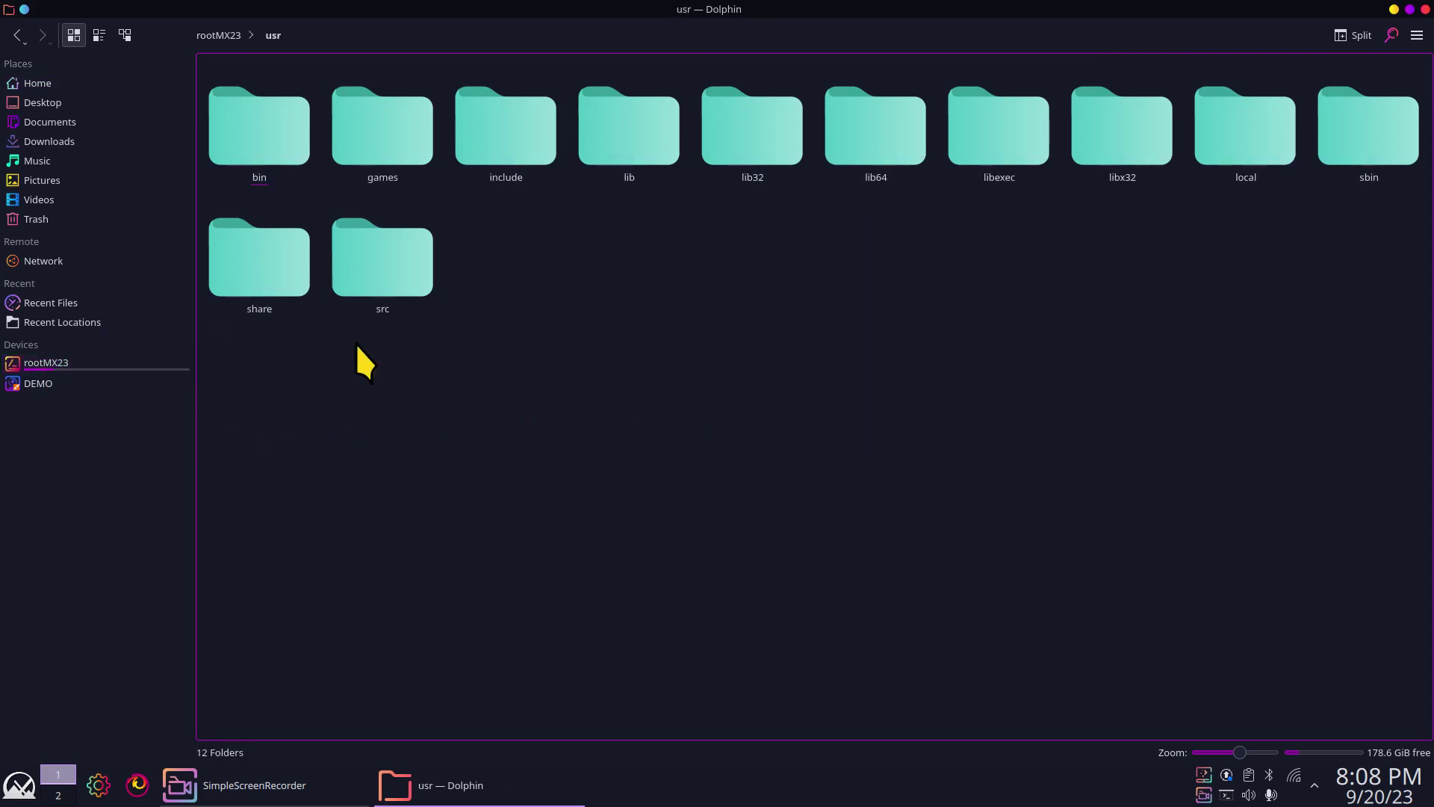
click(262, 263)
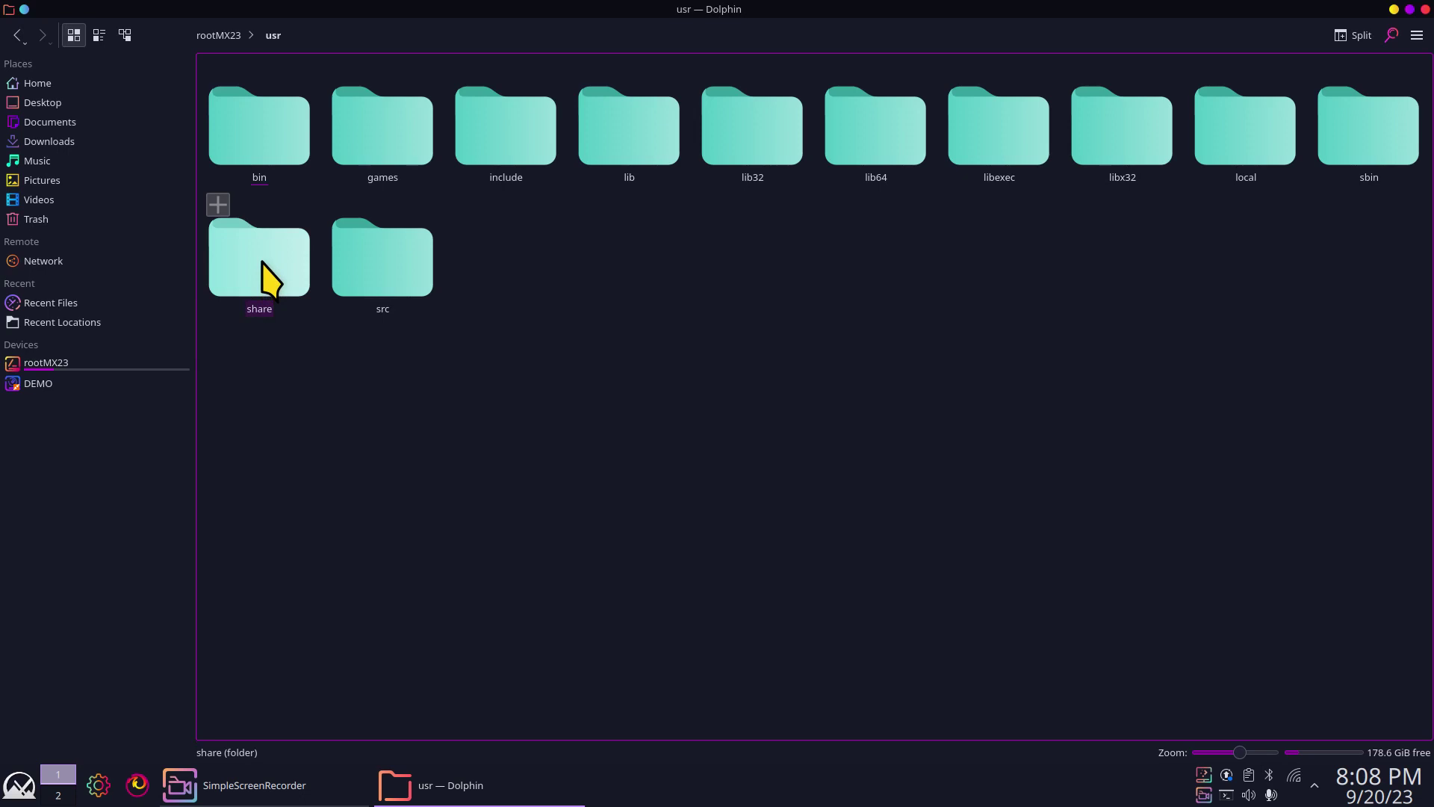
double_click(263, 263)
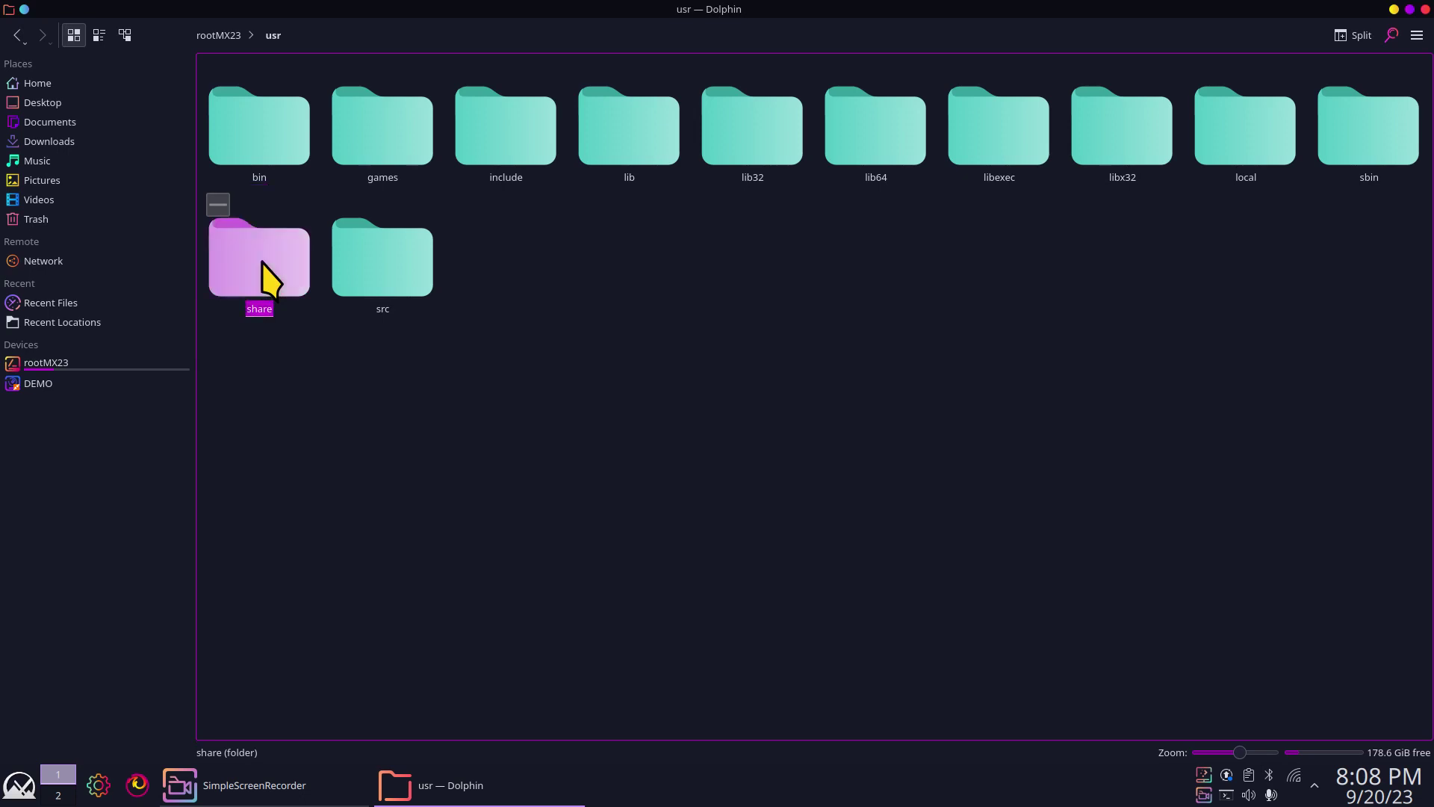
double_click(726, 466)
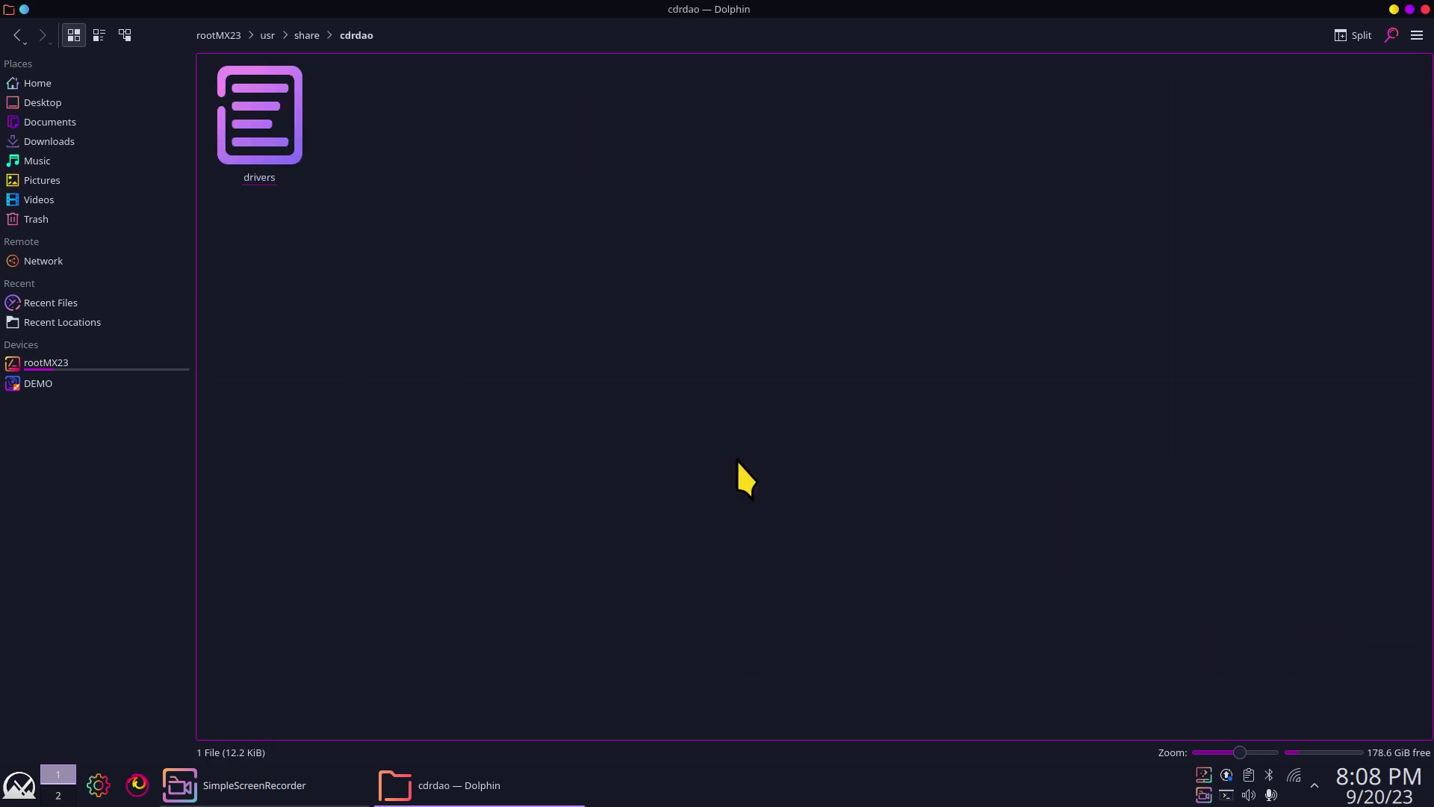
click(305, 35)
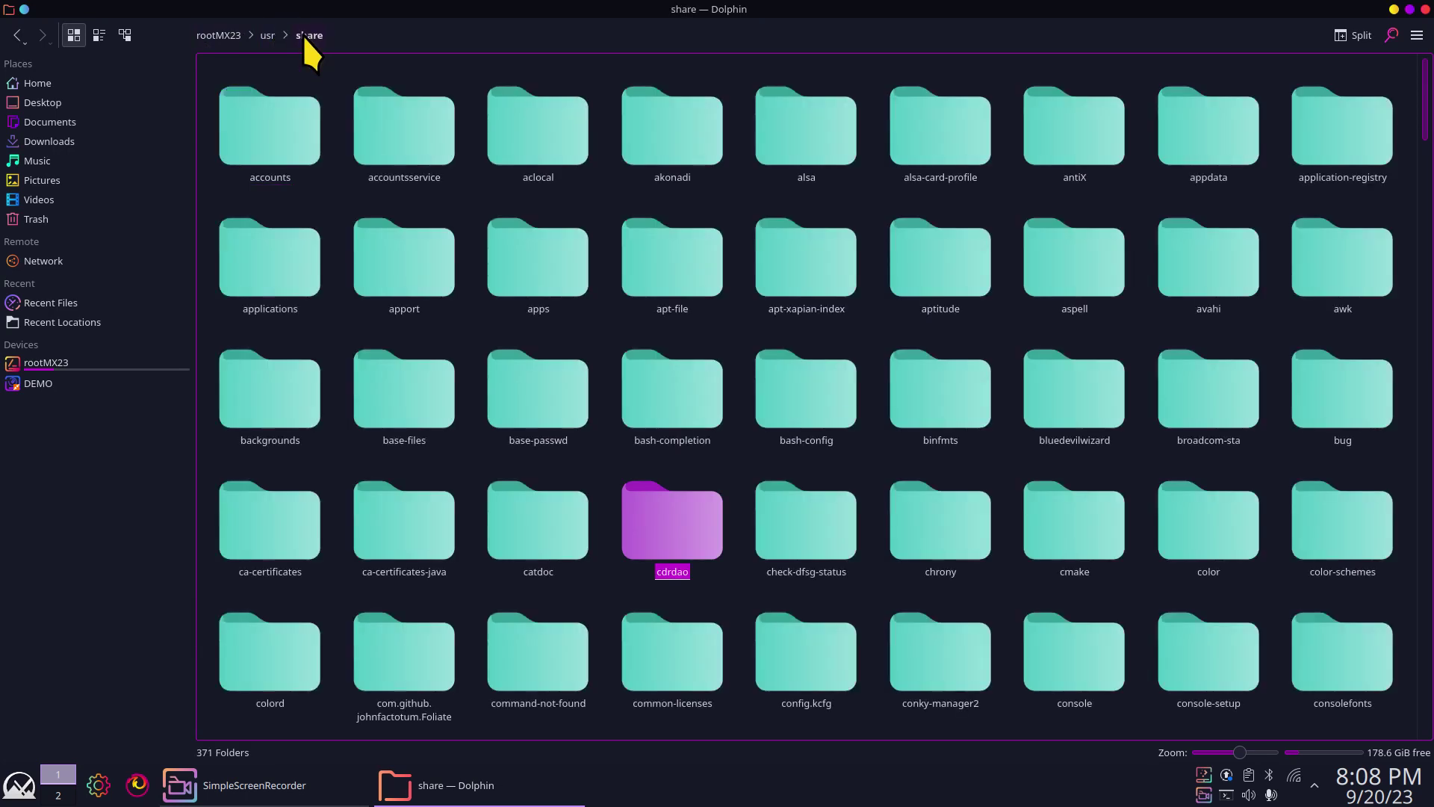
Set clicking files or folders to "Selects them" in System Settings' General Behavior, apply the change and close the settings.
click(98, 785)
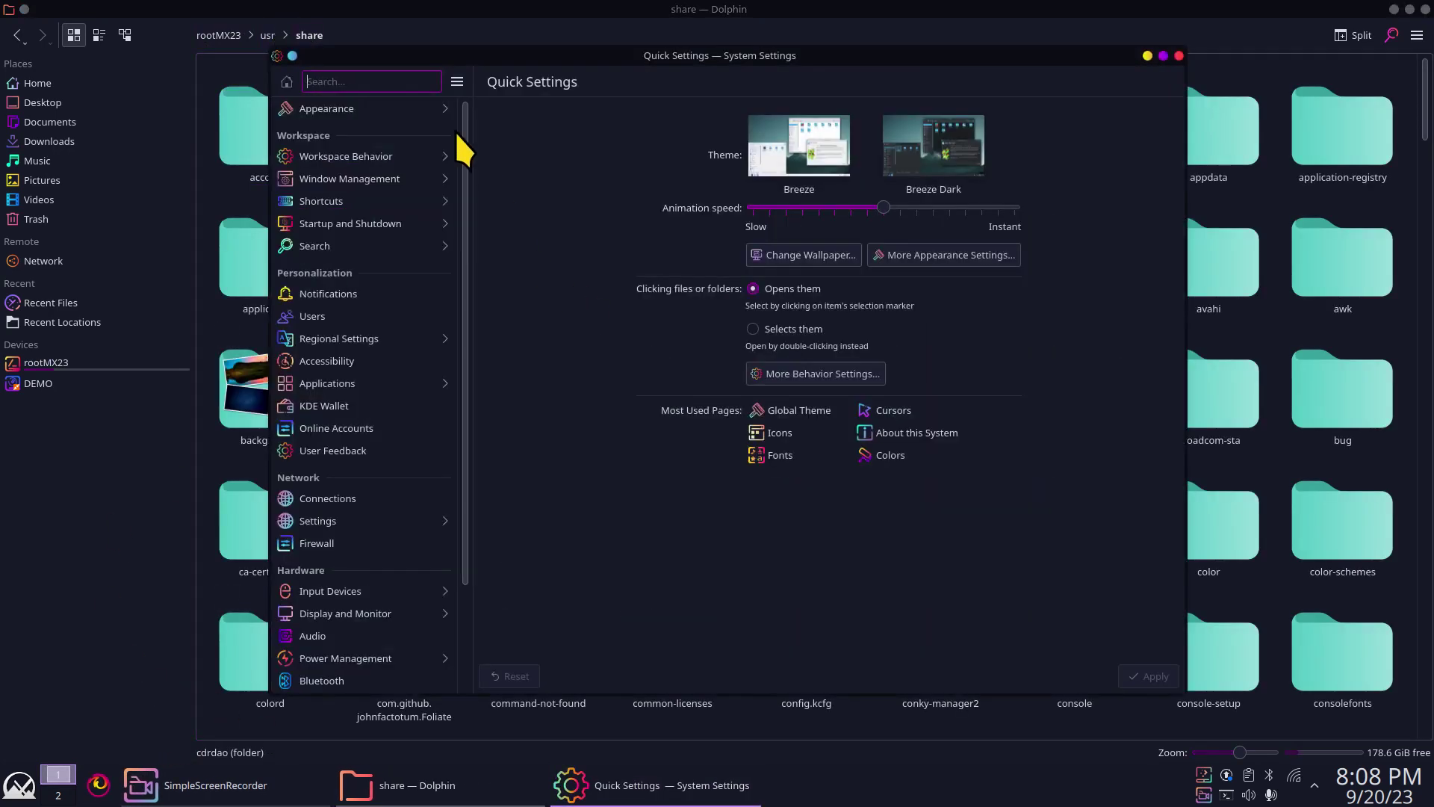
click(359, 158)
click(768, 245)
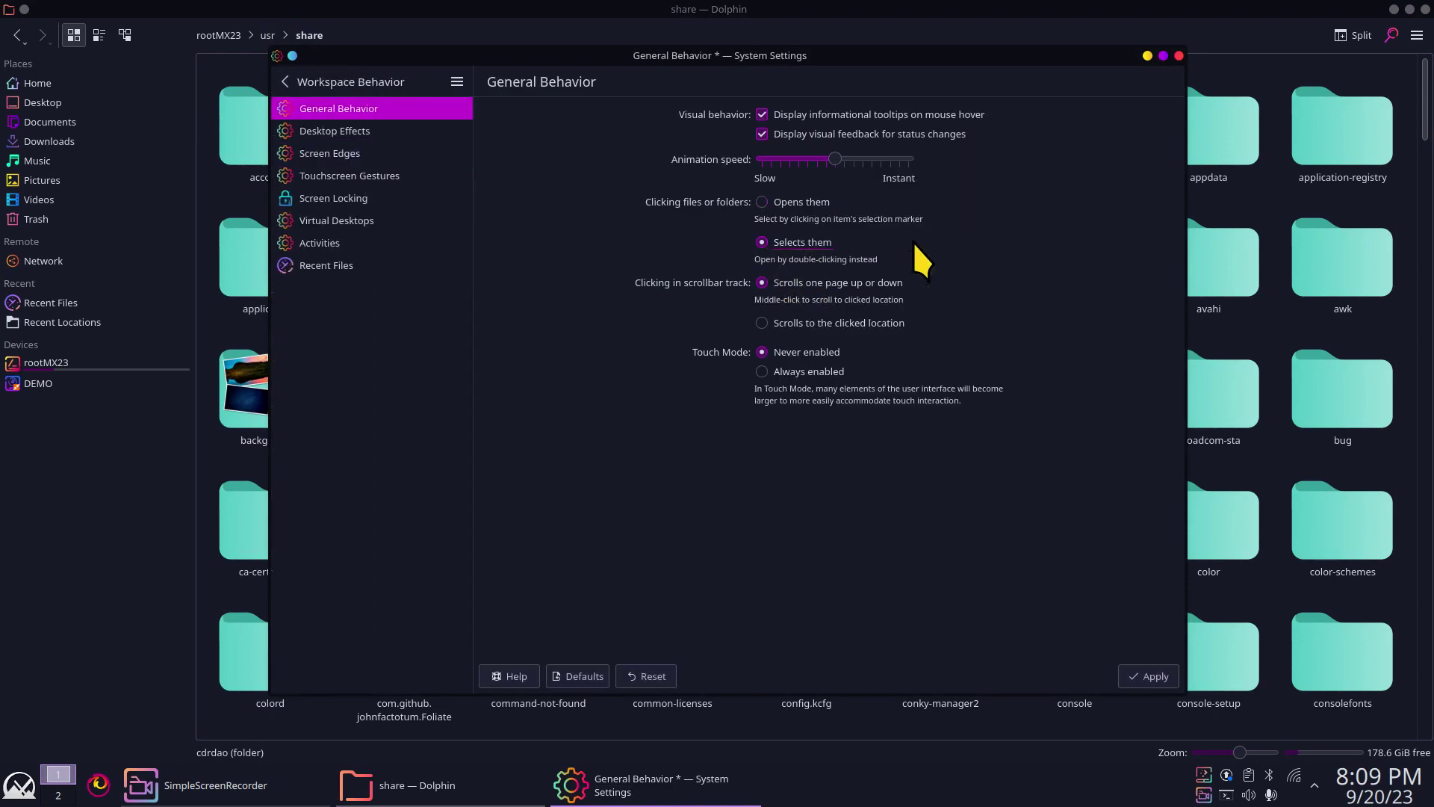
click(1150, 680)
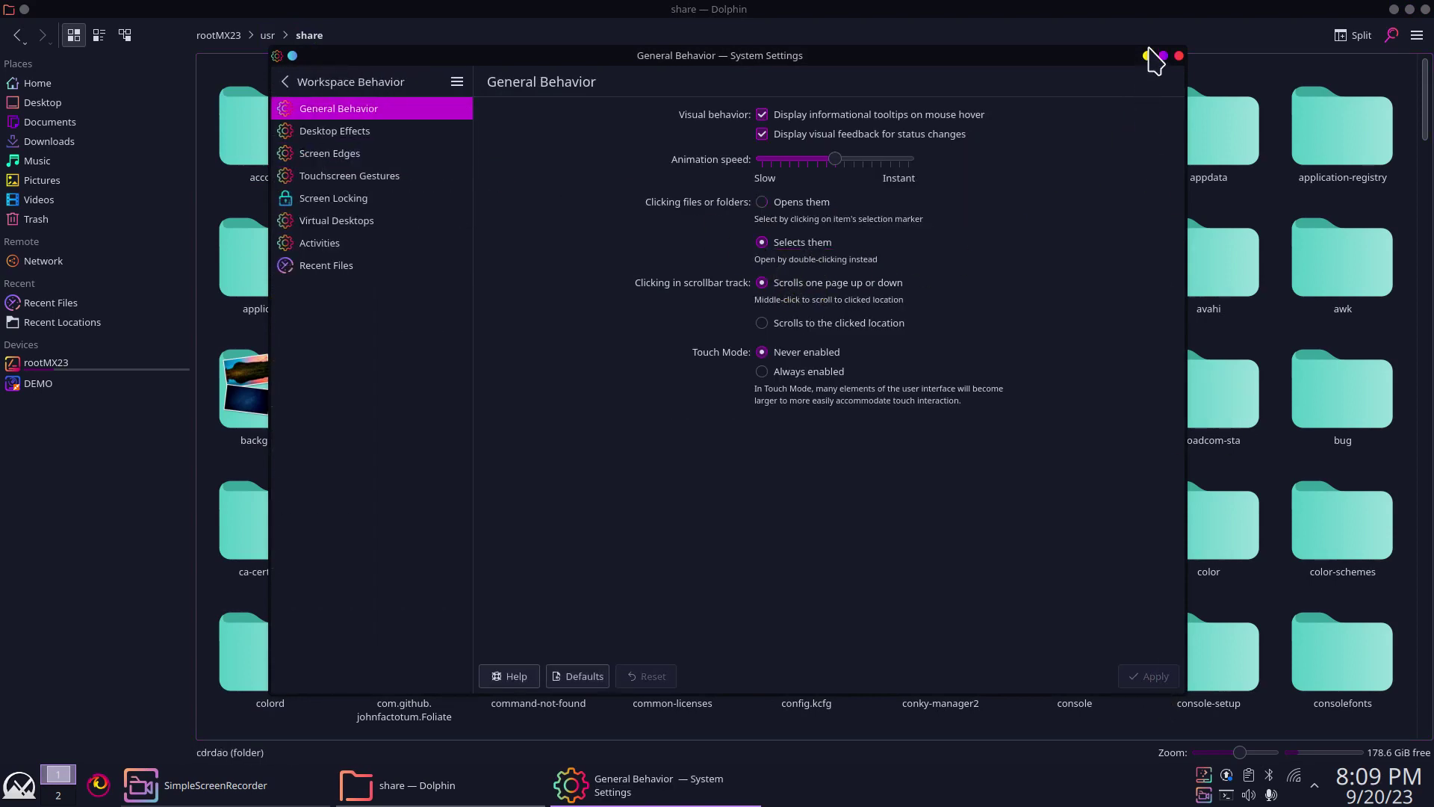
click(1179, 56)
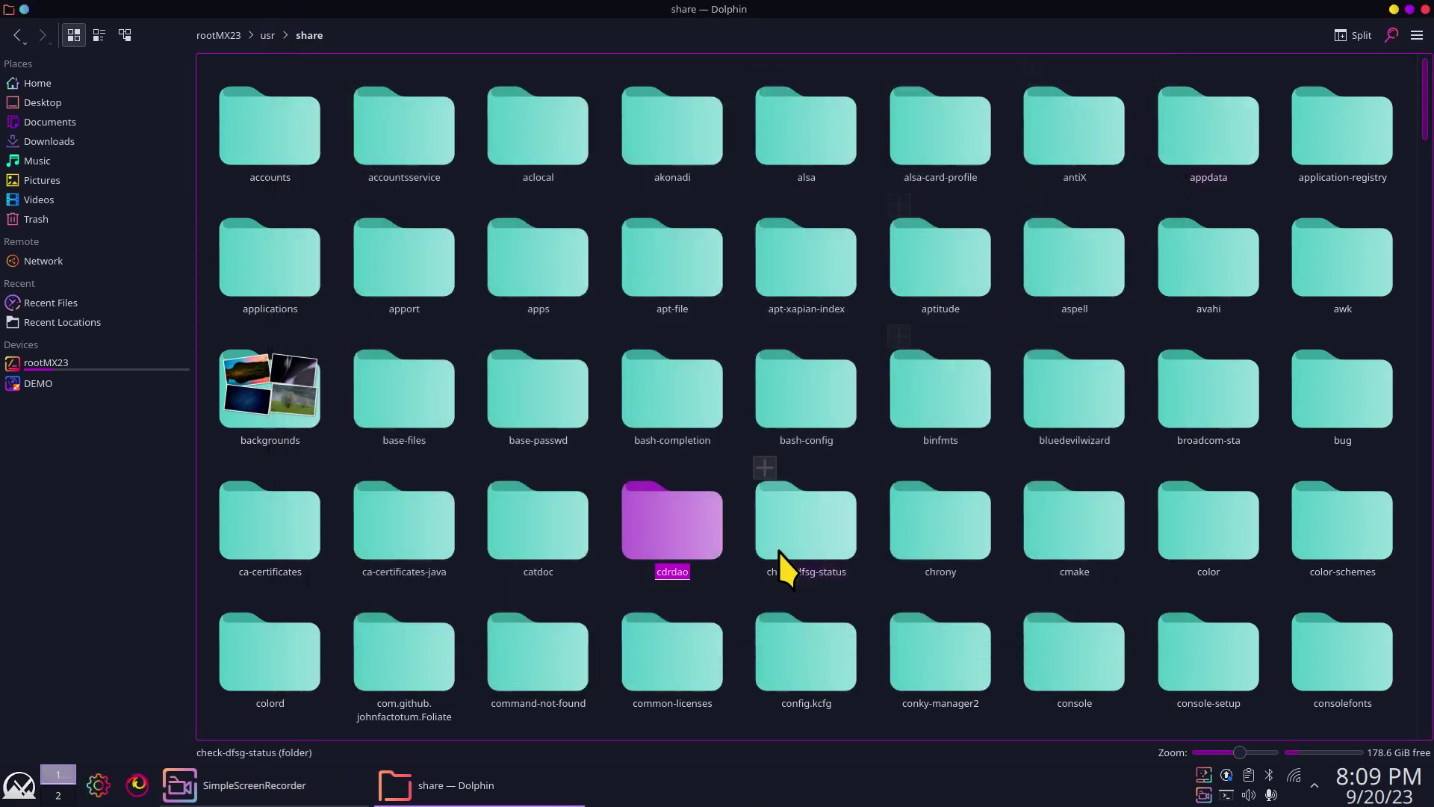
Find the icons folder within usr/share and open it.
click(878, 500)
scroll(879, 504, down, 2)
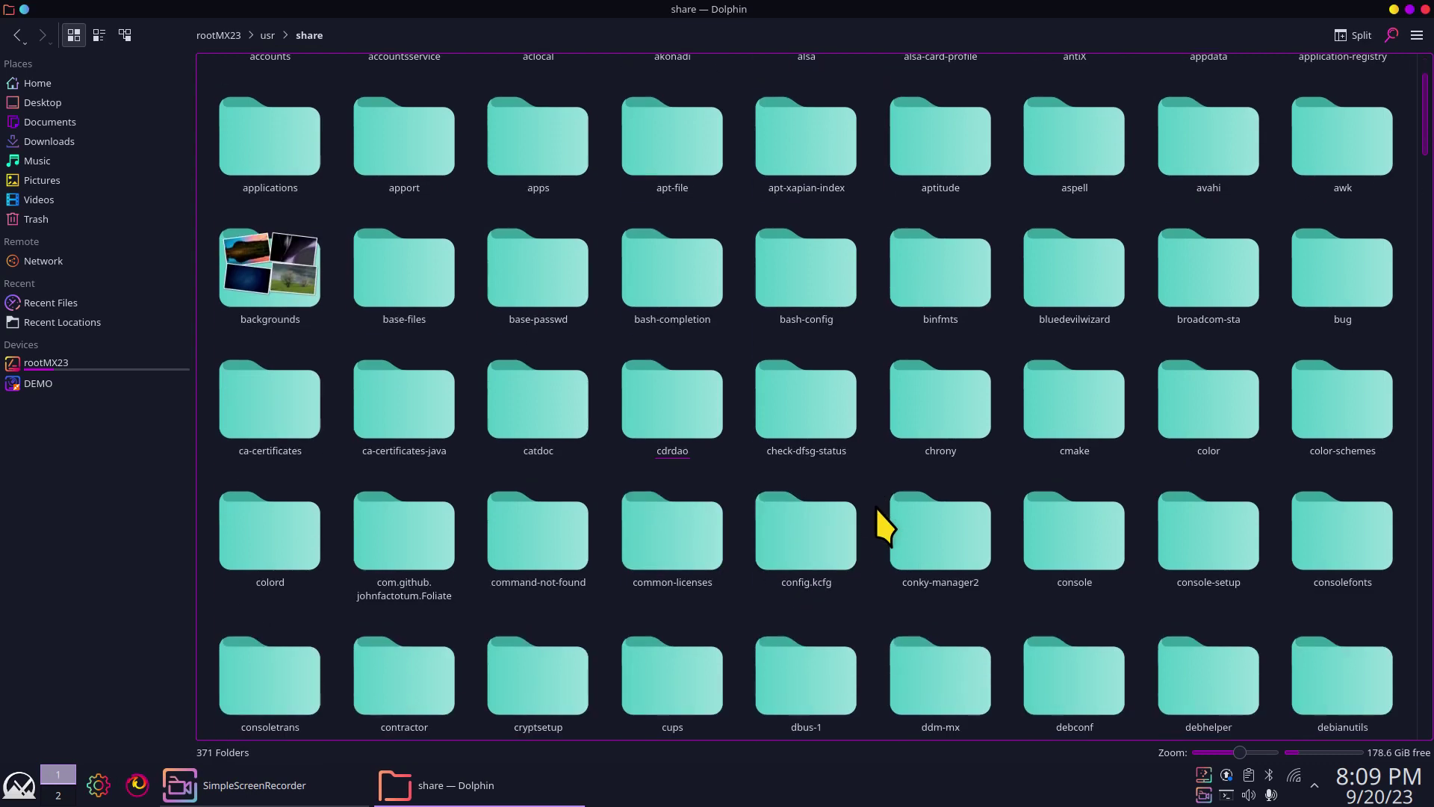
key(i)
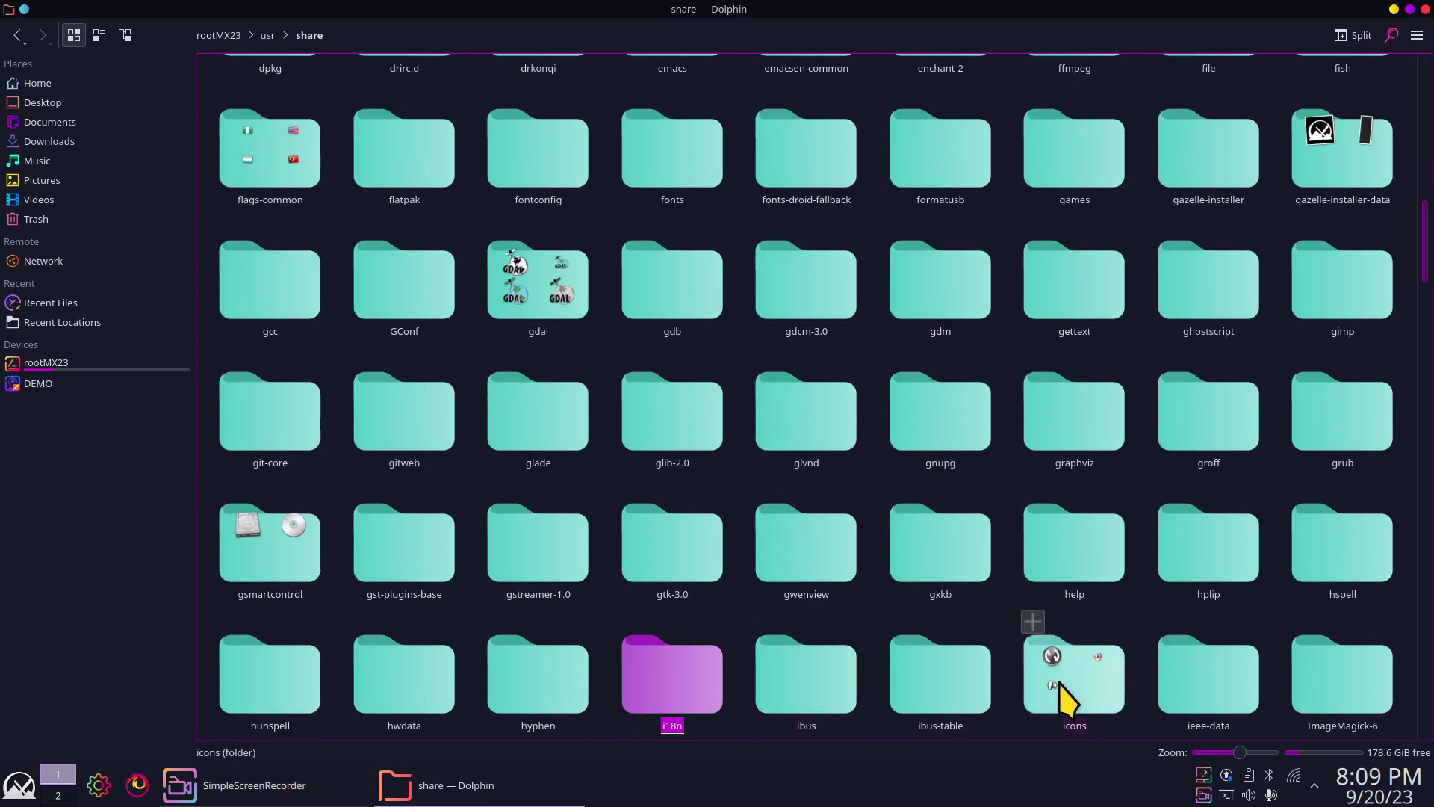
click(1083, 700)
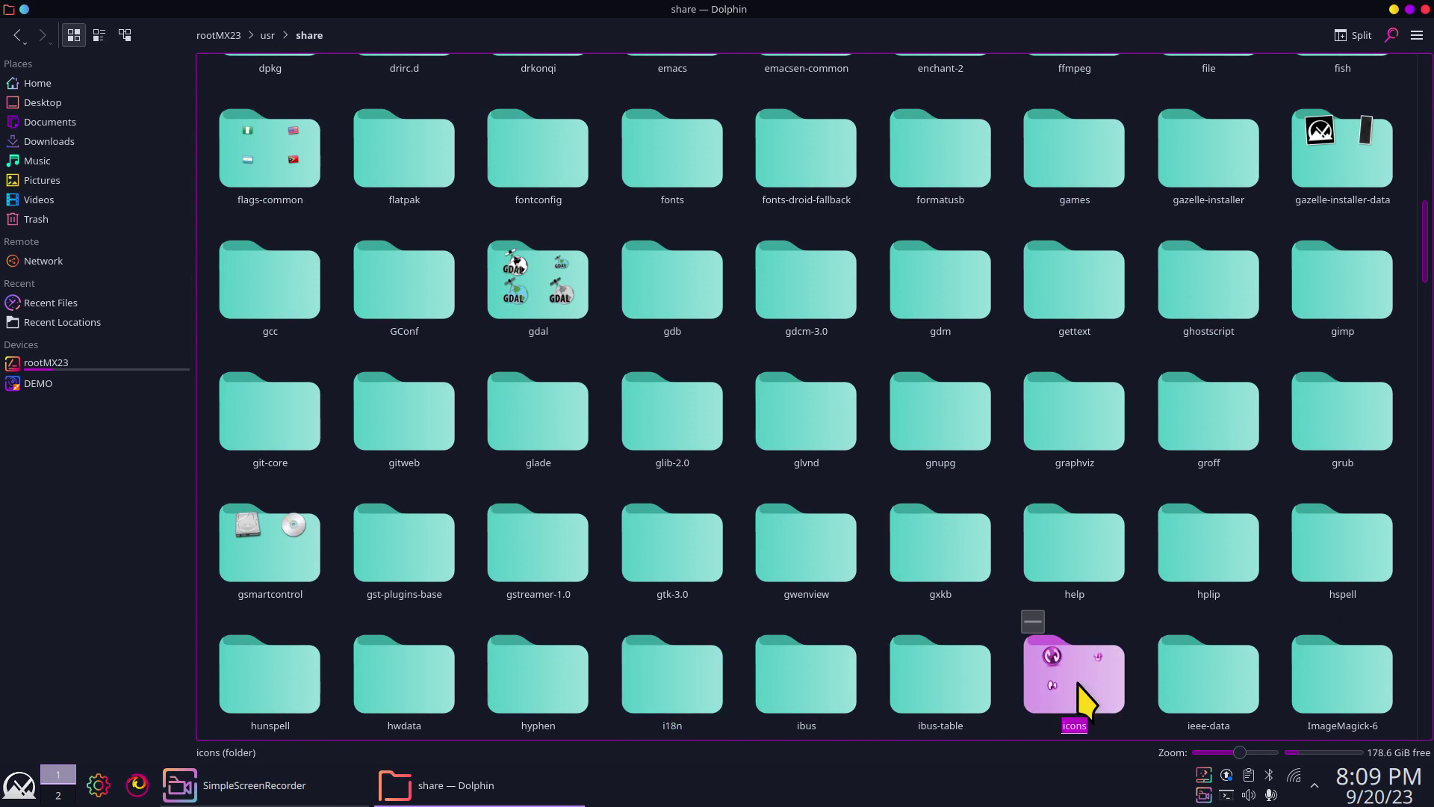
double_click(1078, 684)
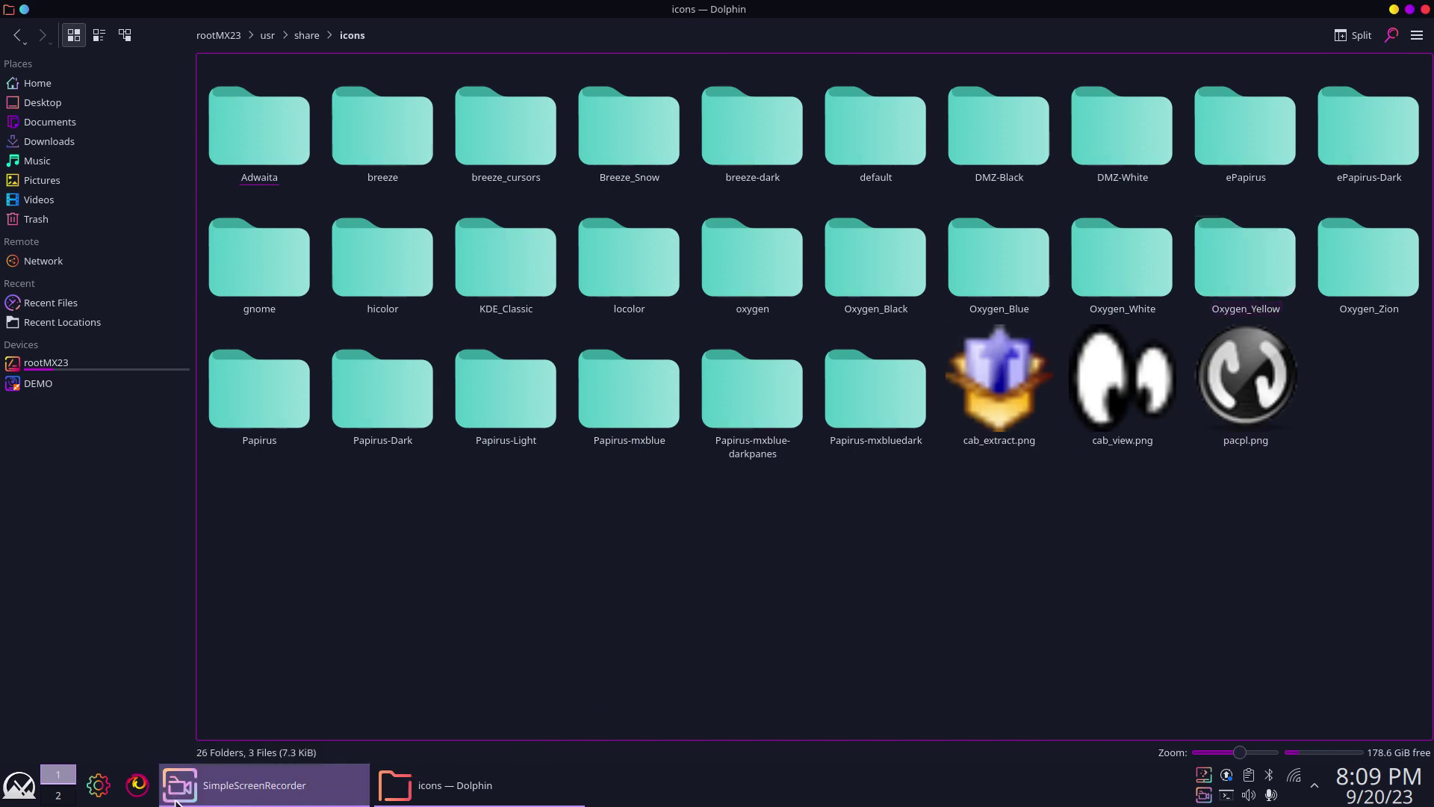
Compare System Settings' cursor themes with the folders in usr/share/icons, and close the settings discarding the pending changes.
click(97, 784)
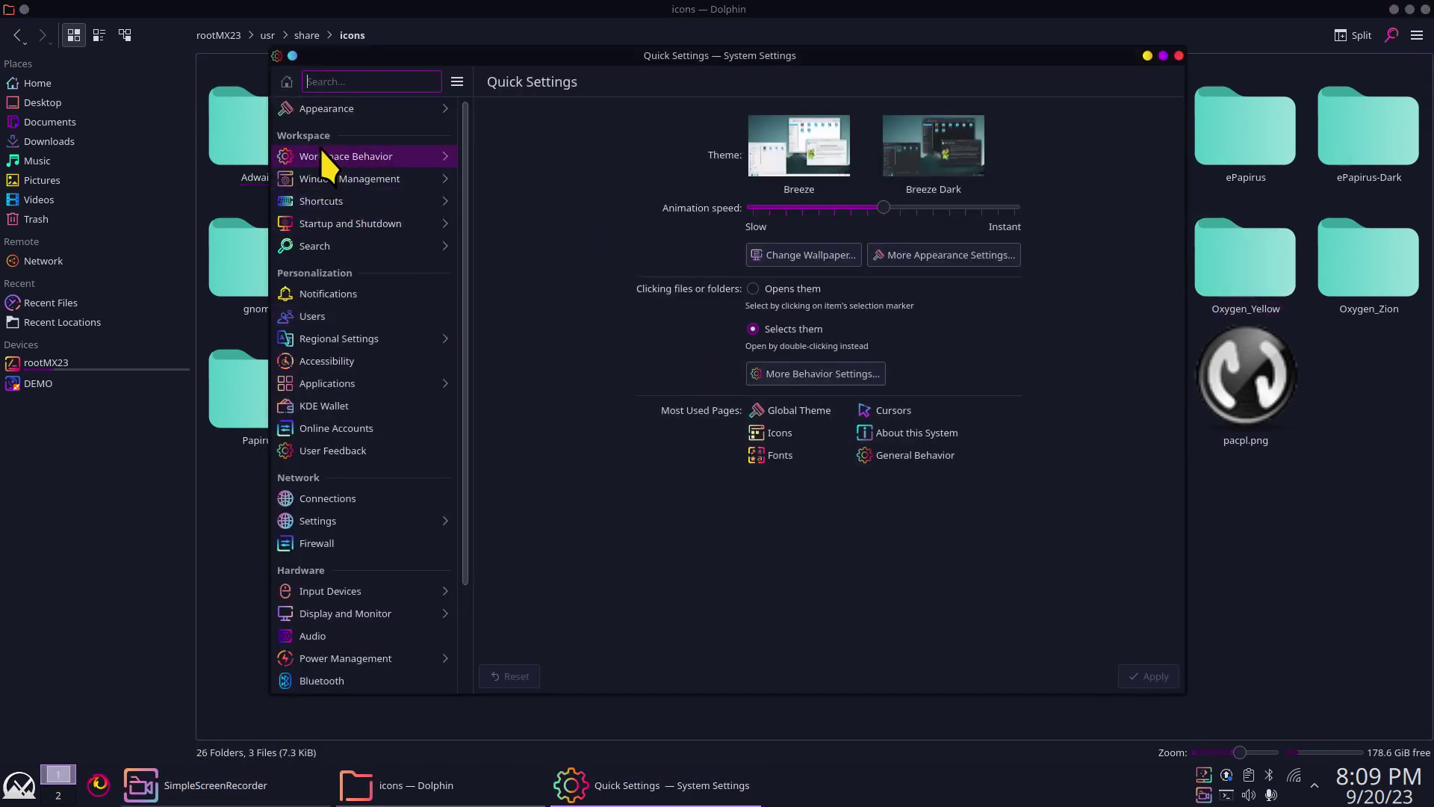
click(337, 108)
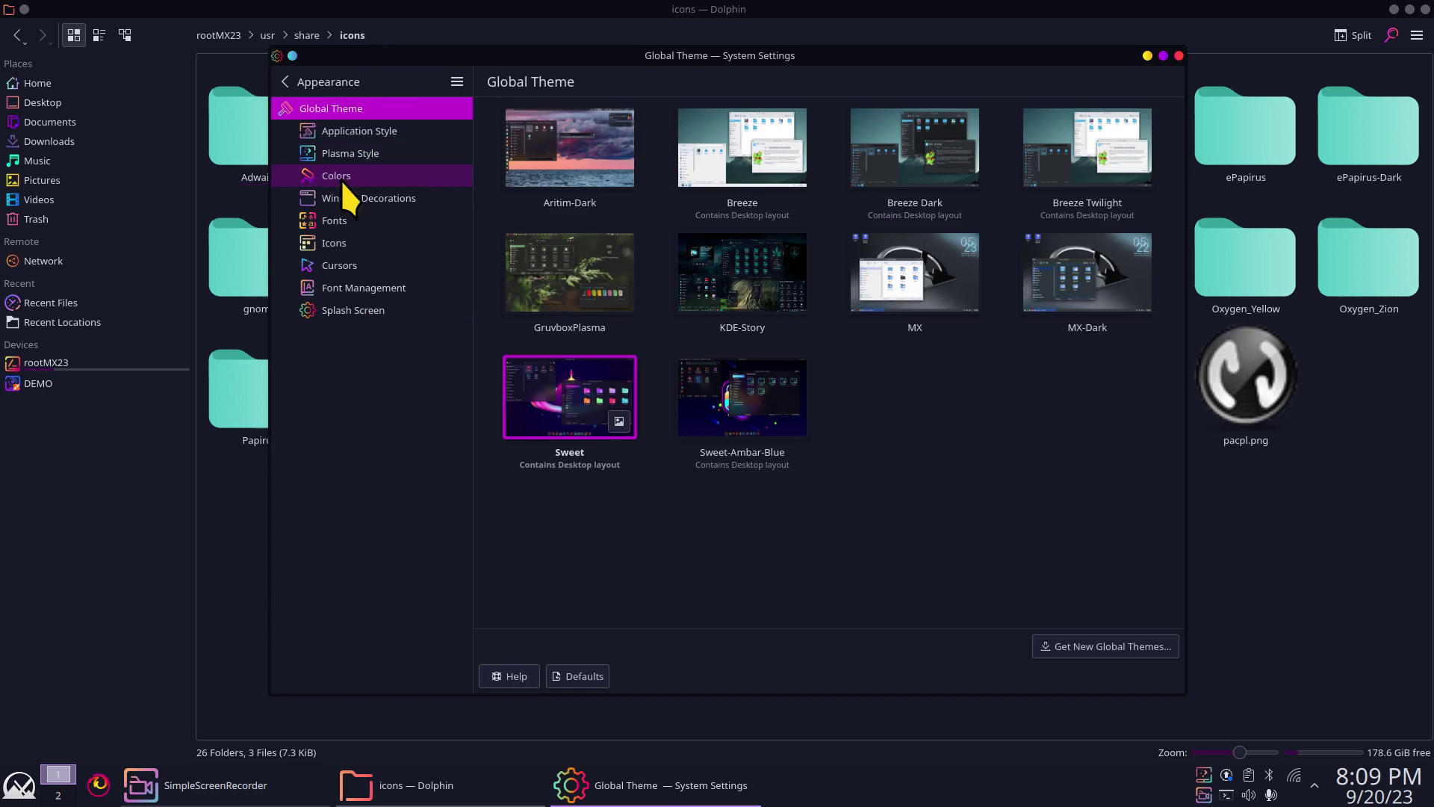
click(341, 266)
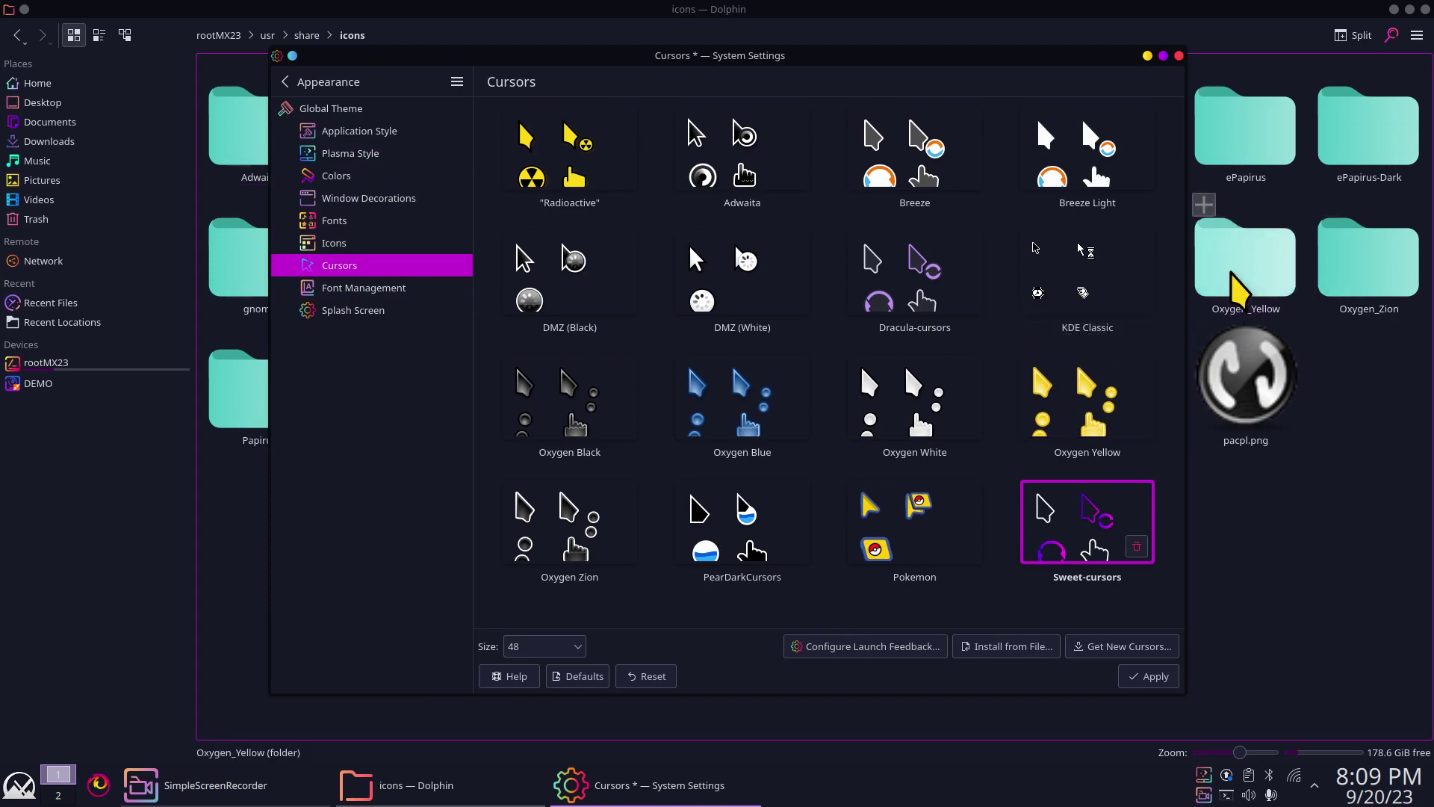
click(1179, 55)
click(735, 374)
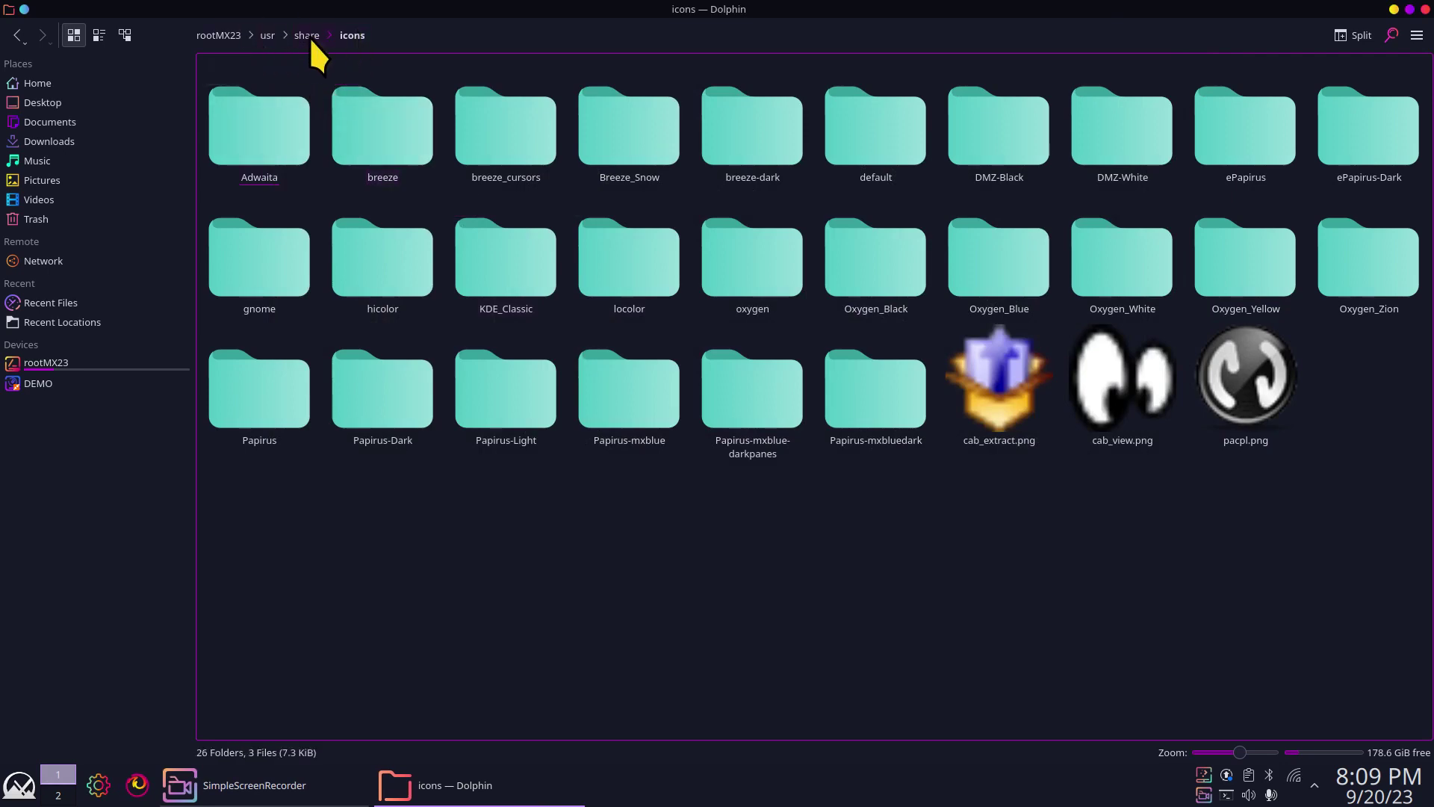
Go back to the share folder, view the access permissions of its icons folder and close the properties without changes.
click(307, 37)
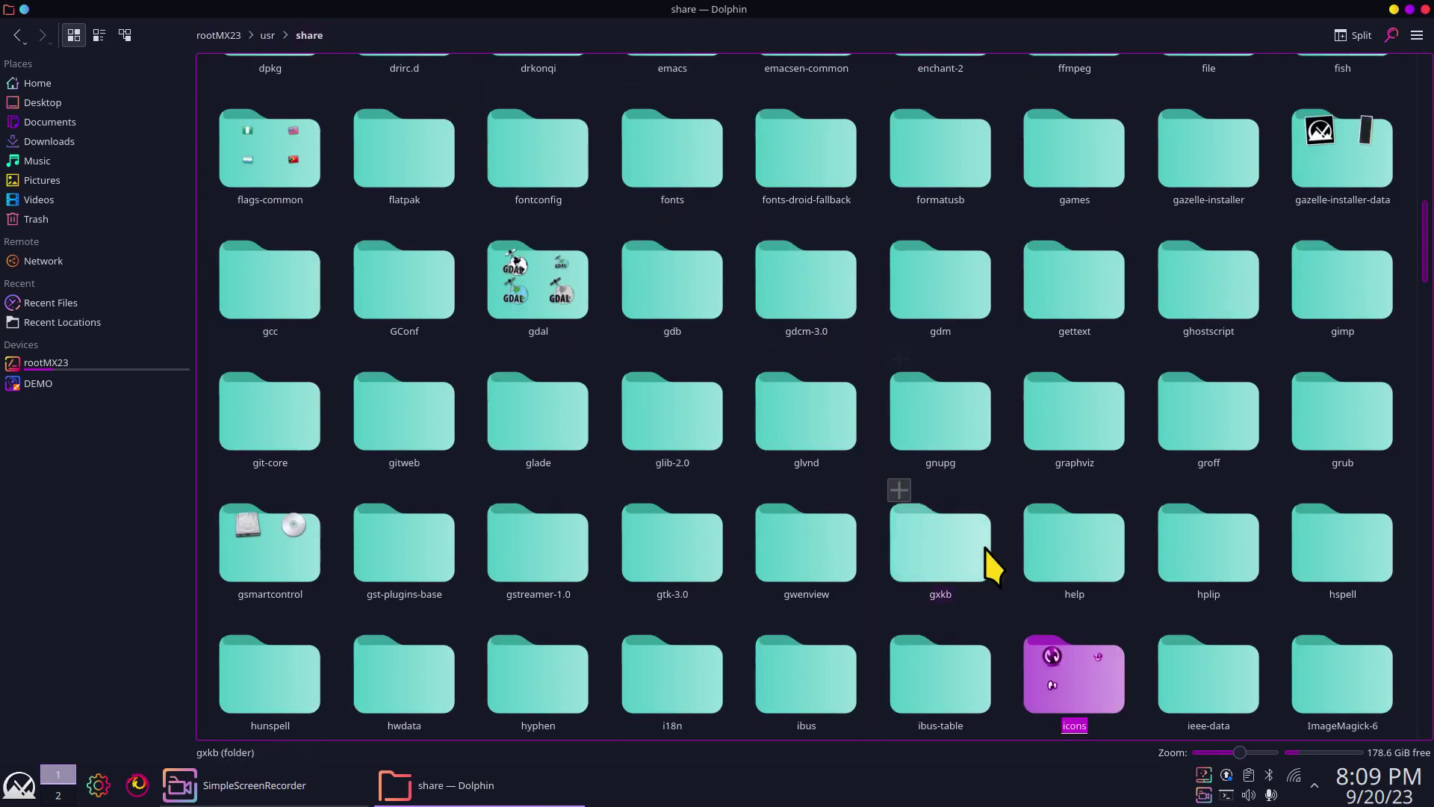
right_click(1076, 665)
click(1128, 667)
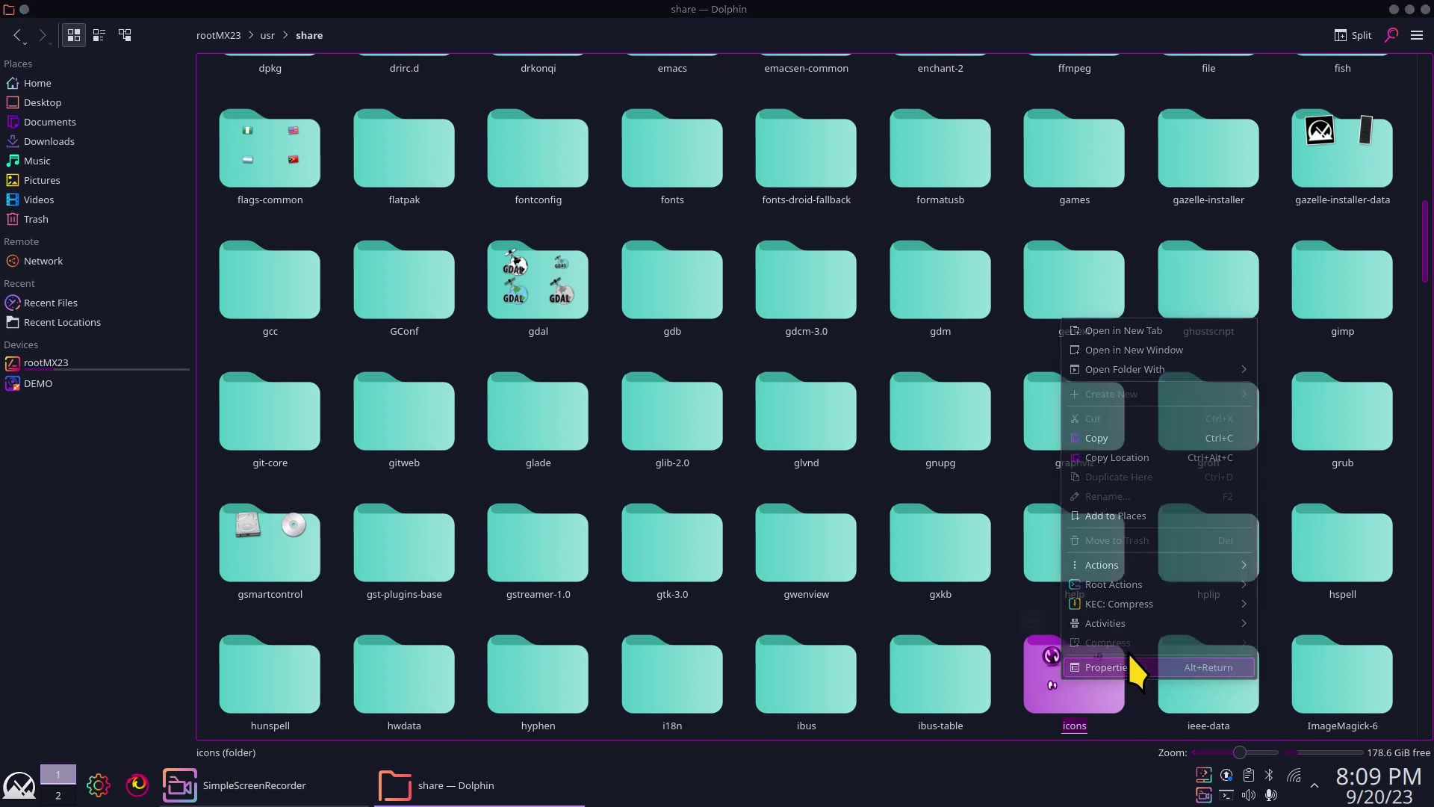
click(628, 147)
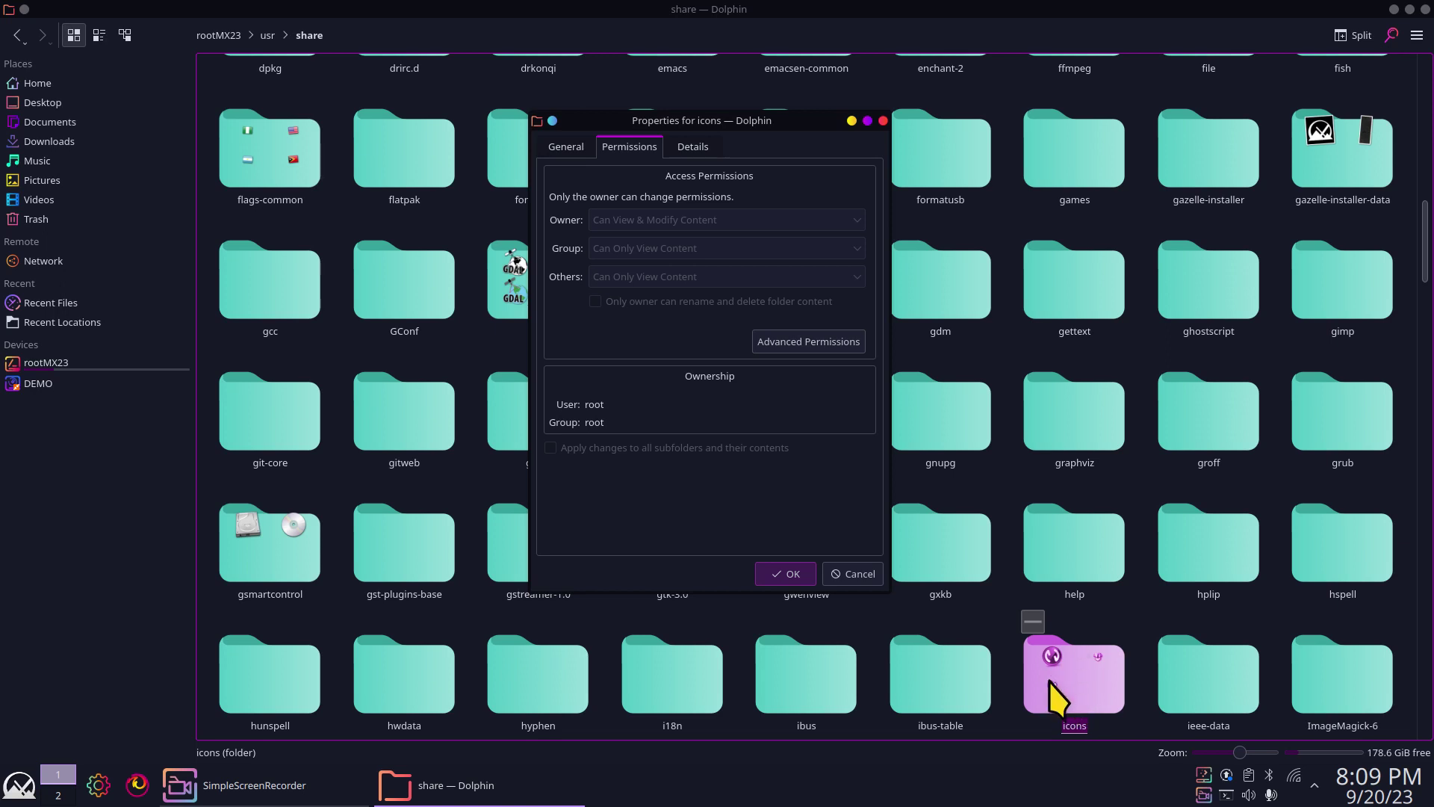
click(845, 576)
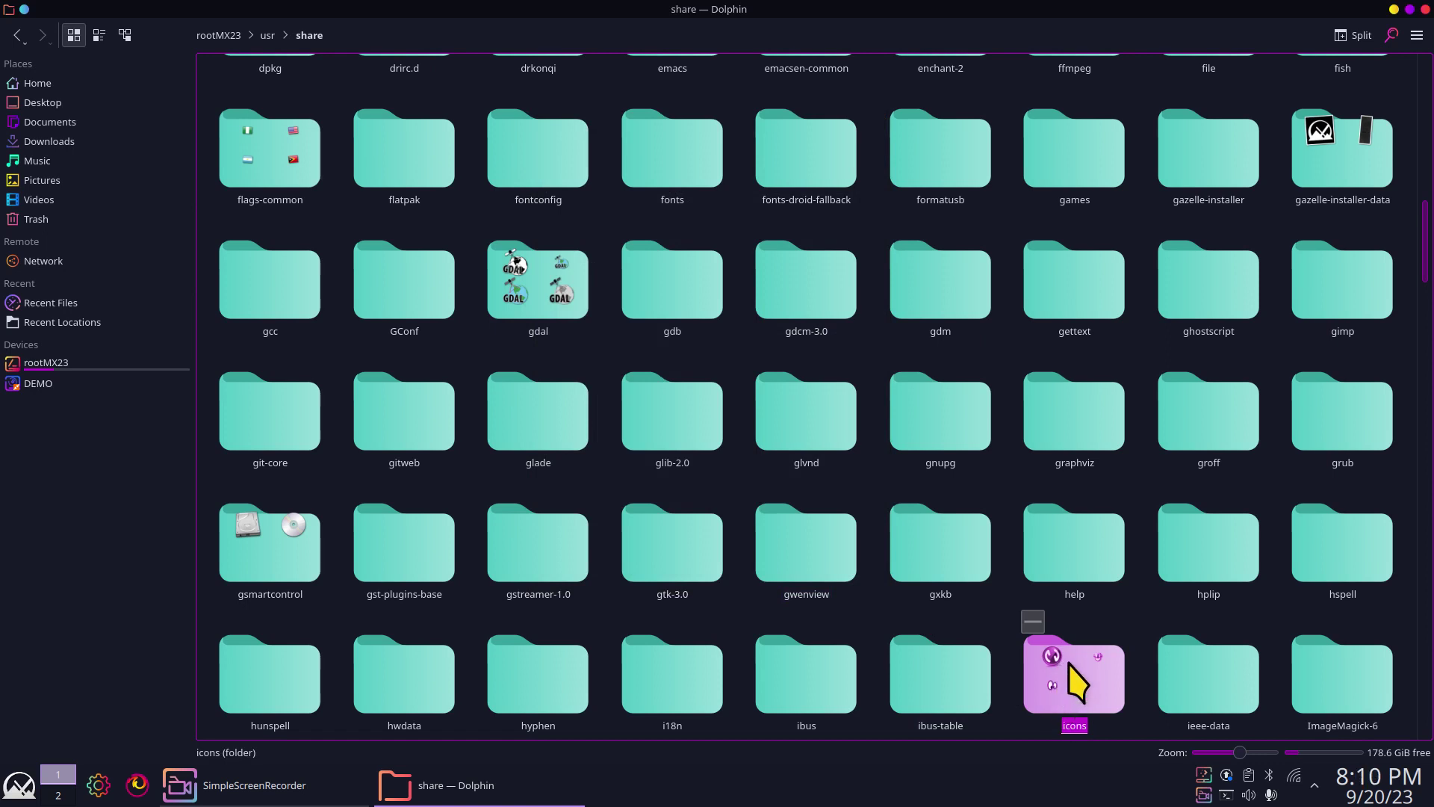
Return to the home folder and check the cursor themes in System Settings once more, discarding the pending changes on closing.
click(40, 84)
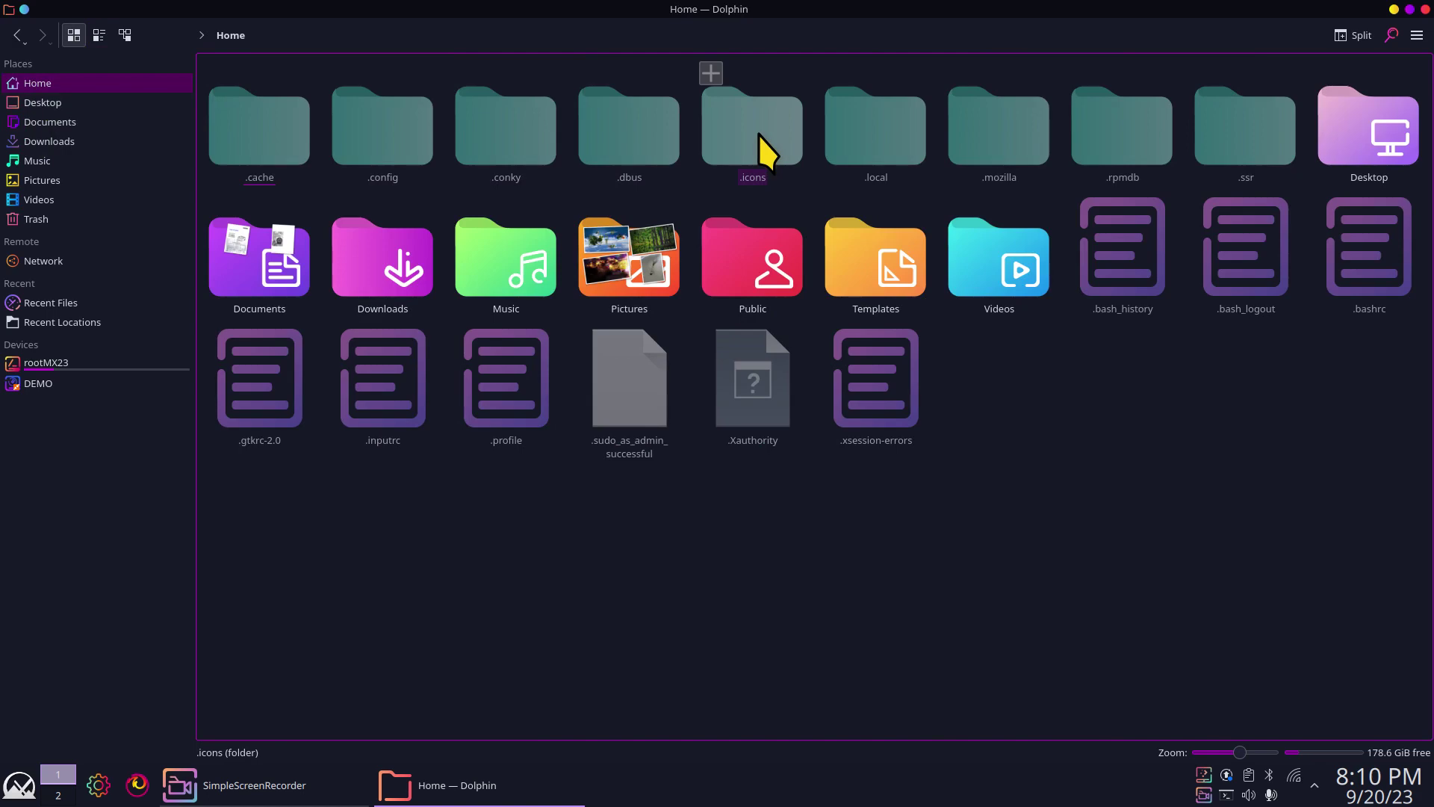
click(98, 786)
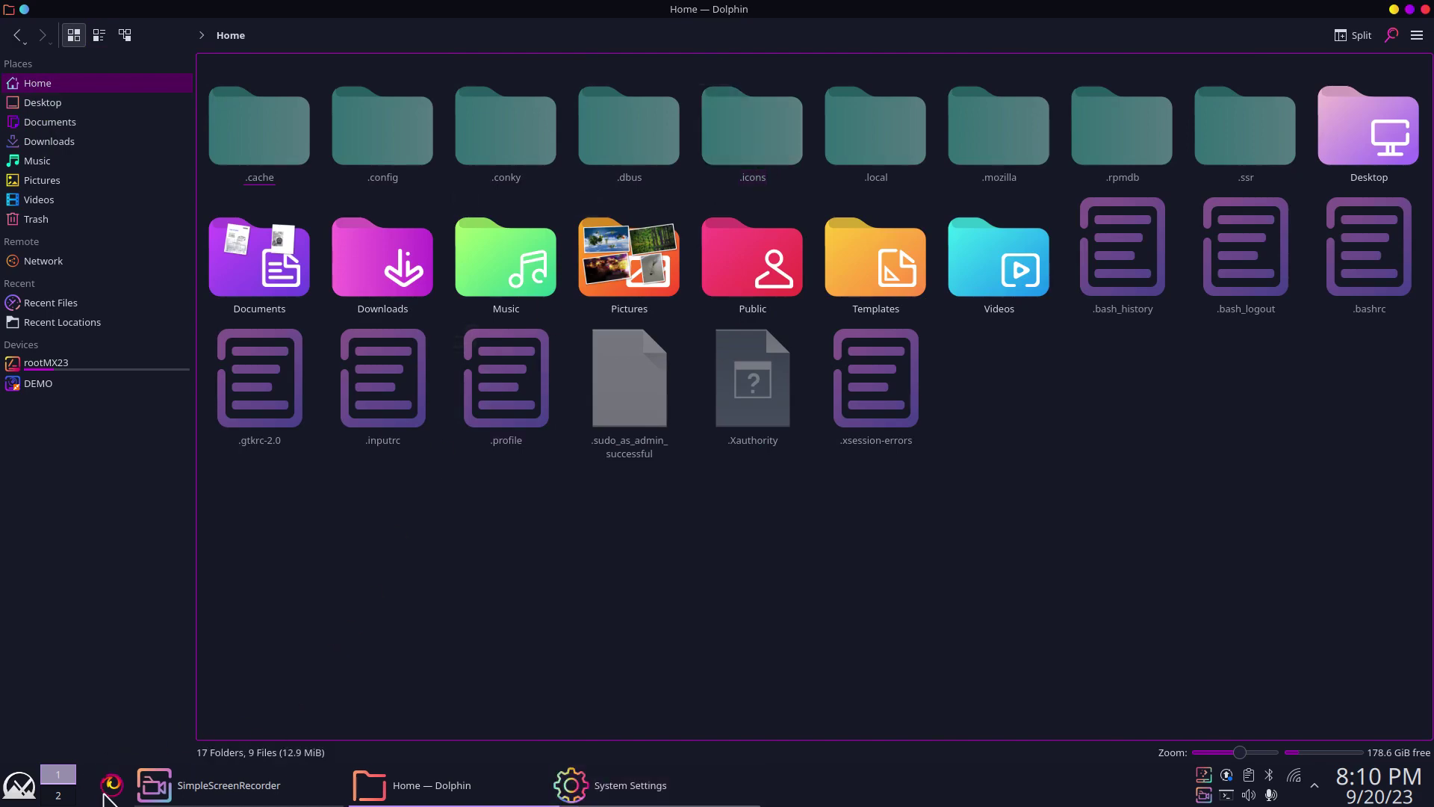
click(329, 112)
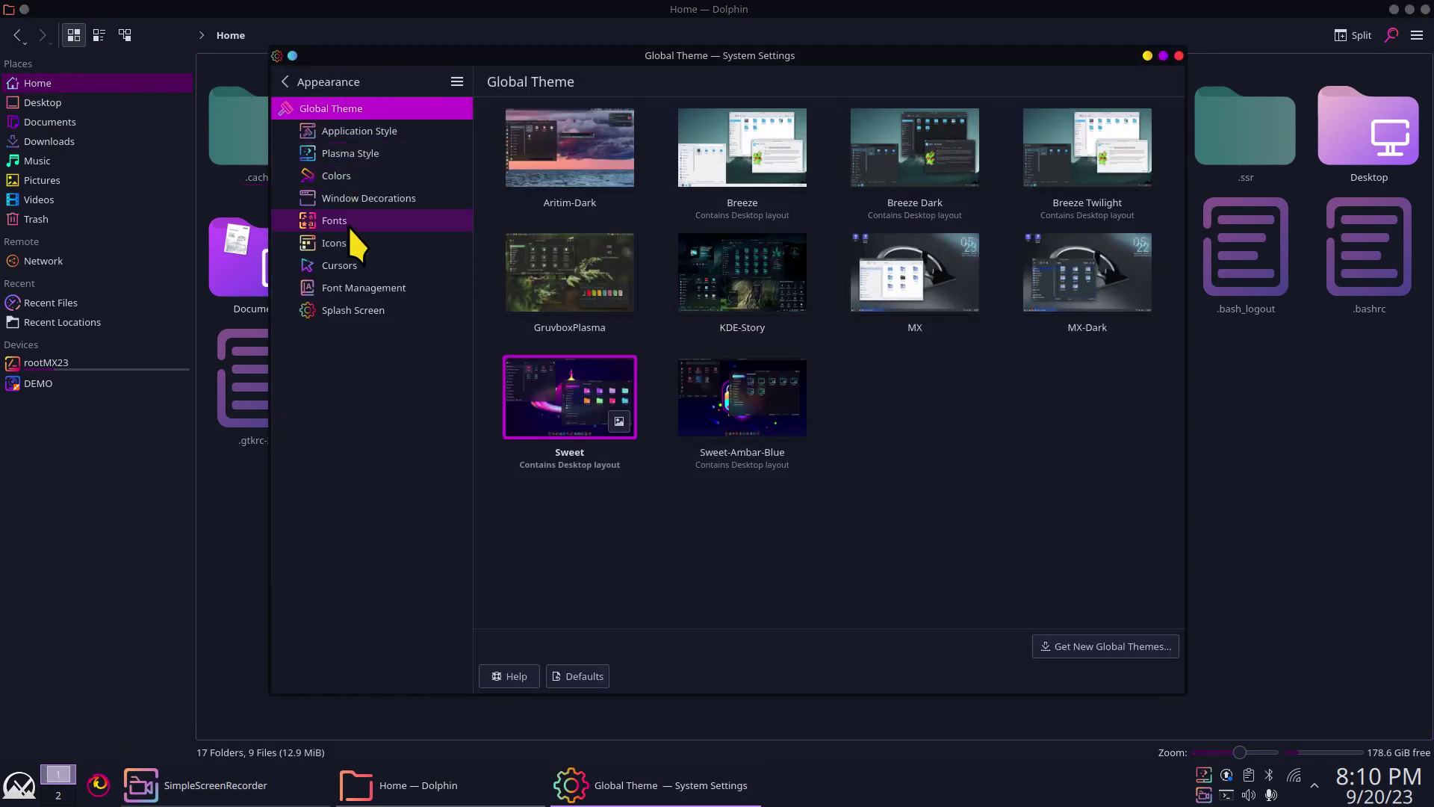
click(342, 265)
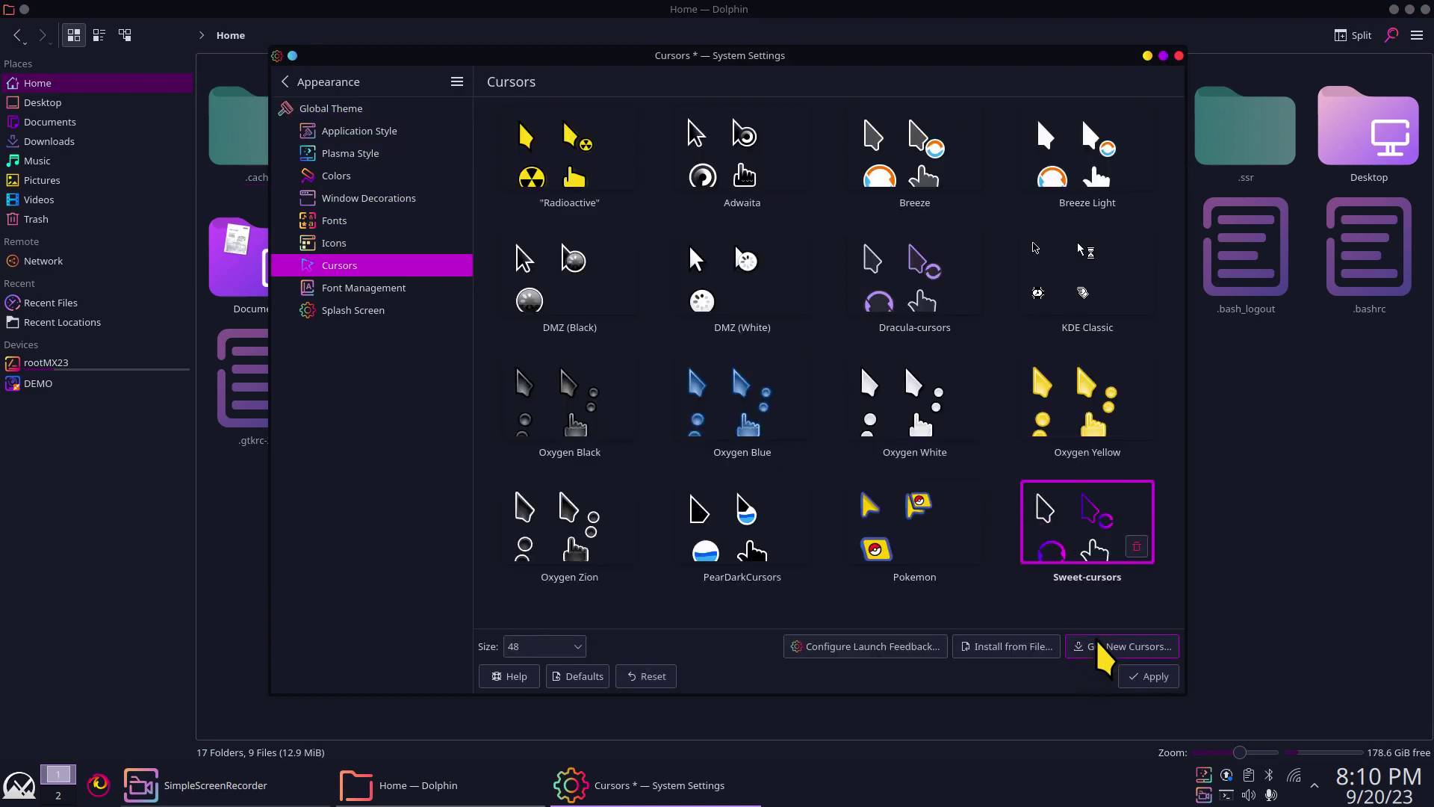
click(1179, 55)
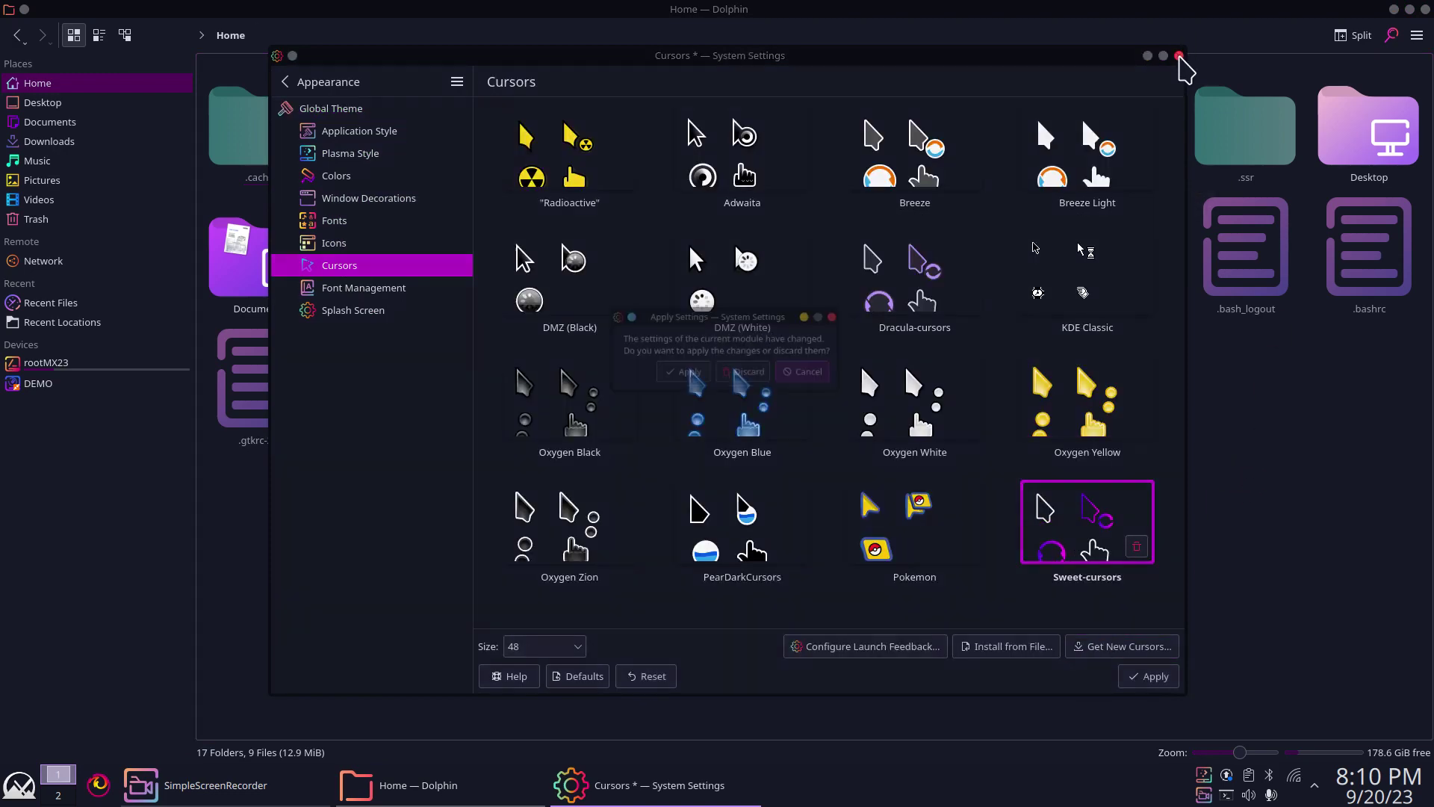
click(739, 374)
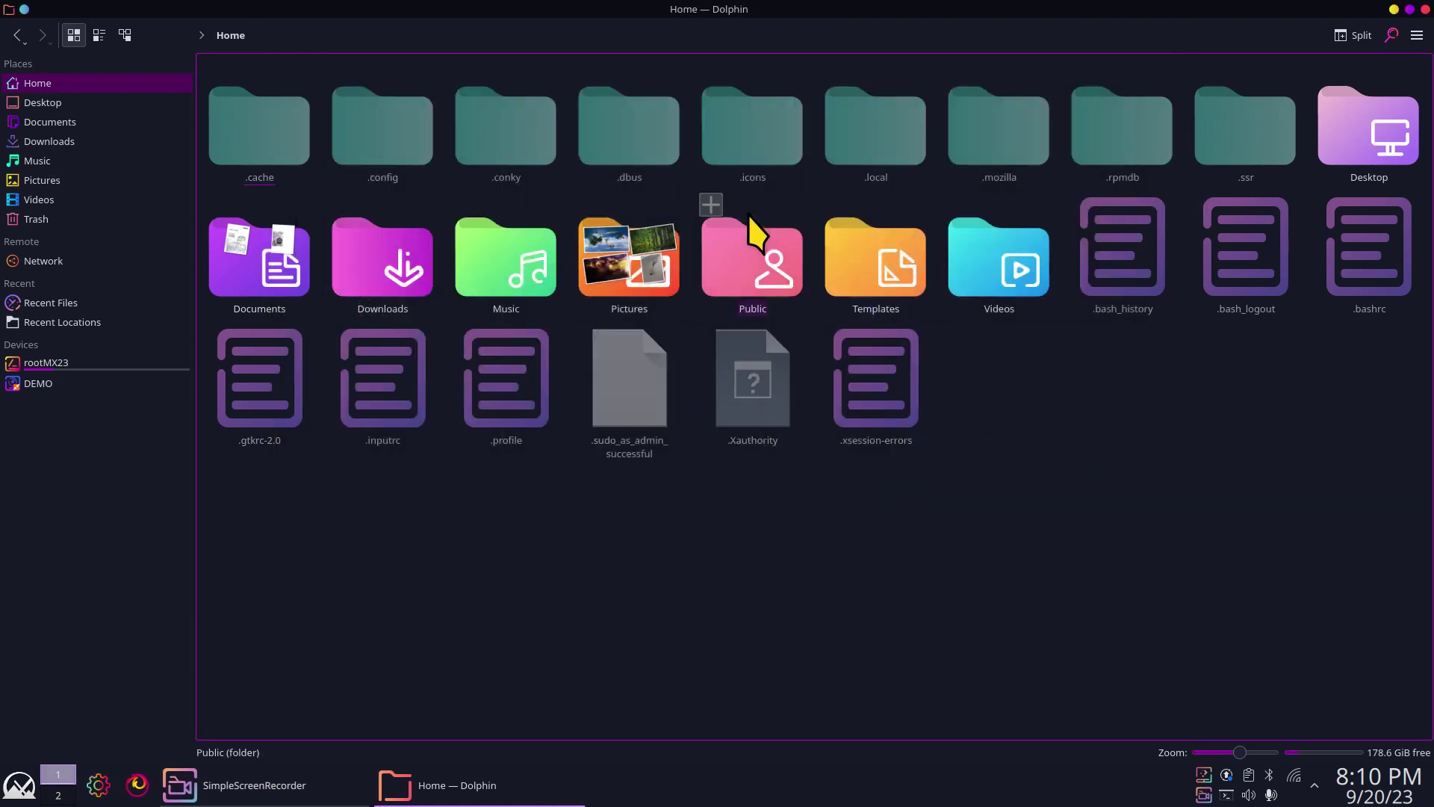
View the cursor folders inside the home folder's .icons folder, and return to Home with its hidden files hidden.
click(746, 121)
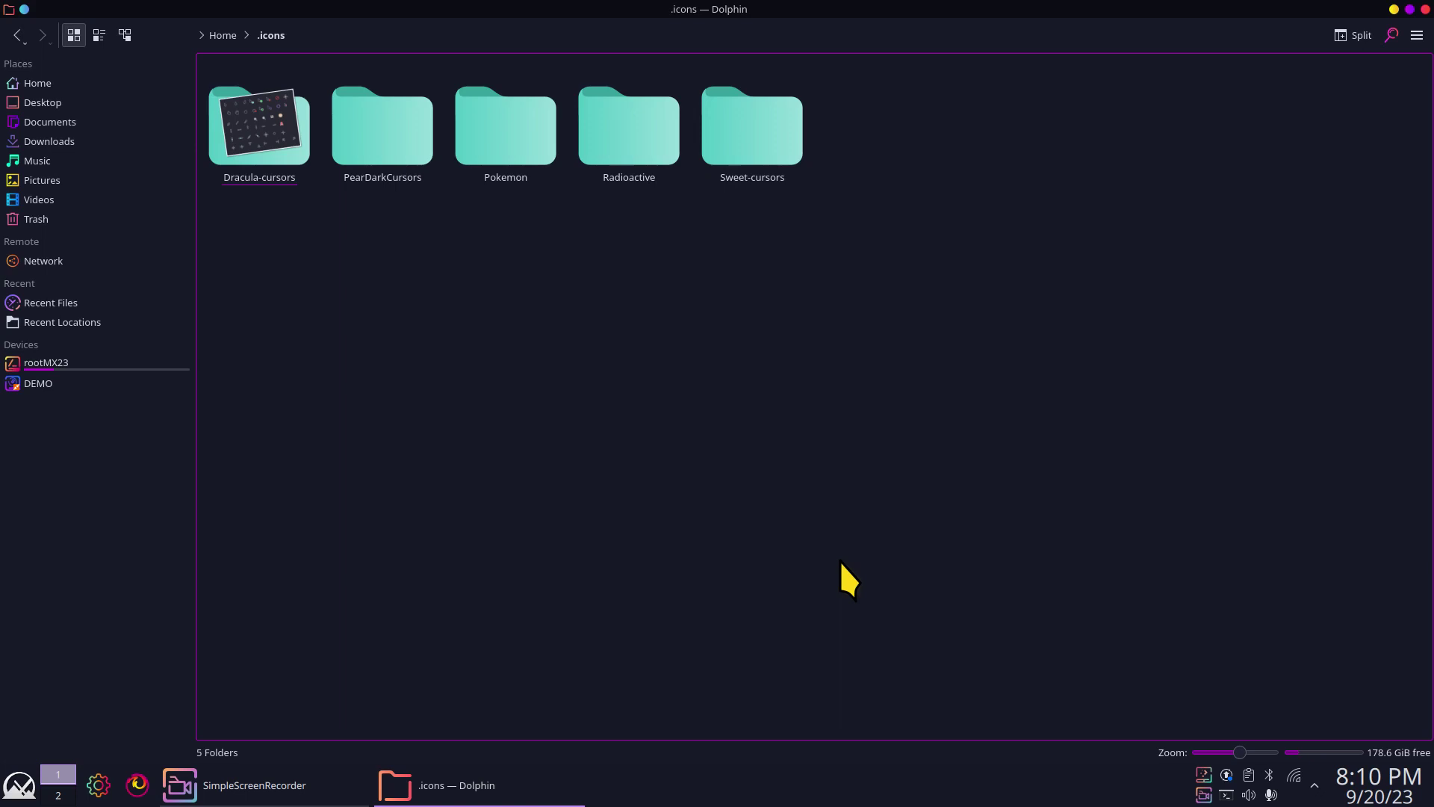
click(39, 84)
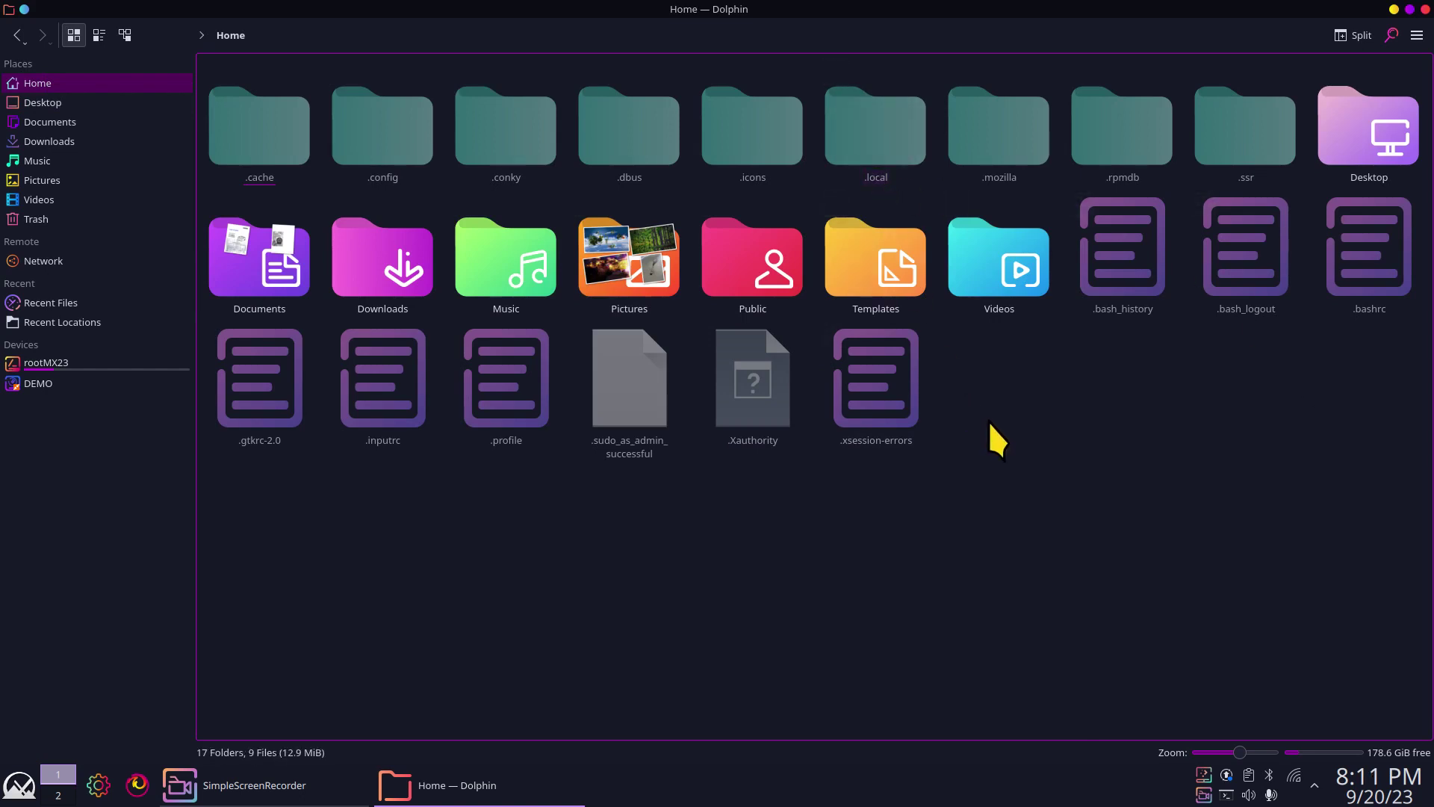
key(ctrl+h)
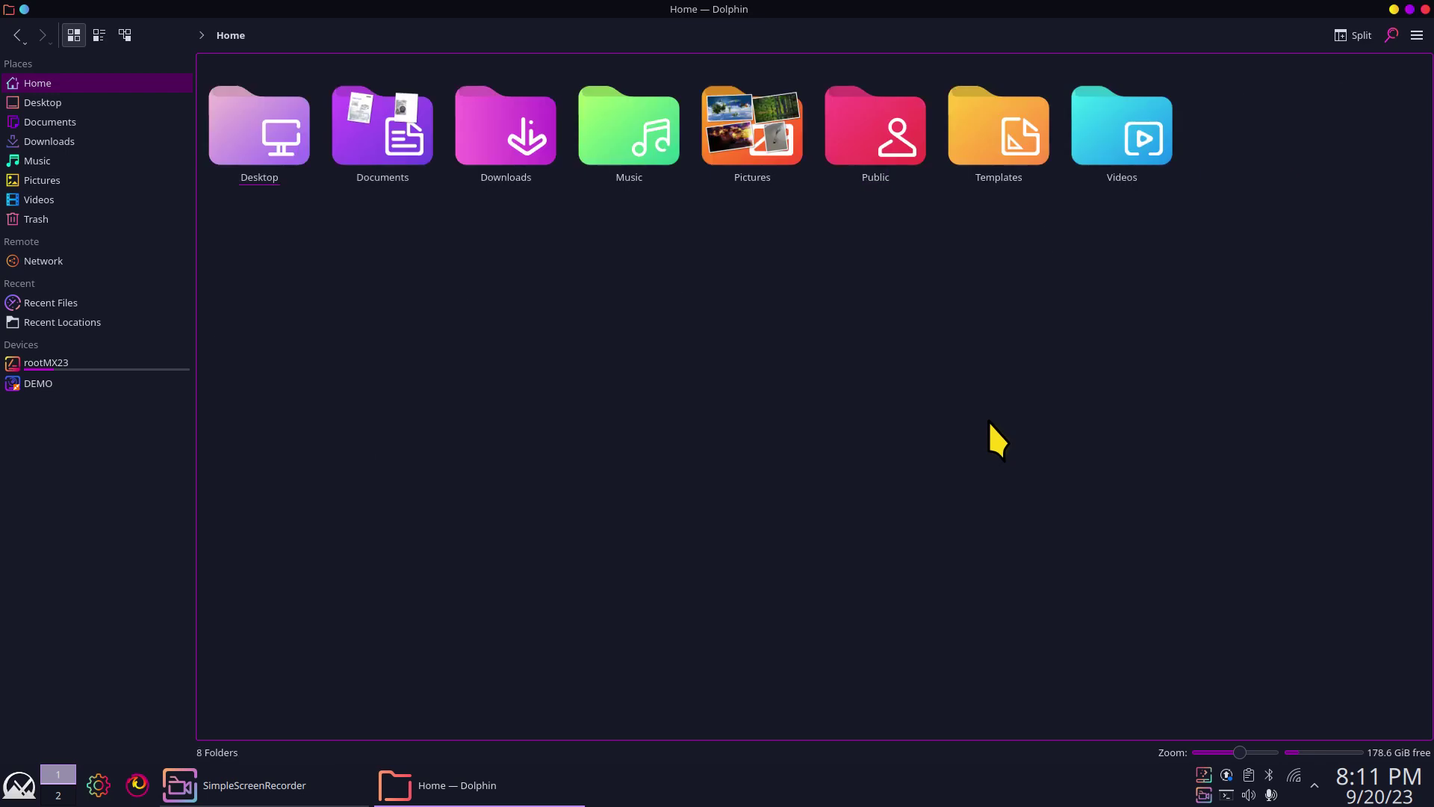
Show the hidden files in the Home folder and check the Show Hidden Files option and its shortcut.
key(ctrl+h)
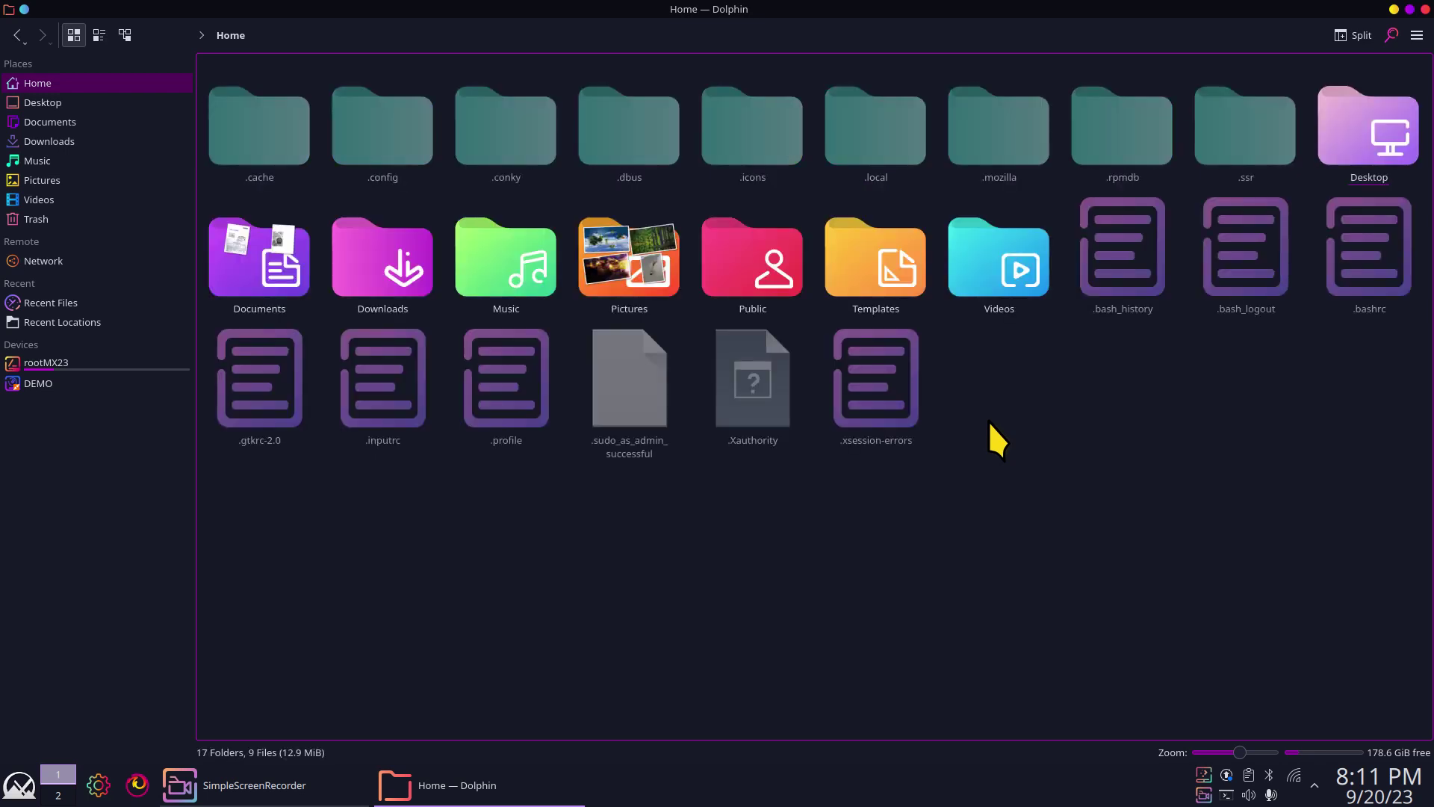
click(1417, 35)
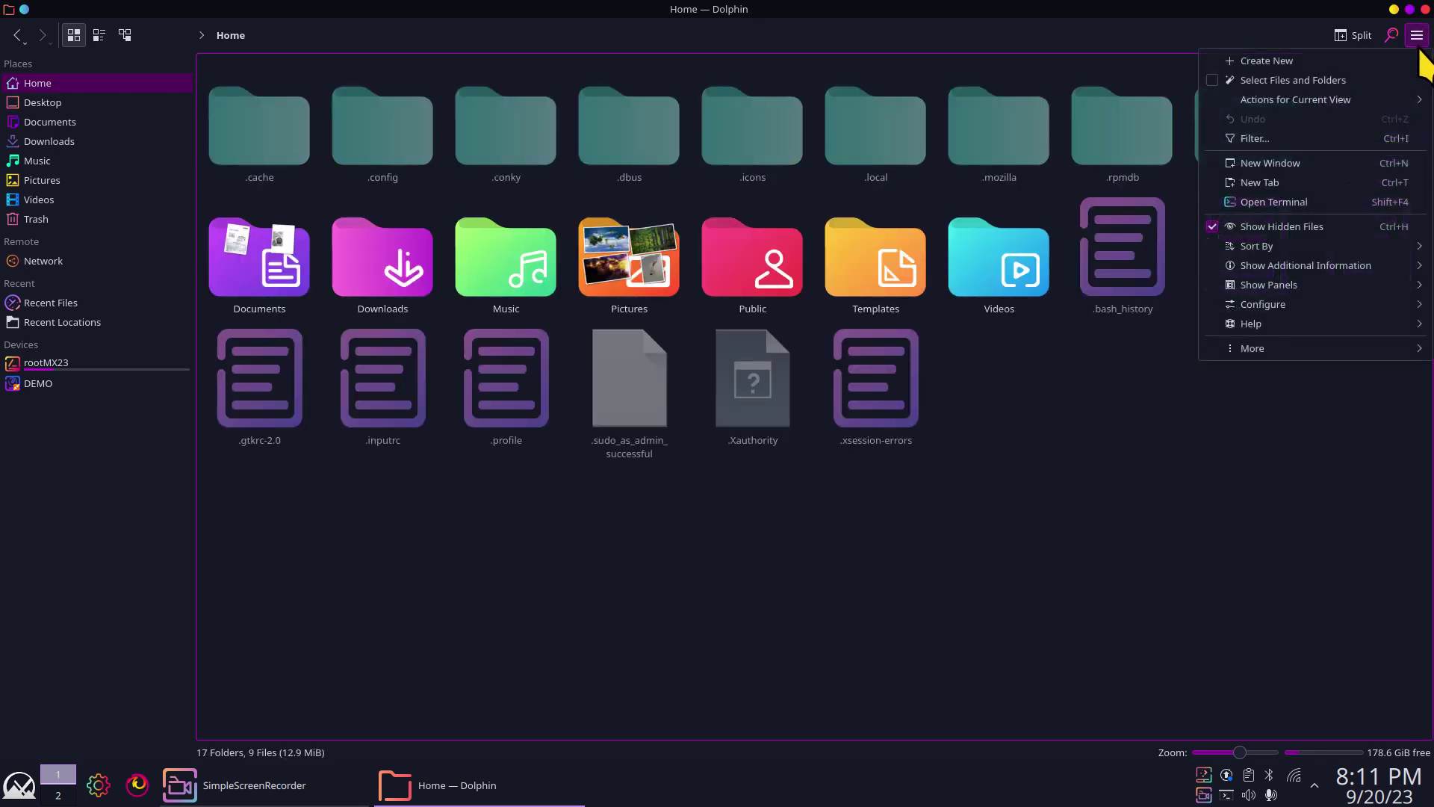
click(964, 468)
View the icon theme folders stored in Home's .local/share/icons folder.
double_click(880, 124)
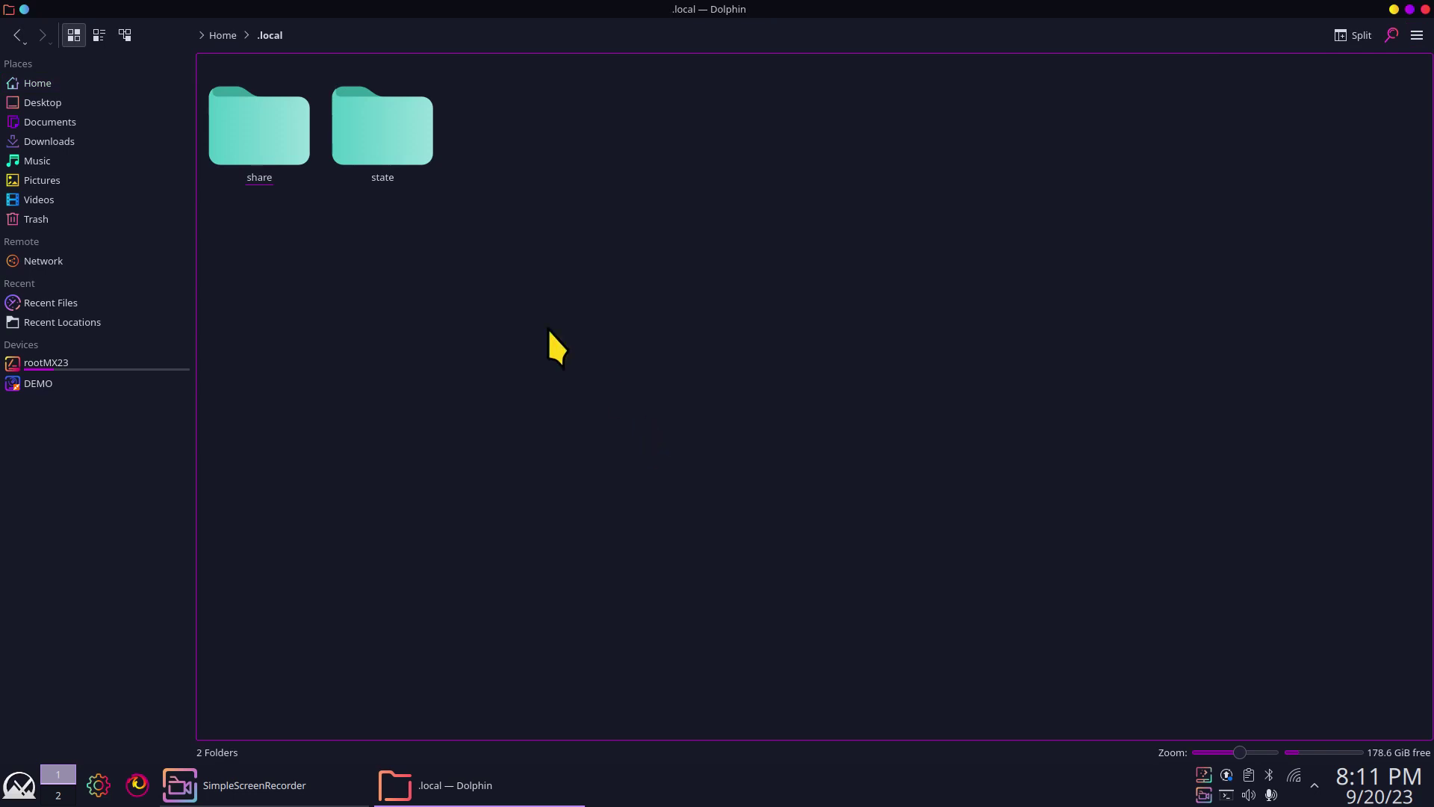
double_click(257, 133)
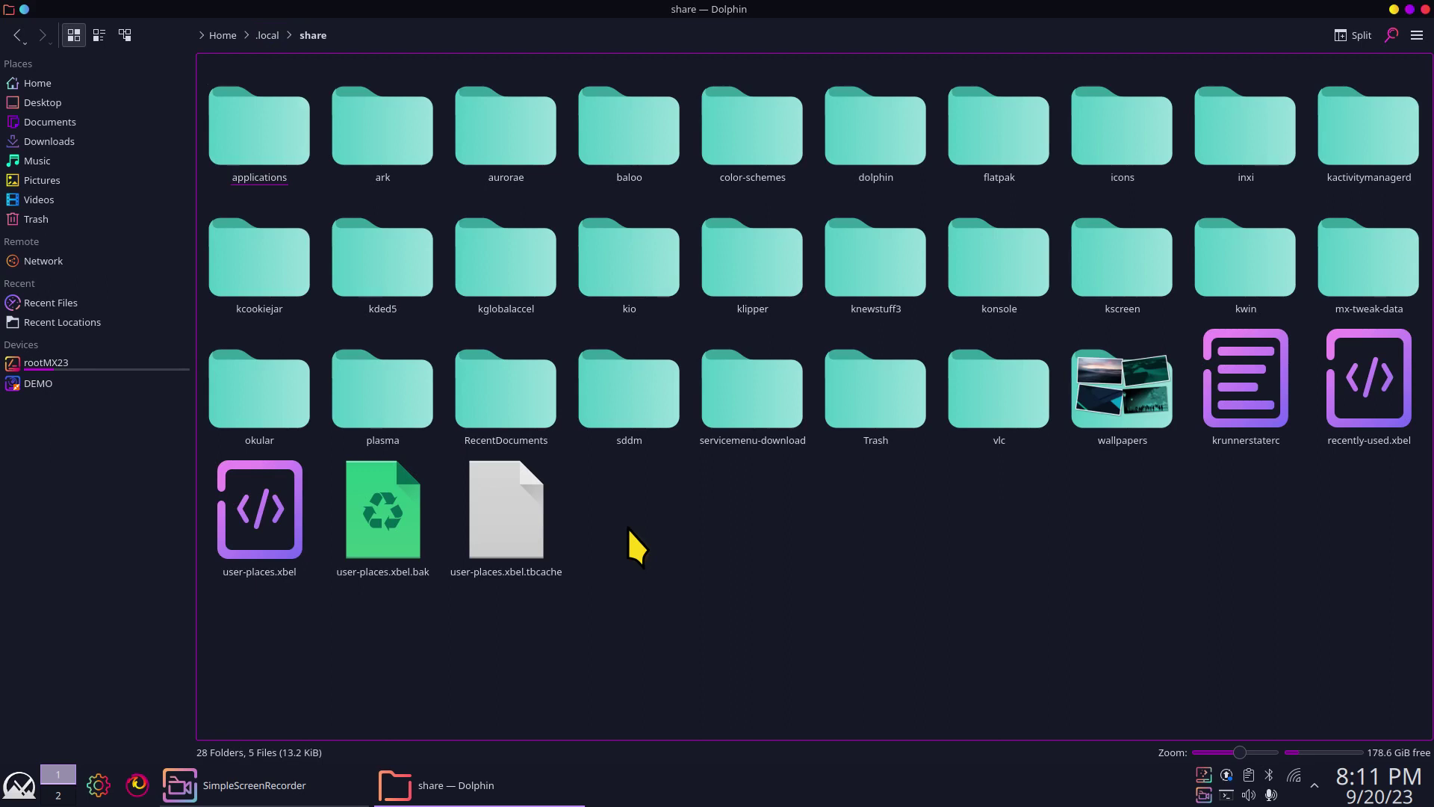
double_click(1129, 144)
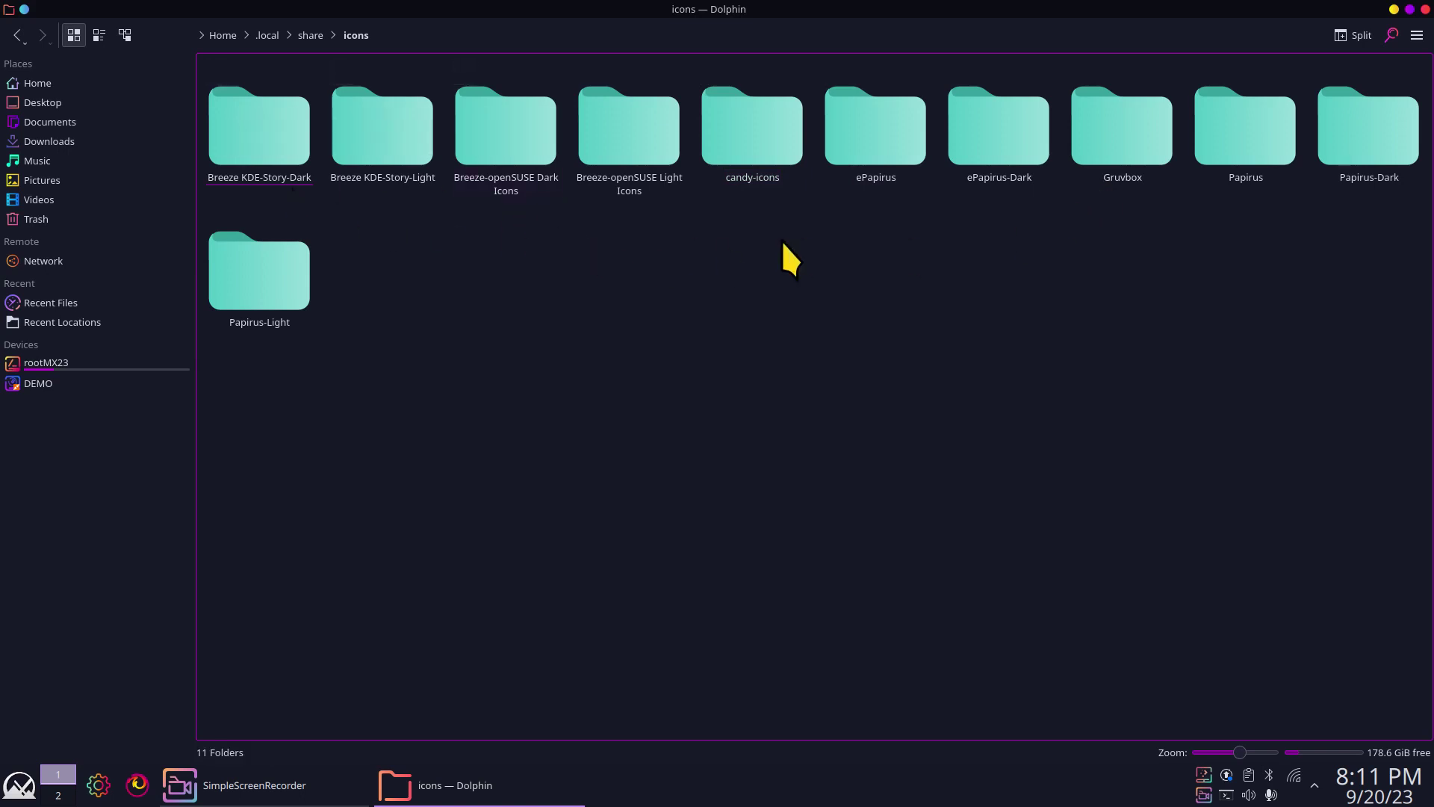
View the theme folders in desktoptheme and in look-and-feel inside the .local/share/plasma folder.
click(312, 36)
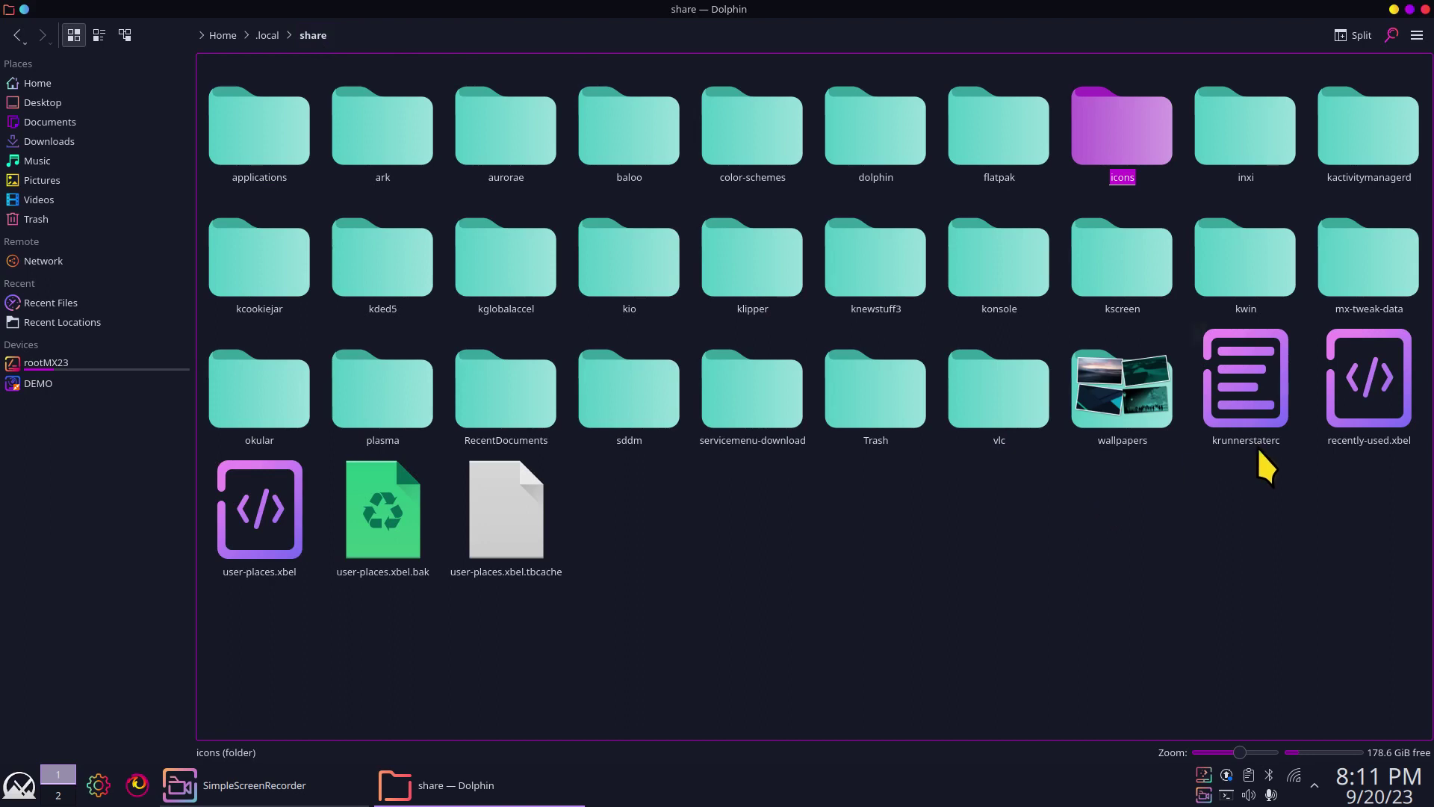
click(377, 407)
double_click(377, 408)
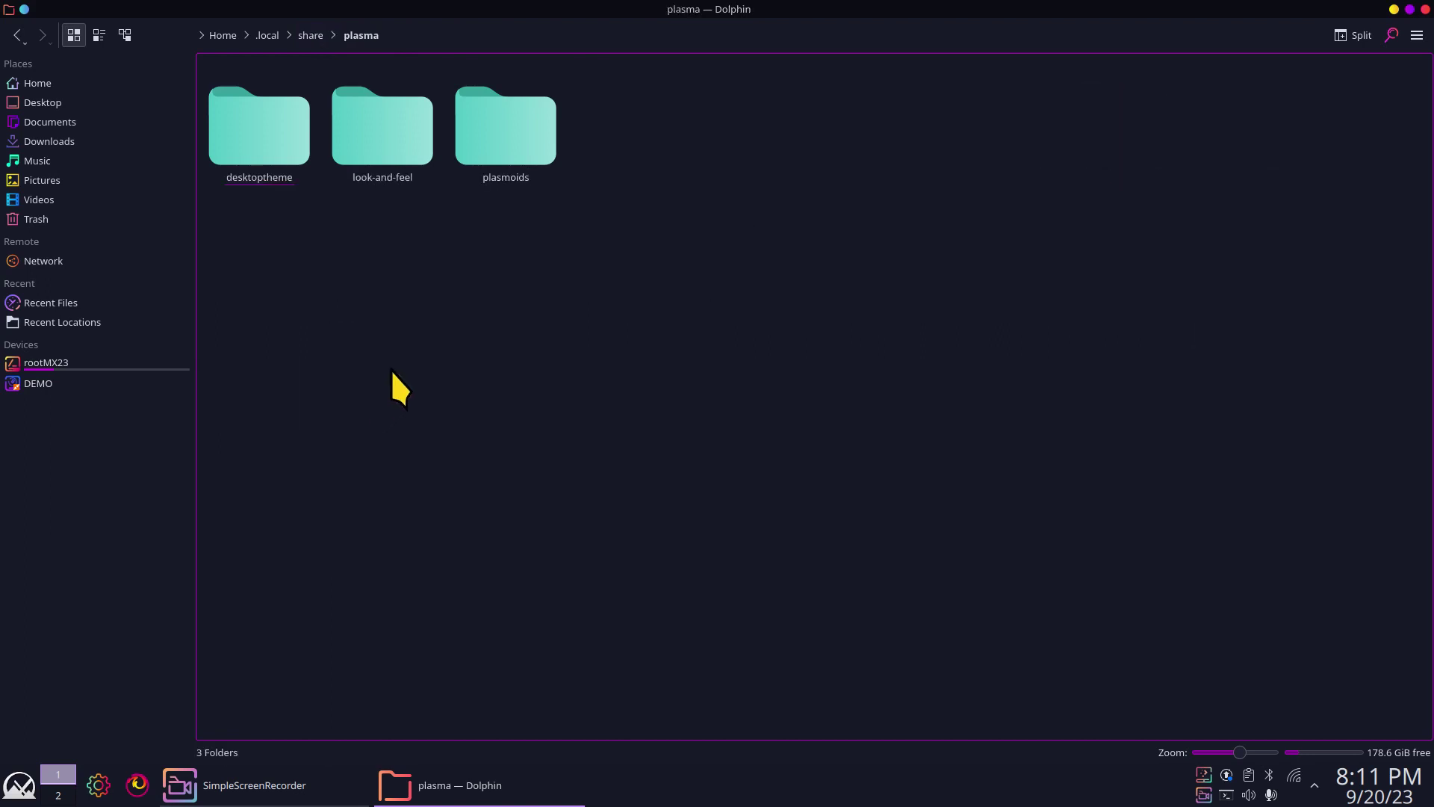
double_click(272, 153)
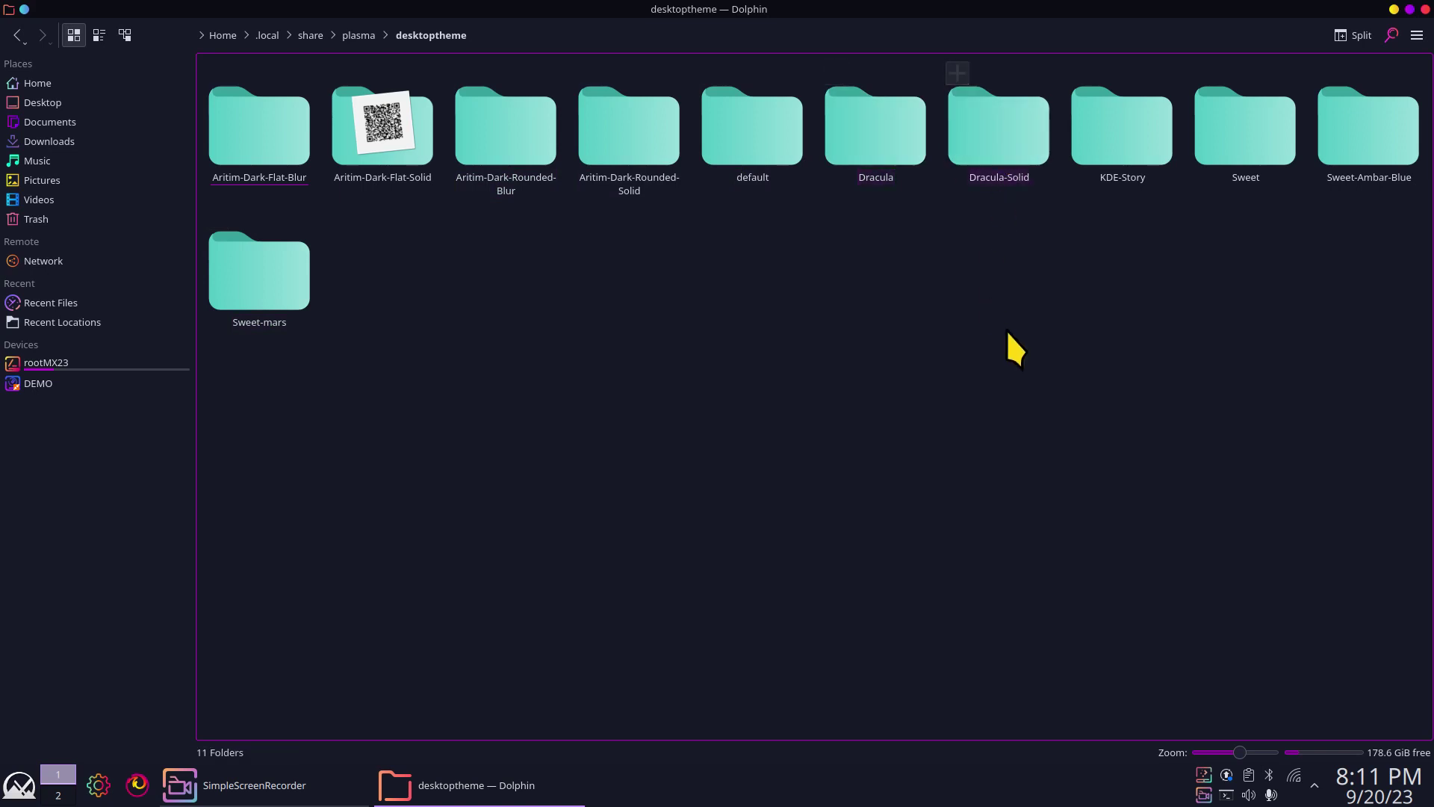
click(358, 36)
click(384, 135)
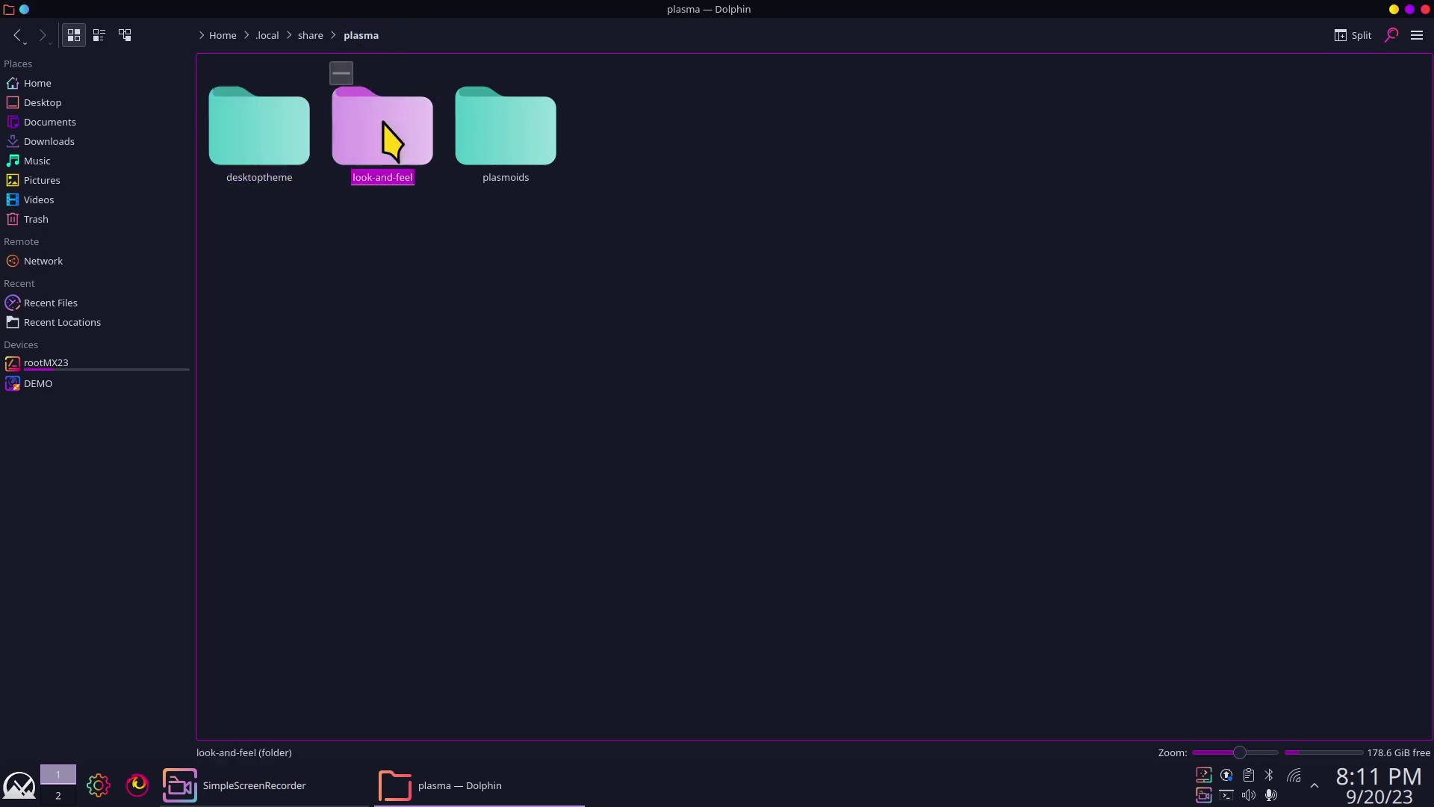
double_click(392, 142)
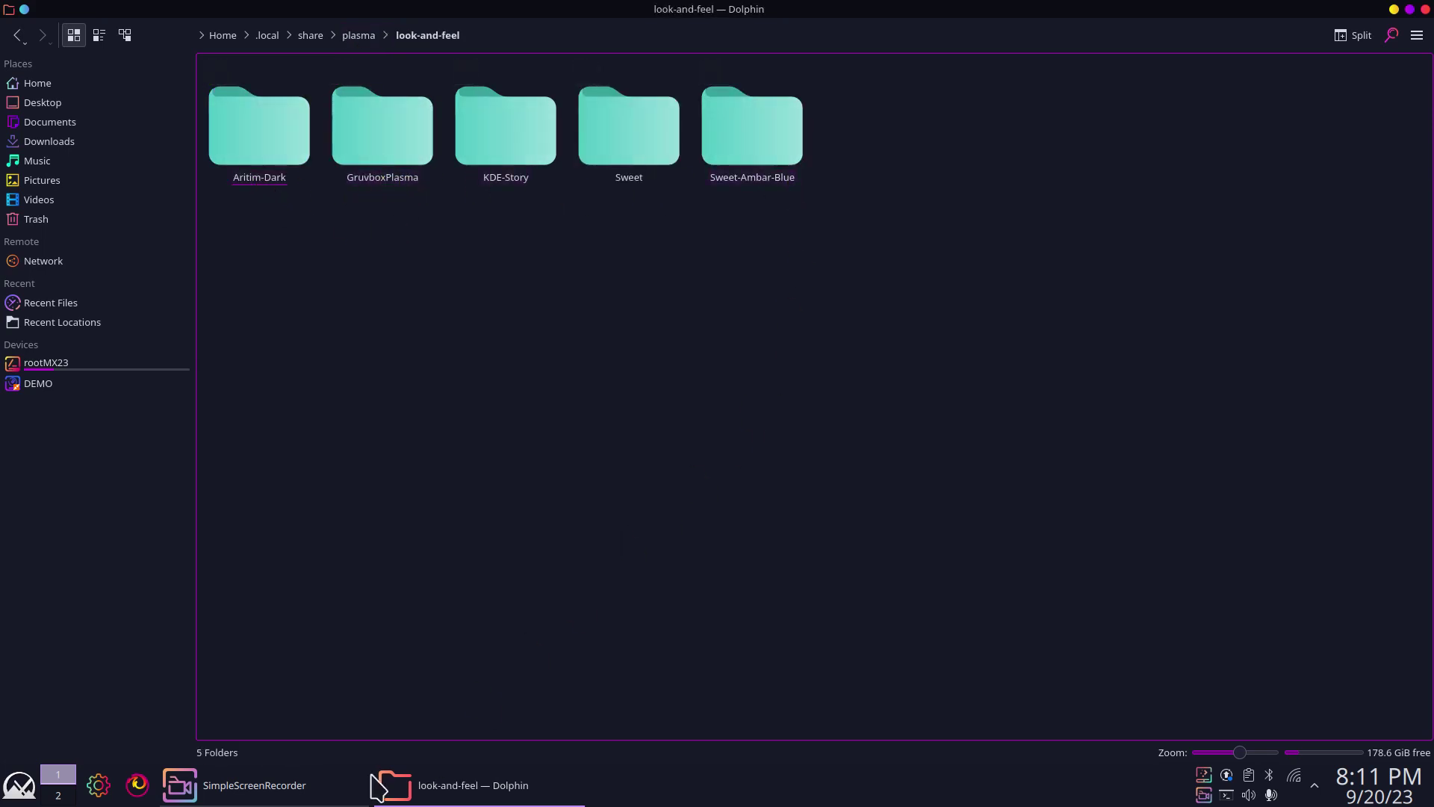
Compare System Settings' global themes with the look-and-feel folders, placing the settings window below the folder icons.
click(105, 794)
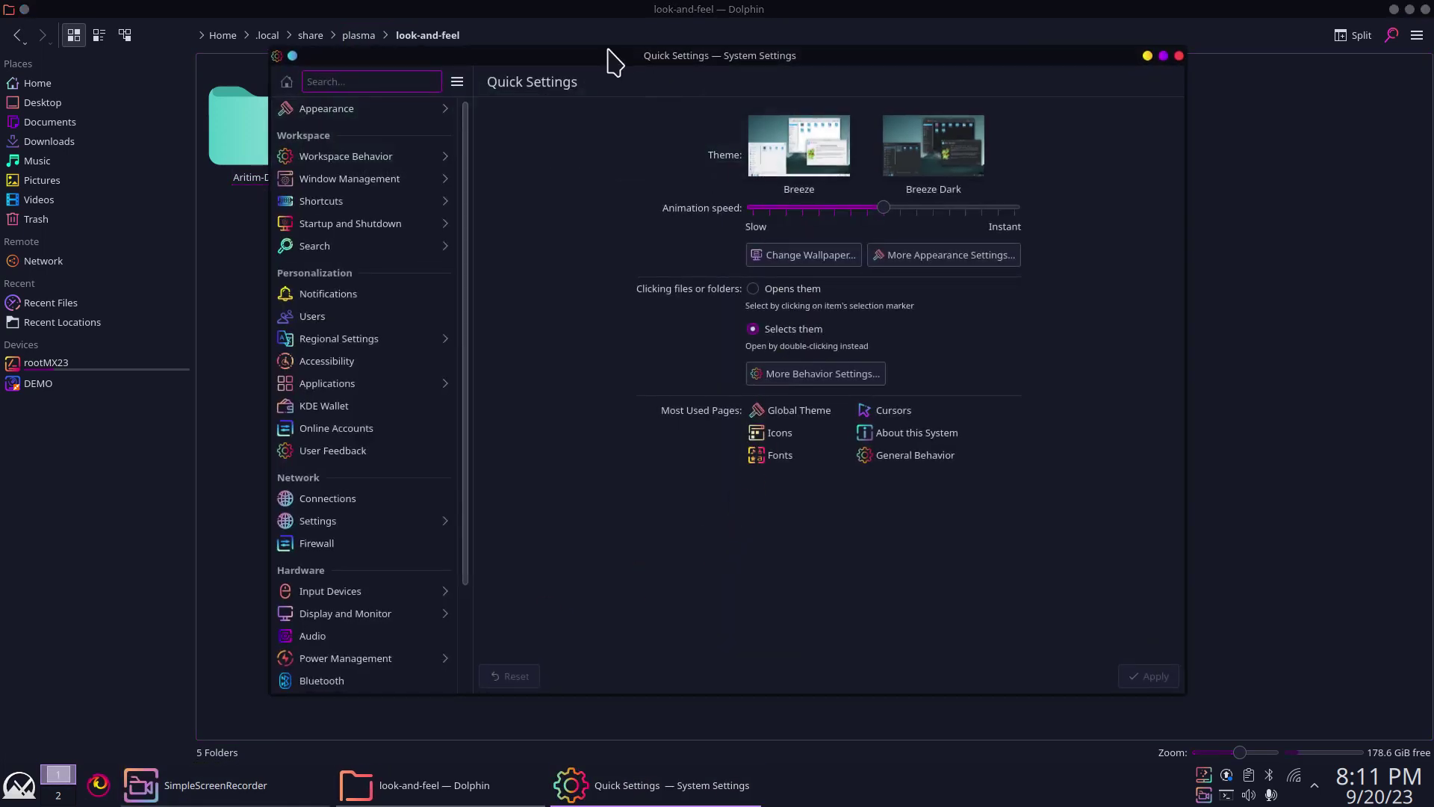
drag(608, 55, 915, 180)
click(640, 231)
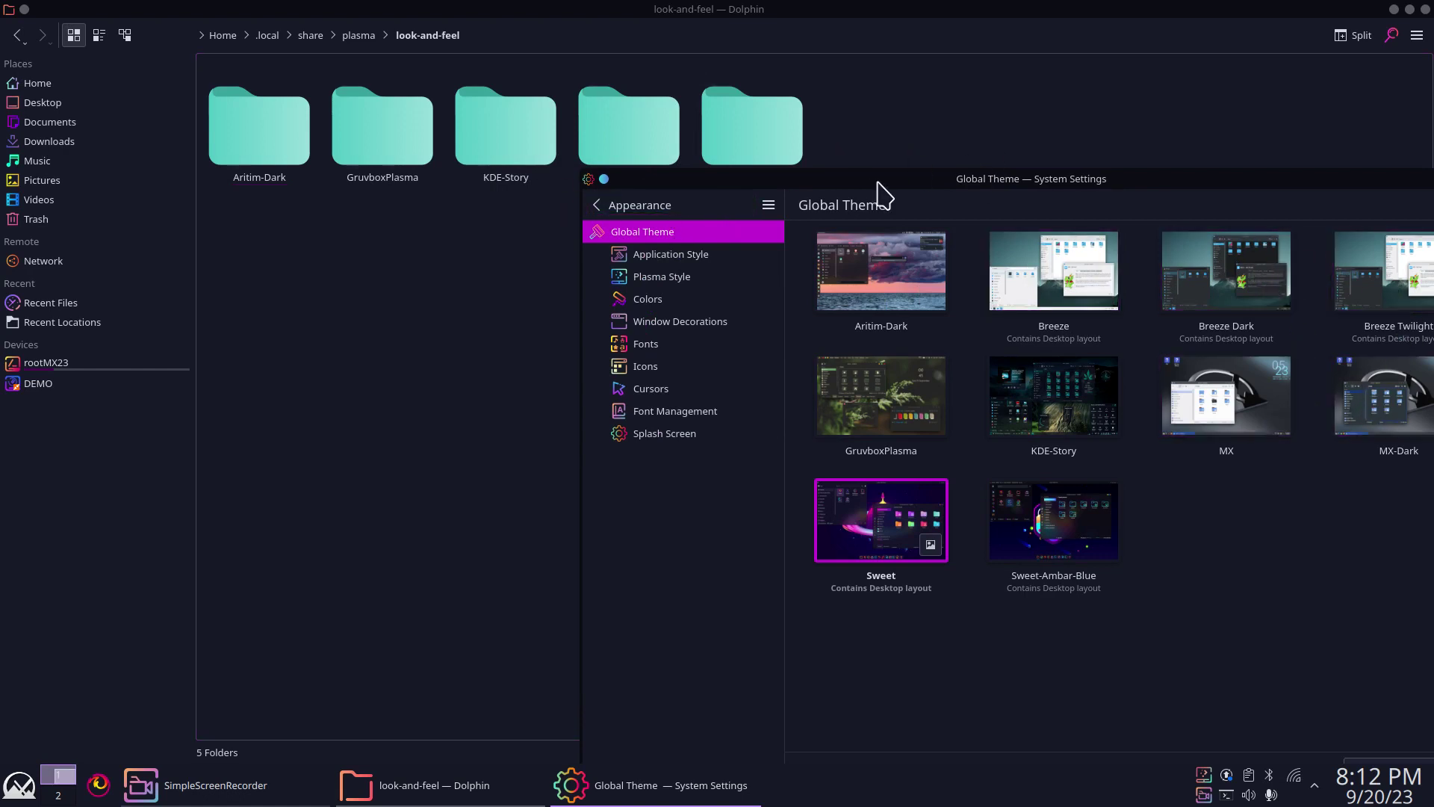
drag(874, 186, 848, 224)
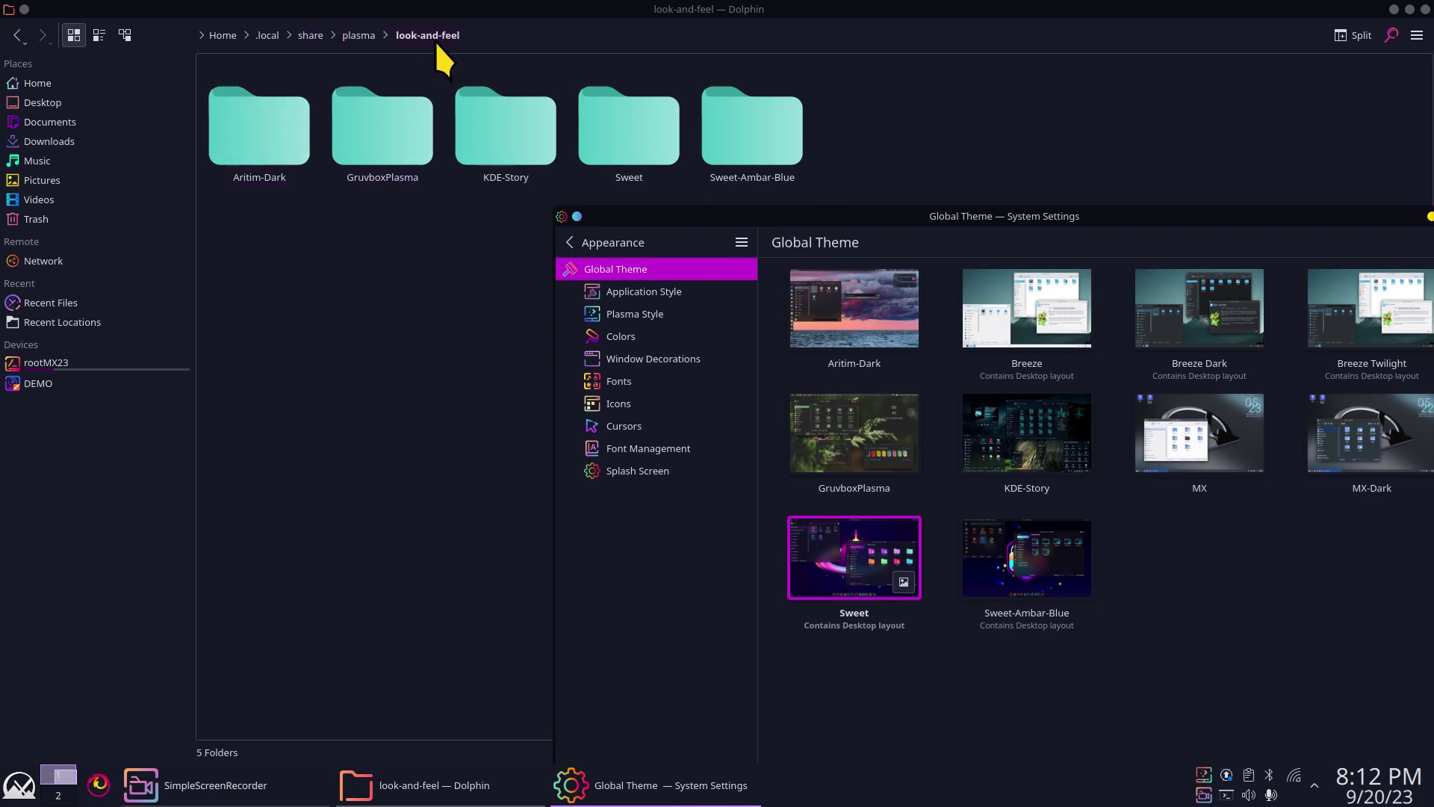
Go back to the share folder and view its wallpapers folder and the Sweet-Wallpapers folder inside it.
click(358, 35)
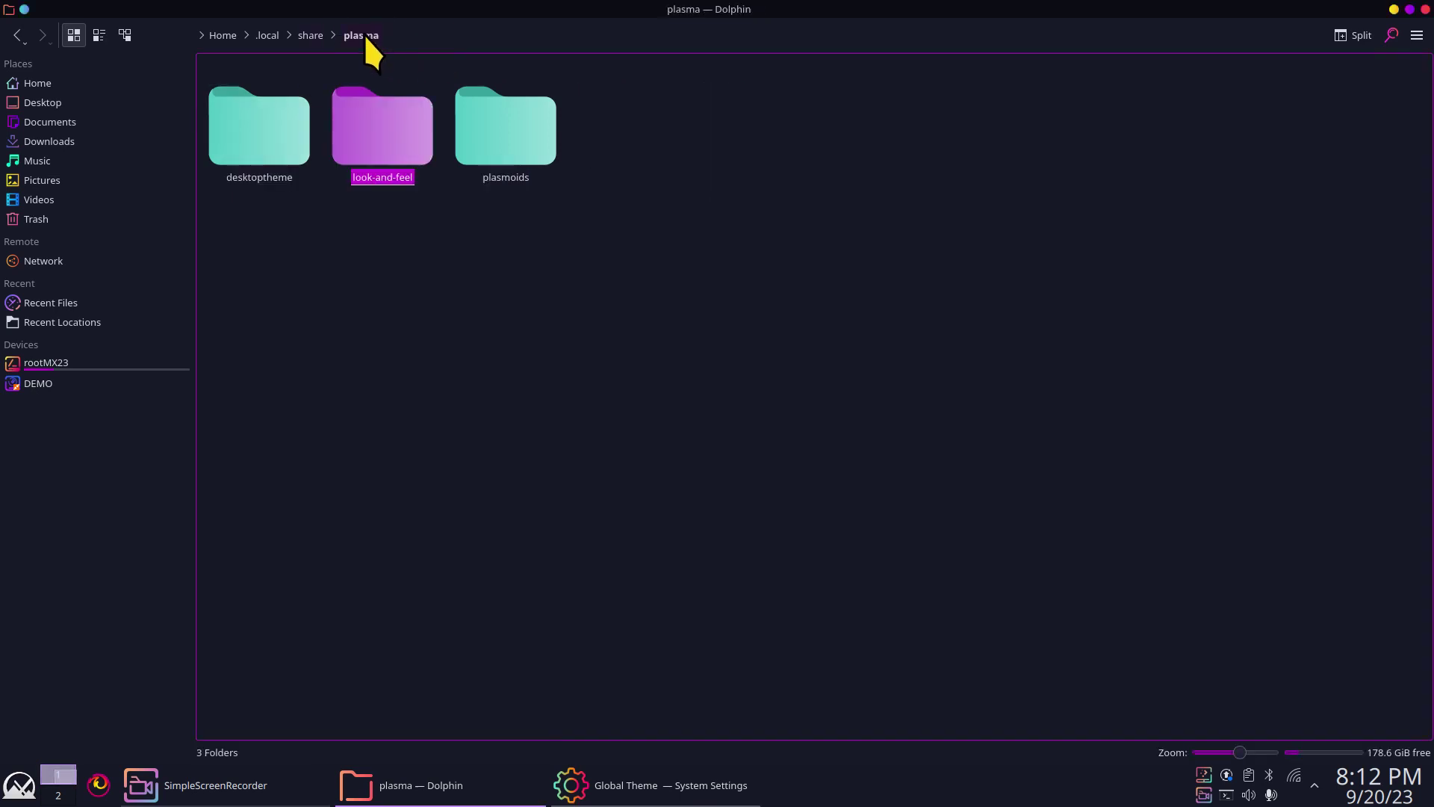
click(308, 35)
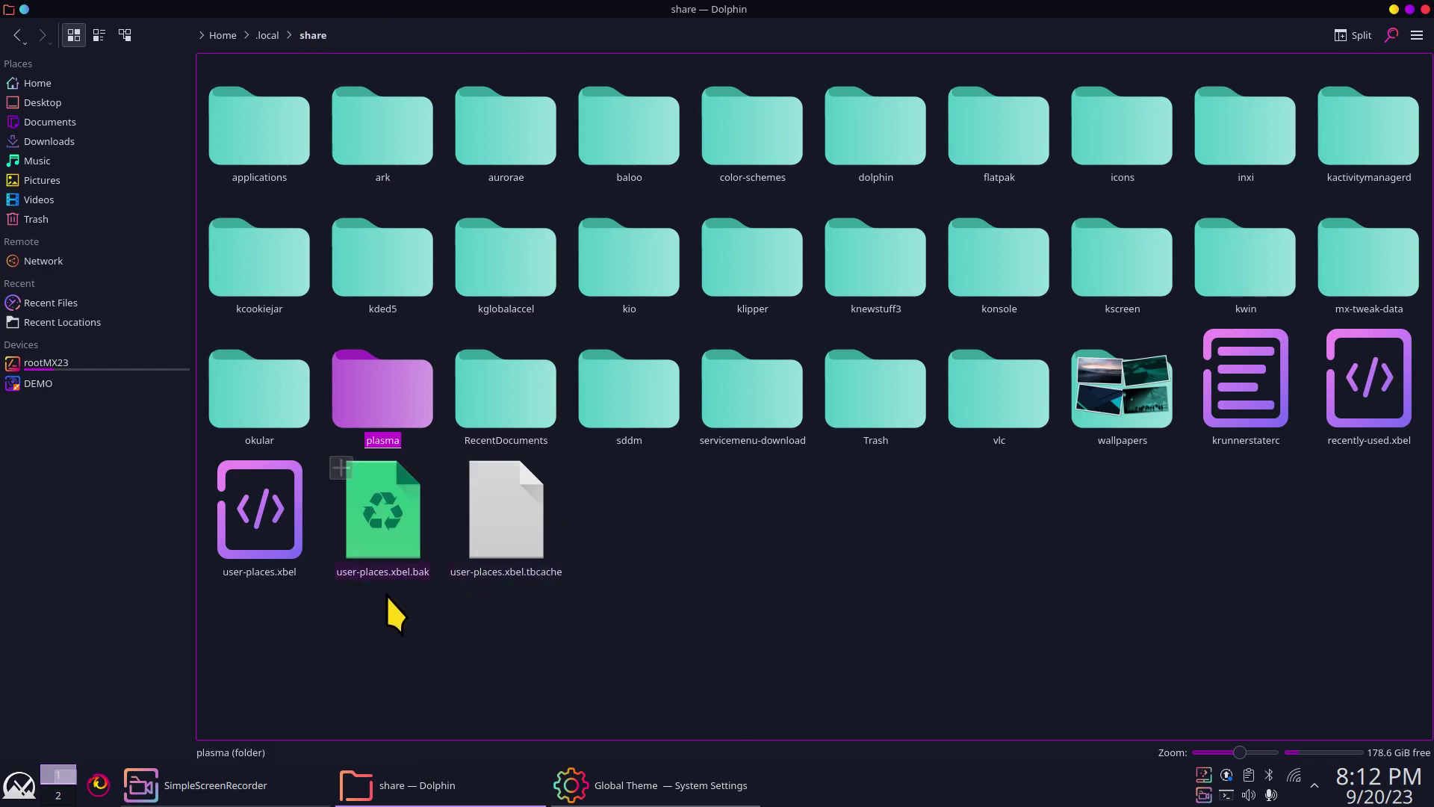
click(1119, 390)
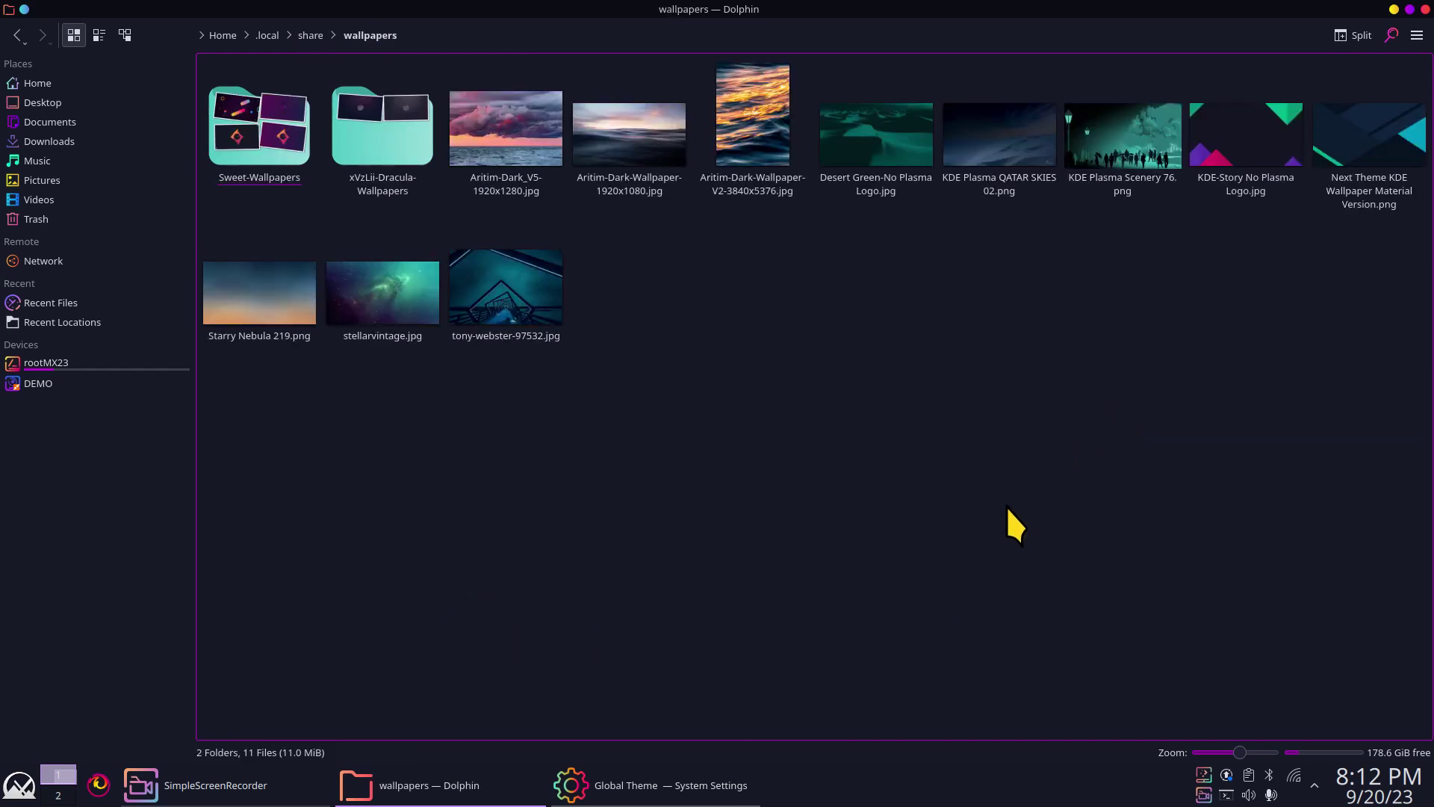
click(233, 128)
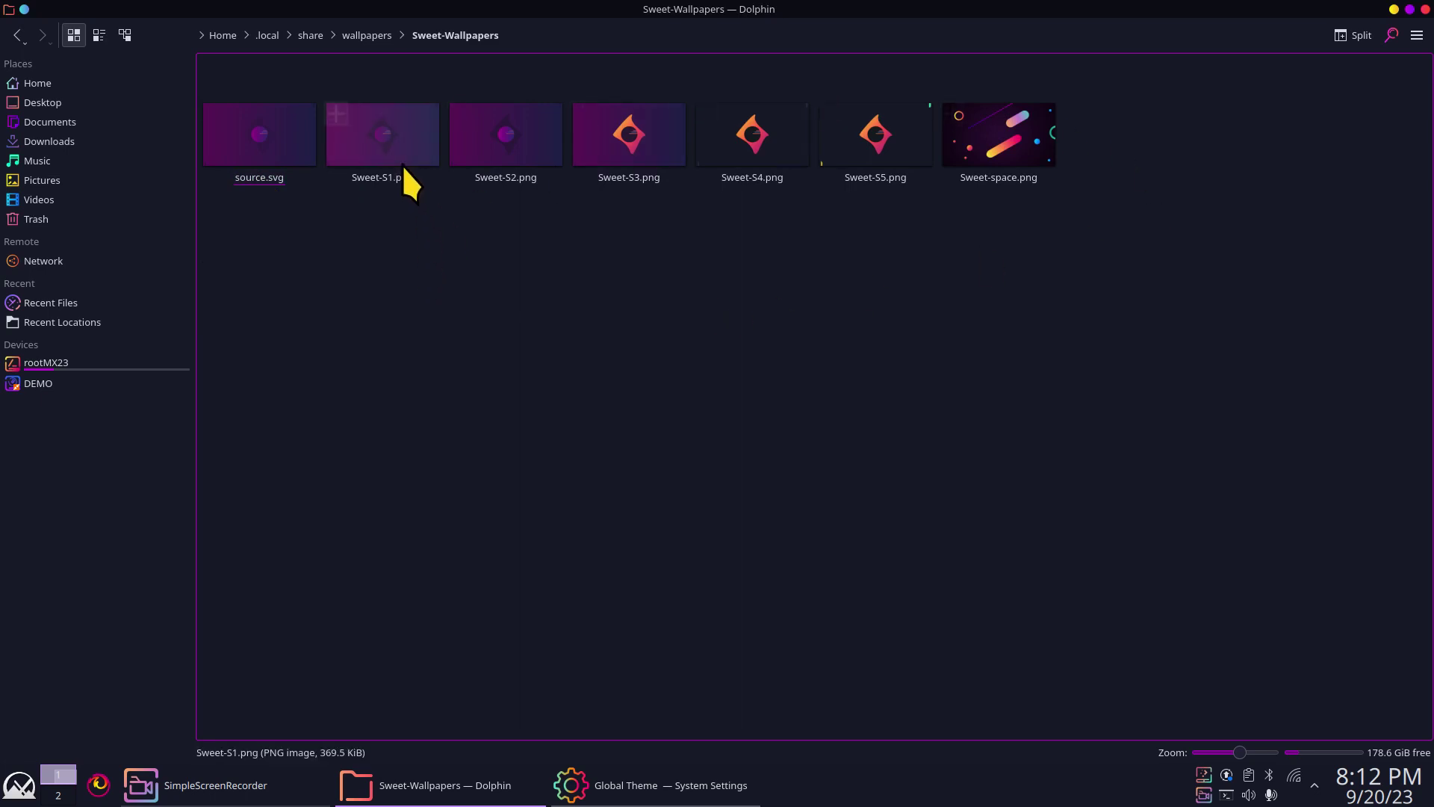
View the detailed properties of Sweet-S1.png, including its dimensions, and close them without changes.
right_click(371, 131)
click(515, 499)
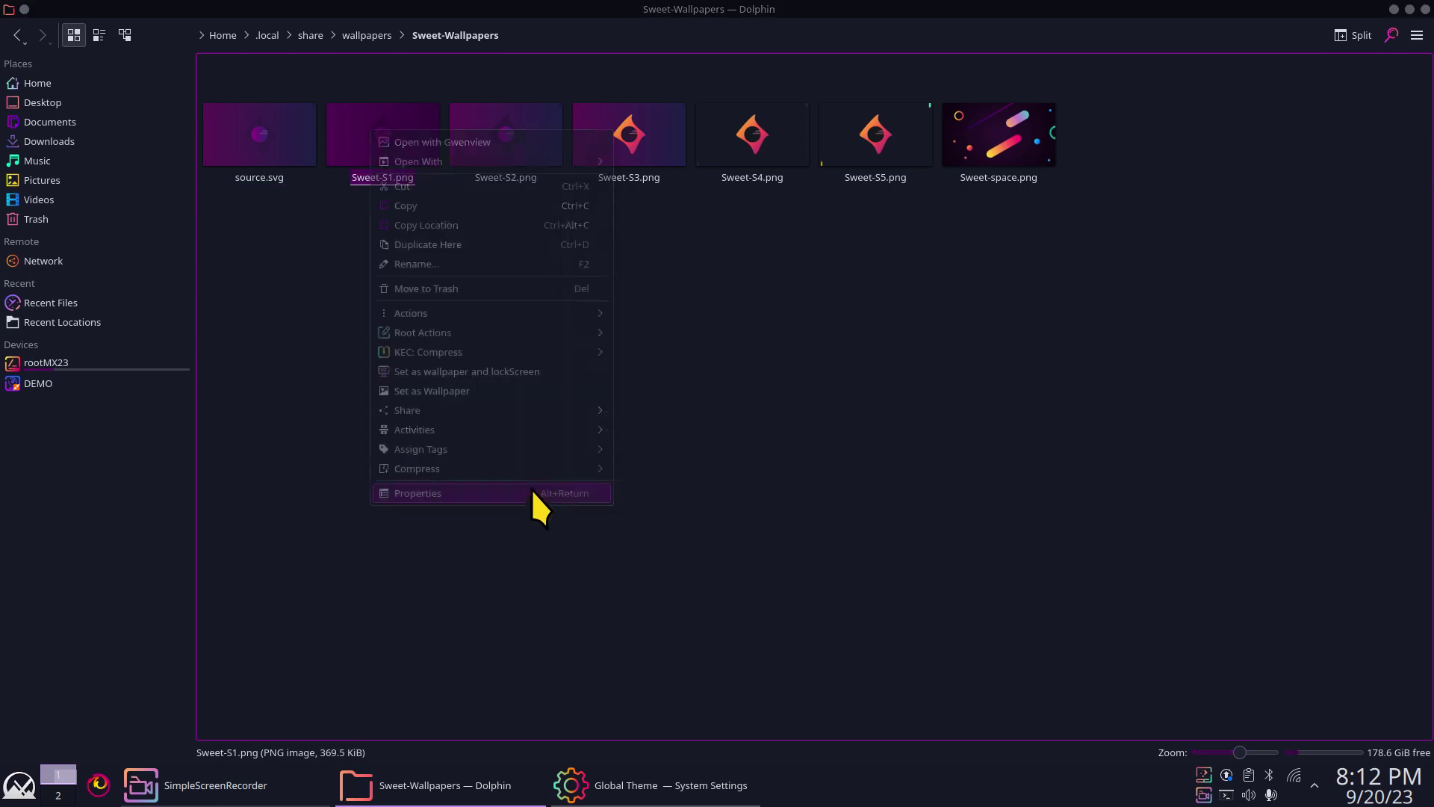
click(771, 205)
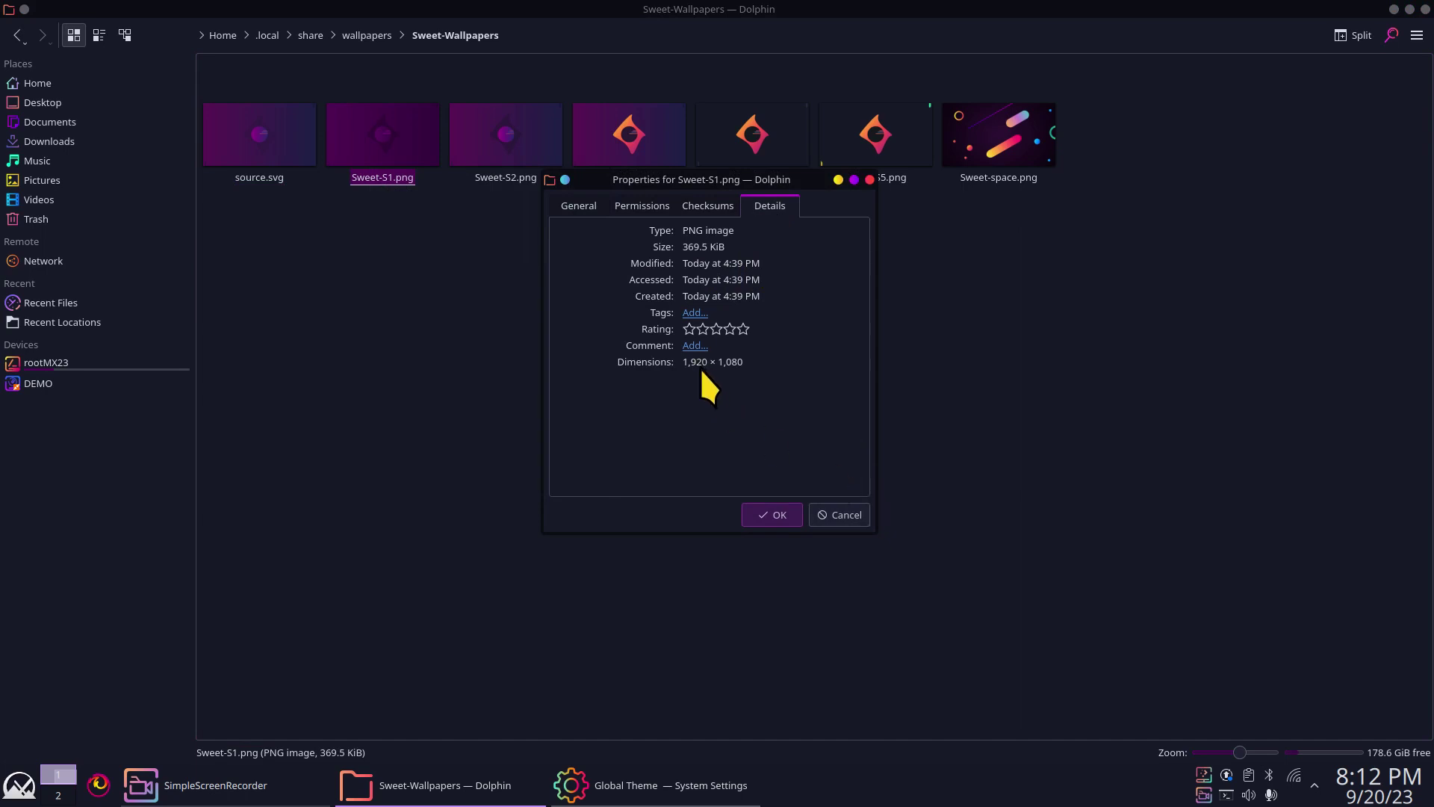
click(822, 508)
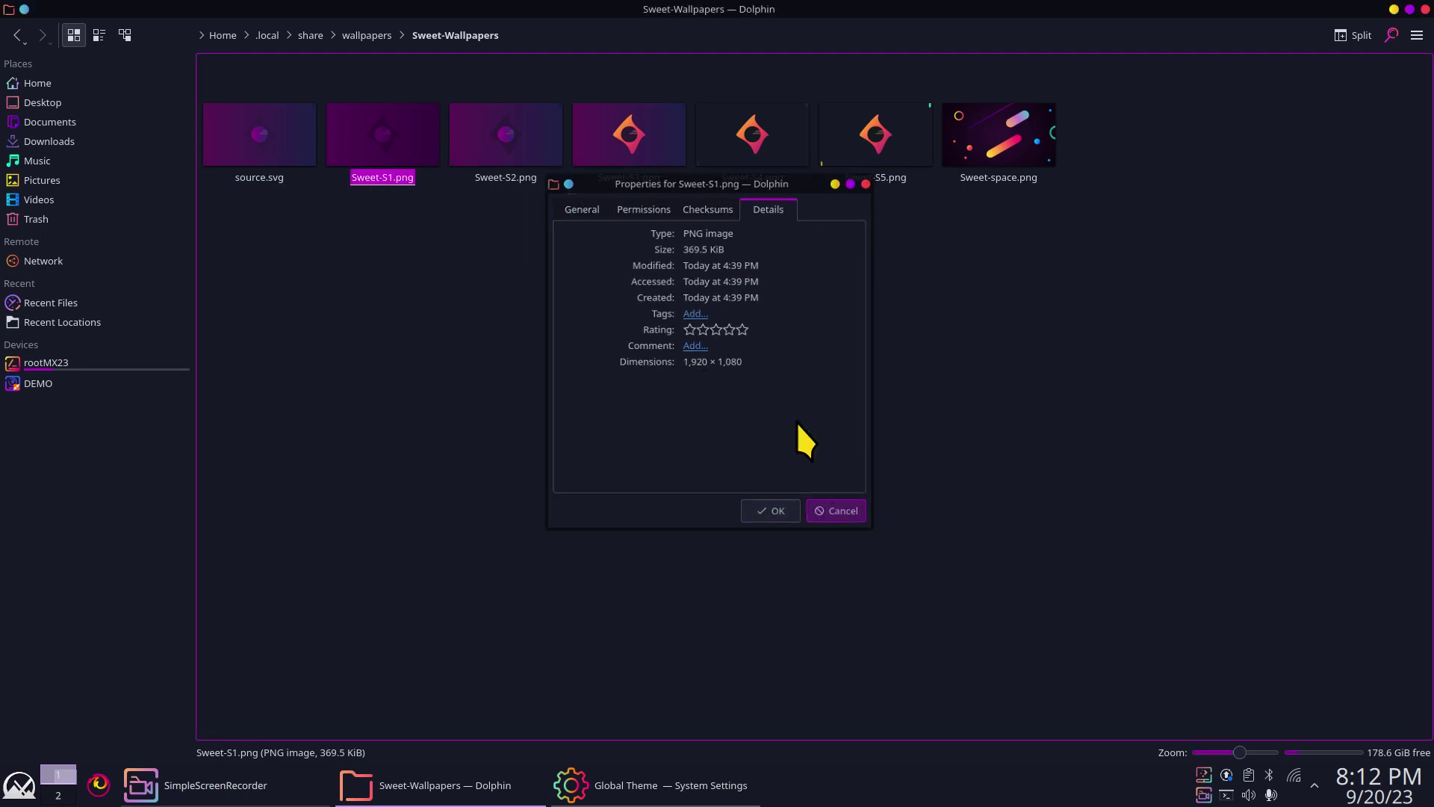
Open the xVzLii-Dracula-Wallpapers folder, view the general properties of dracula.png and close them without changes.
click(363, 35)
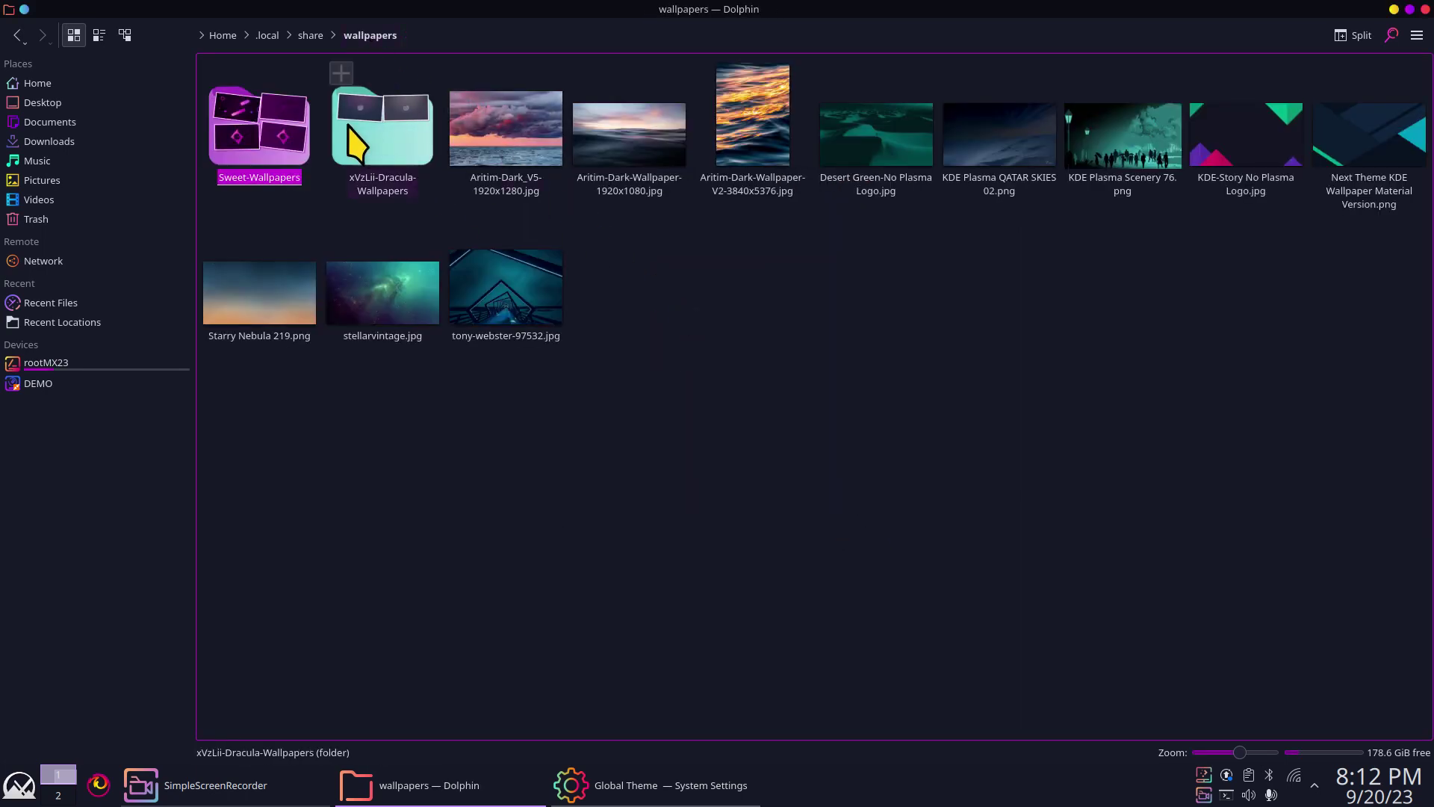
click(382, 129)
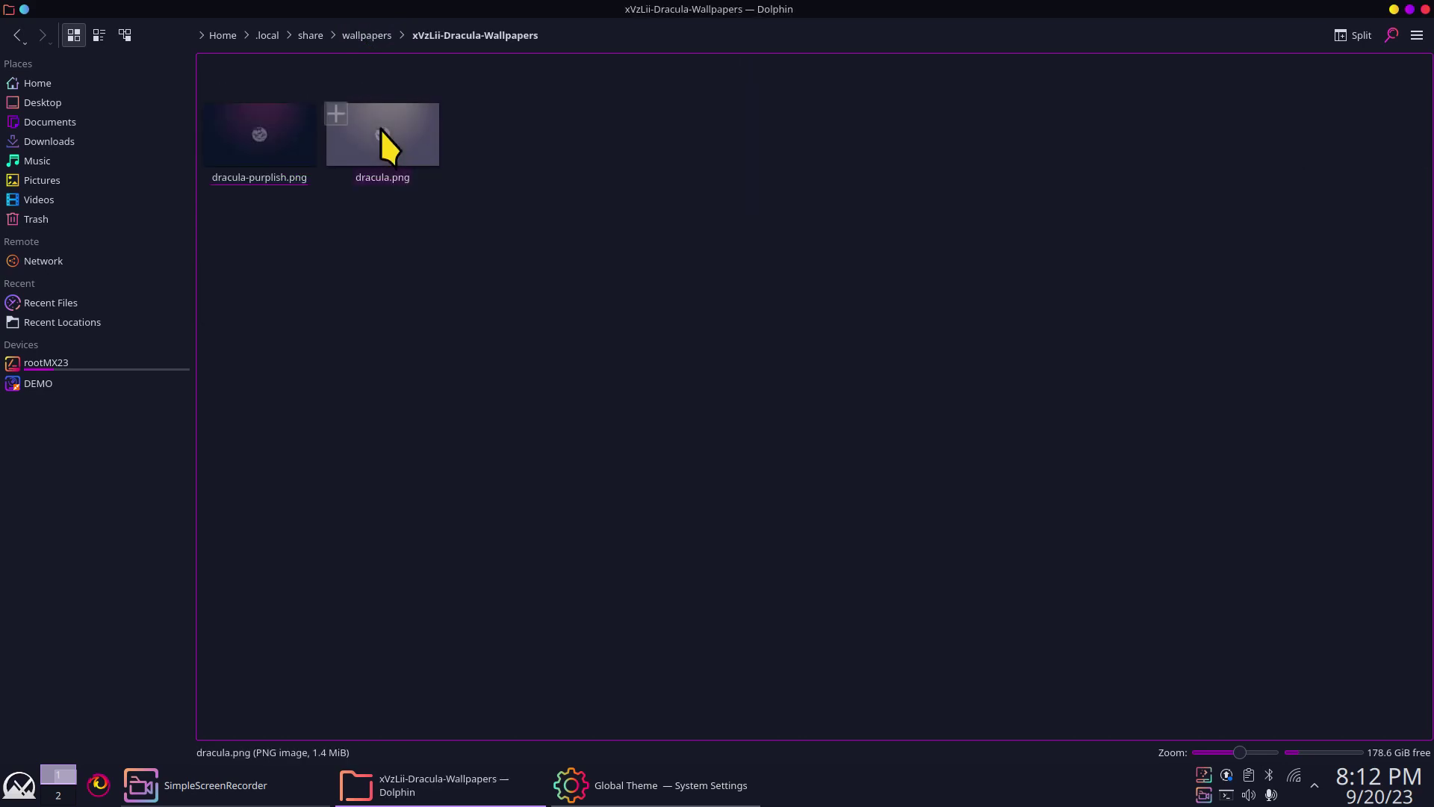
right_click(384, 127)
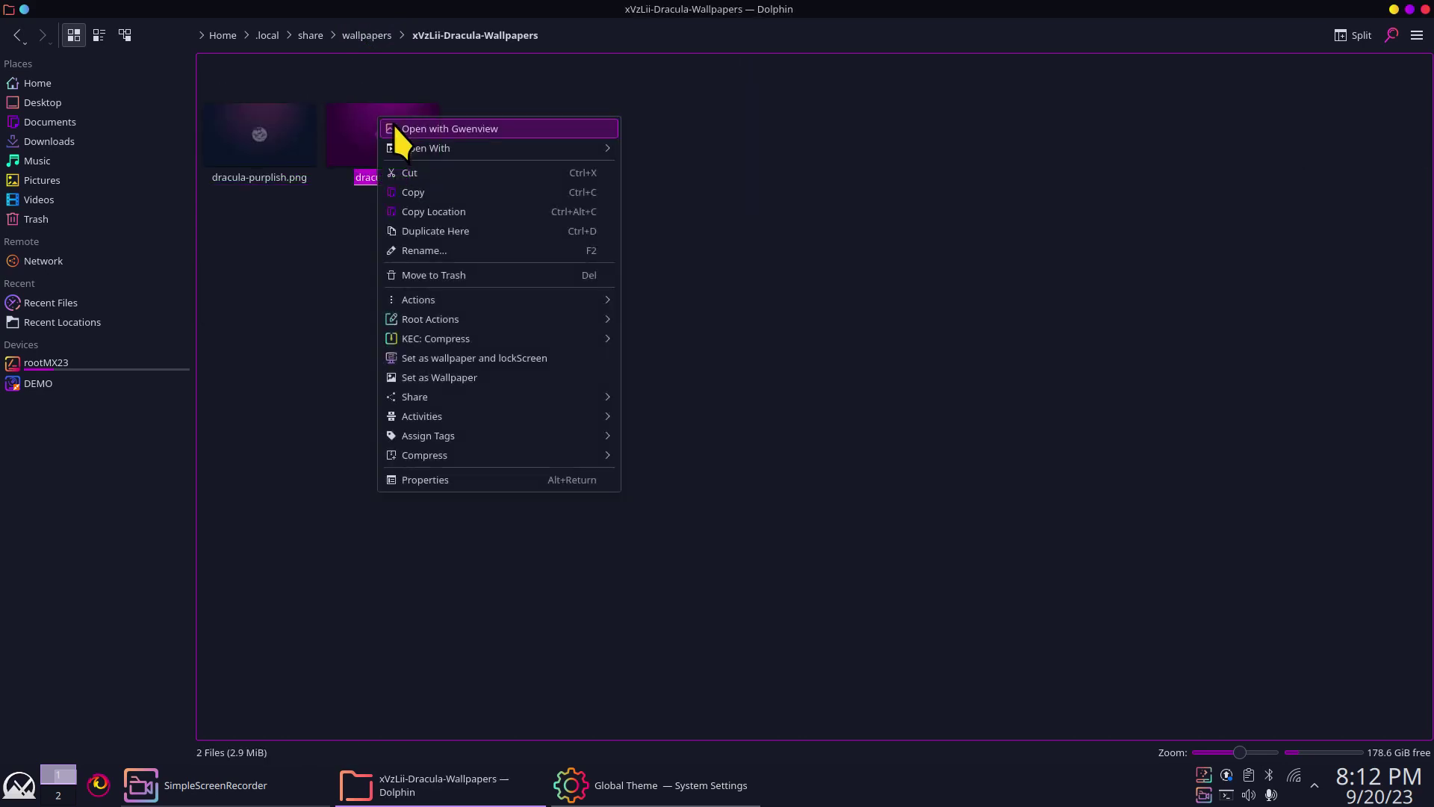
click(545, 486)
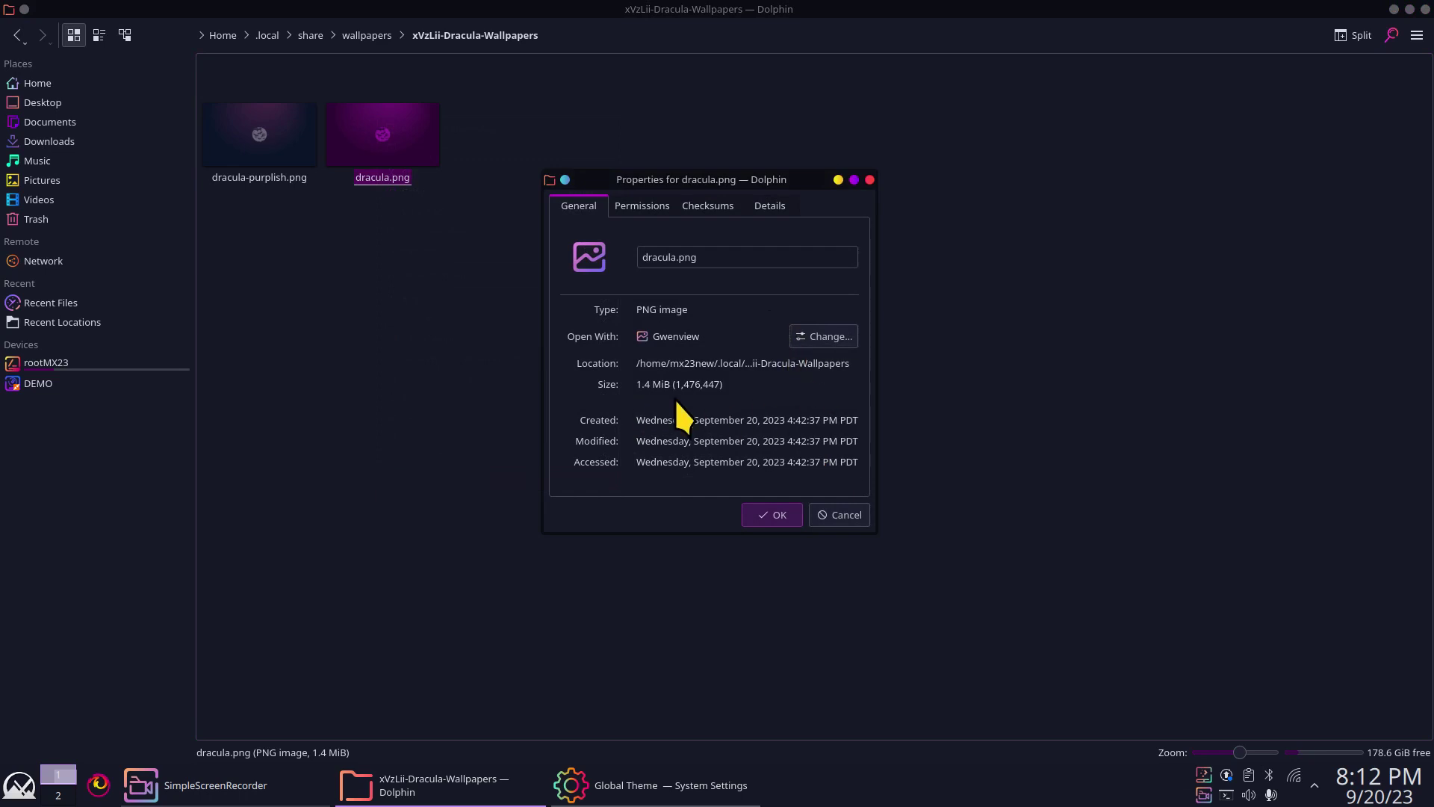
click(839, 514)
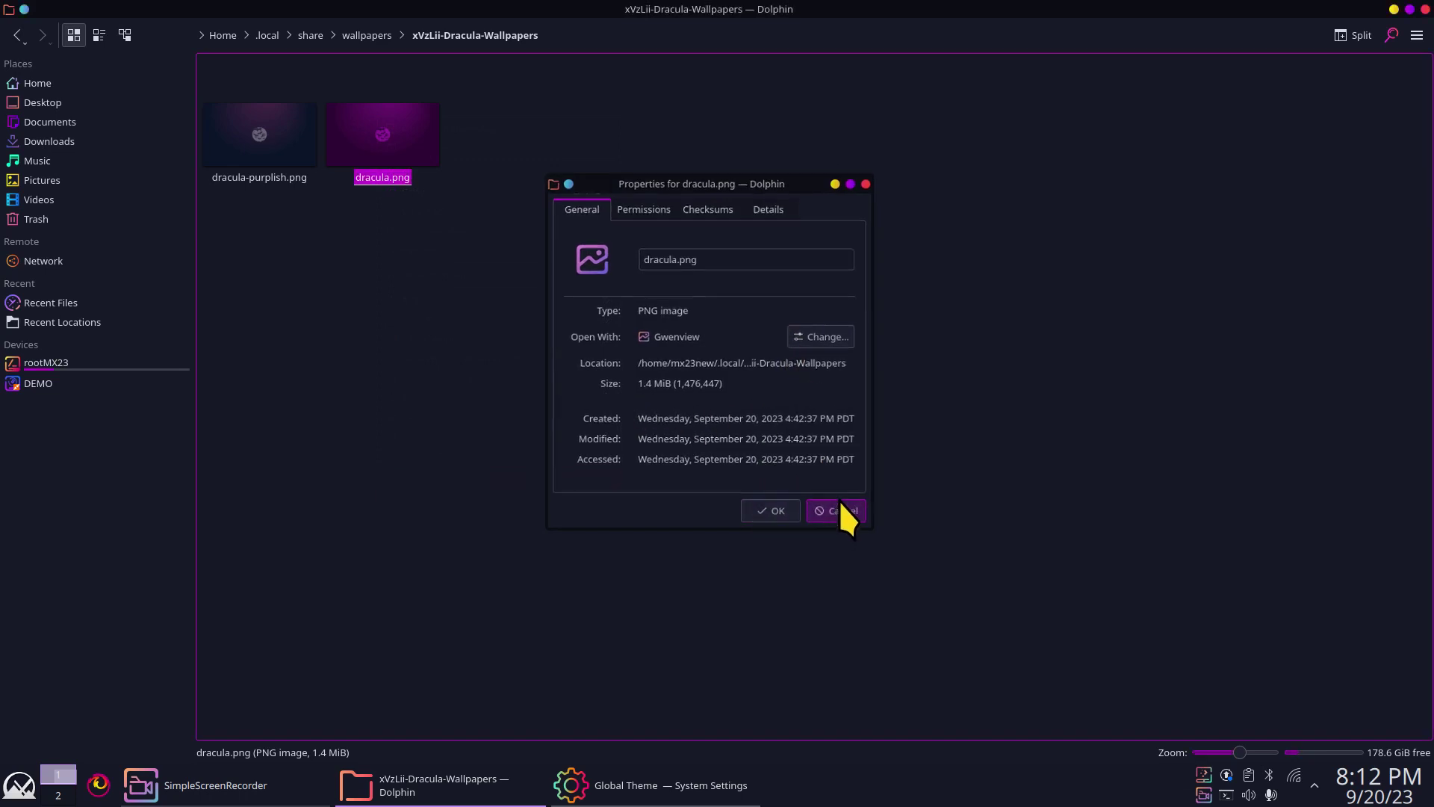
Return to the wallpapers folder and view the images in Sweet-Wallpapers once more.
click(366, 35)
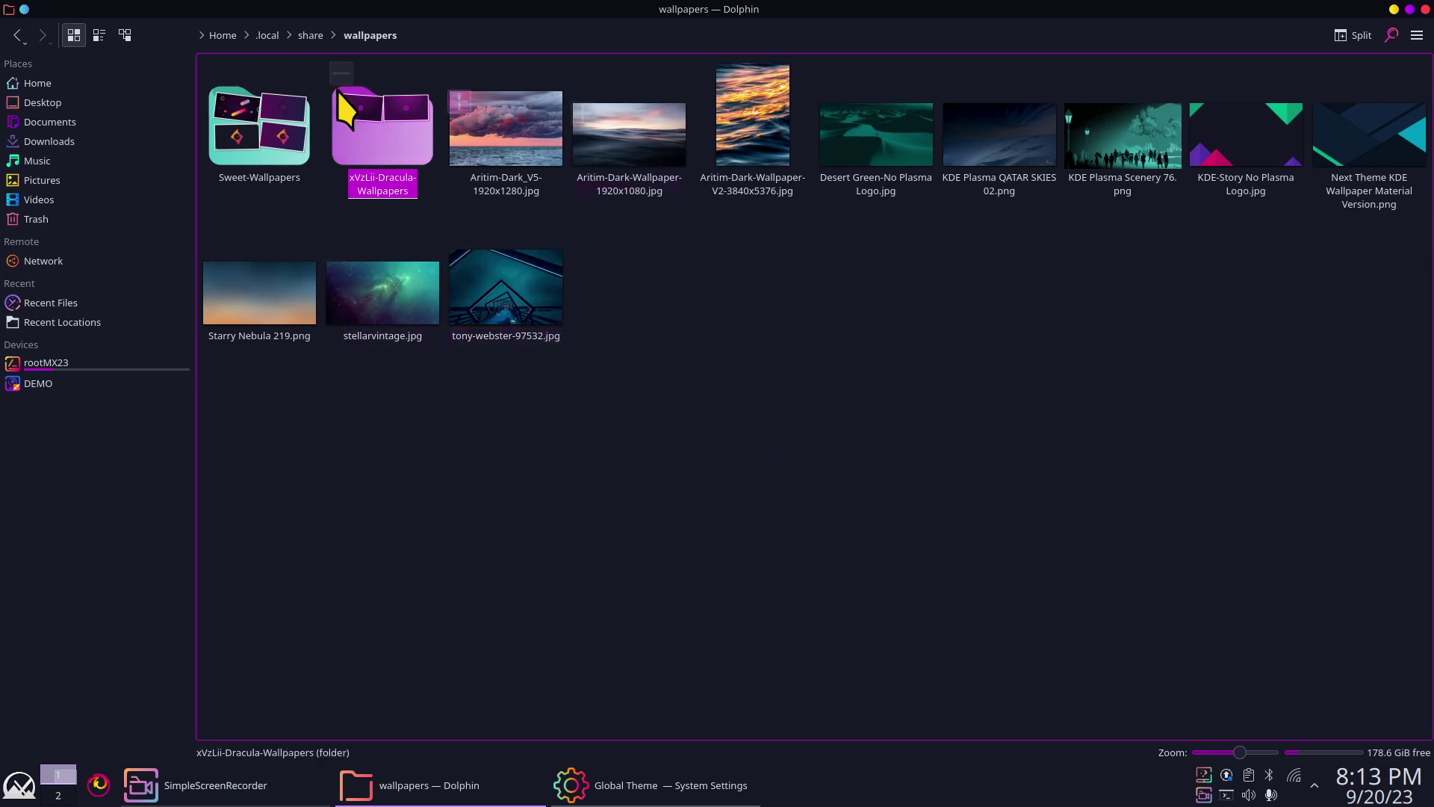
click(251, 135)
double_click(251, 134)
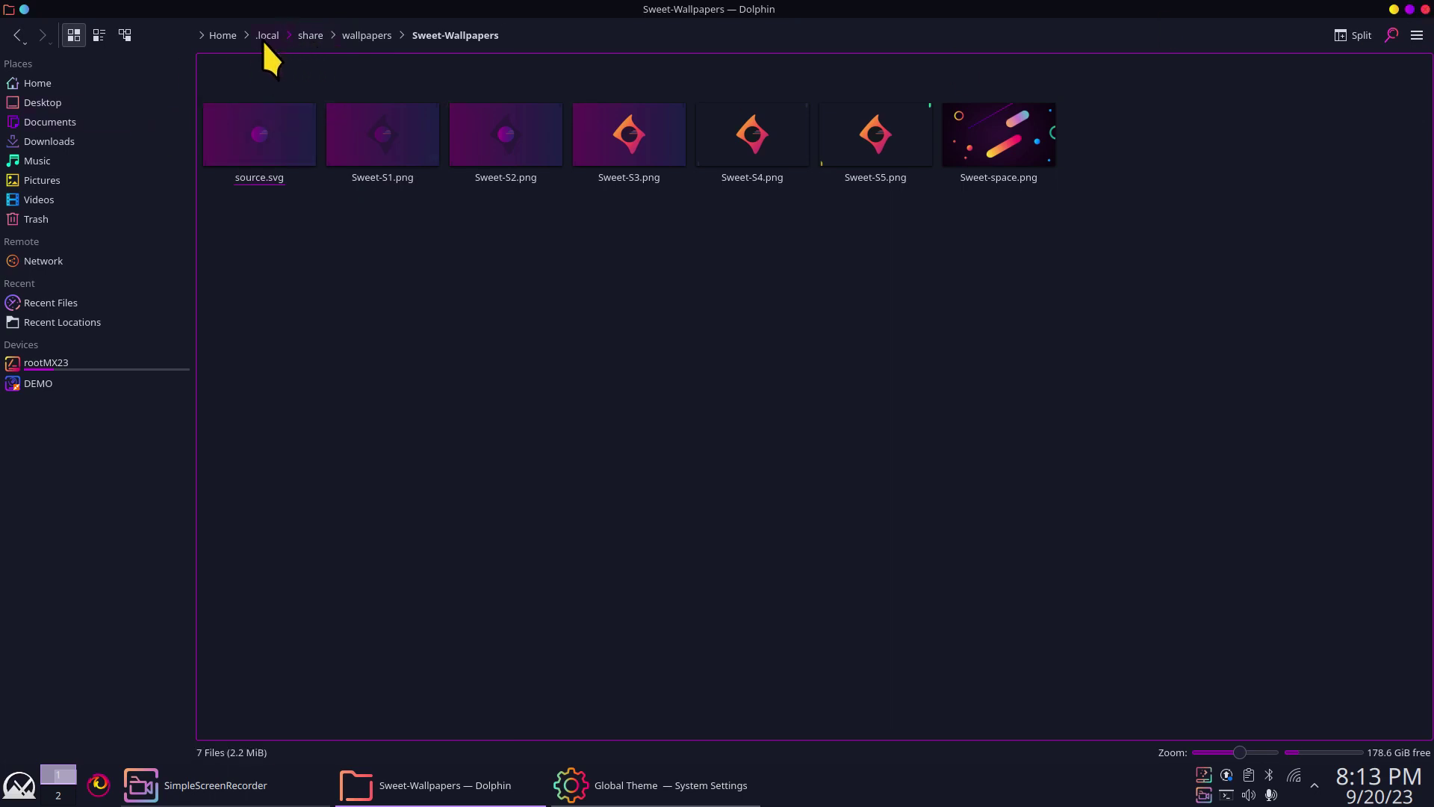
View the cursor folders in Home's .icons folder again and close the file manager.
click(222, 33)
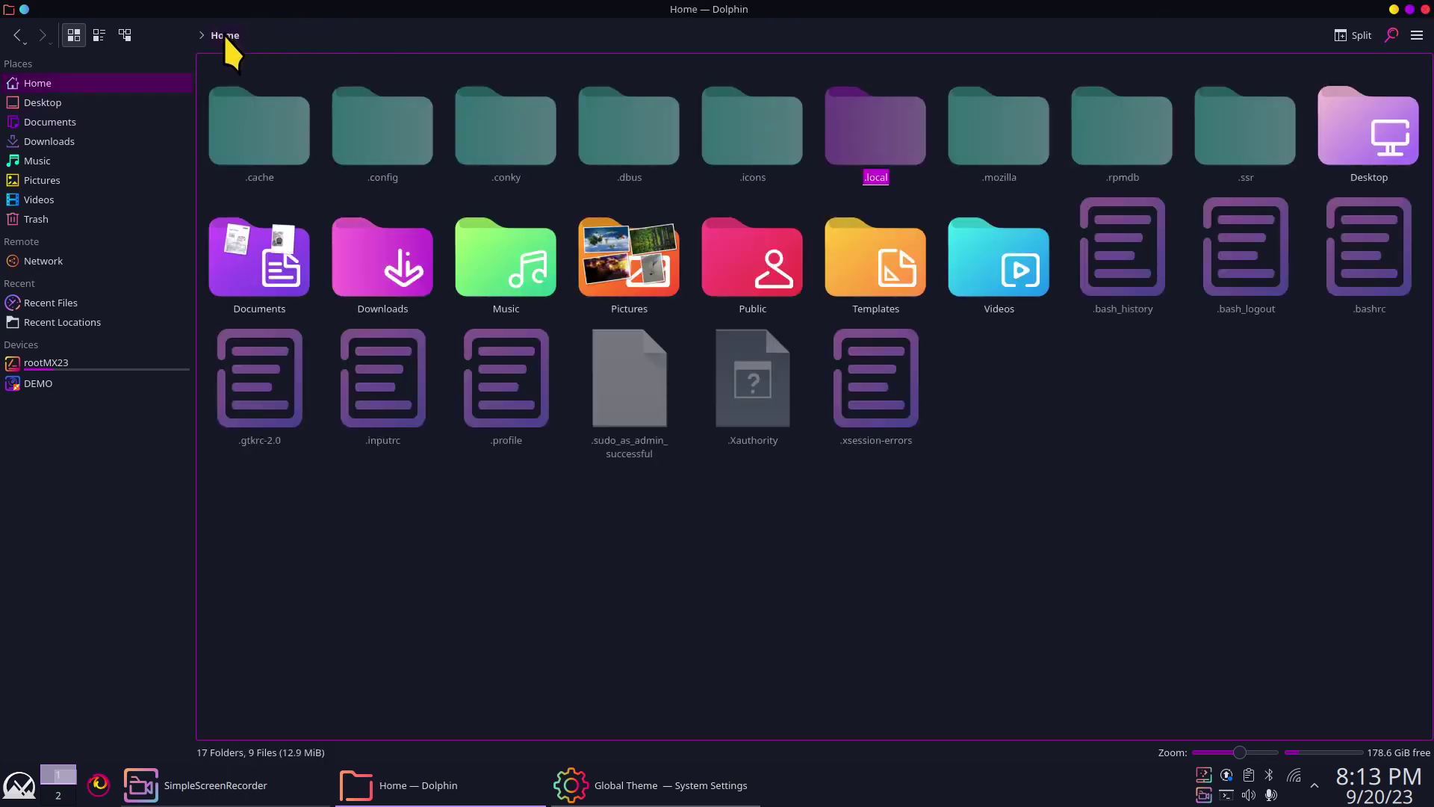
click(764, 124)
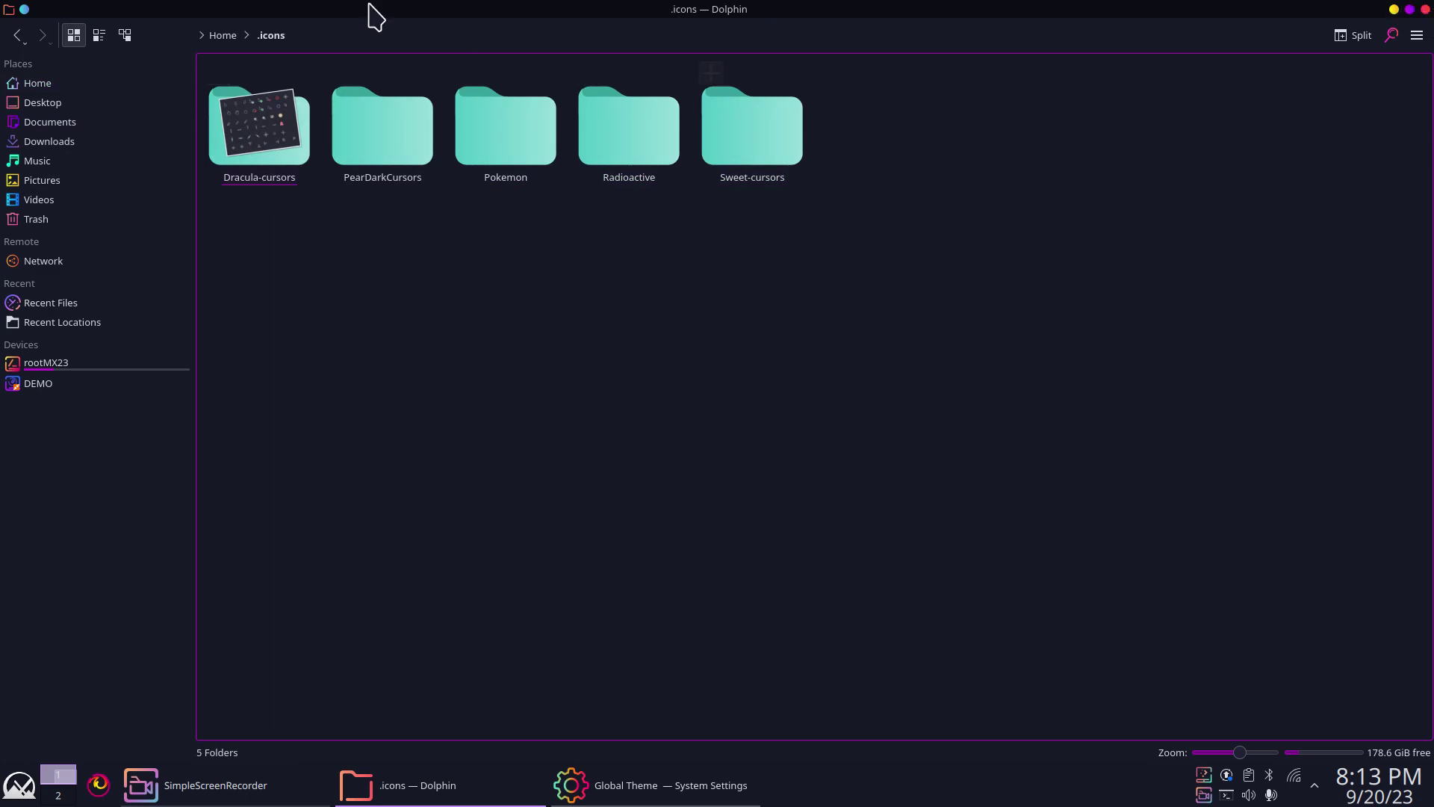
click(1425, 9)
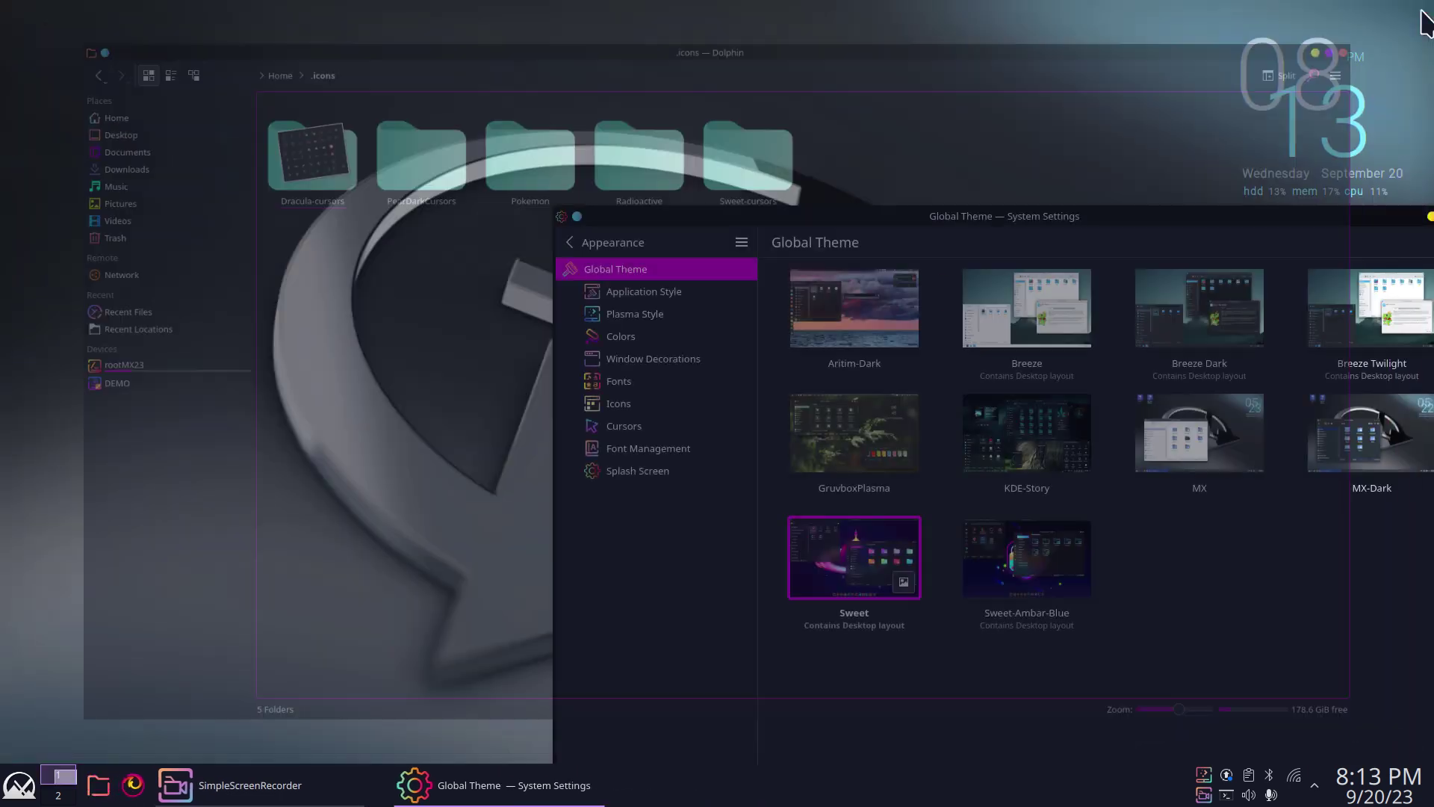
Centre the System Settings window, view the available cursor themes and close it, discarding the pending changes.
drag(1031, 230, 660, 63)
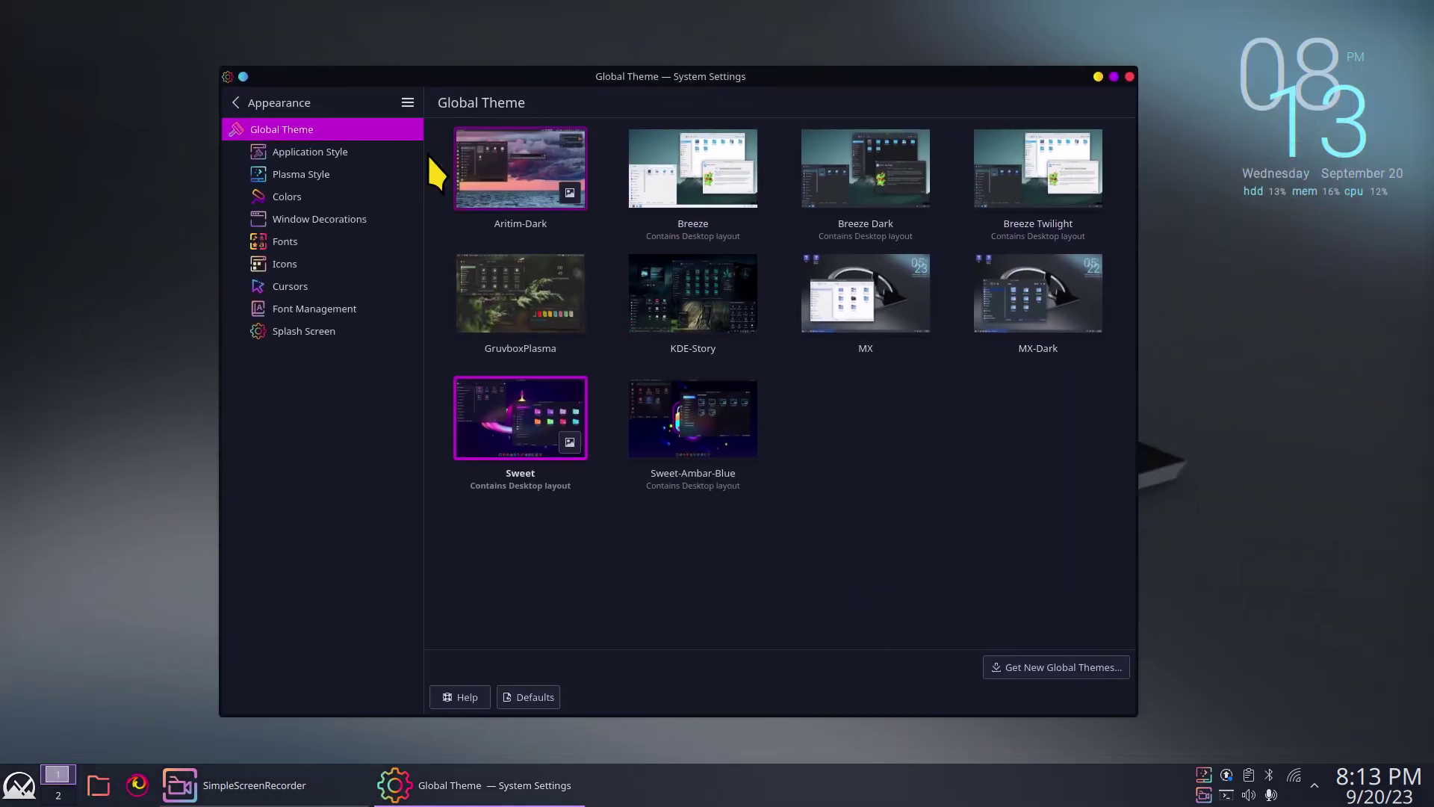
click(305, 271)
click(304, 288)
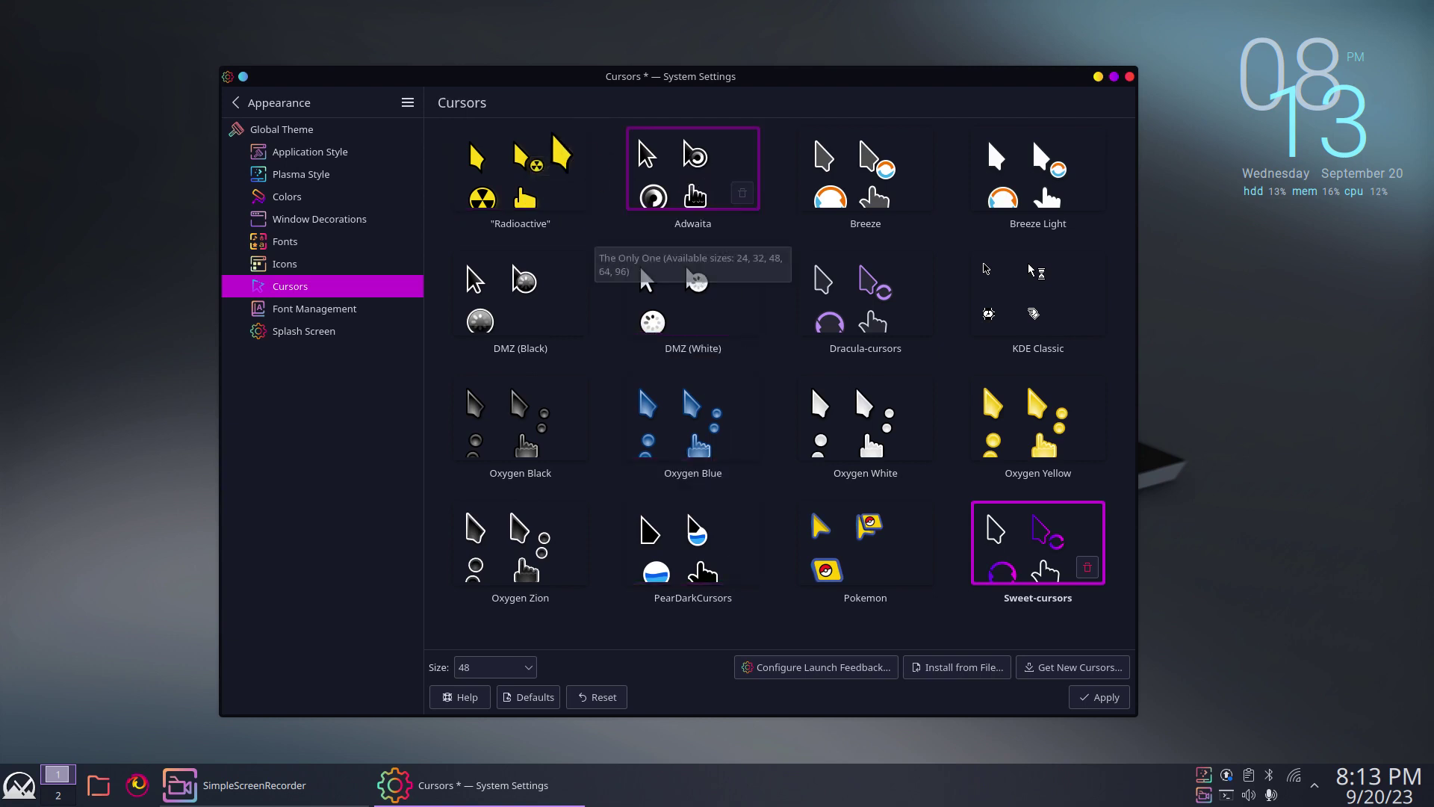
click(1129, 77)
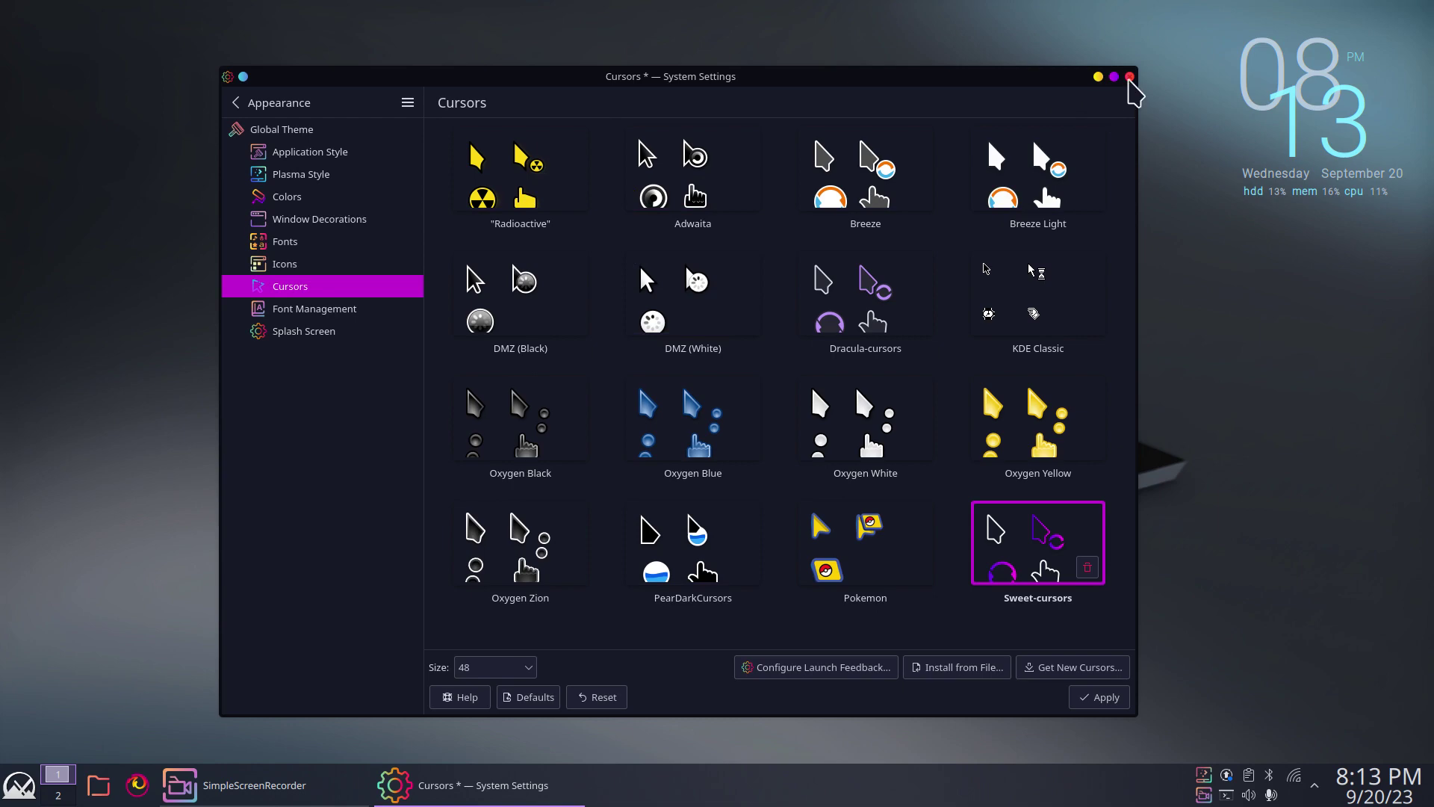
click(698, 392)
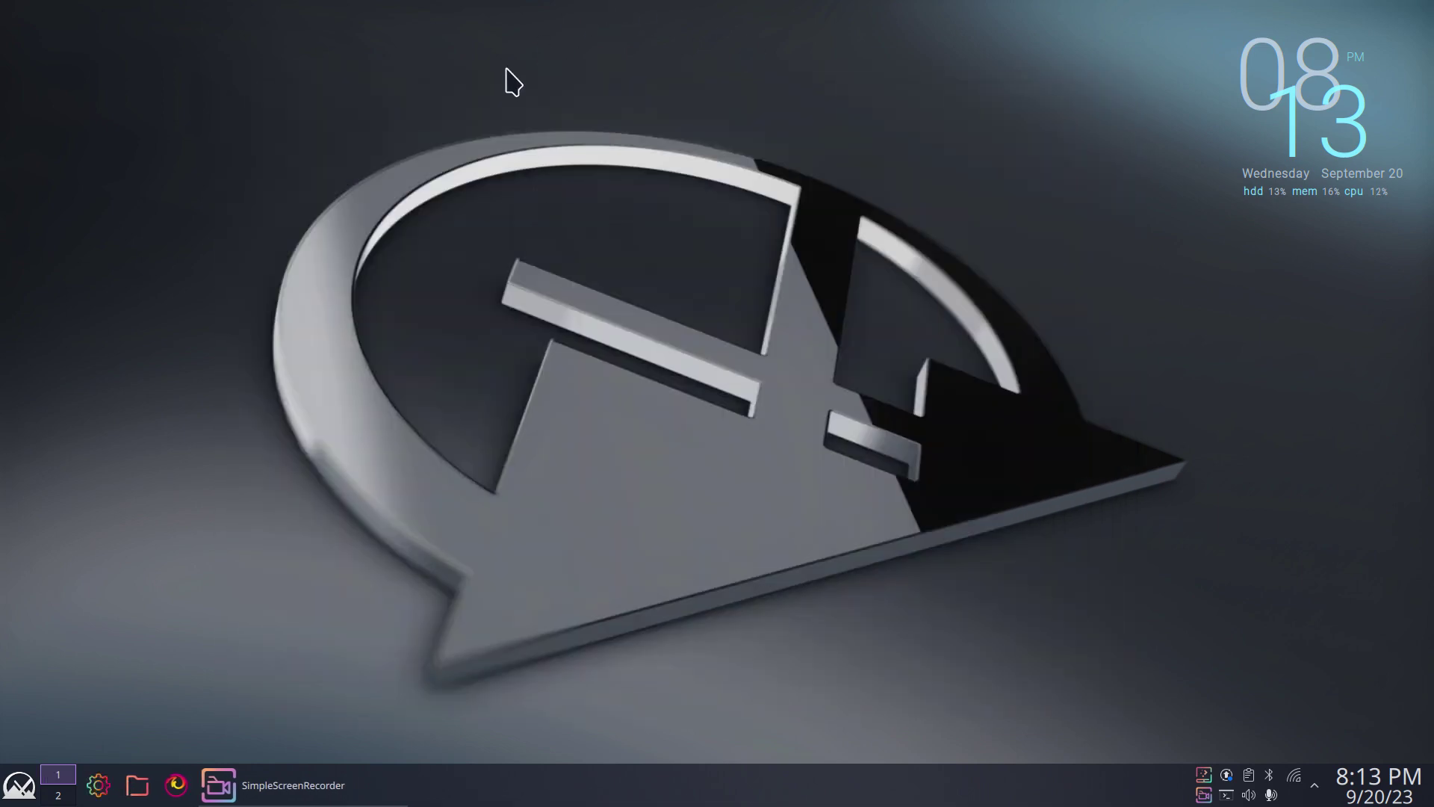
Open the desktop wallpaper settings, move the window aside and preview the Sweet-space wallpaper from the image list.
right_click(506, 76)
click(560, 82)
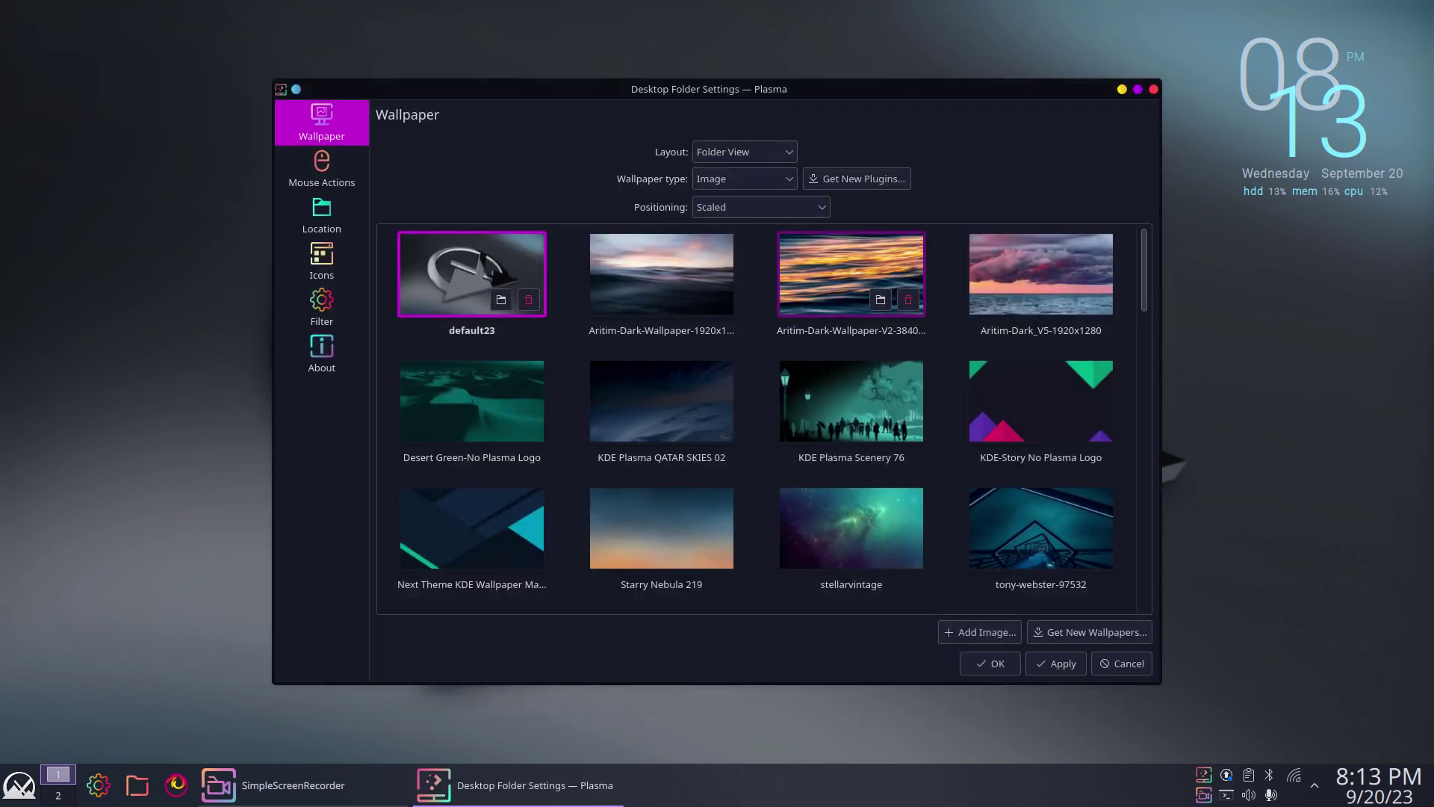
drag(576, 112, 467, 47)
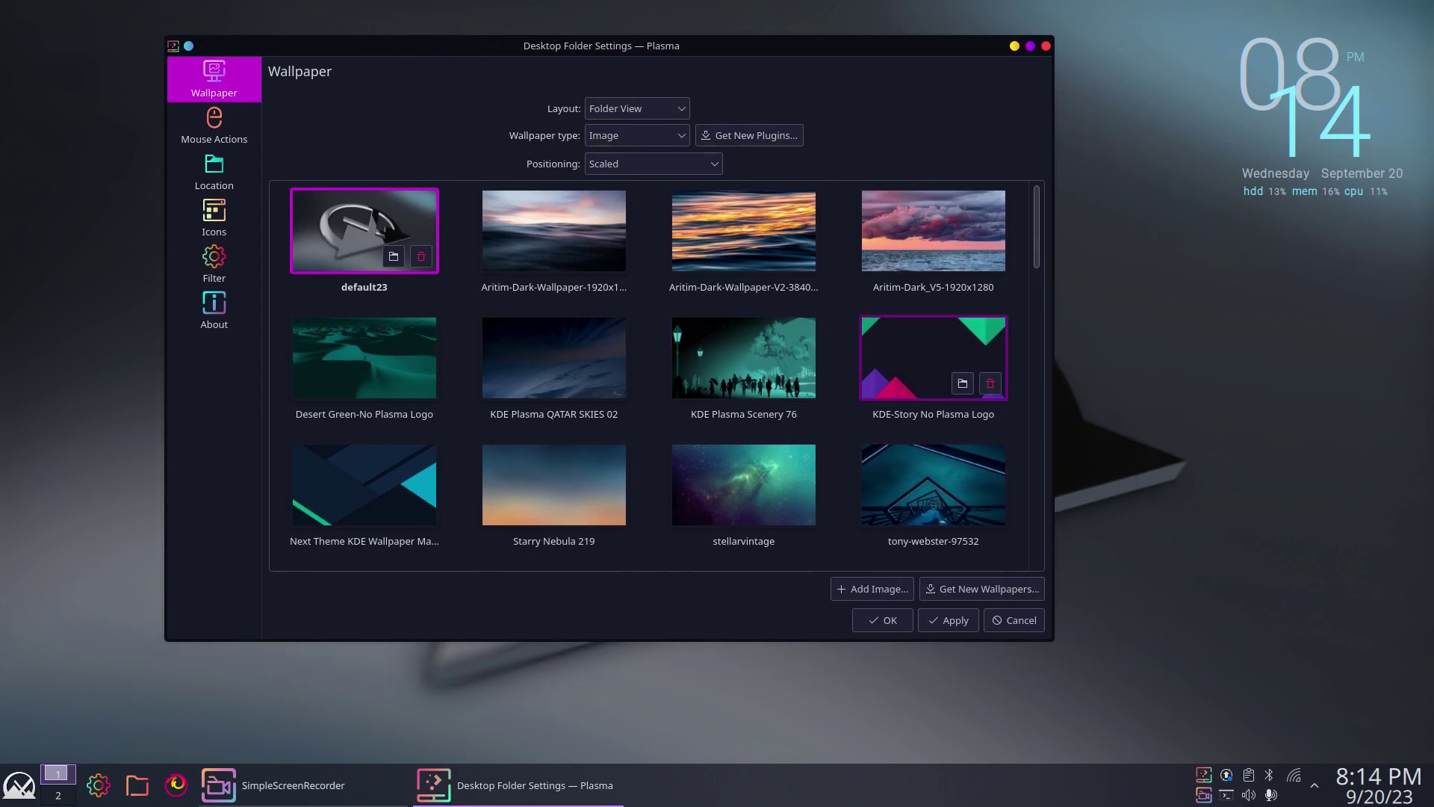
scroll(888, 391, down, 15)
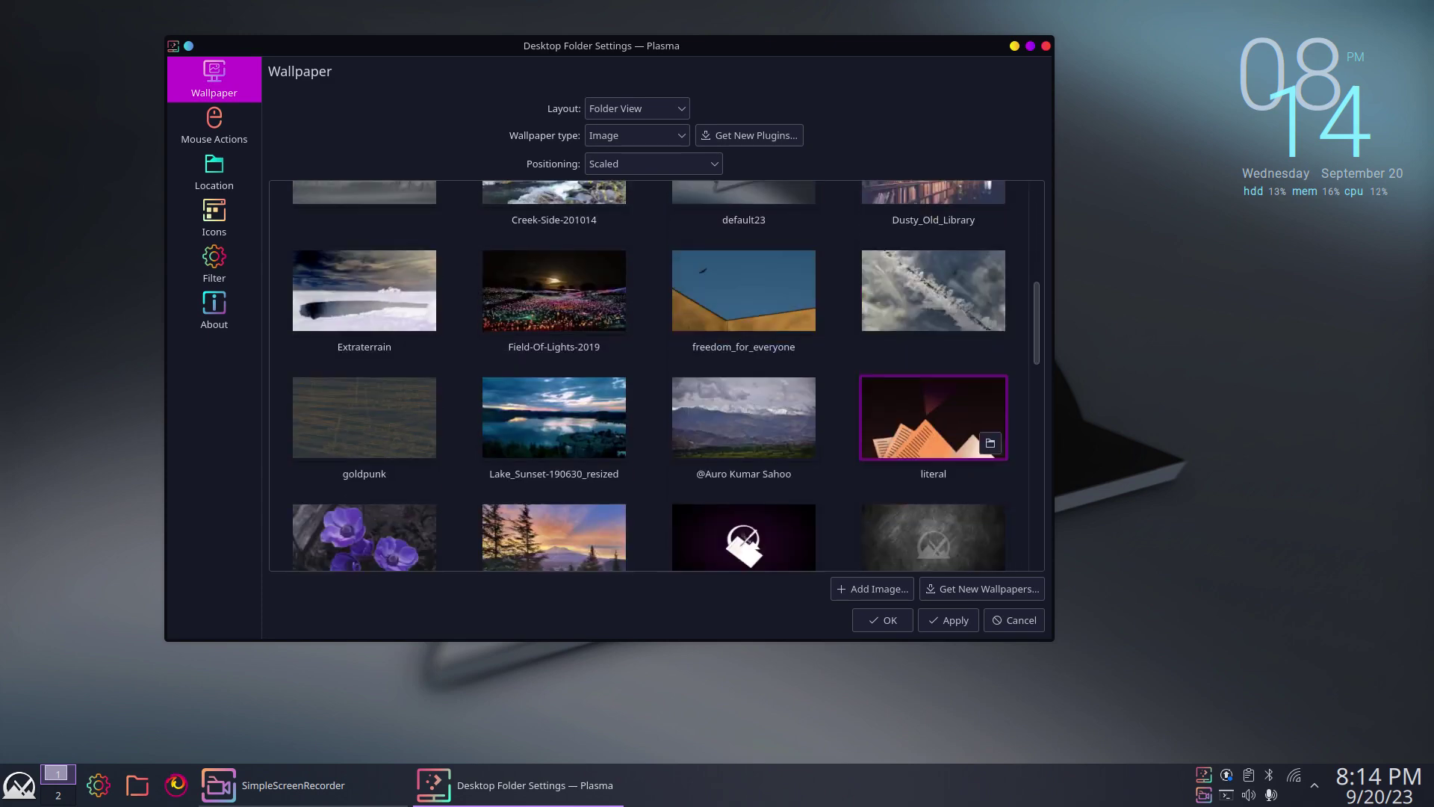
scroll(887, 392, down, 15)
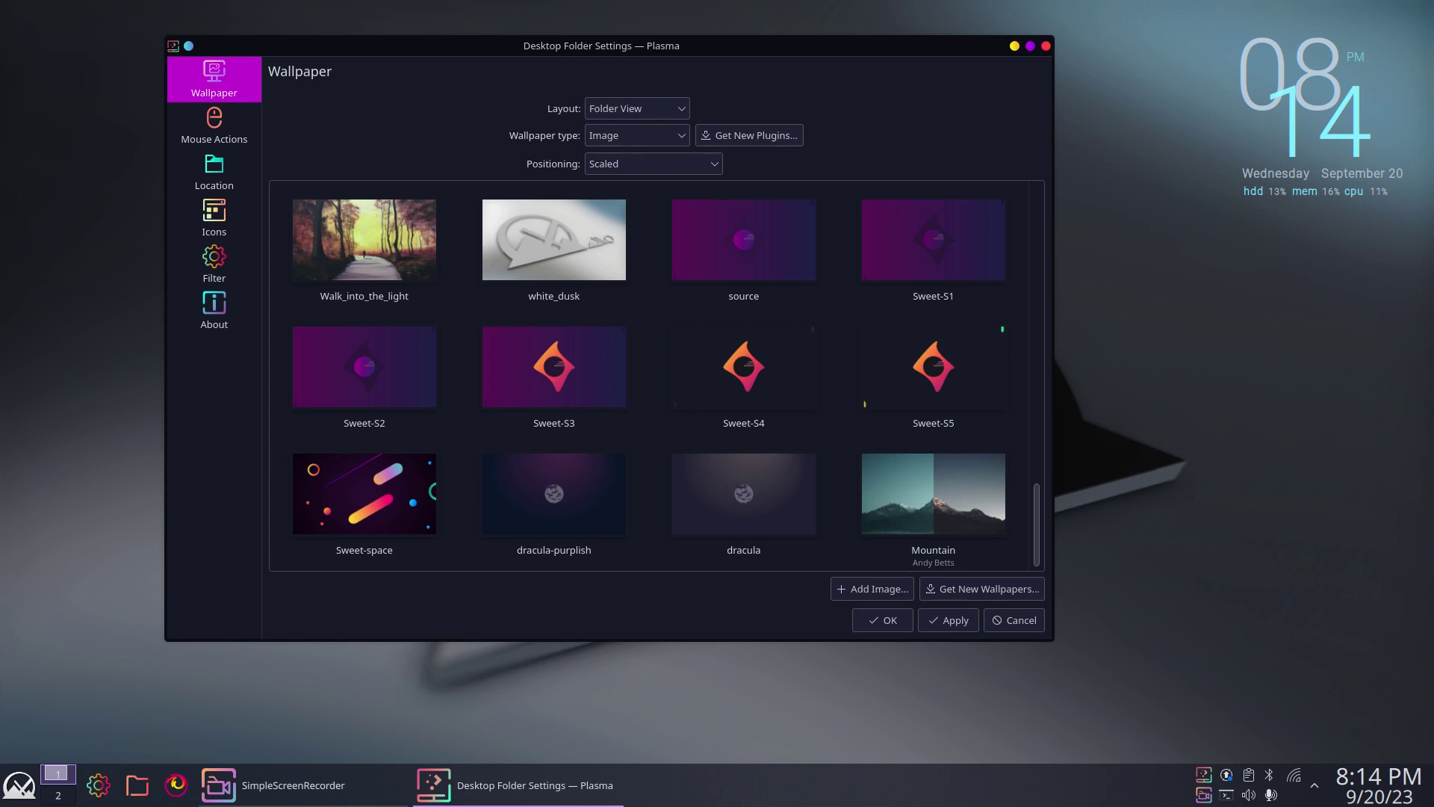
click(364, 485)
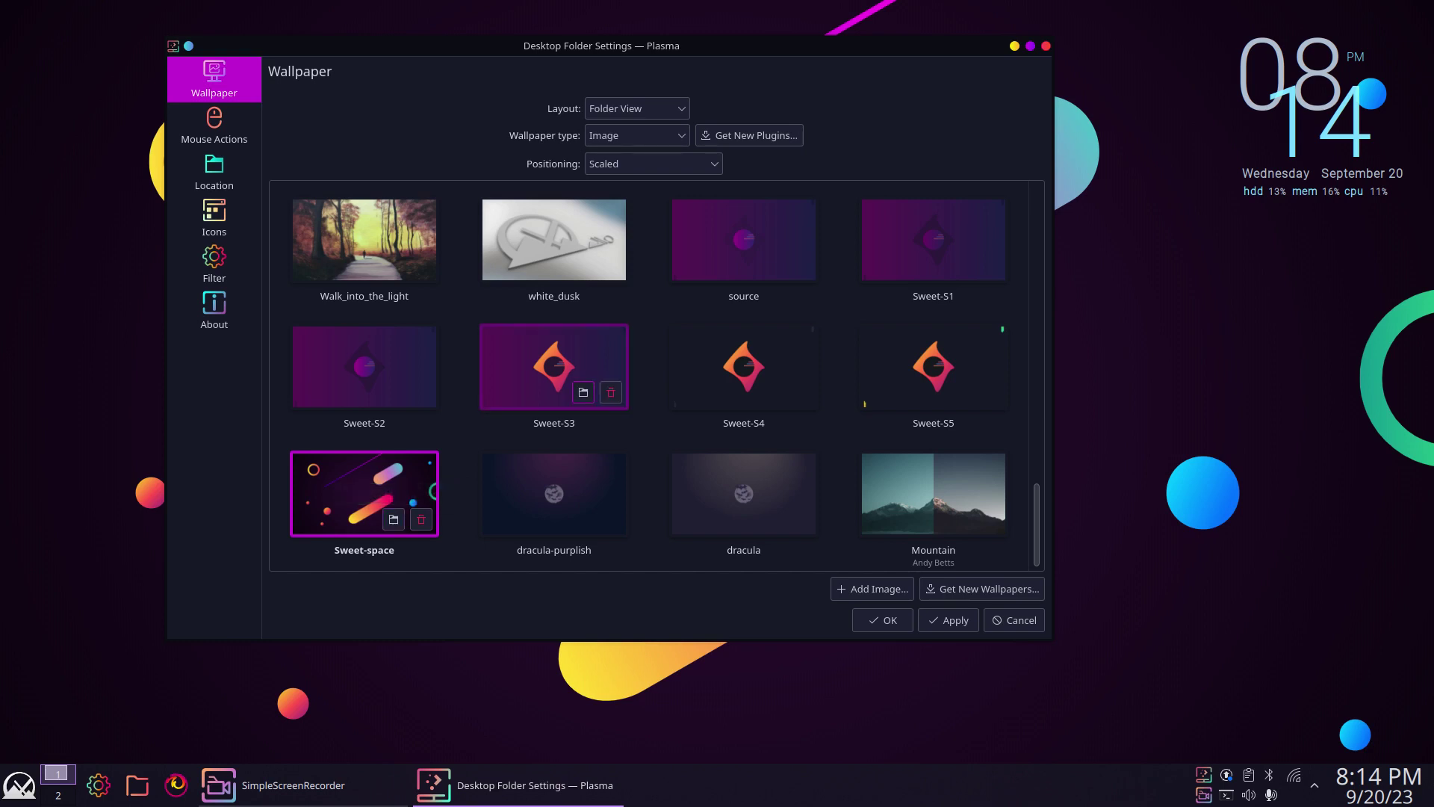
View the folder containing Sweet-S3 and its parent wallpapers folder, then open the picker for adding an image and close it.
click(583, 392)
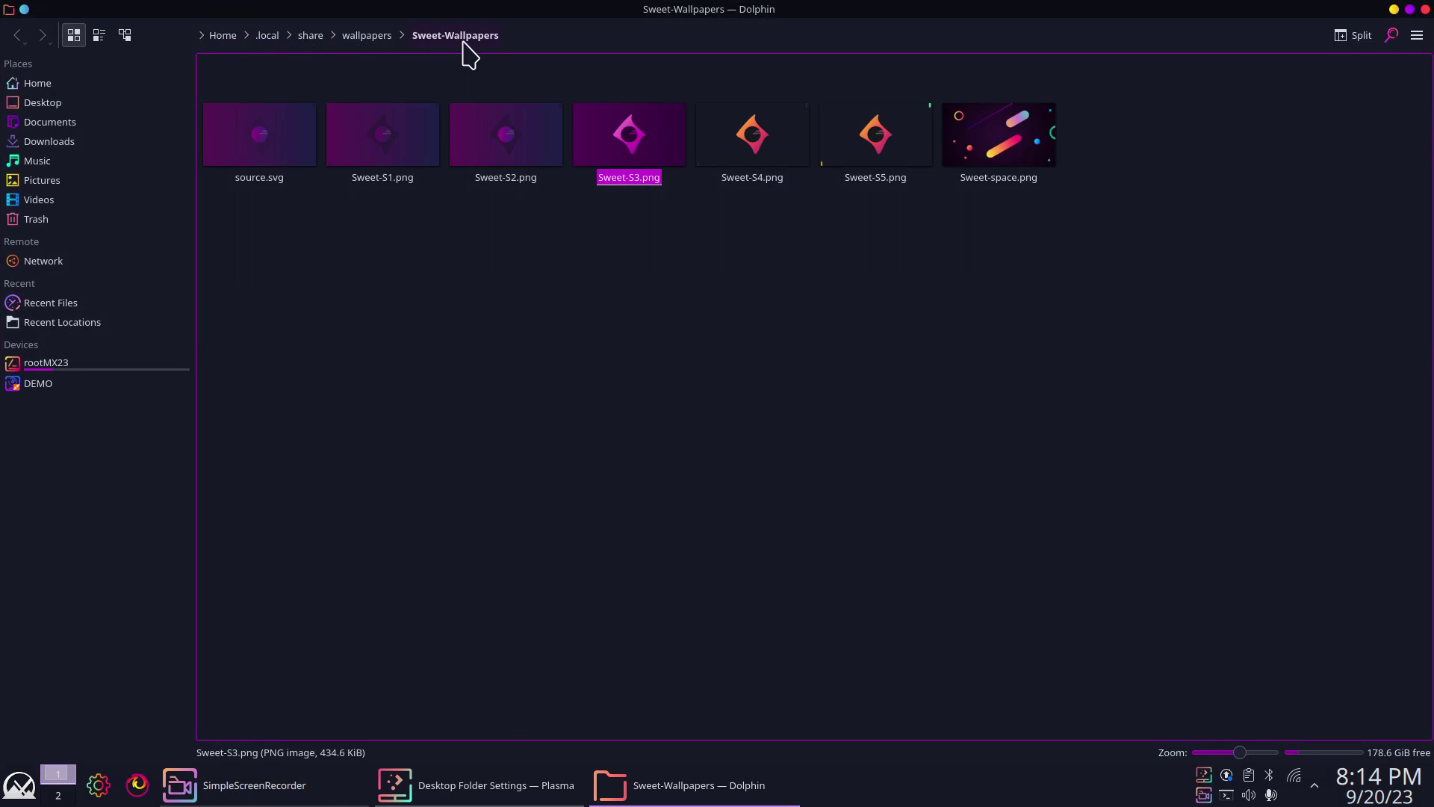
click(374, 39)
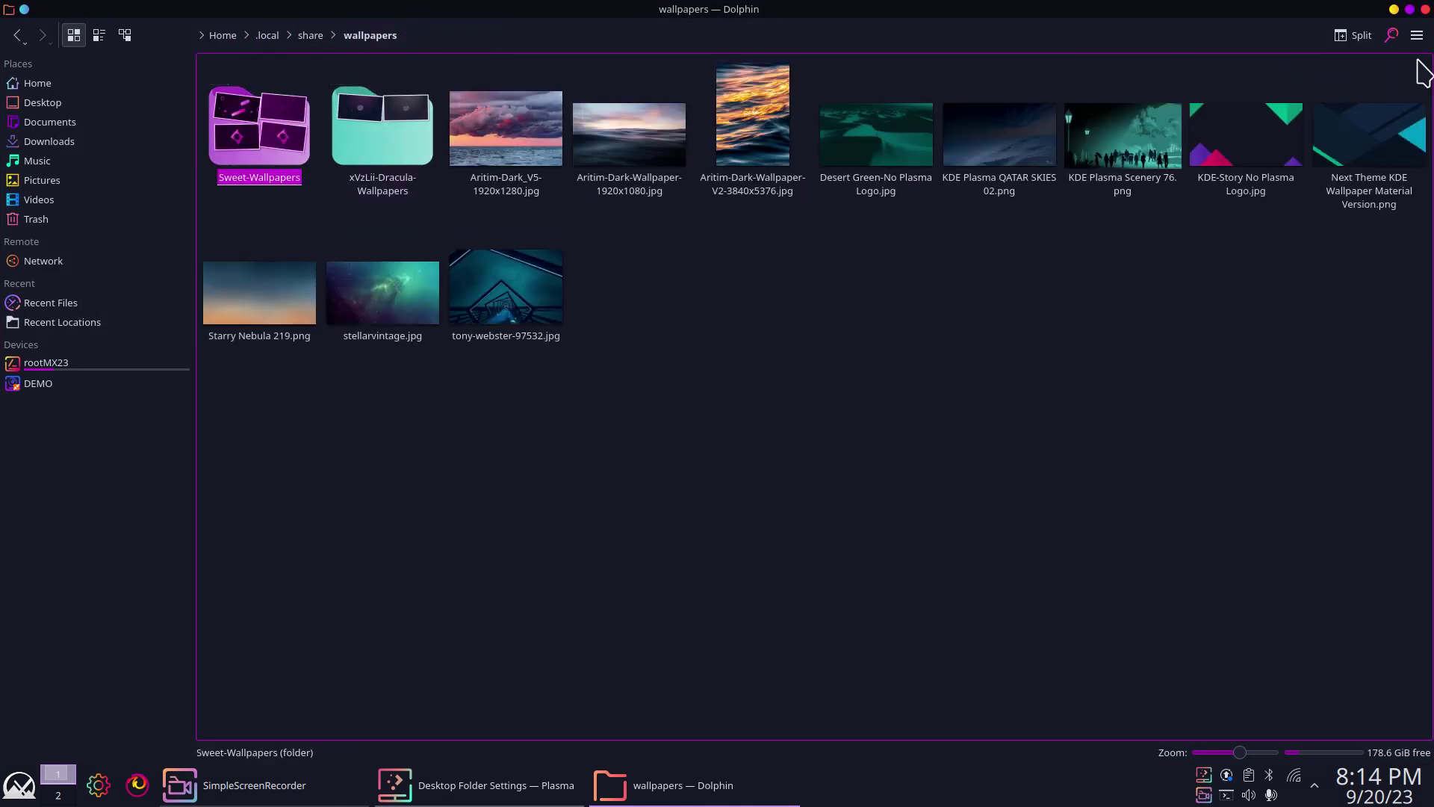
click(1424, 9)
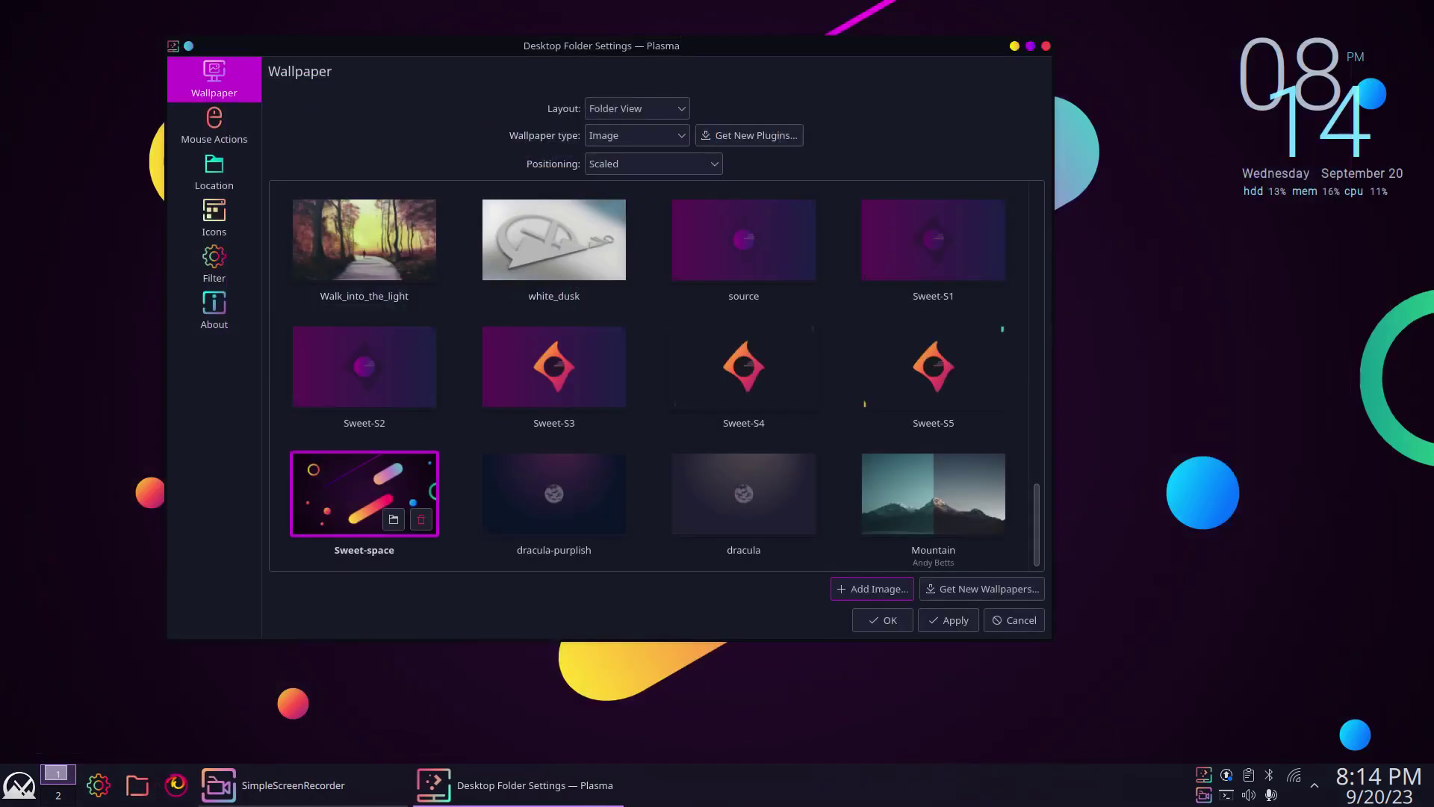
click(860, 588)
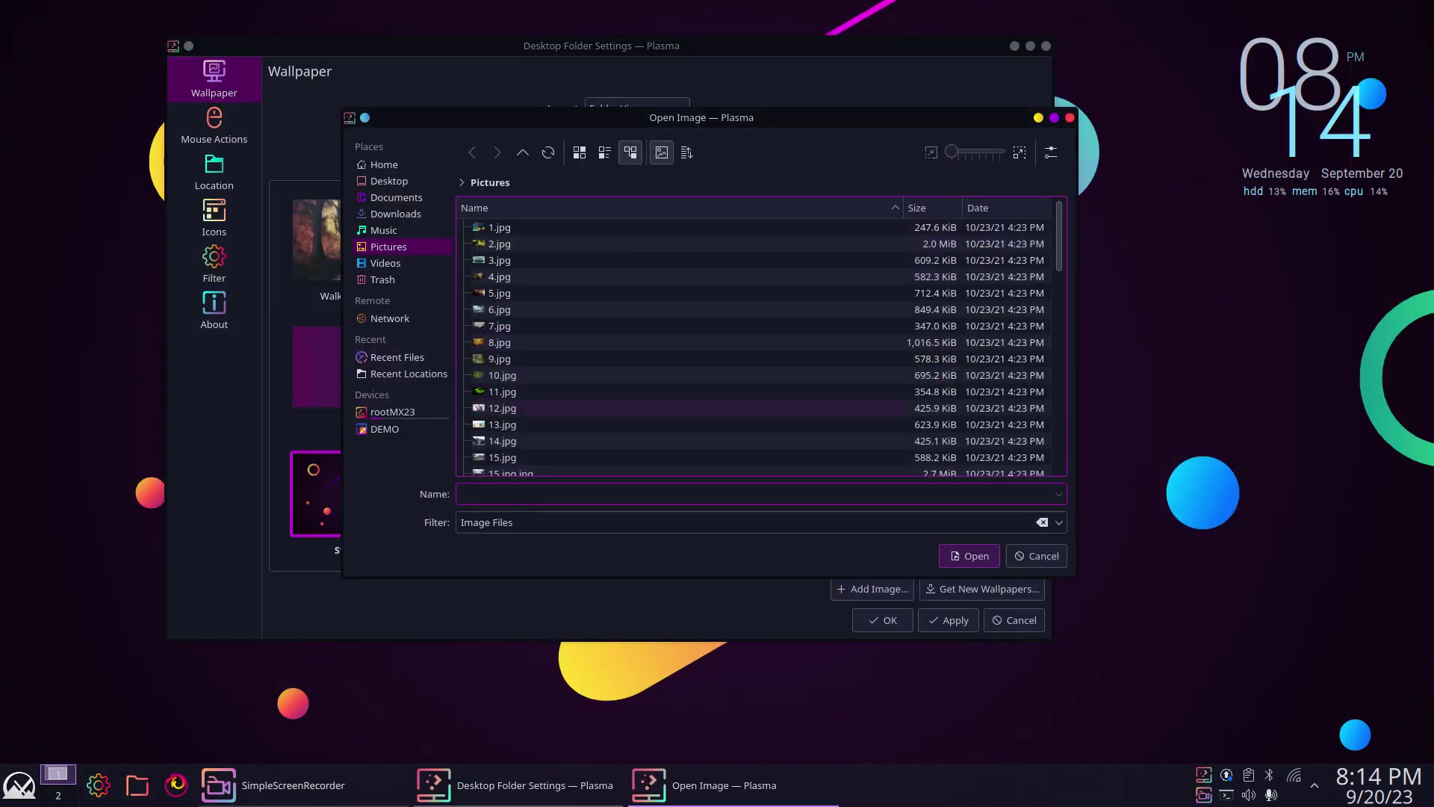
click(1069, 118)
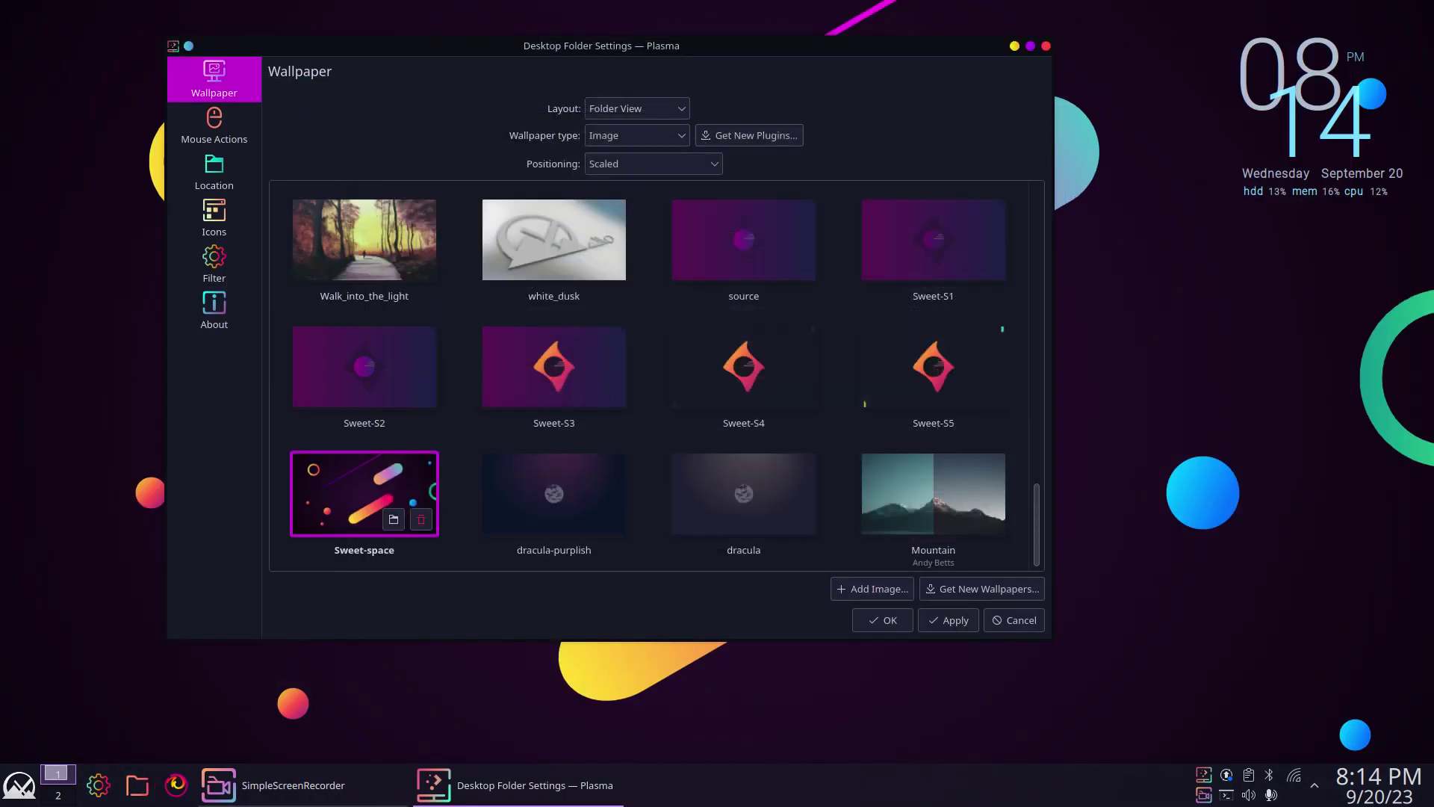
Open the folder containing Sweet-space, switch to the Pictures folder and enlarge its thumbnails.
click(394, 519)
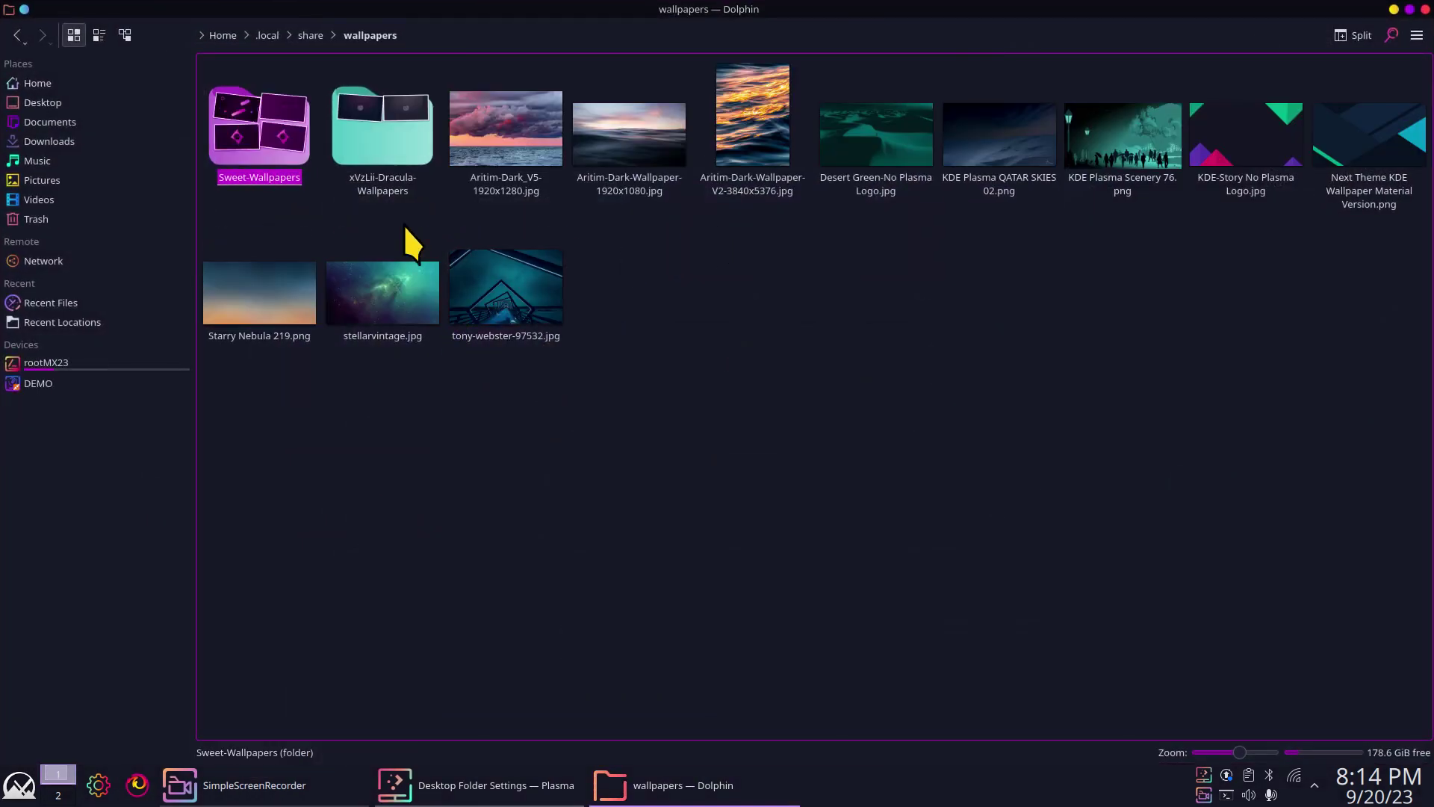
click(48, 180)
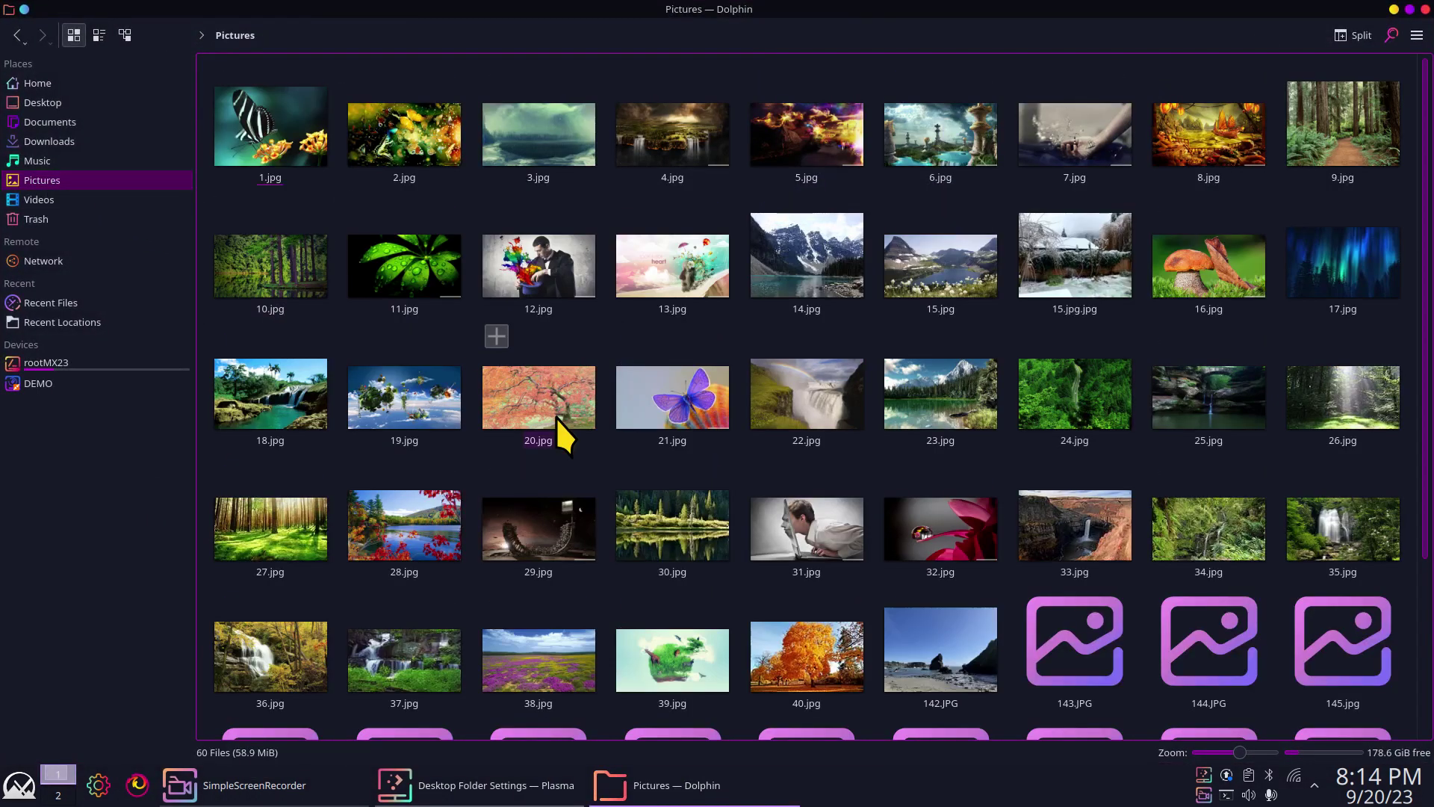
key(ctrl+minus)
key(ctrl+minus)
key(ctrl+minus)
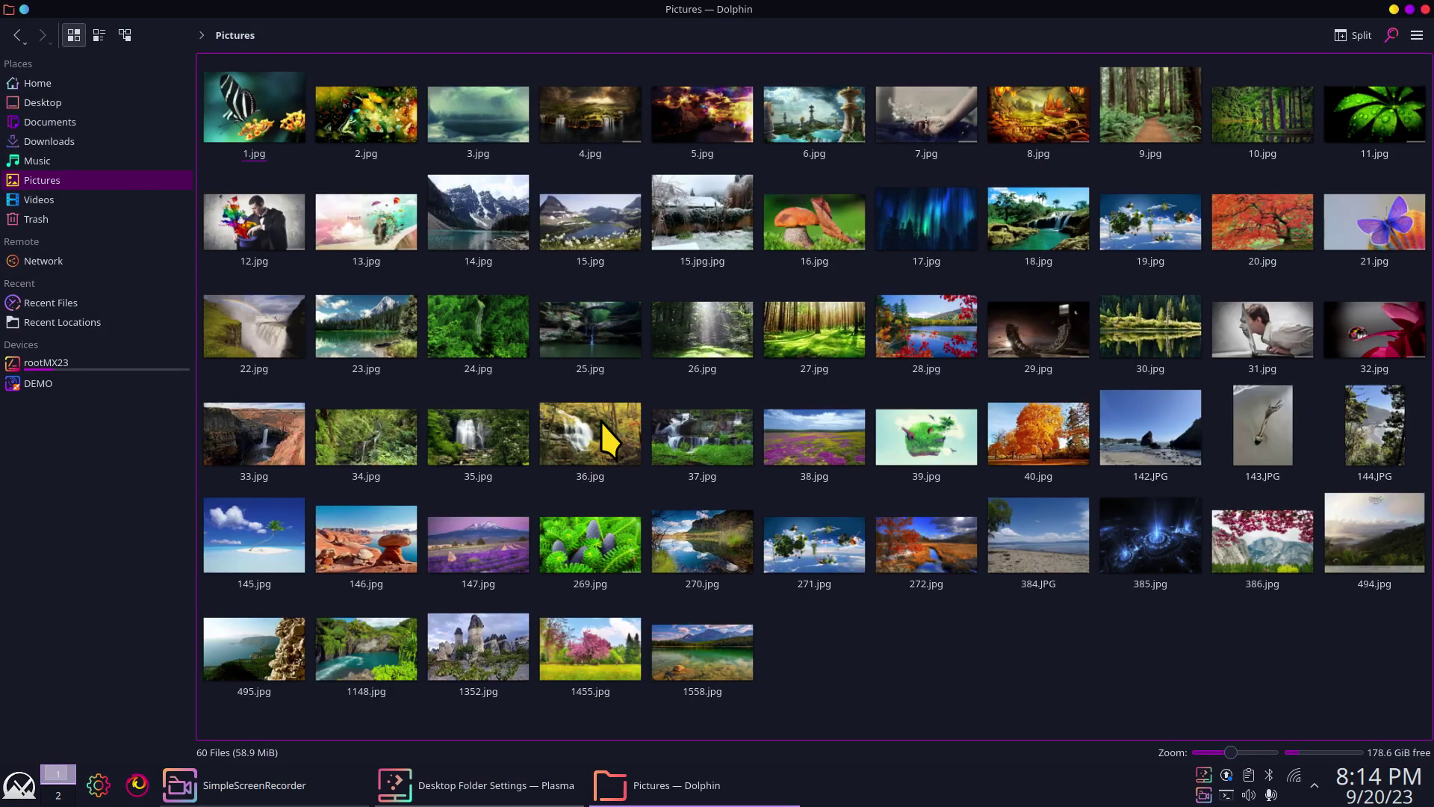
key(ctrl+plus)
key(ctrl+plus)
key(ctrl+plus)
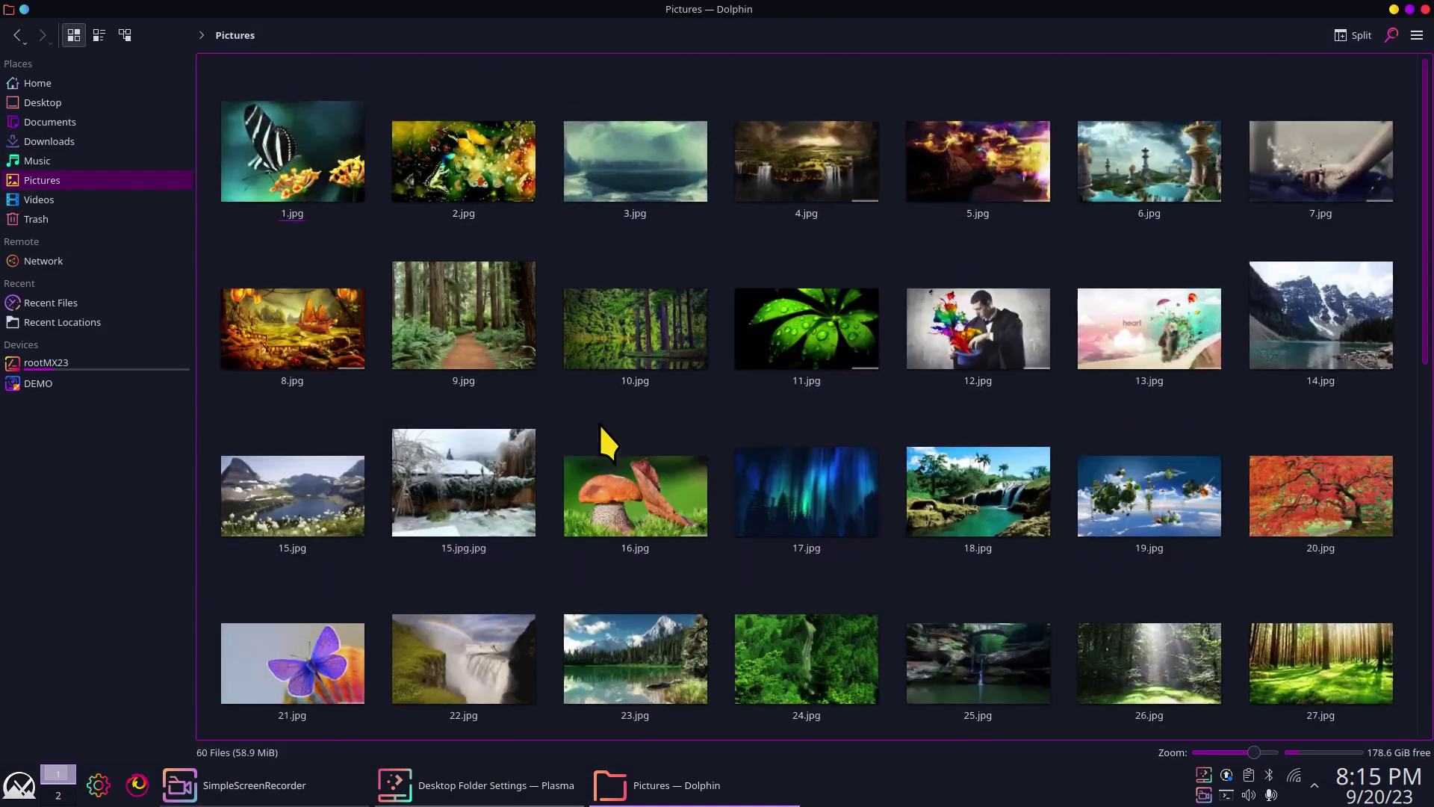
Set 12.jpg from Pictures as the desktop wallpaper and close the file manager and wallpaper settings, discarding the pending changes.
right_click(962, 325)
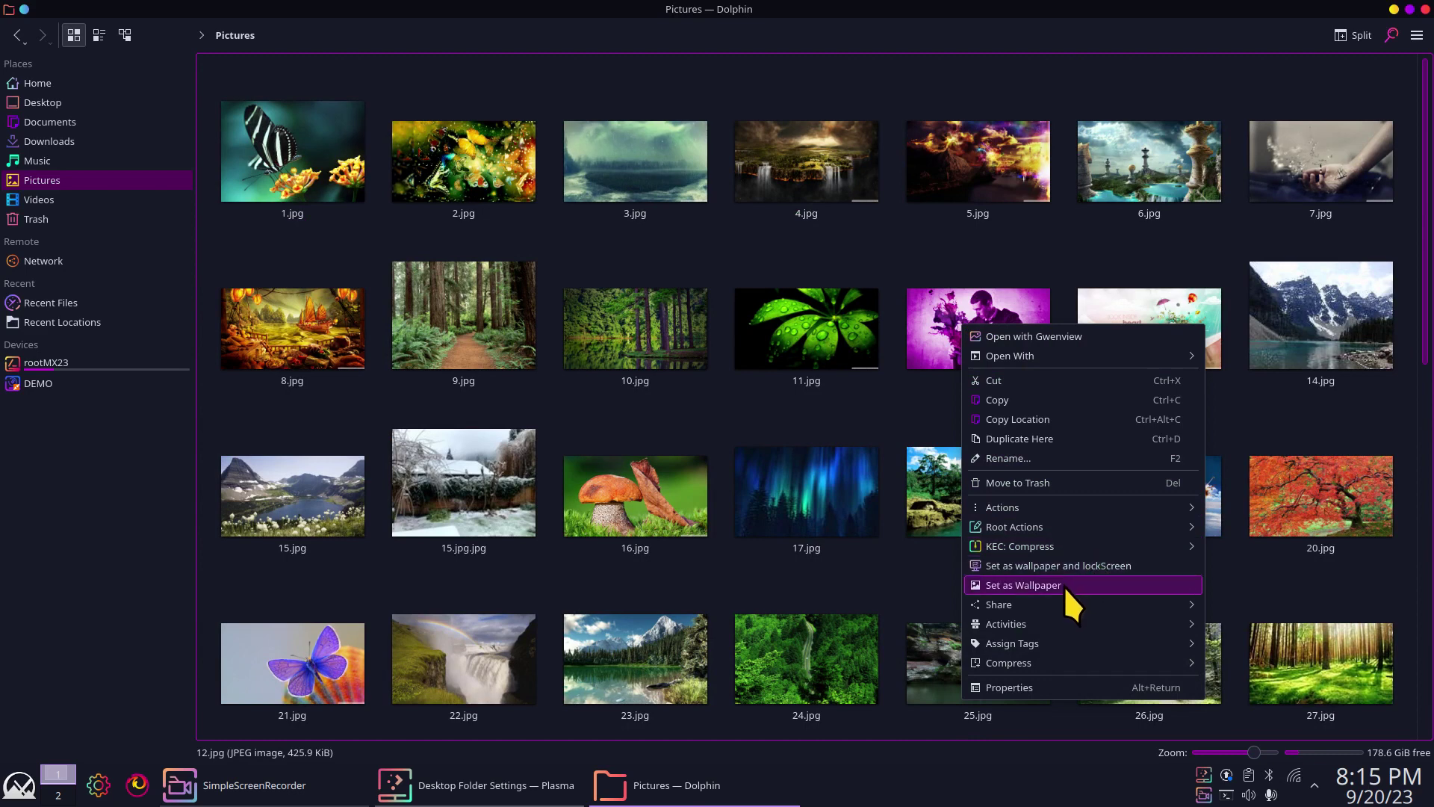
click(1064, 586)
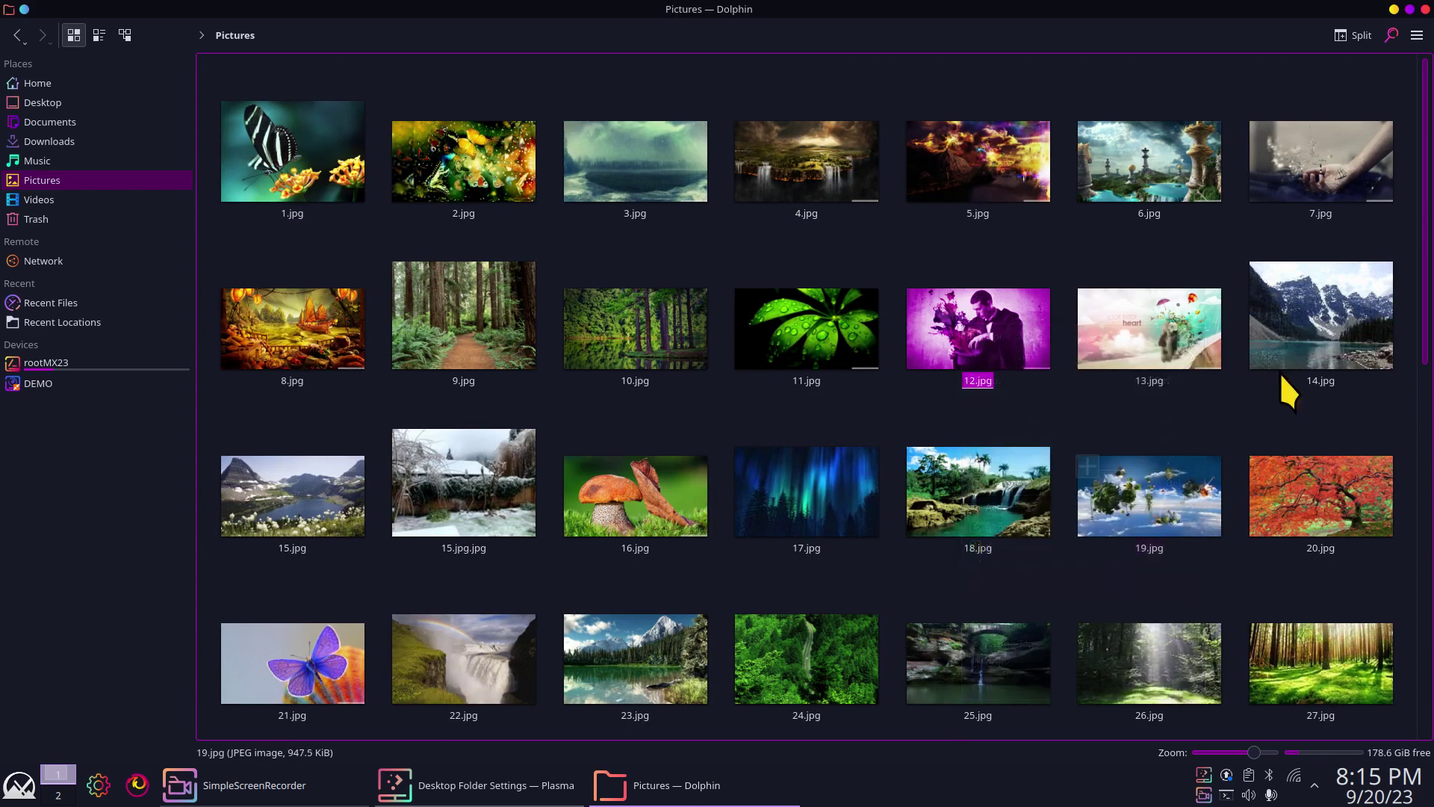
click(1425, 9)
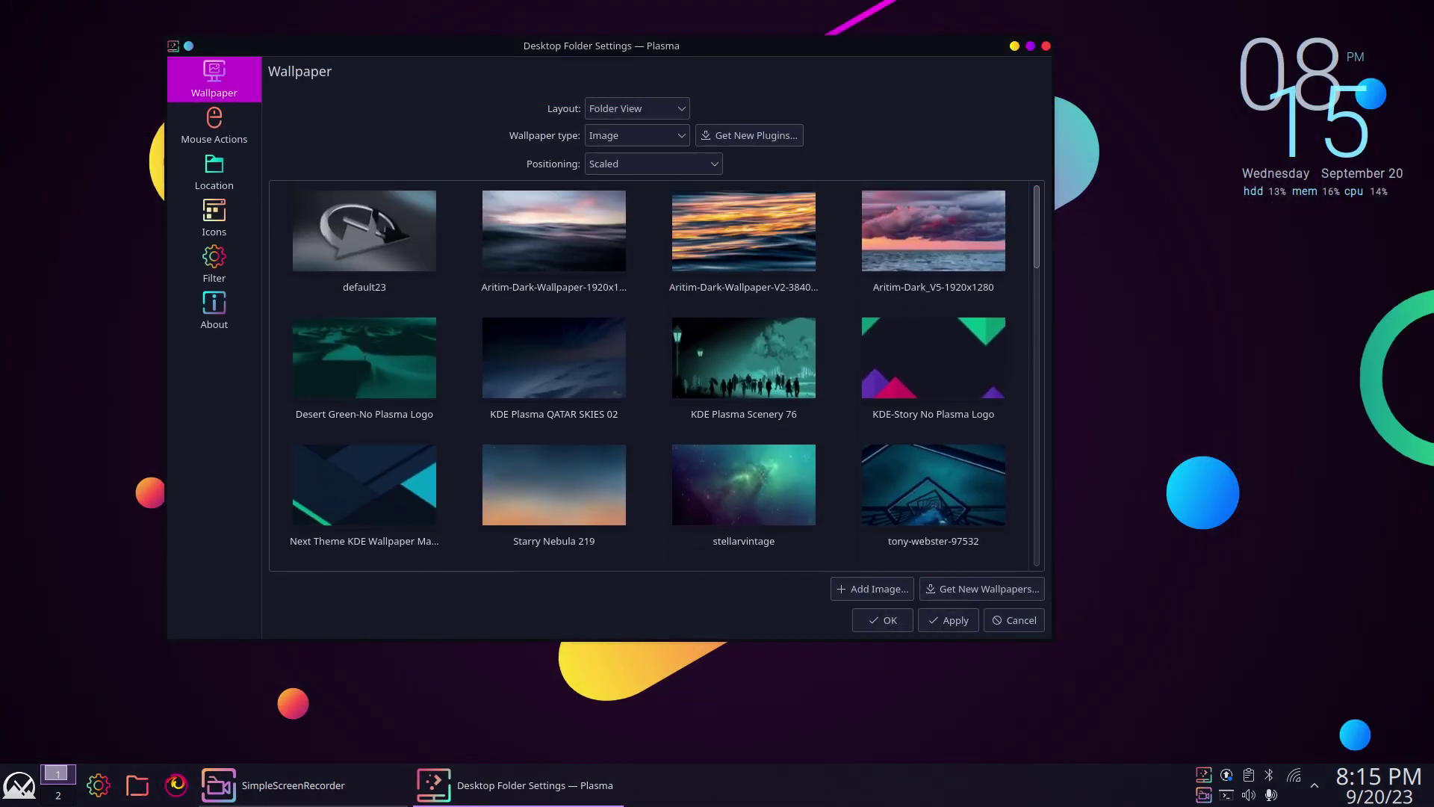
click(1046, 46)
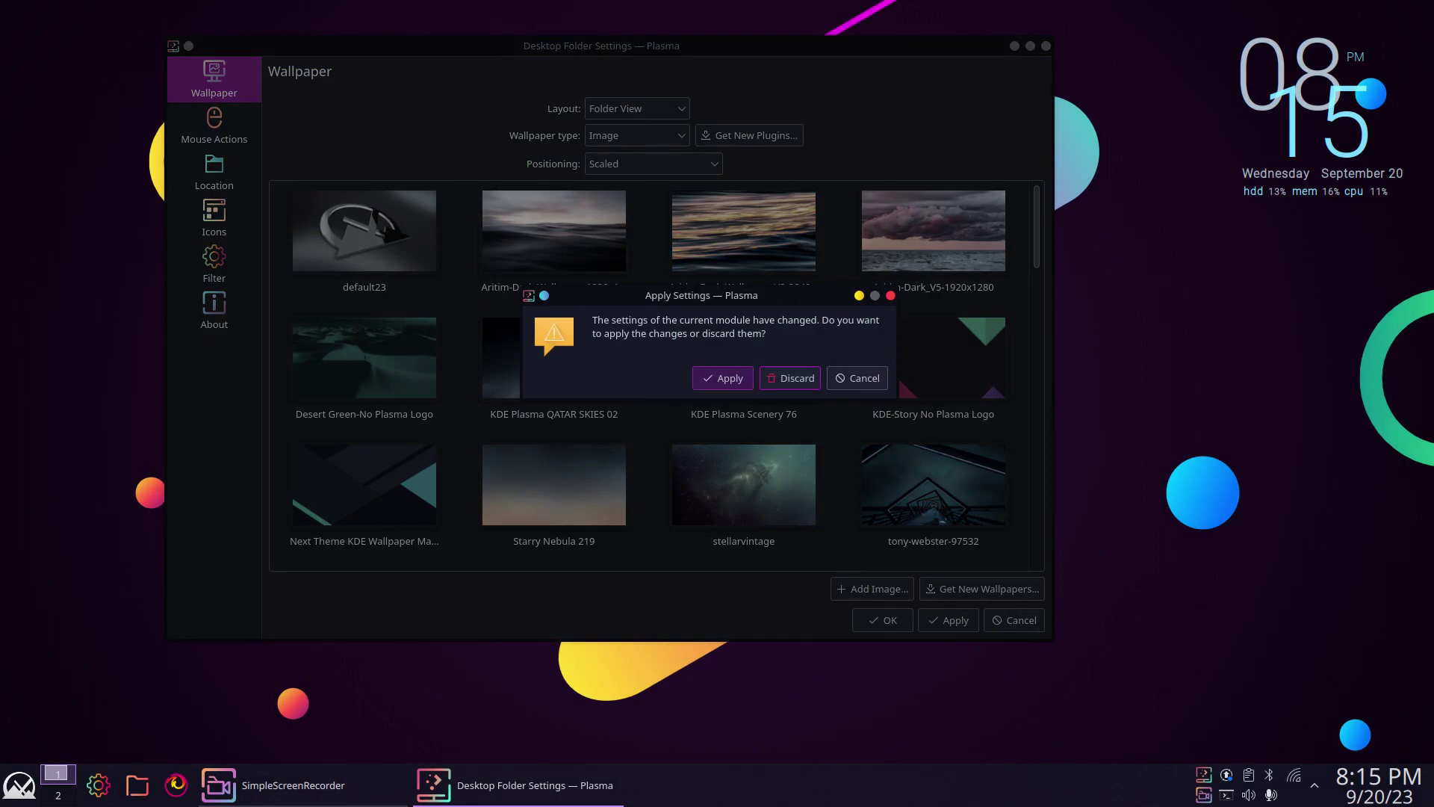
click(790, 378)
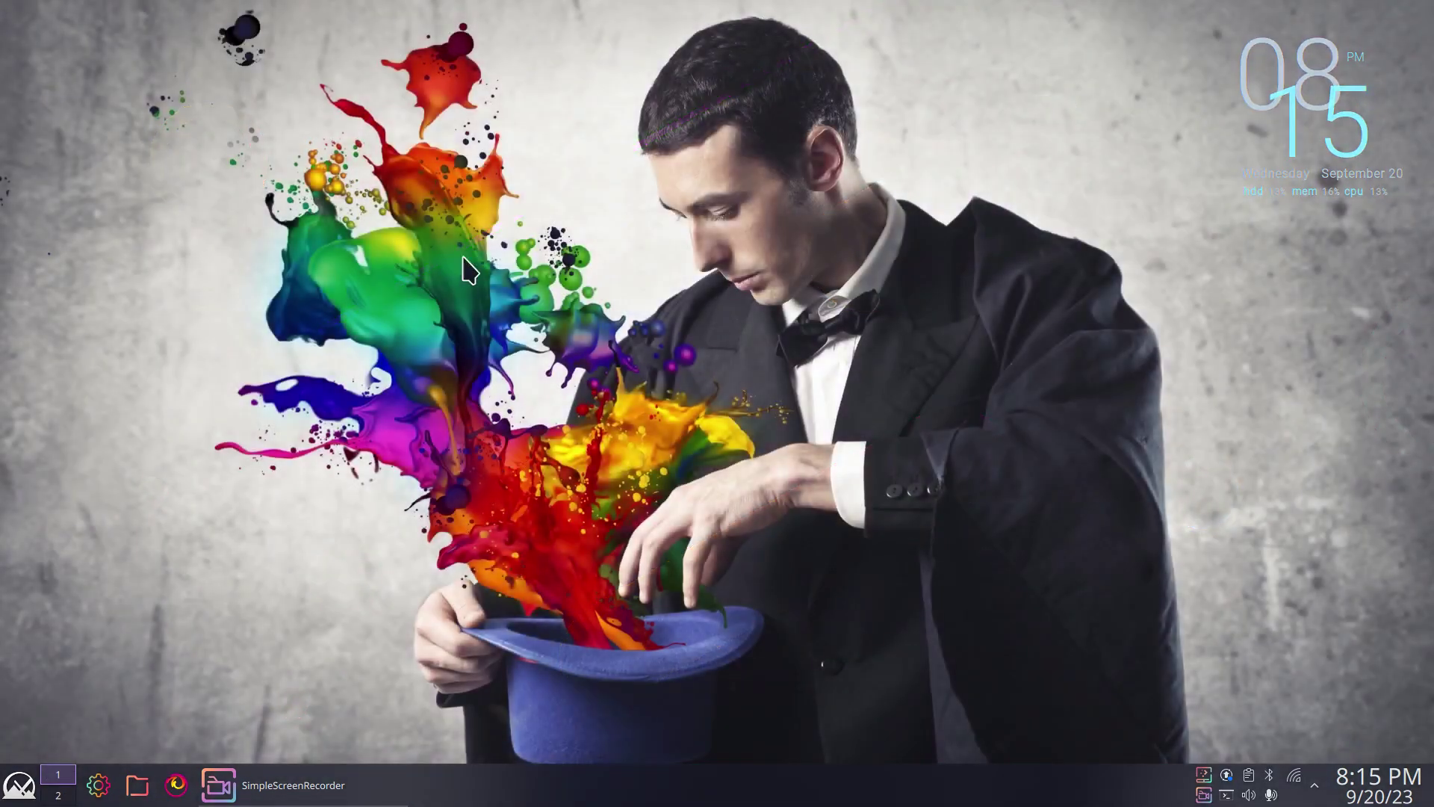
Reopen the desktop wallpaper settings, view the folder containing wallpaper 12 and close the file manager.
right_click(457, 90)
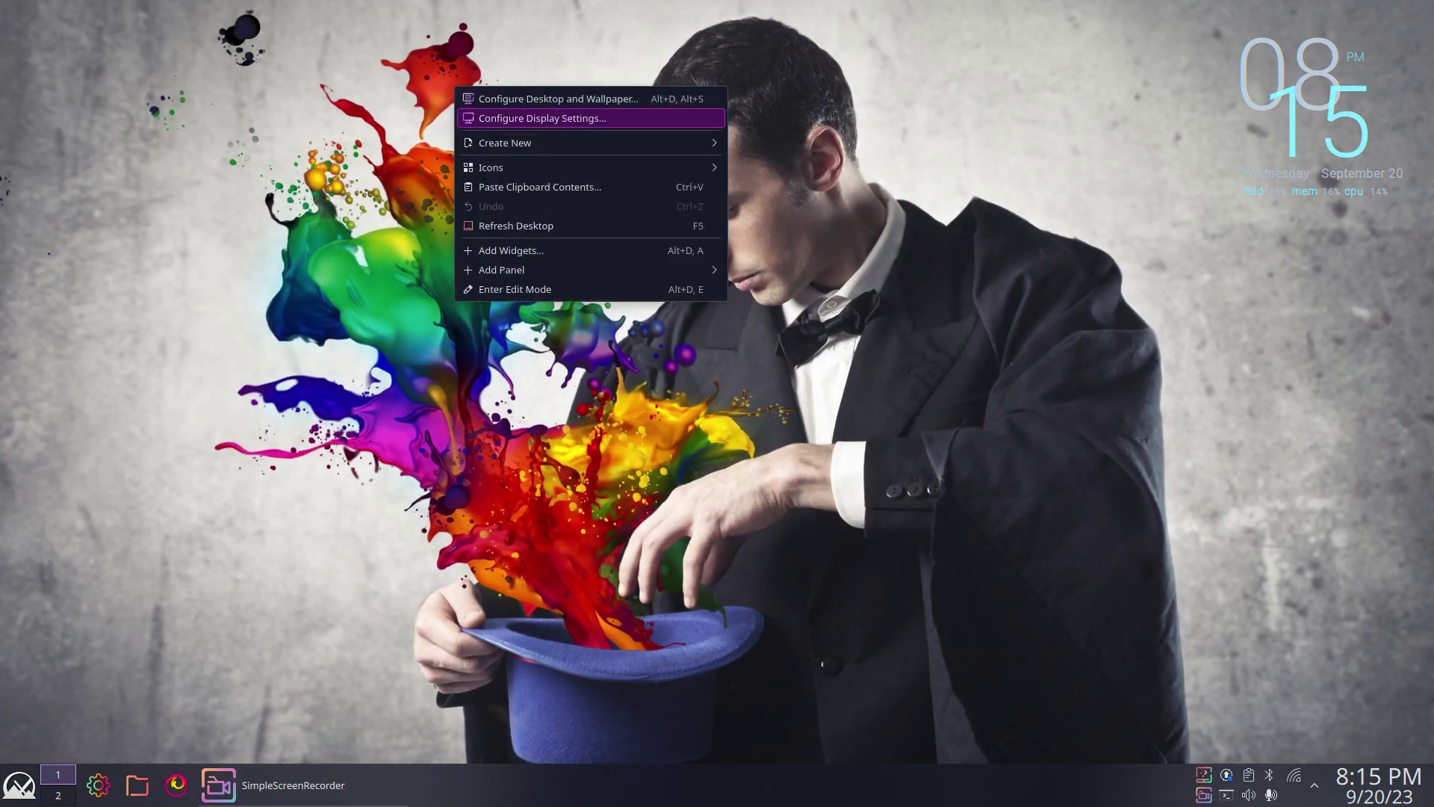
click(517, 100)
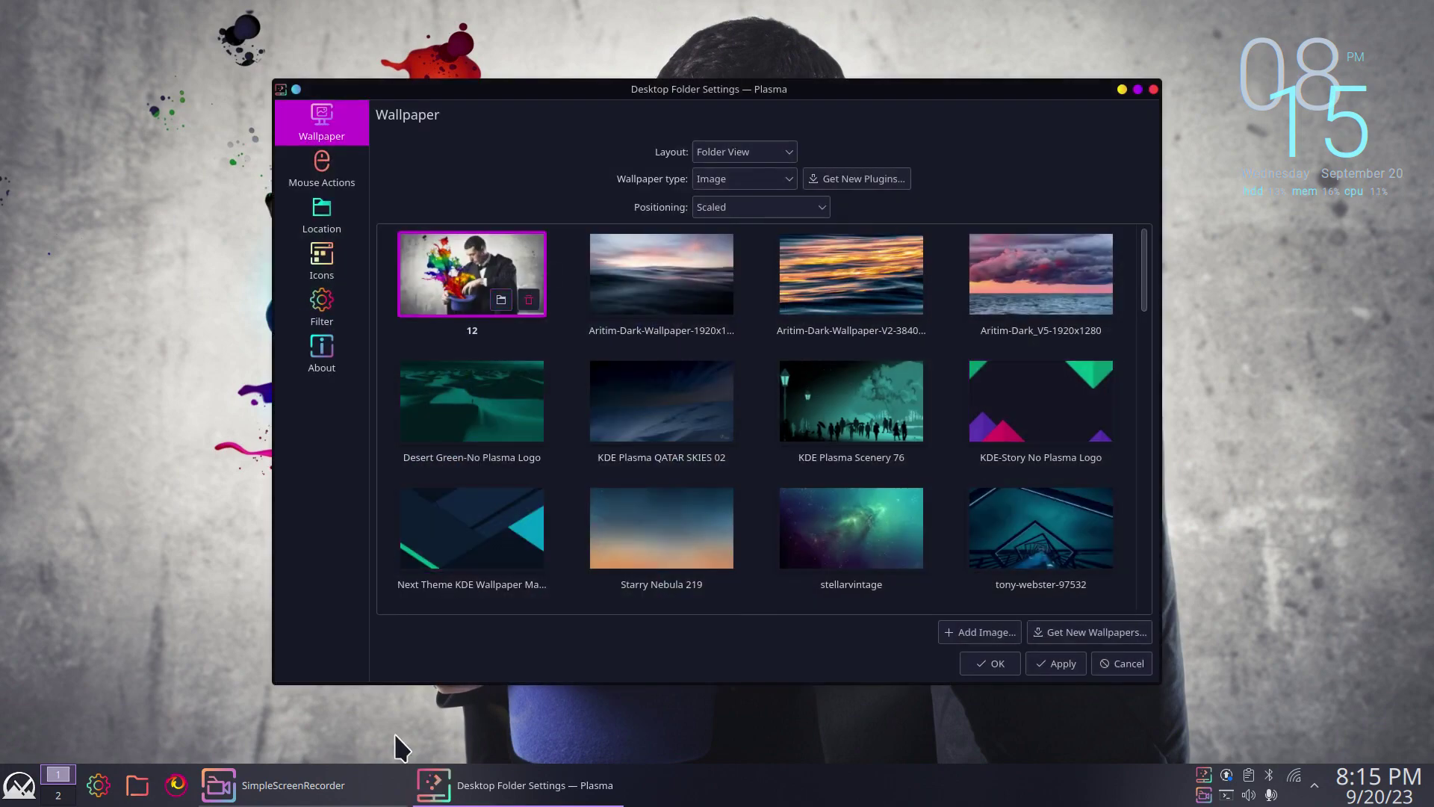
mouse_move(518, 786)
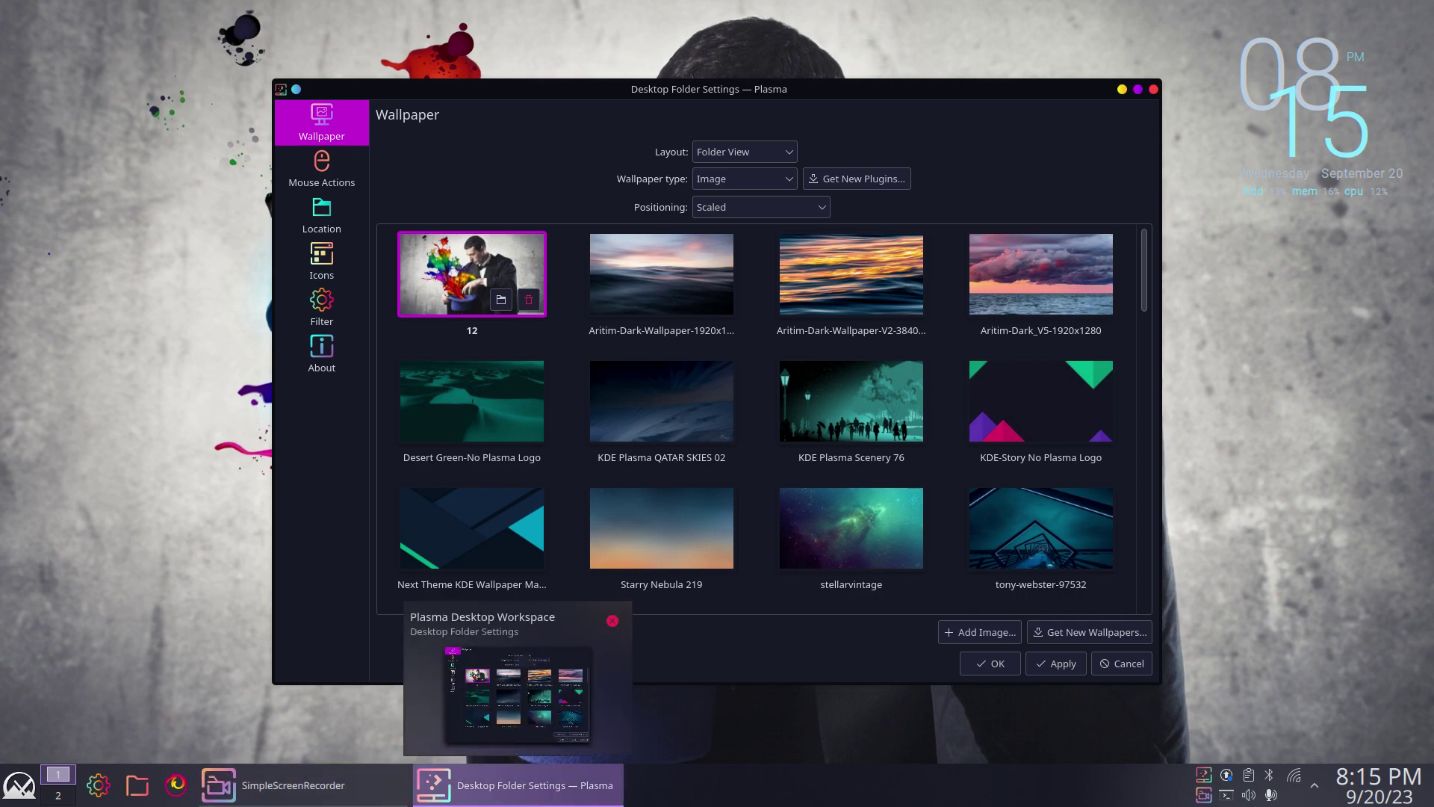
mouse_move(298, 785)
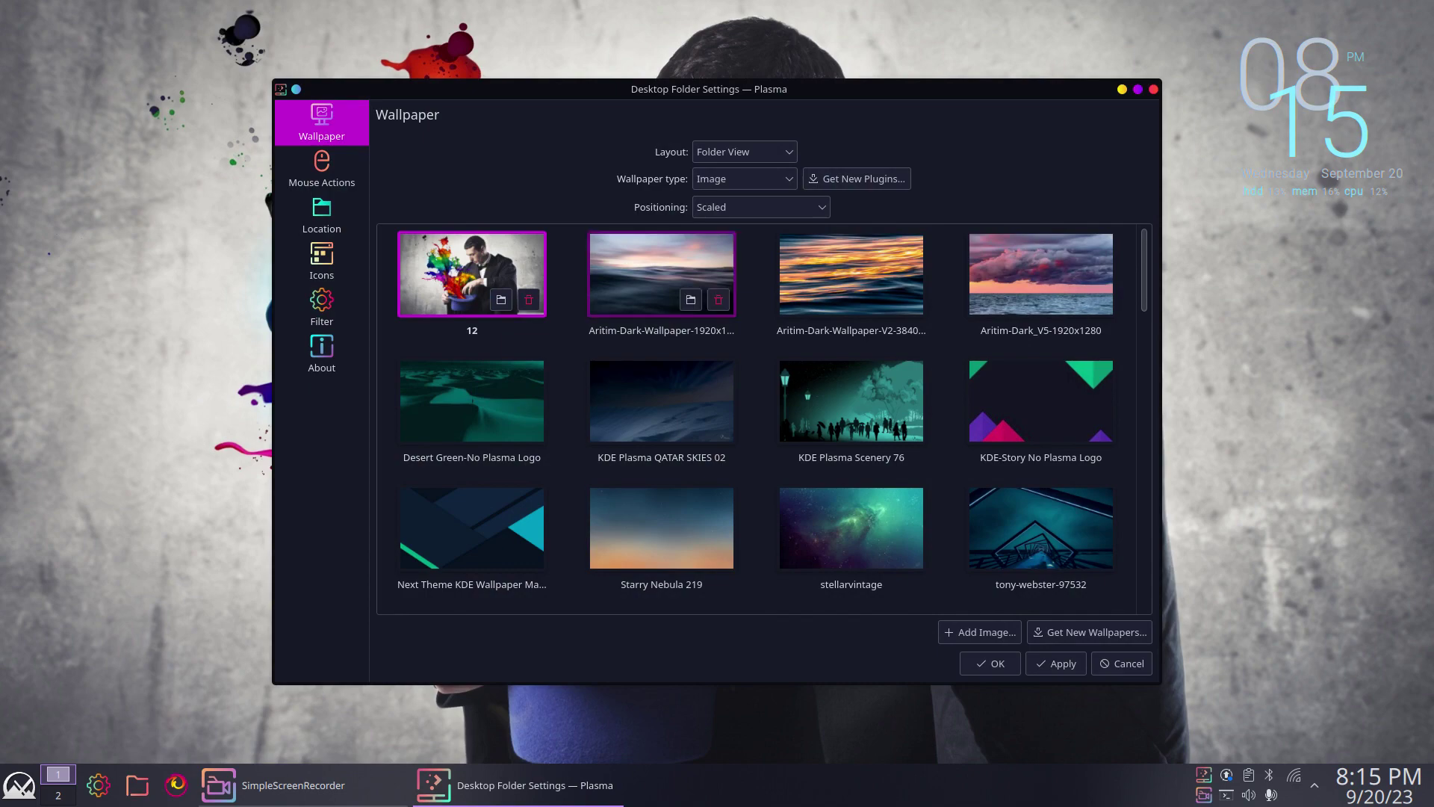
click(501, 300)
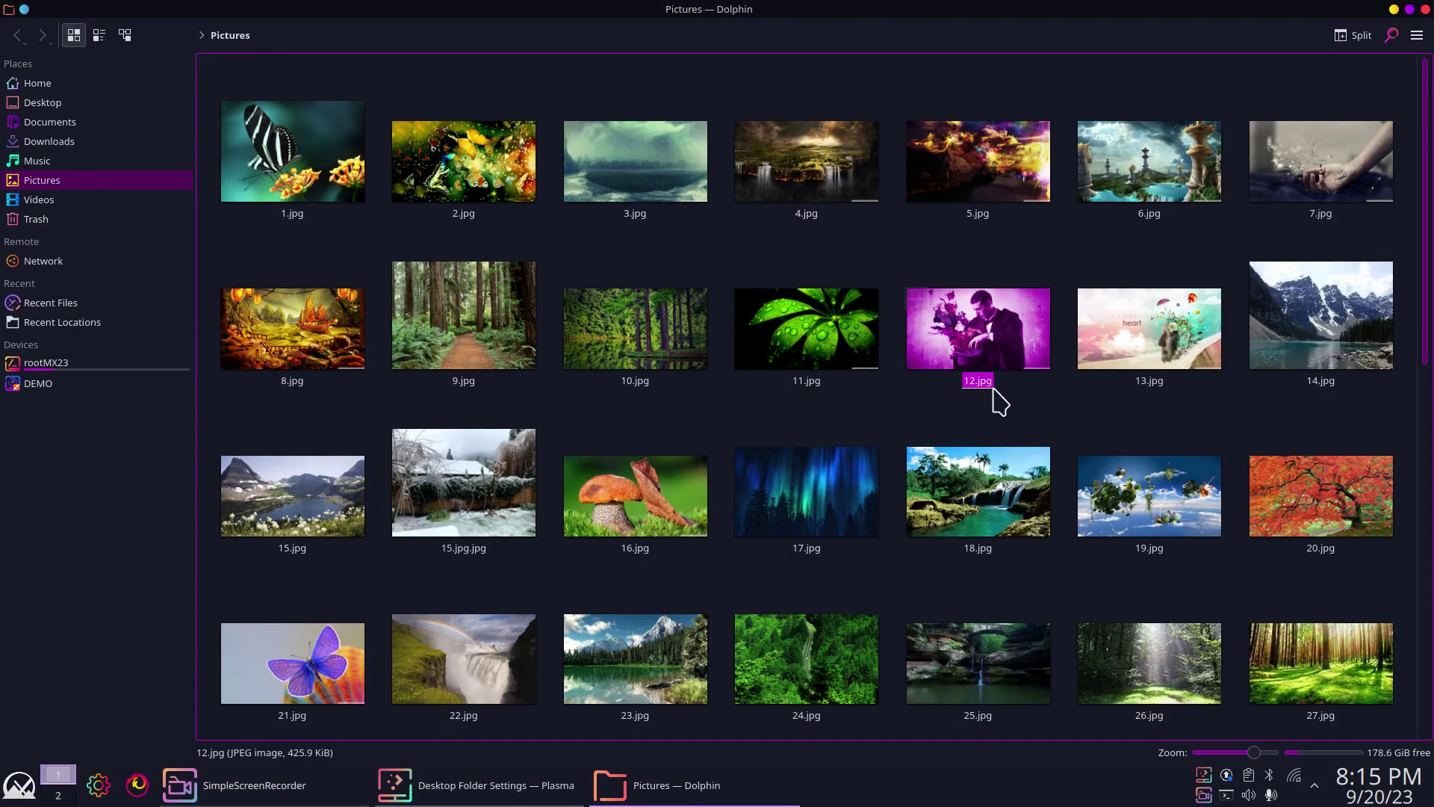
click(1424, 9)
Find default23 in the wallpaper list, view the images in its containing backgrounds folder and close the file manager.
scroll(851, 431, down, 3)
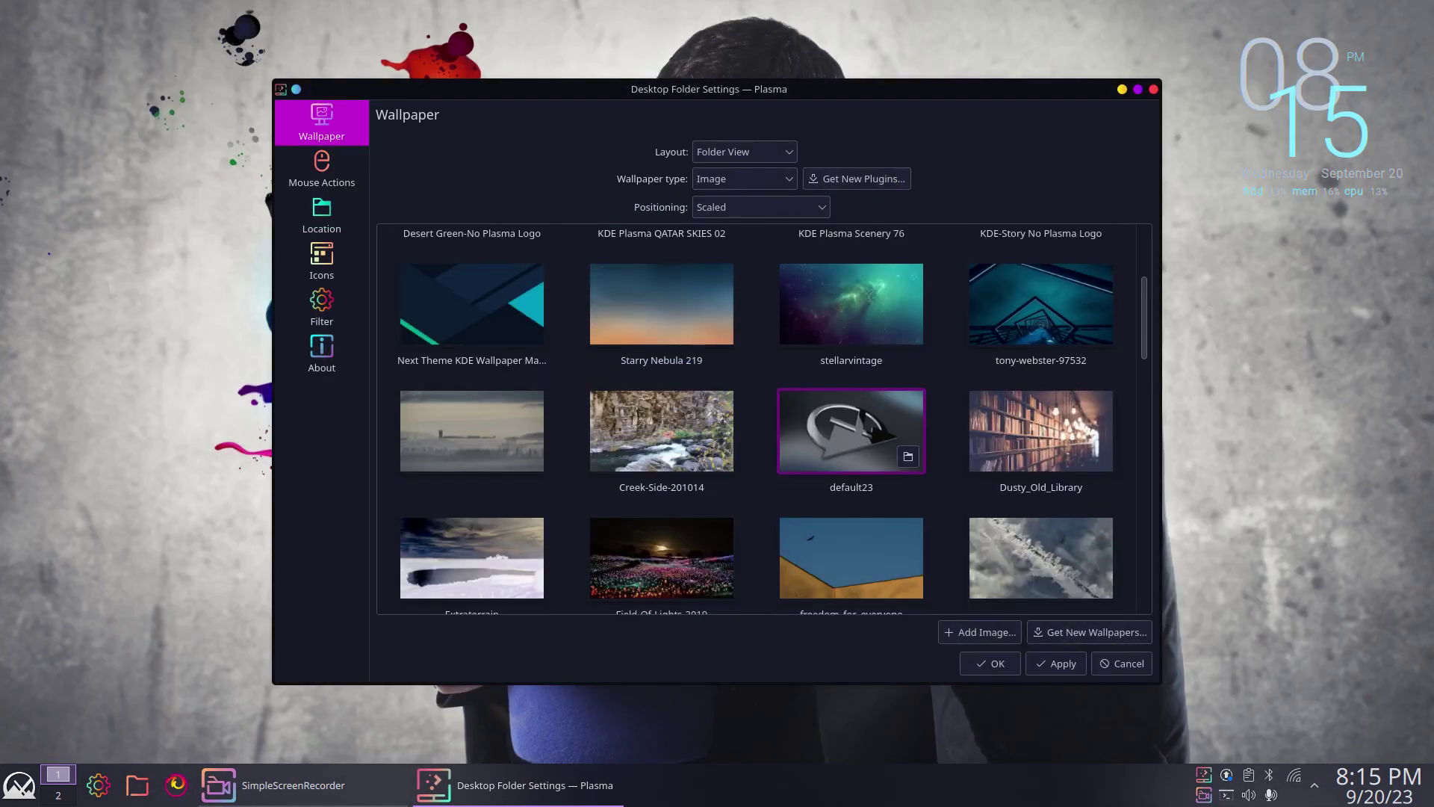
scroll(851, 431, down, 5)
scroll(851, 431, up, 2)
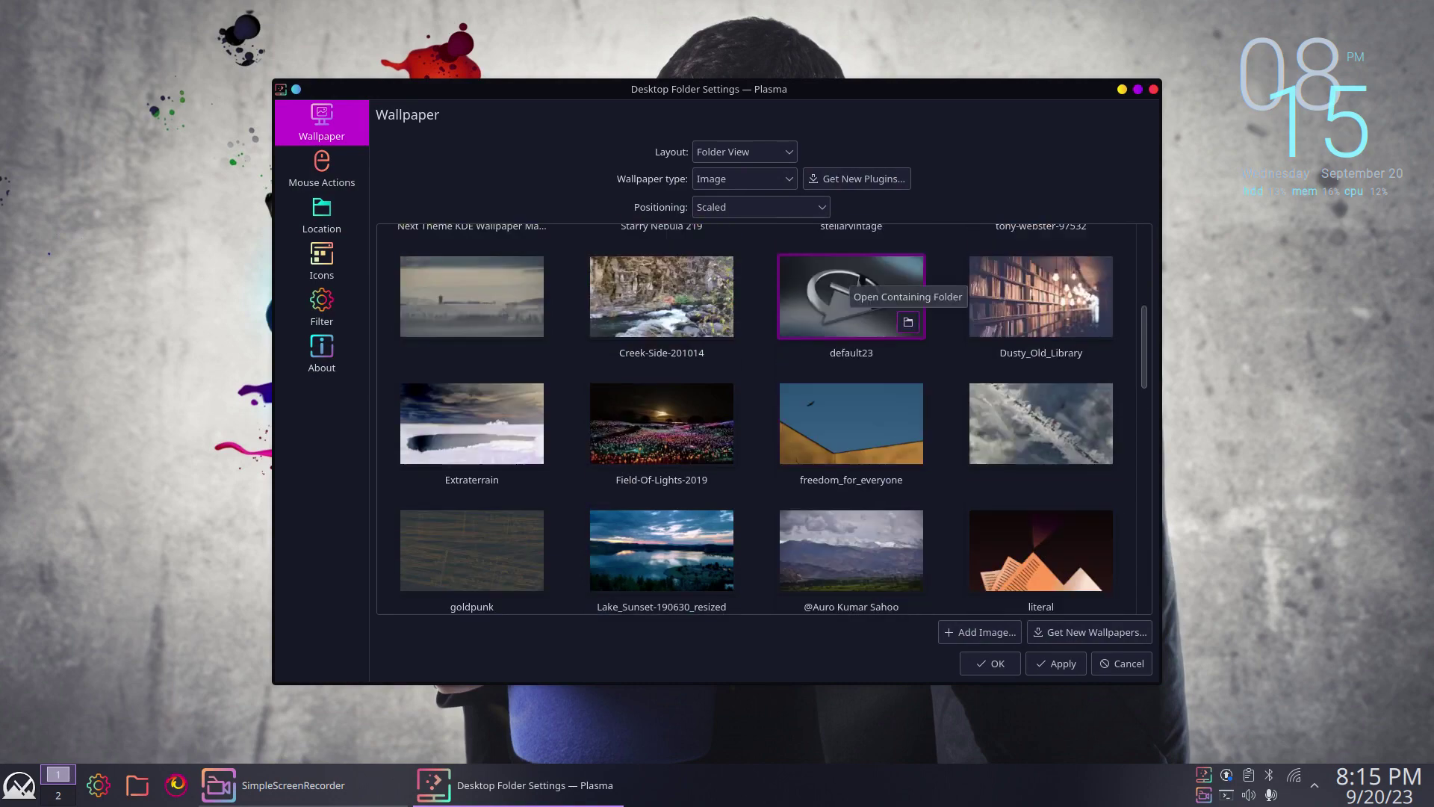
click(909, 322)
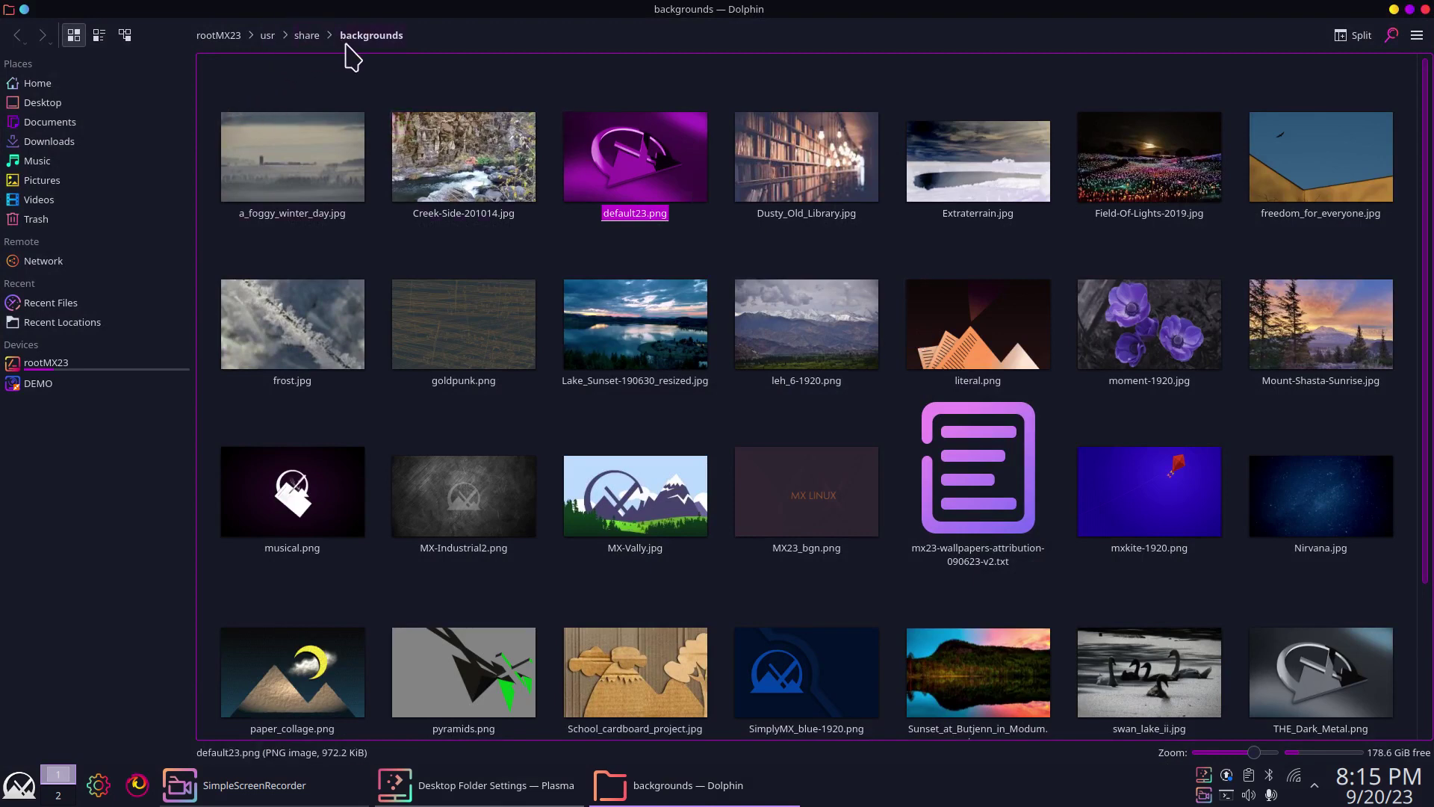
scroll(859, 442, down, 2)
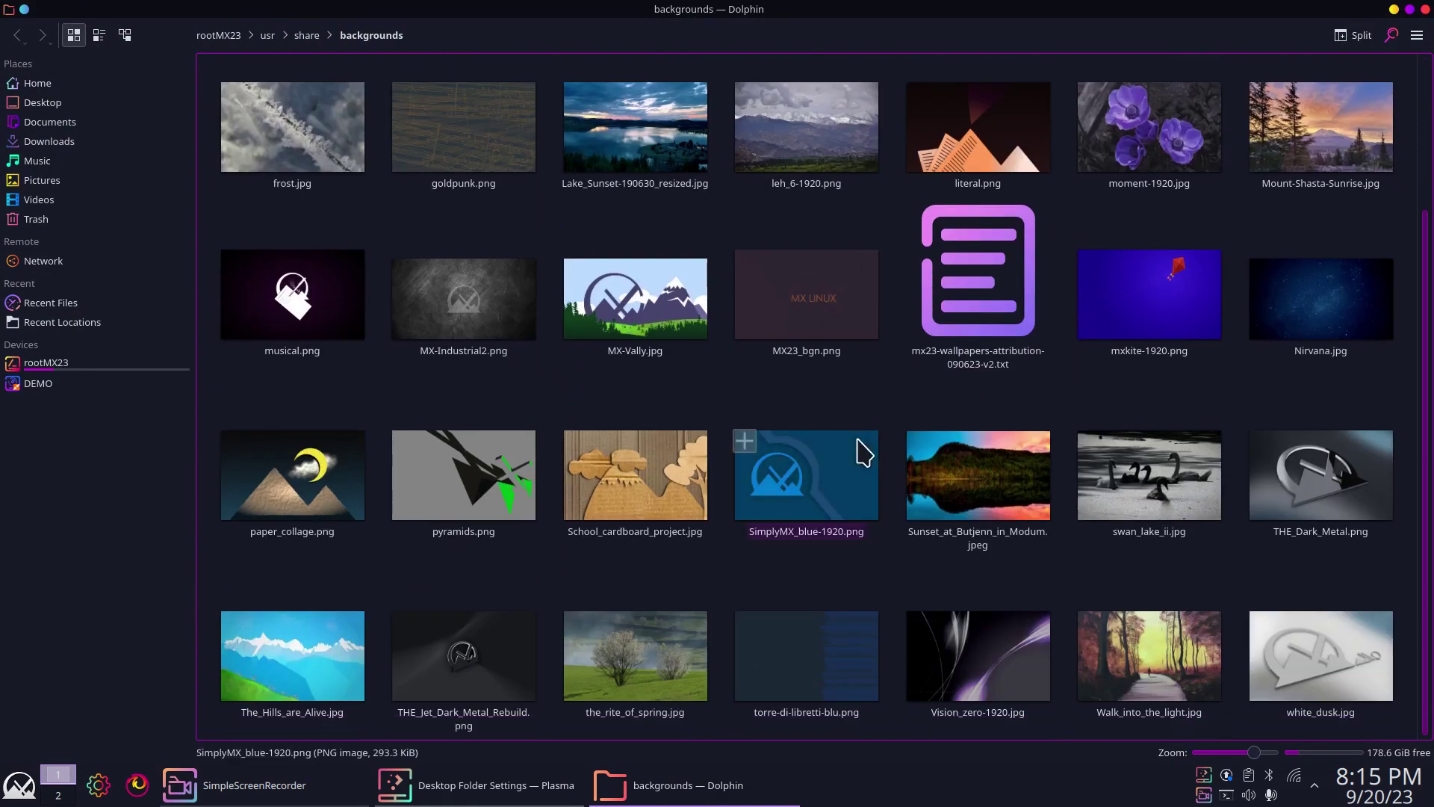
scroll(863, 452, up, 2)
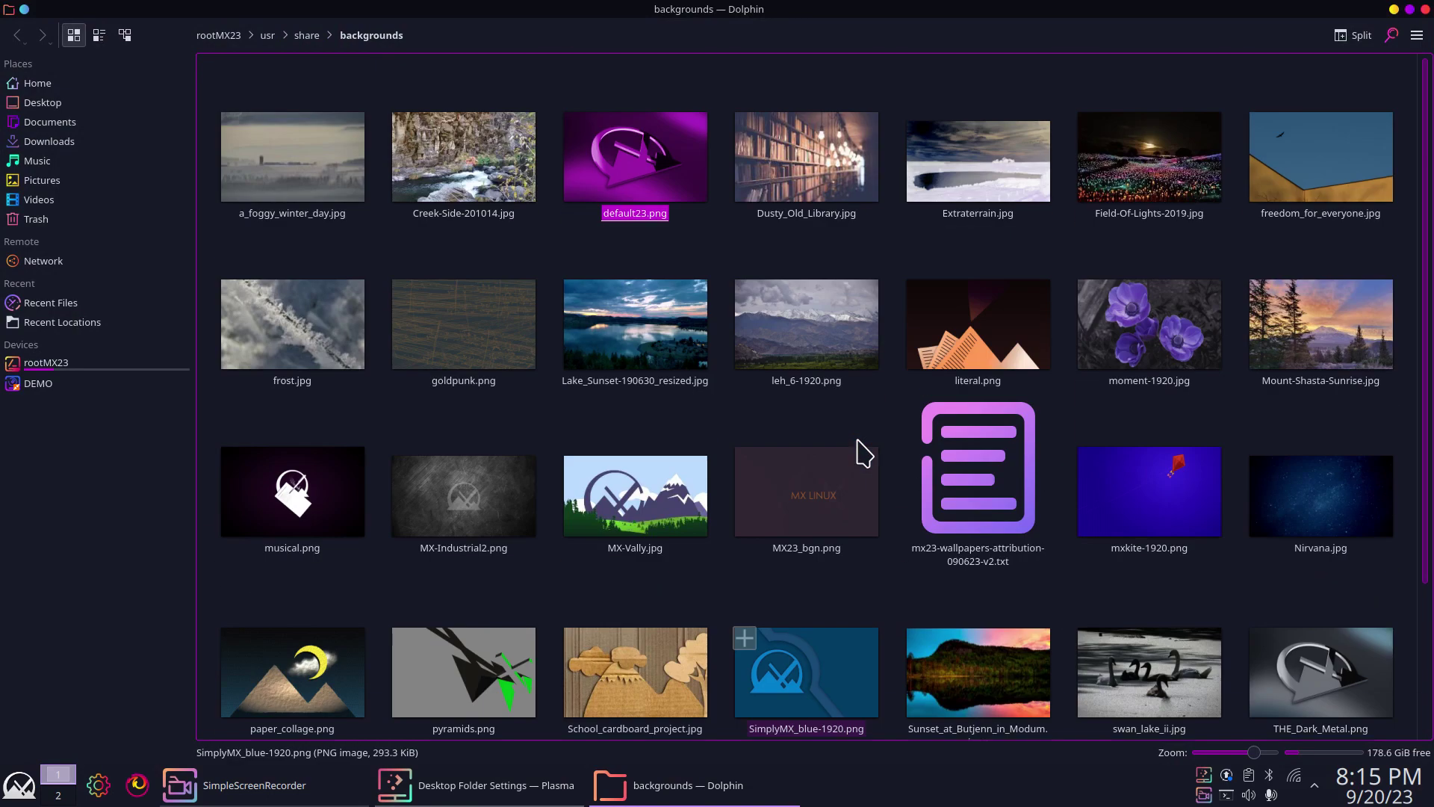
click(1426, 10)
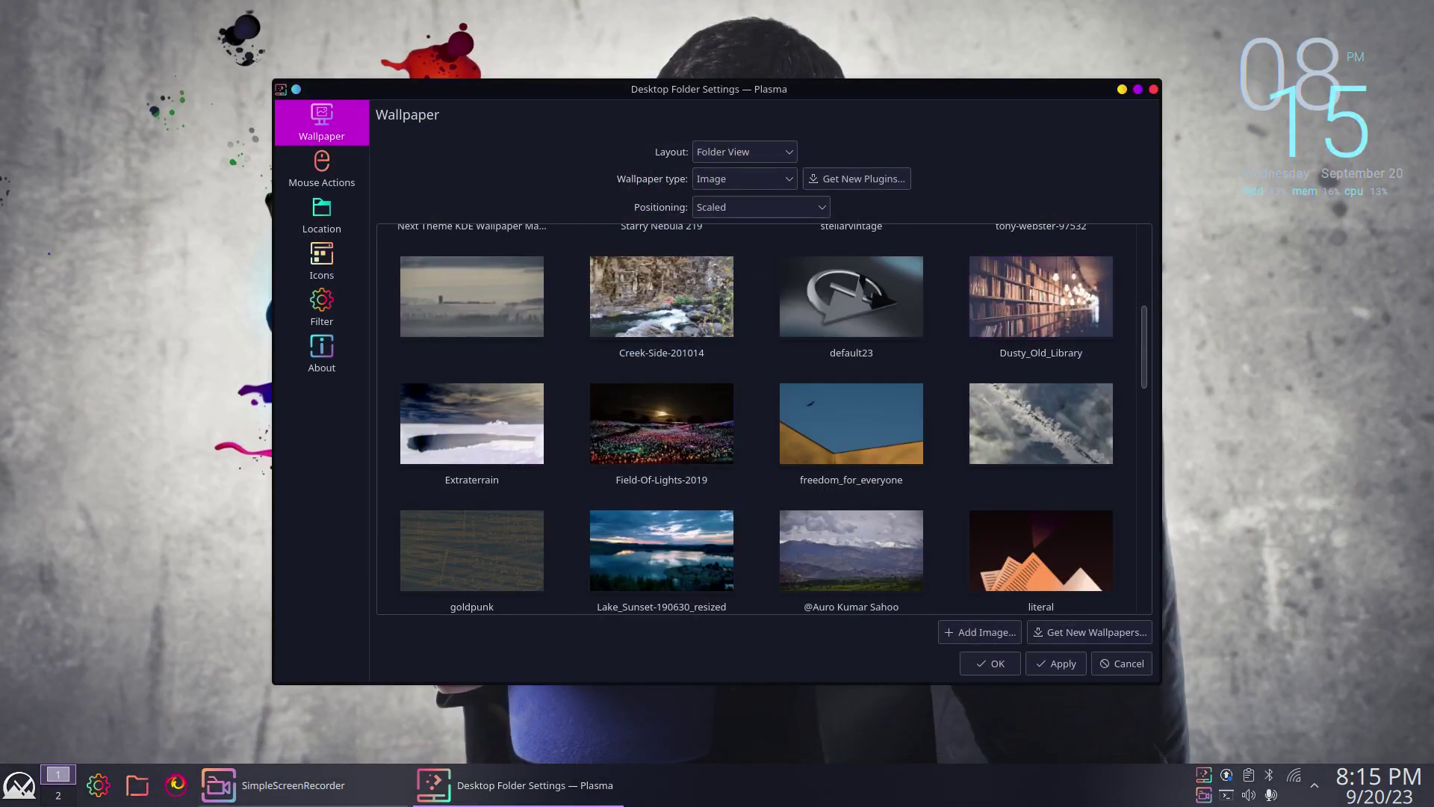
Look through the available wallpapers to the end of the list and return to its beginning.
drag(1144, 348, 1176, 580)
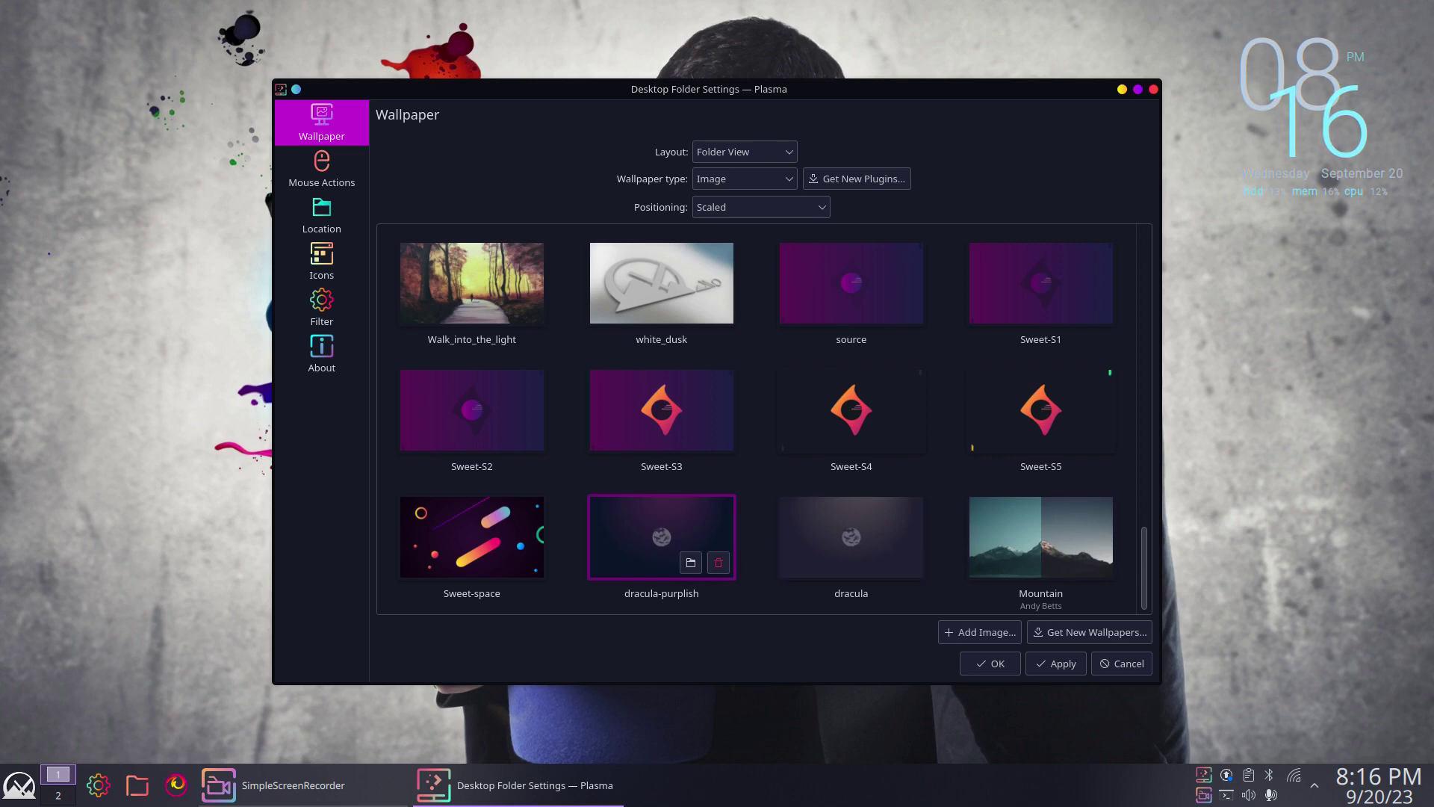
scroll(1144, 567, up, 3)
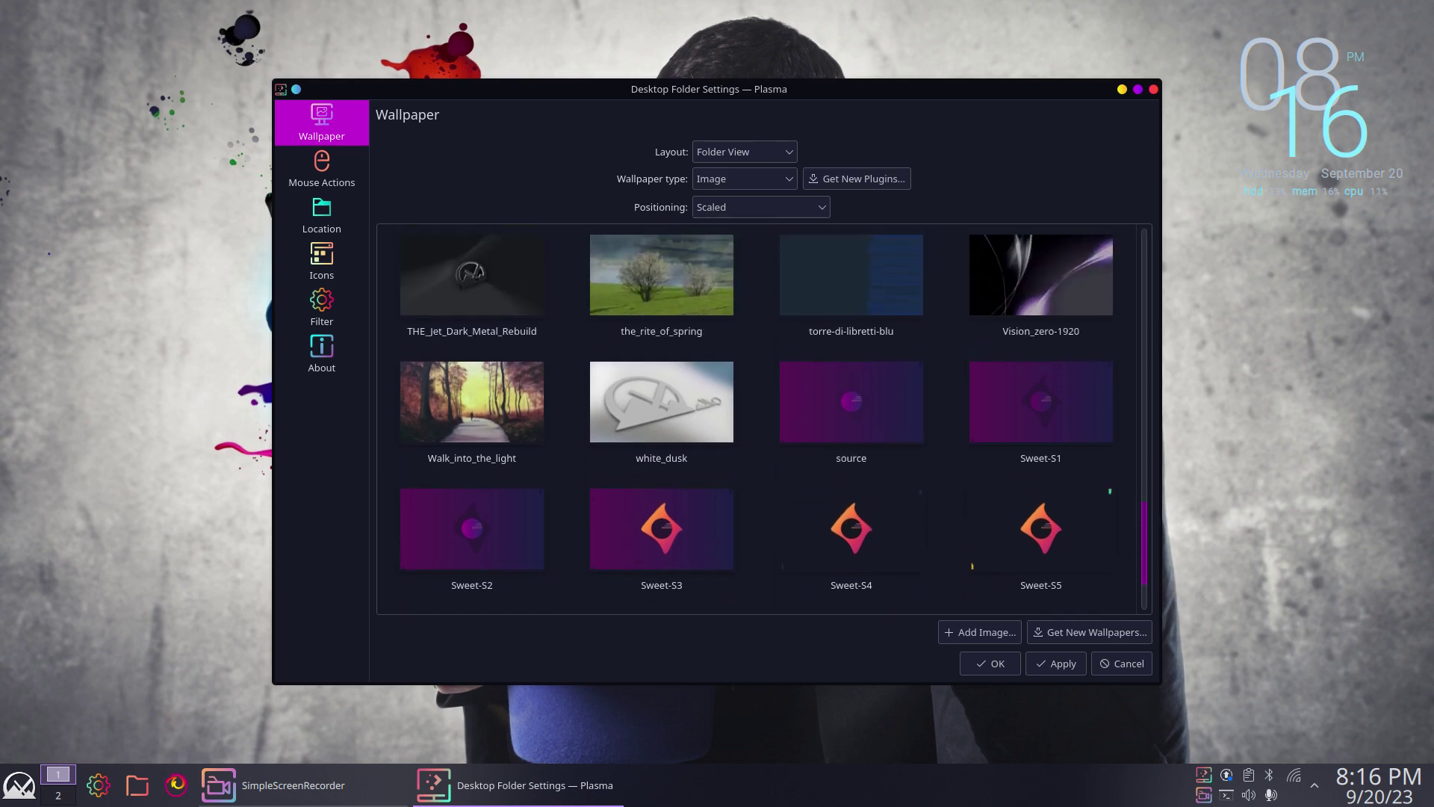
scroll(1144, 538, up, 5)
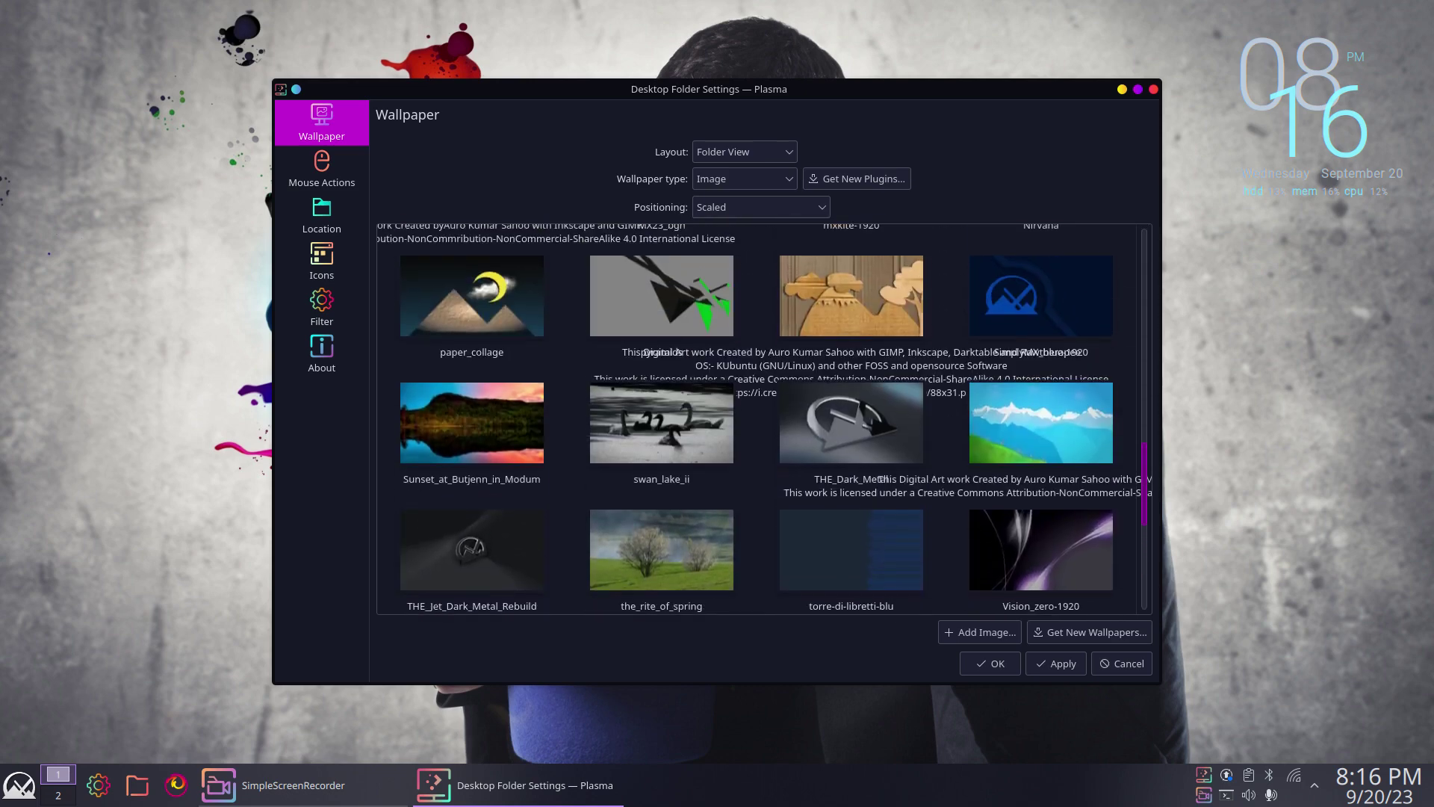
drag(1163, 467, 1173, 282)
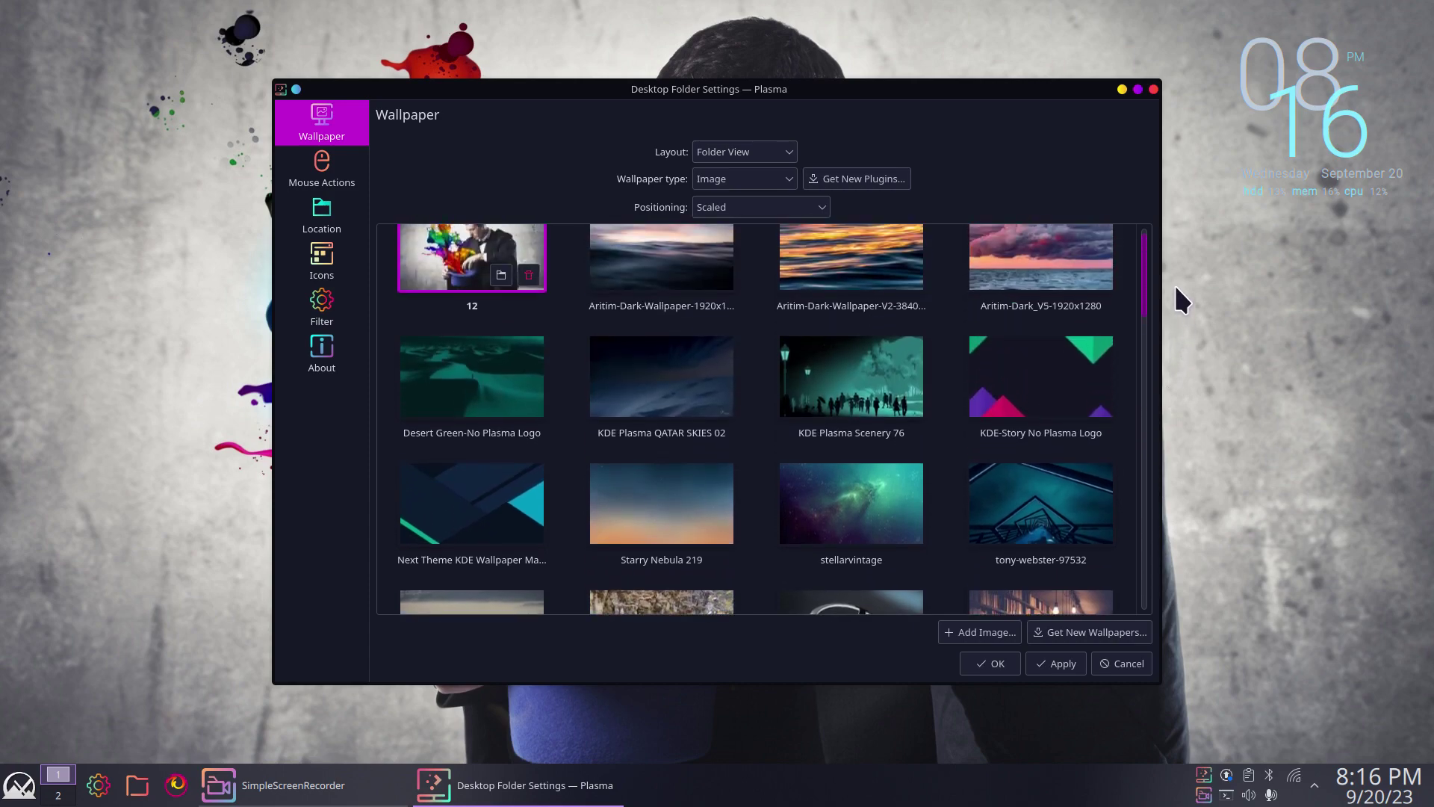
click(1069, 404)
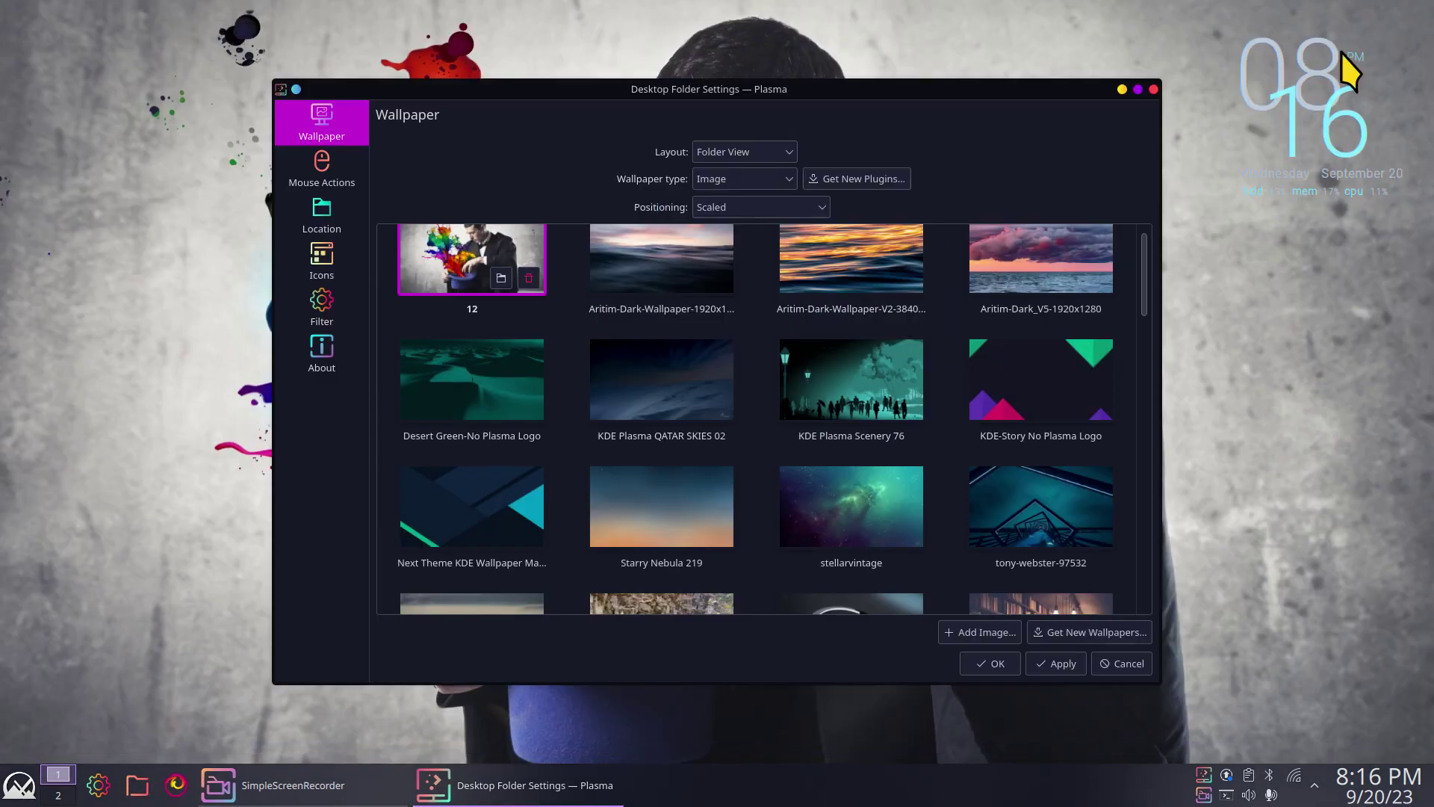
Close the desktop wallpaper settings and discard the pending changes.
click(1423, 9)
click(1153, 89)
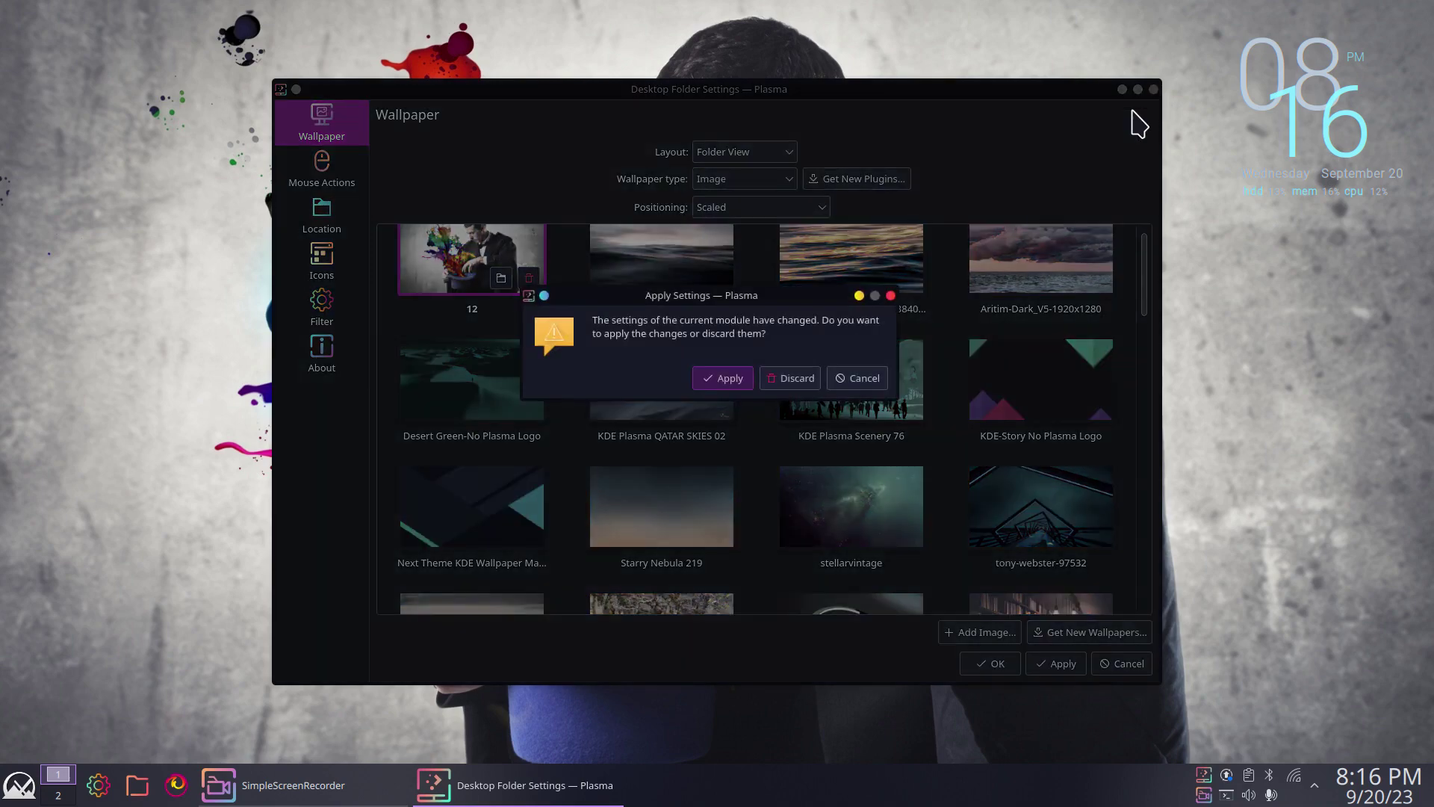
click(791, 378)
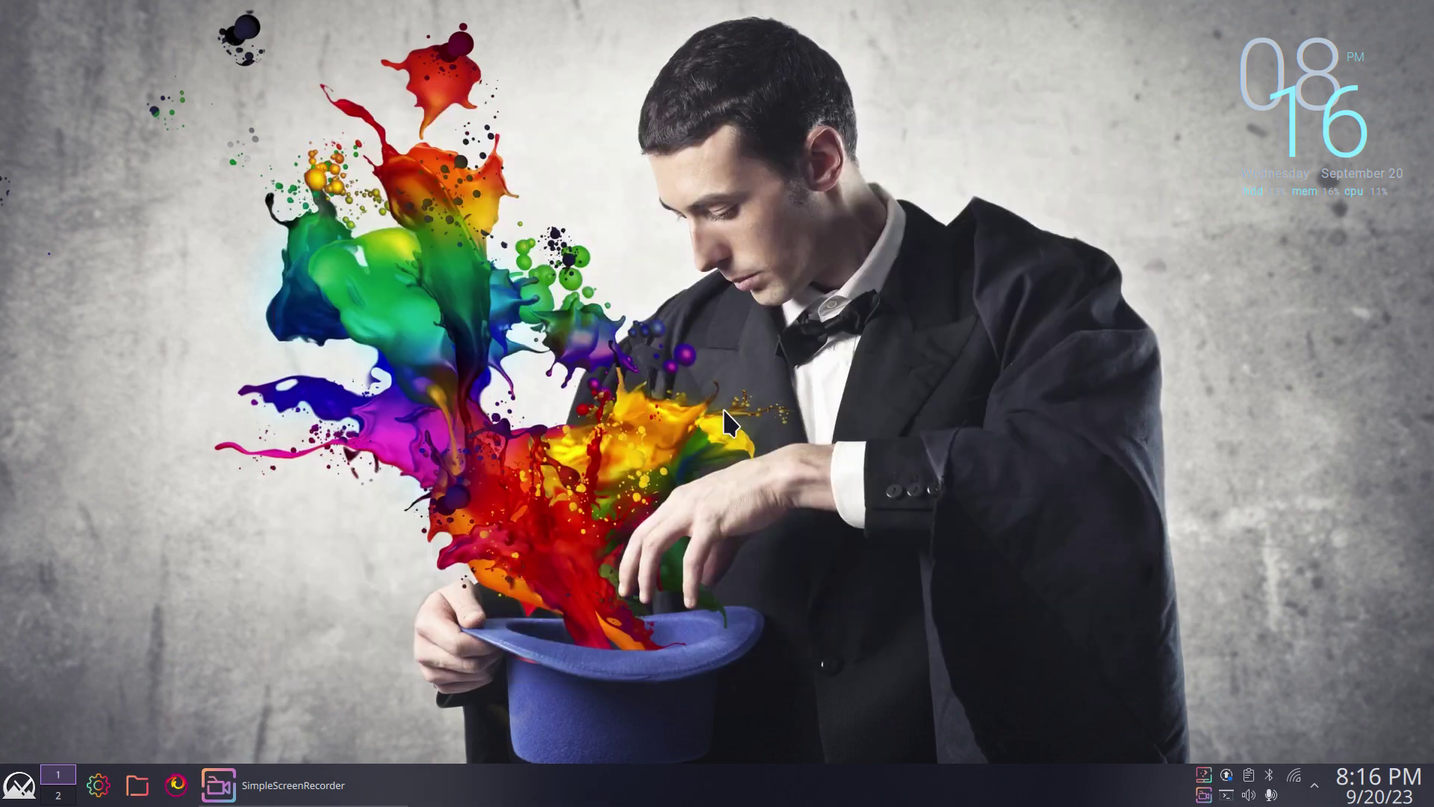
Reopen the desktop wallpaper settings and set default23 as the desktop wallpaper.
right_click(529, 228)
click(567, 235)
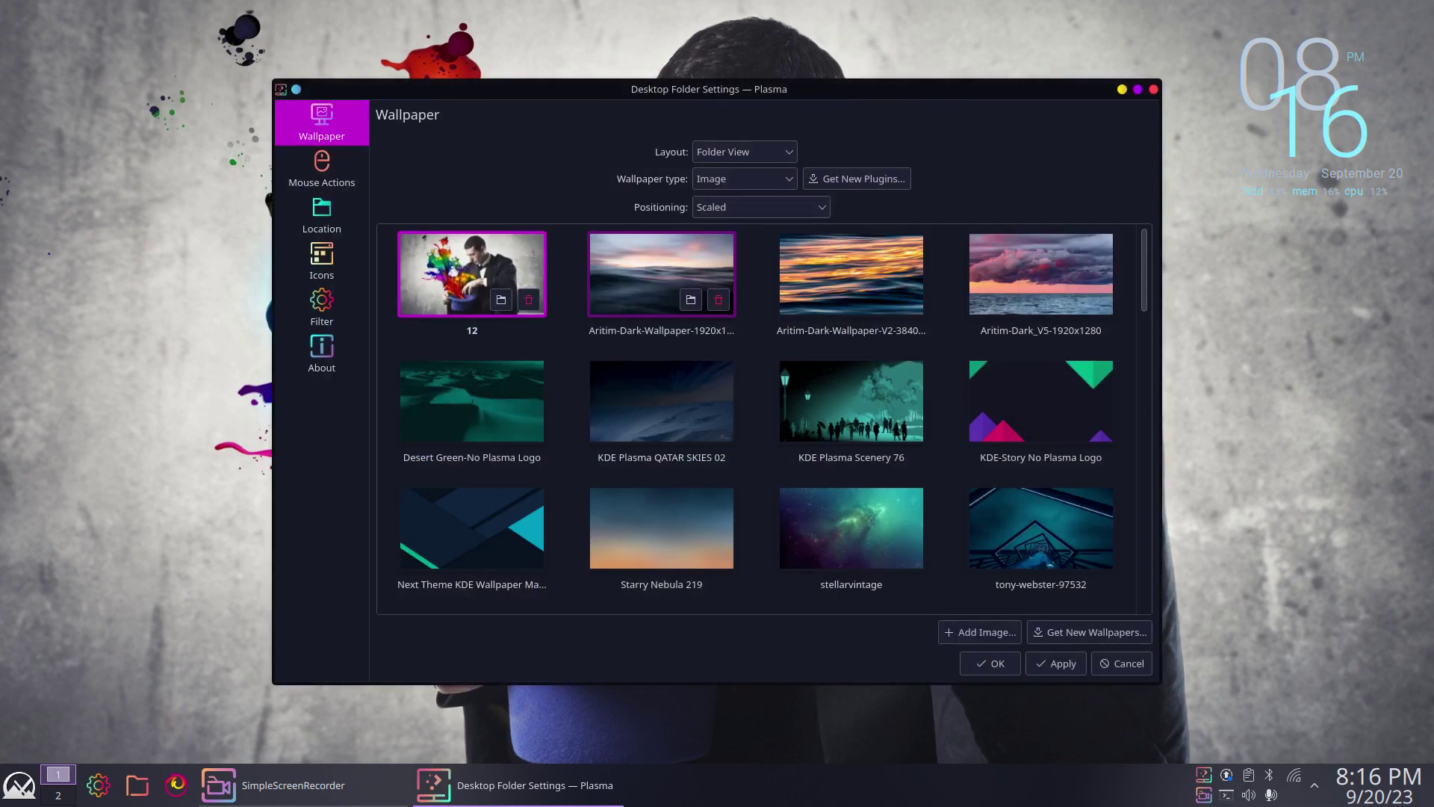
scroll(662, 373, down, 2)
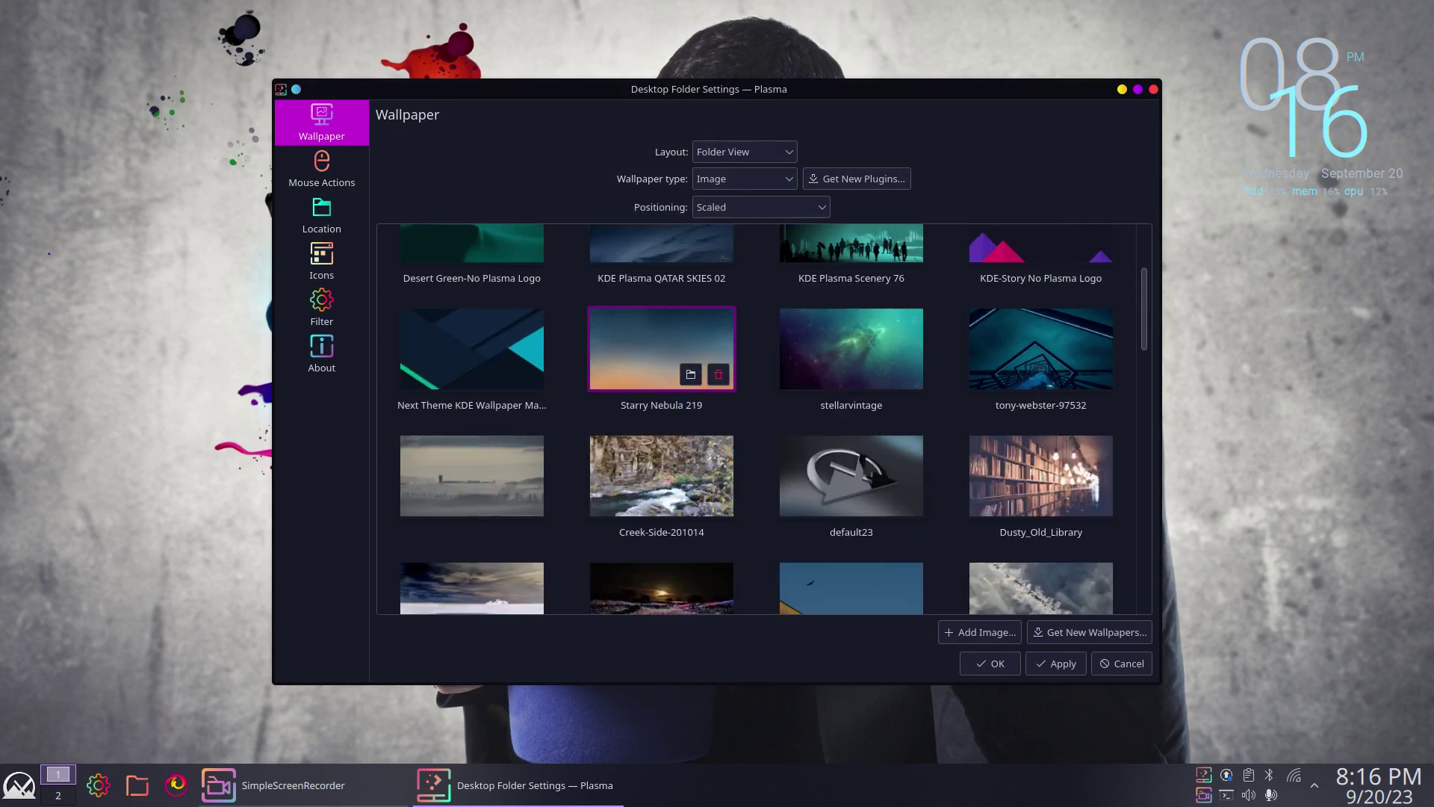
click(851, 476)
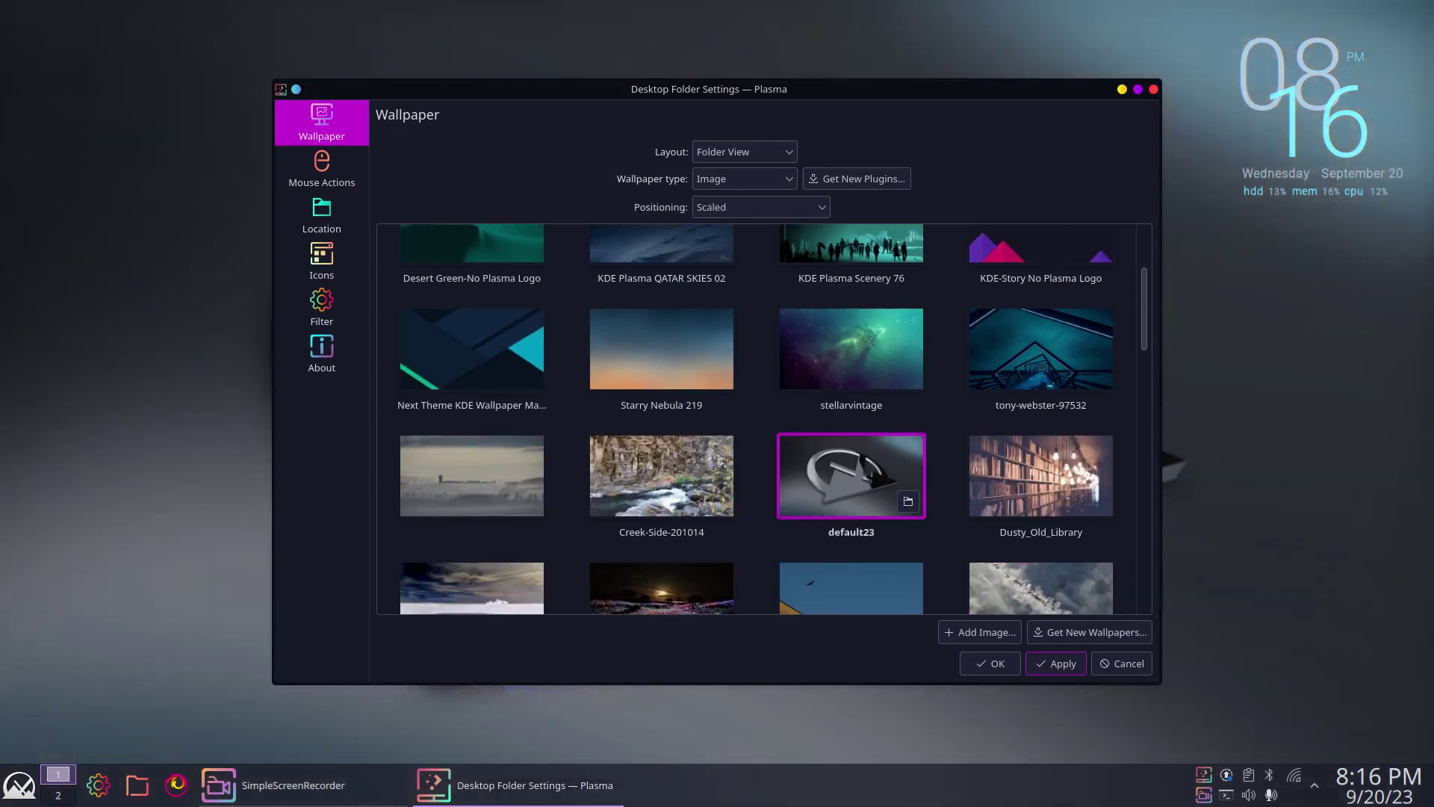
click(993, 671)
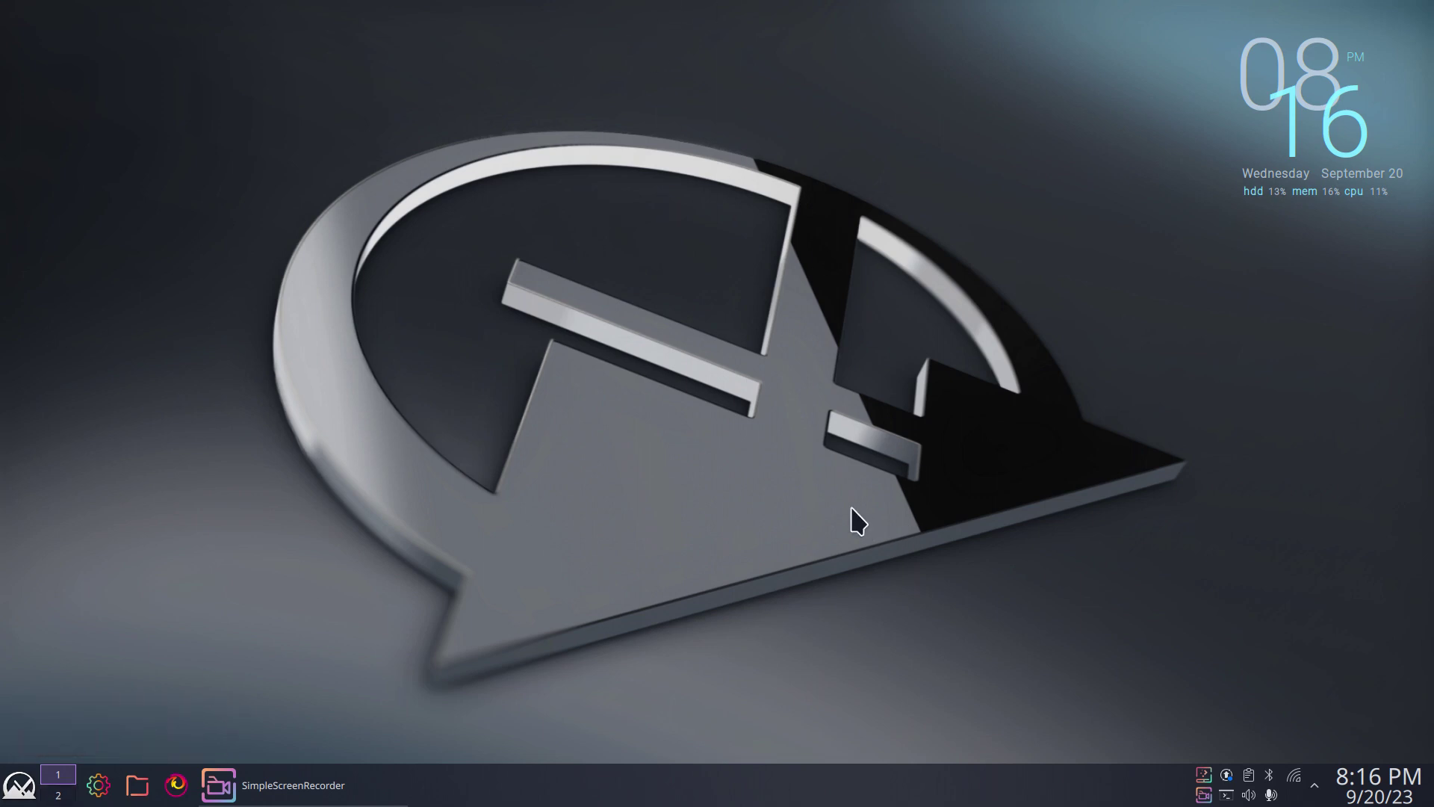
Search for "twe" to open MX Tweak, view its Plasma options and close it.
key(alt+space)
text(twe)
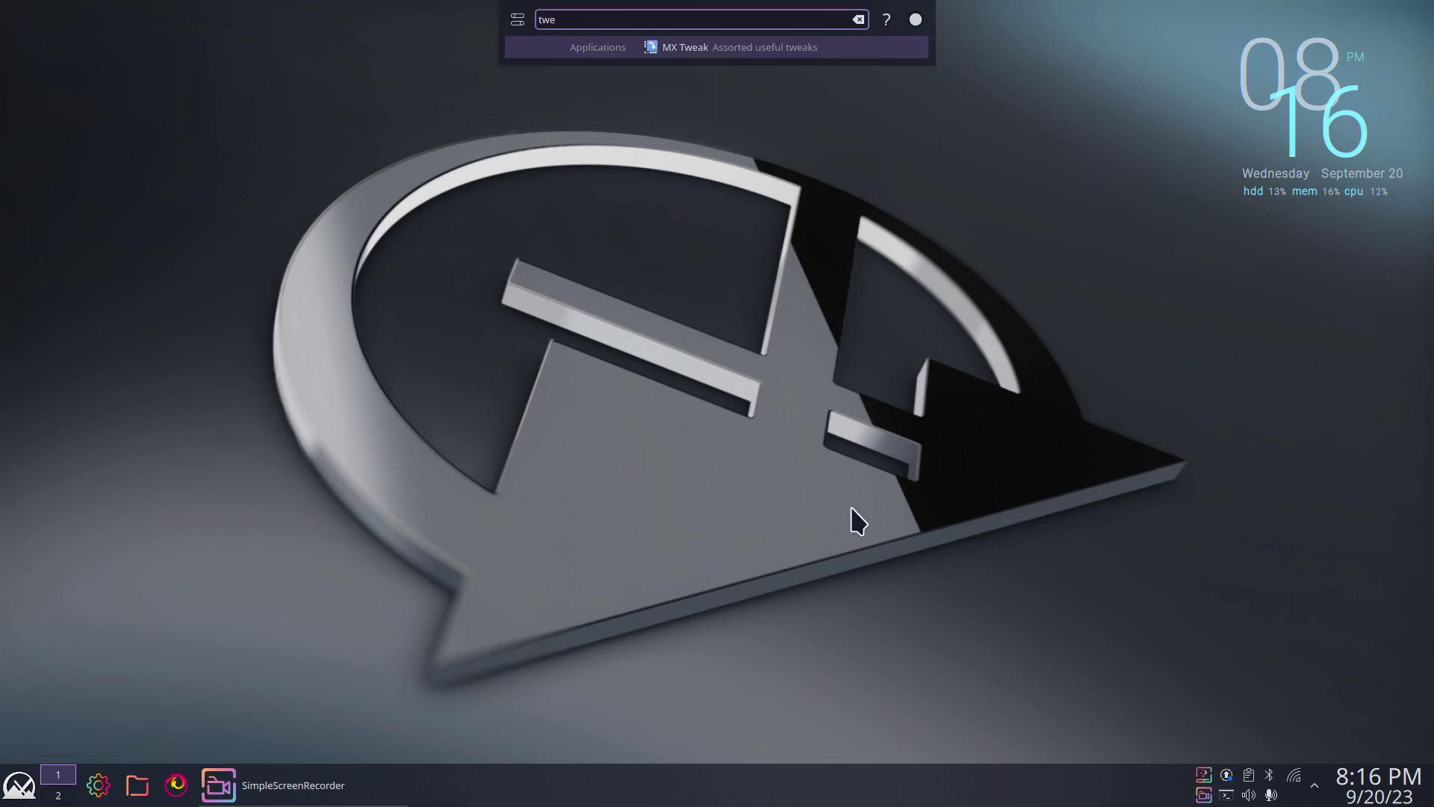
click(676, 48)
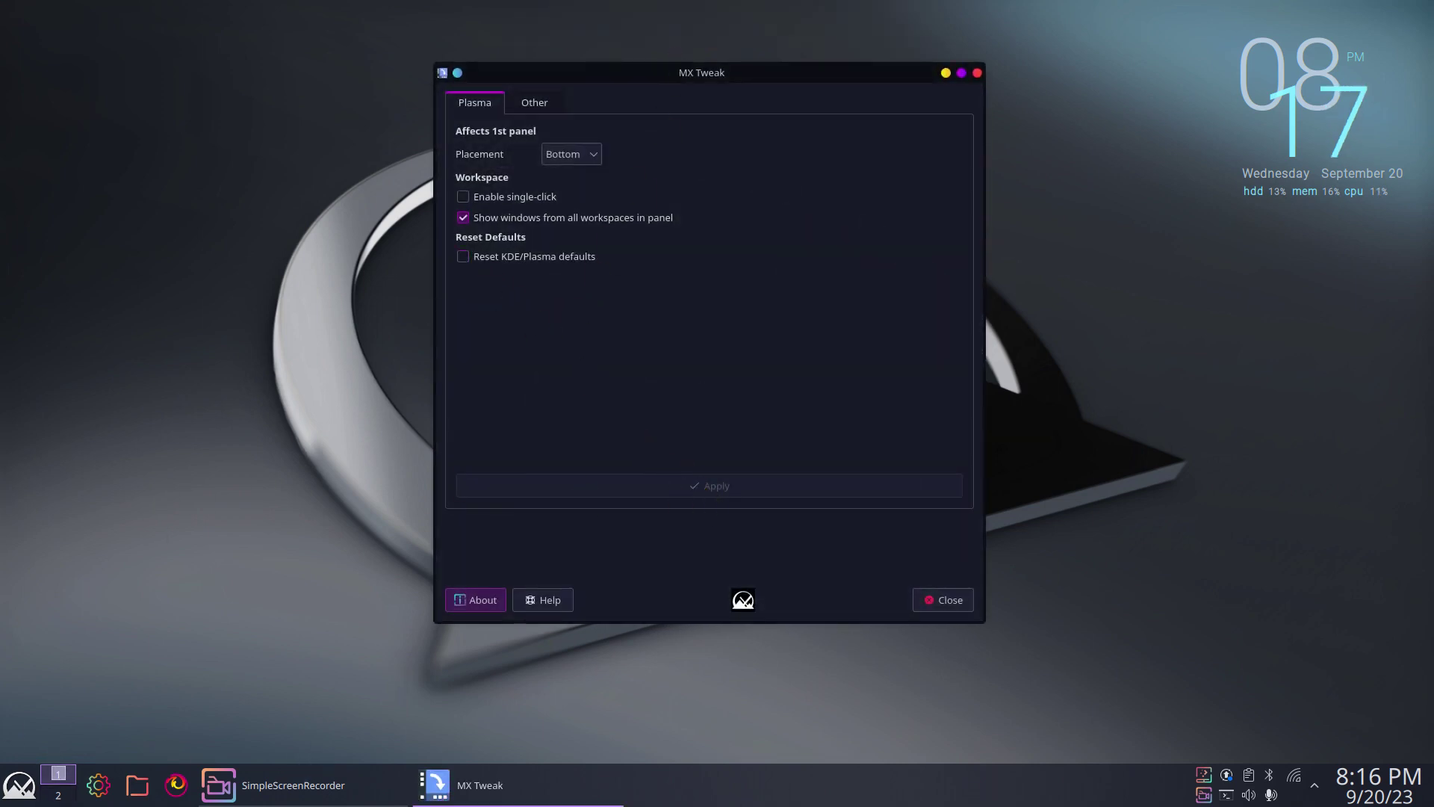
click(946, 600)
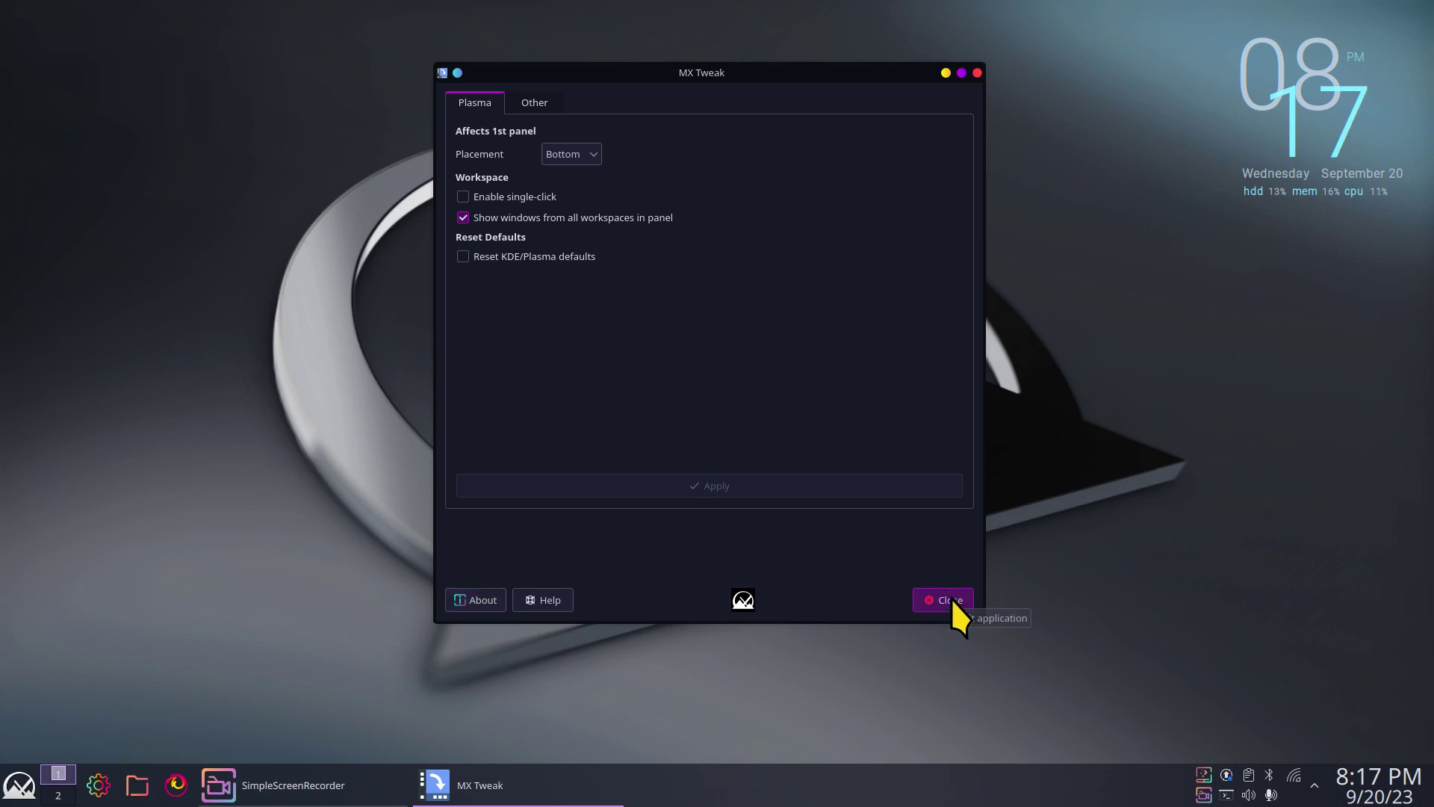
Open the Global Theme settings, view what the Sweet-Ambar-Blue theme would apply and cancel applying it.
click(98, 784)
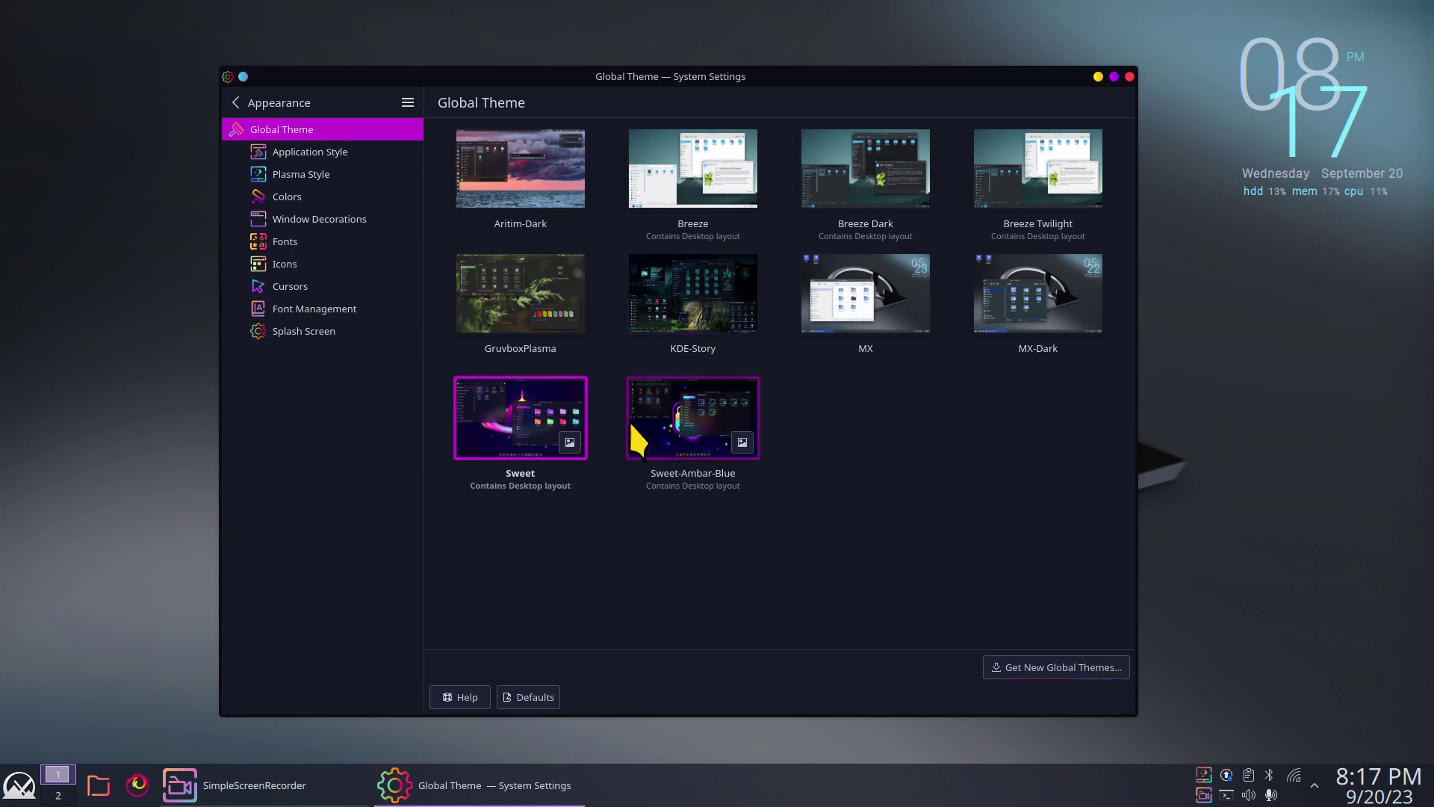
click(662, 413)
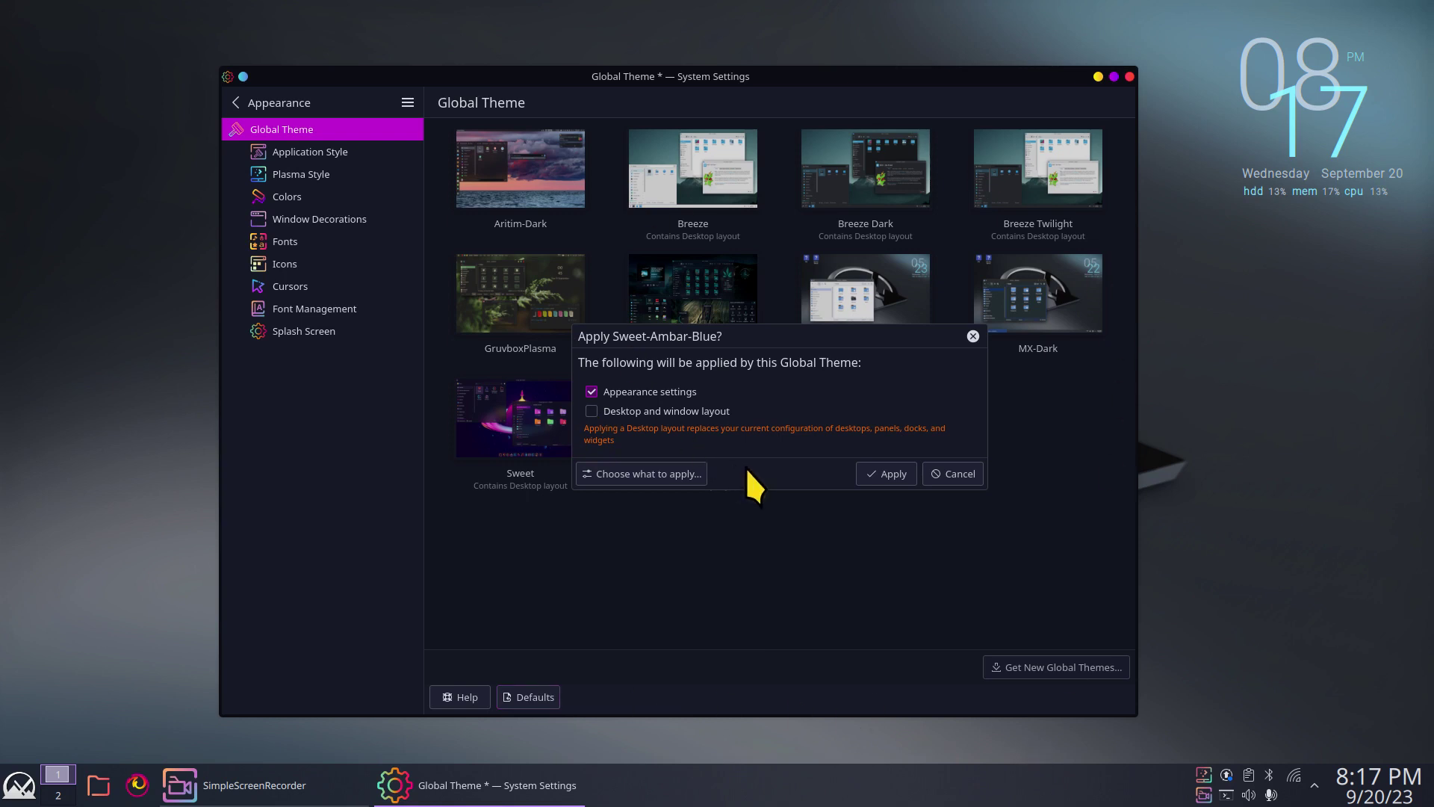
click(953, 472)
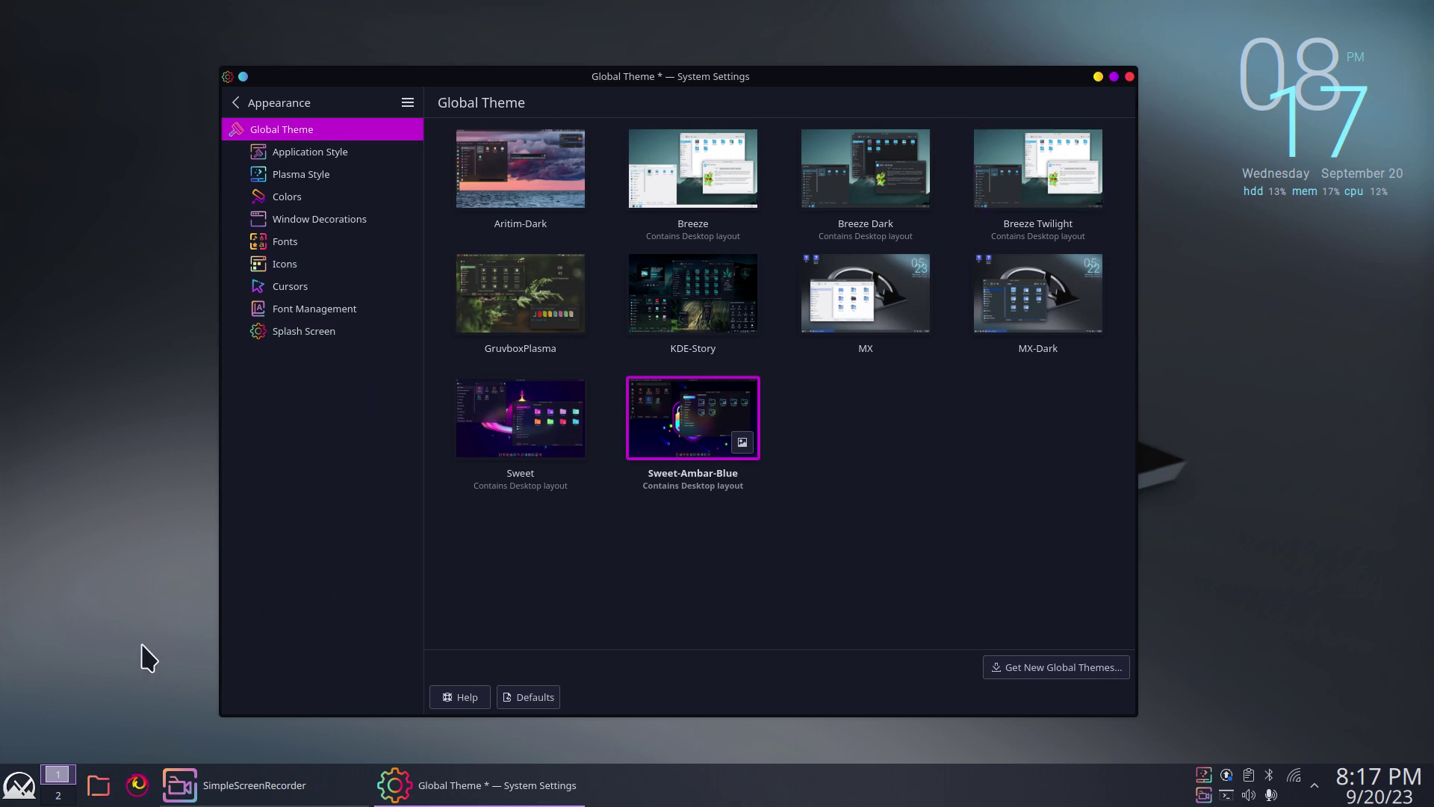
Search the installed applications for "scr" and launch the Spectacle screenshot tool.
click(19, 785)
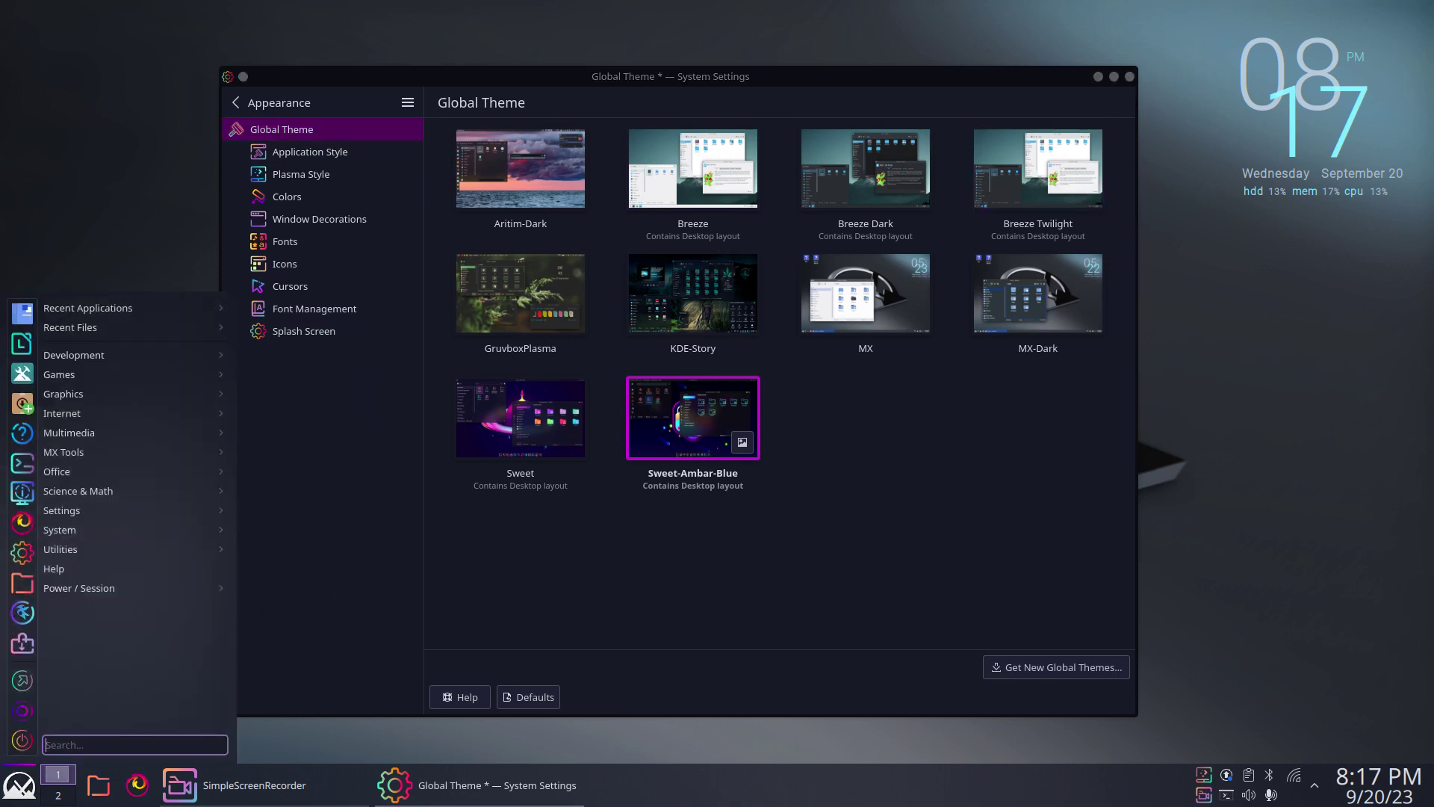
text(scr)
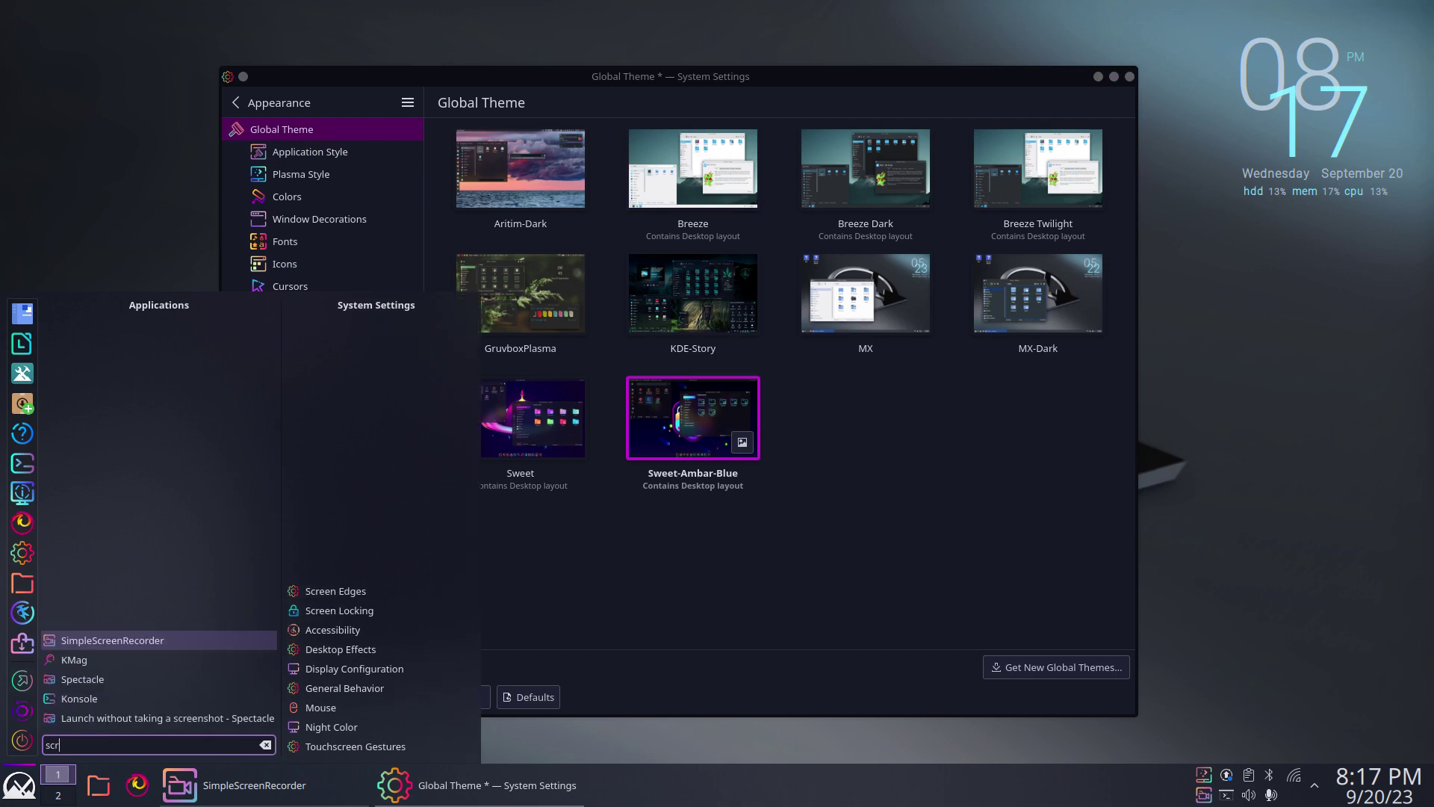
key(Down)
key(Down)
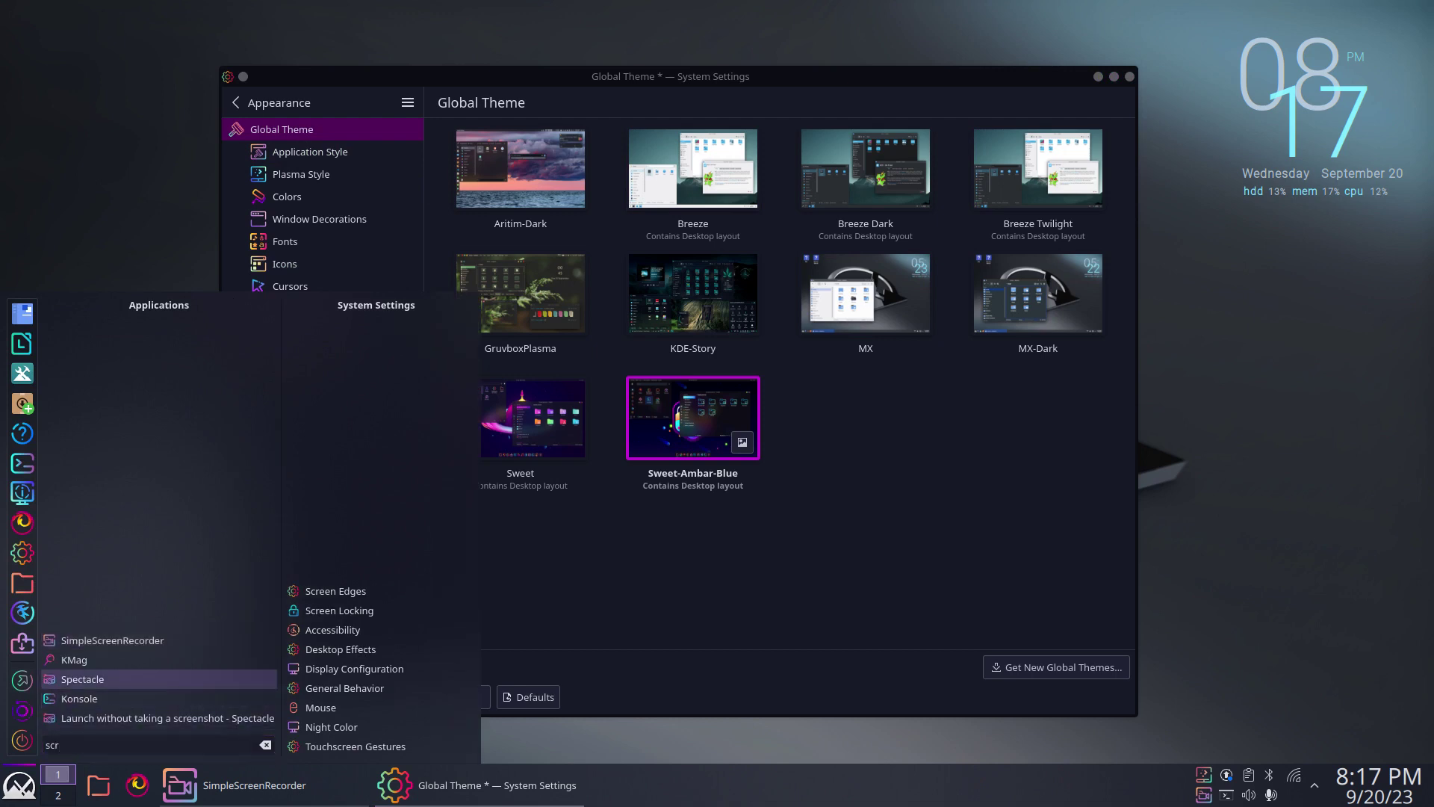
click(150, 745)
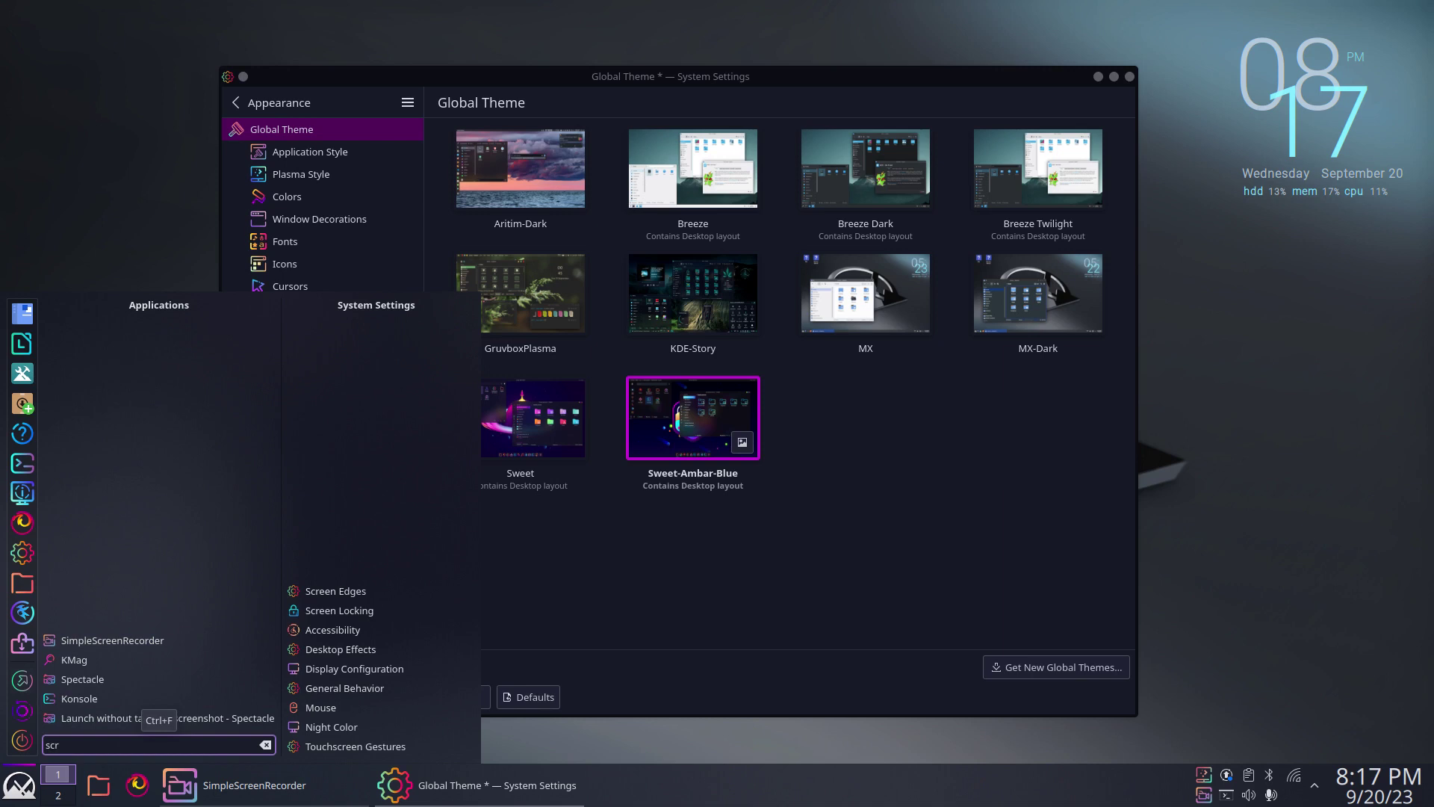
key(Up)
key(Up)
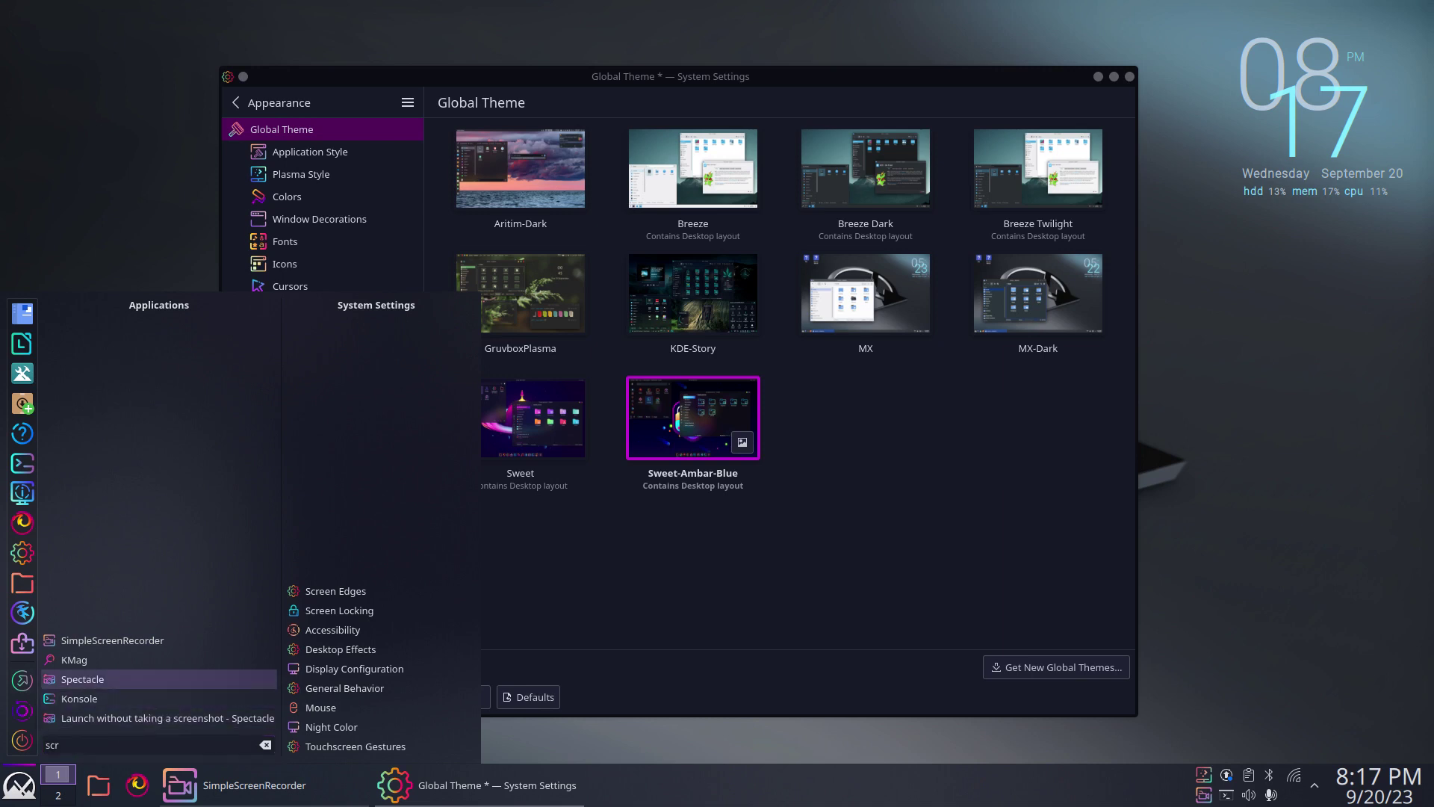
key(Return)
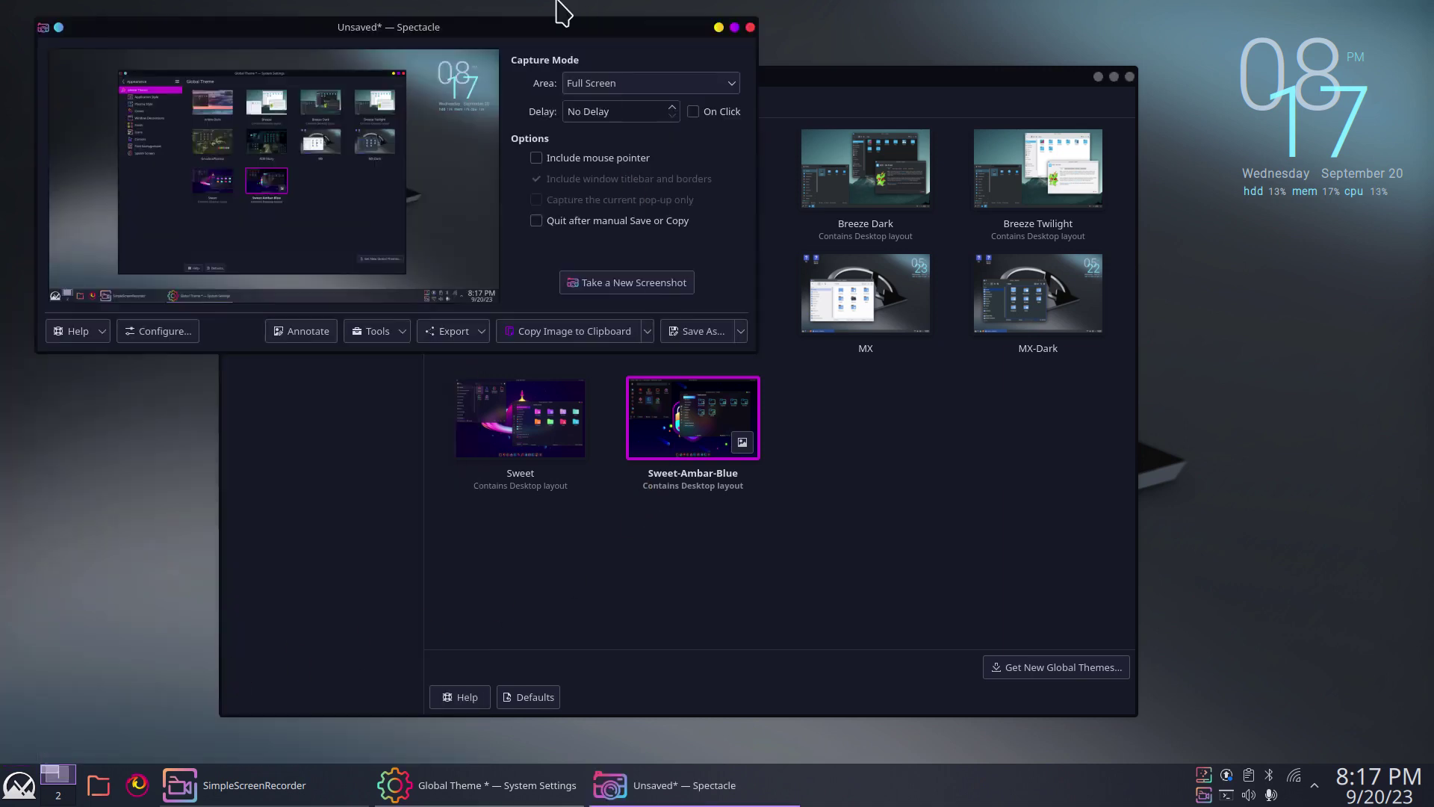
Set the capture area to Active Window, take a new screenshot of the Global Theme window and close Spectacle without saving.
drag(542, 27, 856, 288)
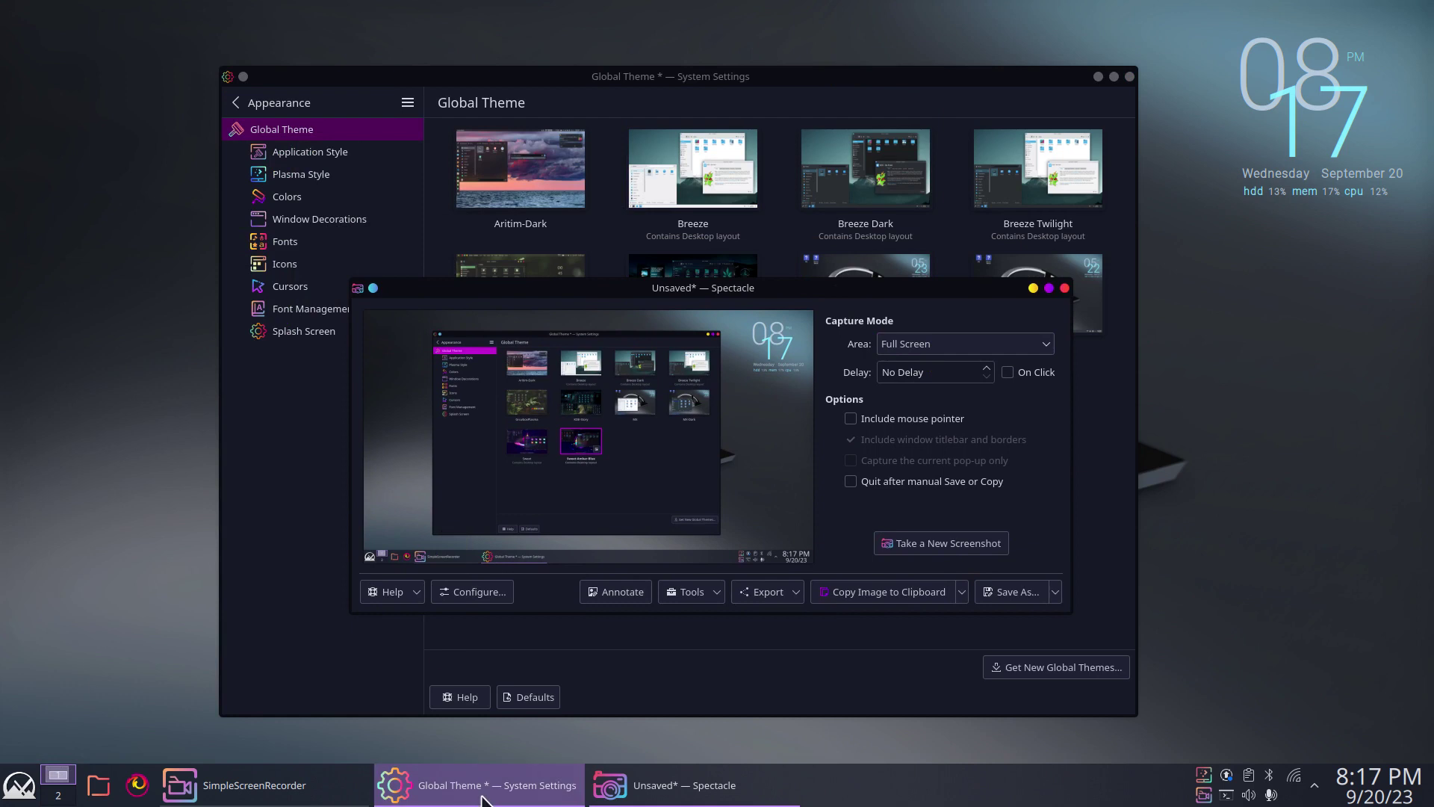
click(925, 344)
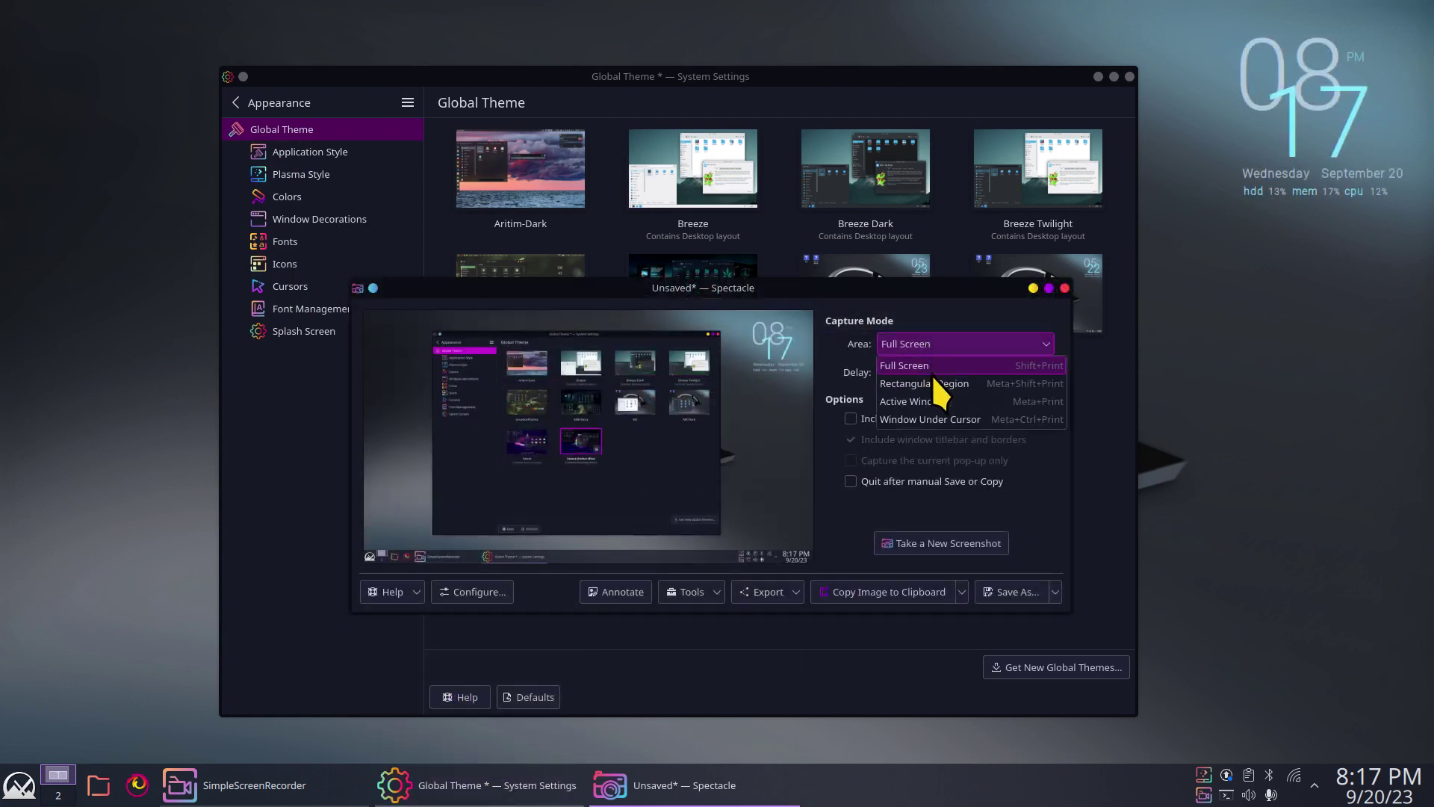
click(934, 402)
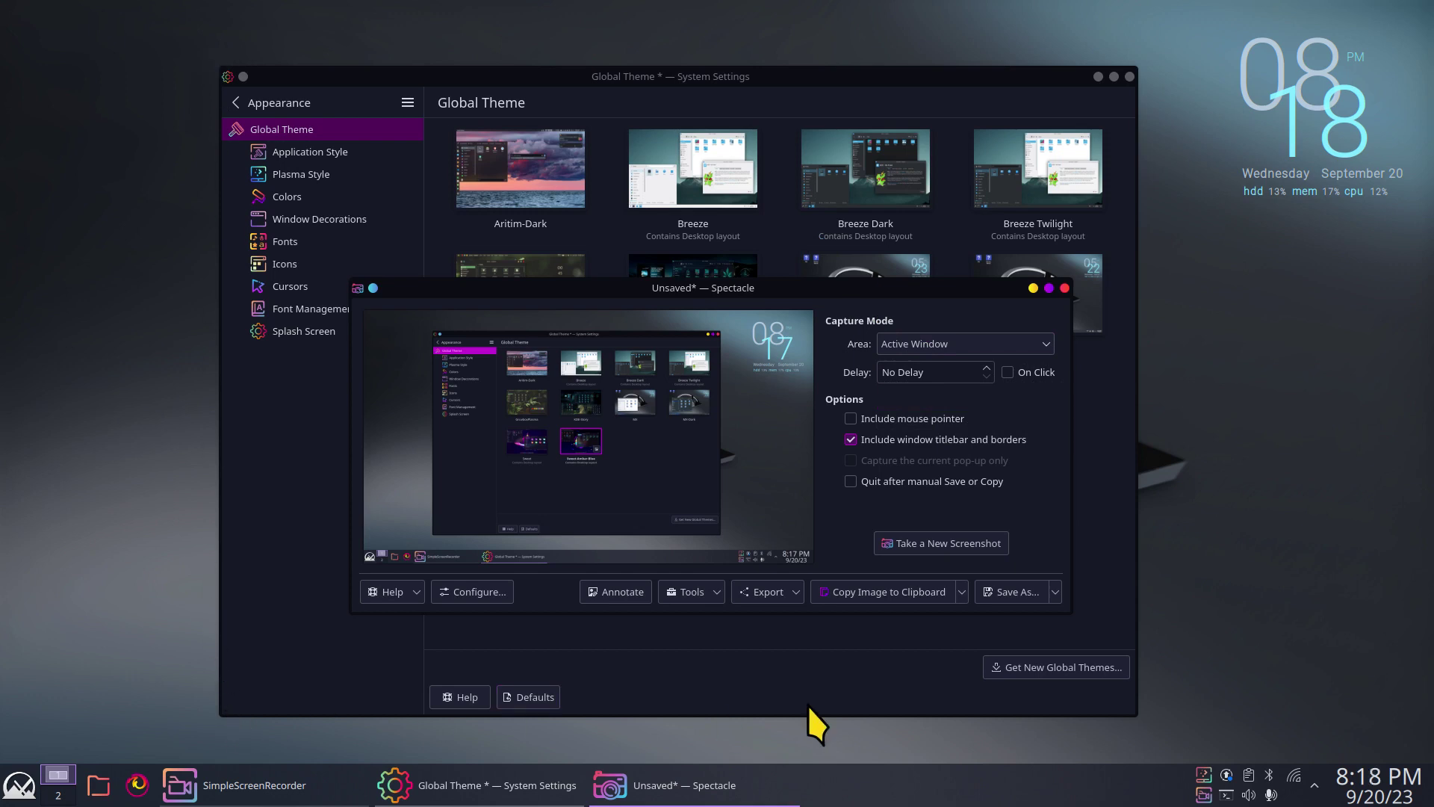
drag(778, 291, 743, 265)
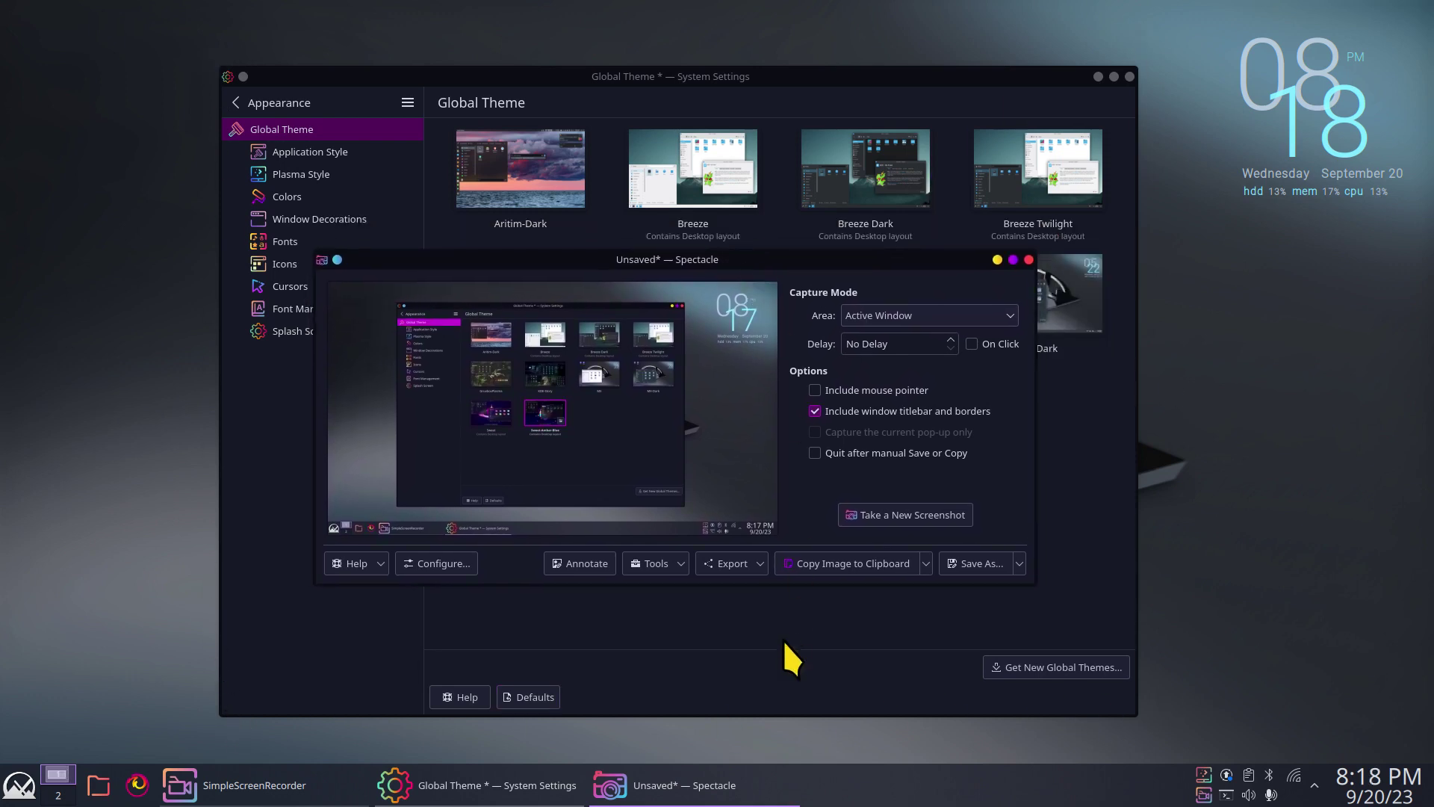
click(890, 515)
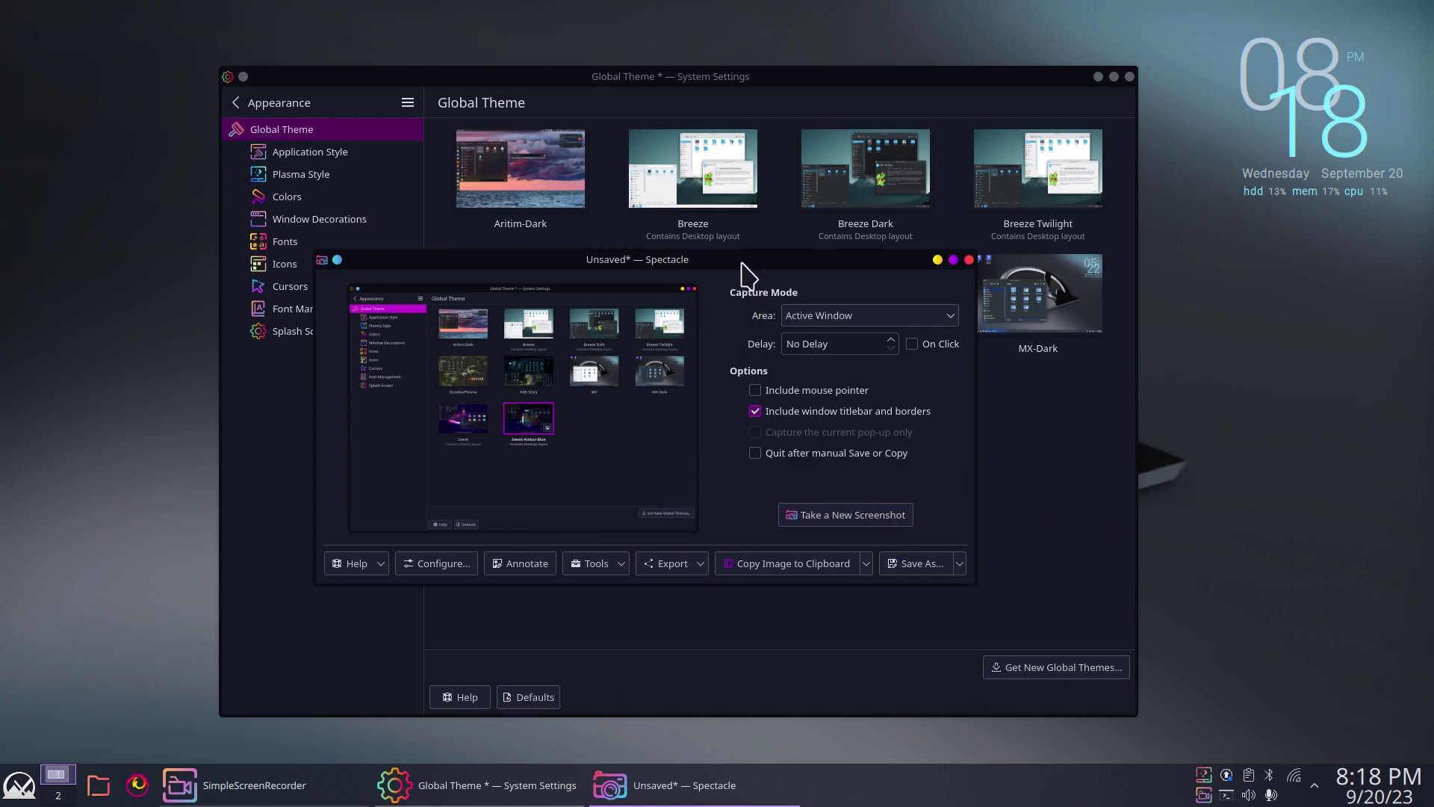
drag(740, 260, 803, 151)
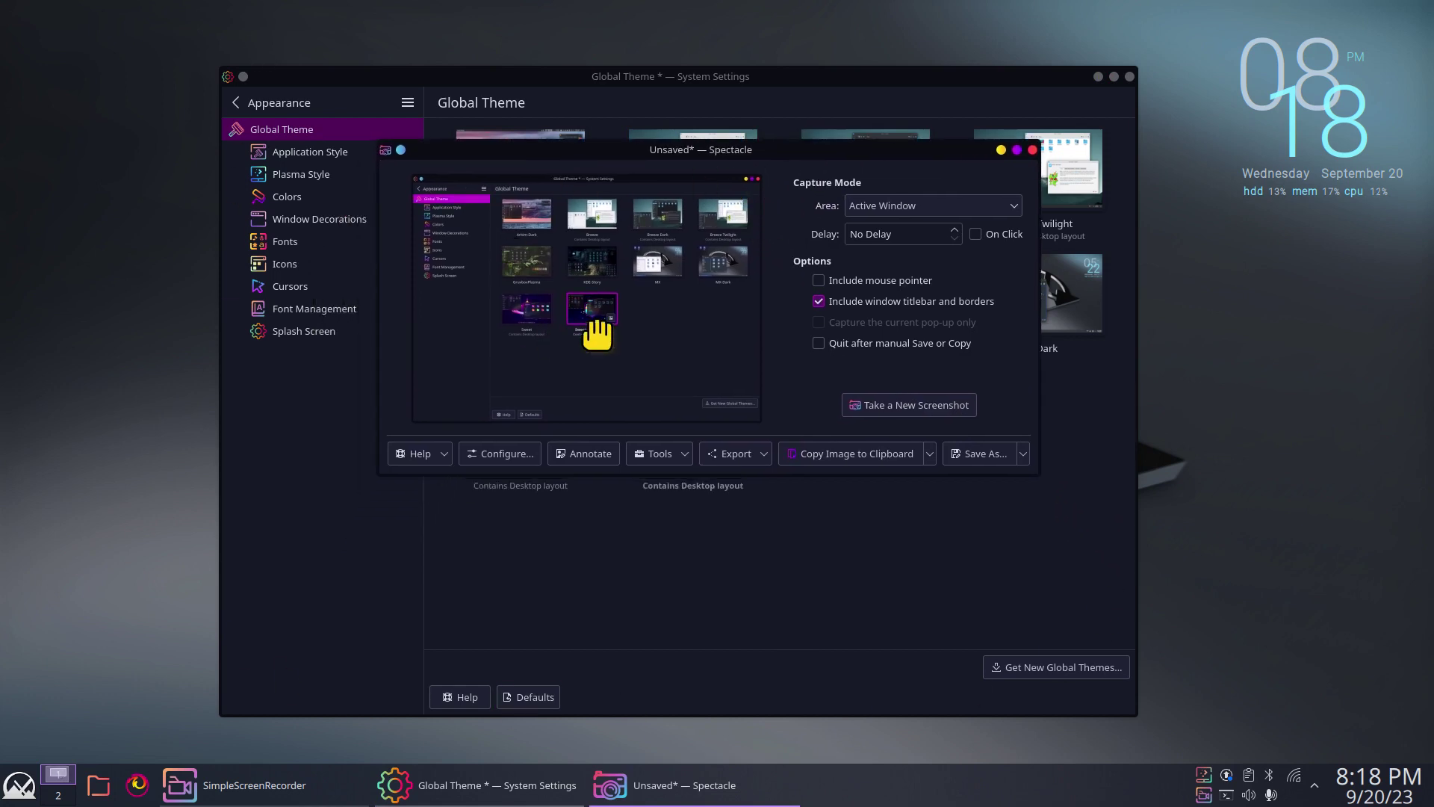
click(1033, 150)
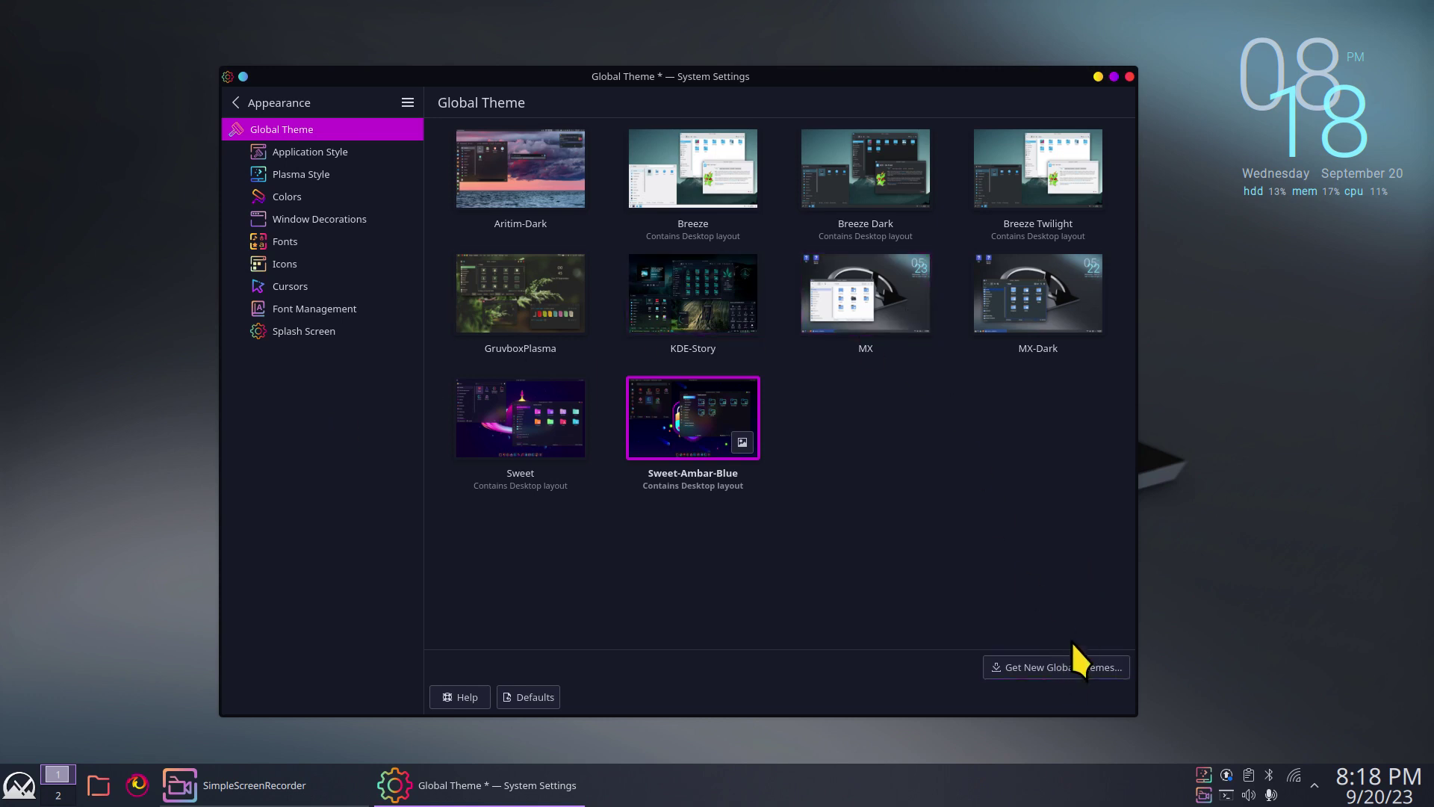
Open the download window for new global themes, highlight the notice about user-uploaded content and close the window.
click(1061, 666)
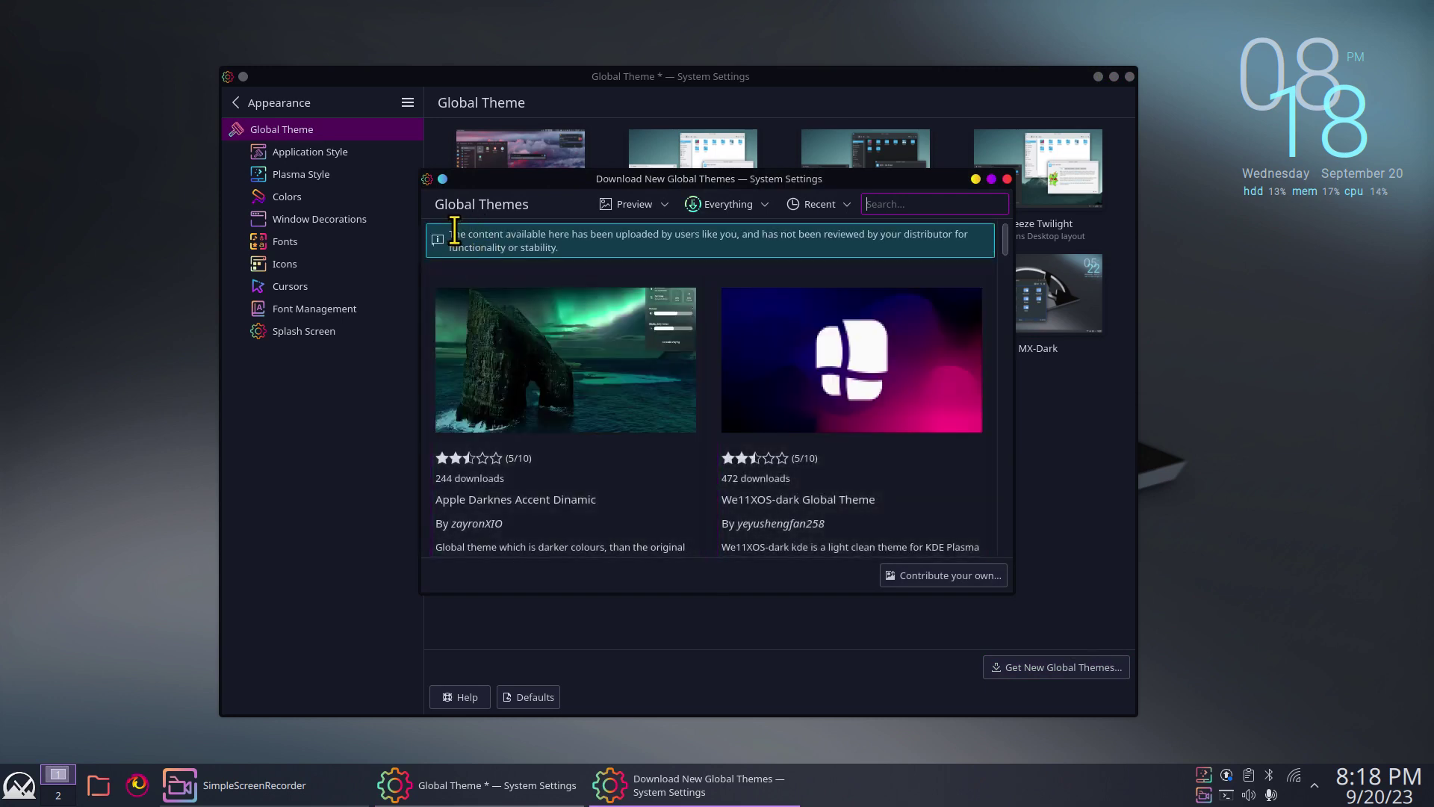
drag(452, 236, 1002, 258)
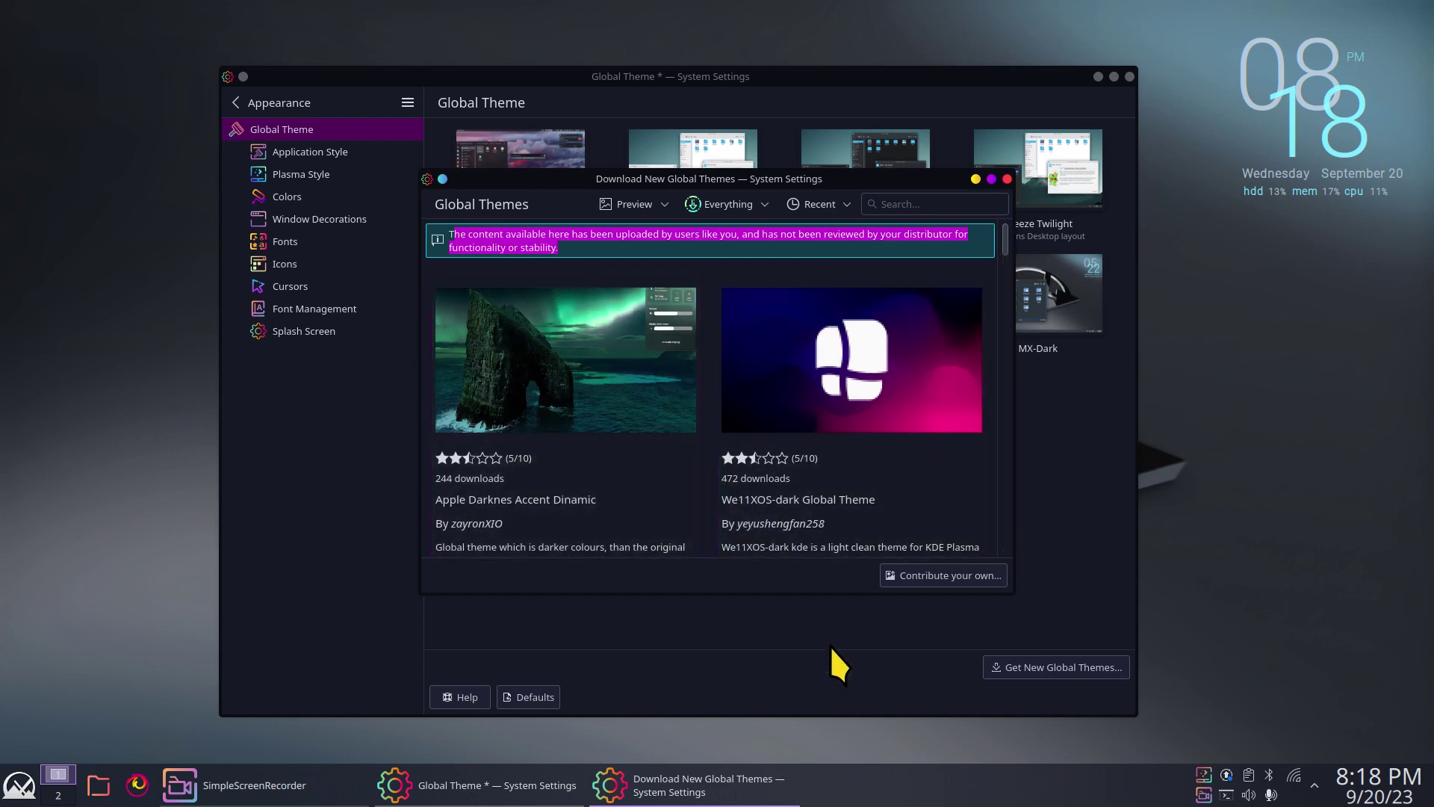
click(1007, 179)
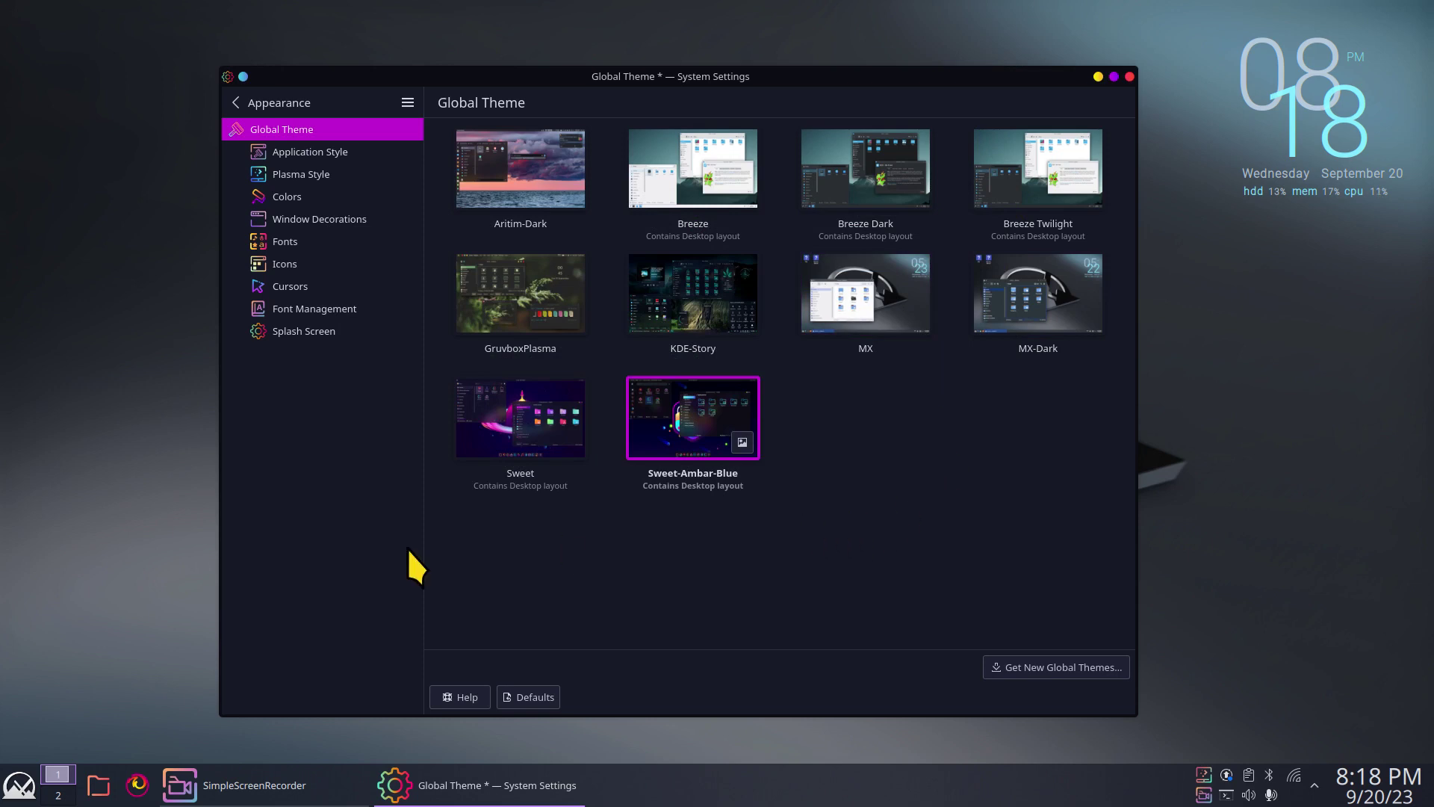
Show the alternative widgets for the application menu, close System Settings and cancel without switching the launcher.
right_click(19, 784)
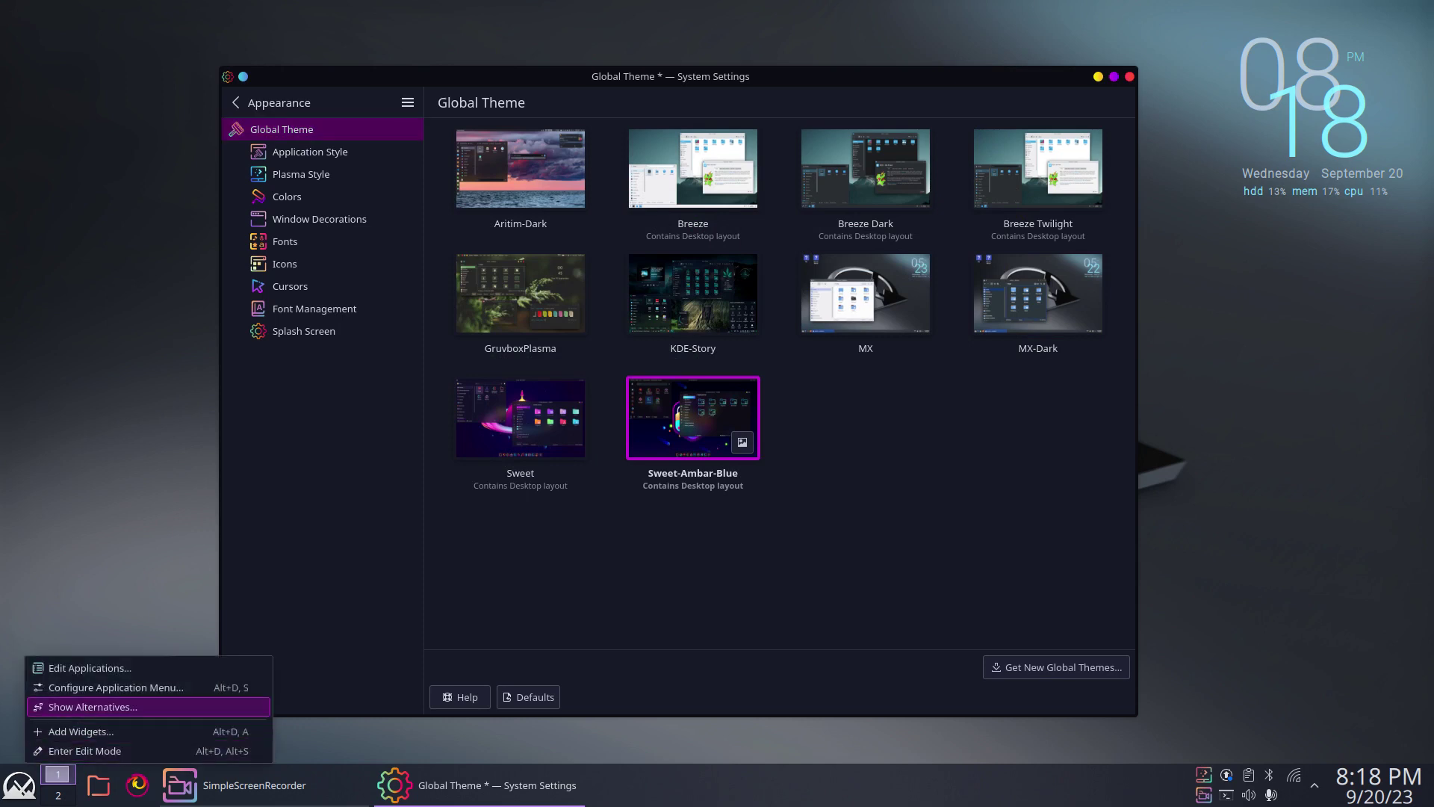
click(90, 706)
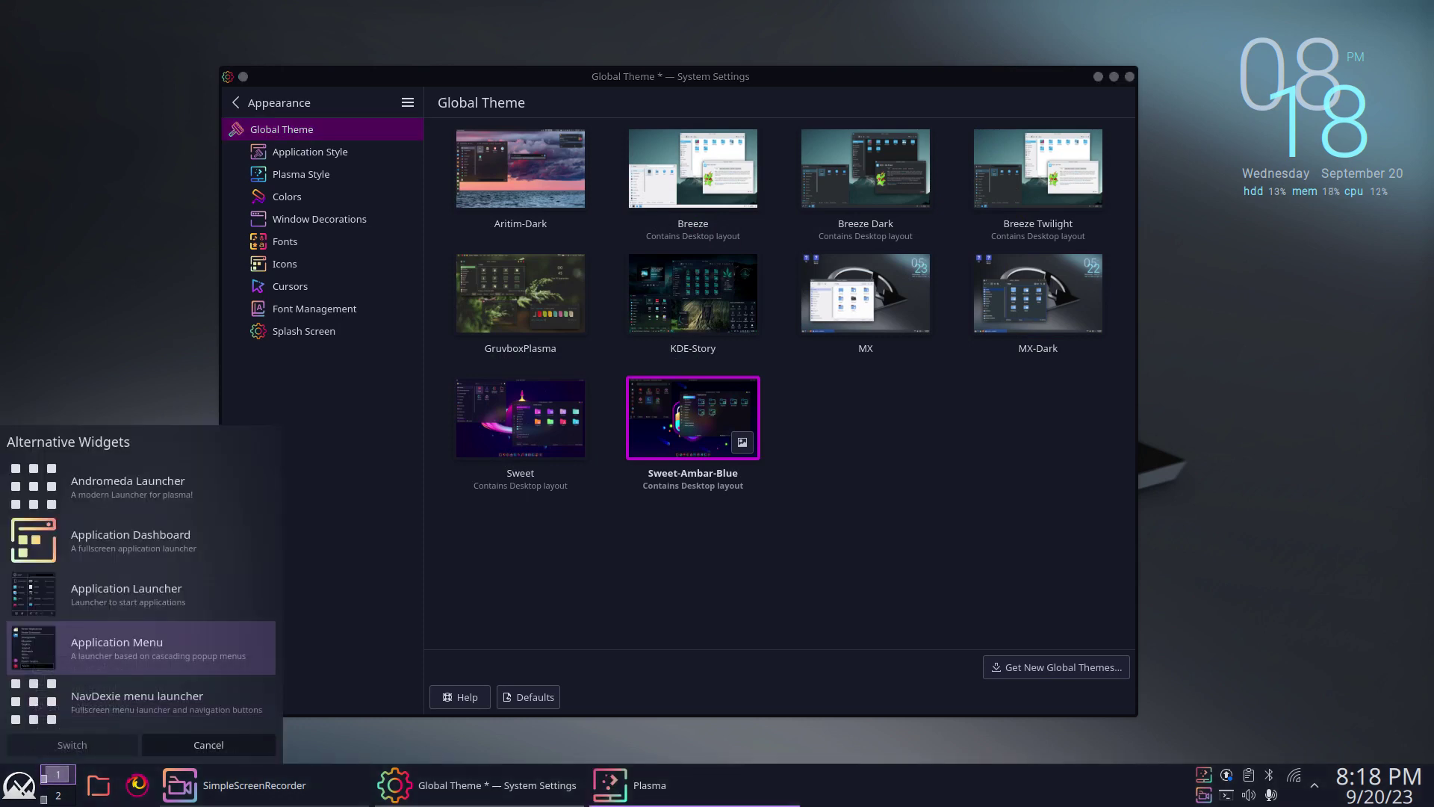
click(1130, 76)
click(720, 396)
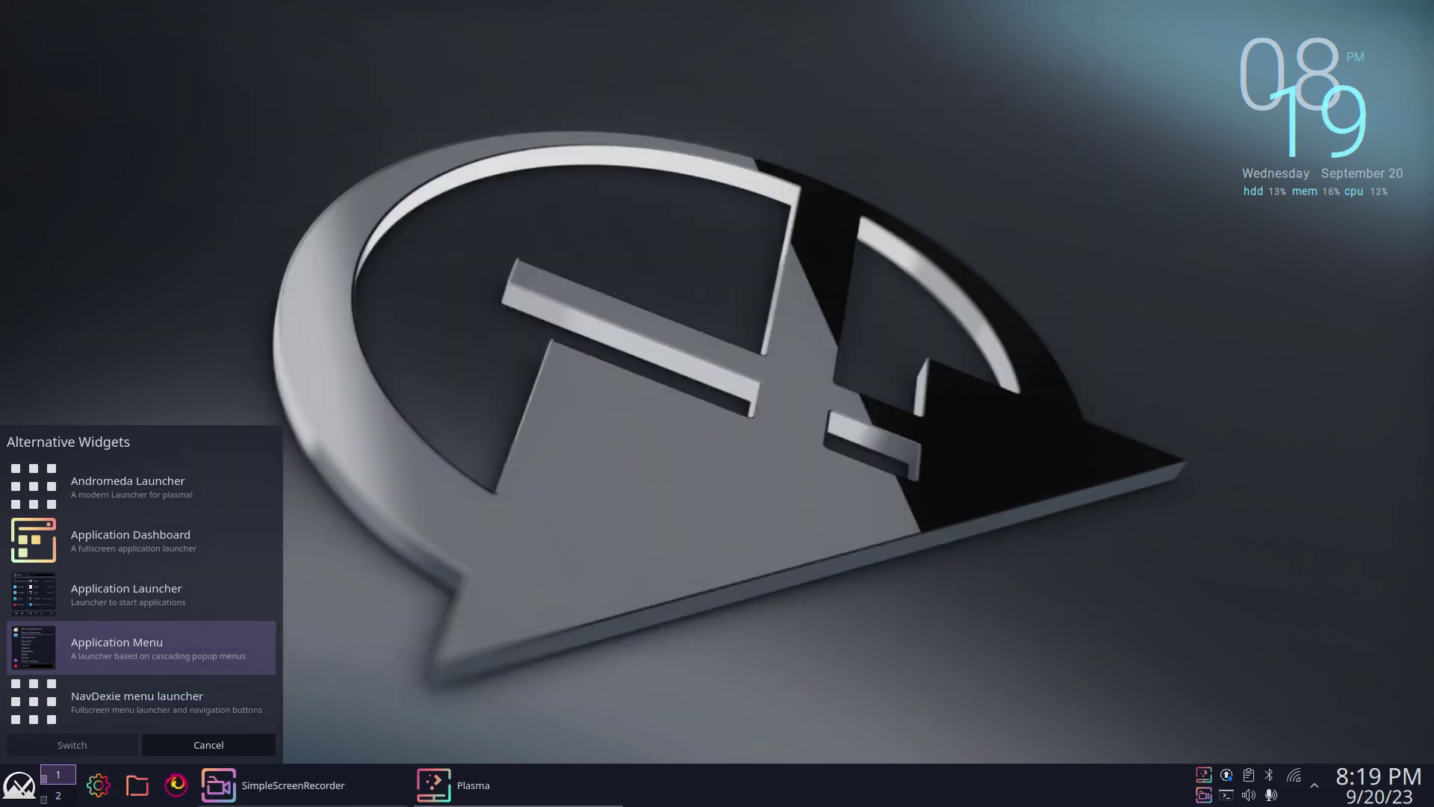
click(224, 744)
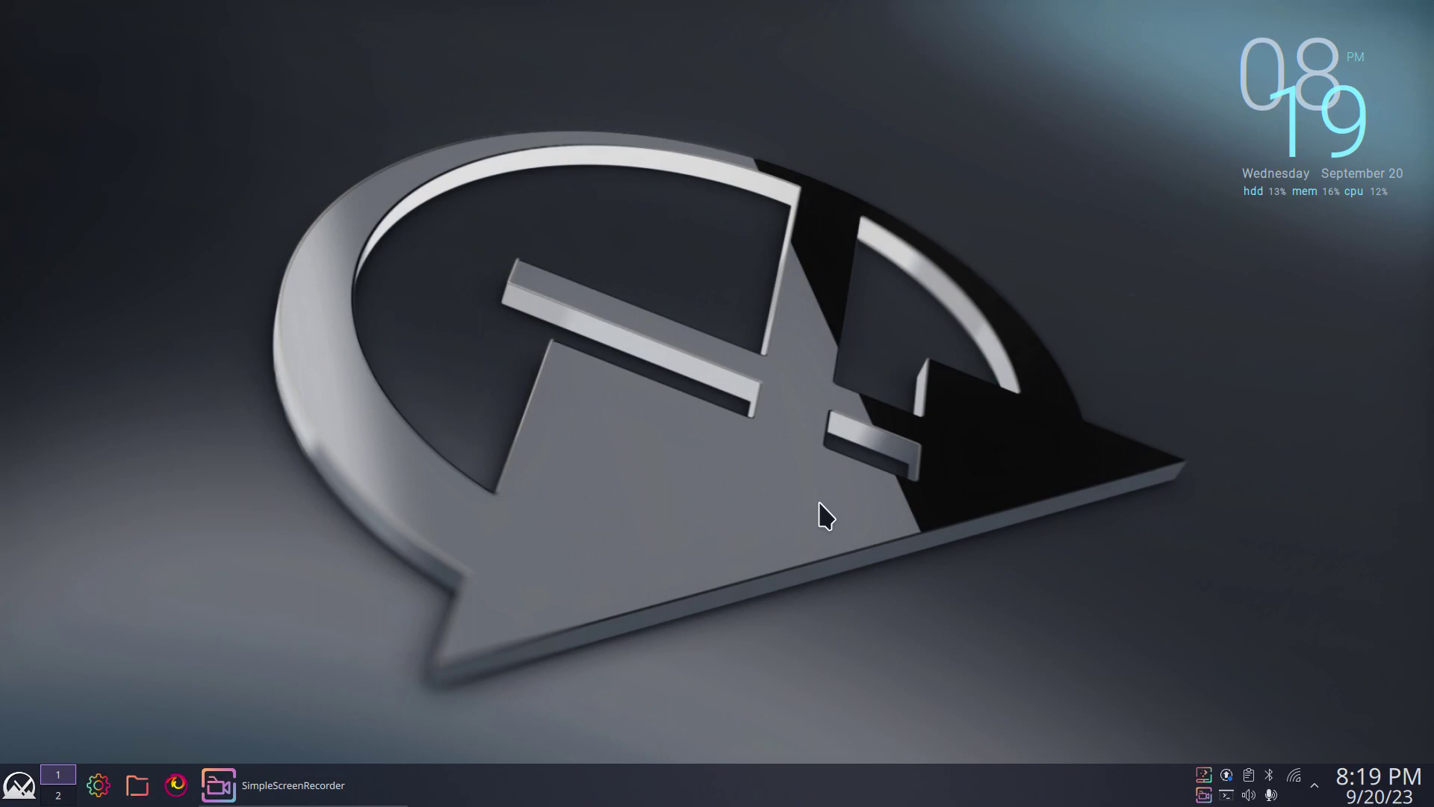